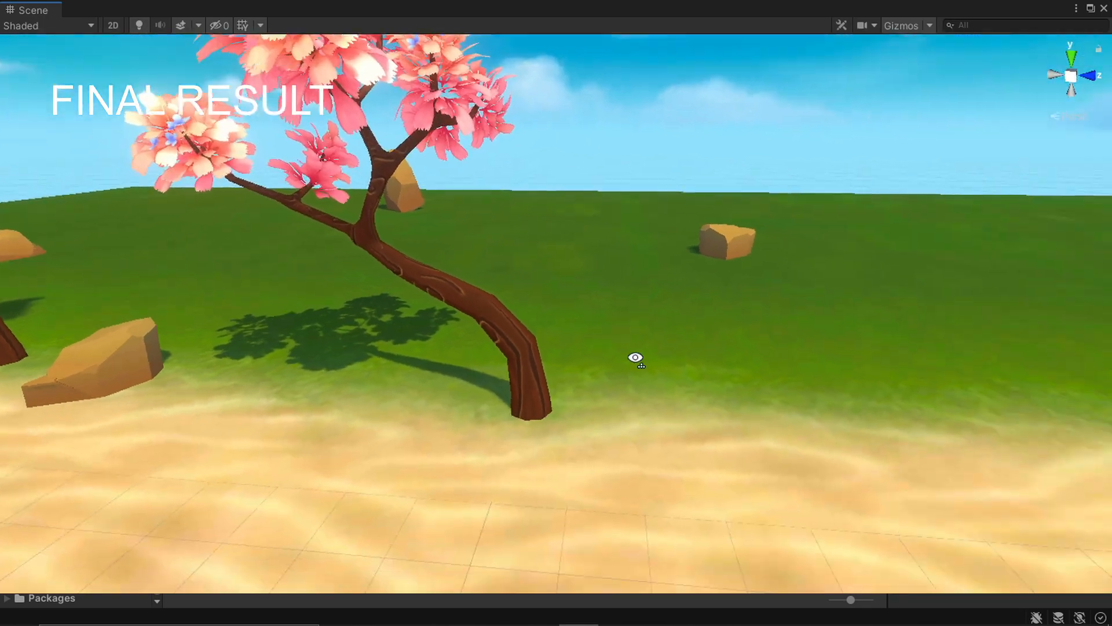
# Look around the finished Unity scene, examining the pink blossom trees, rocks, grass and sand from several angles
pyautogui.moveTo(531, 300); pyautogui.dragTo(549, 307, button='middle')
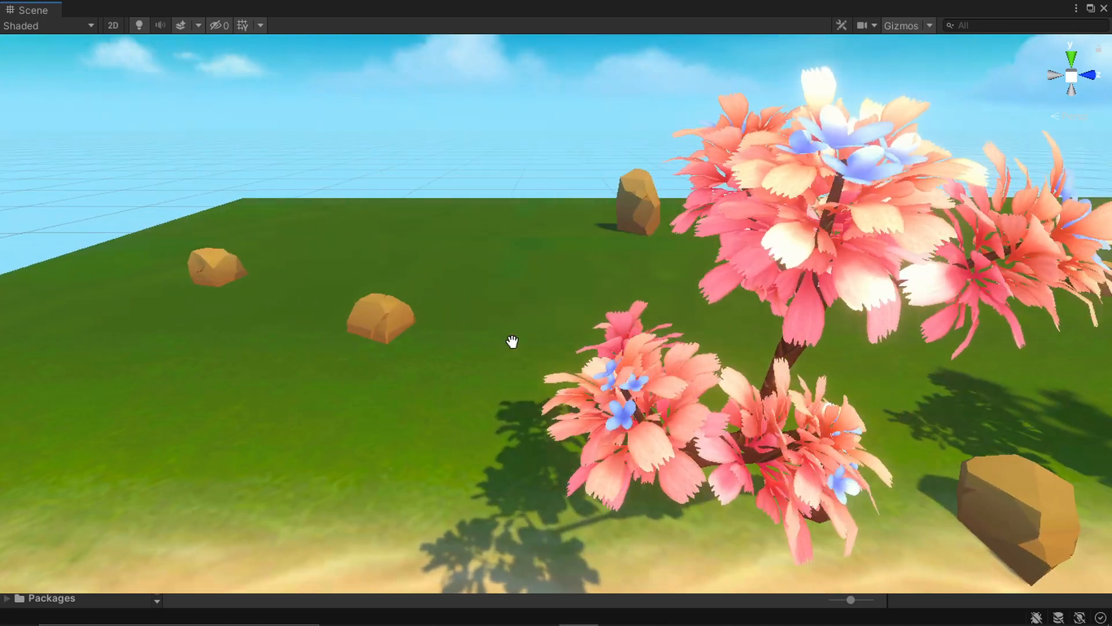
pyautogui.moveTo(512, 341); pyautogui.dragTo(446, 343, button='middle')
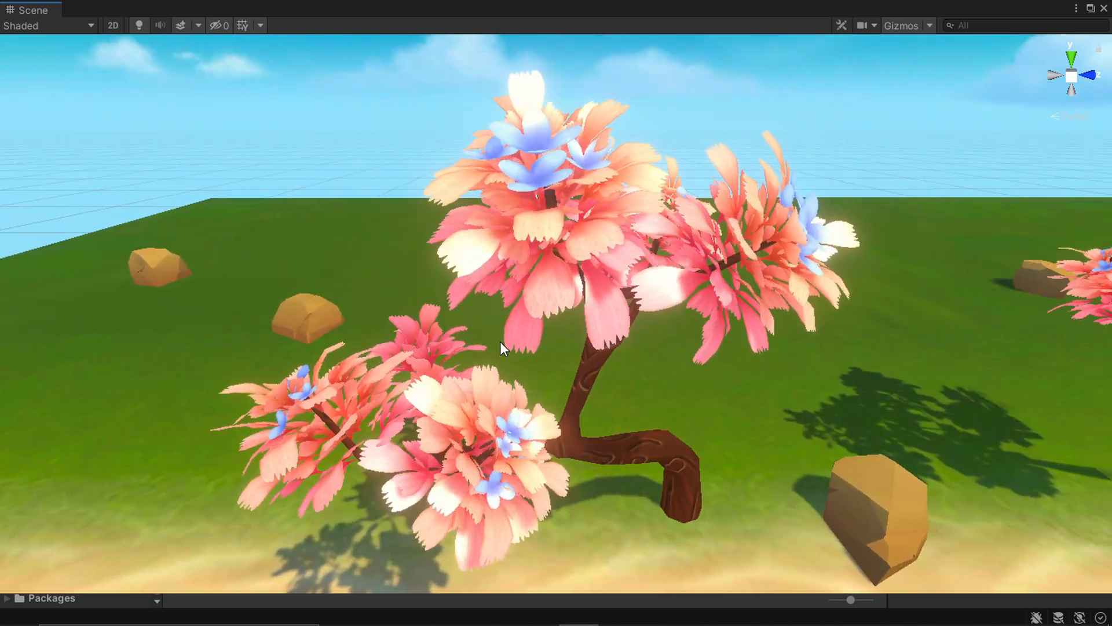
pyautogui.press('s')
pyautogui.moveTo(622, 281); pyautogui.dragTo(677, 363, button='right')
pyautogui.moveTo(677, 363); pyautogui.dragTo(670, 352, button='middle')
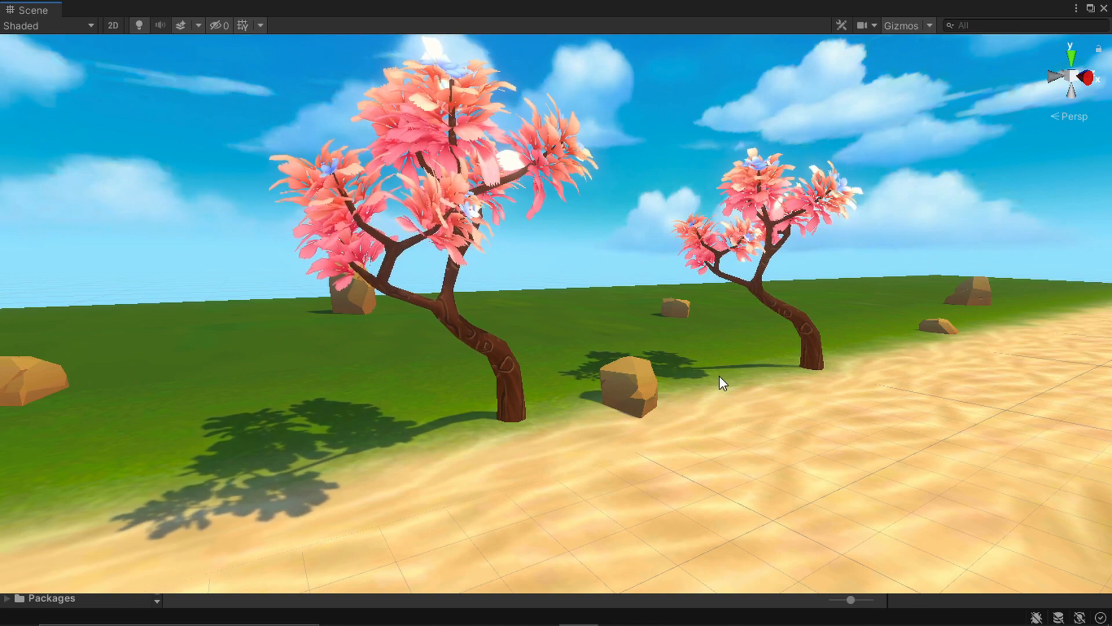
pyautogui.moveTo(741, 393); pyautogui.dragTo(709, 404, button='right')
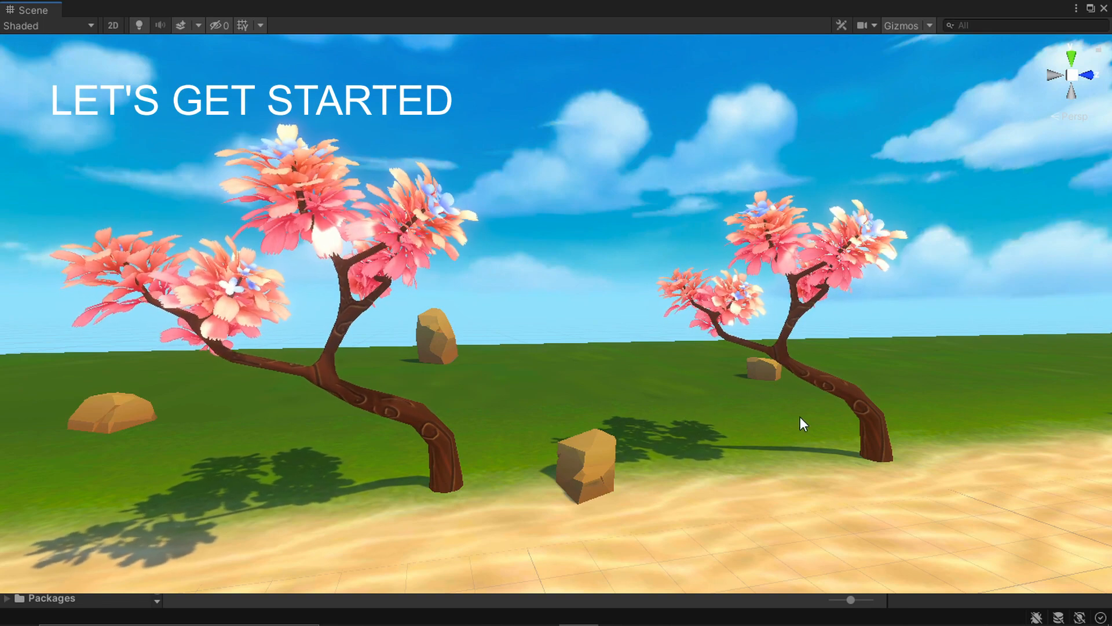
pyautogui.moveTo(832, 434); pyautogui.dragTo(649, 438, button='right')
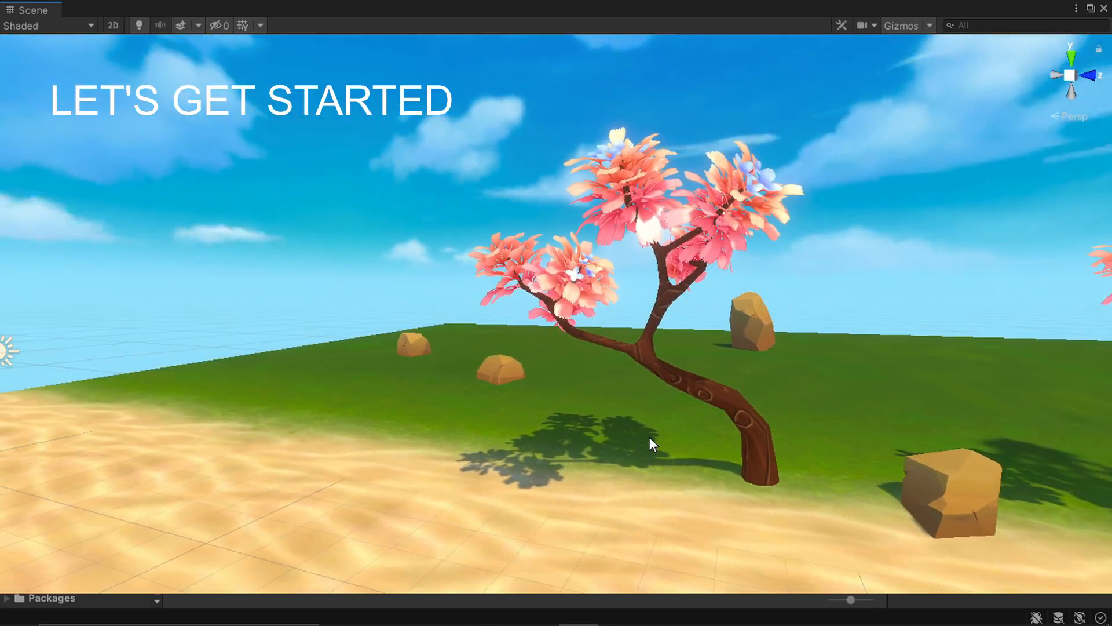
pyautogui.scroll(-3, 595, 428)
pyautogui.moveTo(857, 426); pyautogui.dragTo(798, 429, button='right')
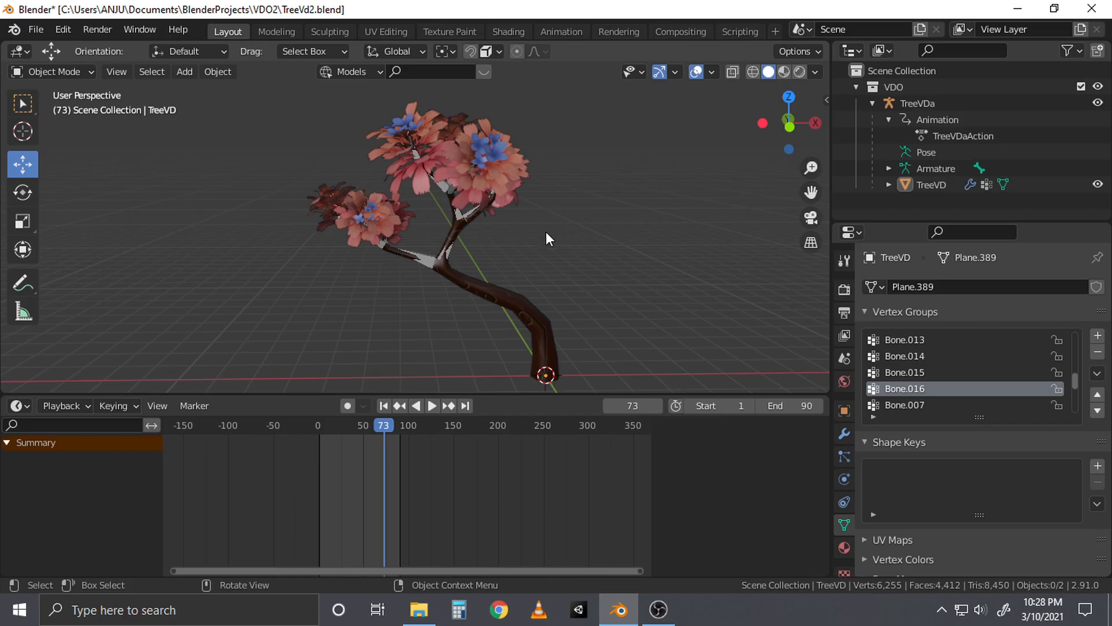
# Examine the pink blossom tree model in Blender from several angles, near and far
pyautogui.moveTo(546, 240); pyautogui.dragTo(585, 246, button='middle')
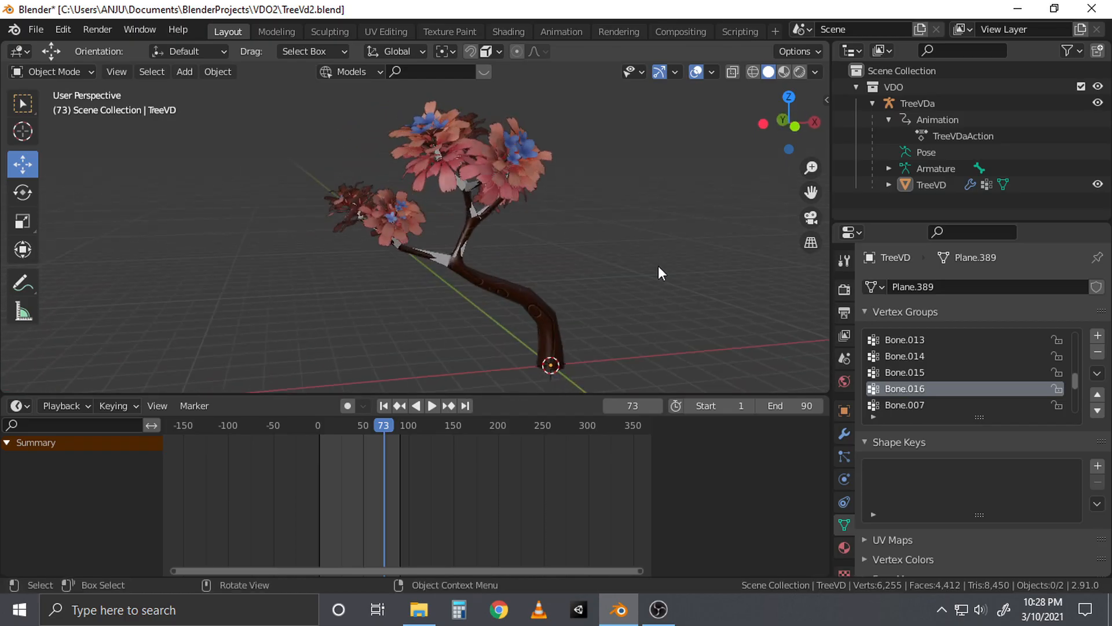
pyautogui.moveTo(658, 273); pyautogui.dragTo(574, 261, button='middle')
pyautogui.moveTo(471, 228); pyautogui.dragTo(525, 196, button='middle')
pyautogui.moveTo(541, 241); pyautogui.dragTo(461, 247, button='middle')
pyautogui.scroll(5, 489, 242)
pyautogui.scroll(-5, 497, 234)
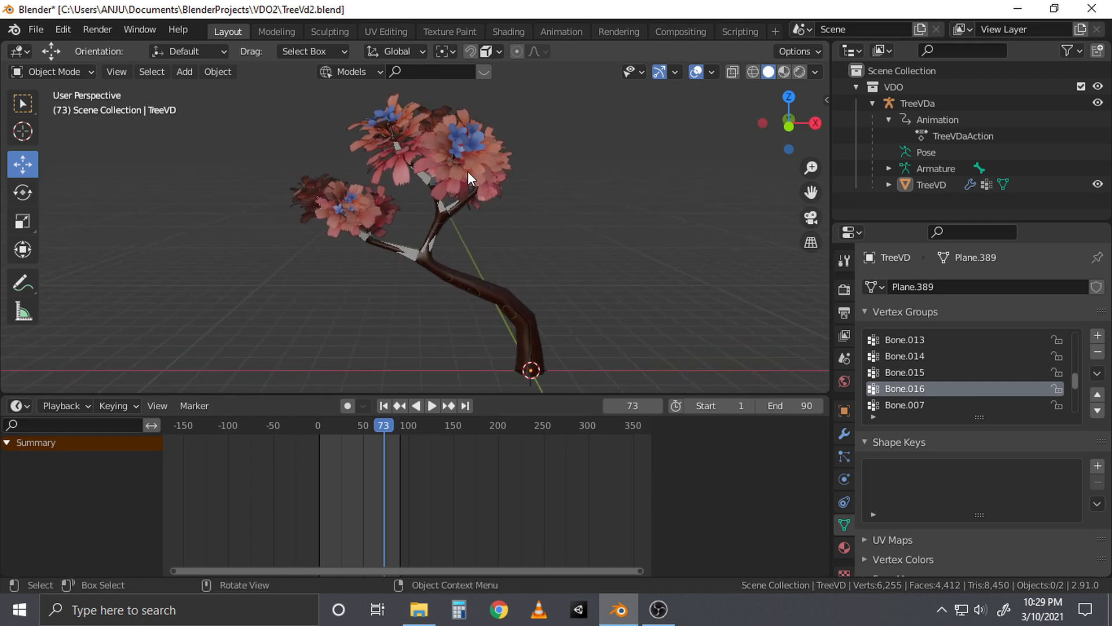
pyautogui.moveTo(388, 212); pyautogui.dragTo(453, 237, button='middle')
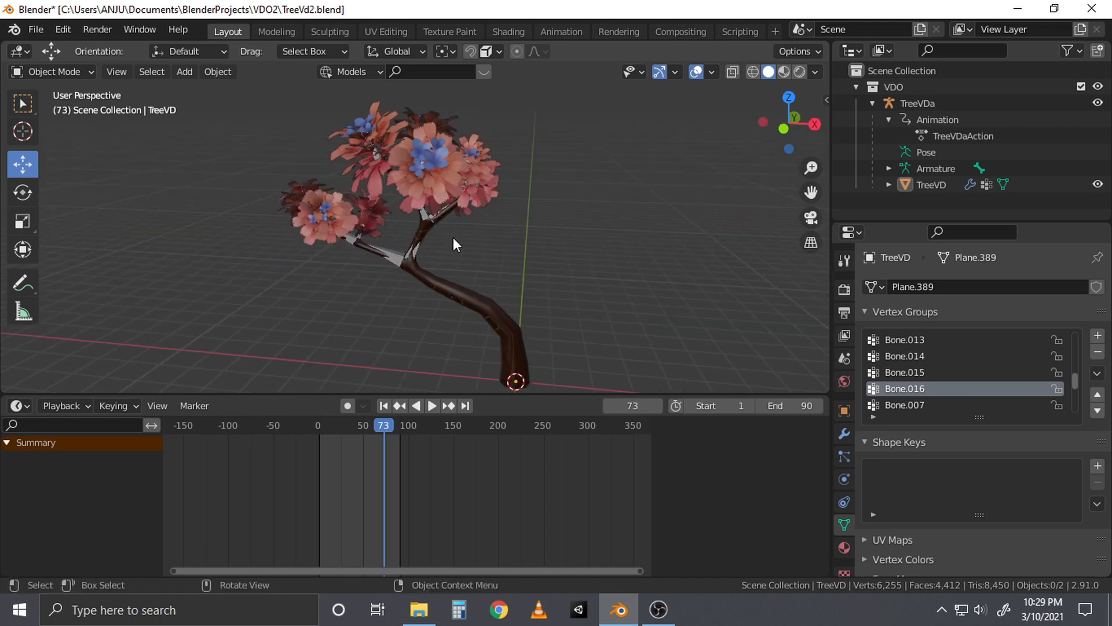
# Select the TreeVD mesh, review its LeafVD, FlowerVD and TrunkVD materials, and deselect it
pyautogui.click(422, 189)
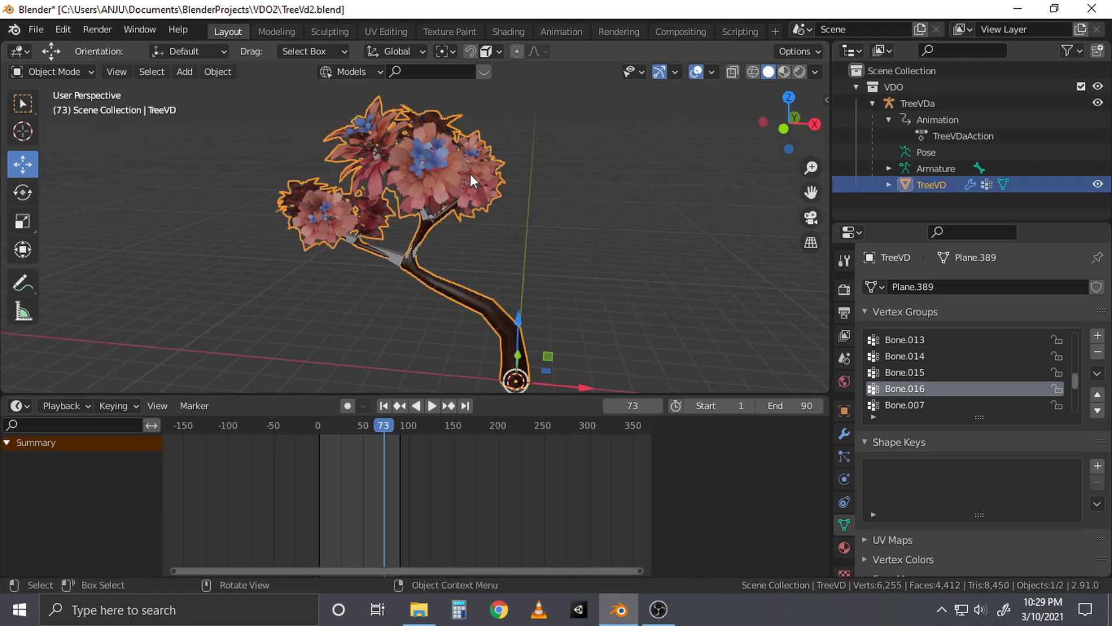
pyautogui.moveTo(502, 206)
pyautogui.mouseDown(button='middle')
pyautogui.moveTo(534, 203)
pyautogui.moveTo(502, 198)
pyautogui.mouseUp(button='middle')
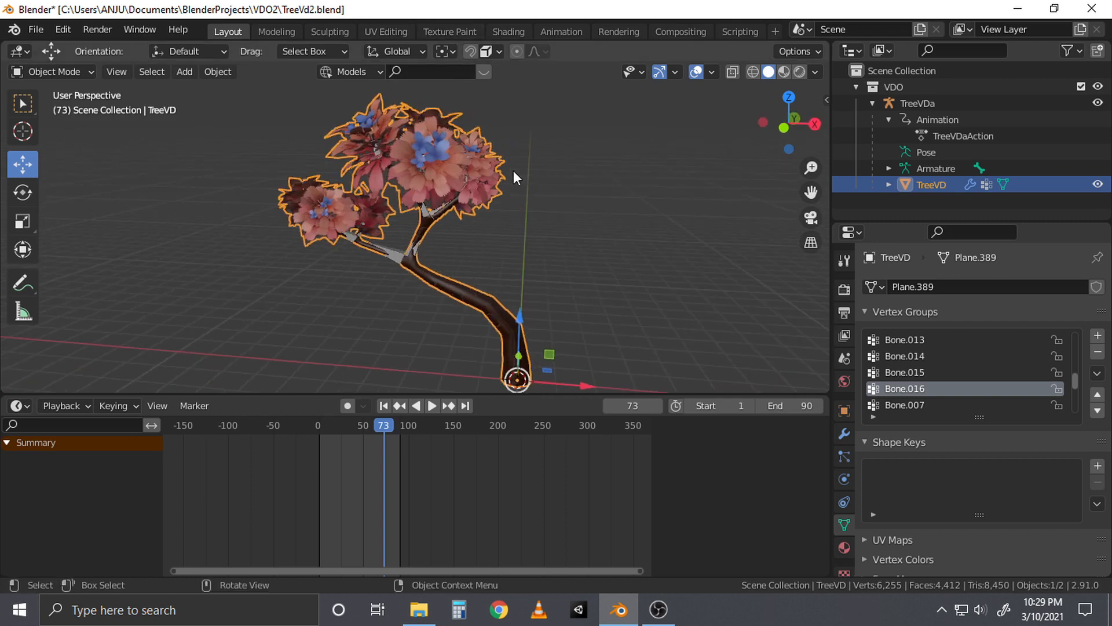
pyautogui.moveTo(492, 137); pyautogui.dragTo(549, 173, button='middle')
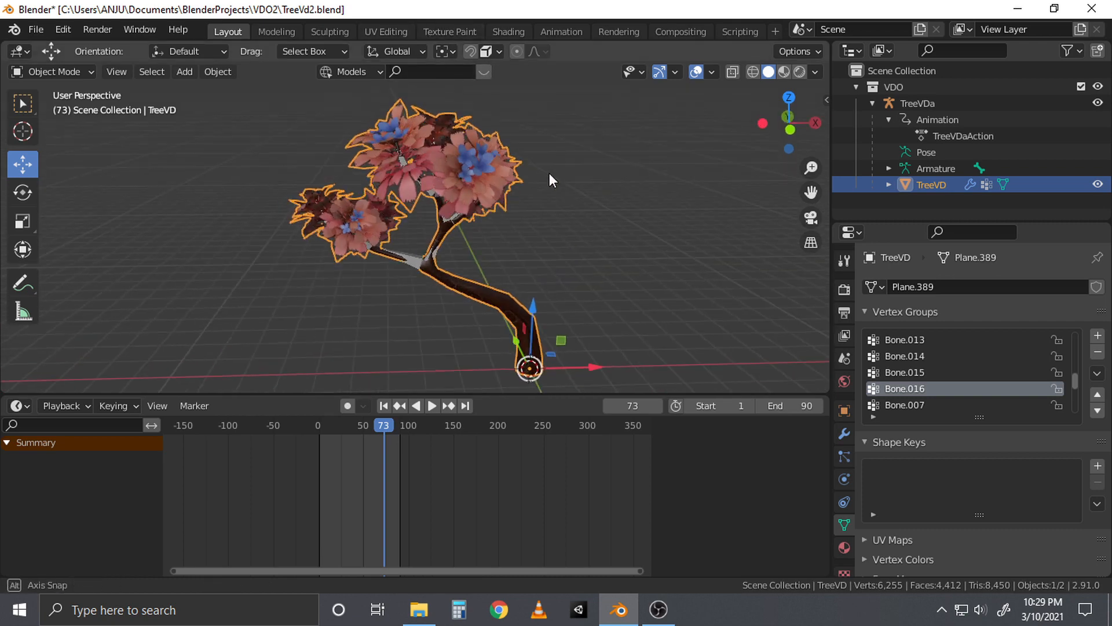
pyautogui.click(844, 548)
pyautogui.moveTo(461, 305); pyautogui.dragTo(428, 294, button='middle')
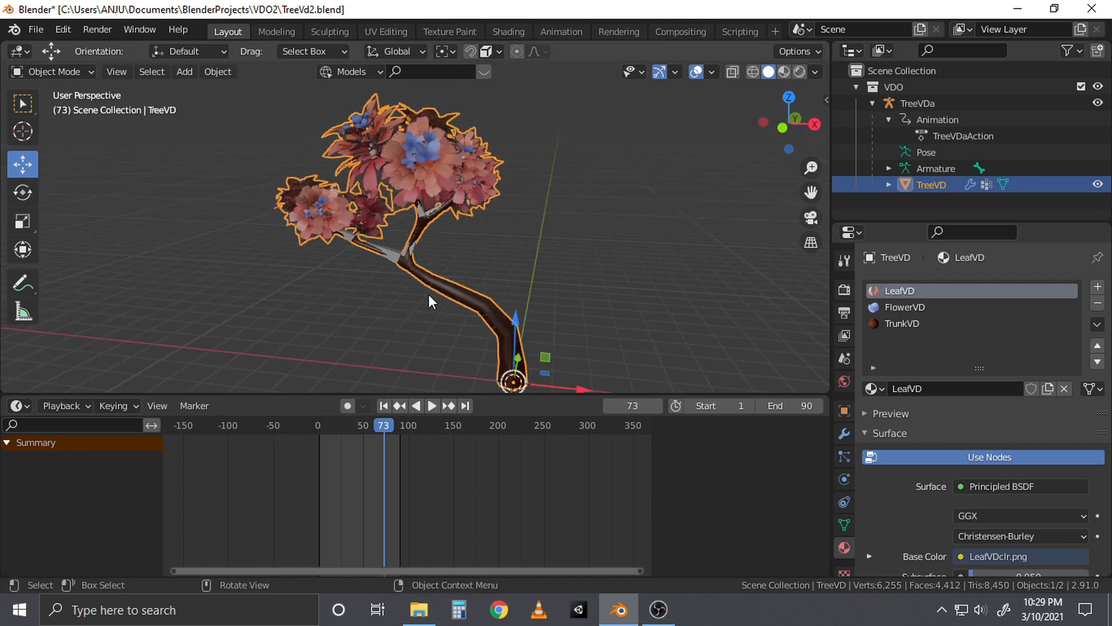
pyautogui.moveTo(446, 248); pyautogui.dragTo(440, 192, button='middle')
pyautogui.moveTo(546, 270); pyautogui.dragTo(545, 269, button='middle')
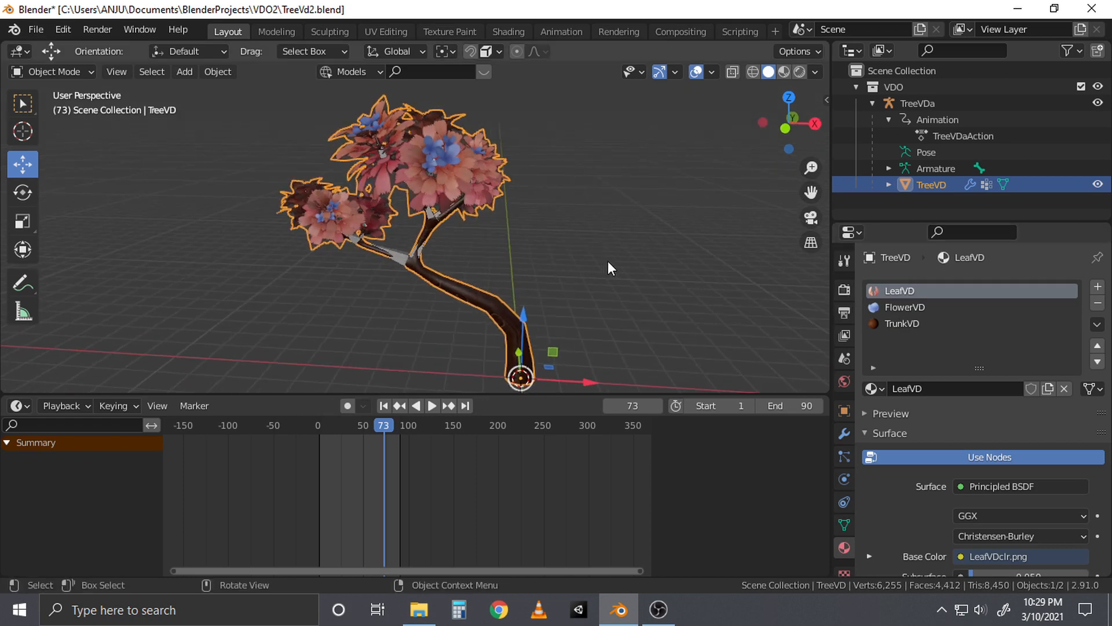
pyautogui.click(905, 307)
pyautogui.click(905, 323)
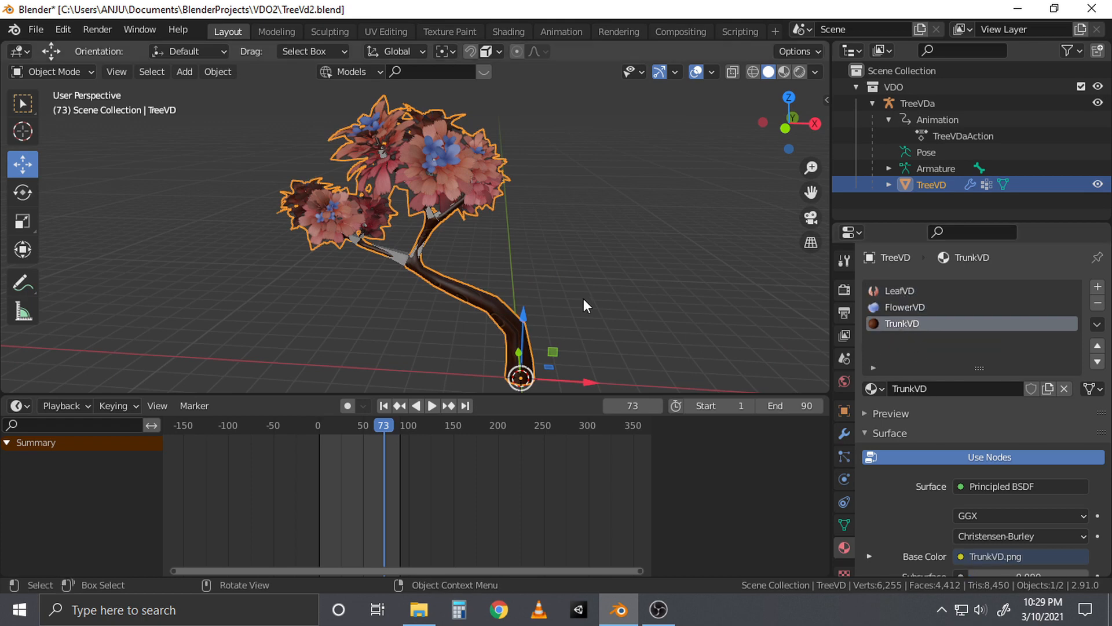
pyautogui.moveTo(583, 298); pyautogui.dragTo(628, 262, button='middle')
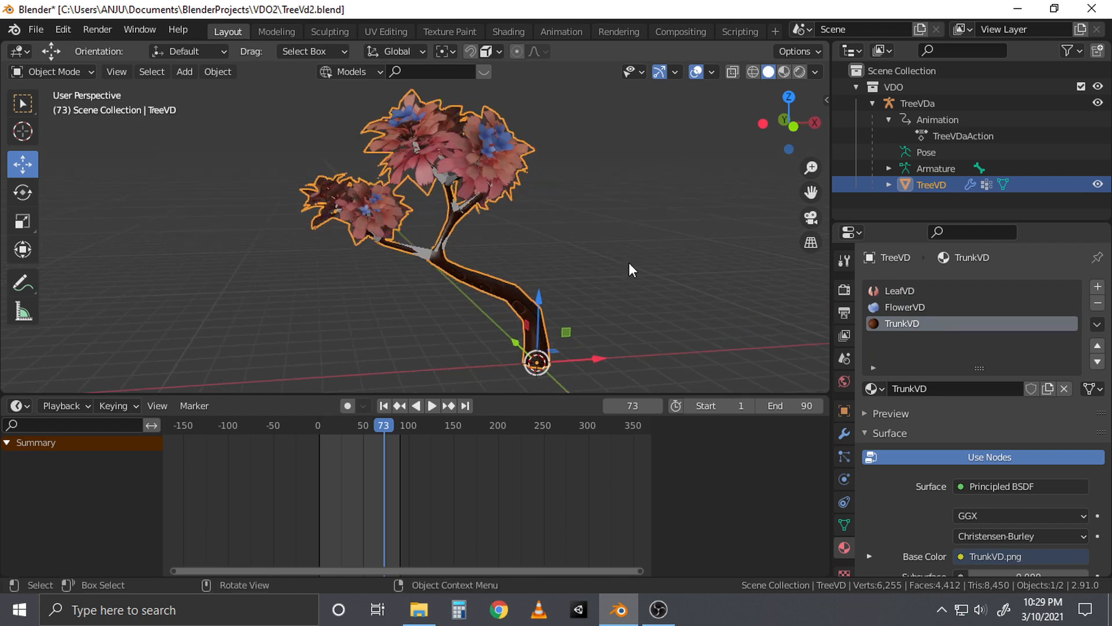
pyautogui.click(627, 262)
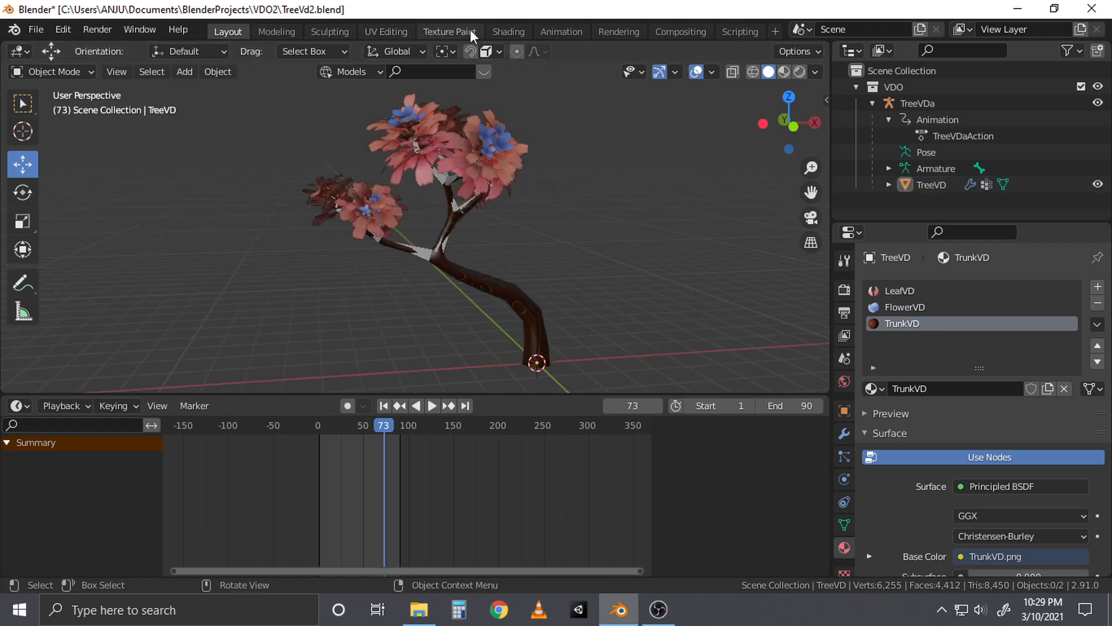
# Inspect the TrunkVD material's shader nodes, including the mapping and the TrunkVD.png image texture feeding the base color
pyautogui.click(508, 32)
pyautogui.scroll(-6, 524, 242)
pyautogui.moveTo(524, 242); pyautogui.dragTo(571, 191, button='middle')
pyautogui.scroll(6, 520, 250)
pyautogui.moveTo(520, 254); pyautogui.dragTo(540, 262, button='middle')
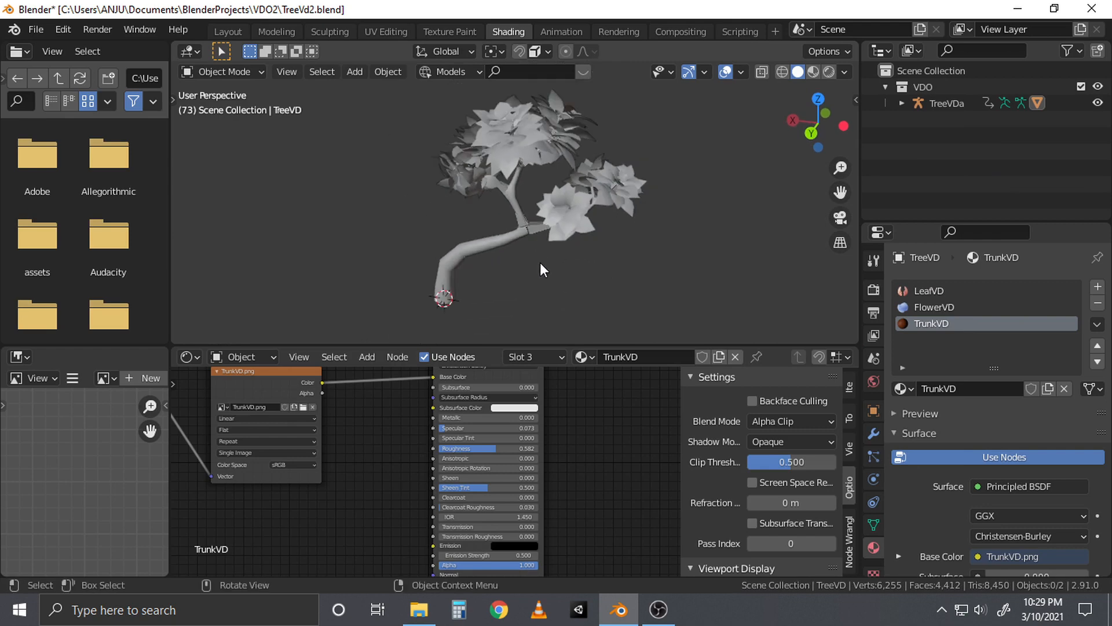
pyautogui.click(545, 362)
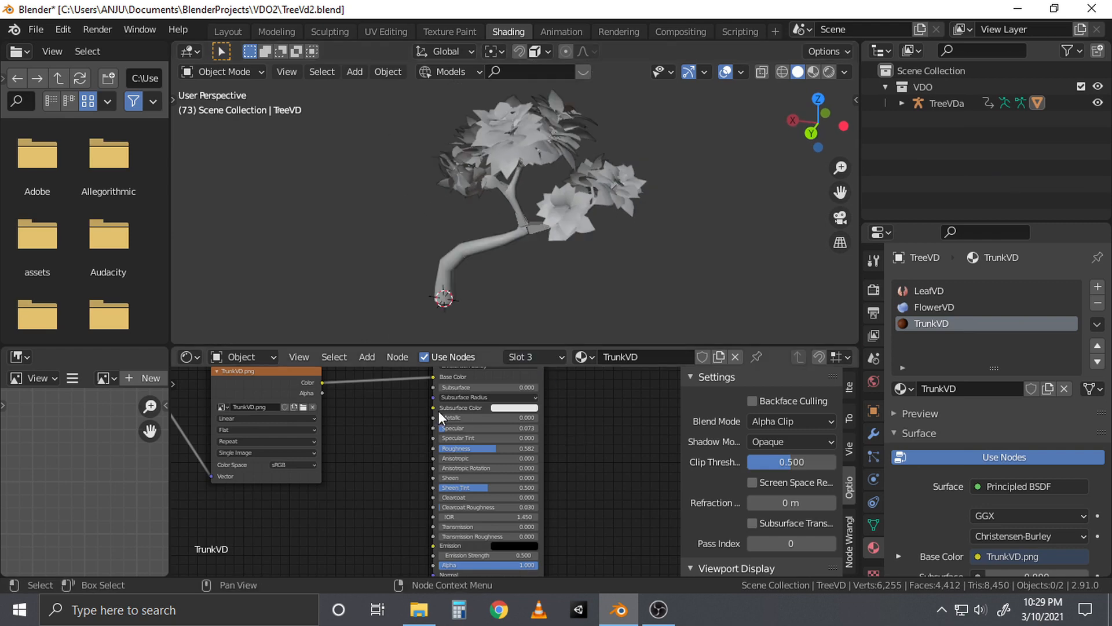
pyautogui.moveTo(373, 411); pyautogui.dragTo(457, 445, button='middle')
pyautogui.moveTo(371, 442); pyautogui.dragTo(426, 429, button='middle')
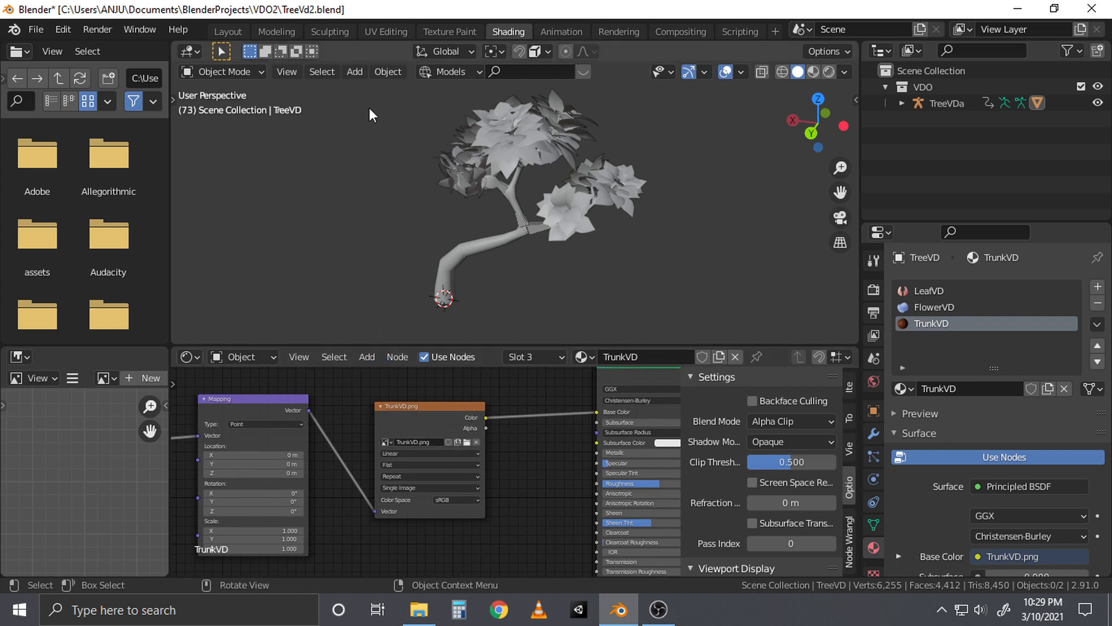
# View the tree in texture painting mode and display the LeafVDclr.png leaf texture in the image editor
pyautogui.click(455, 32)
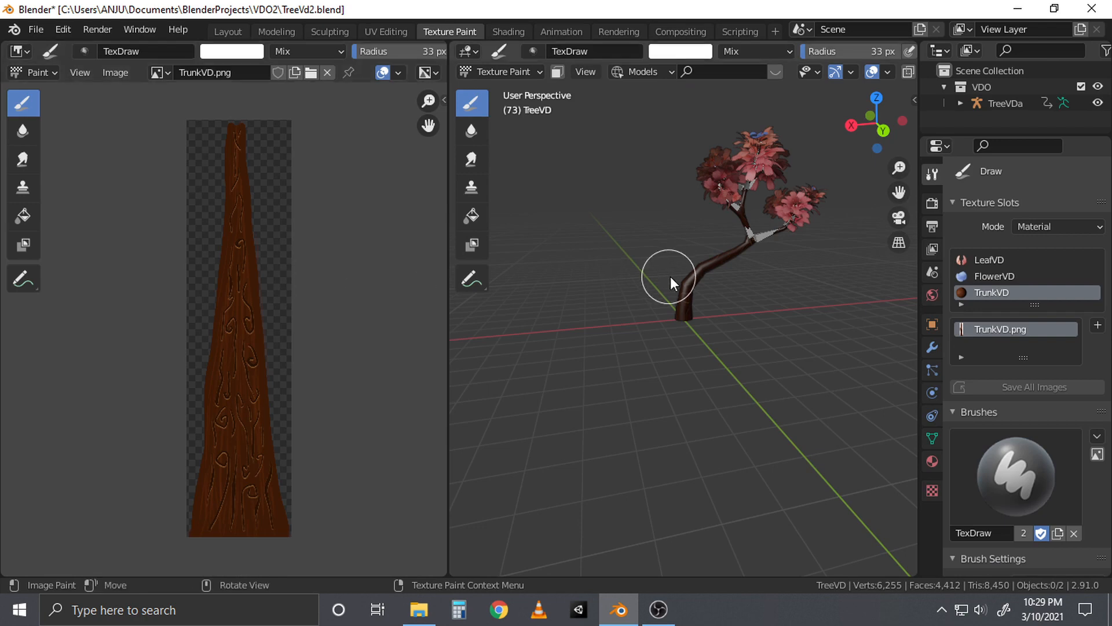
pyautogui.moveTo(736, 283); pyautogui.dragTo(693, 335, button='middle')
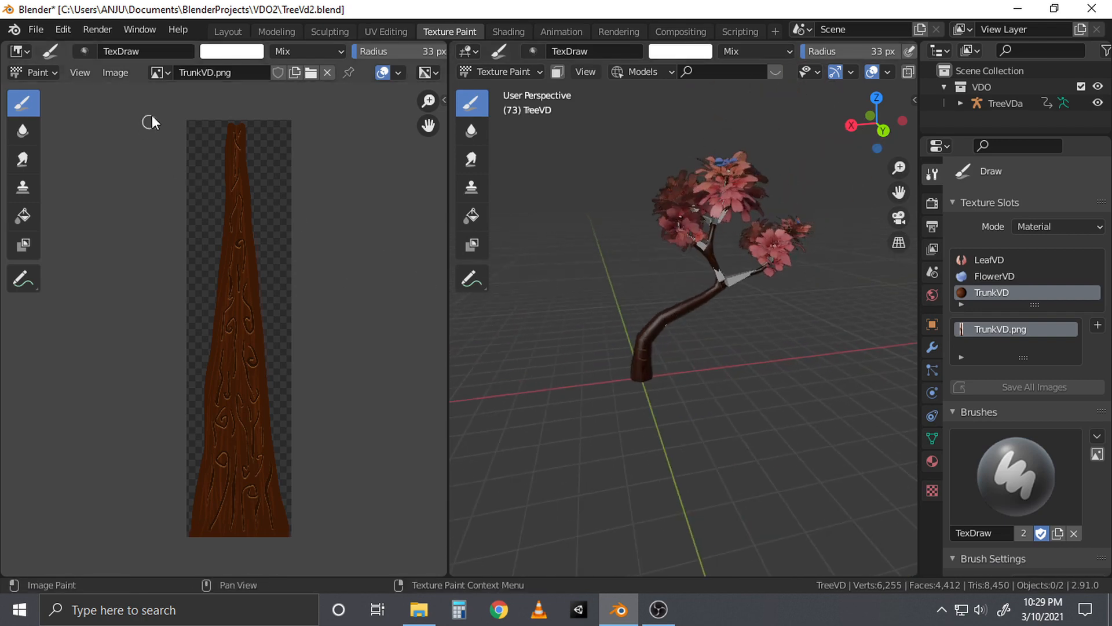
pyautogui.click(167, 71)
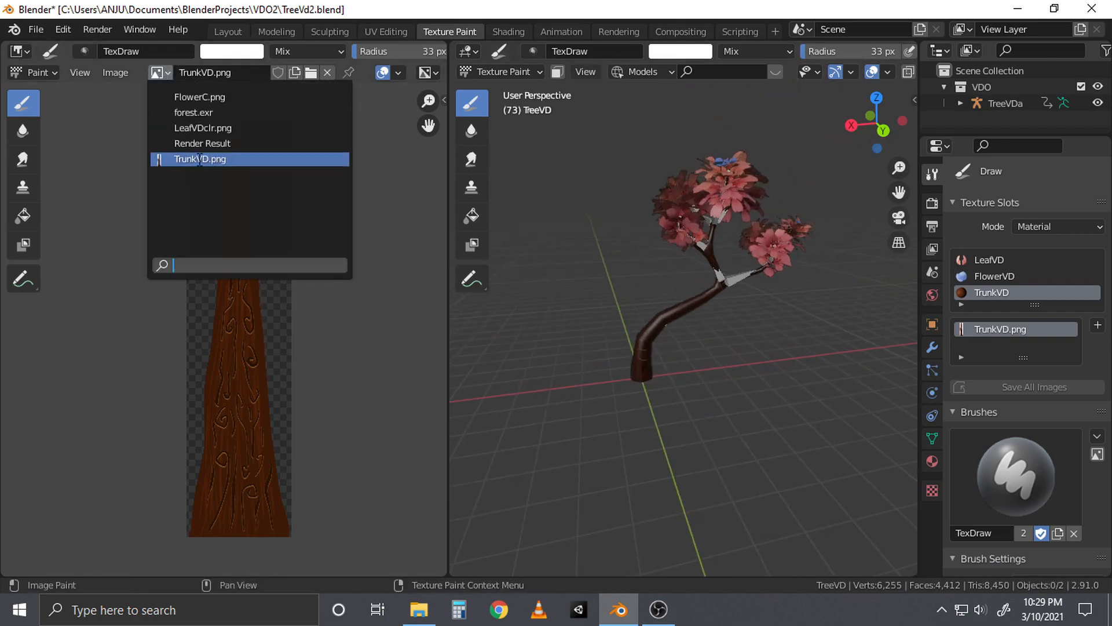
pyautogui.click(214, 127)
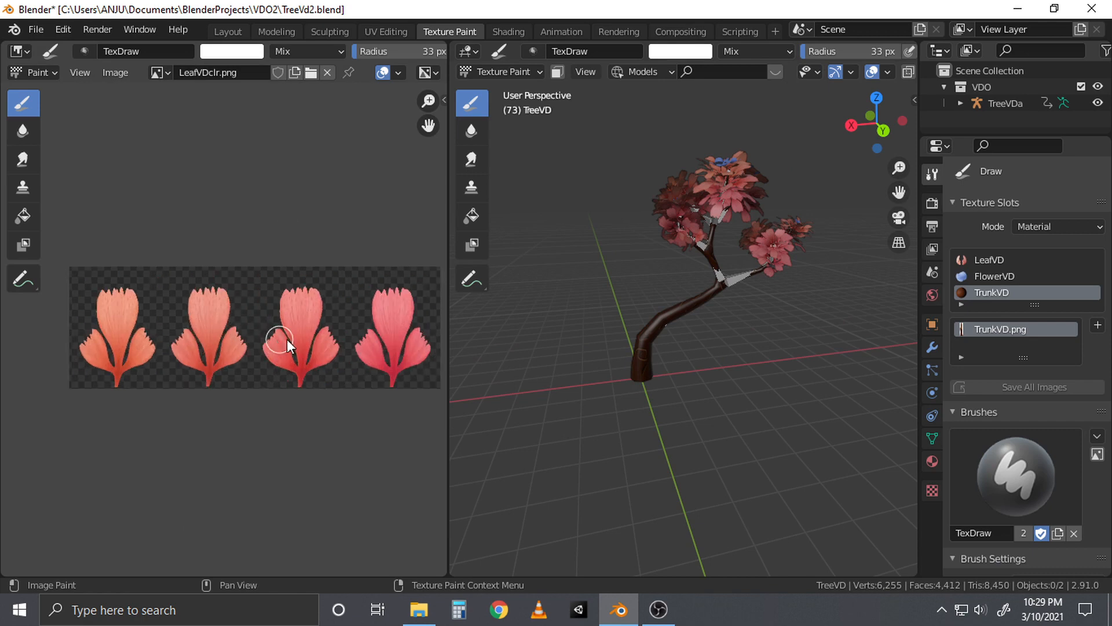
pyautogui.moveTo(347, 343); pyautogui.dragTo(325, 342, button='middle')
pyautogui.scroll(-1, 325, 349)
pyautogui.scroll(1, 259, 353)
pyautogui.moveTo(231, 351); pyautogui.dragTo(242, 356, button='middle')
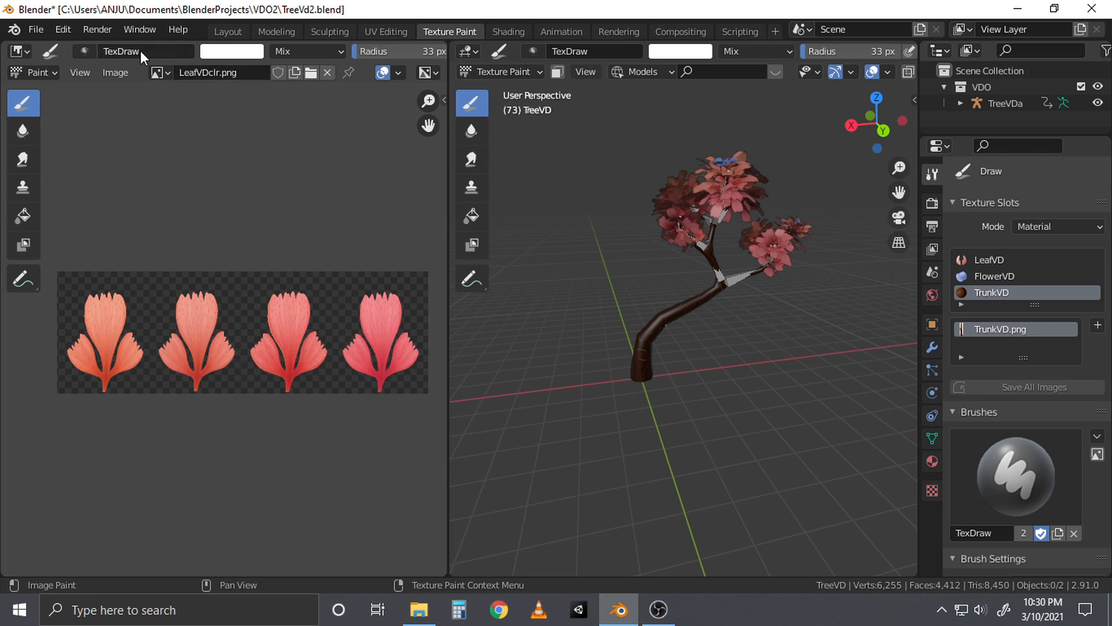
# Display the FlowerC.png flower texture in the image editor
pyautogui.click(158, 72)
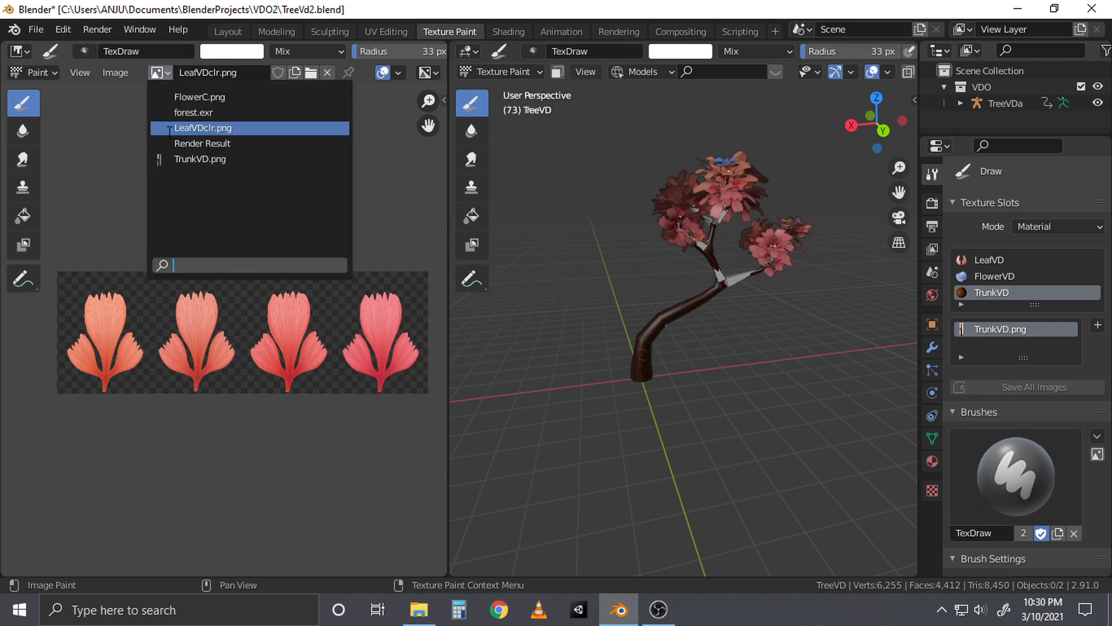
pyautogui.click(202, 97)
pyautogui.scroll(3, 263, 342)
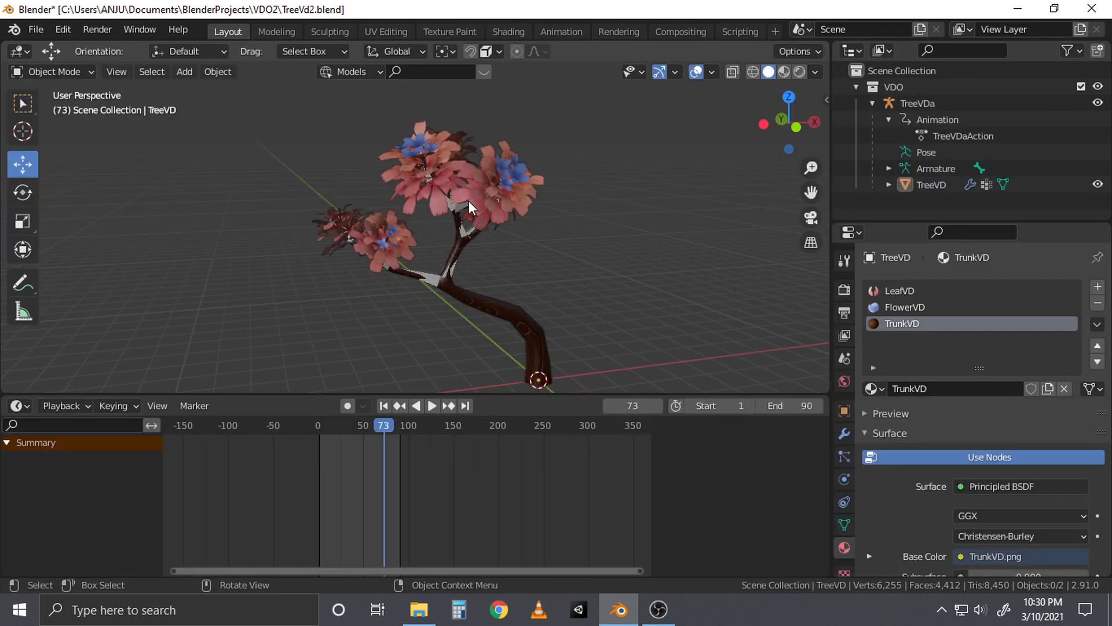
# Select the TreeVD mesh in the main layout and review its Armature modifier settings
pyautogui.moveTo(489, 201); pyautogui.dragTo(473, 179, button='middle')
pyautogui.click(472, 179)
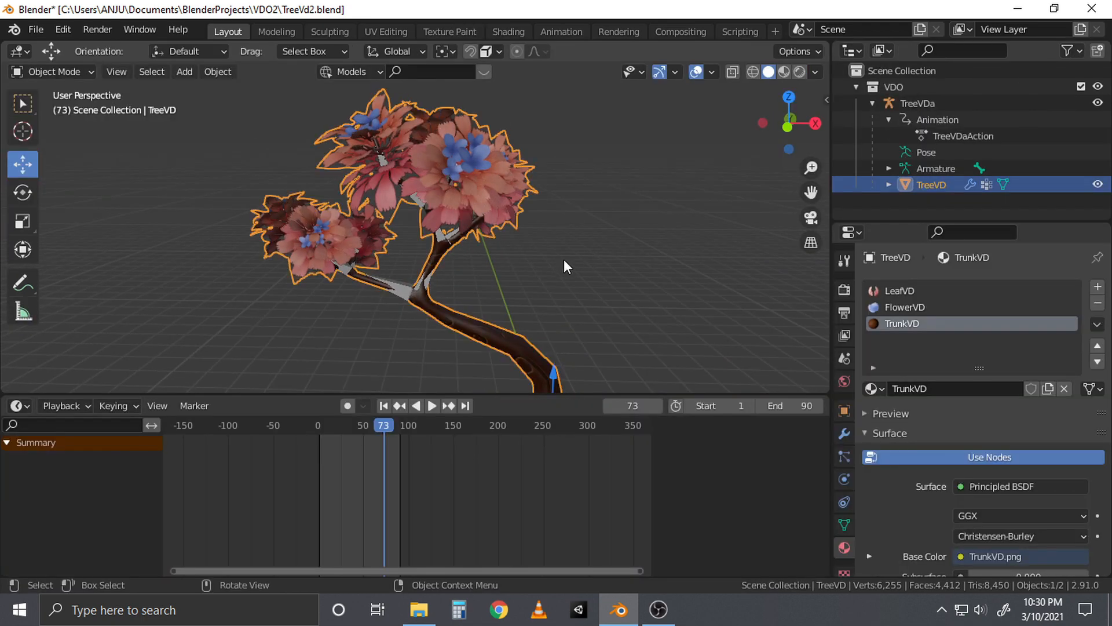
pyautogui.click(845, 434)
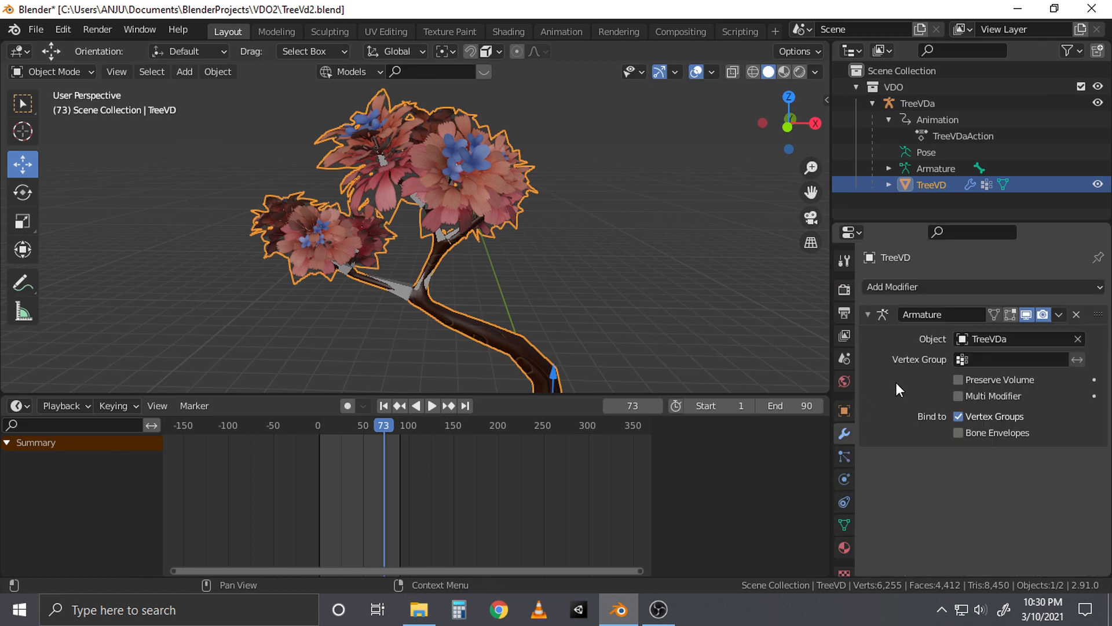
pyautogui.click(866, 312)
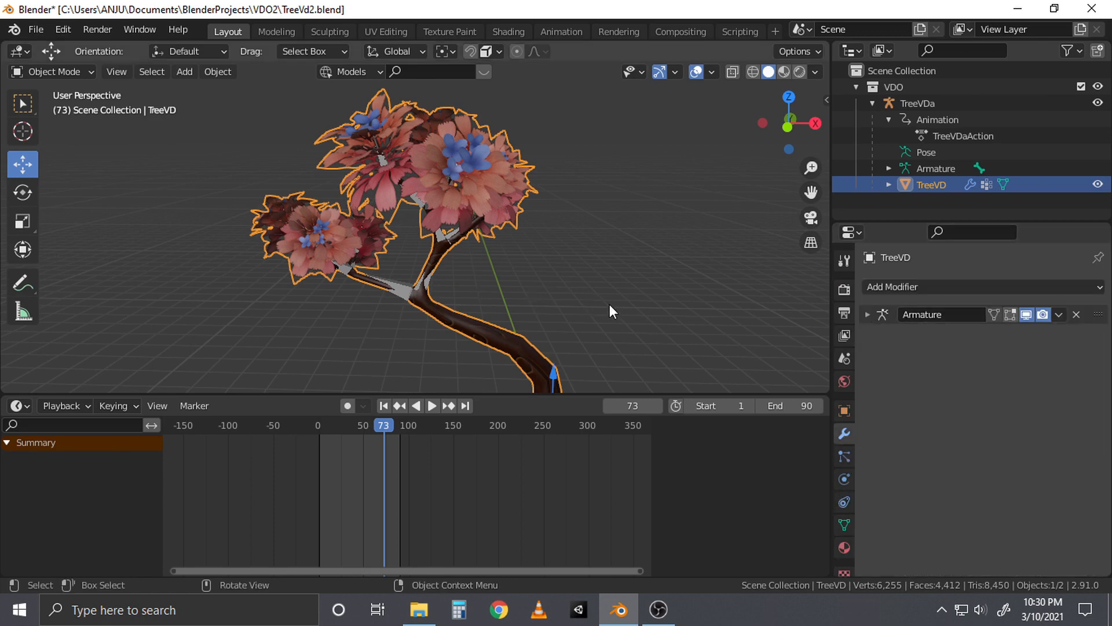
pyautogui.moveTo(609, 305); pyautogui.dragTo(610, 283, button='middle')
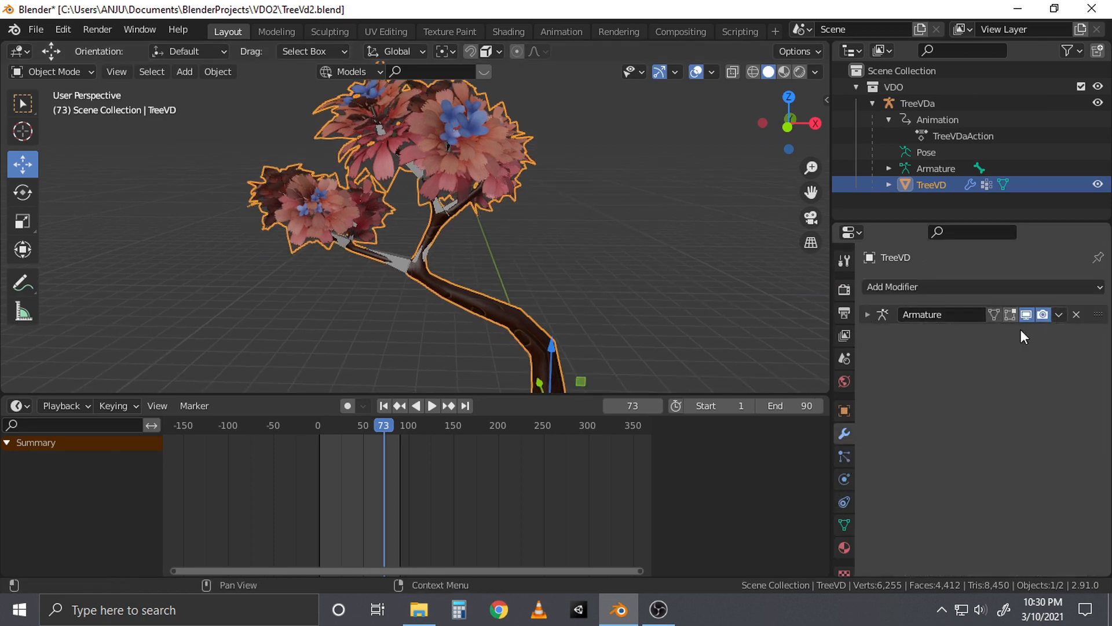
pyautogui.click(874, 314)
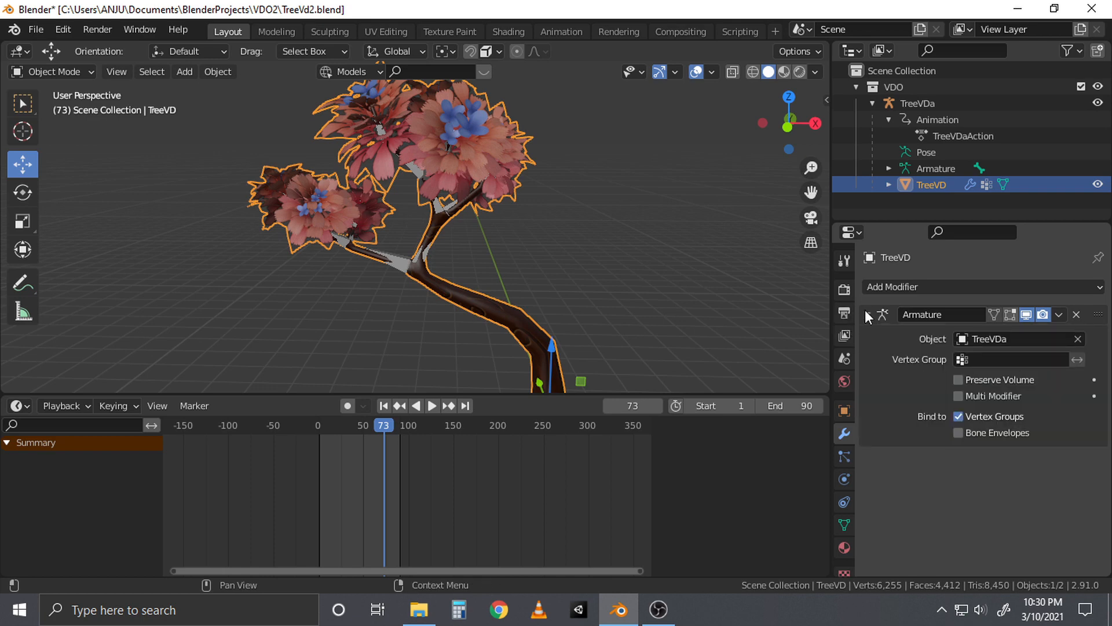
pyautogui.click(866, 312)
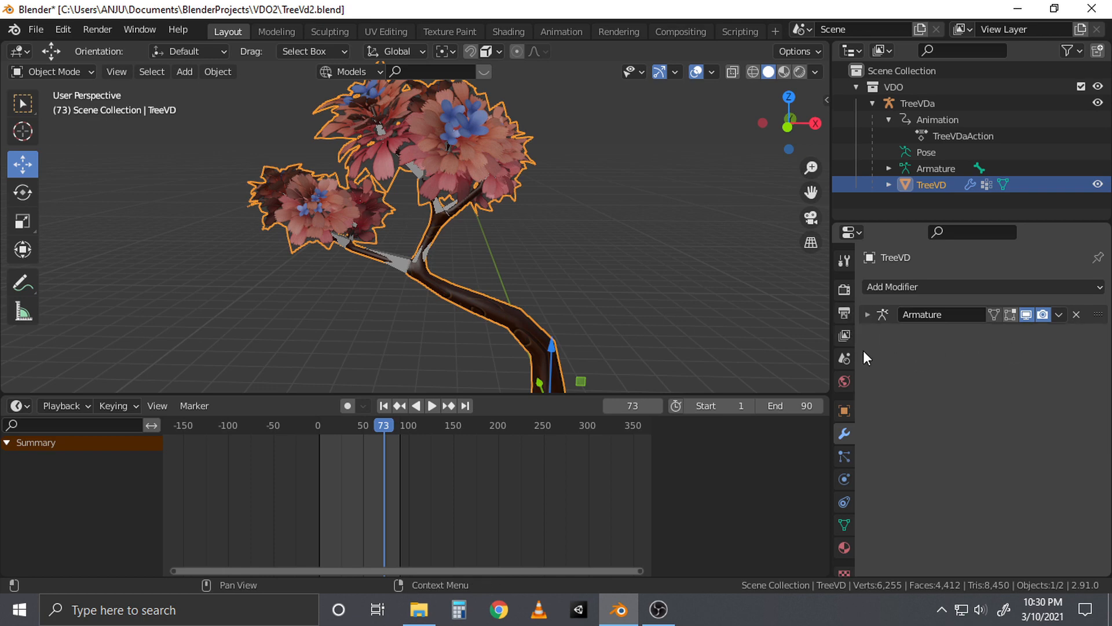
# View the tree's animation from different angles and stop playback
pyautogui.moveTo(457, 259); pyautogui.dragTo(529, 192, button='middle')
pyautogui.moveTo(530, 238); pyautogui.dragTo(529, 246, button='middle')
pyautogui.moveTo(529, 247); pyautogui.dragTo(465, 245, button='middle')
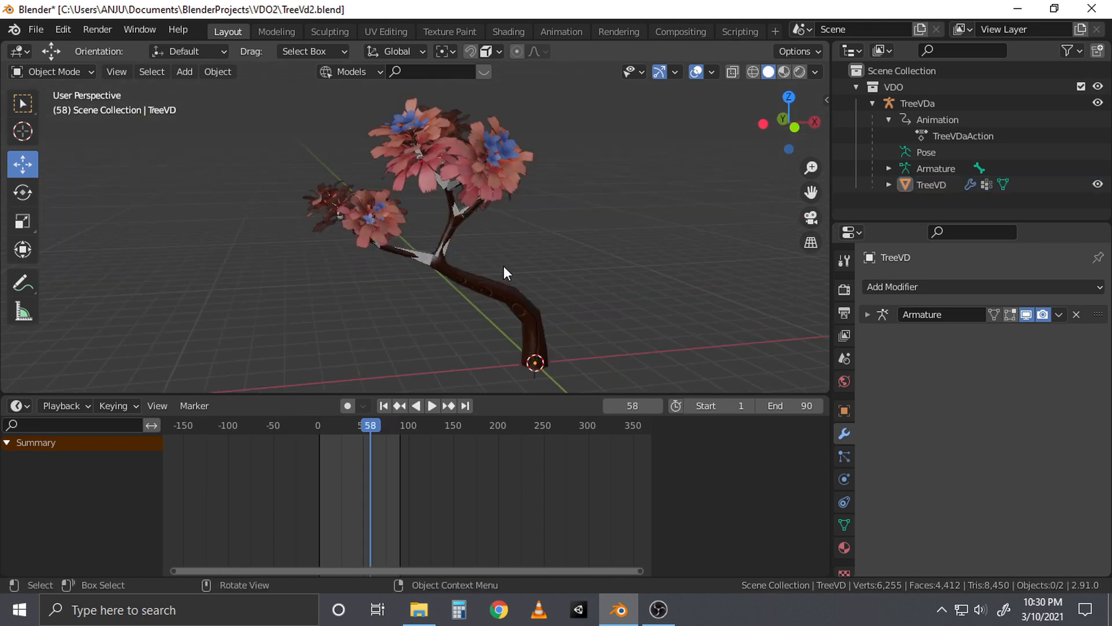
pyautogui.press('space')
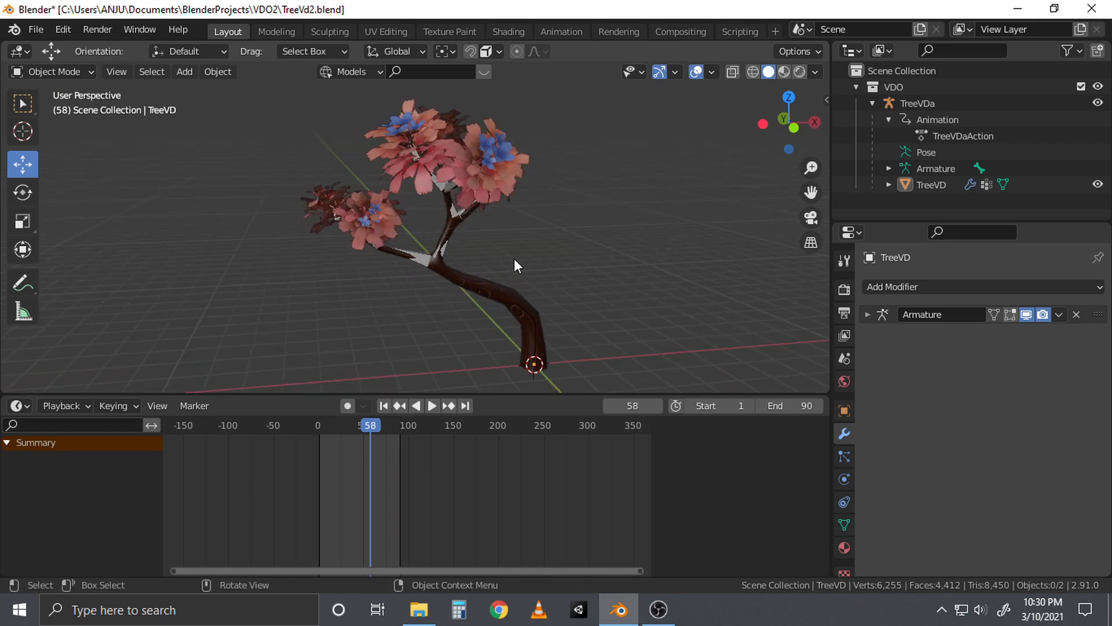
# Play through the tree's animation once more, stop it, and change the timeline area to the Graph Editor
pyautogui.moveTo(510, 273); pyautogui.dragTo(468, 246, button='middle')
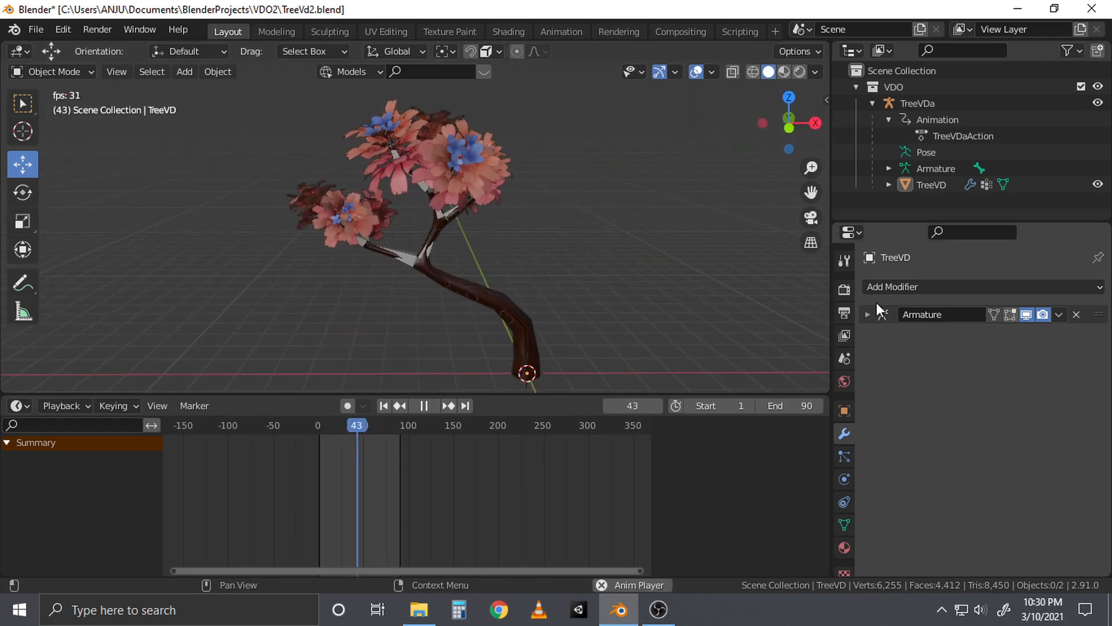
pyautogui.press('space')
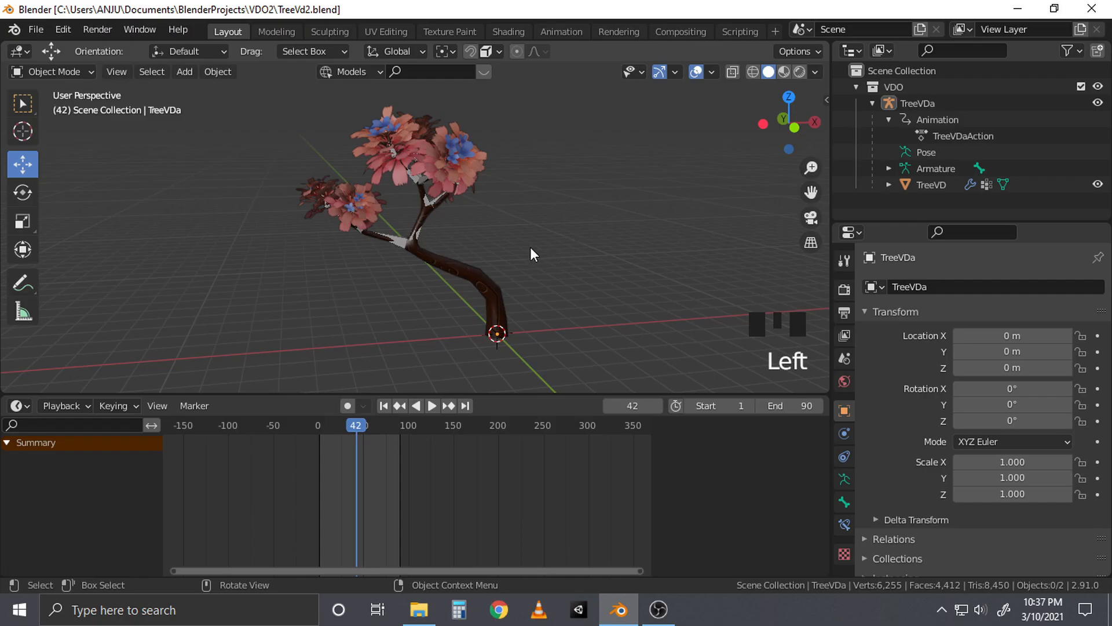
pyautogui.moveTo(530, 249); pyautogui.dragTo(512, 251, button='middle')
pyautogui.click(21, 406)
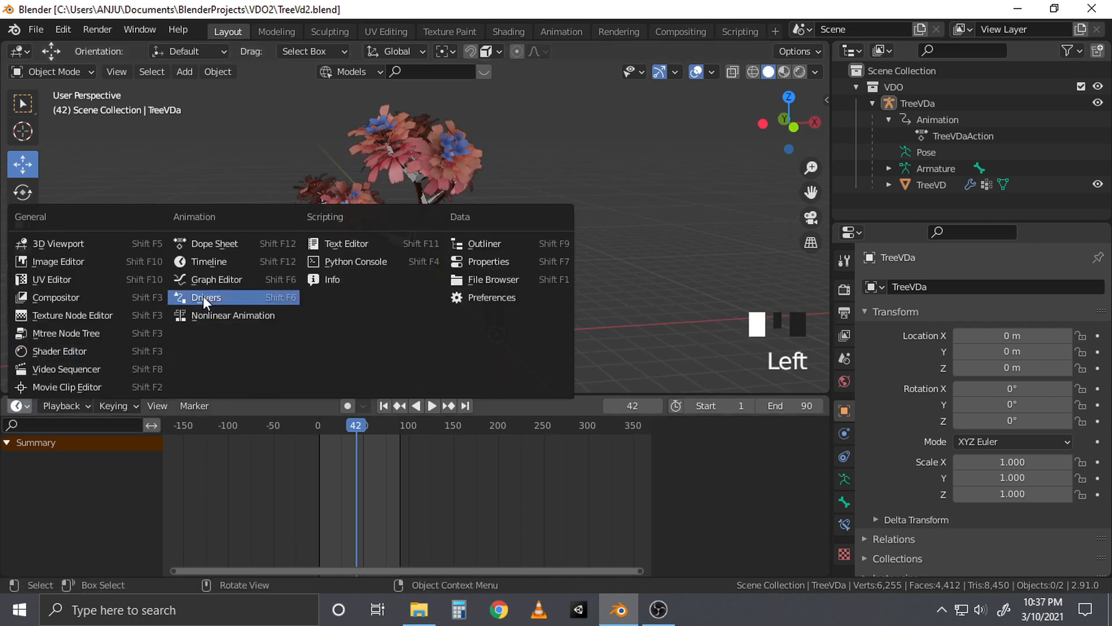
pyautogui.click(212, 278)
# Put the TreeVDa armature into Pose Mode and select Bone.001, the second bone up from the trunk's base
pyautogui.scroll(2, 431, 307)
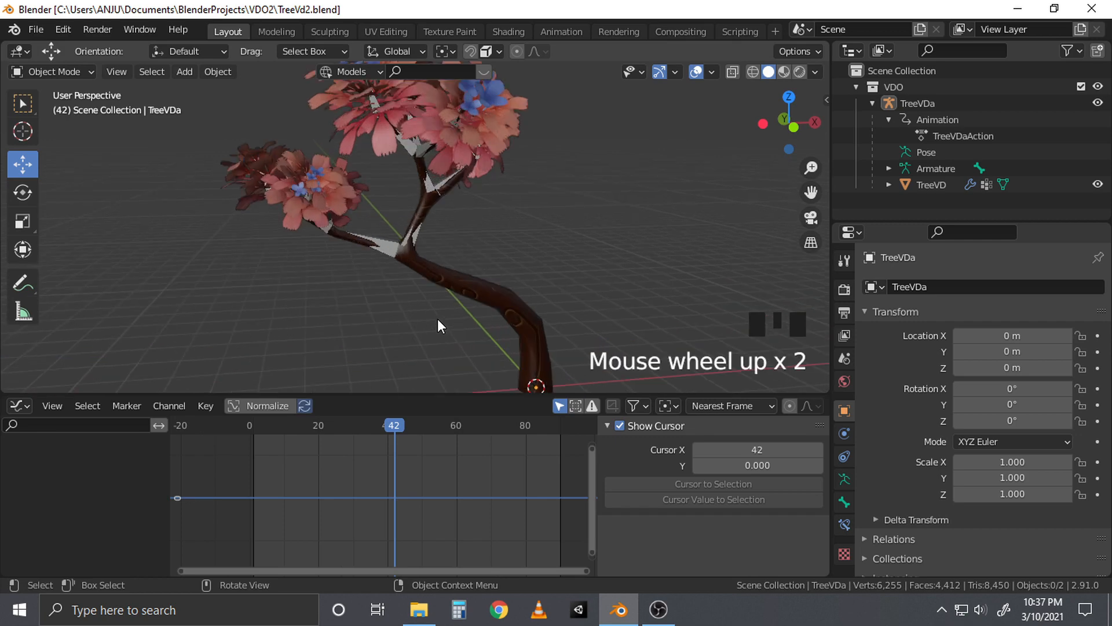
pyautogui.scroll(-1, 438, 319)
pyautogui.click(394, 240)
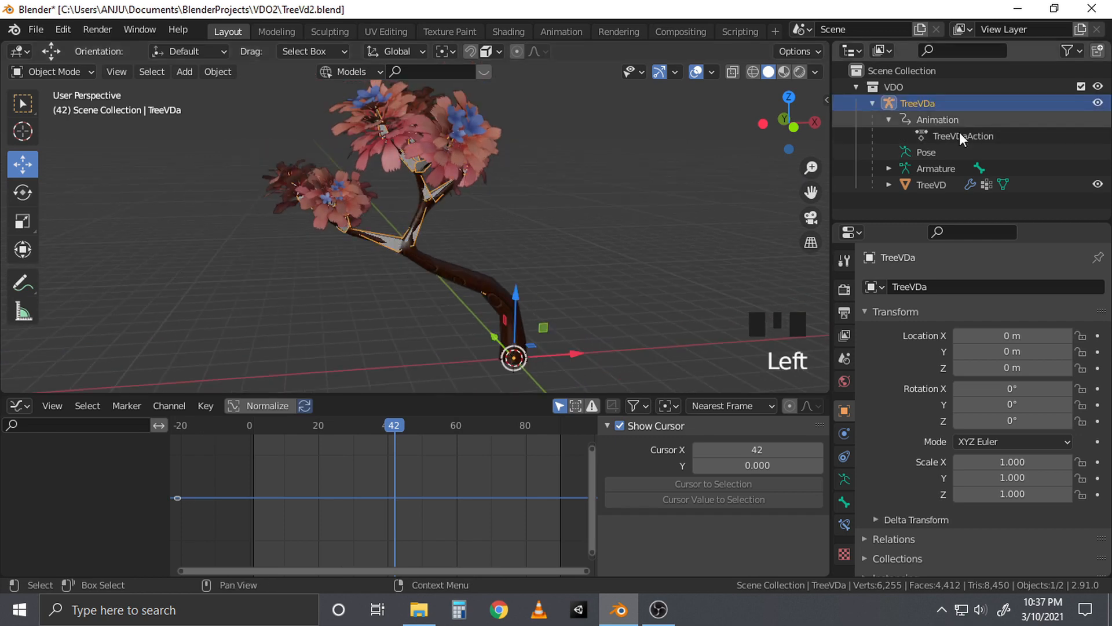
pyautogui.click(55, 68)
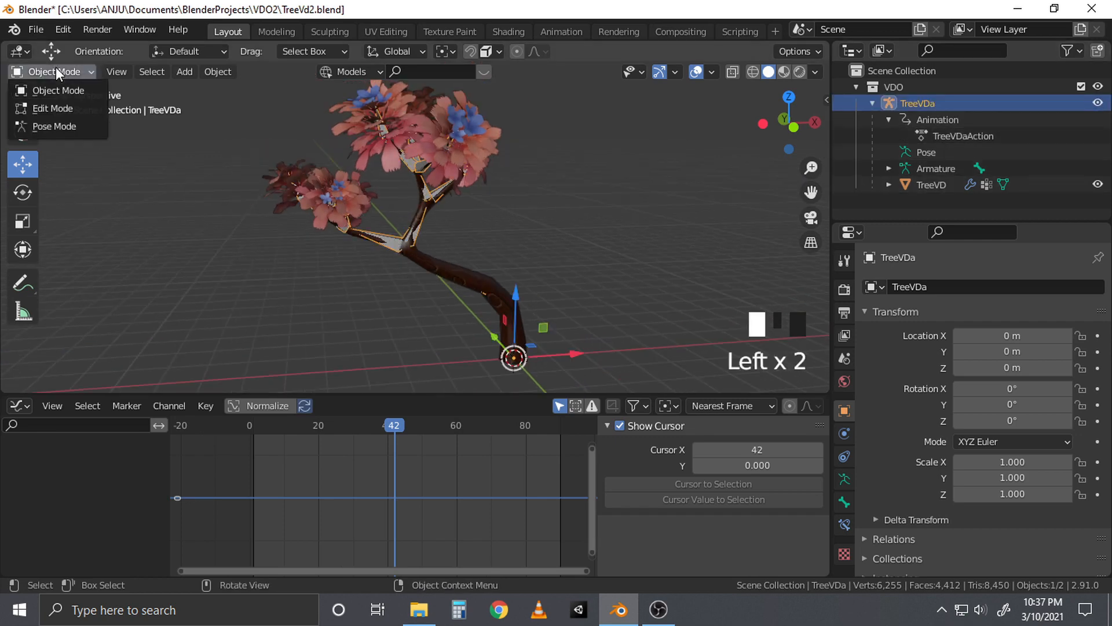
pyautogui.click(58, 125)
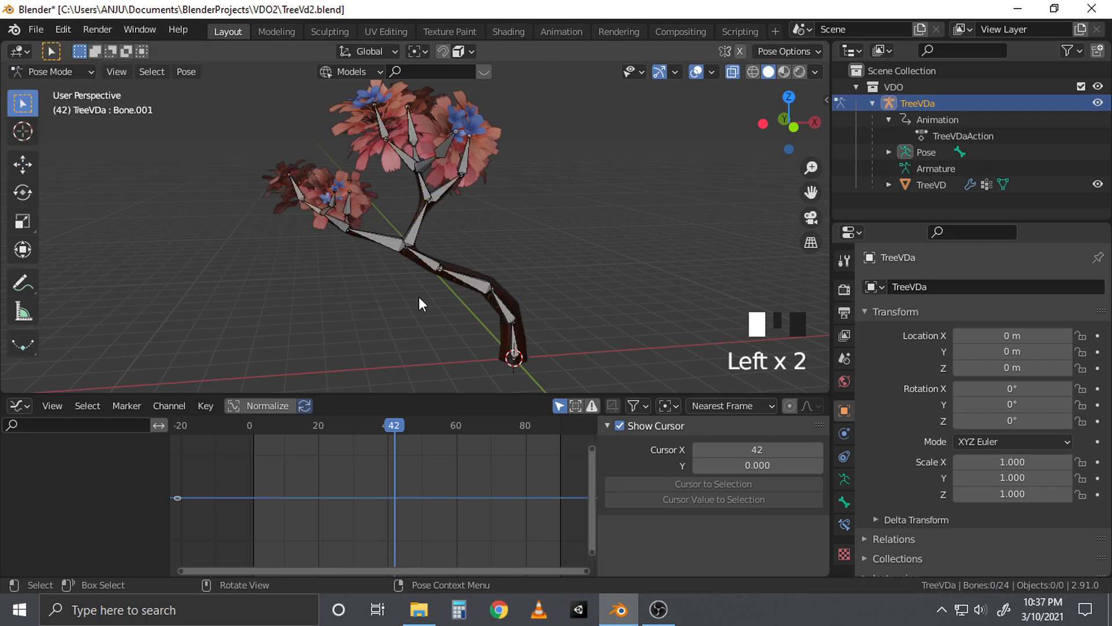
pyautogui.click(508, 315)
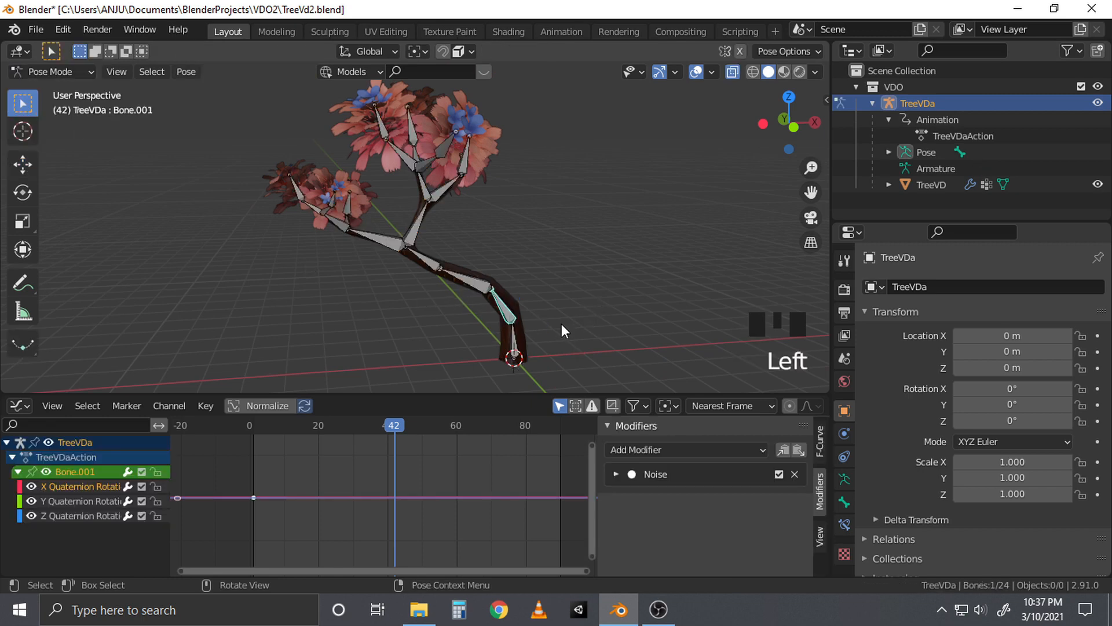
# Check Bone.001's transform values and the Noise modifiers on its X, Y and Z quaternion rotation curves
pyautogui.moveTo(561, 325); pyautogui.dragTo(547, 321, button='middle')
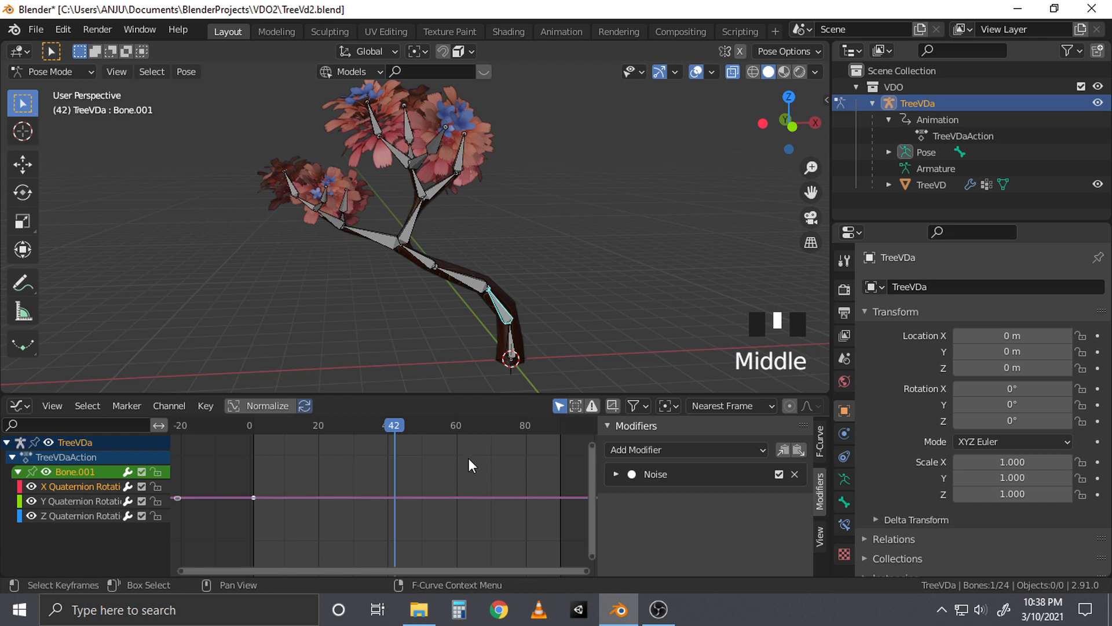
pyautogui.click(826, 97)
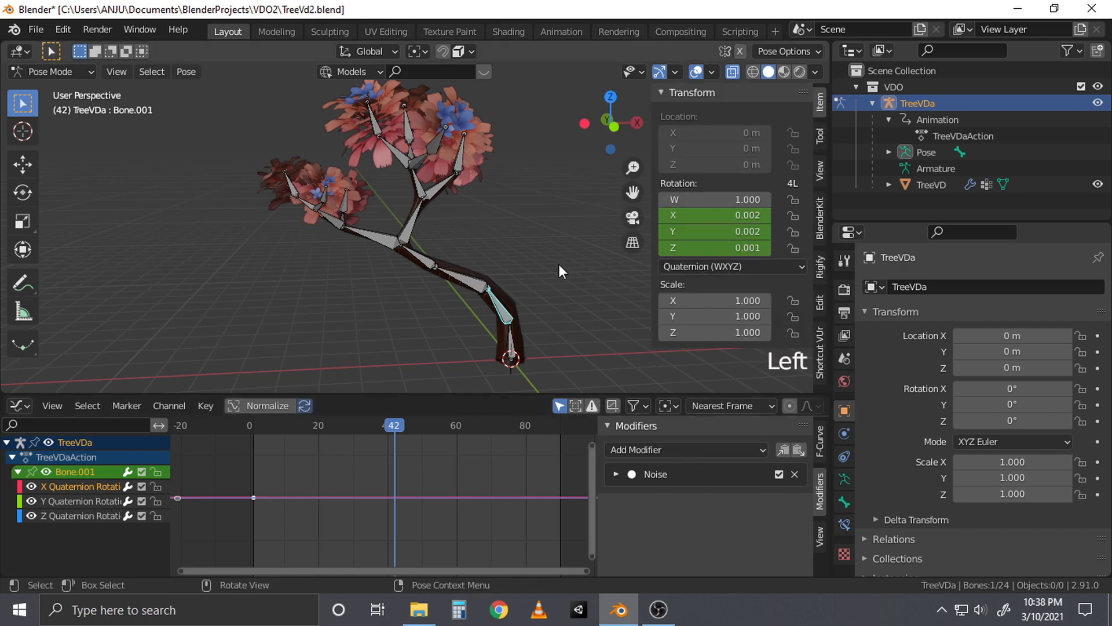
pyautogui.press('n')
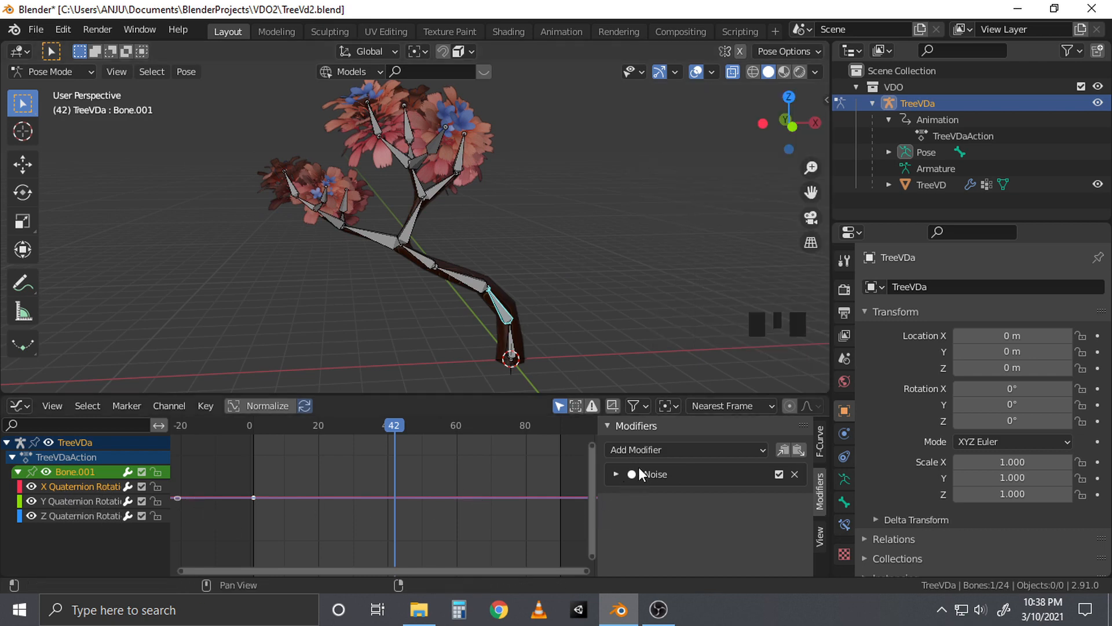
pyautogui.click(88, 504)
pyautogui.click(86, 514)
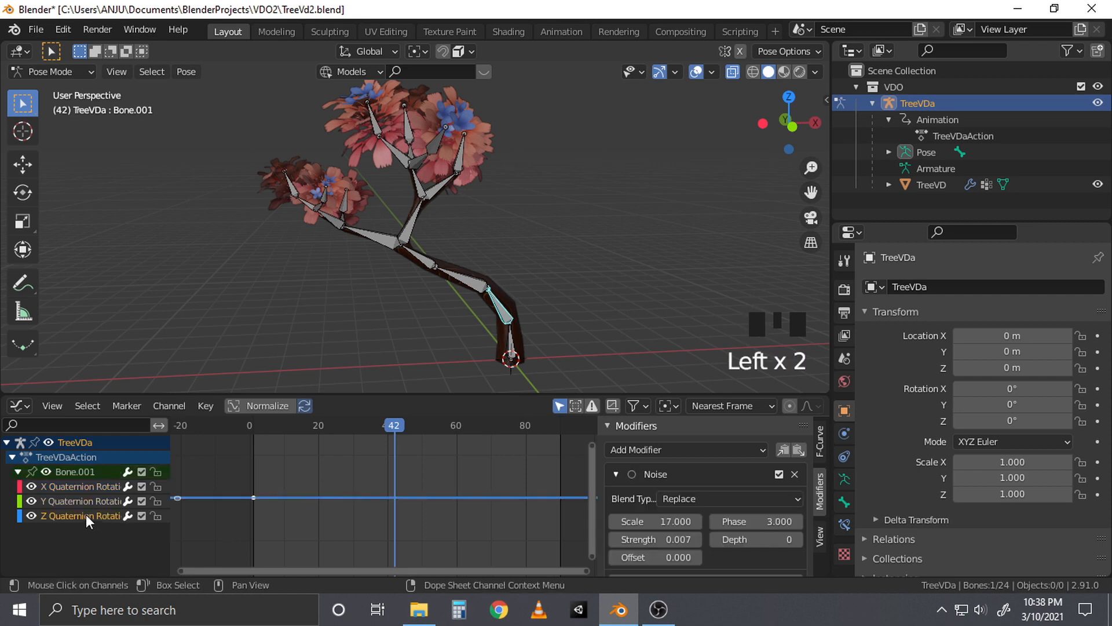
pyautogui.click(82, 486)
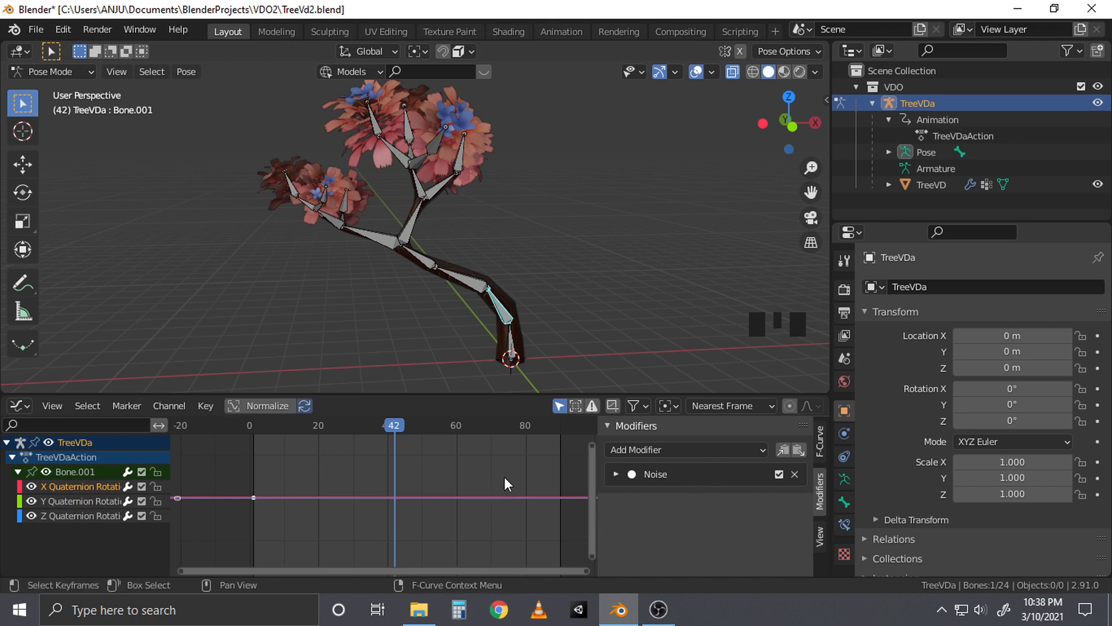
# Bake the X Quaternion Rotation curve of Bone.001 with Bake Curve
pyautogui.click(103, 472)
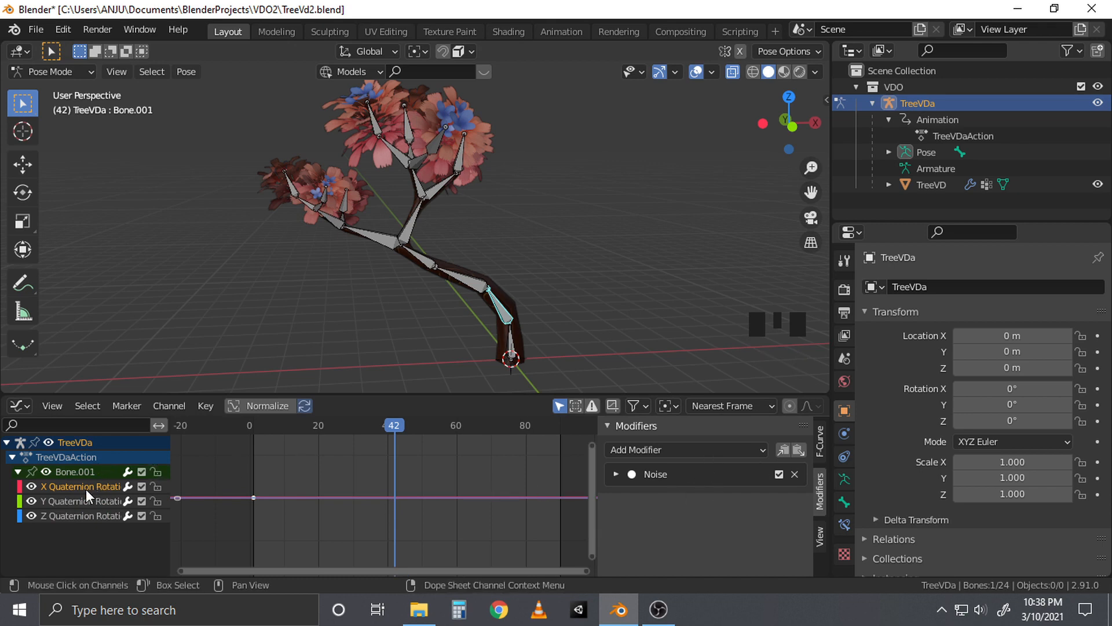
pyautogui.click(82, 489)
pyautogui.click(205, 406)
pyautogui.scroll(2, 257, 160)
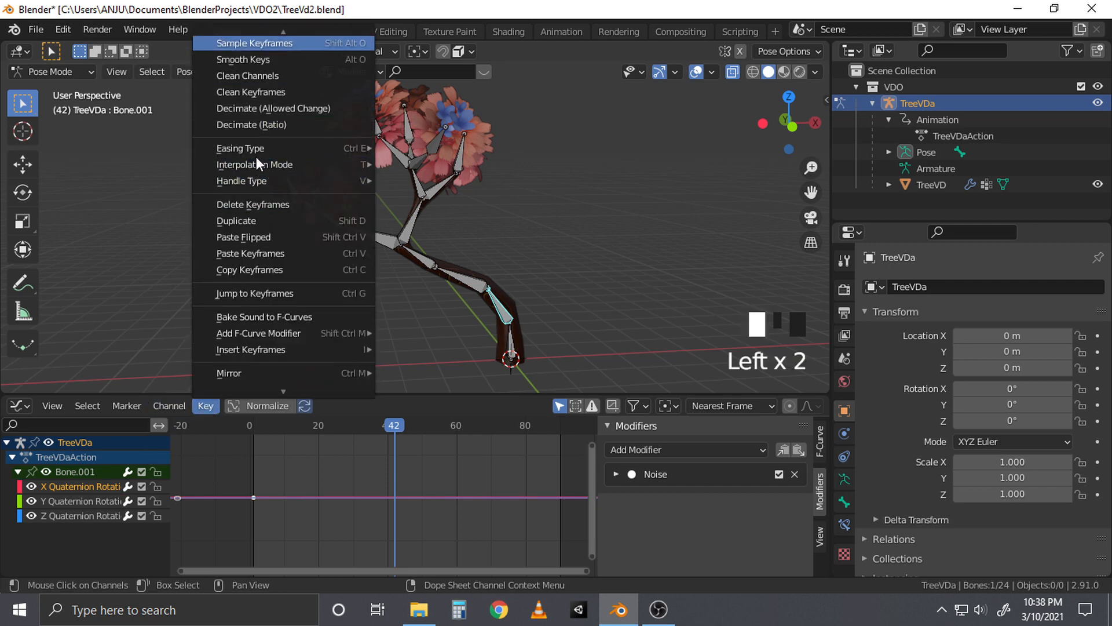
pyautogui.scroll(1, 256, 156)
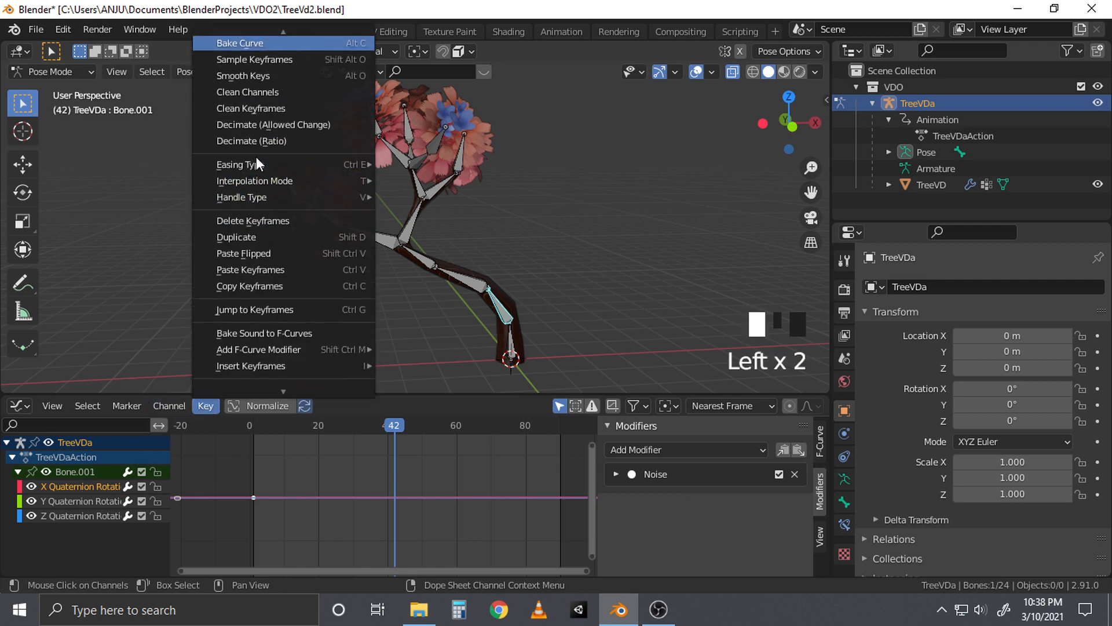
pyautogui.click(273, 42)
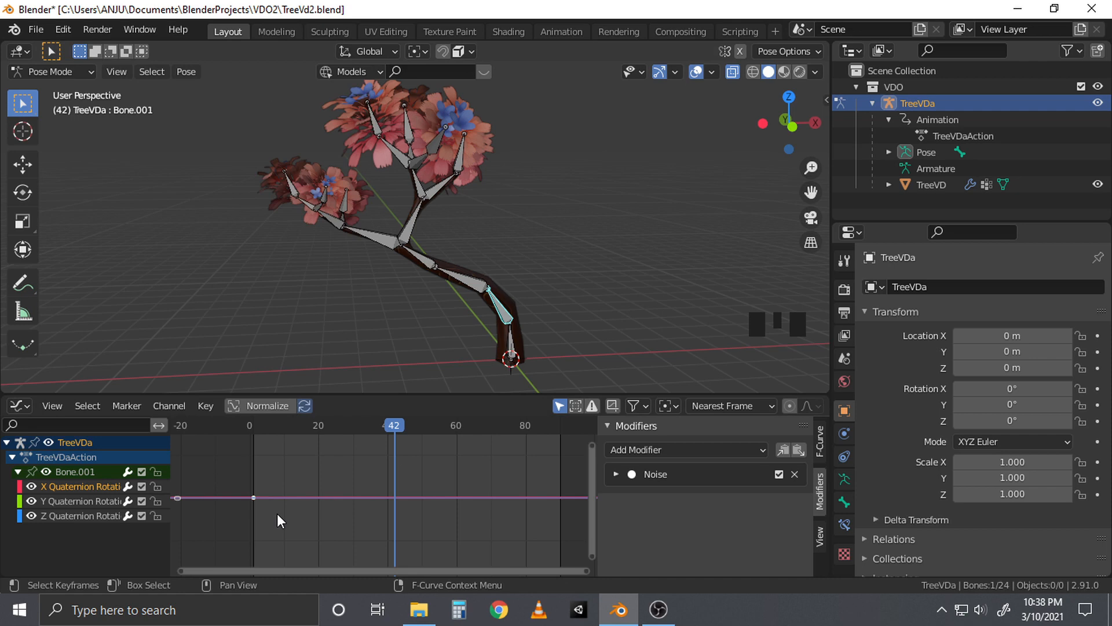
pyautogui.hotkey('alt', 'c')
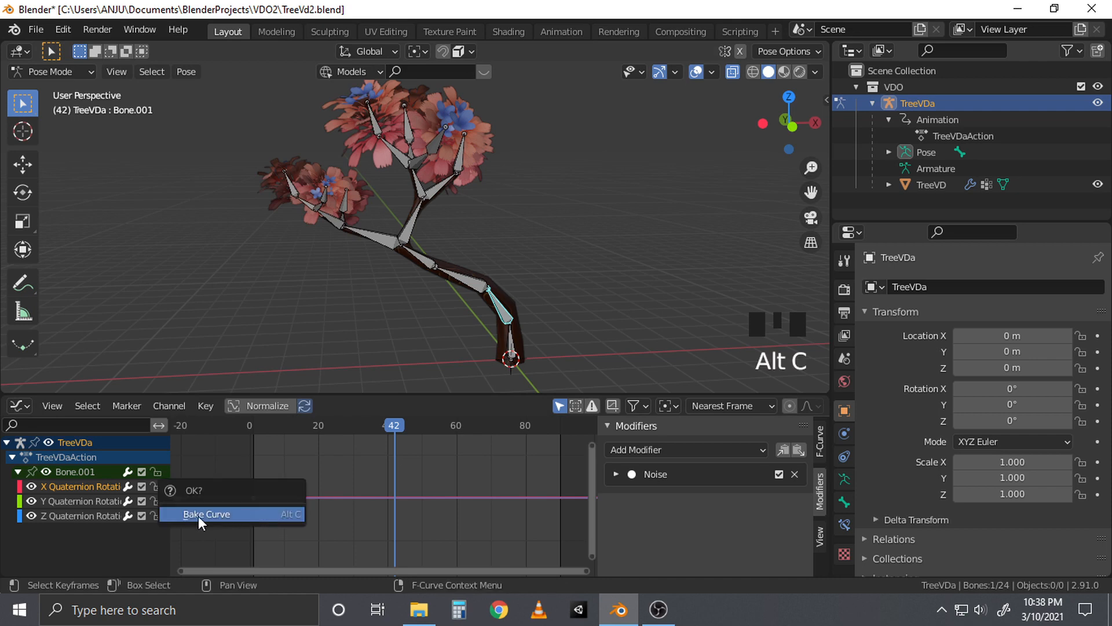
pyautogui.click(270, 515)
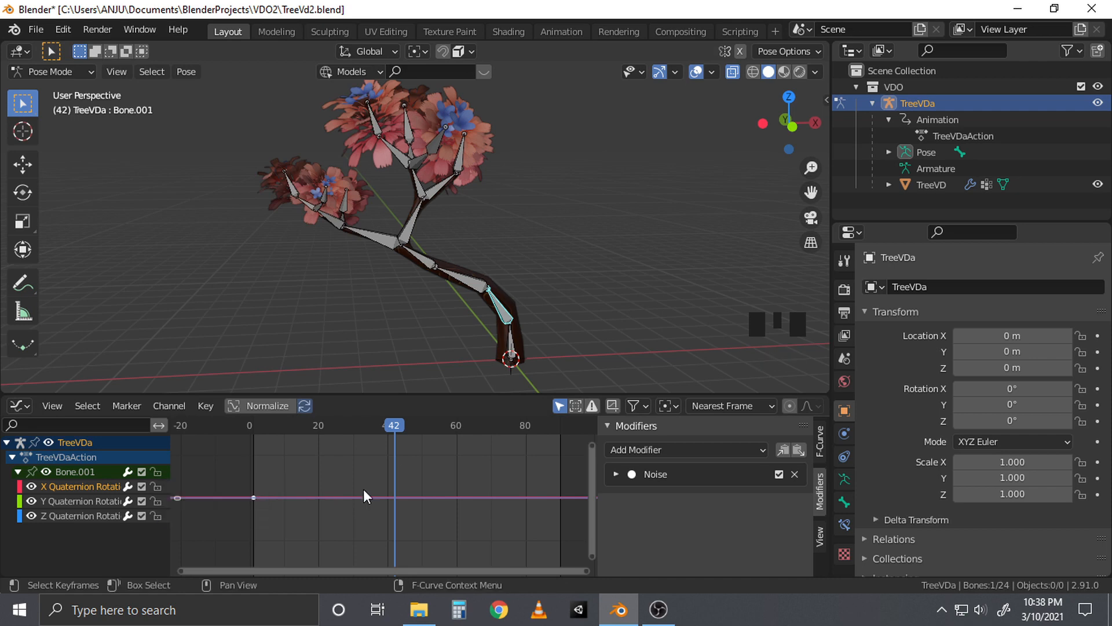
pyautogui.hotkey('alt', 'c')
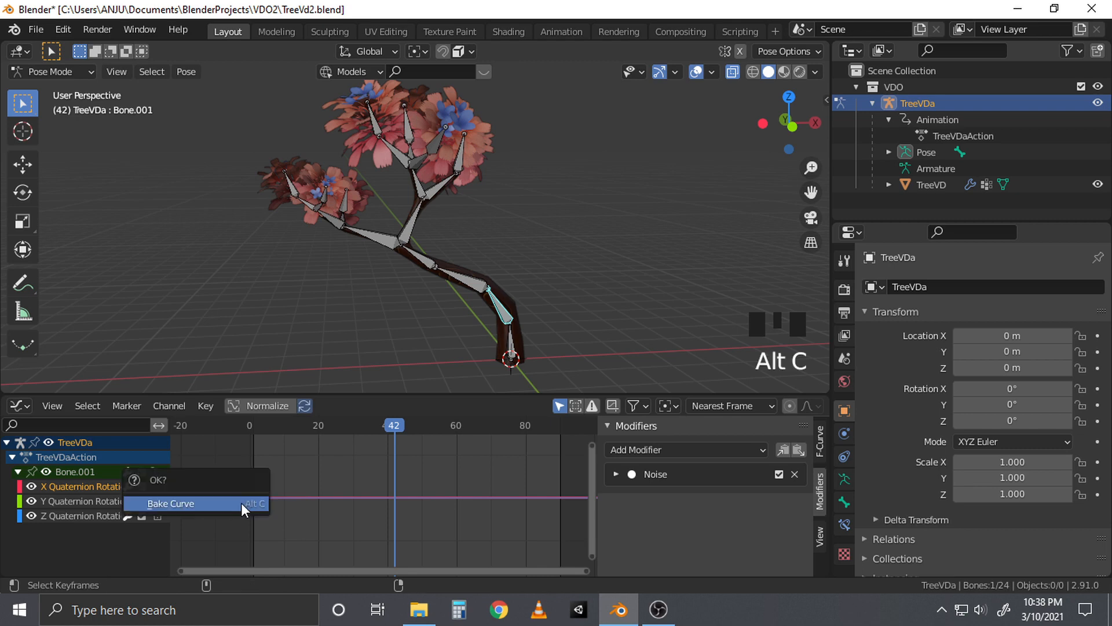
pyautogui.click(241, 503)
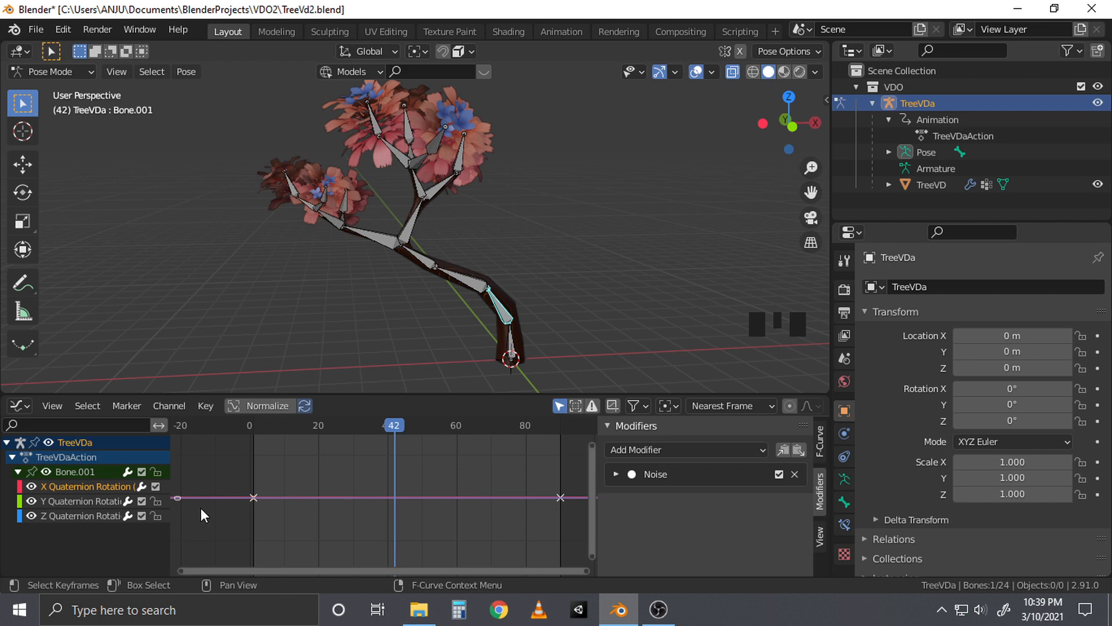
# Bake the Y and Z Quaternion Rotation curves of Bone.001
pyautogui.click(84, 502)
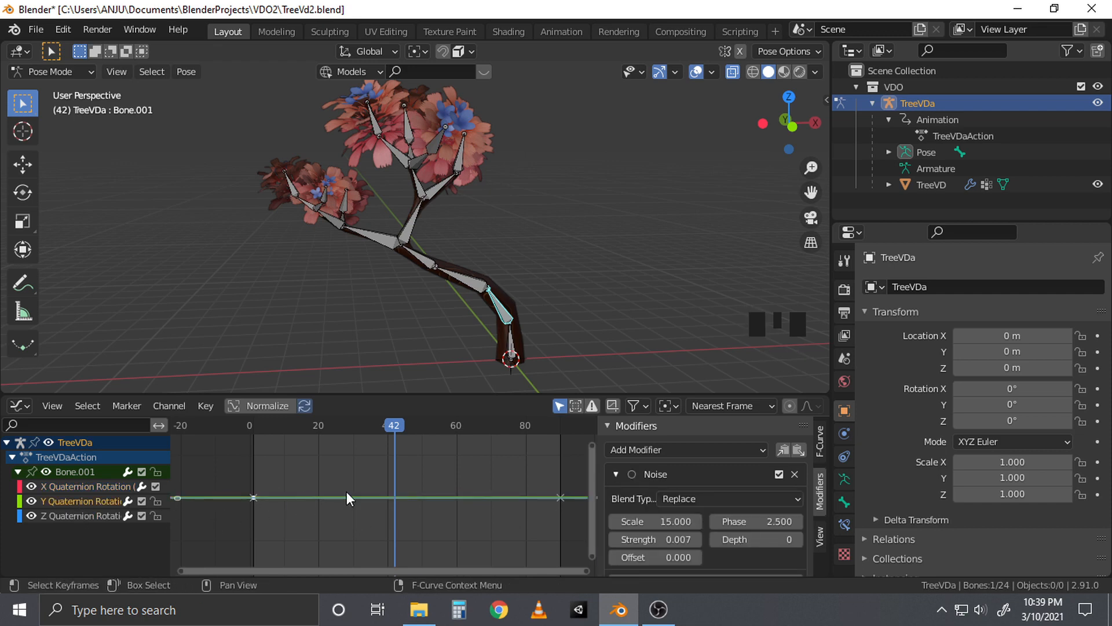
pyautogui.hotkey('alt', 'c')
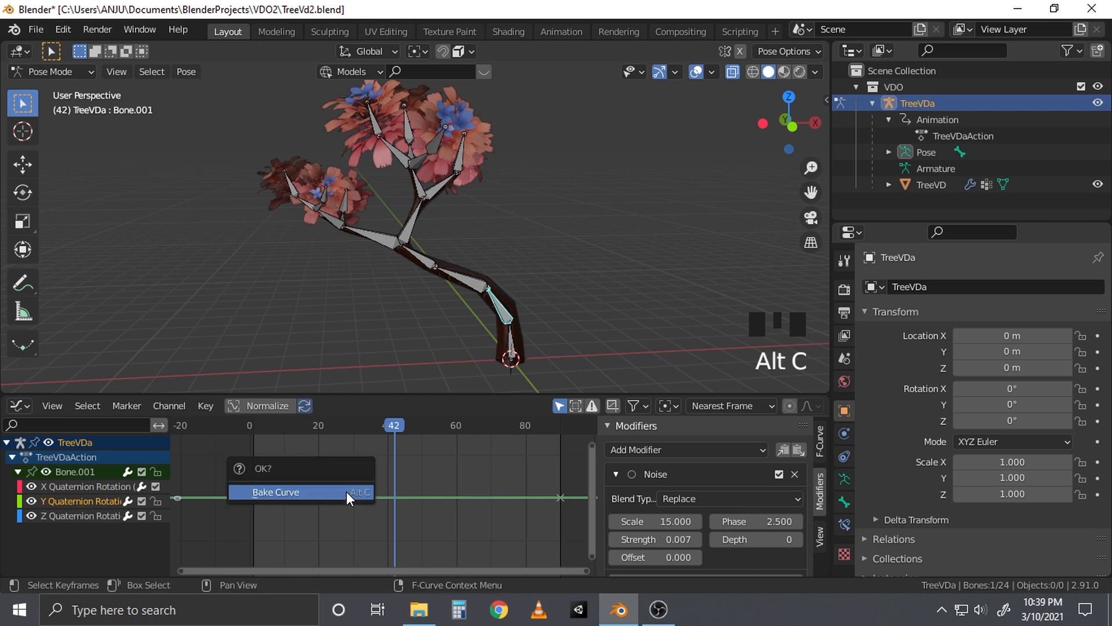
pyautogui.click(315, 488)
pyautogui.click(252, 520)
pyautogui.click(58, 516)
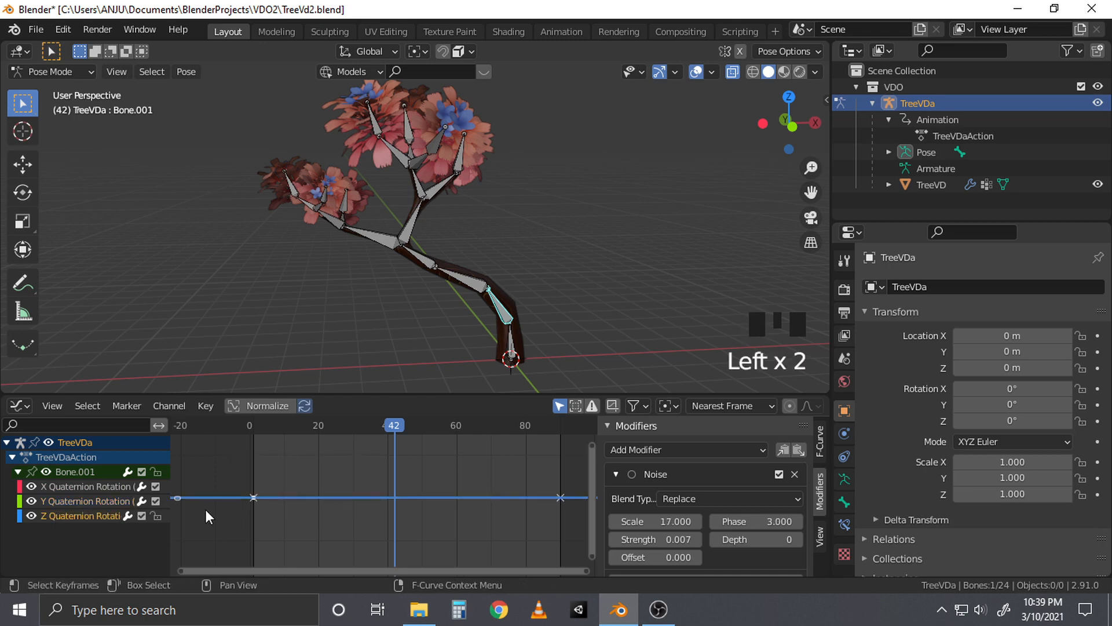
pyautogui.hotkey('alt', 'c')
pyautogui.click(223, 509)
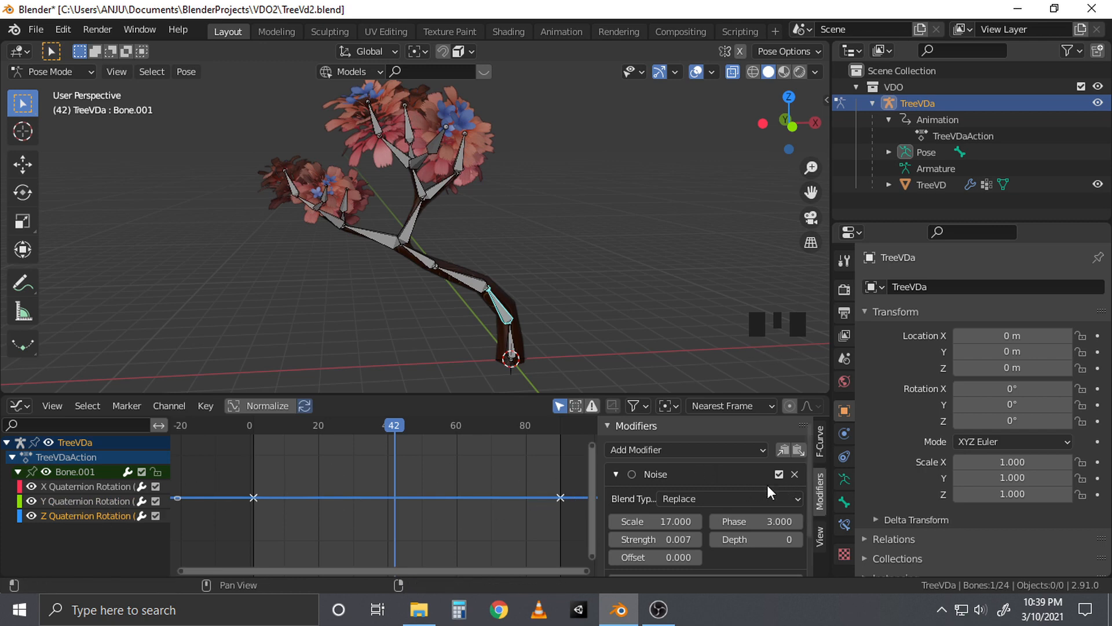
# Delete the Noise modifiers from Bone.001's Z, Y and X Quaternion Rotation curves
pyautogui.click(795, 475)
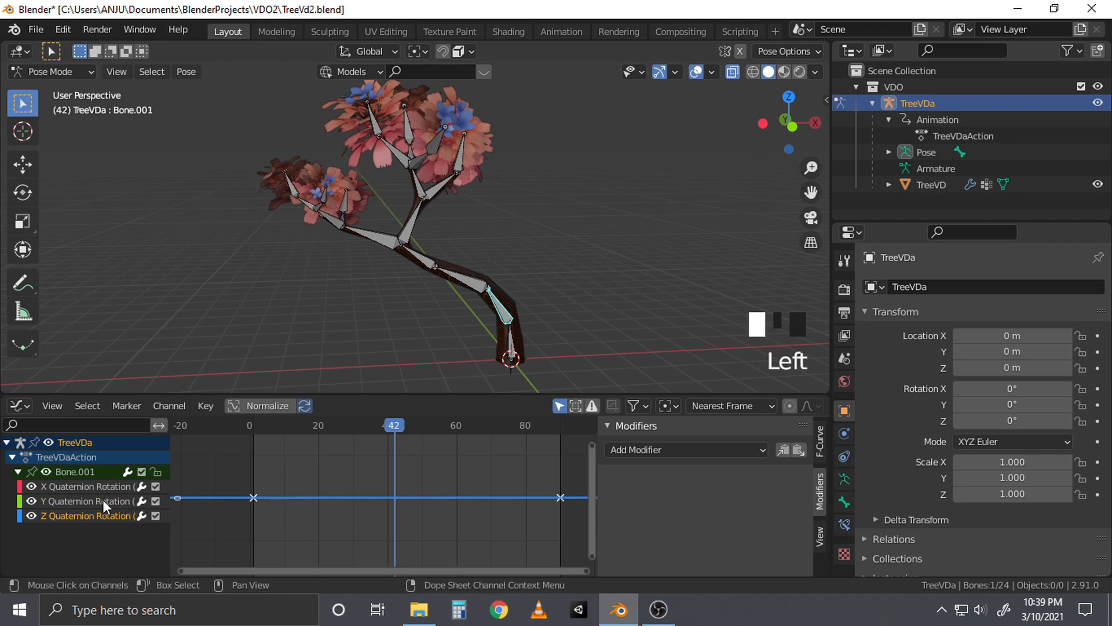
pyautogui.click(104, 502)
pyautogui.click(795, 474)
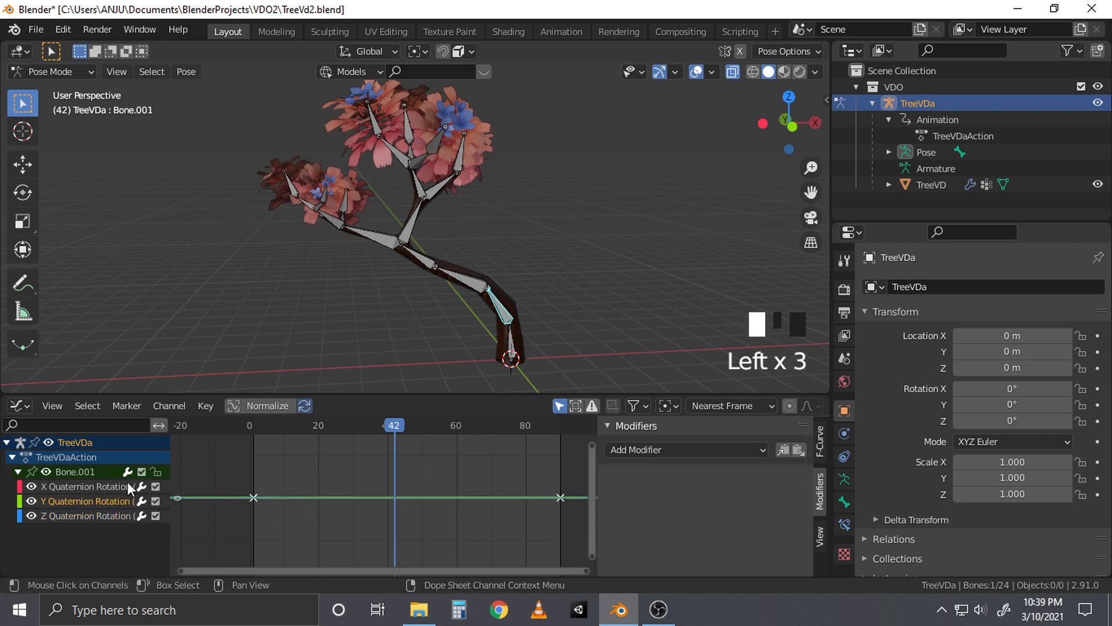
pyautogui.click(87, 486)
pyautogui.click(794, 473)
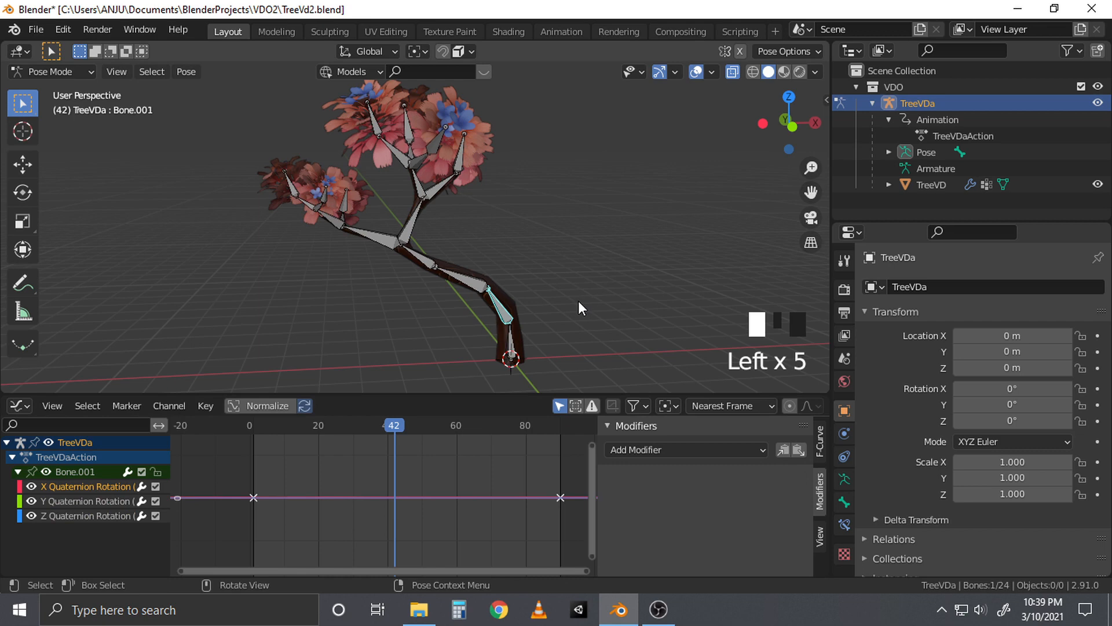
# Play the animation to check the baked motion, return to Object Mode with the armature deselected, and stop playback
pyautogui.press('space')
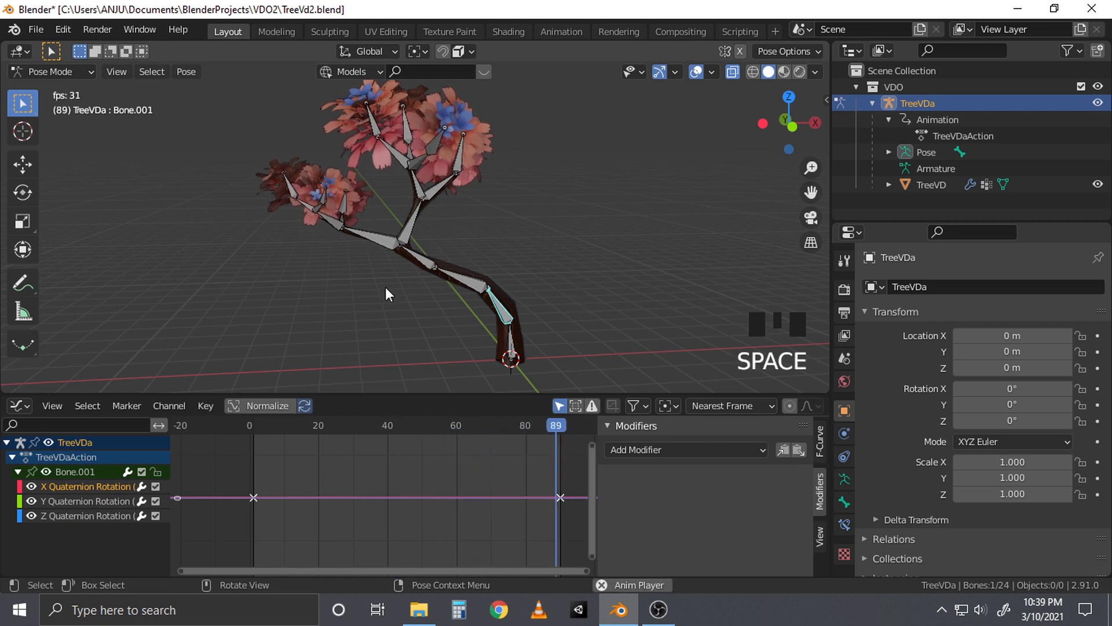
pyautogui.moveTo(384, 286); pyautogui.dragTo(446, 336, button='middle')
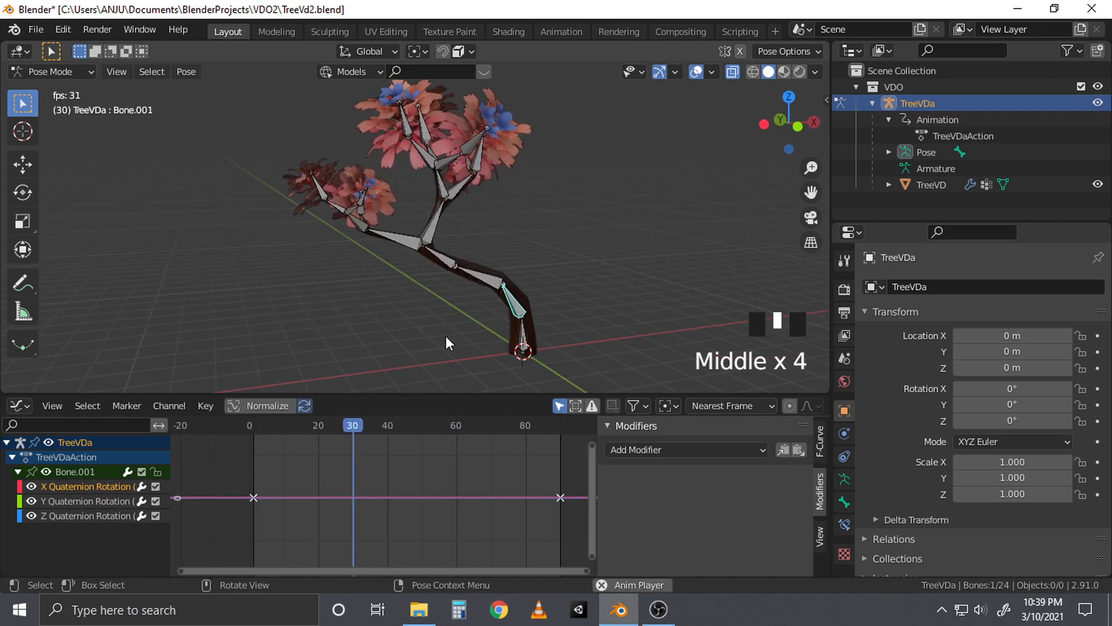
pyautogui.click(51, 71)
pyautogui.click(55, 88)
pyautogui.click(371, 264)
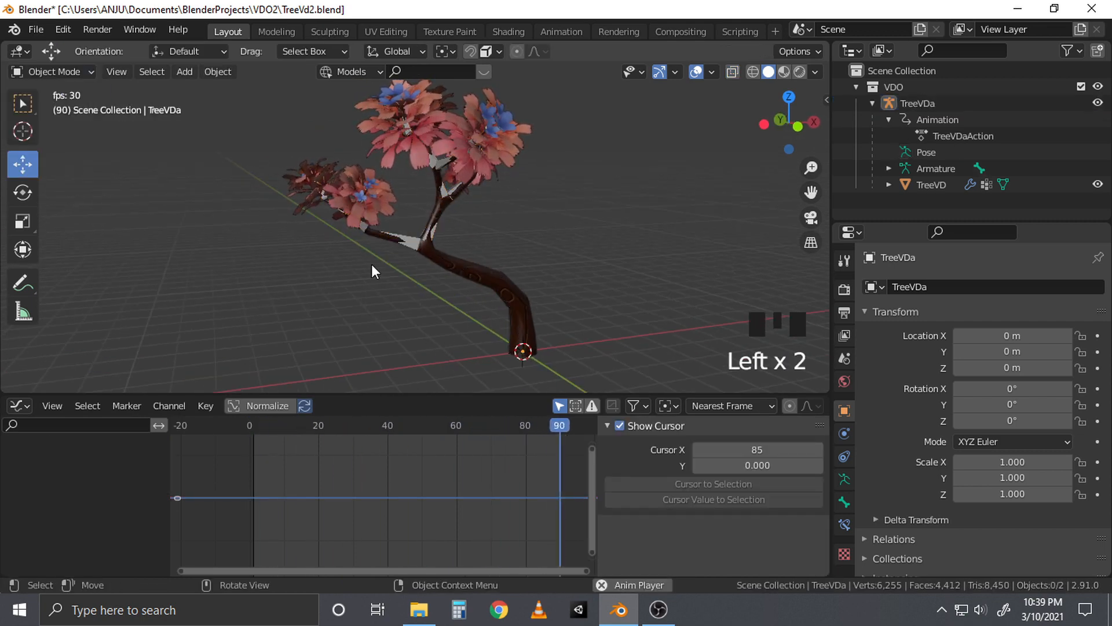
pyautogui.press('space')
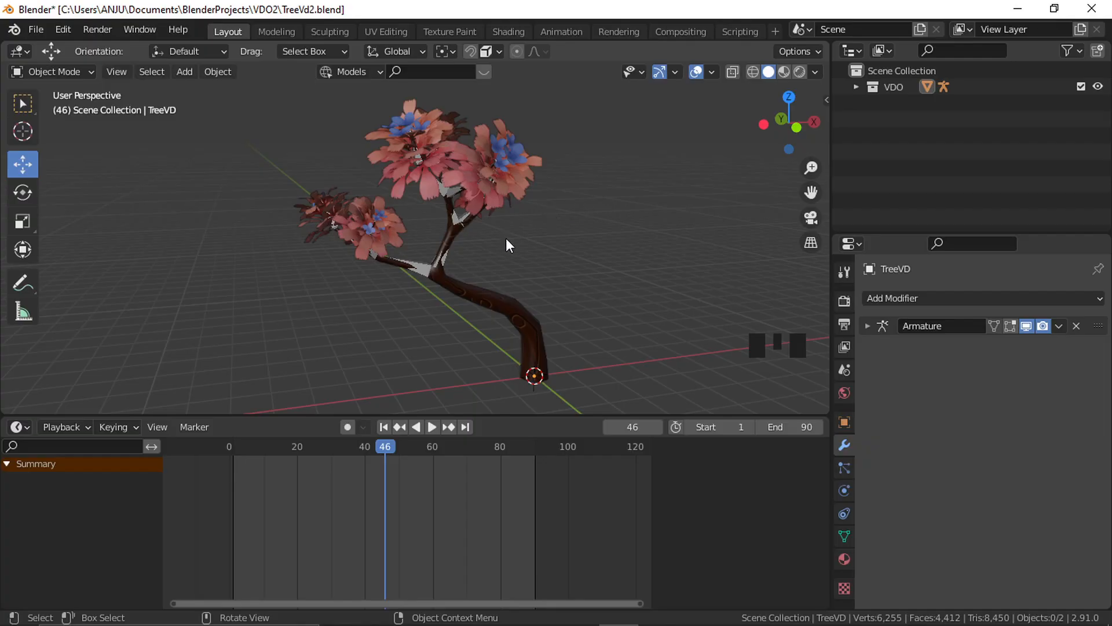
# Search the add-ons in the preferences for "fbx" to check that the FBX format add-on is enabled
pyautogui.moveTo(506, 240); pyautogui.dragTo(377, 219, button='middle')
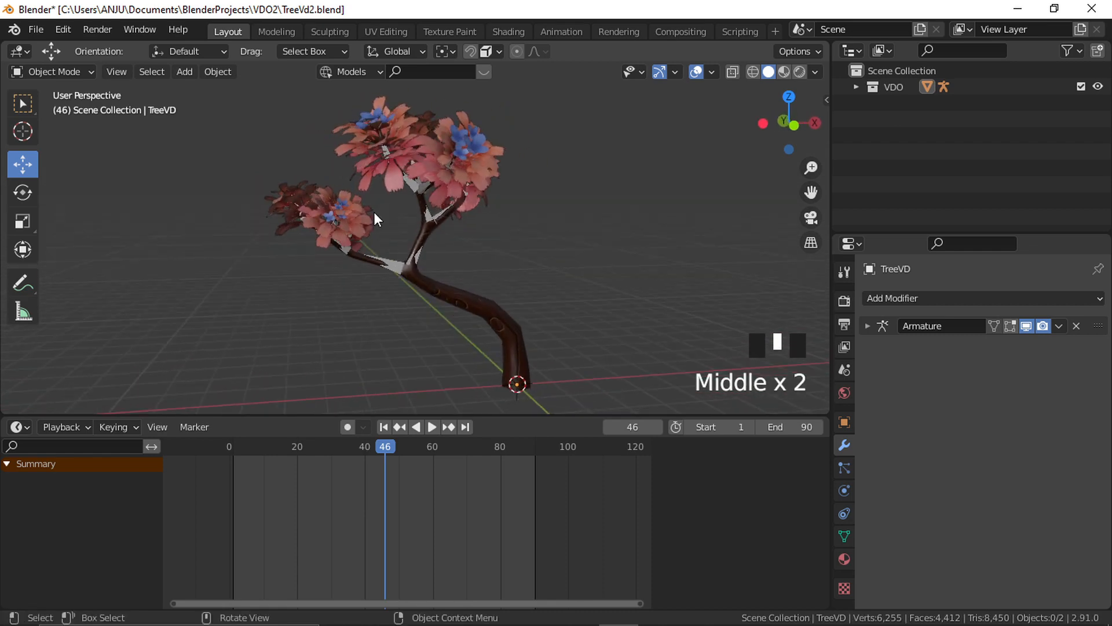
pyautogui.click(63, 30)
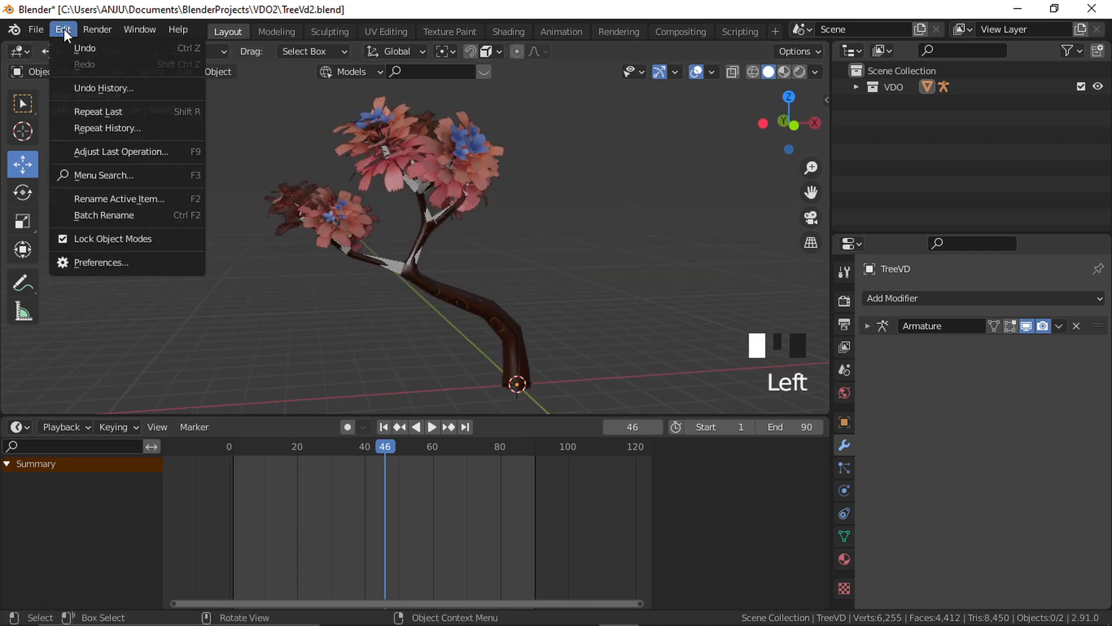
pyautogui.click(110, 264)
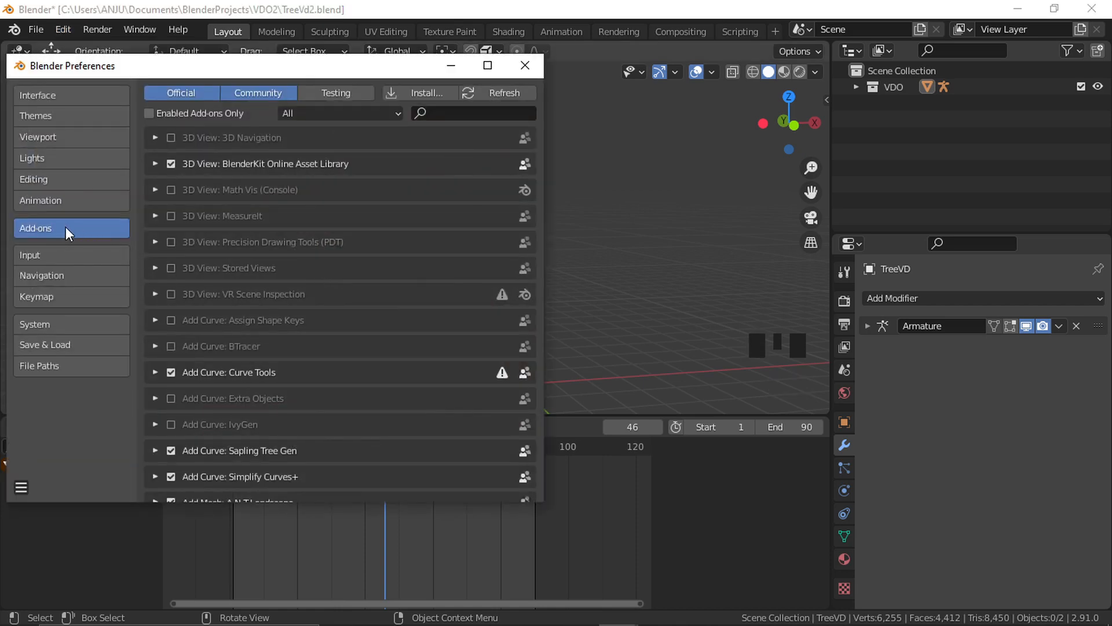
pyautogui.click(445, 115)
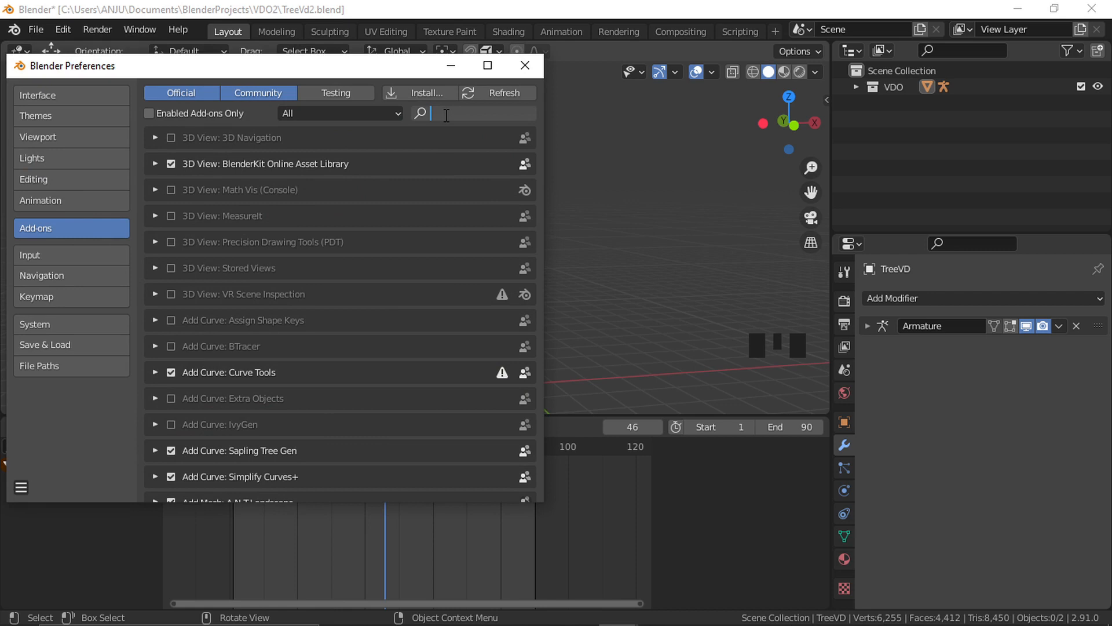
pyautogui.write('fbx')
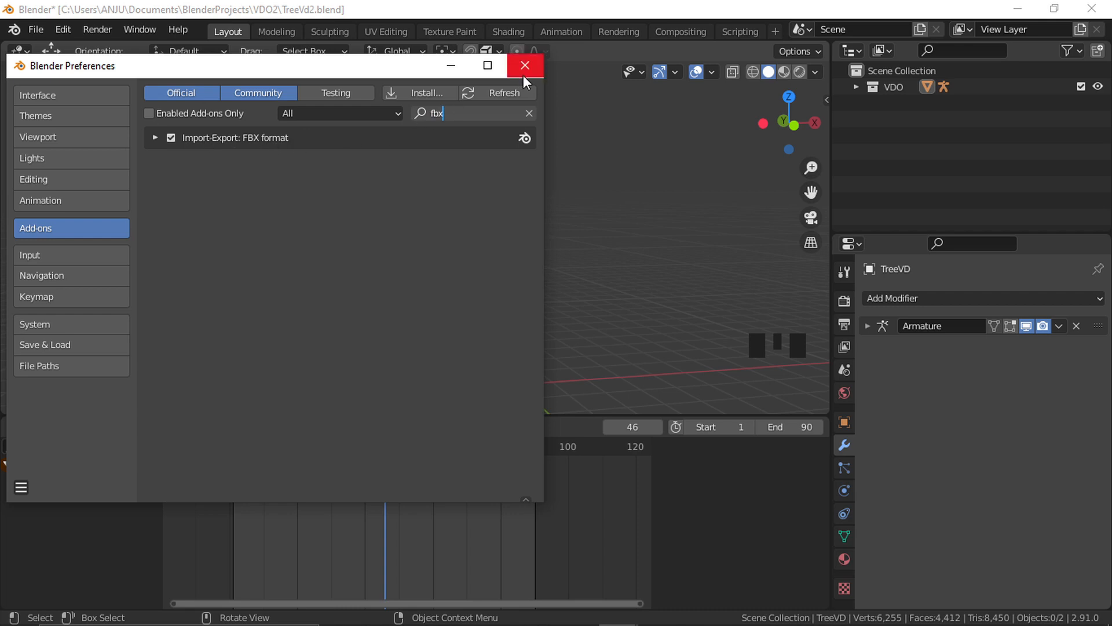
# Save the preferences and close the preferences window
pyautogui.click(20, 486)
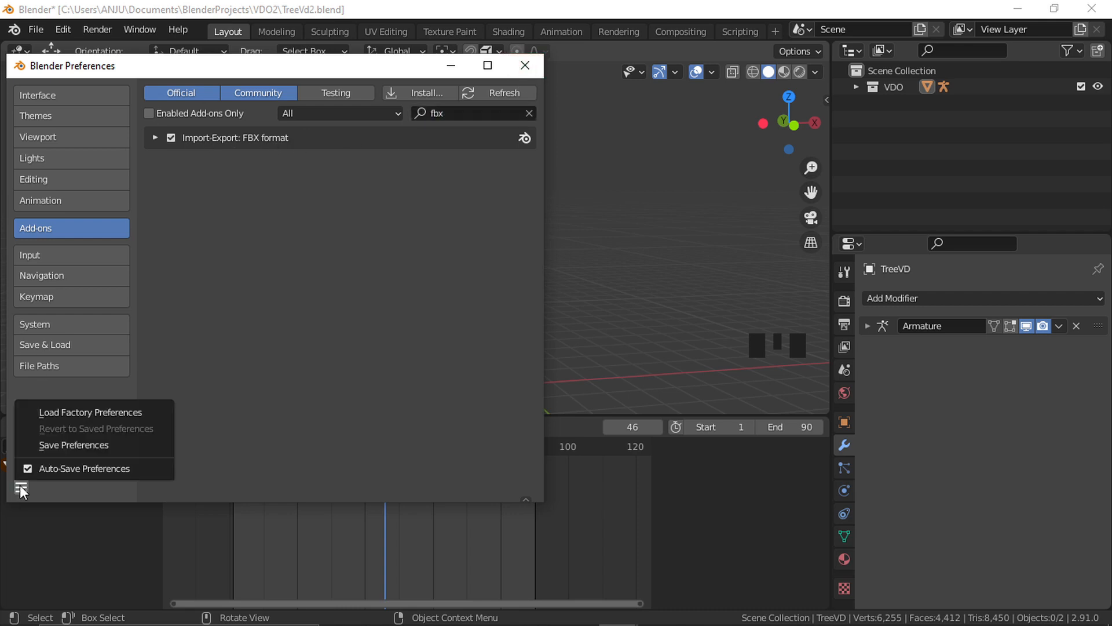
pyautogui.click(67, 445)
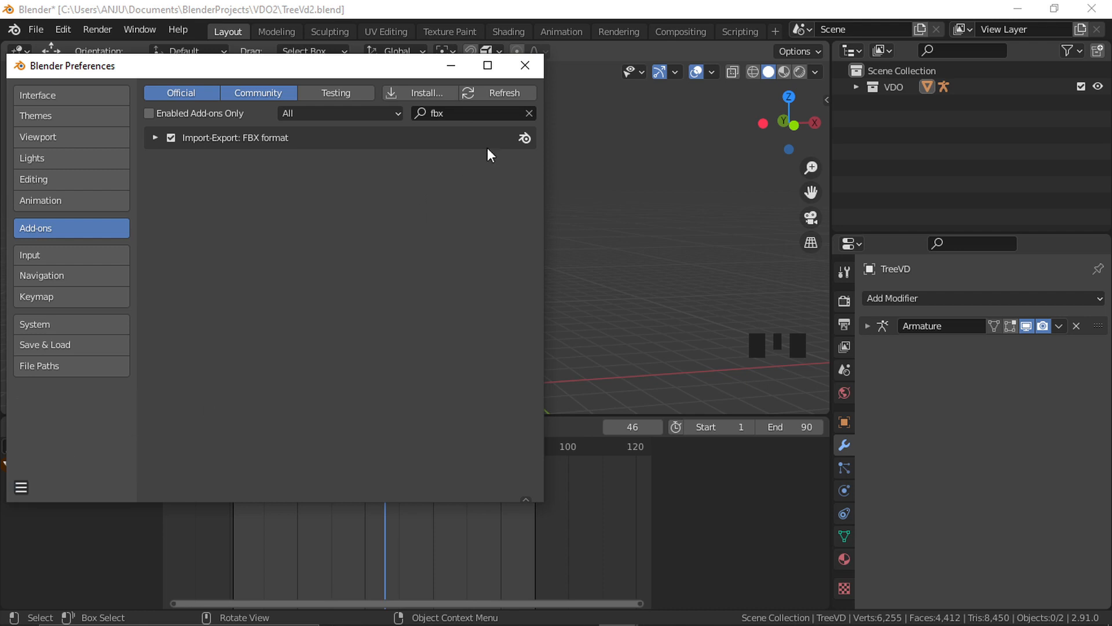
pyautogui.click(525, 65)
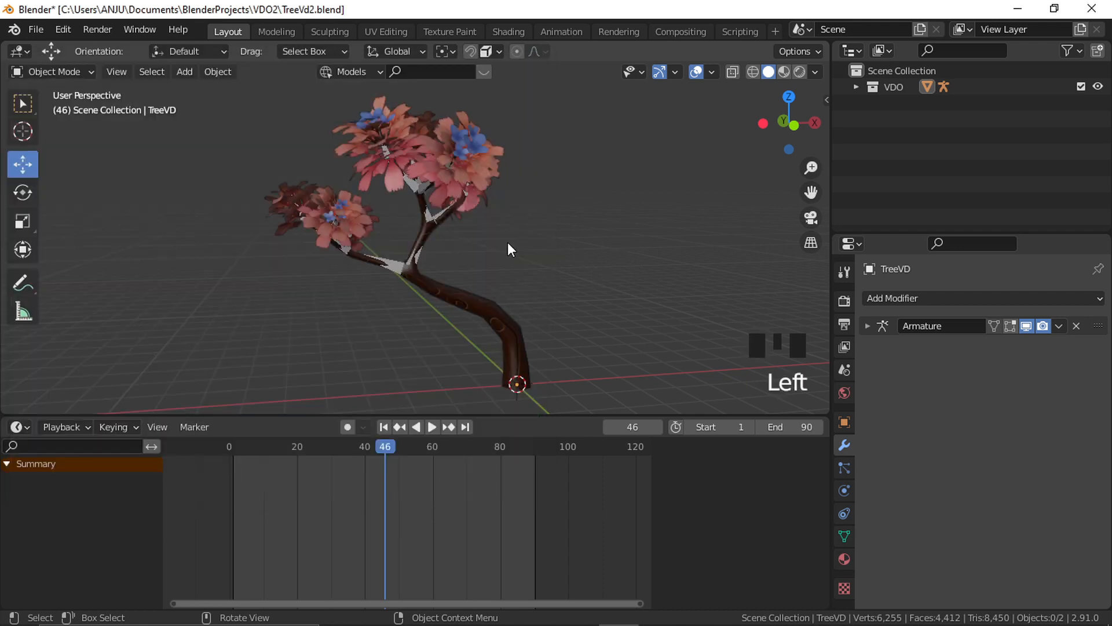
# Open the FBX export dialog for the tree and look over its export options
pyautogui.click(35, 27)
pyautogui.moveTo(102, 265)
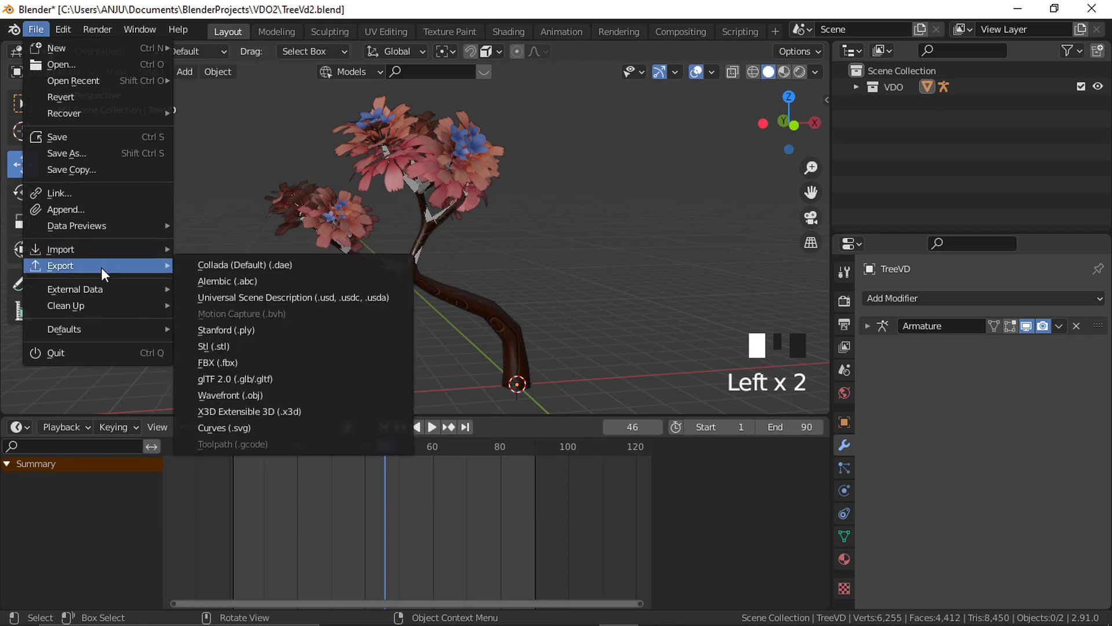
pyautogui.click(244, 361)
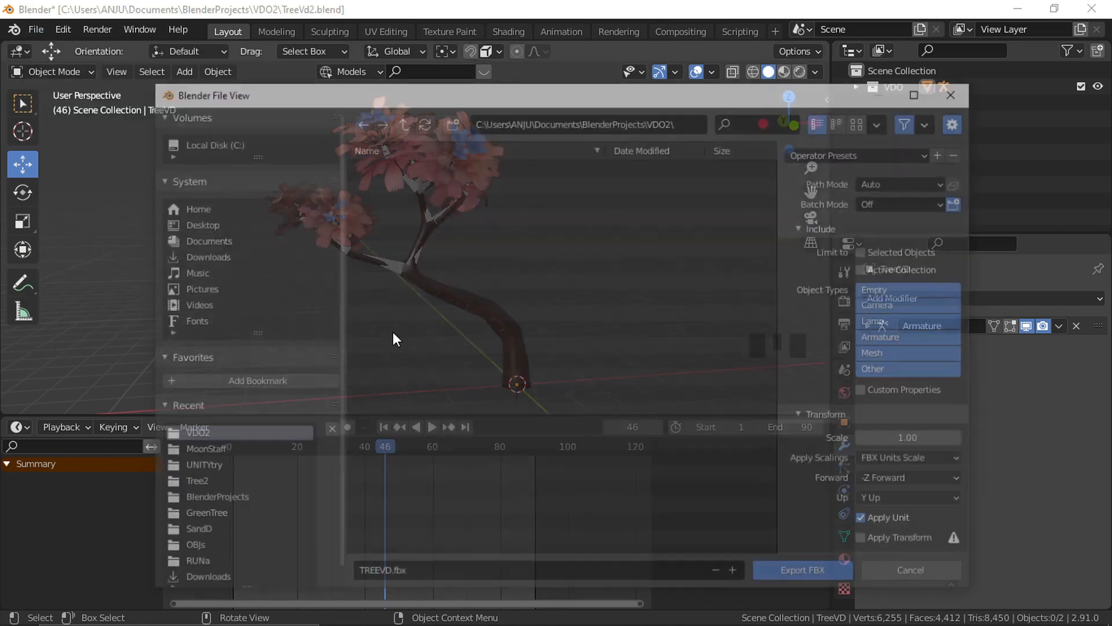
pyautogui.moveTo(620, 96); pyautogui.dragTo(516, 68)
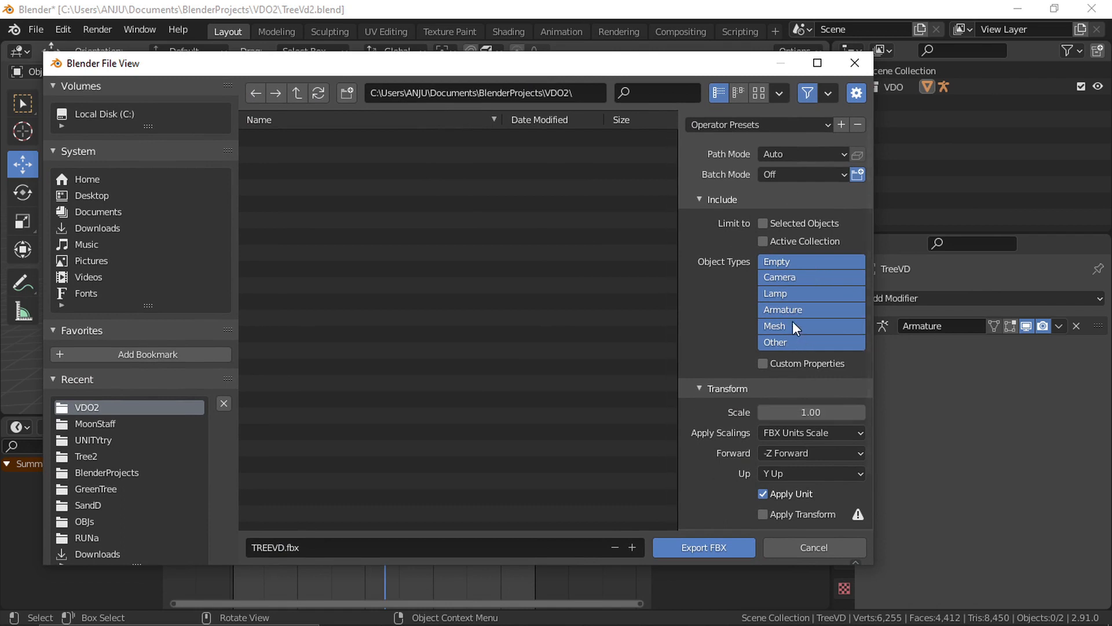
pyautogui.scroll(-3, 793, 321)
pyautogui.scroll(3, 792, 321)
pyautogui.moveTo(708, 71); pyautogui.dragTo(658, 225)
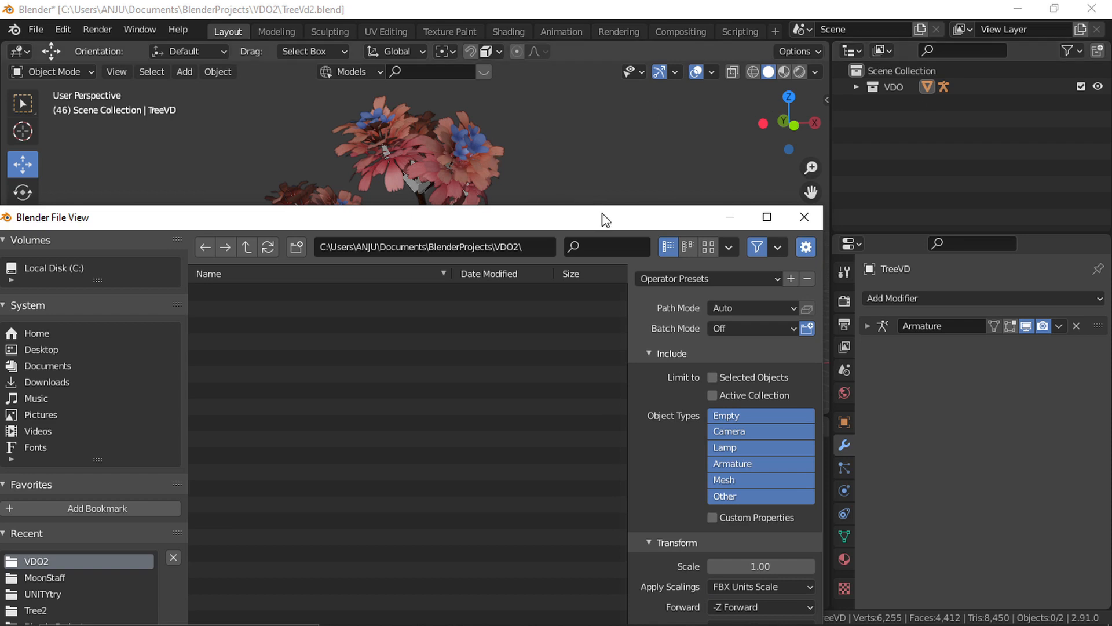
pyautogui.moveTo(602, 216); pyautogui.dragTo(679, 93)
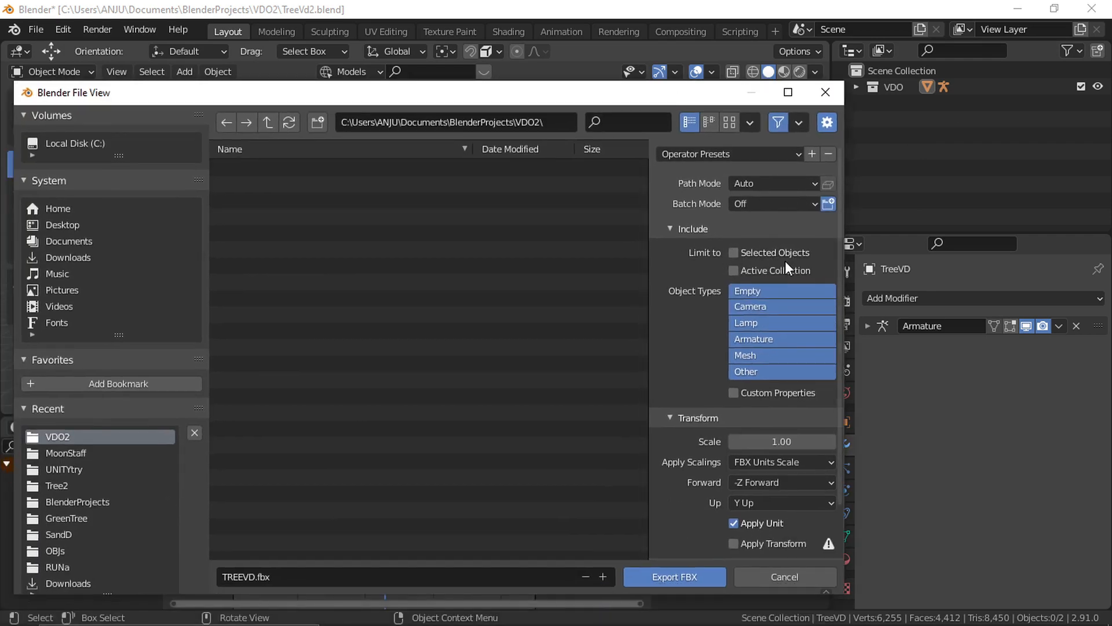
pyautogui.moveTo(632, 93); pyautogui.dragTo(582, 98)
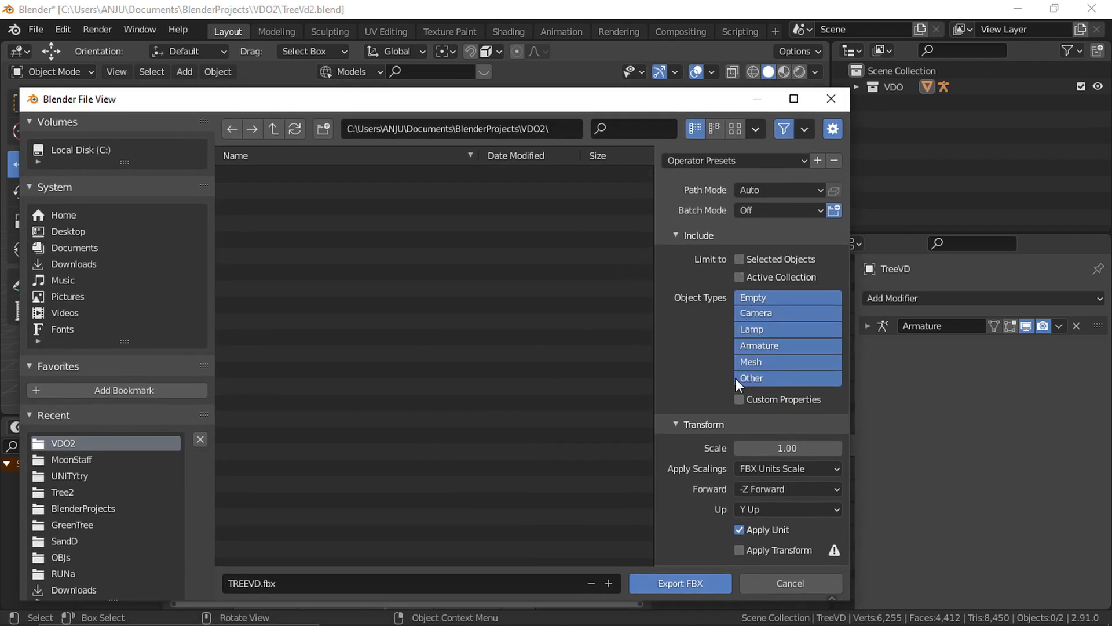
# Set Apply Scalings to FBX Units Scale in the FBX export's Transform options
pyautogui.scroll(-2, 748, 379)
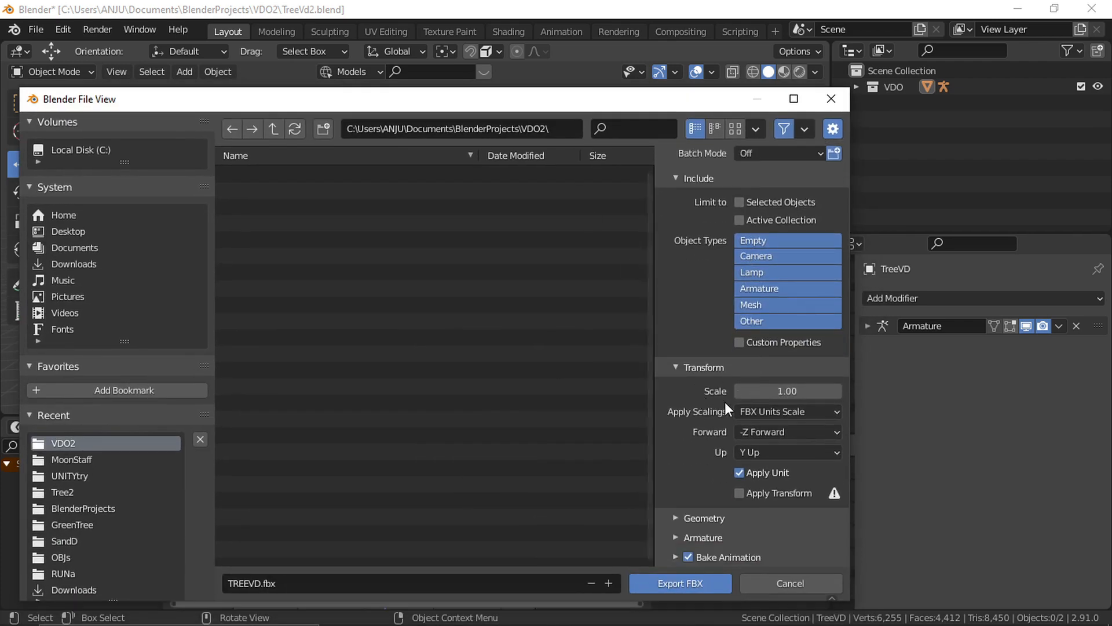
pyautogui.click(777, 412)
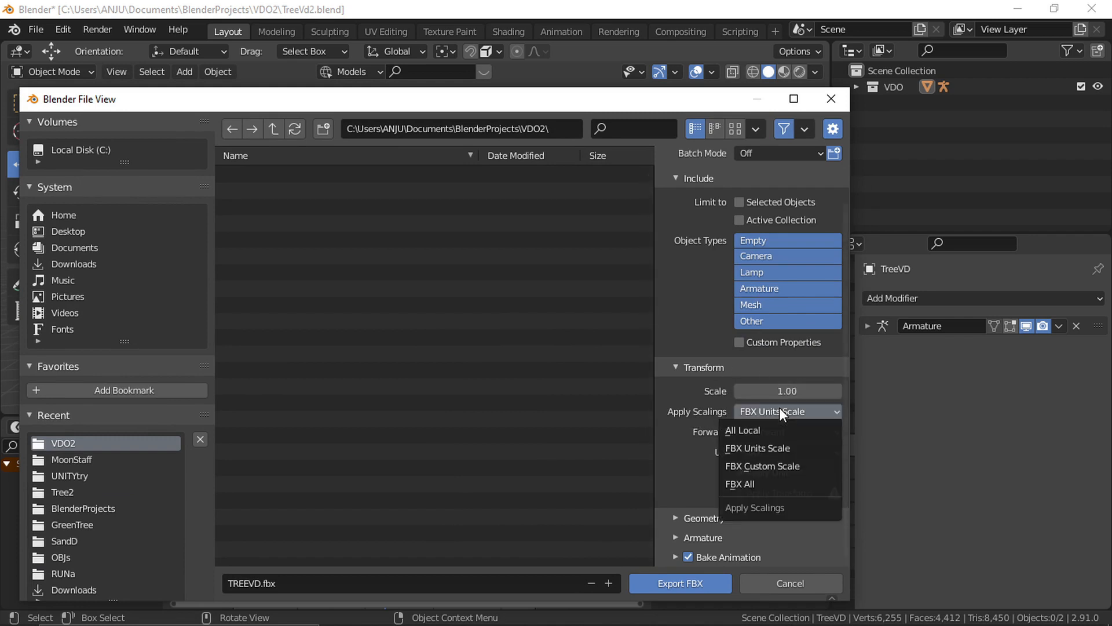
pyautogui.click(771, 447)
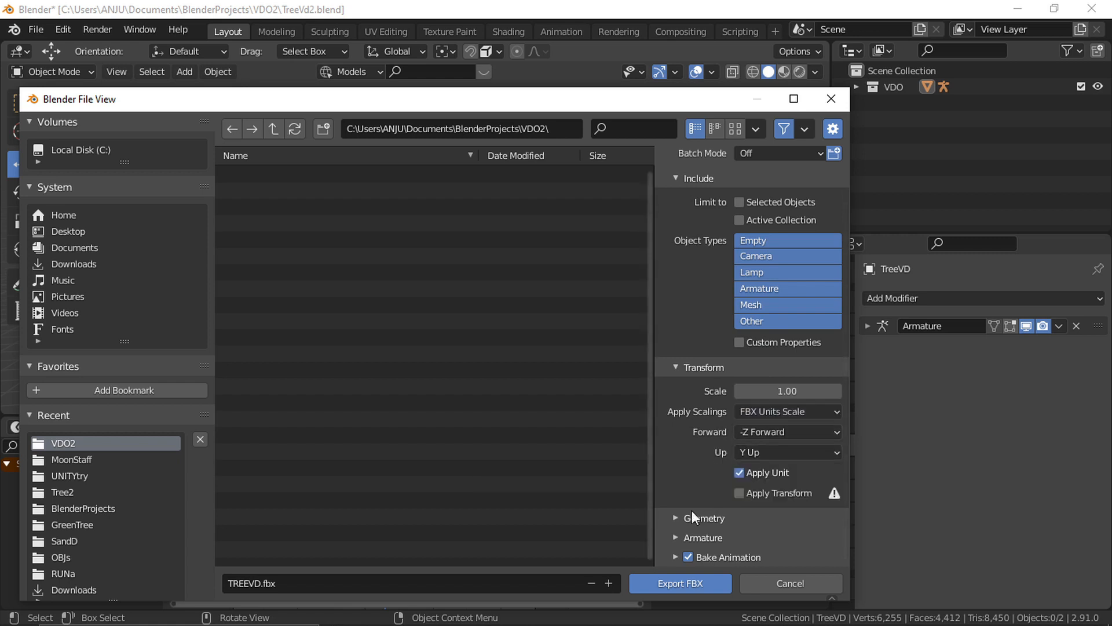
# Review the Bake Animation options and export the tree as TREEVD.fbx into the VDO2 folder
pyautogui.click(675, 556)
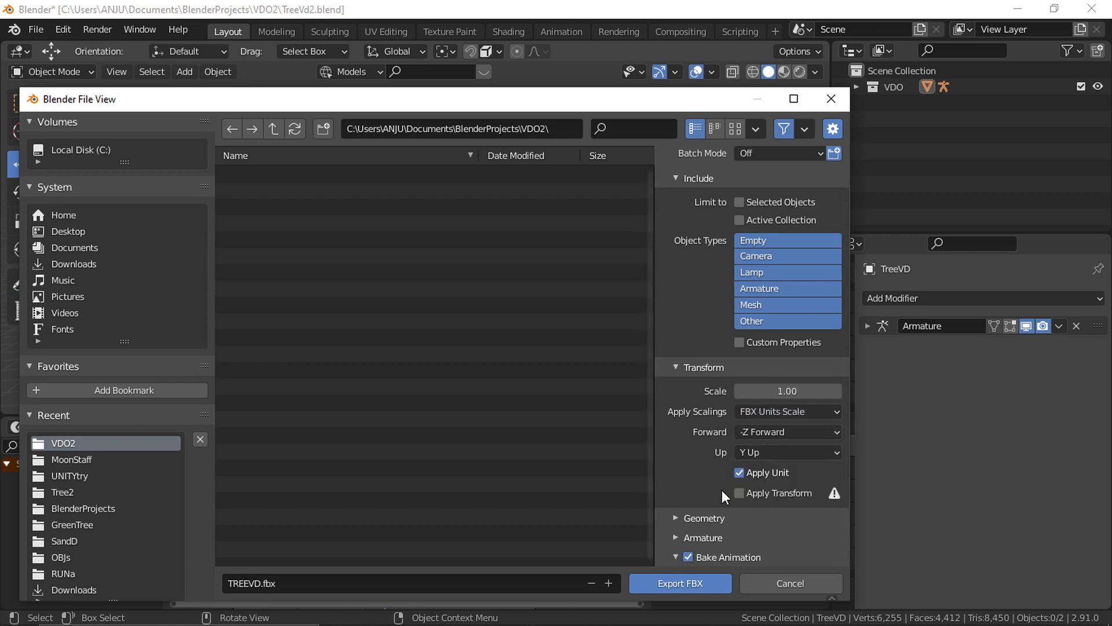
pyautogui.scroll(-5, 725, 481)
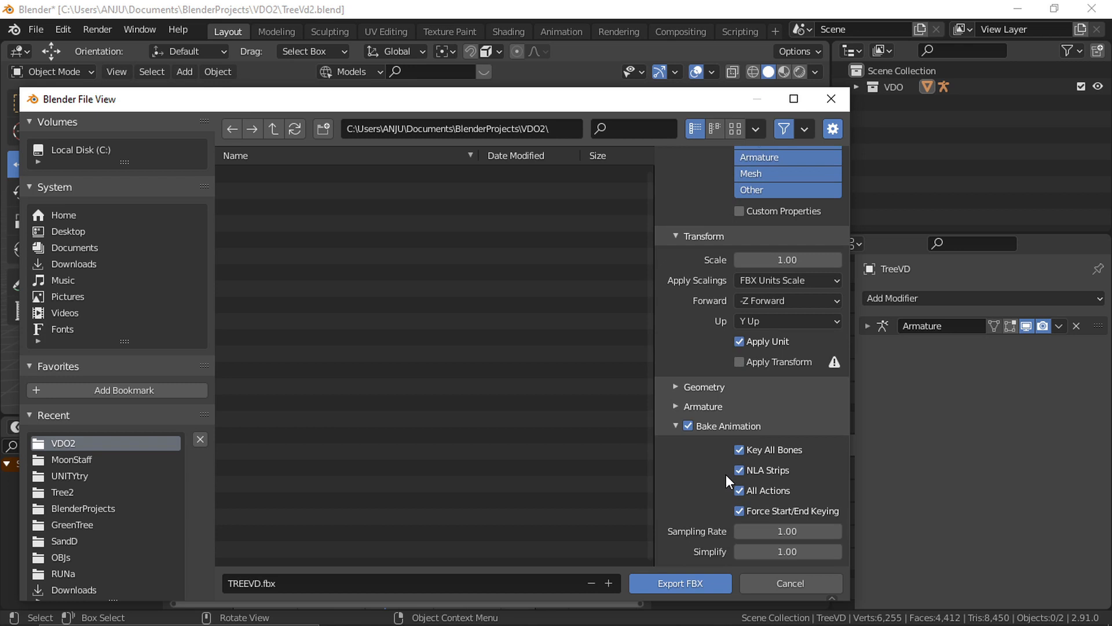
pyautogui.click(299, 582)
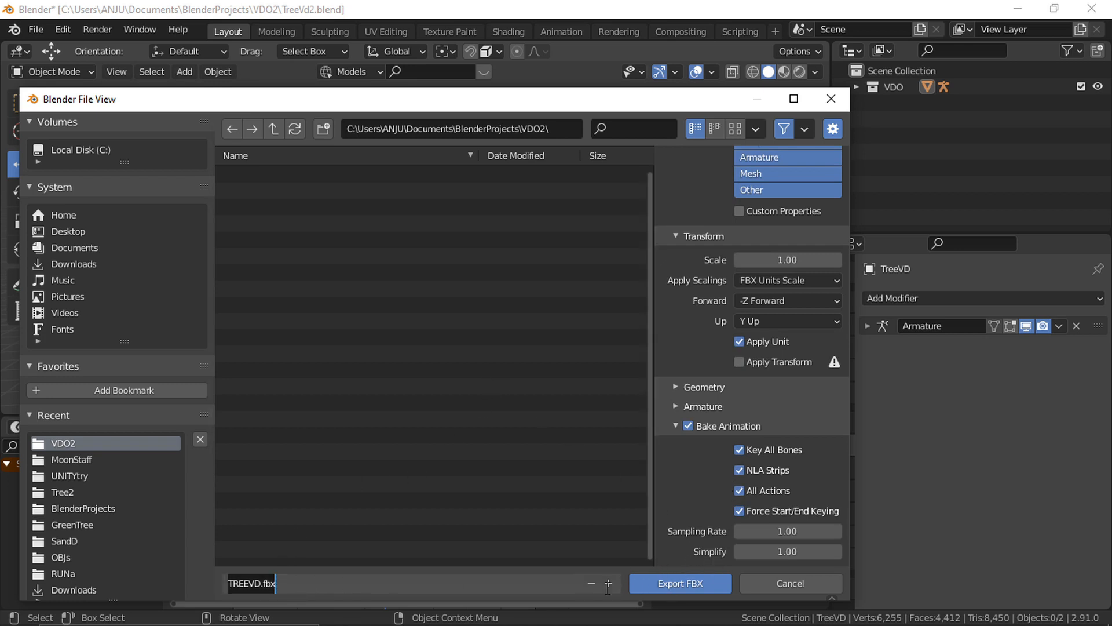
pyautogui.click(662, 582)
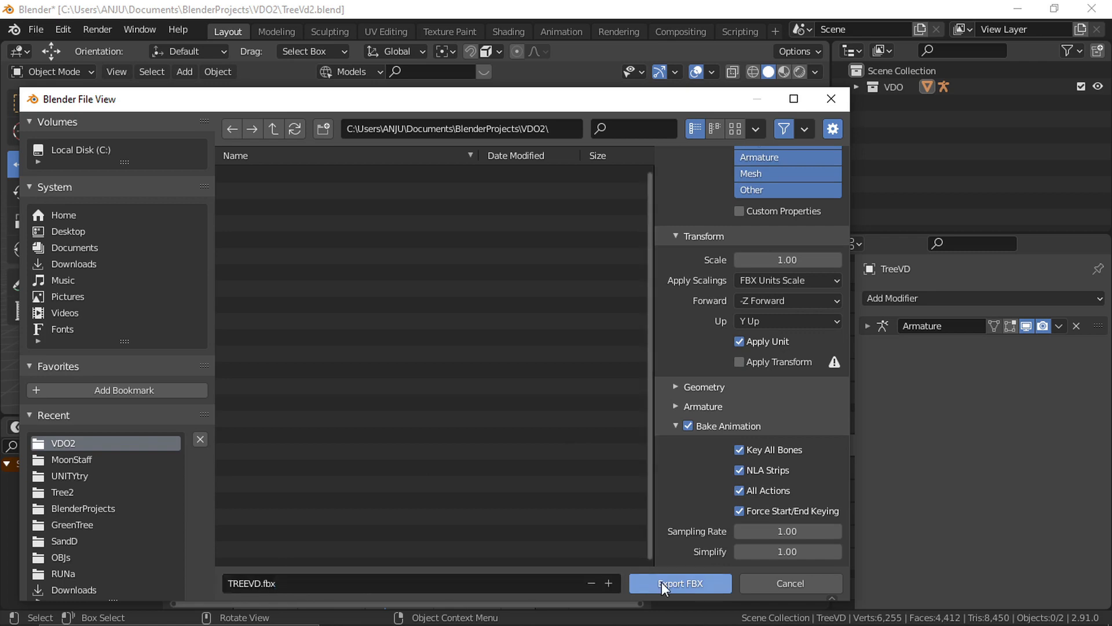
pyautogui.click(661, 582)
# Switch to Unity and examine the beach around the panda in scene S2 from several angles
pyautogui.moveTo(537, 246); pyautogui.dragTo(497, 261, button='middle')
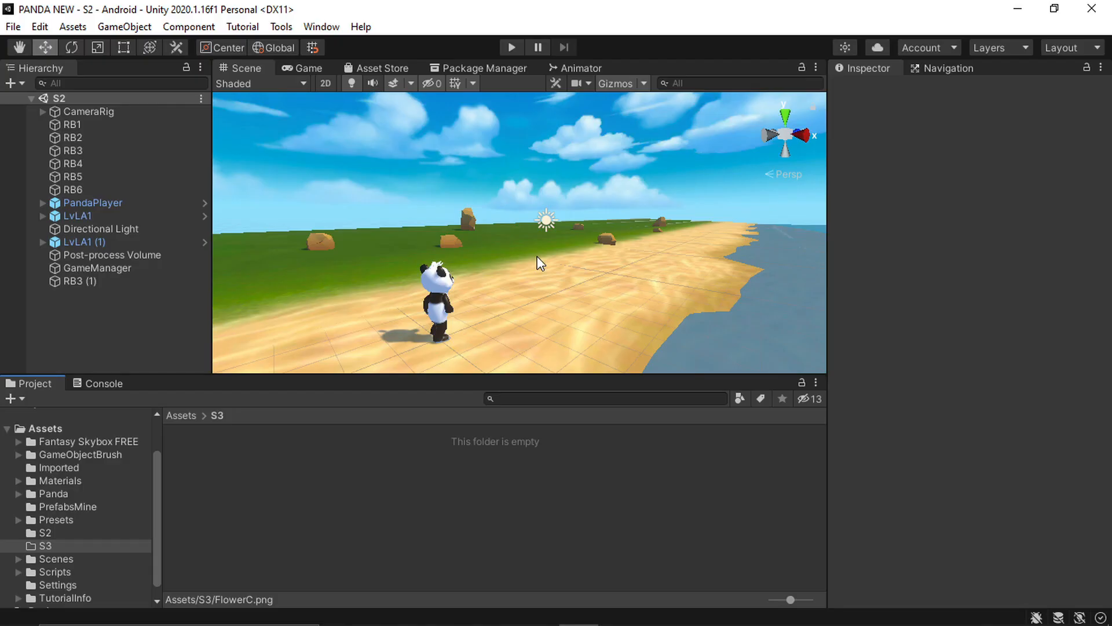
pyautogui.keyDown('alt'); pyautogui.moveTo(545, 269); pyautogui.dragTo(577, 245); pyautogui.keyUp('alt')
pyautogui.moveTo(576, 245)
pyautogui.mouseDown(button='right')
pyautogui.moveTo(587, 217)
pyautogui.moveTo(596, 242)
pyautogui.mouseUp(button='right')
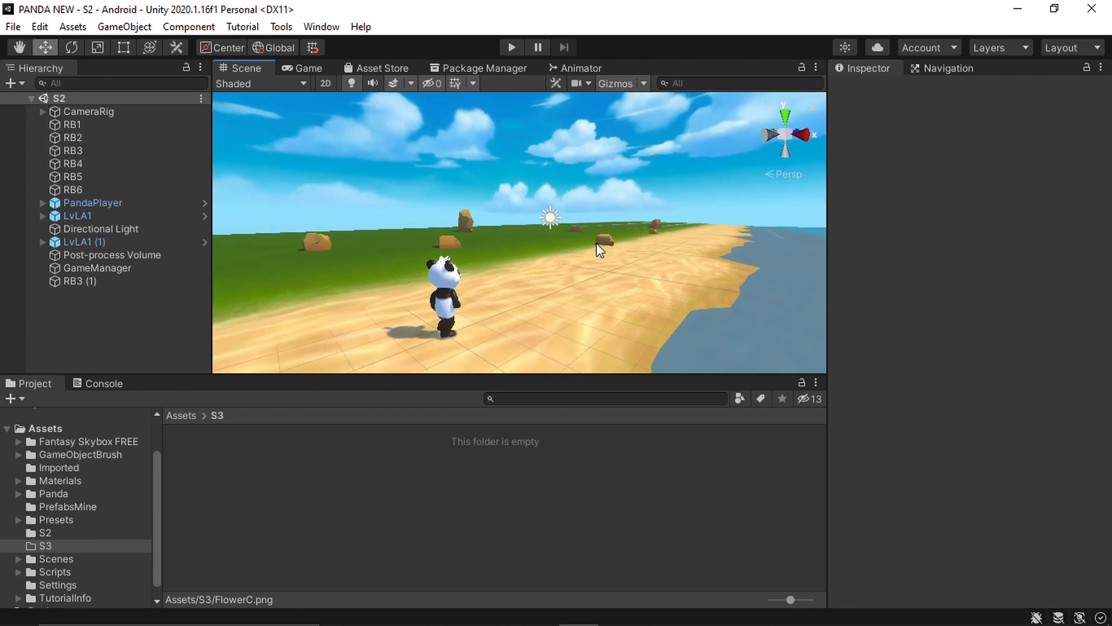
pyautogui.moveTo(596, 242); pyautogui.dragTo(597, 277, button='middle')
pyautogui.keyDown('alt'); pyautogui.moveTo(652, 218); pyautogui.dragTo(614, 269); pyautogui.keyUp('alt')
pyautogui.moveTo(614, 268); pyautogui.dragTo(592, 259, button='middle')
pyautogui.keyDown('alt'); pyautogui.moveTo(592, 258); pyautogui.dragTo(531, 240); pyautogui.keyUp('alt')
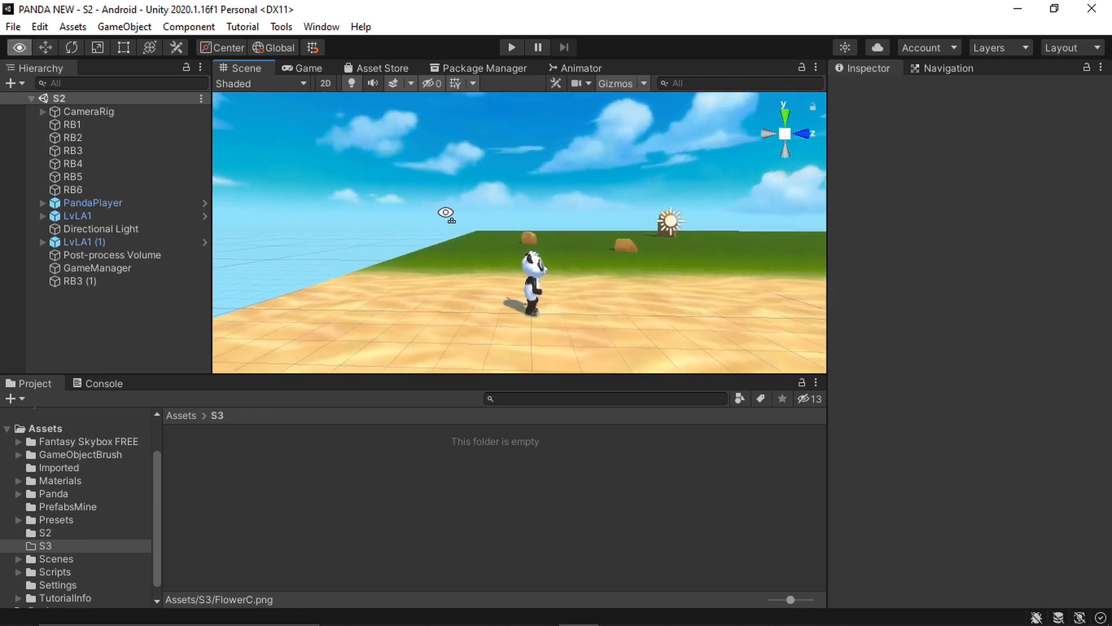
pyautogui.moveTo(531, 239); pyautogui.dragTo(401, 262, button='middle')
pyautogui.keyDown('alt'); pyautogui.moveTo(401, 262); pyautogui.dragTo(662, 267); pyautogui.keyUp('alt')
pyautogui.scroll(-3, 663, 266)
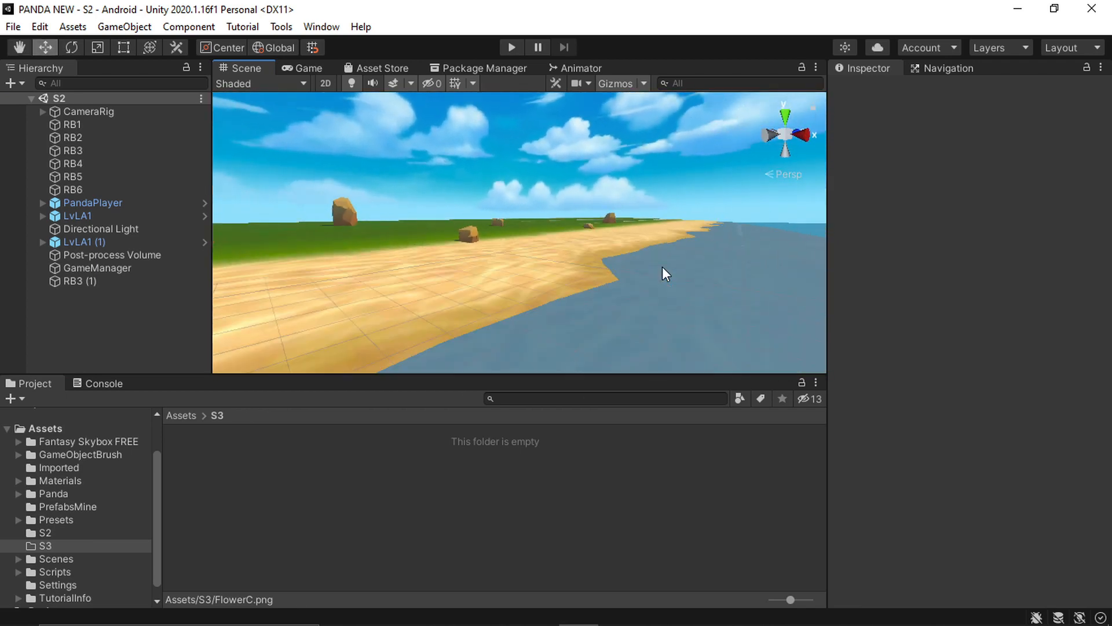
pyautogui.scroll(-2, 579, 242)
pyautogui.scroll(-2, 580, 242)
pyautogui.moveTo(498, 230); pyautogui.dragTo(577, 231, button='middle')
pyautogui.scroll(-2, 577, 232)
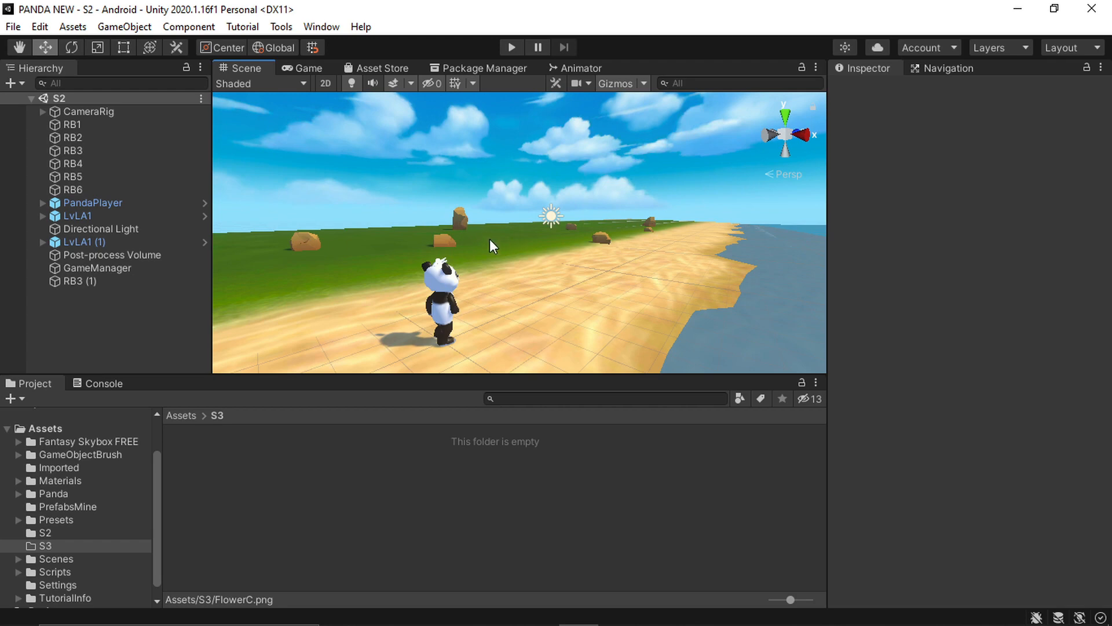
pyautogui.scroll(-2, 475, 249)
pyautogui.moveTo(544, 215); pyautogui.dragTo(539, 247, button='middle')
pyautogui.moveTo(487, 223); pyautogui.dragTo(551, 232, button='right')
pyautogui.moveTo(461, 236); pyautogui.dragTo(533, 244, button='middle')
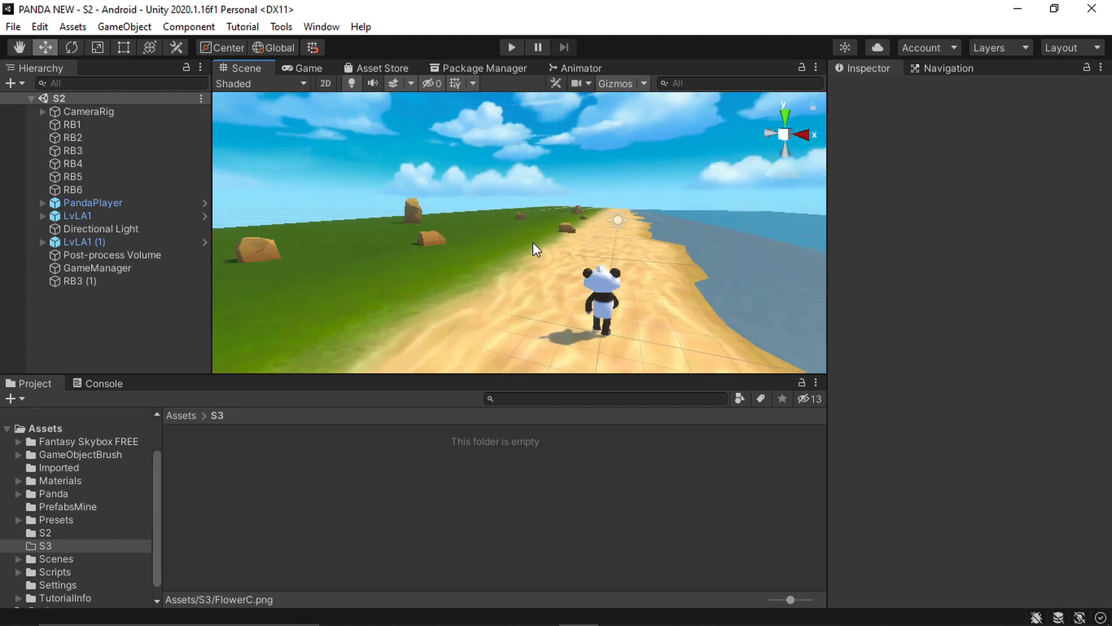
pyautogui.moveTo(663, 267); pyautogui.dragTo(634, 267, button='middle')
pyautogui.moveTo(504, 242); pyautogui.dragTo(603, 246, button='right')
pyautogui.moveTo(486, 240); pyautogui.dragTo(522, 238, button='middle')
pyautogui.moveTo(525, 245); pyautogui.dragTo(666, 268, button='right')
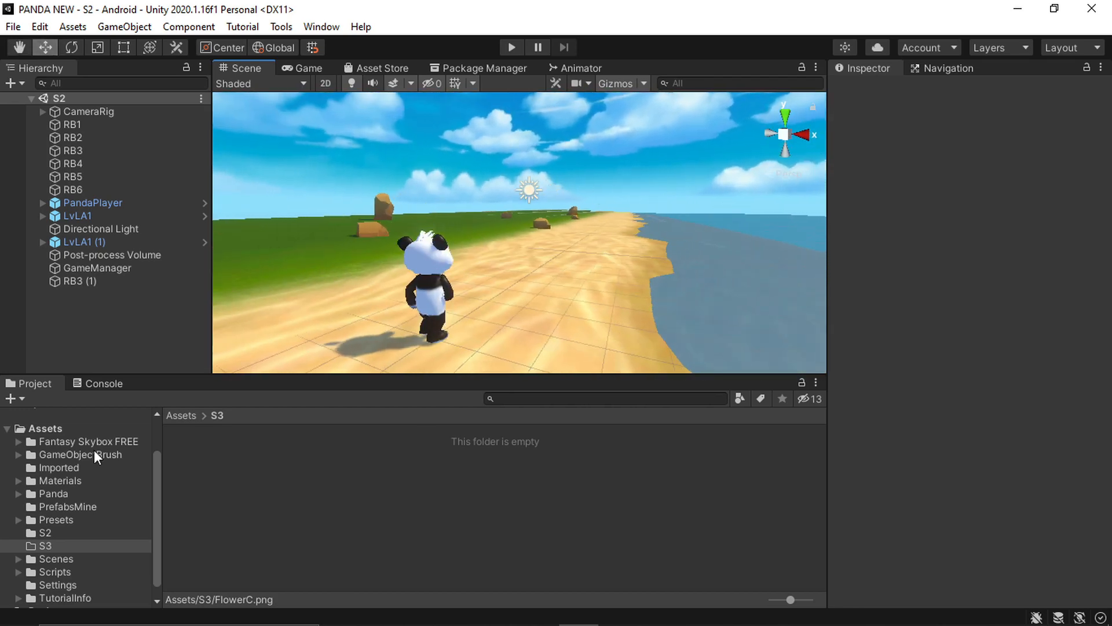
pyautogui.moveTo(581, 263); pyautogui.dragTo(570, 263, button='right')
pyautogui.scroll(-3, 554, 256)
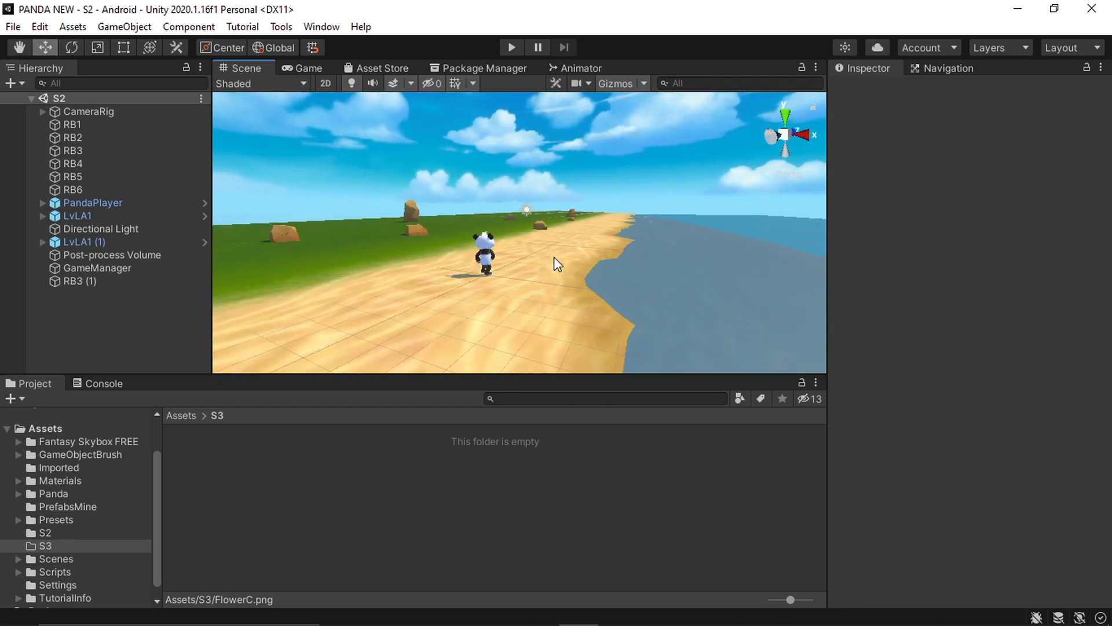
pyautogui.moveTo(552, 237); pyautogui.dragTo(498, 271, button='middle')
pyautogui.scroll(3, 499, 288)
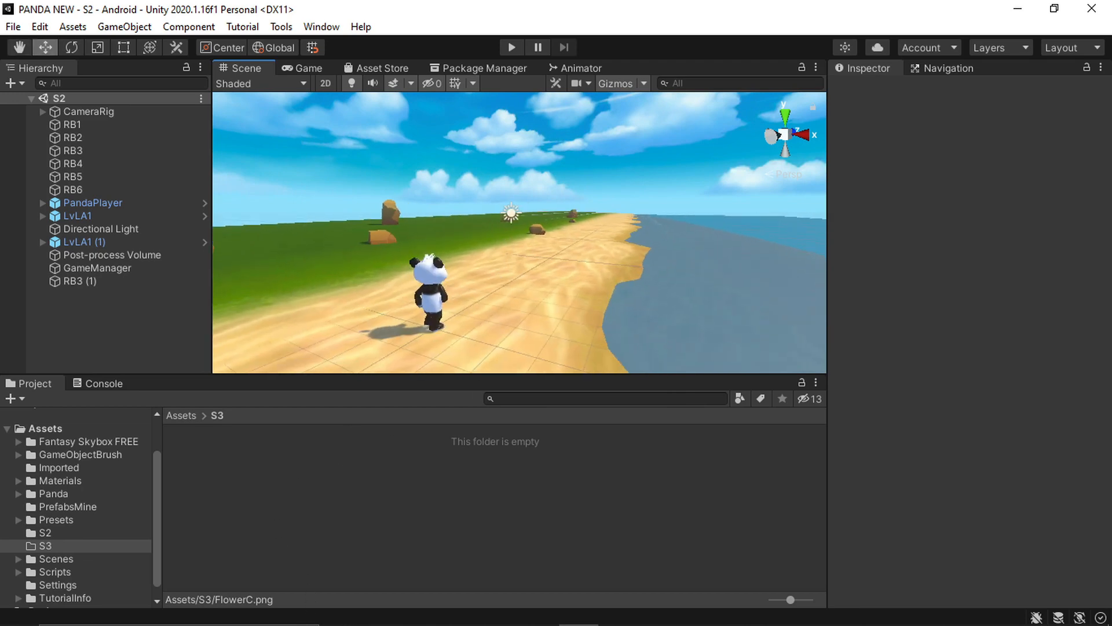
# Import TREEVD together with the TrunkVD, FlowerC and LeafVDclr textures from the VDO2 folder into the S3 folder
pyautogui.moveTo(464, 623)
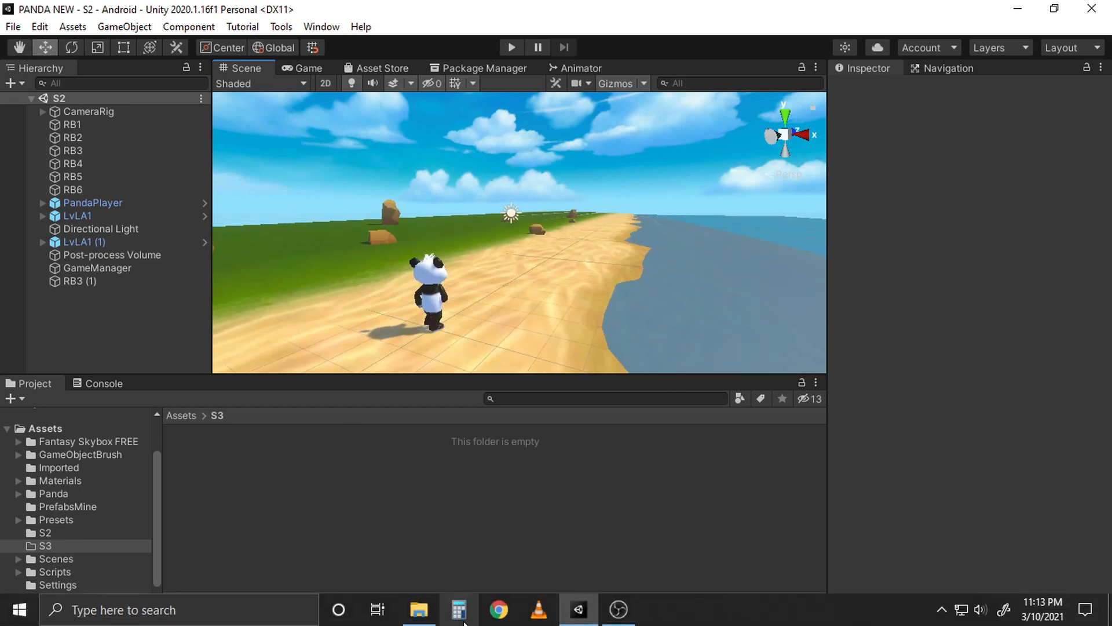
pyautogui.rightClick(316, 486)
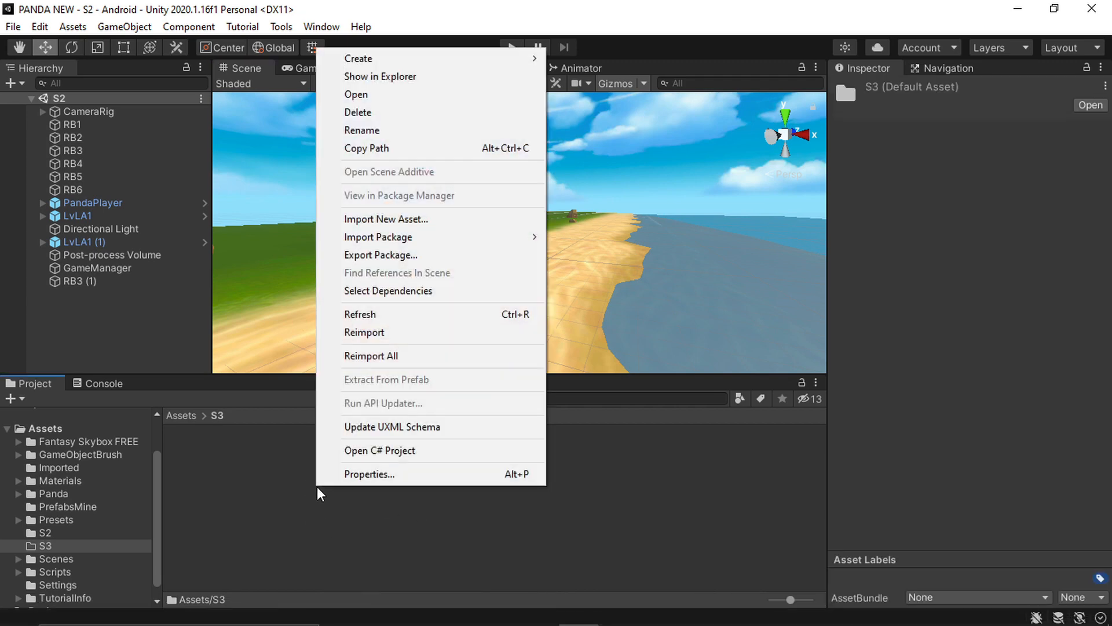
pyautogui.click(395, 218)
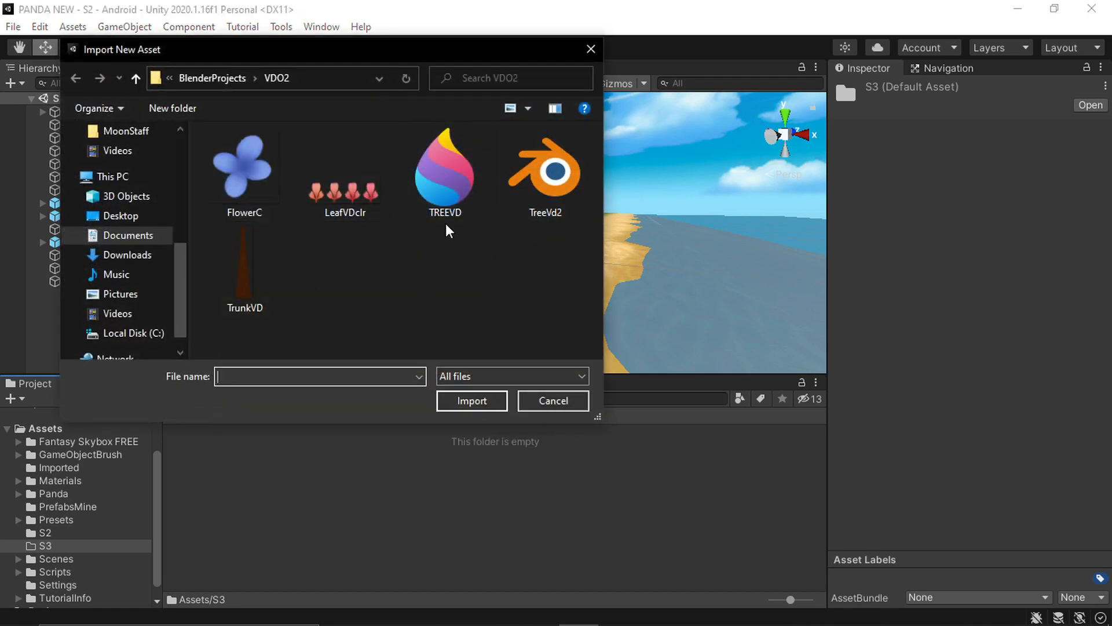
pyautogui.click(439, 200)
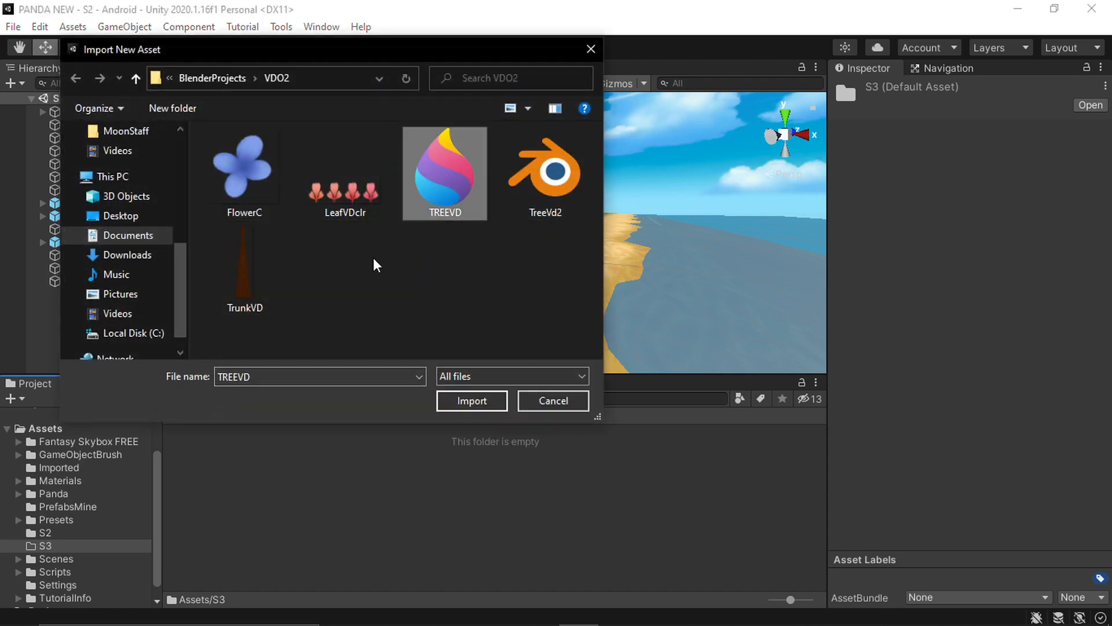
pyautogui.keyDown('ctrl'); pyautogui.click(255, 272); pyautogui.keyUp('ctrl')
pyautogui.keyDown('ctrl'); pyautogui.click(277, 199); pyautogui.keyUp('ctrl')
pyautogui.keyDown('ctrl'); pyautogui.click(342, 191); pyautogui.keyUp('ctrl')
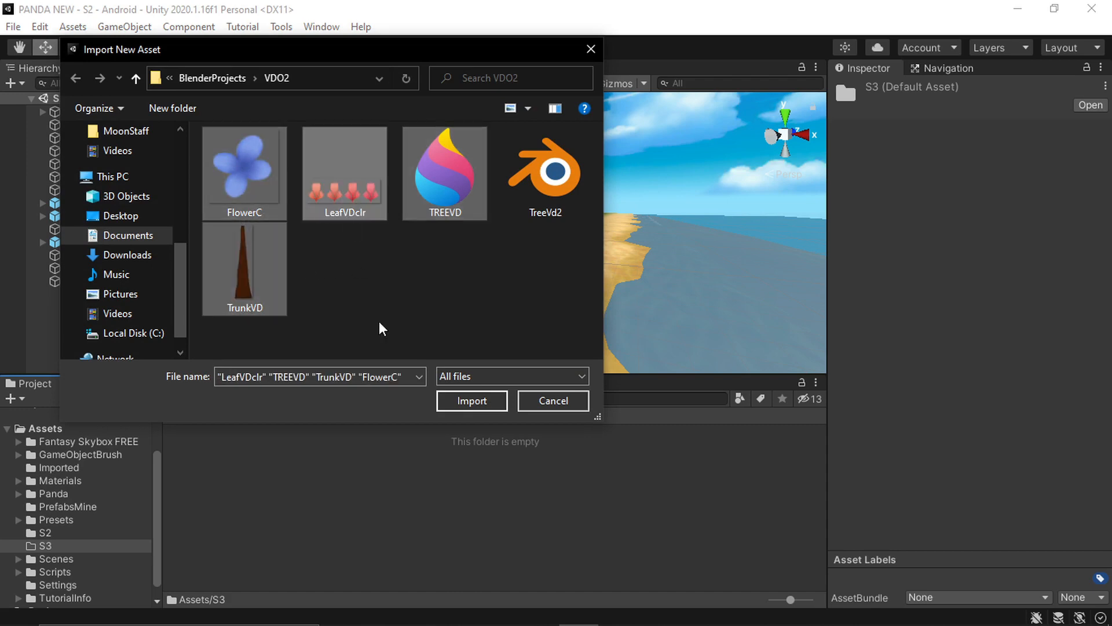
pyautogui.click(485, 402)
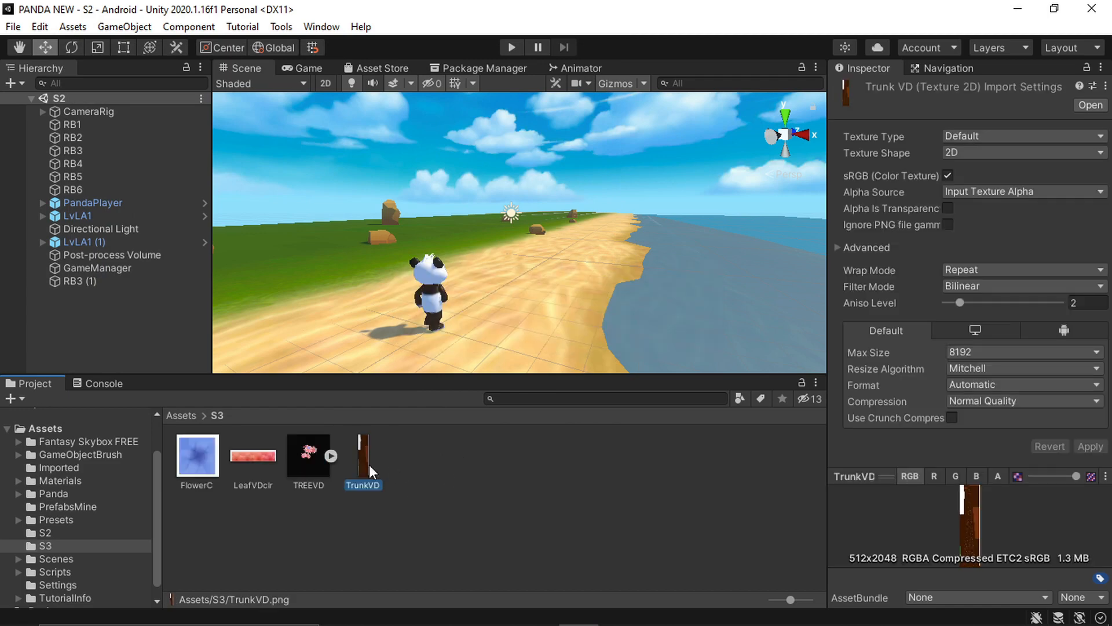
# Expand the imported TREEVD model and inspect its leaf material and the LeafVDclr texture
pyautogui.click(333, 508)
pyautogui.click(312, 465)
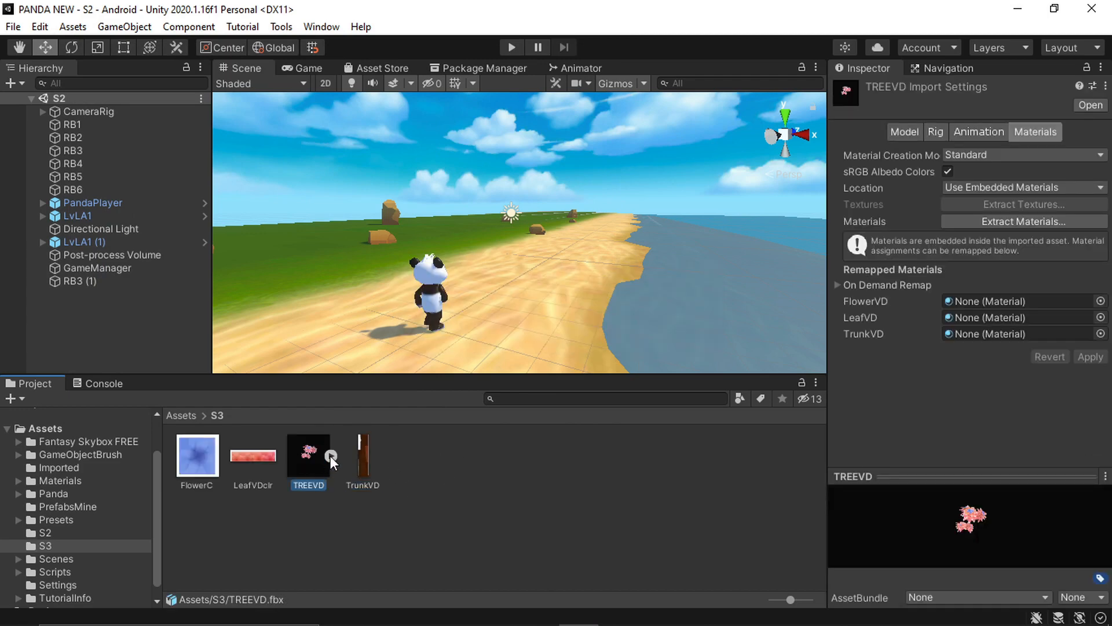
pyautogui.click(330, 456)
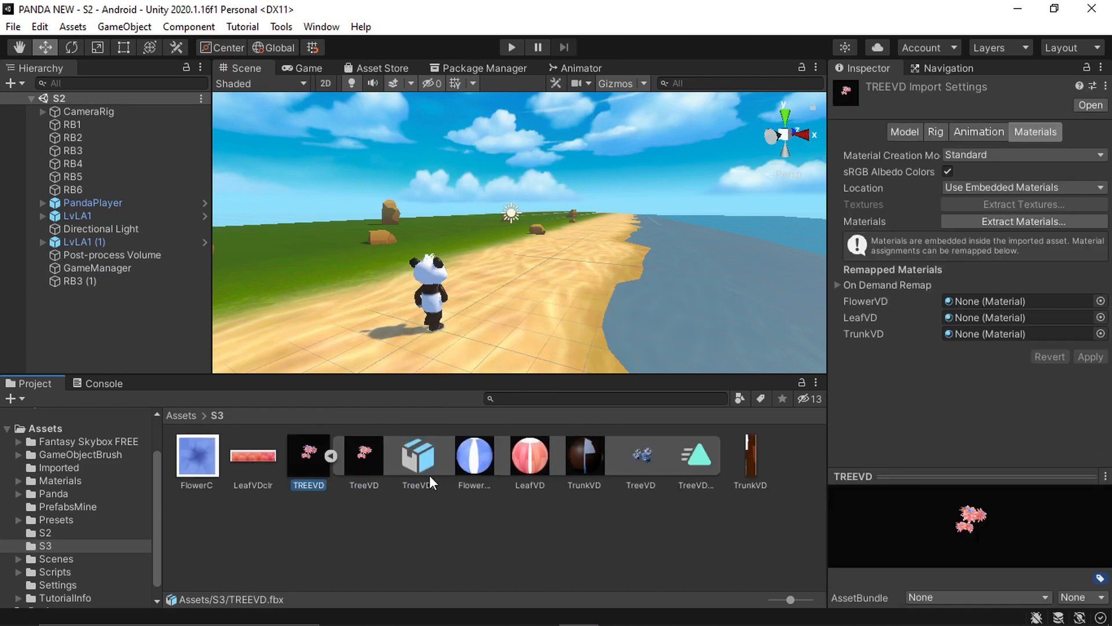
pyautogui.click(537, 469)
pyautogui.click(251, 463)
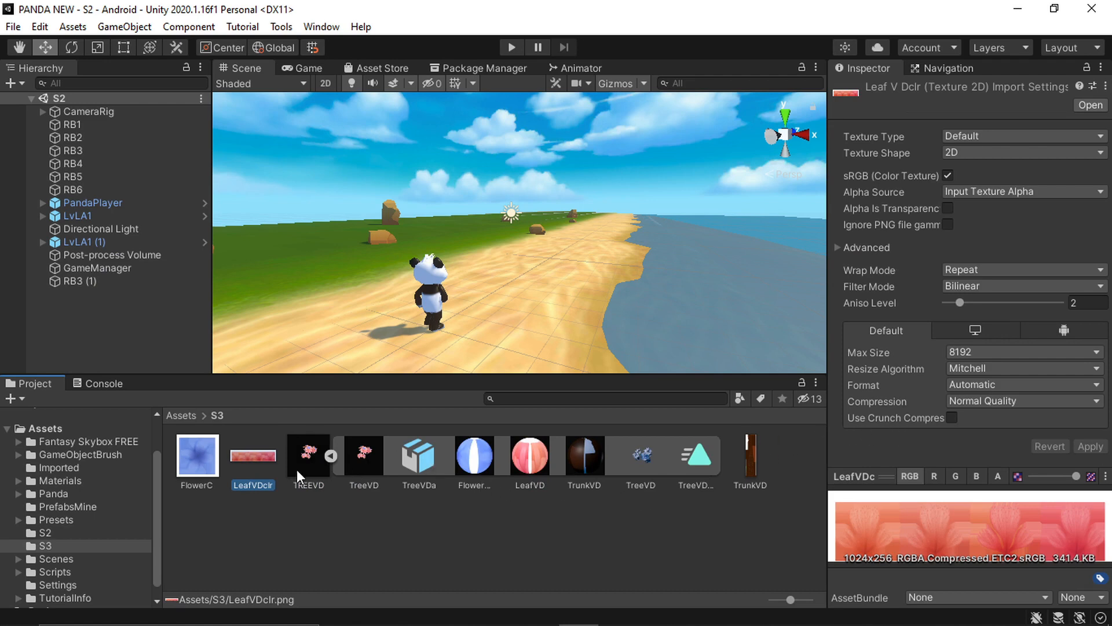
# Enable Alpha Is Transparency for the FlowerC, LeafVDclr and TrunkVD textures together and apply the import settings
pyautogui.click(206, 457)
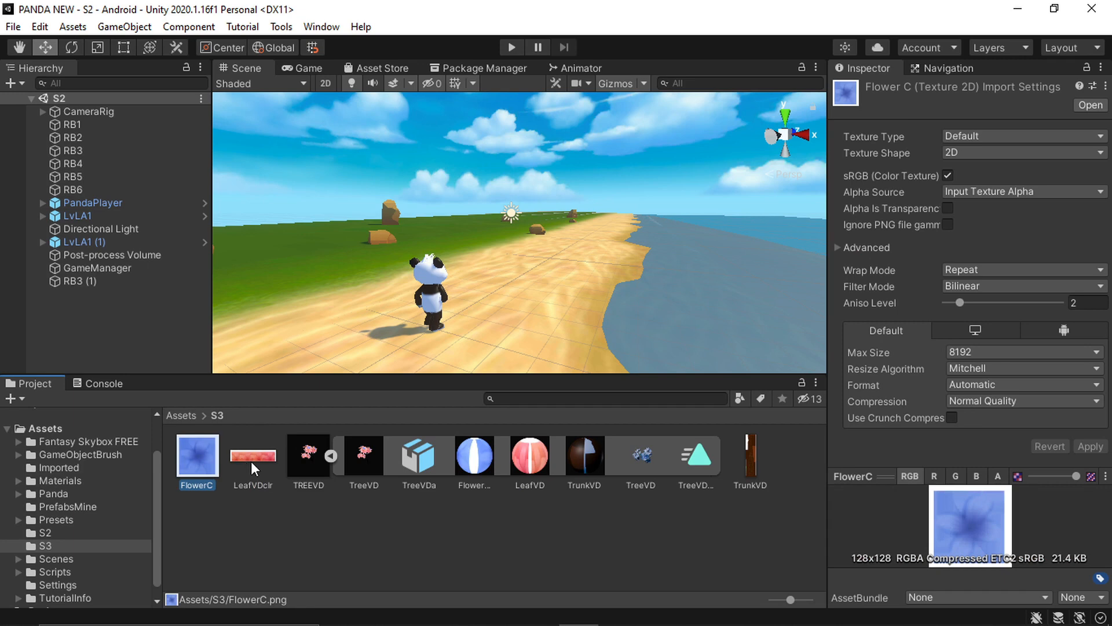
pyautogui.keyDown('ctrl'); pyautogui.click(252, 461); pyautogui.keyUp('ctrl')
pyautogui.keyDown('ctrl'); pyautogui.click(749, 458); pyautogui.keyUp('ctrl')
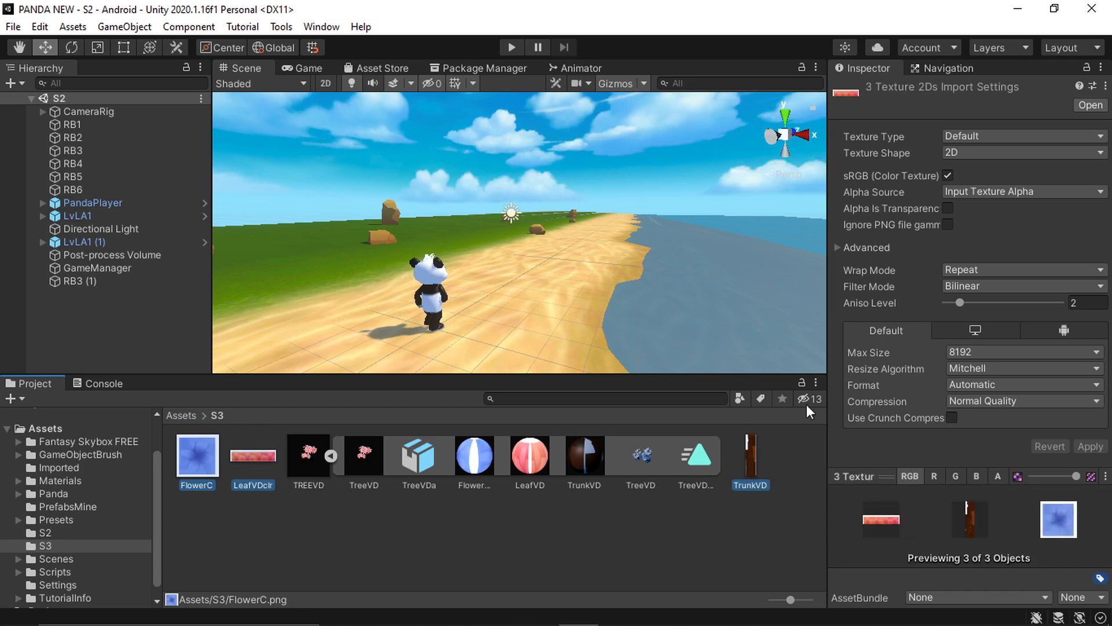
pyautogui.click(948, 208)
pyautogui.click(1088, 446)
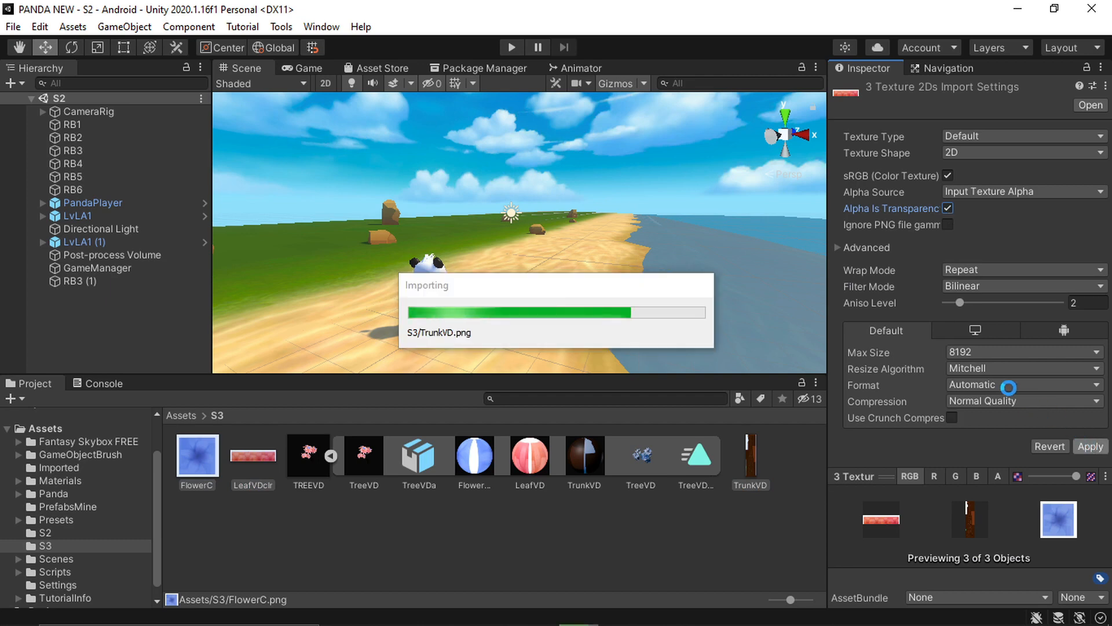
# Examine the FlowerVD, LeafVD and TrunkVD materials embedded in the TREEVD model, checking their surface settings
pyautogui.click(541, 462)
pyautogui.click(577, 467)
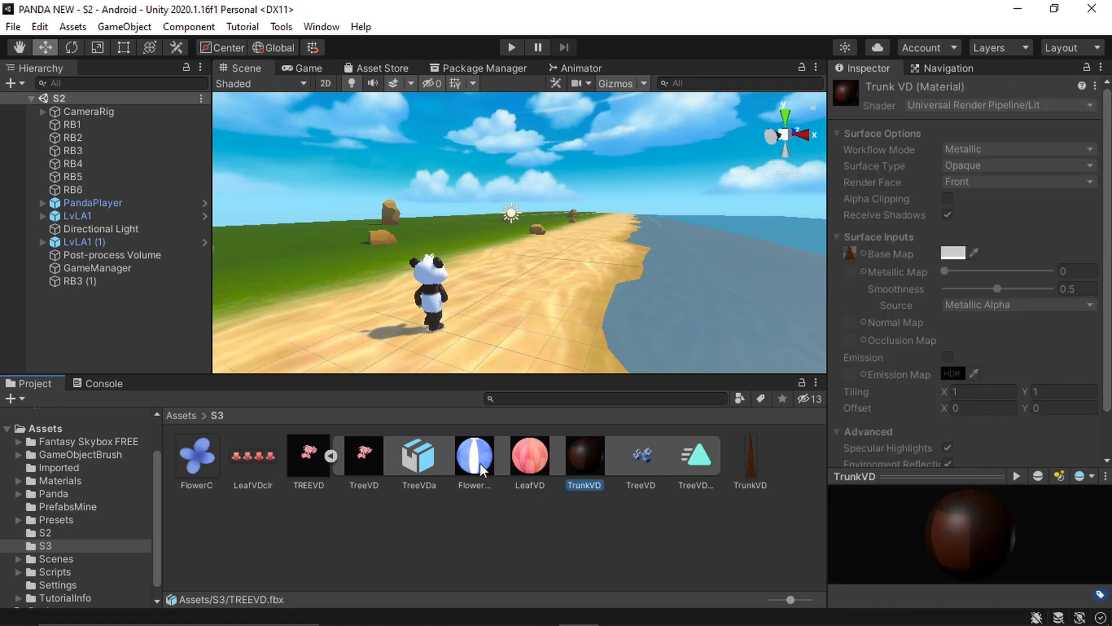
pyautogui.click(480, 466)
pyautogui.click(578, 467)
pyautogui.click(331, 455)
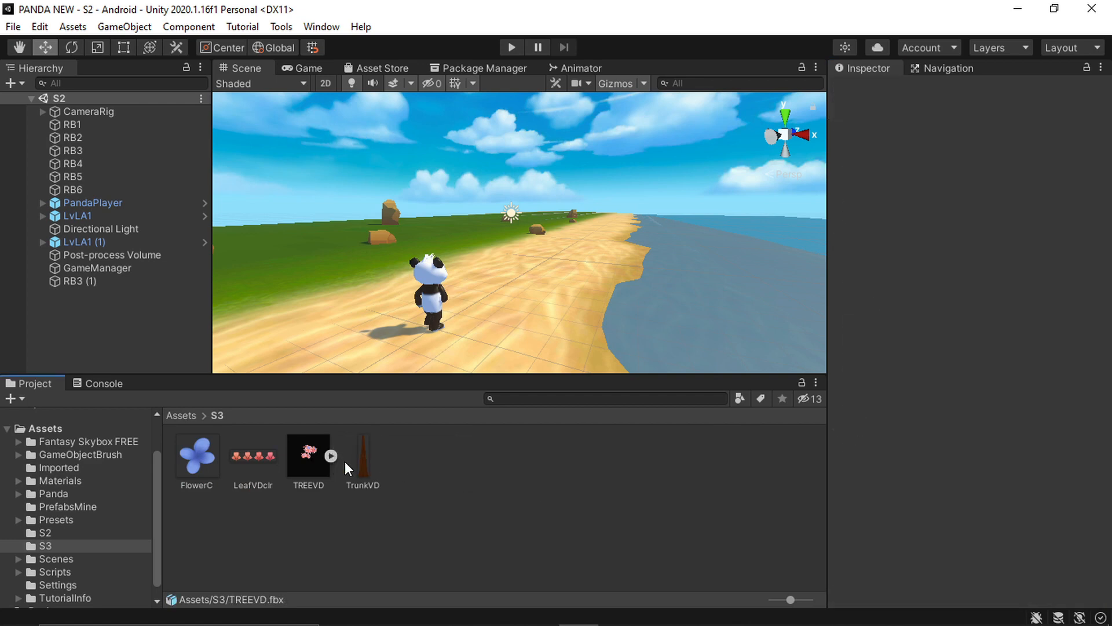
pyautogui.click(335, 454)
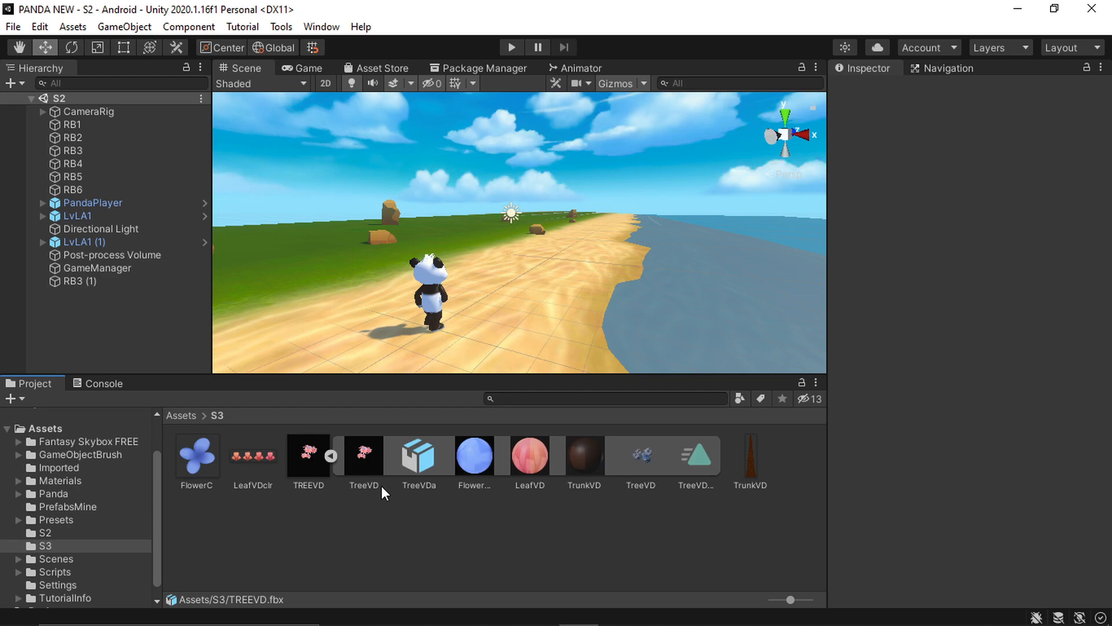
pyautogui.click(580, 461)
pyautogui.click(474, 457)
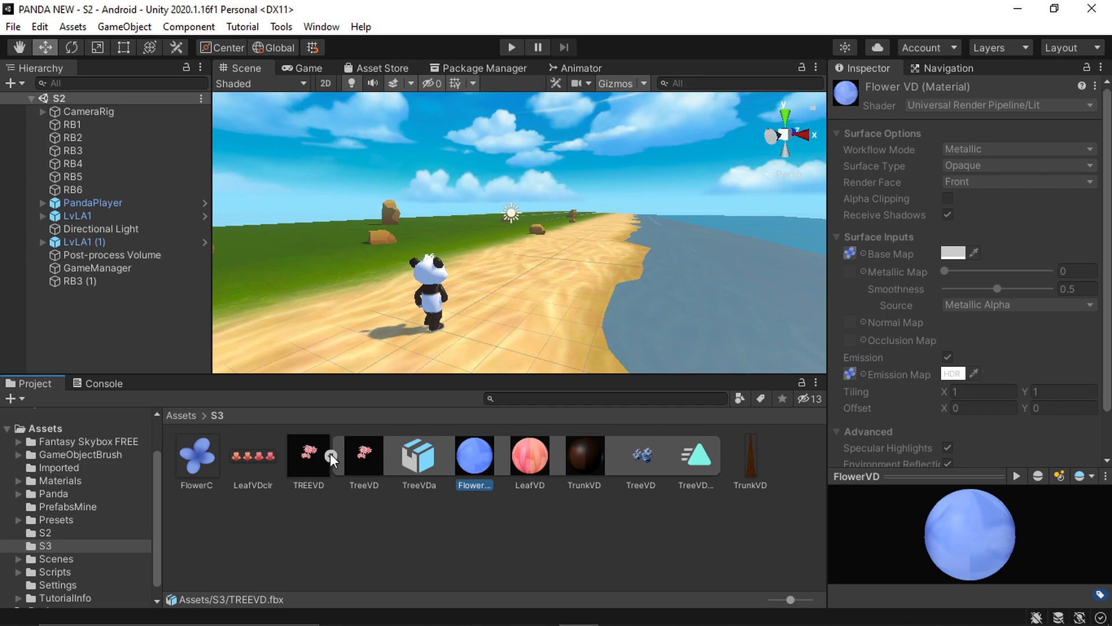
pyautogui.click(576, 457)
pyautogui.click(532, 461)
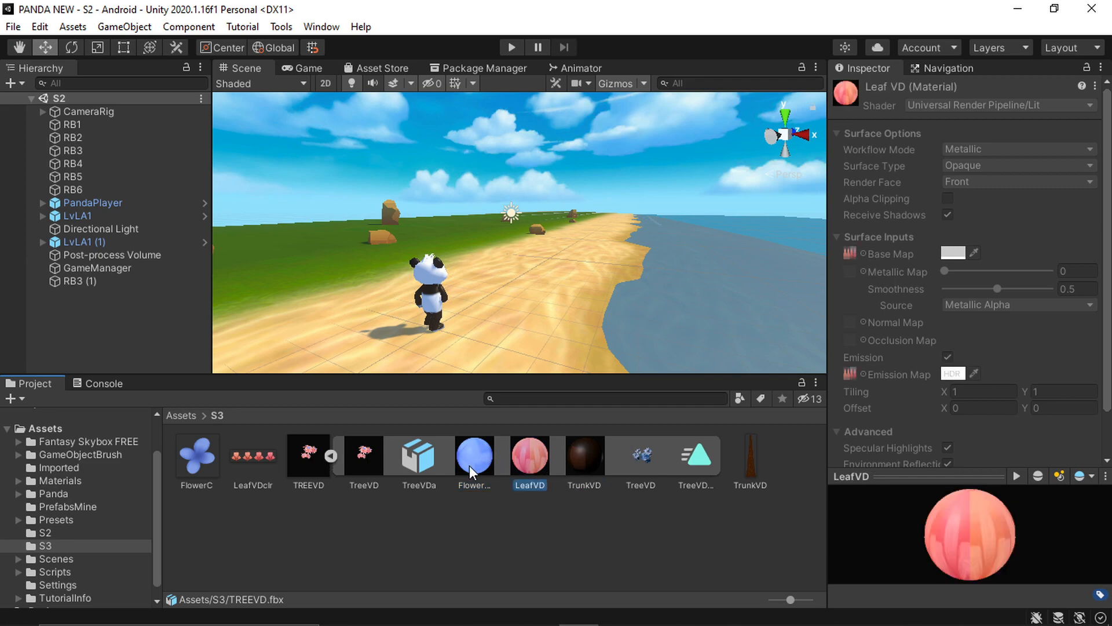
pyautogui.click(471, 461)
pyautogui.click(332, 457)
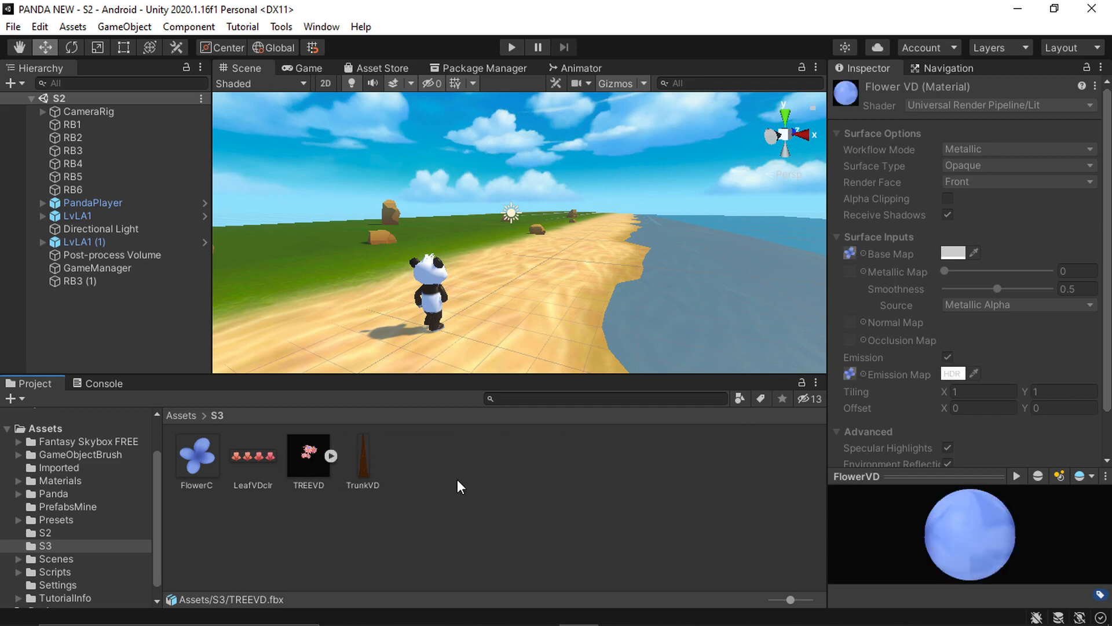
# Check the previews and import settings of the flower, leaf and trunk textures
pyautogui.click(204, 464)
pyautogui.click(259, 464)
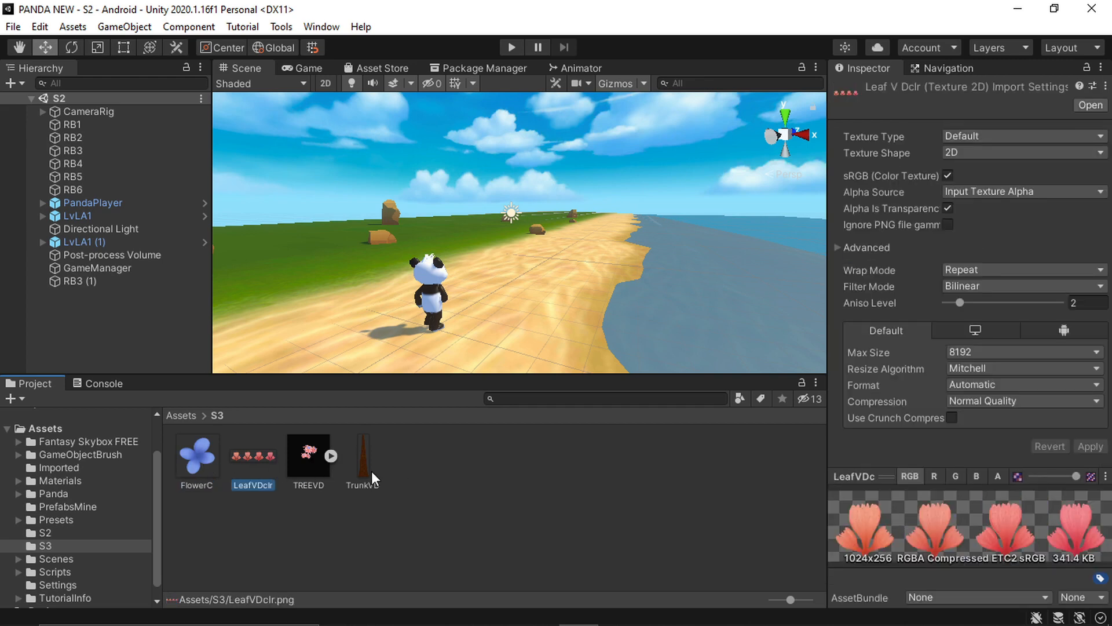
pyautogui.click(371, 471)
pyautogui.click(267, 474)
pyautogui.click(203, 463)
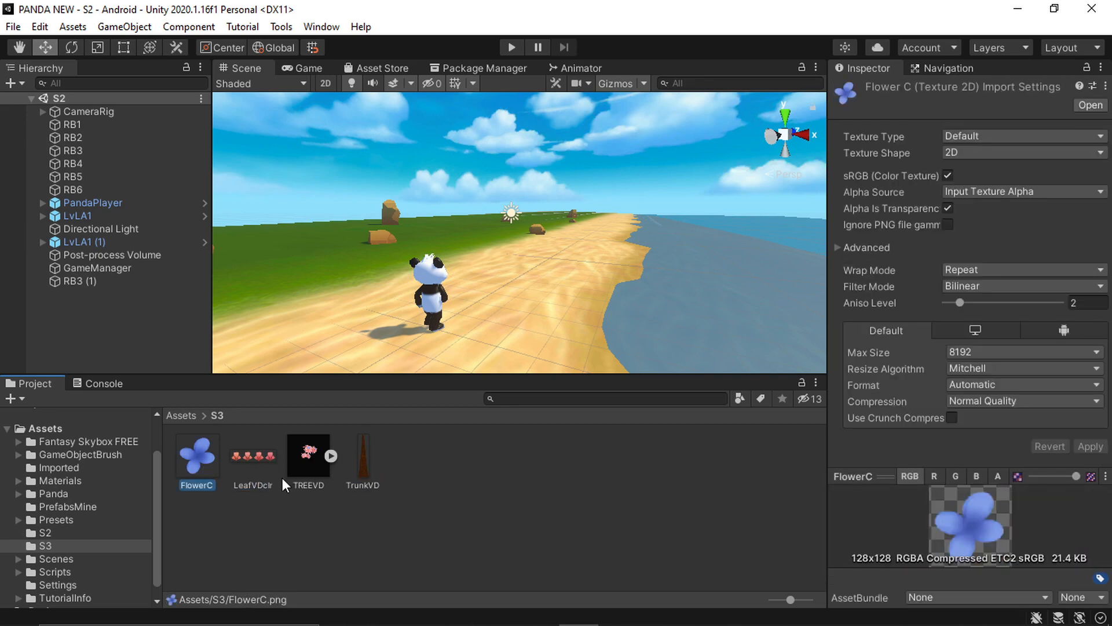
pyautogui.click(428, 491)
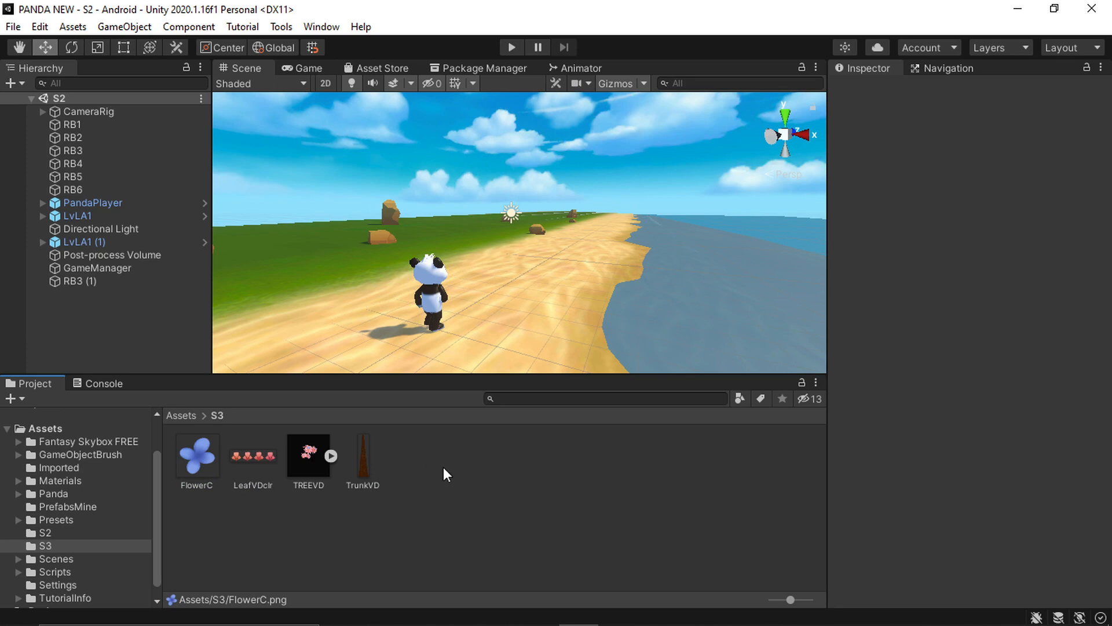
# Create a new material named TrunkVD in the S3 folder
pyautogui.rightClick(439, 461)
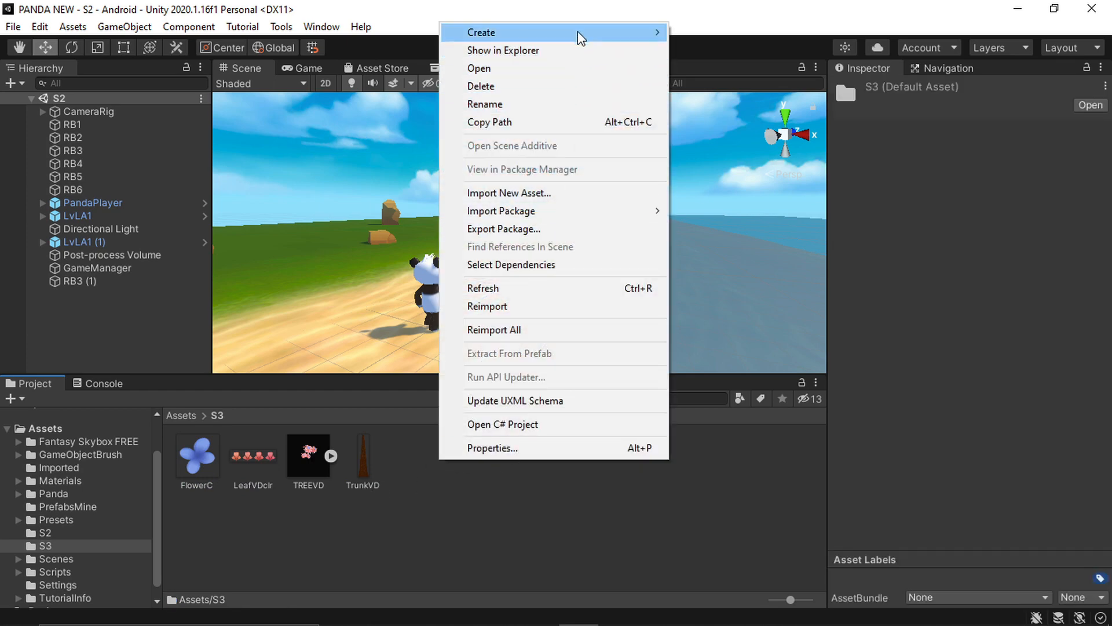
pyautogui.moveTo(578, 31)
pyautogui.moveTo(753, 123)
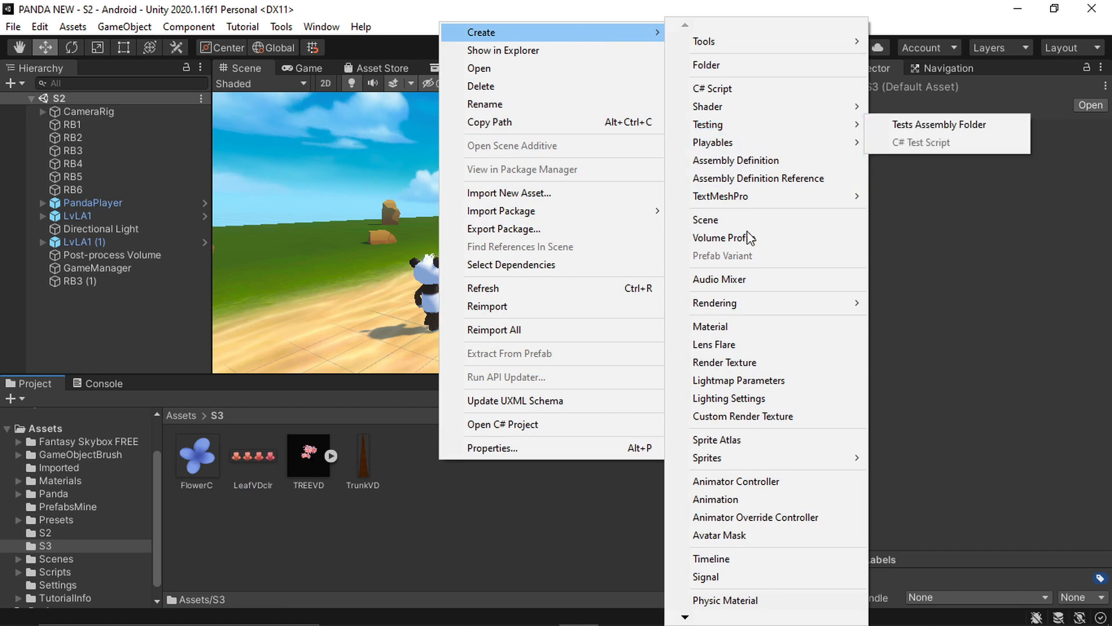
pyautogui.click(747, 324)
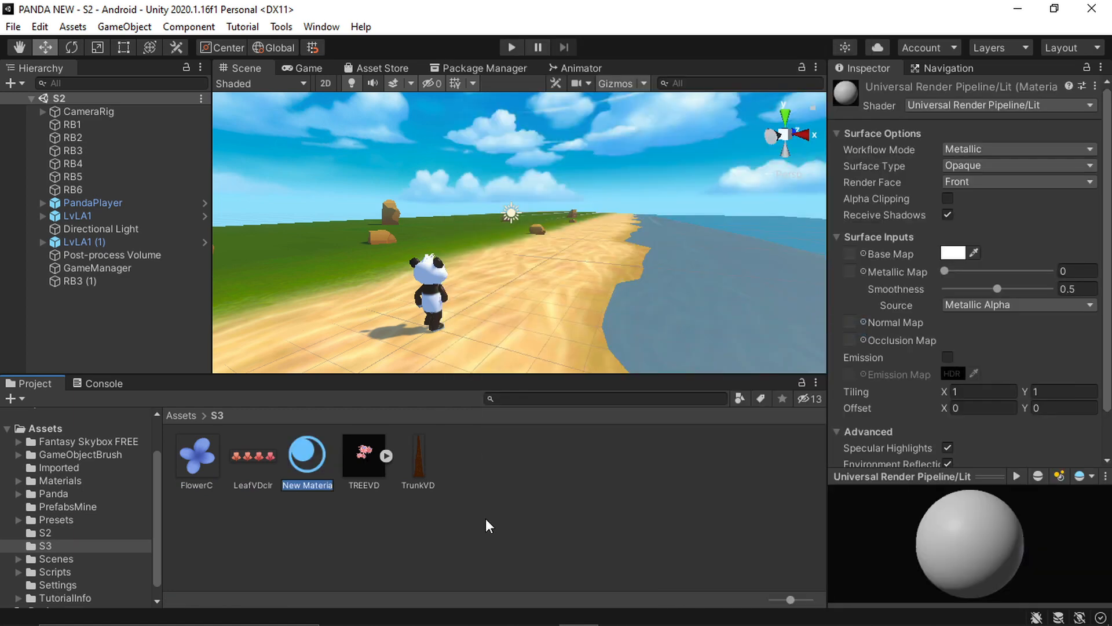
pyautogui.write('TrunkVD')
pyautogui.press('Return')
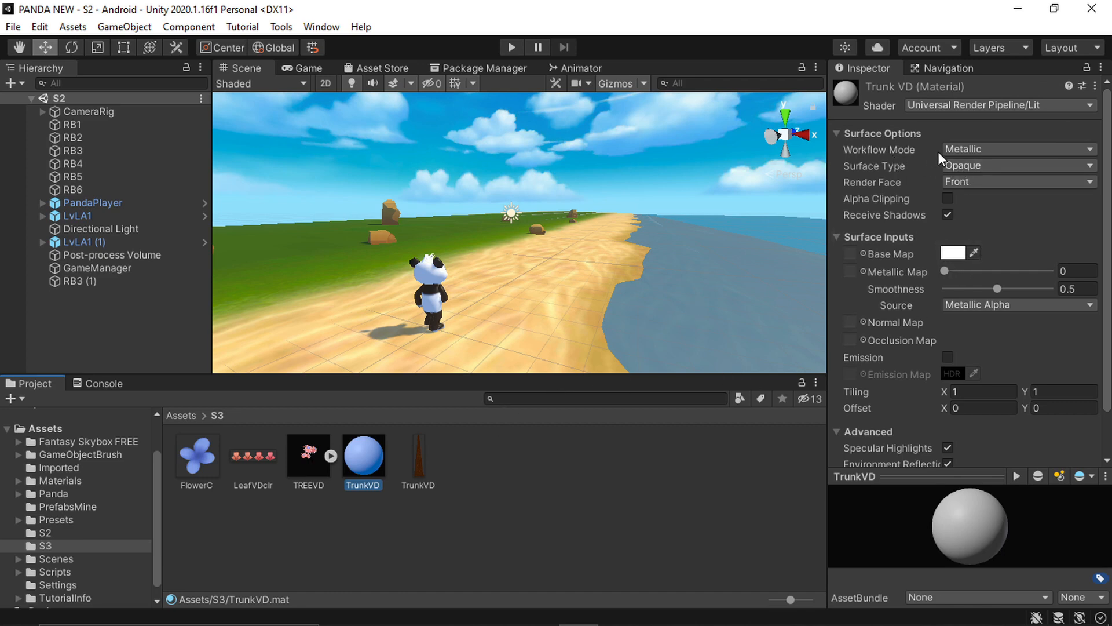
# Set the TrunkVD material's workflow mode to Specular and enable Alpha Clipping
pyautogui.click(1010, 148)
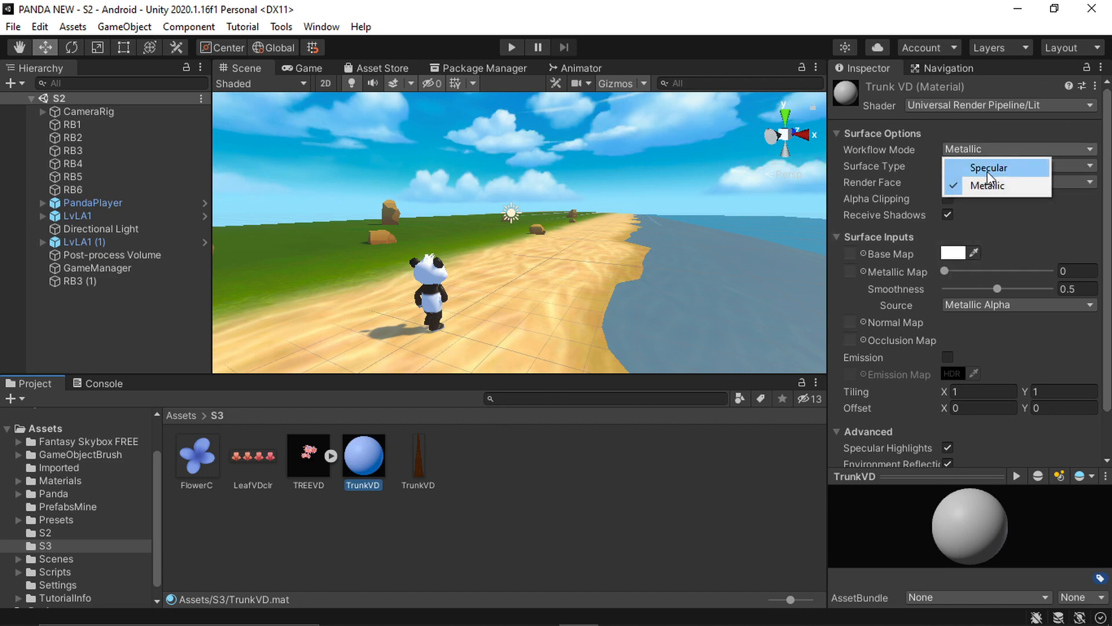
pyautogui.click(987, 170)
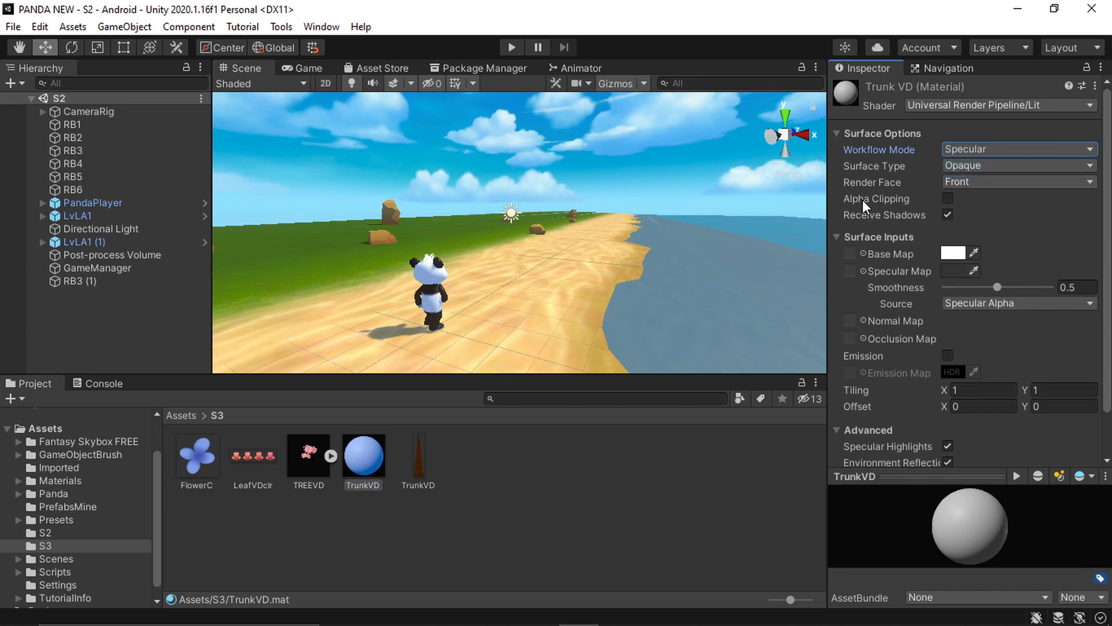
pyautogui.click(950, 197)
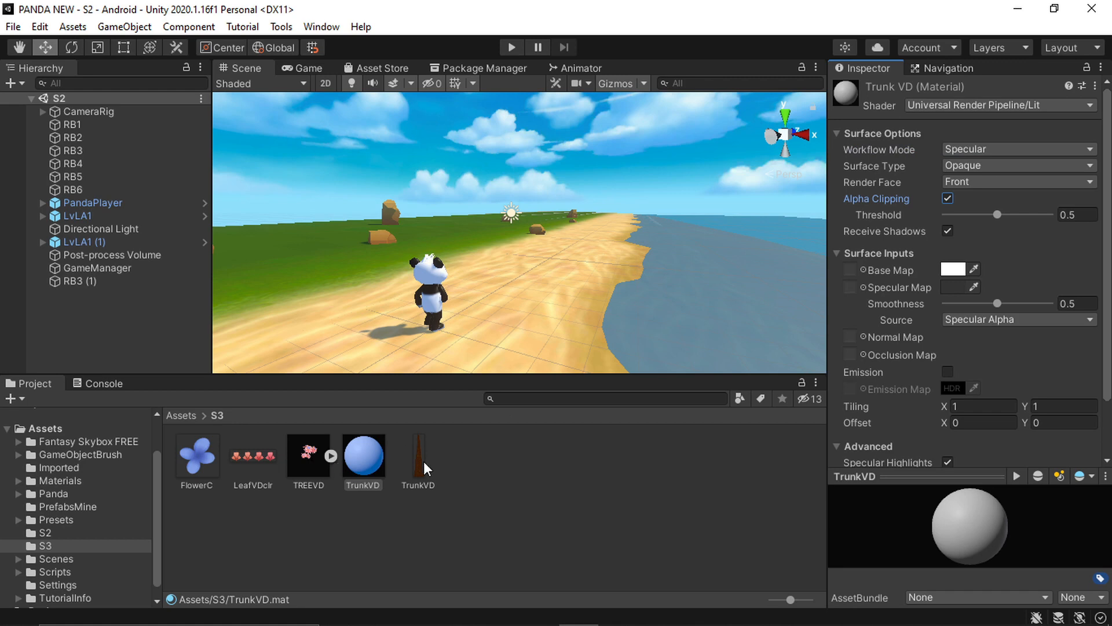
# Assign the TrunkVD texture as the trunk material's base map and set its smoothness to 0.043
pyautogui.moveTo(416, 471); pyautogui.dragTo(849, 272)
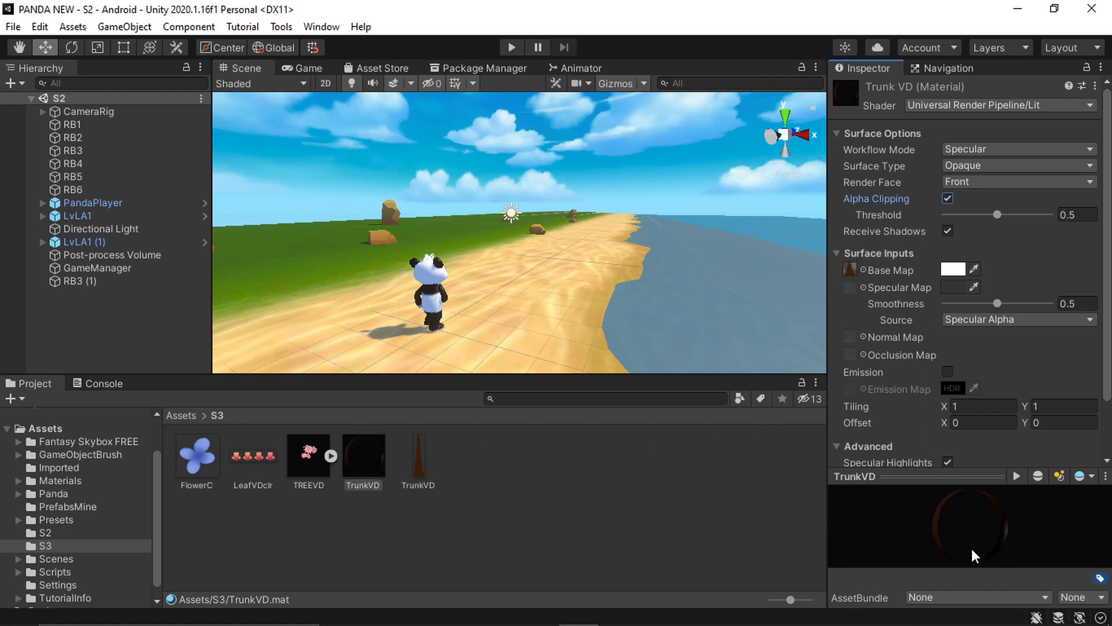
pyautogui.moveTo(972, 548); pyautogui.dragTo(993, 535)
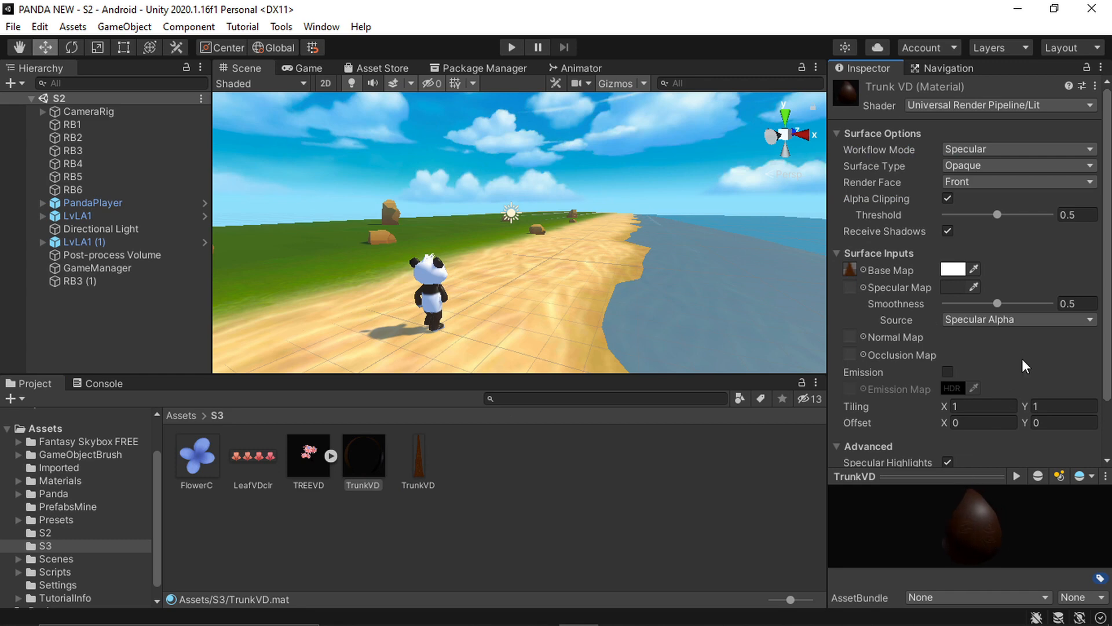
pyautogui.moveTo(997, 303); pyautogui.dragTo(950, 305)
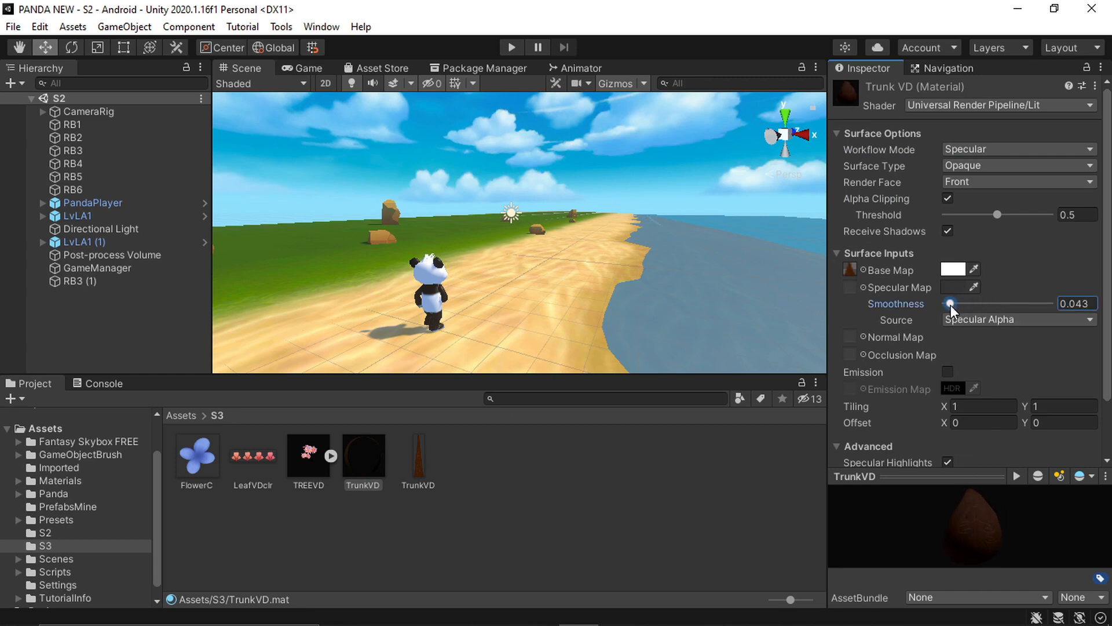
pyautogui.click(557, 535)
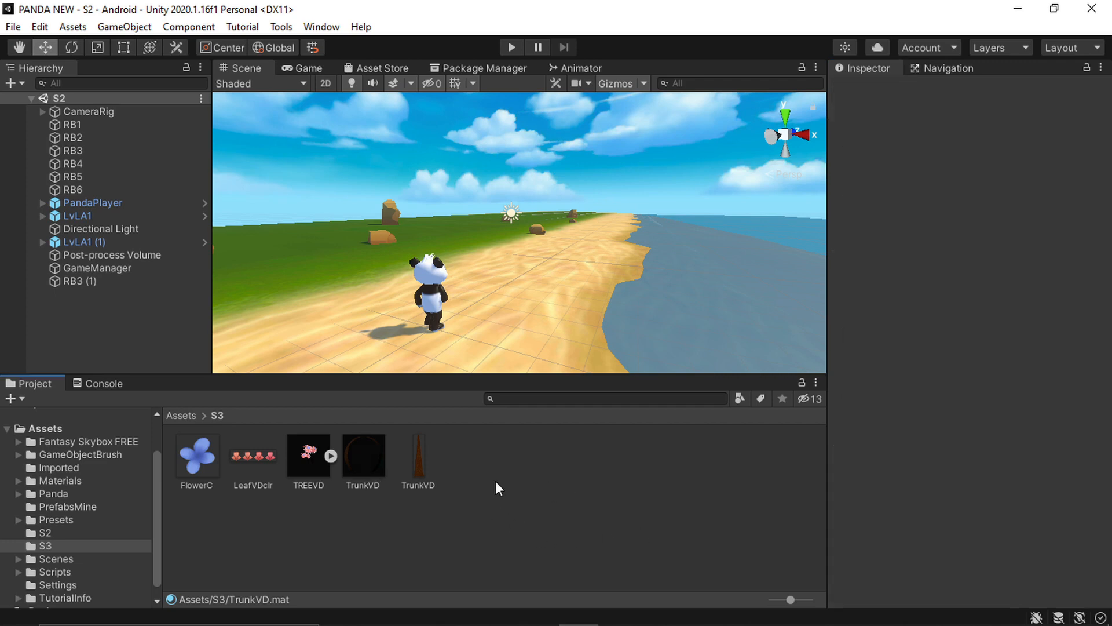
# Review the finished TrunkVD material and look over the leaf and flower textures
pyautogui.click(364, 466)
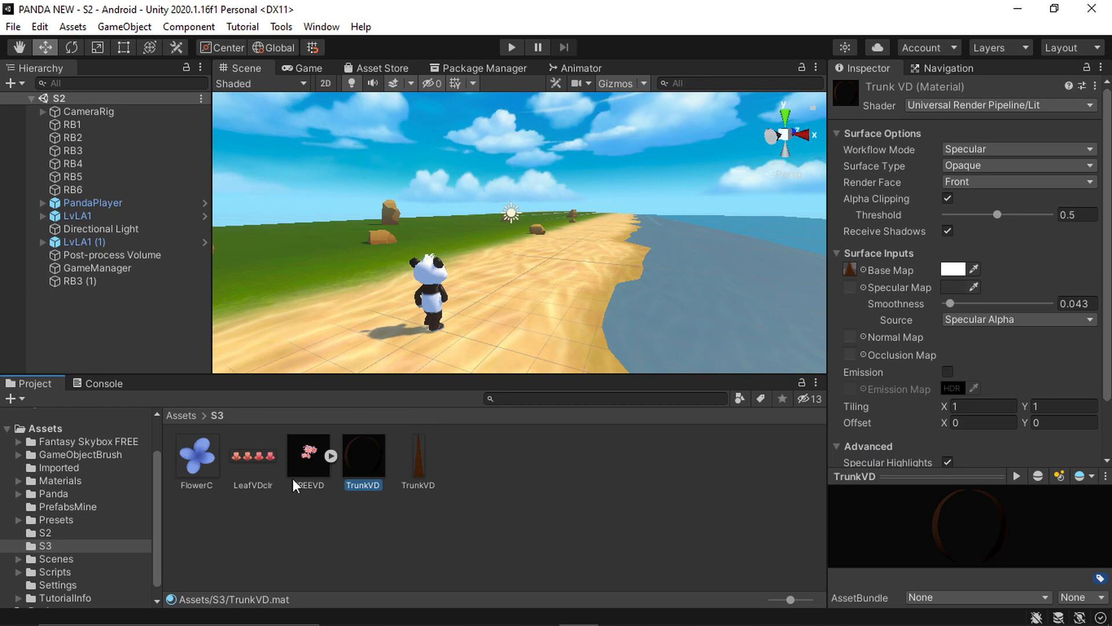
pyautogui.click(255, 461)
pyautogui.click(203, 460)
pyautogui.click(259, 459)
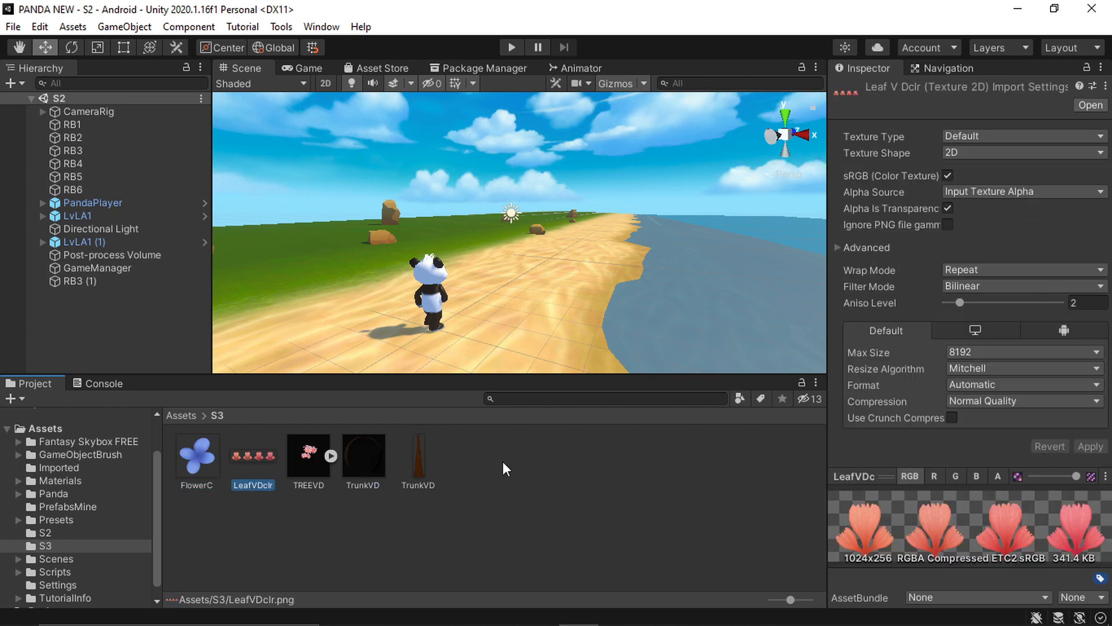
pyautogui.click(644, 470)
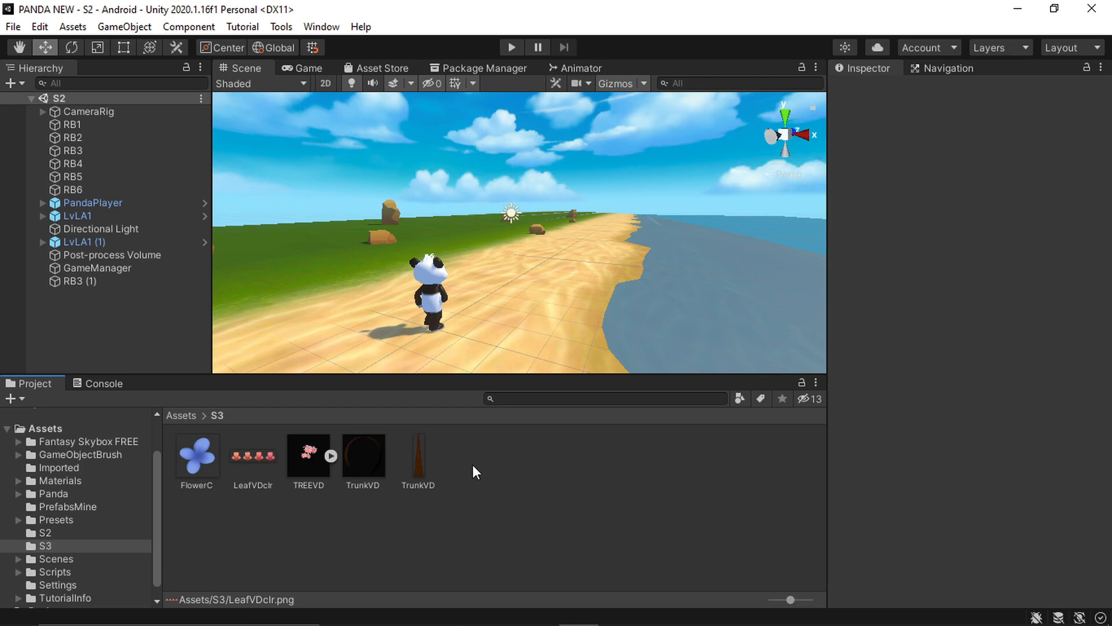
# Create a PBR Graph shader named LeafVD in the S3 folder
pyautogui.rightClick(486, 509)
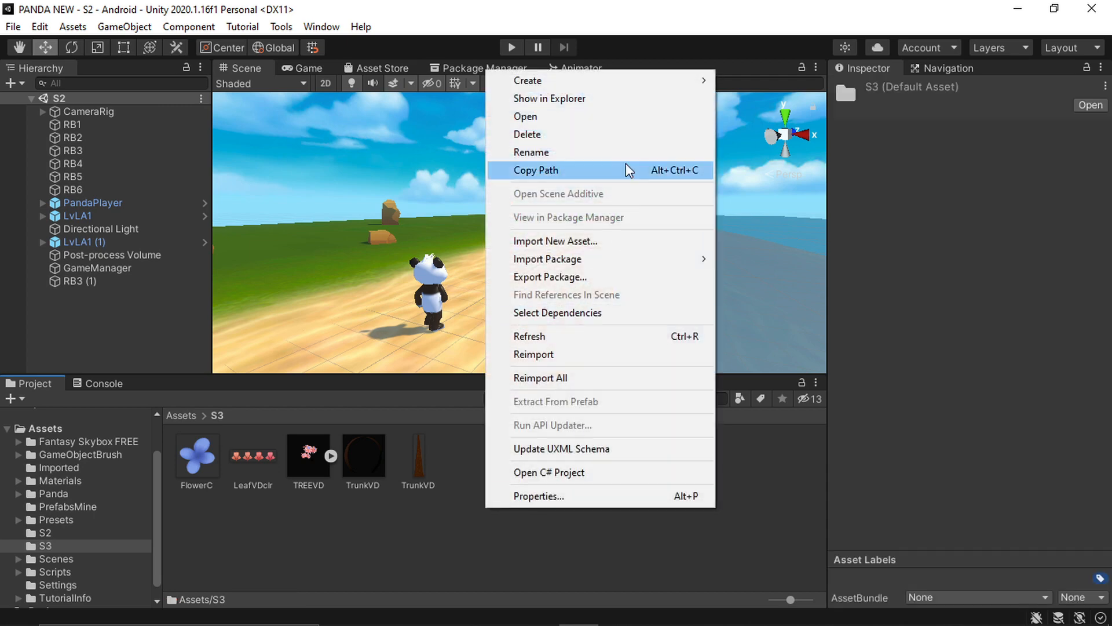
pyautogui.moveTo(598, 86)
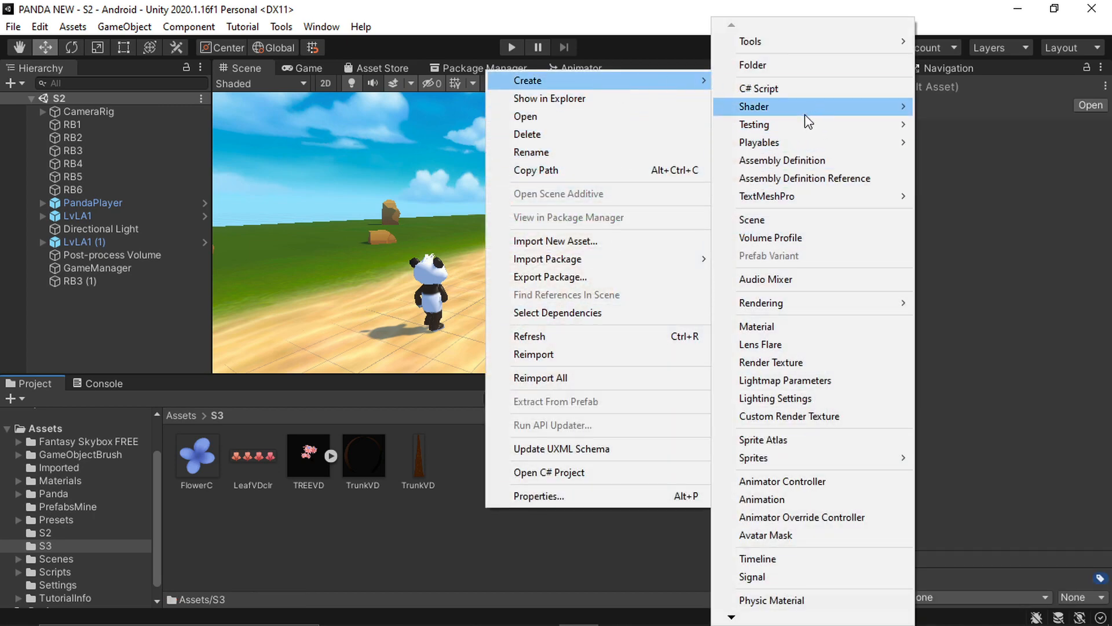
pyautogui.moveTo(811, 116)
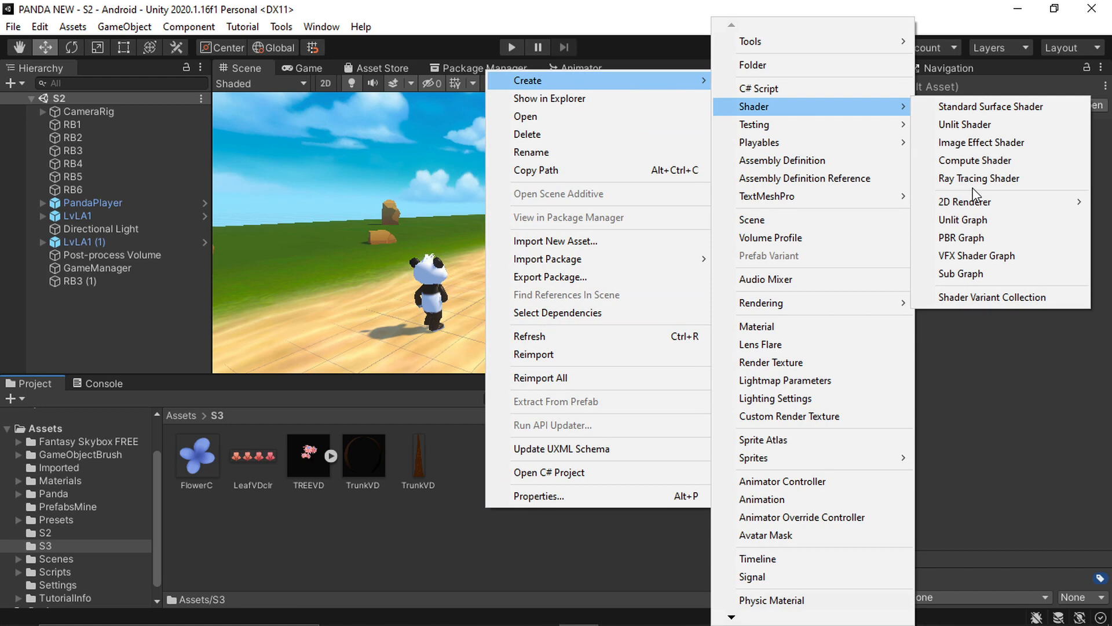
pyautogui.click(986, 240)
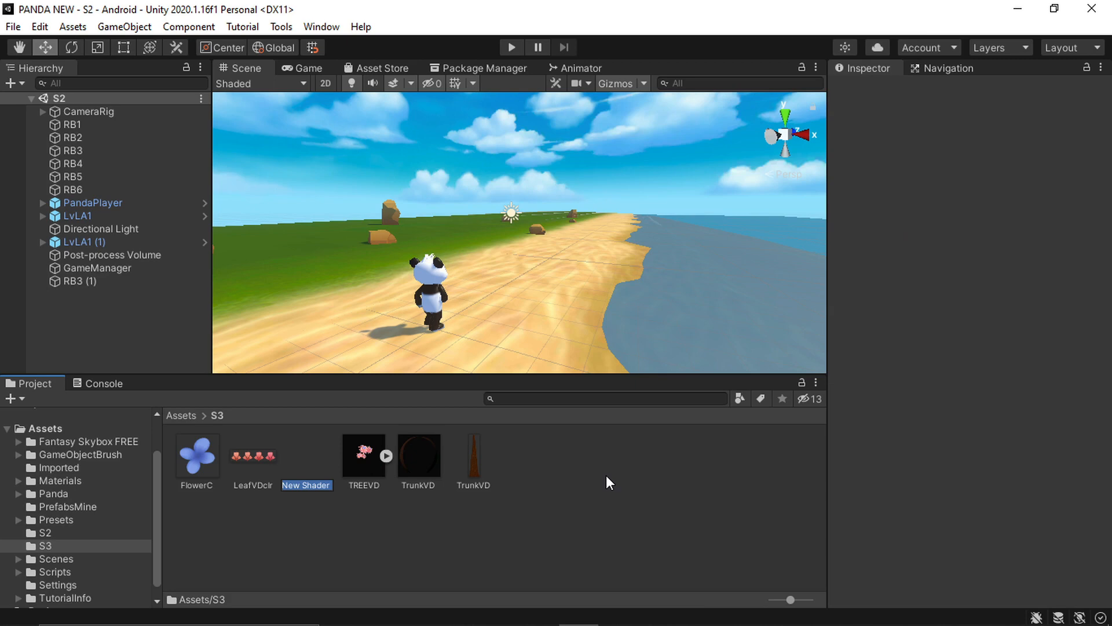
pyautogui.write('LeafVD')
pyautogui.press('Return')
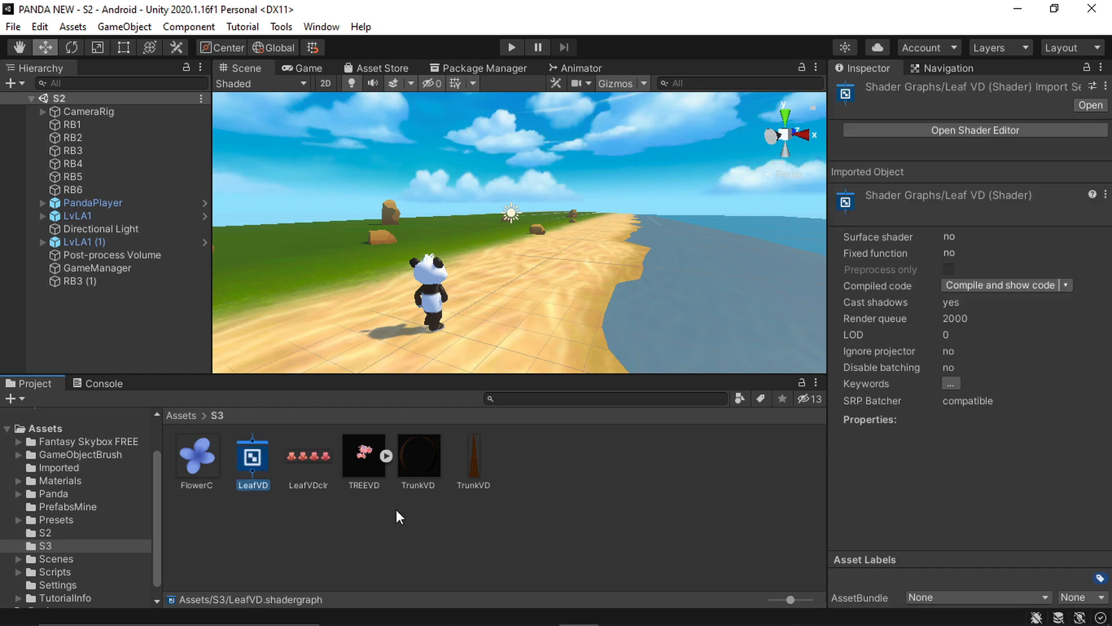
# Open the LeafVD shader graph for editing and enlarge the graph area to show the PBR Master node
pyautogui.doubleClick(255, 460)
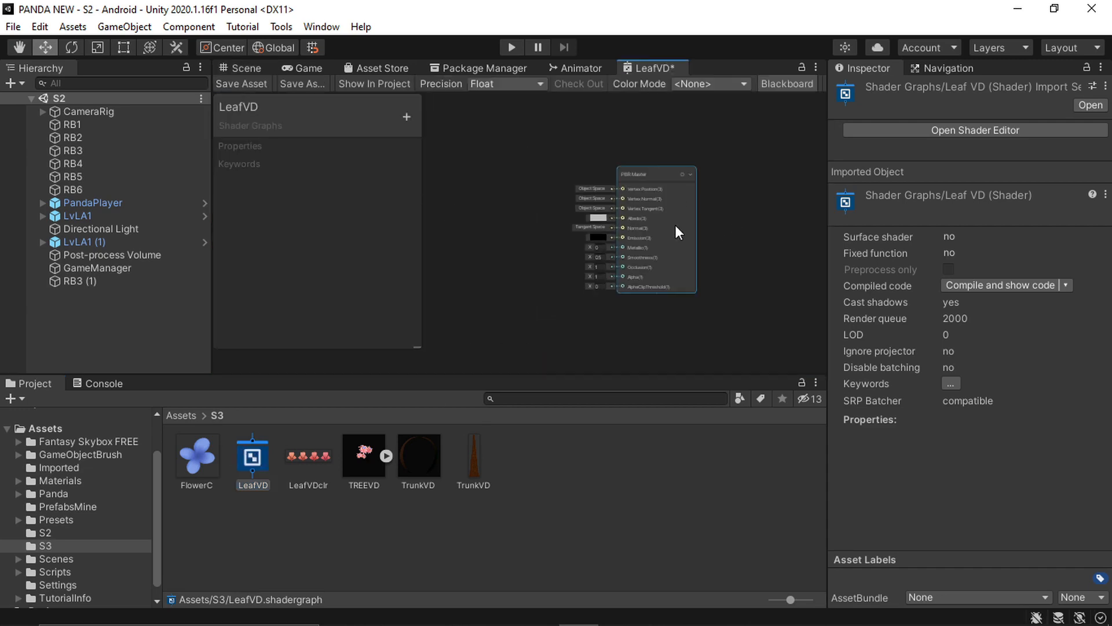
pyautogui.scroll(3, 690, 226)
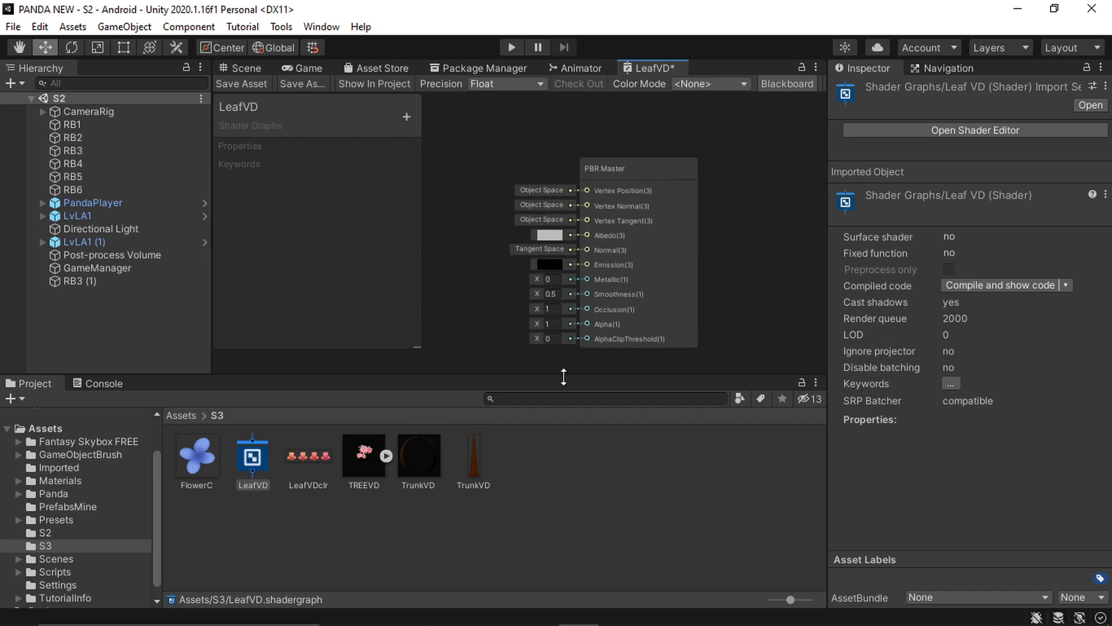
pyautogui.moveTo(563, 377); pyautogui.dragTo(564, 391)
pyautogui.scroll(2, 617, 242)
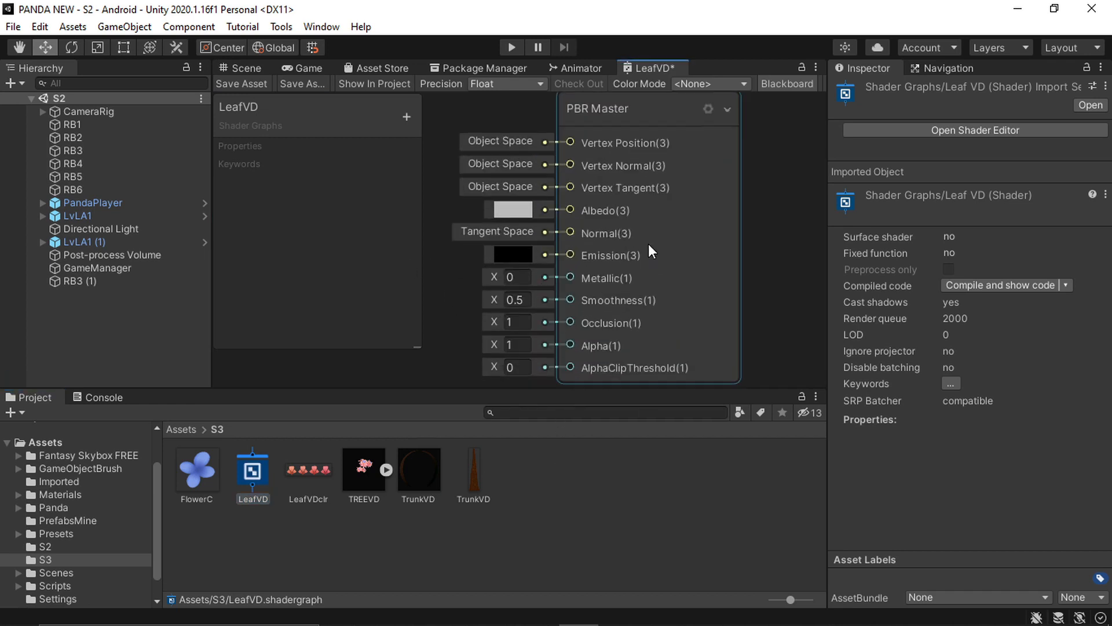
pyautogui.scroll(-2, 649, 249)
pyautogui.moveTo(658, 214)
pyautogui.mouseDown(button='middle')
pyautogui.moveTo(645, 214)
pyautogui.moveTo(661, 210)
pyautogui.mouseUp(button='middle')
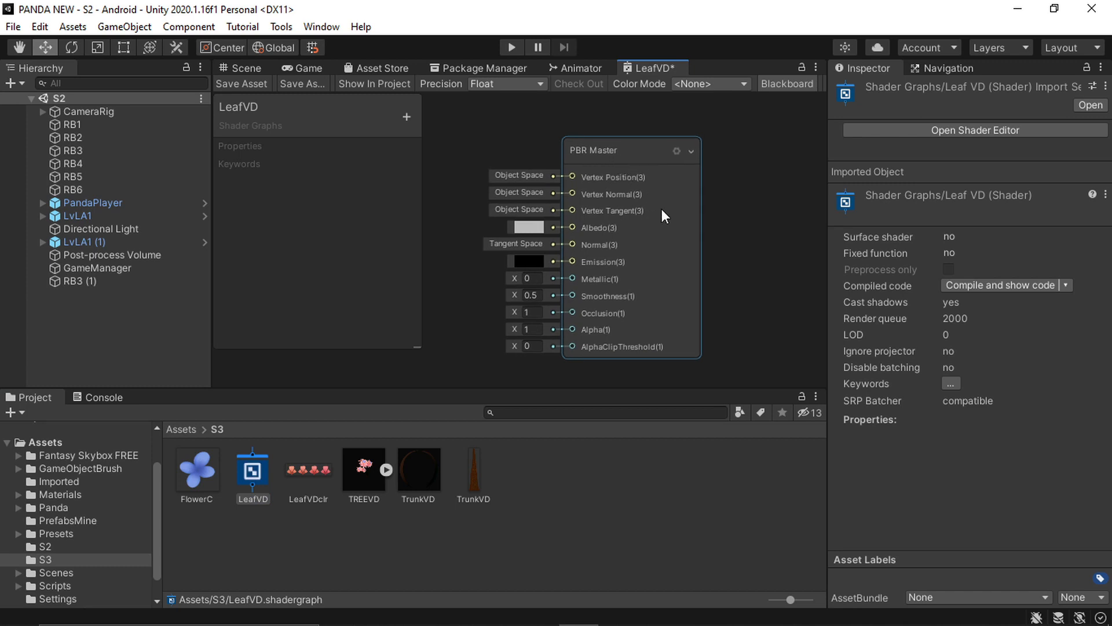
# Set the PBR Master node's workflow to Specular and move the node clear of the property list
pyautogui.click(691, 151)
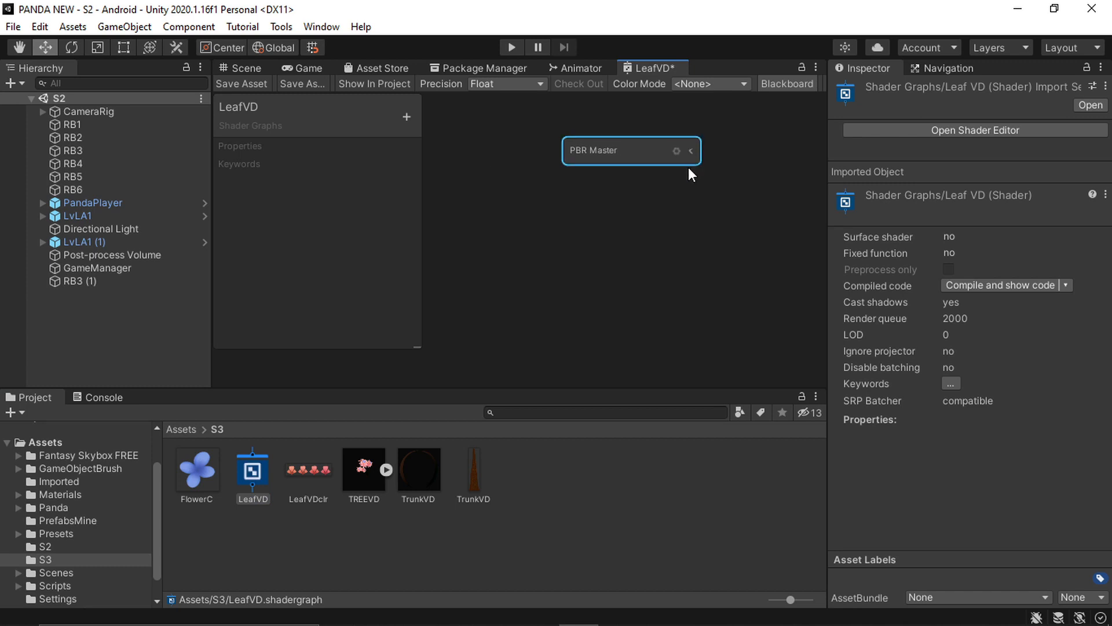
pyautogui.click(691, 152)
pyautogui.click(676, 151)
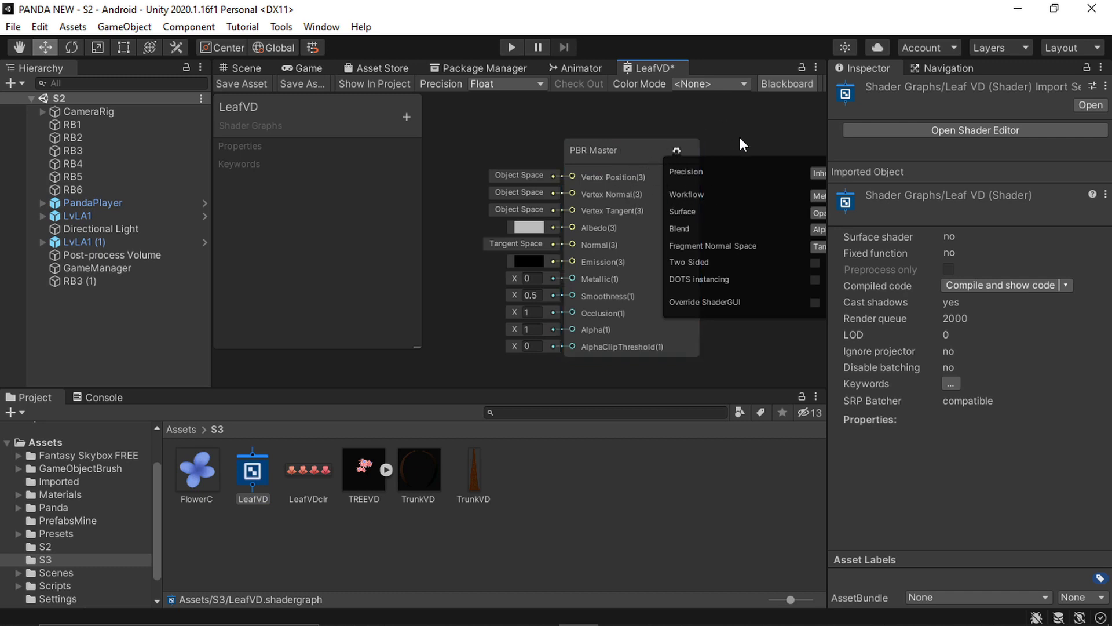
pyautogui.moveTo(828, 187); pyautogui.dragTo(1000, 198)
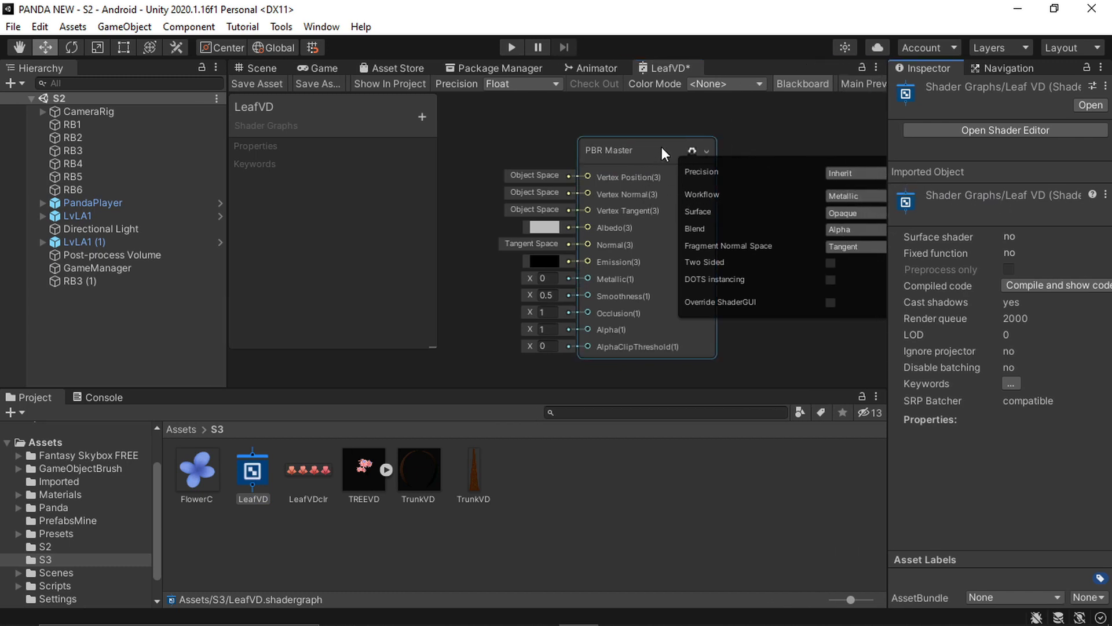
pyautogui.moveTo(661, 147); pyautogui.dragTo(561, 151)
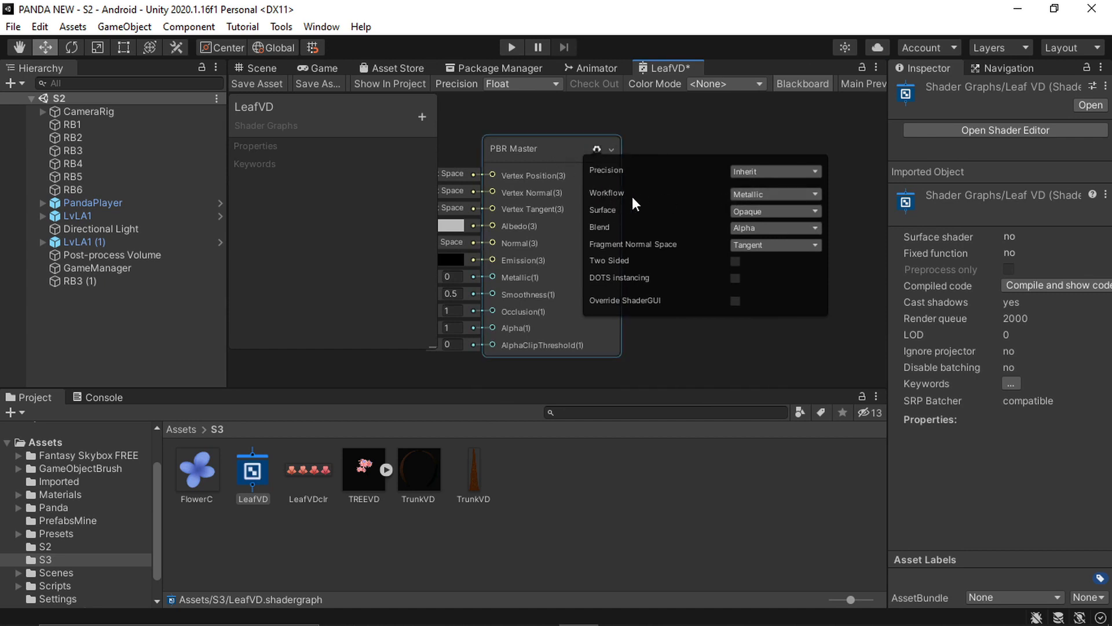
pyautogui.click(783, 195)
pyautogui.click(781, 214)
pyautogui.click(598, 148)
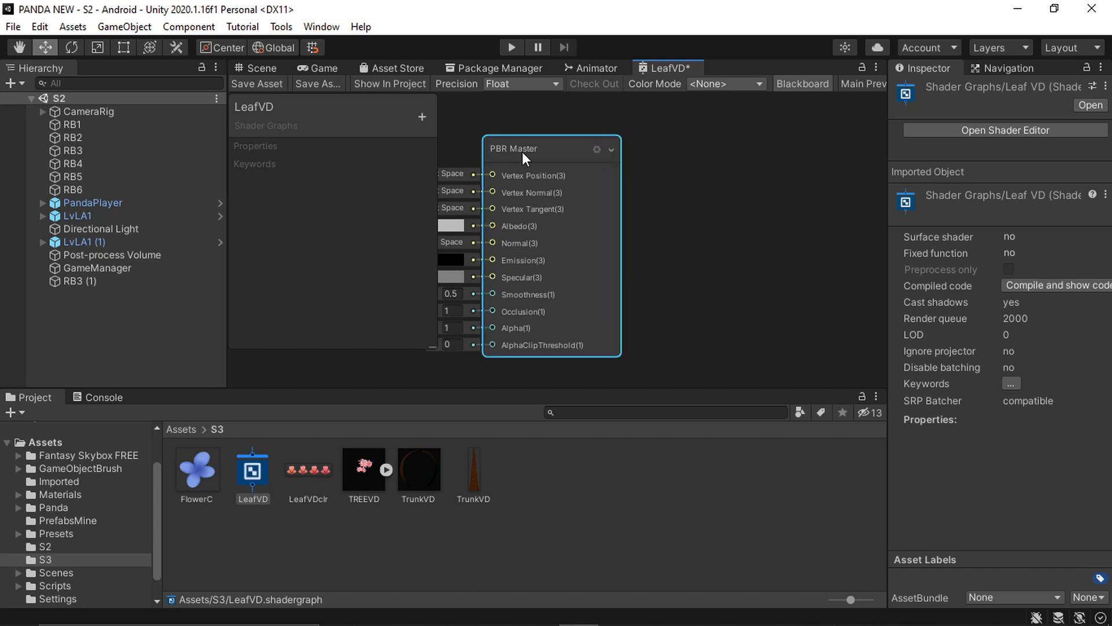
pyautogui.moveTo(522, 151); pyautogui.dragTo(668, 148)
pyautogui.scroll(-4, 594, 214)
pyautogui.scroll(3, 593, 223)
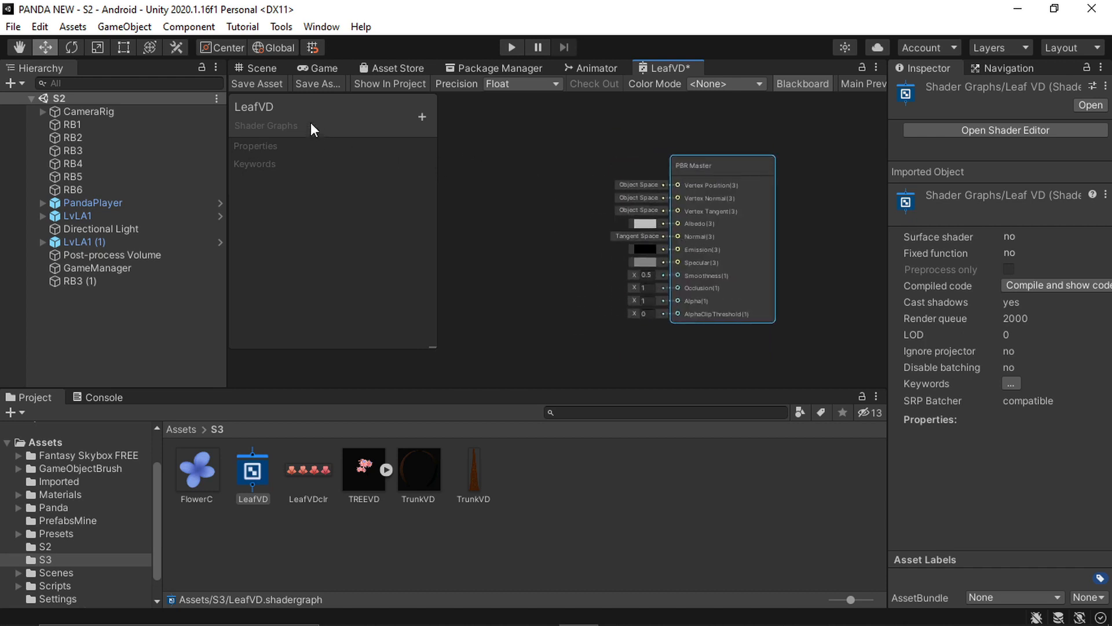
# Add a Texture2D property named BaseColor to the LeafVD graph
pyautogui.click(425, 117)
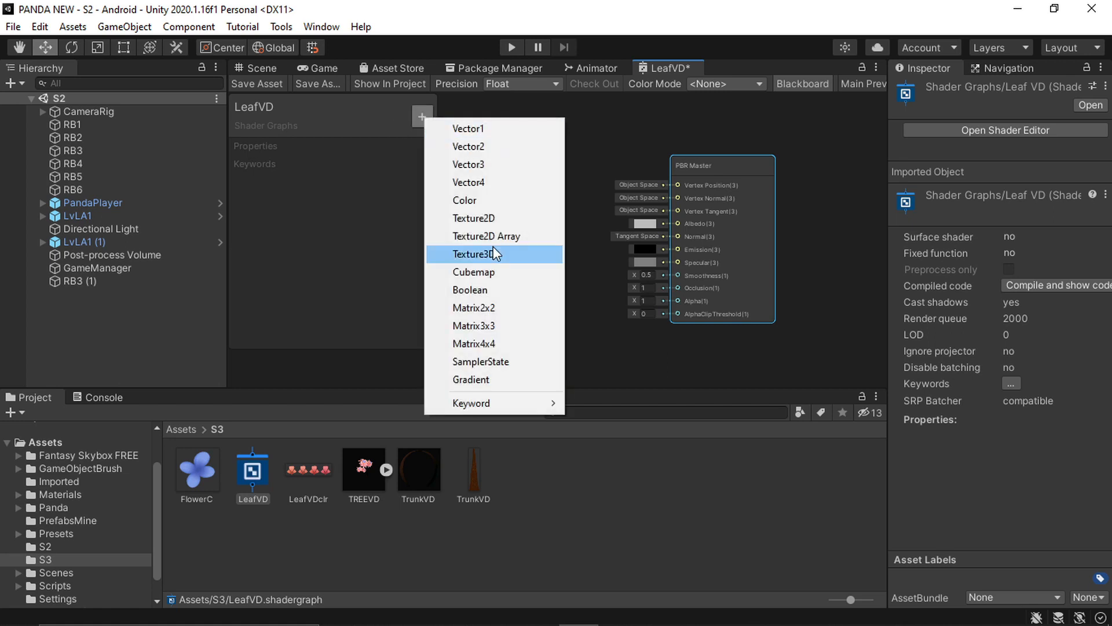
pyautogui.click(492, 220)
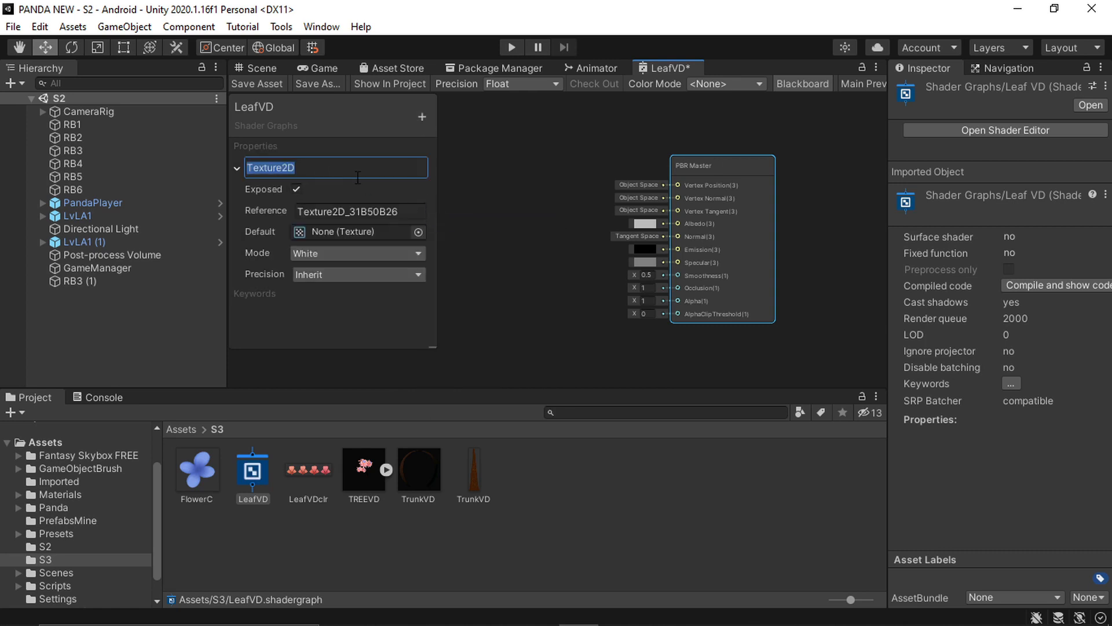
pyautogui.write('BaseColor')
pyautogui.press('Return')
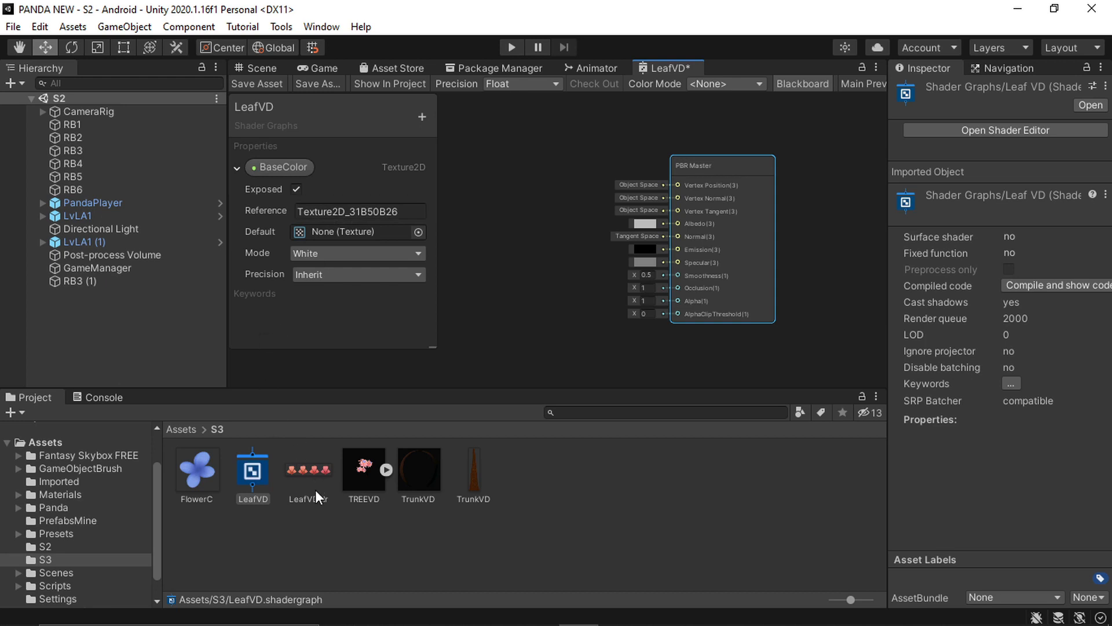
# Assign the LeafVDclr texture as the BaseColor property's default
pyautogui.moveTo(314, 480); pyautogui.dragTo(331, 229)
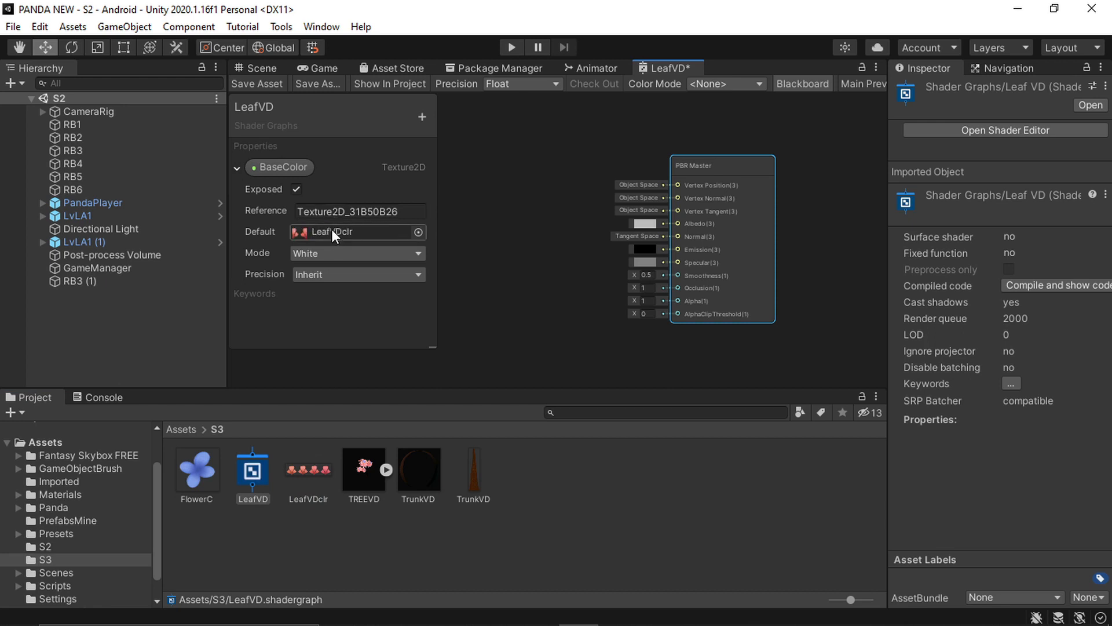
pyautogui.click(238, 167)
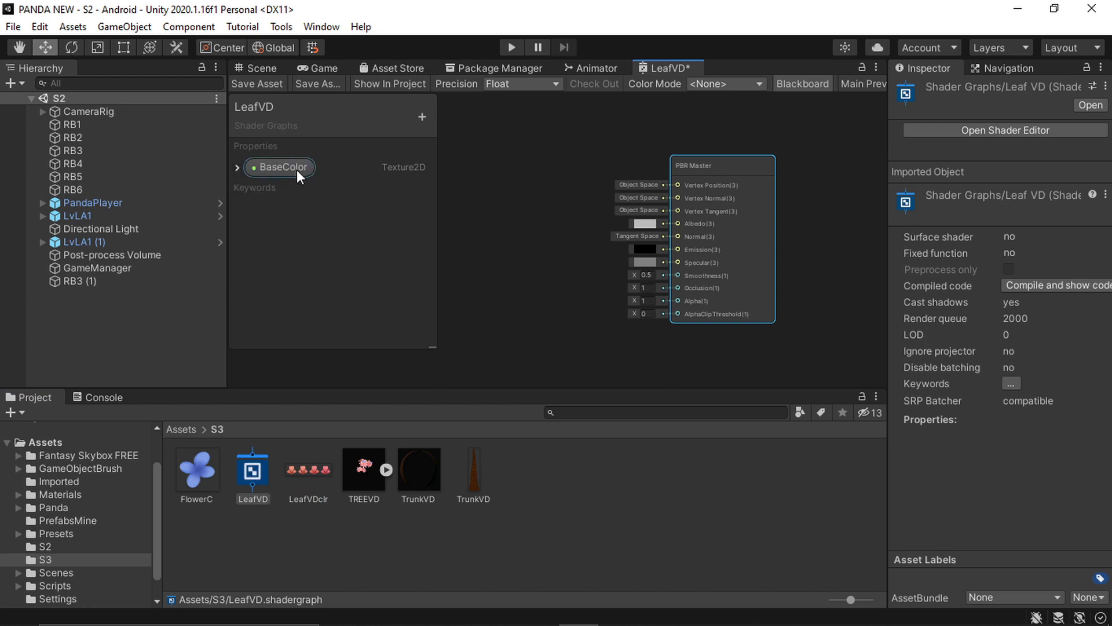
pyautogui.click(238, 167)
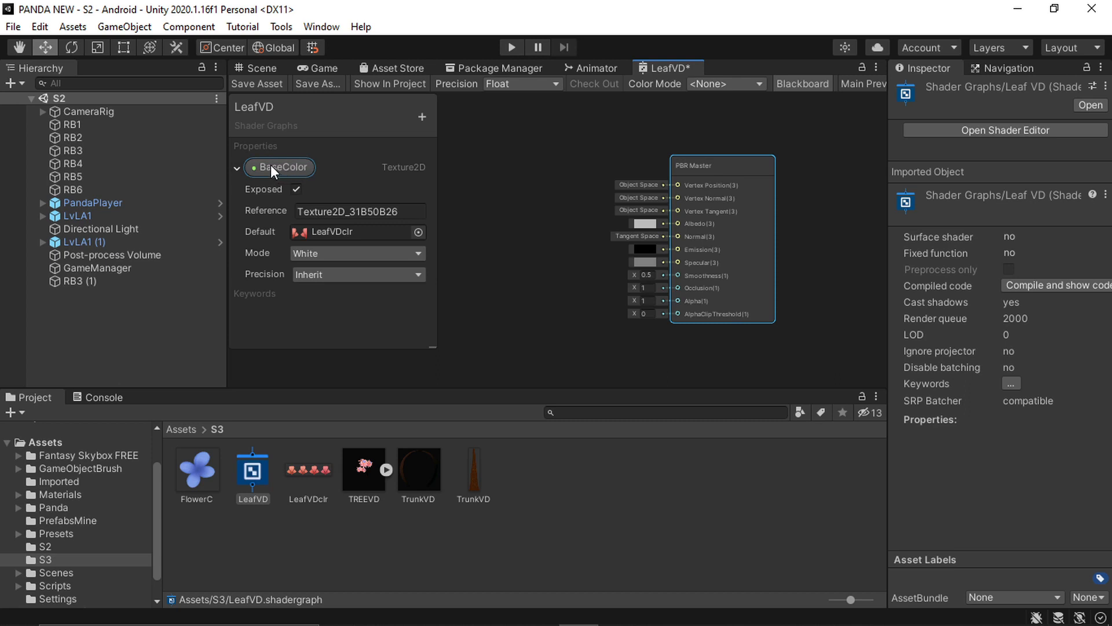
# Place the BaseColor property in the graph as a node, well clear of the PBR Master node
pyautogui.moveTo(270, 166); pyautogui.dragTo(623, 298)
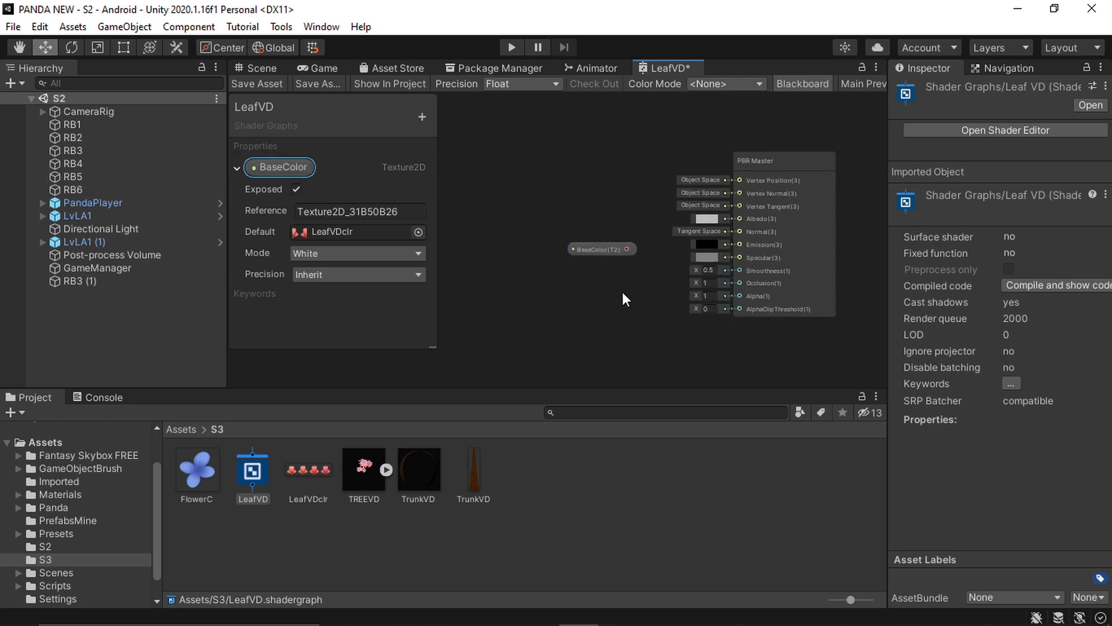
pyautogui.moveTo(544, 250); pyautogui.dragTo(490, 237)
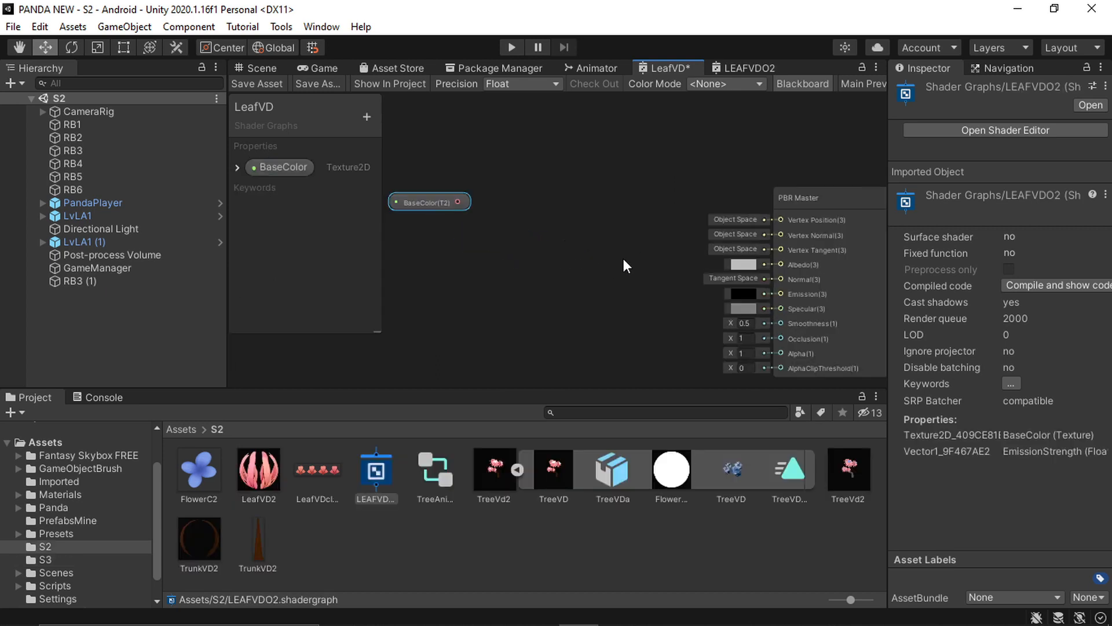
pyautogui.moveTo(623, 259); pyautogui.dragTo(577, 246, button='middle')
# Create a Sample Texture 2D node and connect BaseColor to its Texture input
pyautogui.rightClick(517, 241)
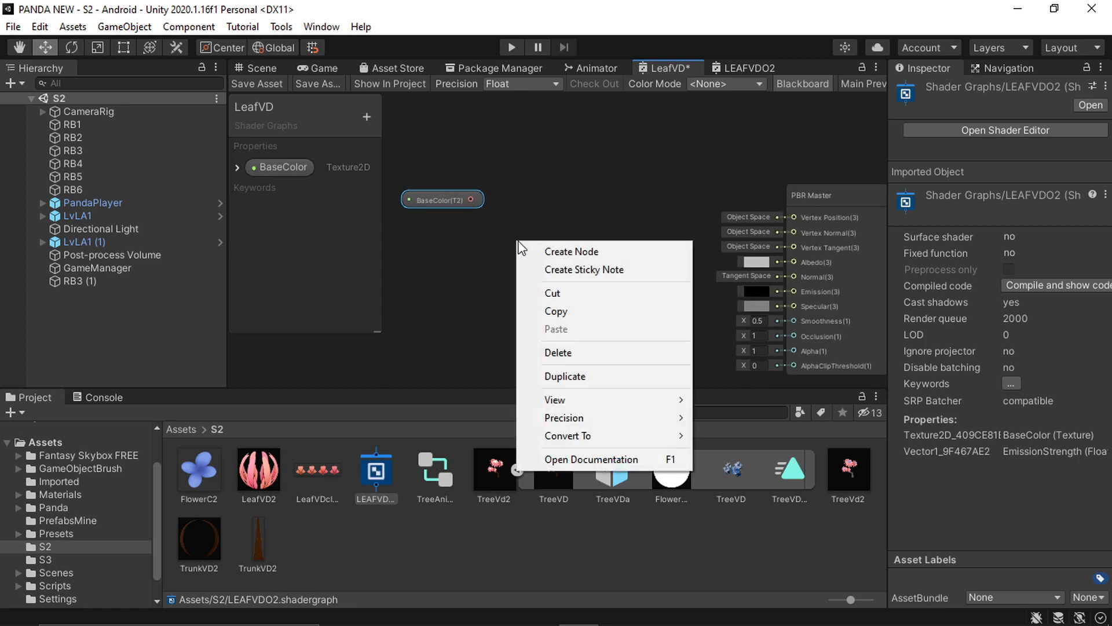
pyautogui.click(590, 253)
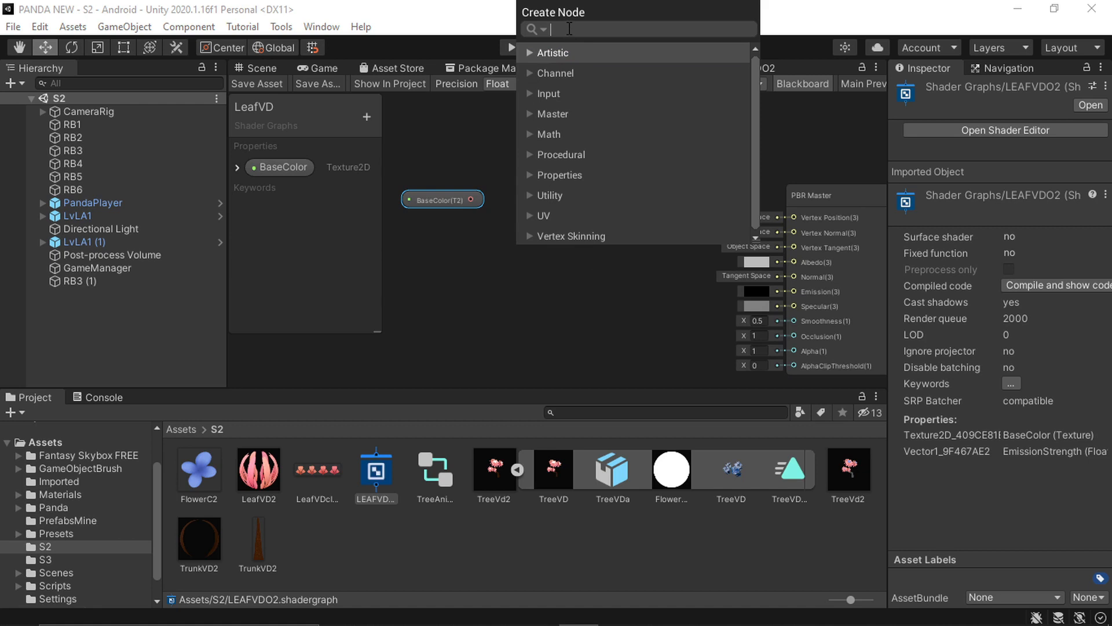
pyautogui.write('sam')
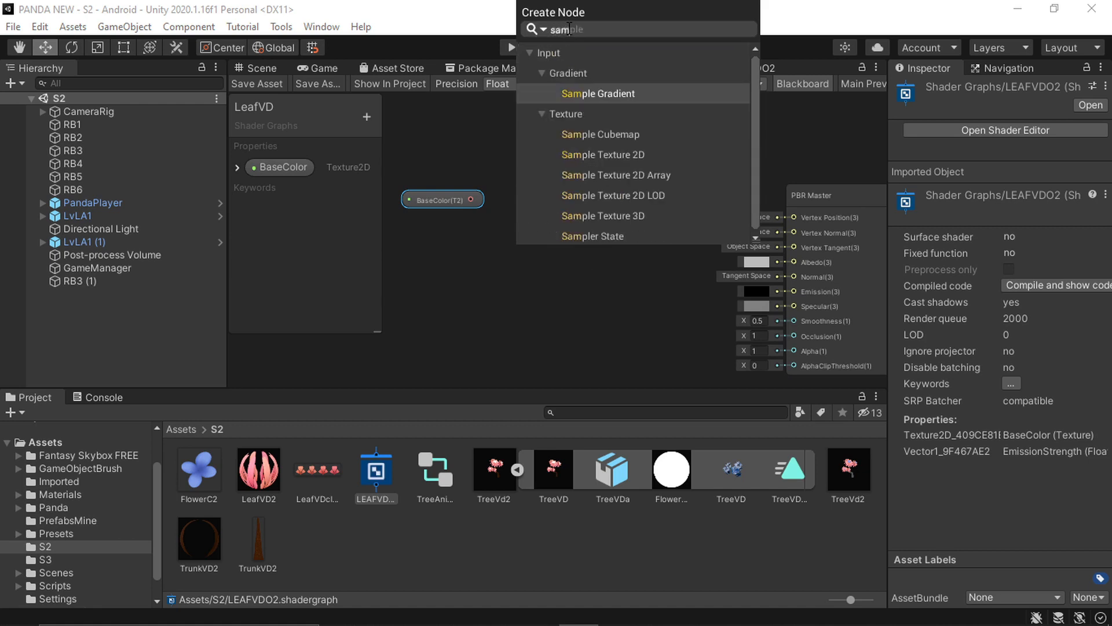
pyautogui.write('pl')
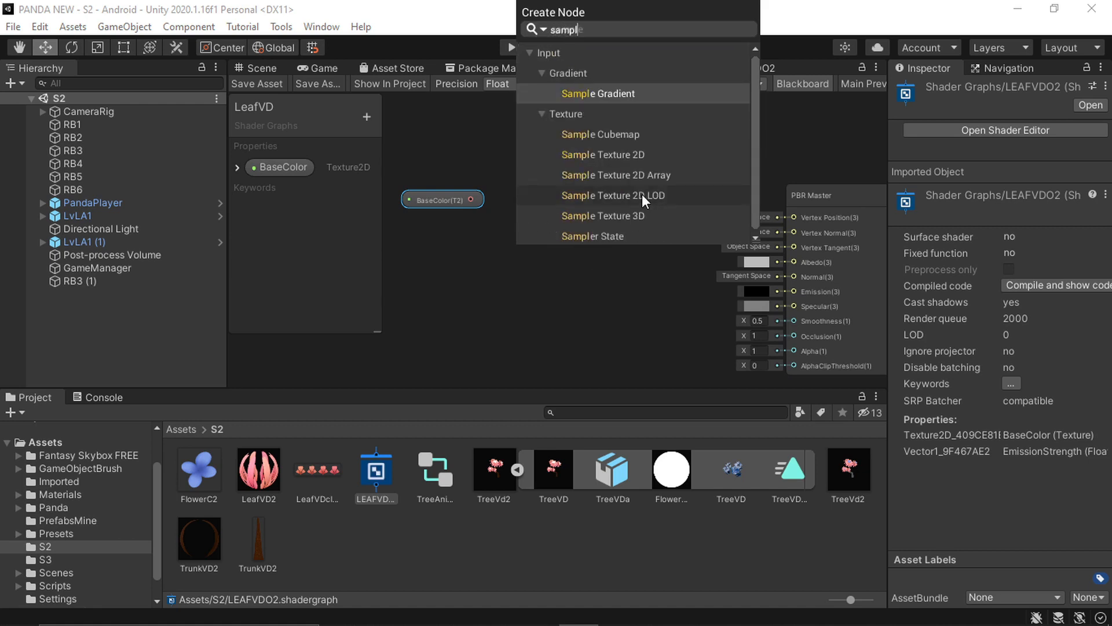
pyautogui.click(621, 153)
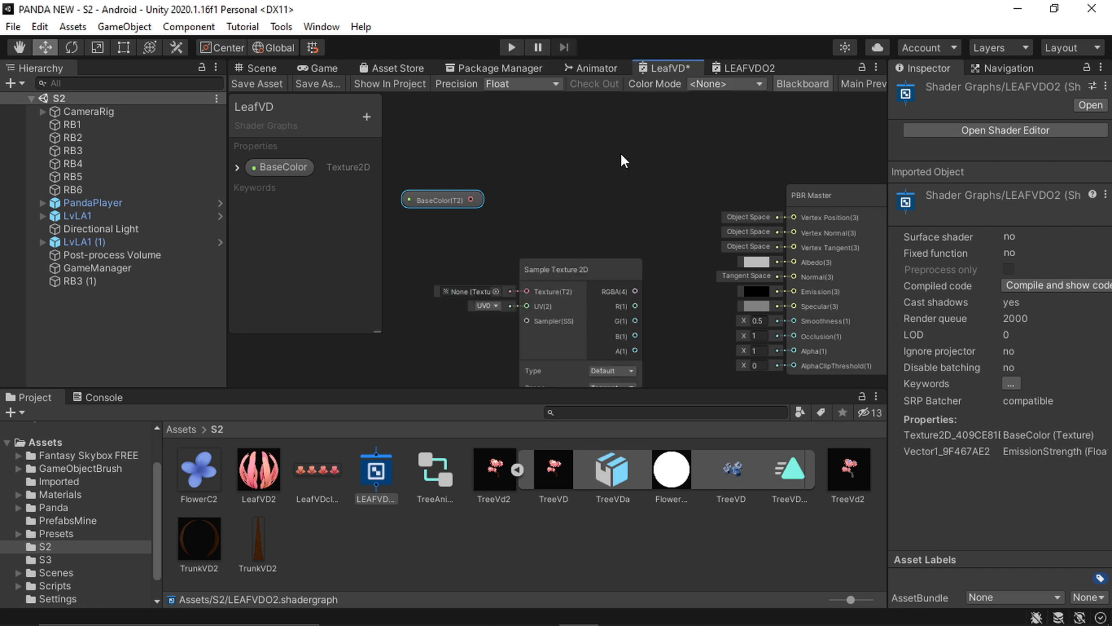
pyautogui.moveTo(568, 259); pyautogui.dragTo(600, 273)
pyautogui.scroll(-3, 666, 256)
pyautogui.scroll(4, 554, 214)
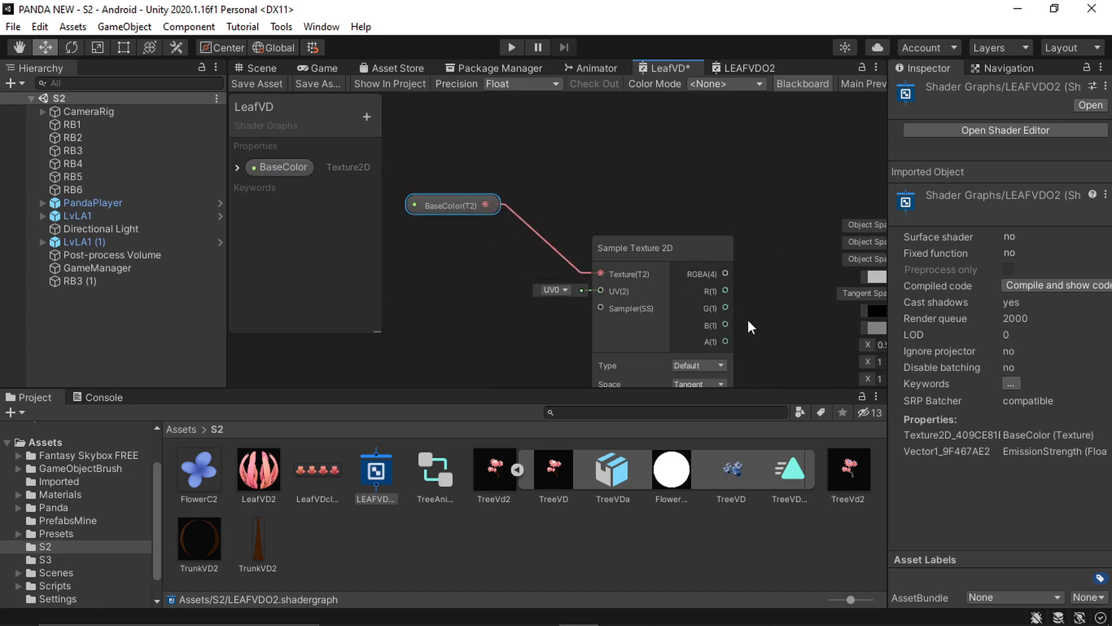
# Connect the Sample Texture 2D node's RGBA output to the PBR Master's Albedo input
pyautogui.moveTo(751, 320); pyautogui.dragTo(701, 235, button='middle')
pyautogui.scroll(-2, 570, 309)
pyautogui.scroll(3, 671, 332)
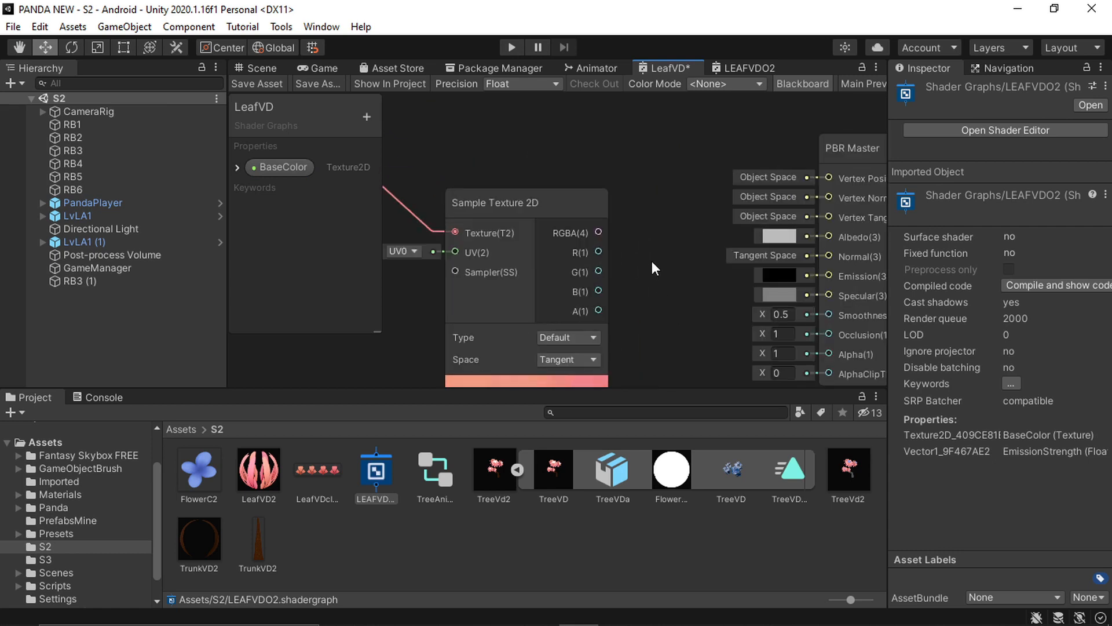
pyautogui.moveTo(562, 256); pyautogui.dragTo(792, 199)
pyautogui.scroll(-5, 607, 218)
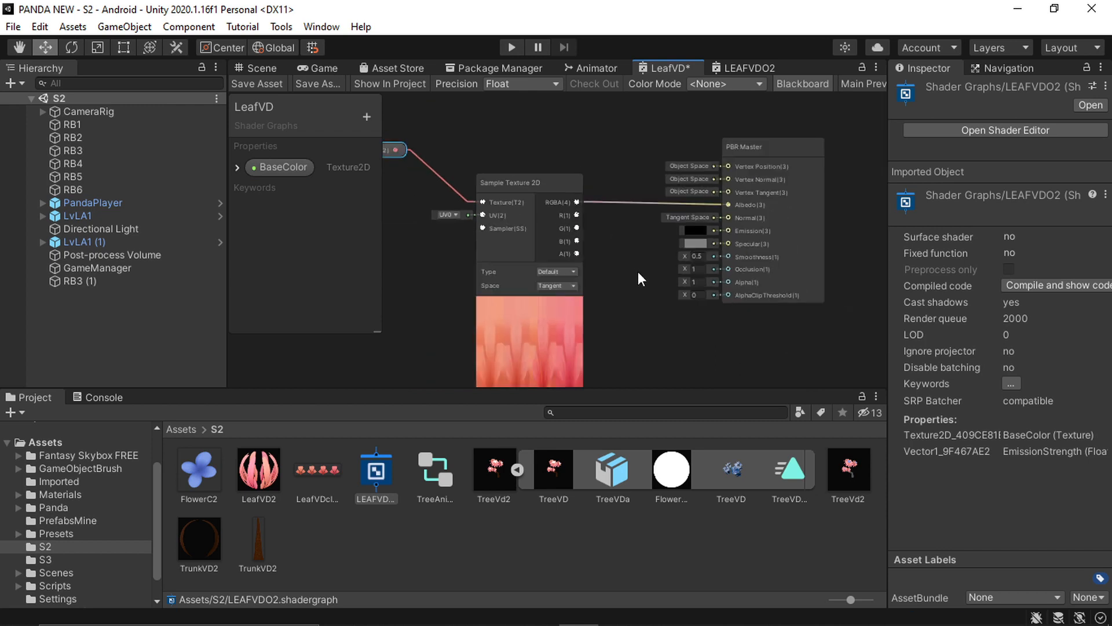
# Move the BaseColor and Sample Texture 2D nodes together farther away from the PBR Master node
pyautogui.scroll(2, 653, 273)
pyautogui.scroll(-2, 655, 248)
pyautogui.moveTo(657, 255); pyautogui.dragTo(698, 257, button='middle')
pyautogui.moveTo(675, 159); pyautogui.dragTo(518, 223)
pyautogui.moveTo(599, 200); pyautogui.dragTo(513, 214)
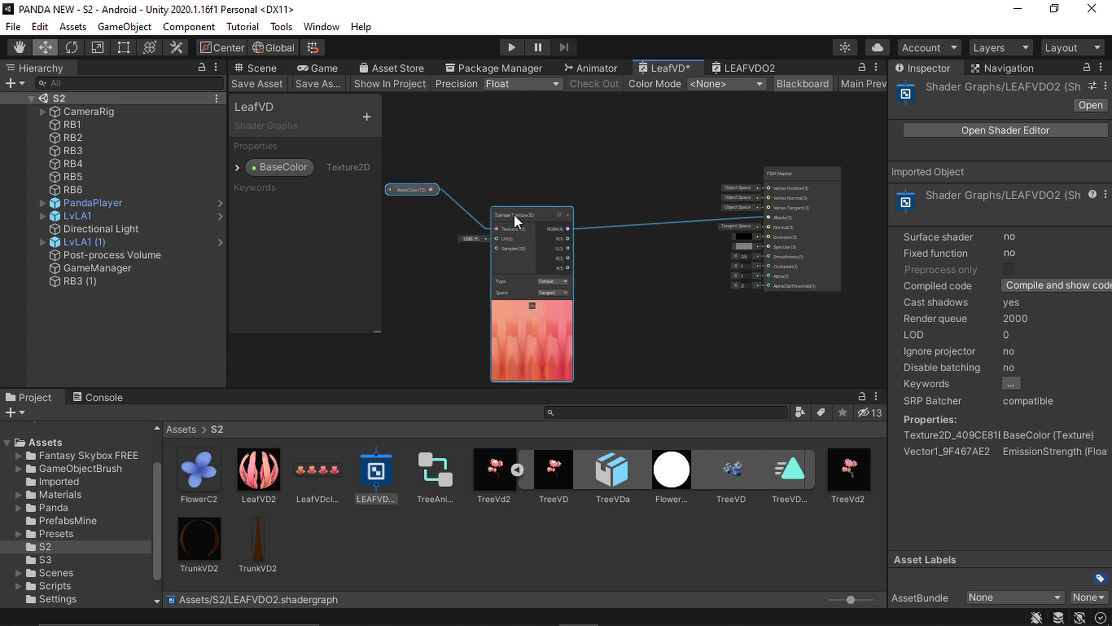
pyautogui.moveTo(639, 299); pyautogui.dragTo(680, 270, button='middle')
pyautogui.scroll(2, 665, 294)
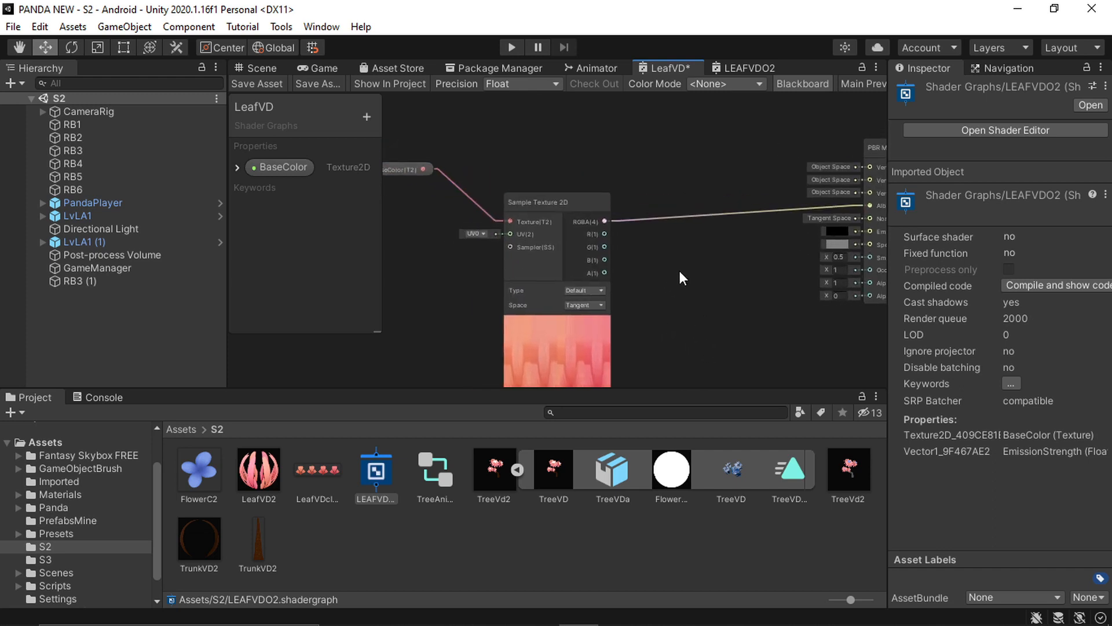
pyautogui.click(540, 187)
pyautogui.click(656, 252)
pyautogui.moveTo(639, 239); pyautogui.dragTo(572, 232, button='middle')
pyautogui.moveTo(591, 244); pyautogui.dragTo(707, 301, button='middle')
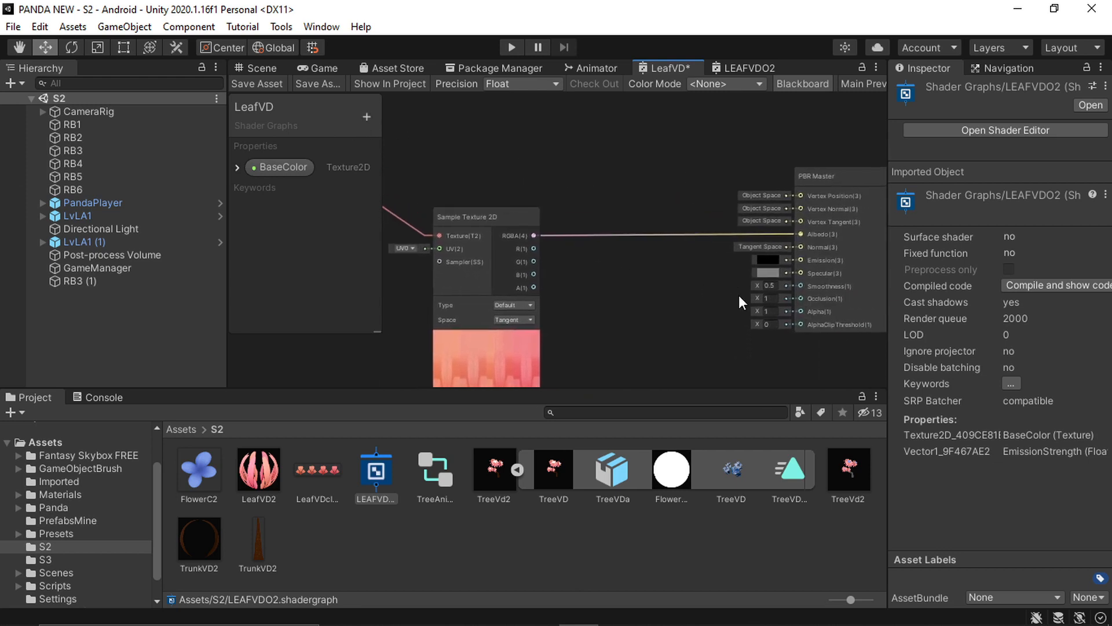
# Add a Vector1 property named EmissionStrength to the LeafVD graph and collapse its settings
pyautogui.click(367, 119)
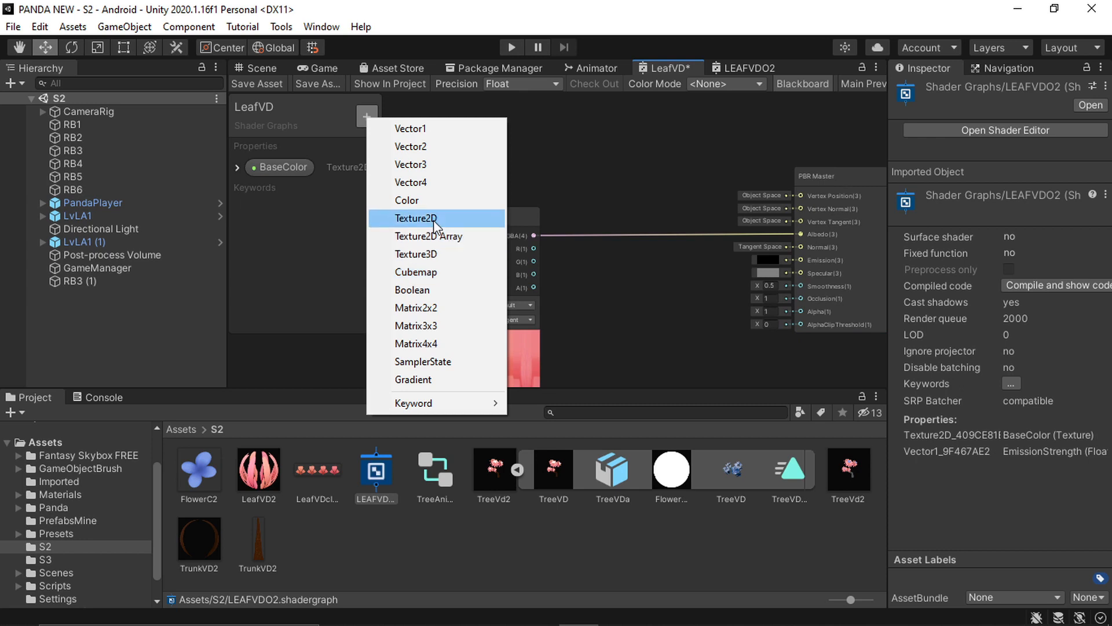
pyautogui.click(436, 129)
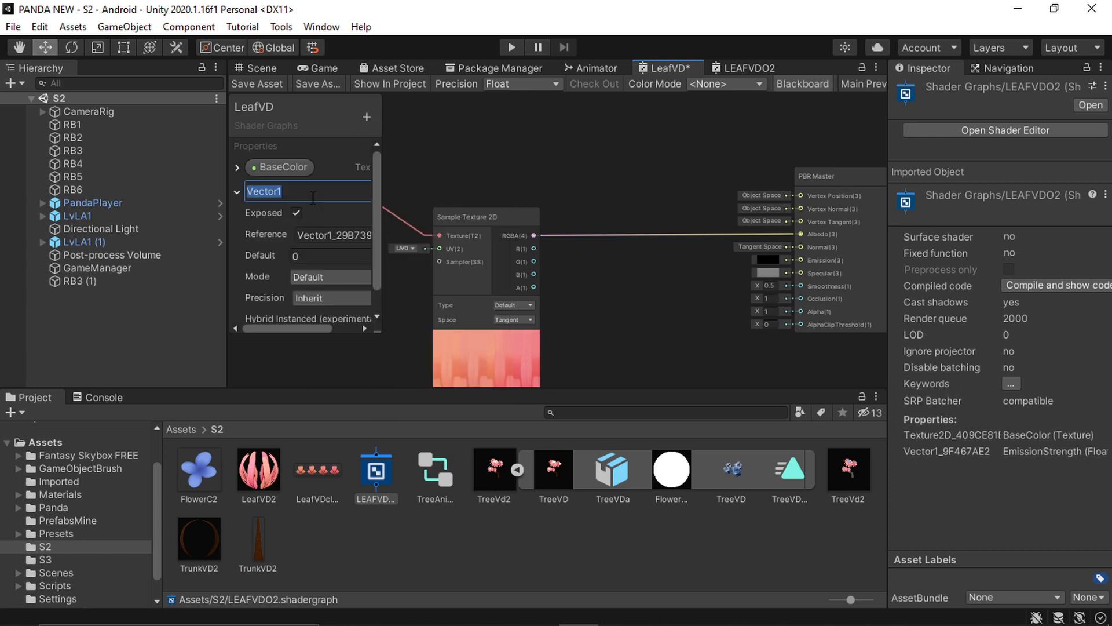
pyautogui.write('EmissionStrength')
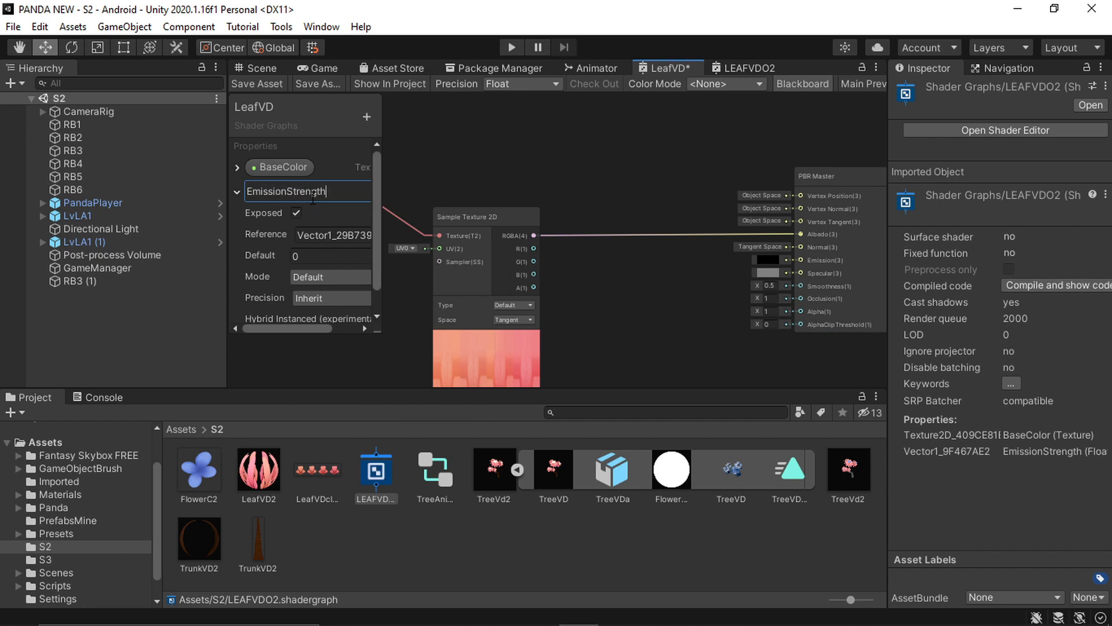
pyautogui.press('Return')
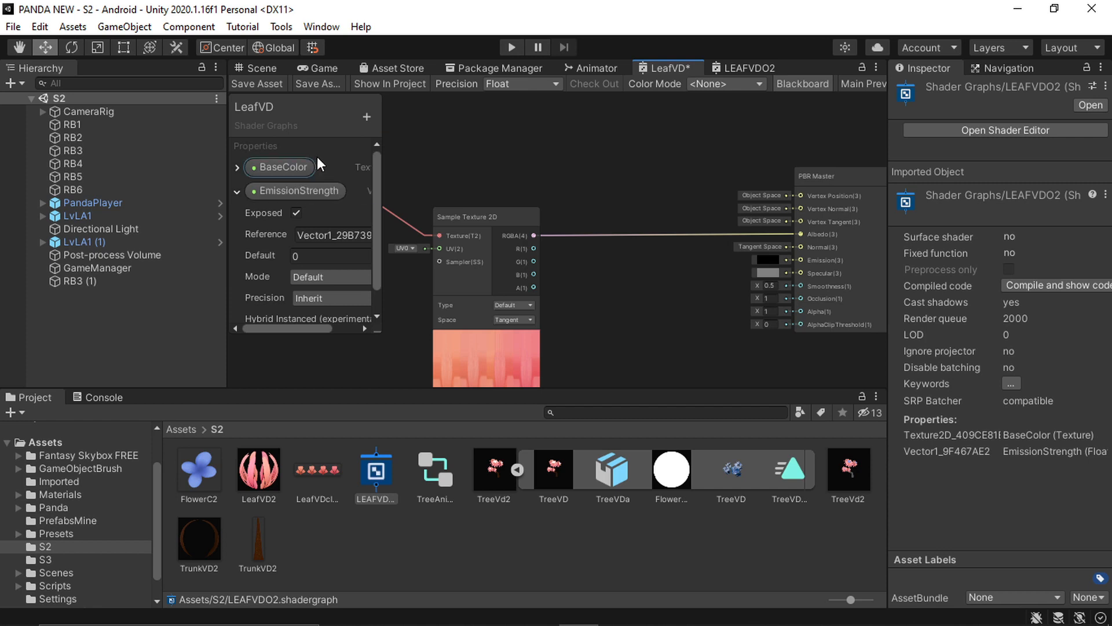
pyautogui.click(237, 192)
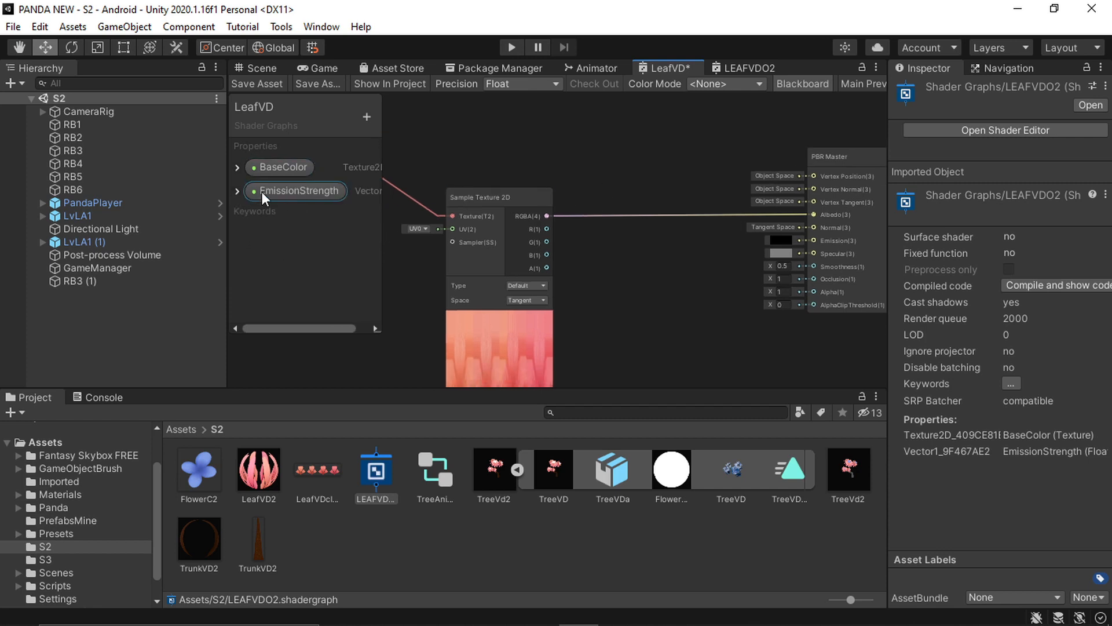
# Place EmissionStrength as a node between the Sample Texture 2D and PBR Master nodes, and move the PBR Master node farther away
pyautogui.moveTo(263, 195); pyautogui.dragTo(655, 279)
pyautogui.scroll(-2, 660, 316)
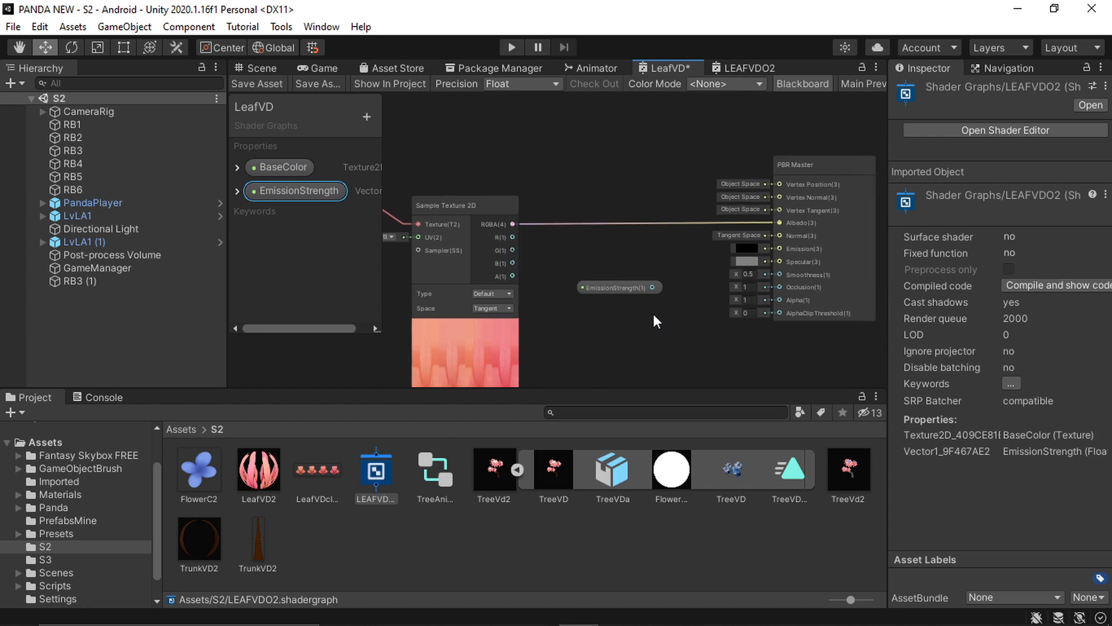
pyautogui.click(756, 235)
pyautogui.moveTo(766, 212); pyautogui.dragTo(725, 198)
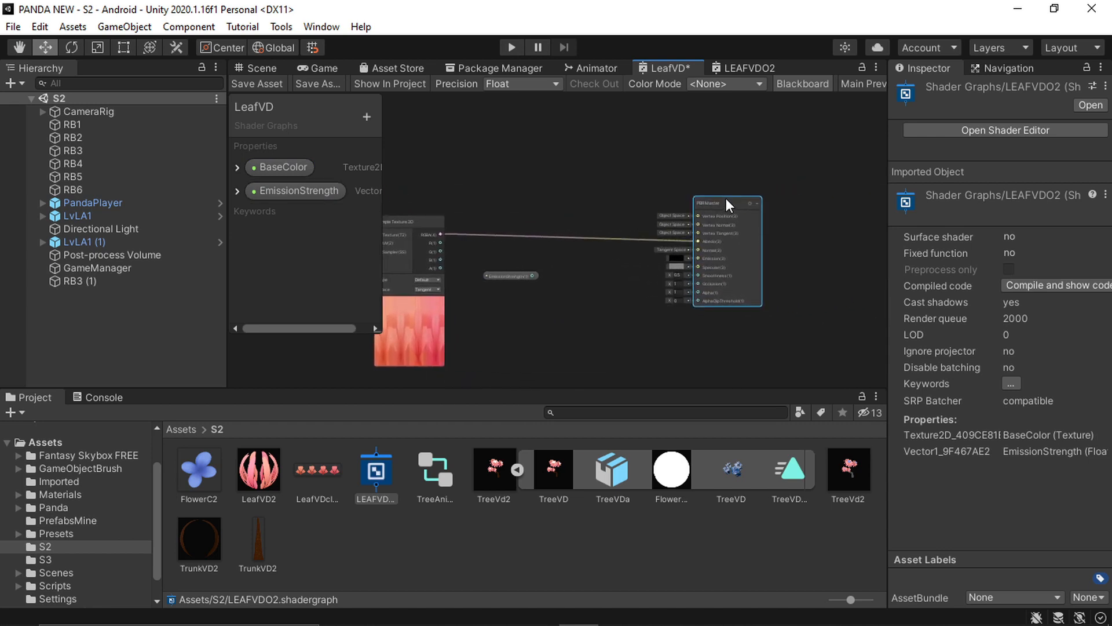
pyautogui.moveTo(503, 310); pyautogui.dragTo(580, 316, button='middle')
pyautogui.scroll(1, 557, 257)
pyautogui.moveTo(558, 257); pyautogui.dragTo(595, 253, button='middle')
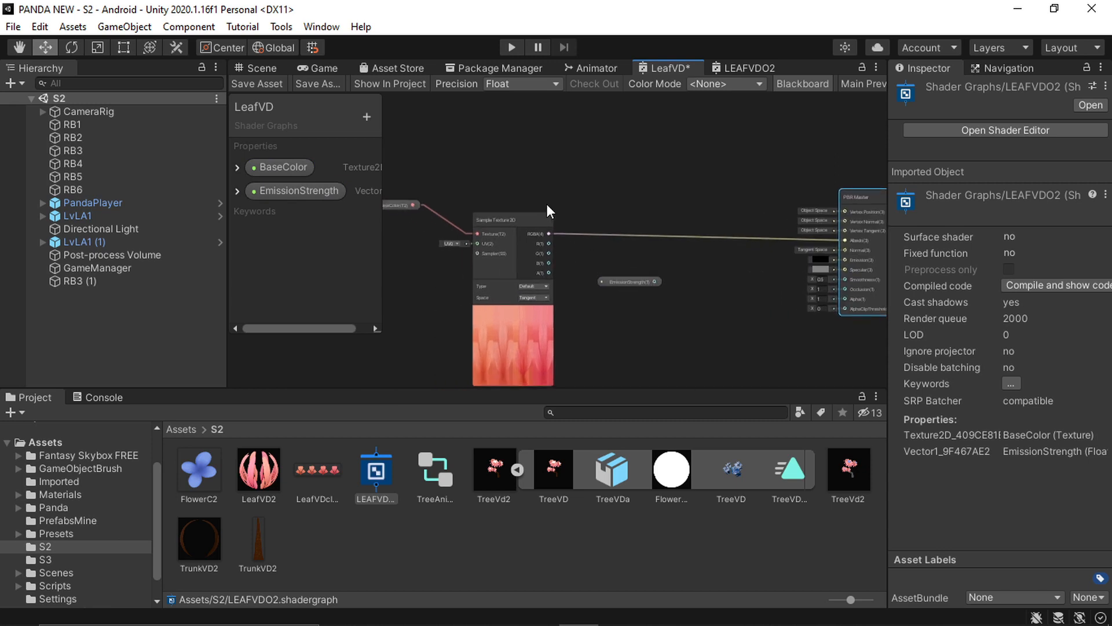
# Shift the Sample Texture 2D and EmissionStrength nodes slightly to tidy the graph's spacing
pyautogui.moveTo(518, 221); pyautogui.dragTo(524, 221)
pyautogui.moveTo(606, 265); pyautogui.dragTo(652, 253, button='middle')
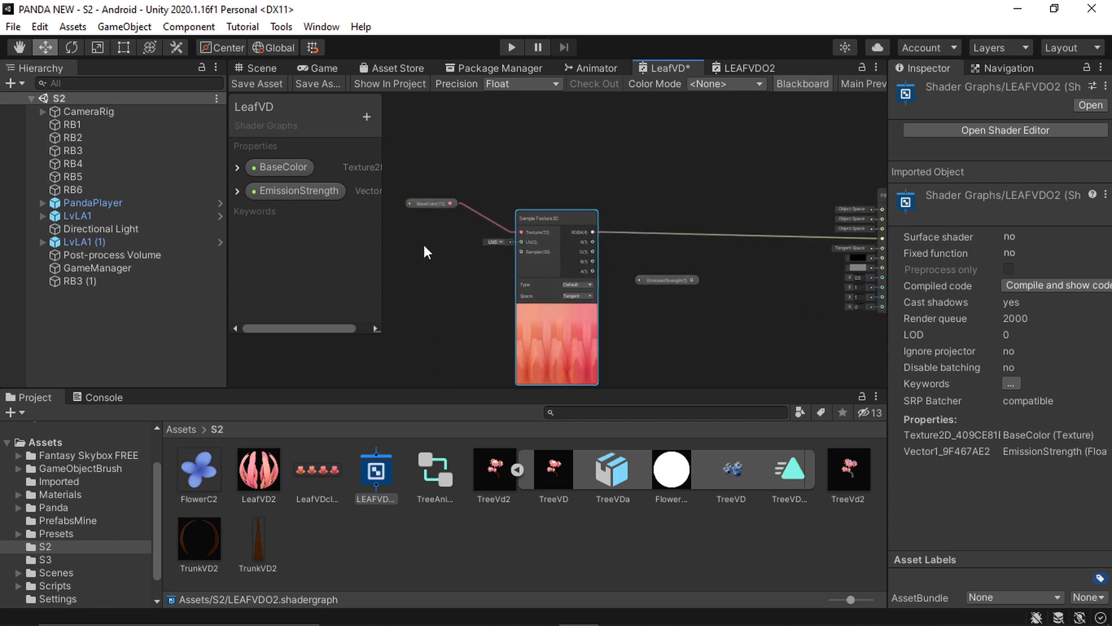
pyautogui.moveTo(662, 322); pyautogui.dragTo(625, 306, button='middle')
pyautogui.moveTo(625, 266); pyautogui.dragTo(612, 272)
pyautogui.scroll(3, 639, 325)
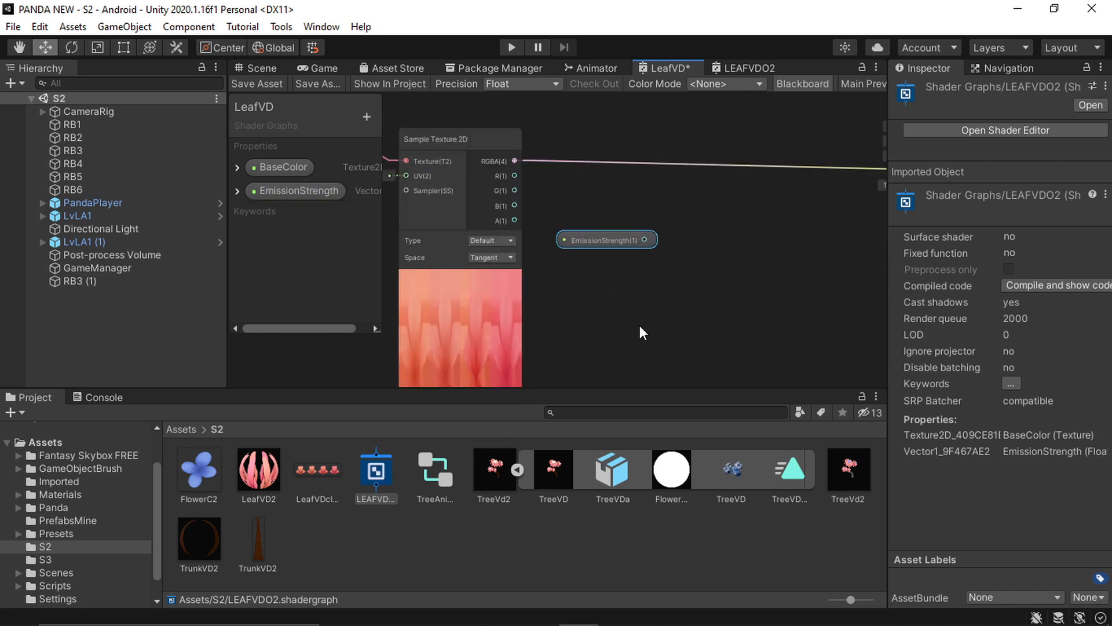
# Create a Multiply node and position it between the EmissionStrength and PBR Master nodes
pyautogui.moveTo(639, 325); pyautogui.dragTo(573, 357, button='middle')
pyautogui.moveTo(627, 254); pyautogui.dragTo(640, 259, button='middle')
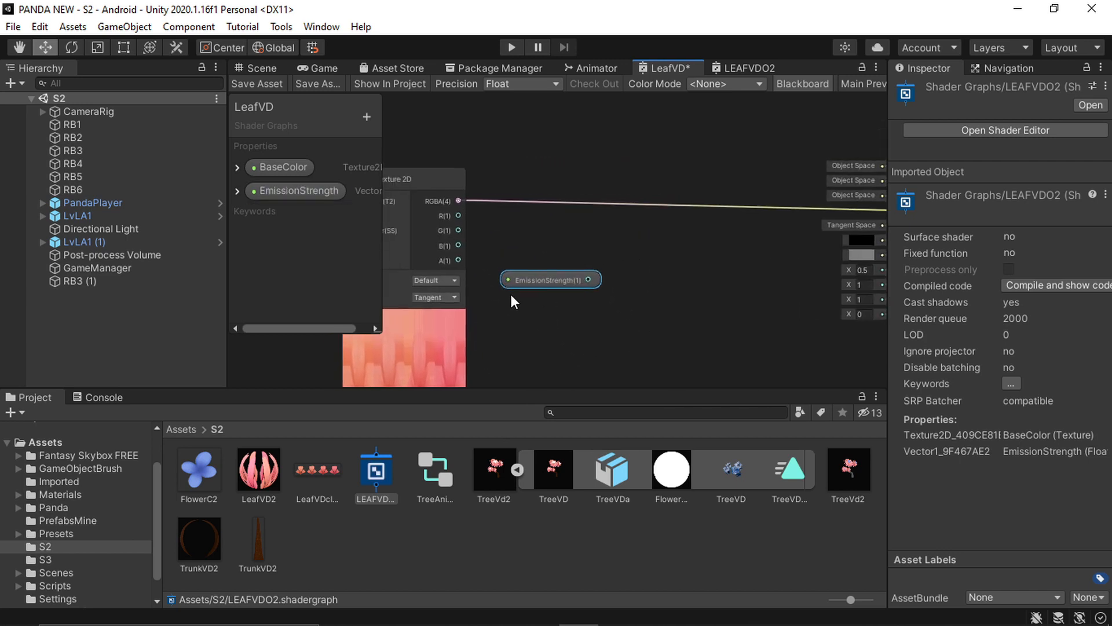
pyautogui.rightClick(606, 231)
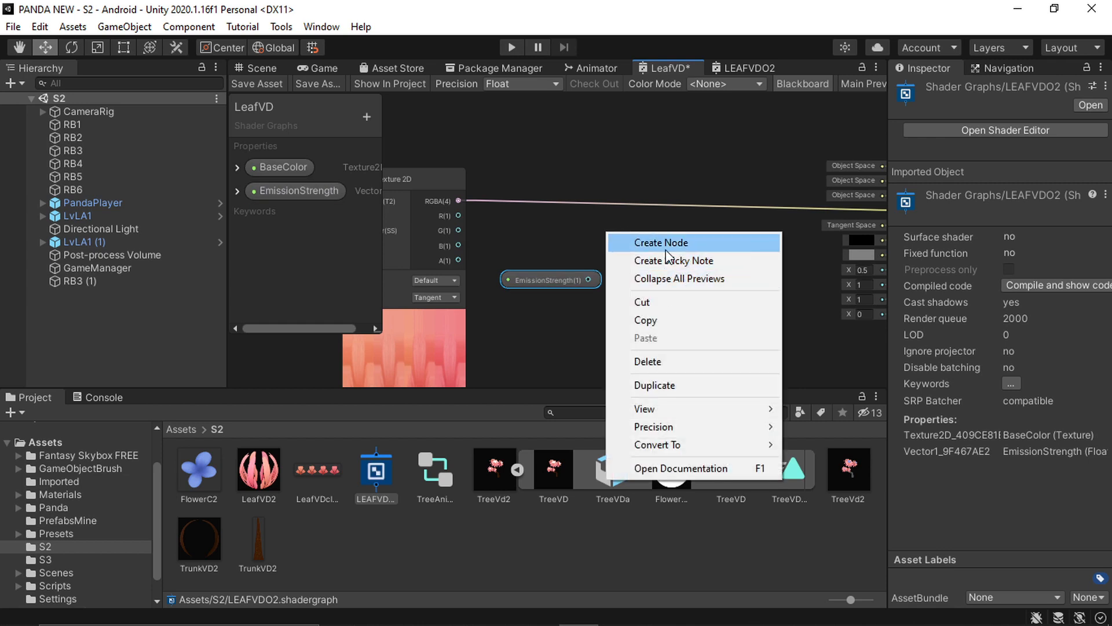
pyautogui.click(670, 243)
pyautogui.write('multi')
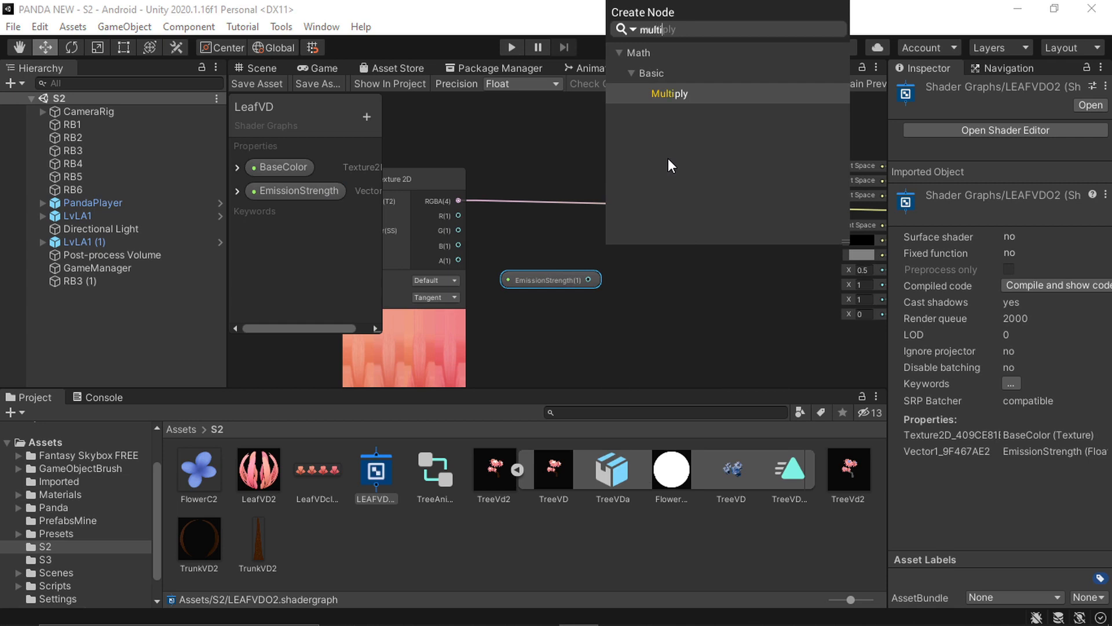
pyautogui.click(691, 95)
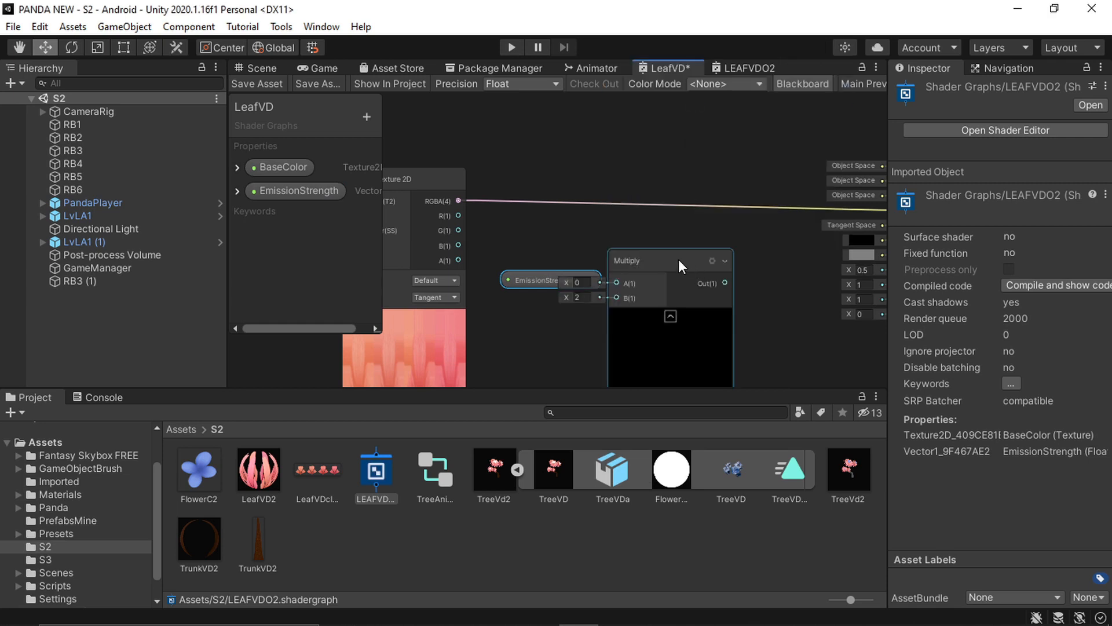
pyautogui.moveTo(679, 266); pyautogui.dragTo(725, 262)
pyautogui.scroll(-3, 571, 224)
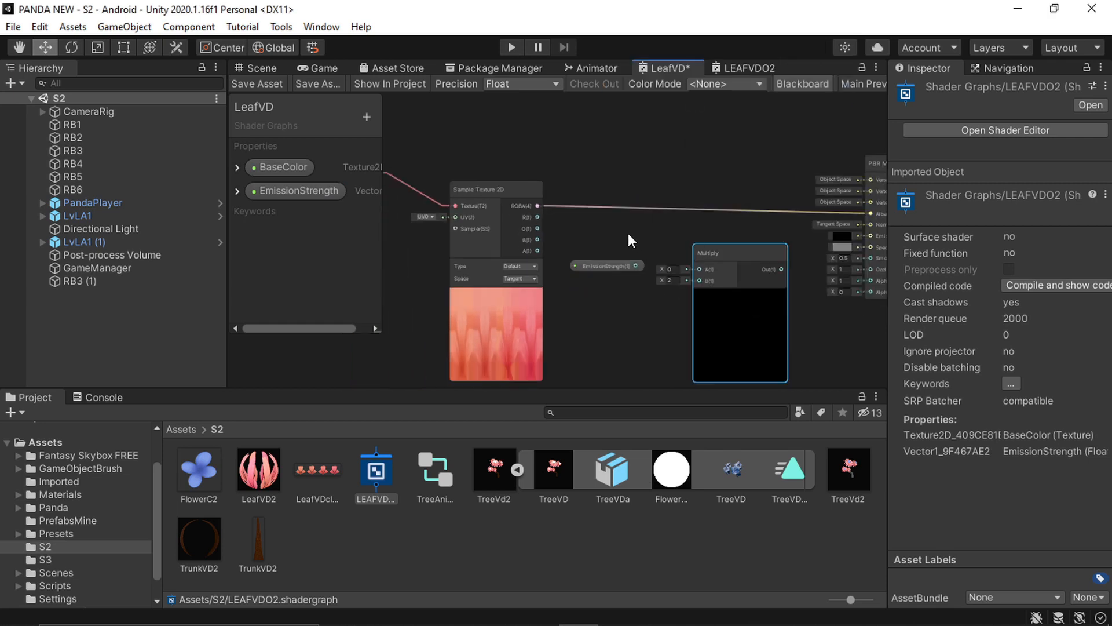
# Connect the Sample Texture 2D node's RGBA output to Multiply's A input and EmissionStrength to its B input
pyautogui.moveTo(539, 207); pyautogui.dragTo(697, 270)
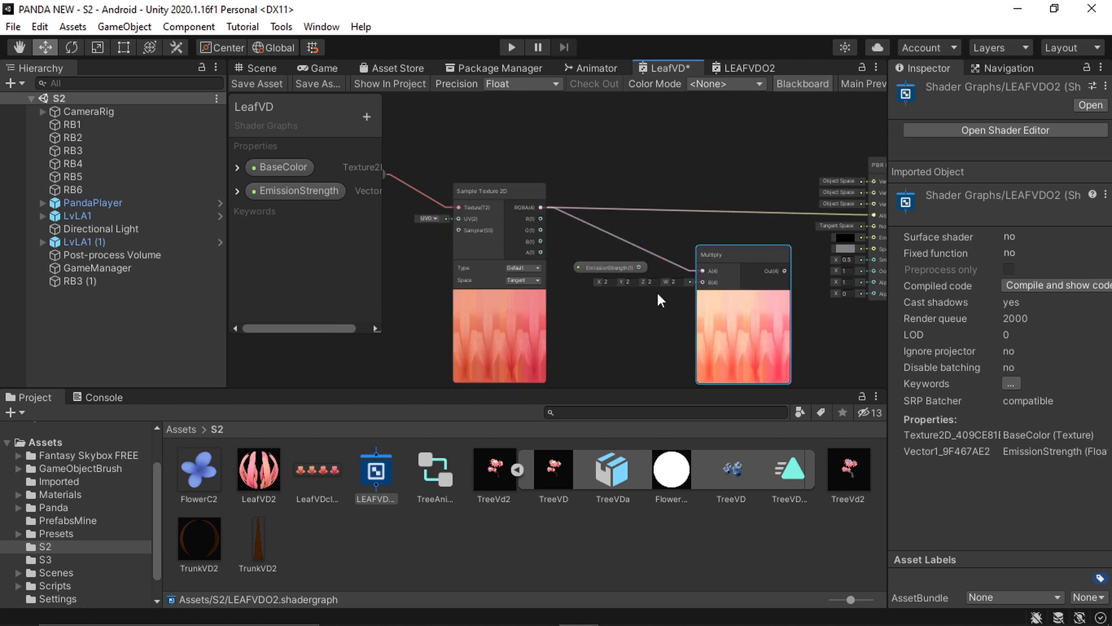
pyautogui.scroll(1, 658, 293)
pyautogui.click(555, 219)
pyautogui.moveTo(554, 216); pyautogui.dragTo(667, 235)
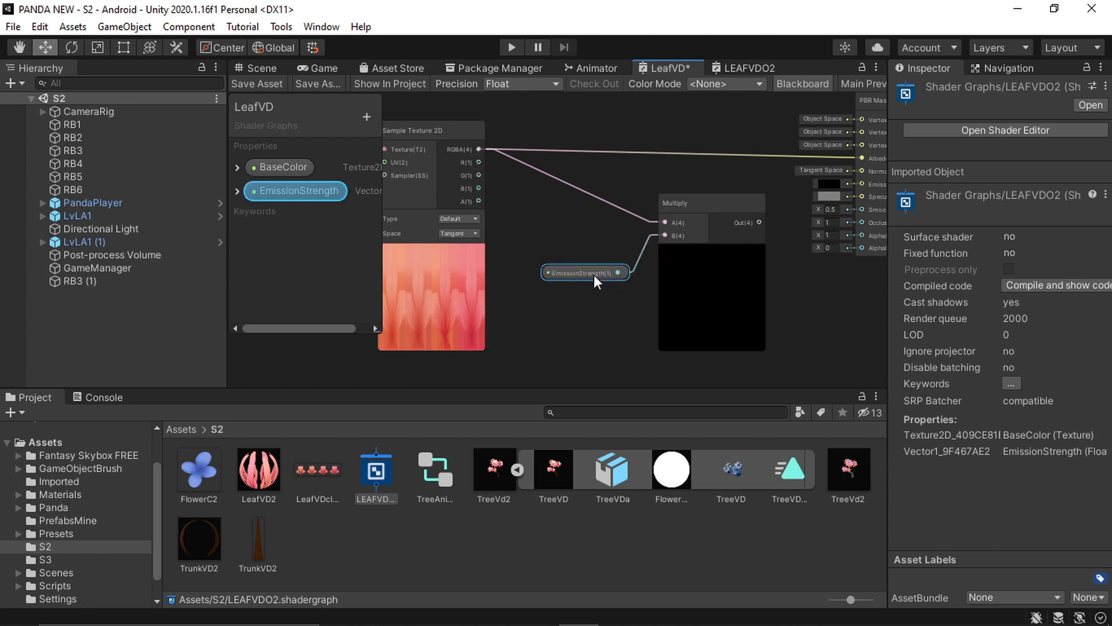
# Set the EmissionStrength property's default value to 1.1
pyautogui.click(237, 191)
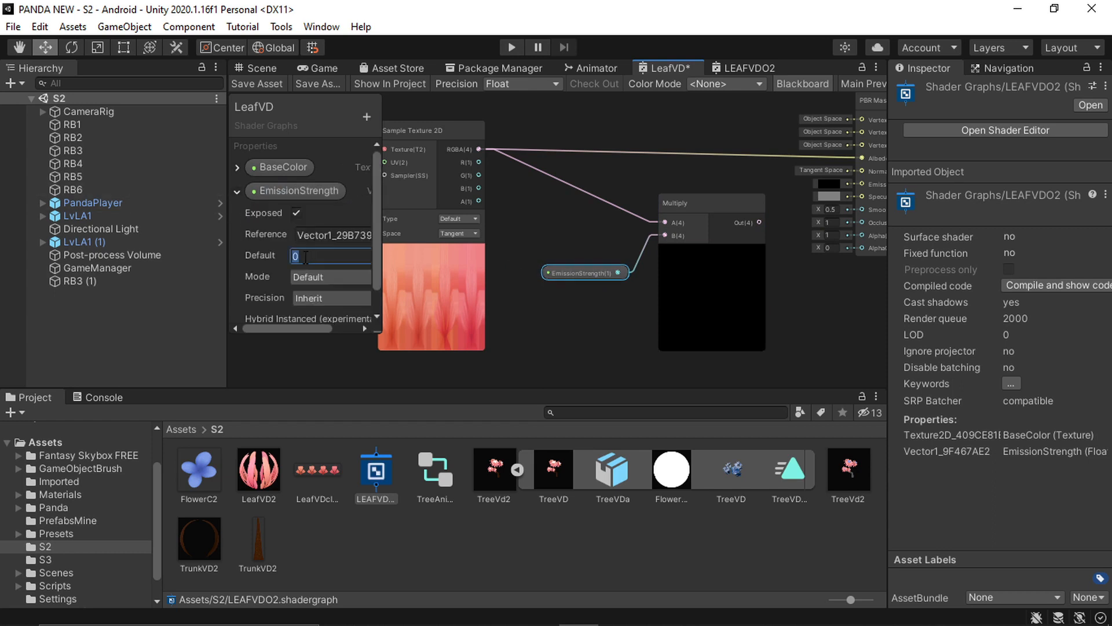
pyautogui.write('1')
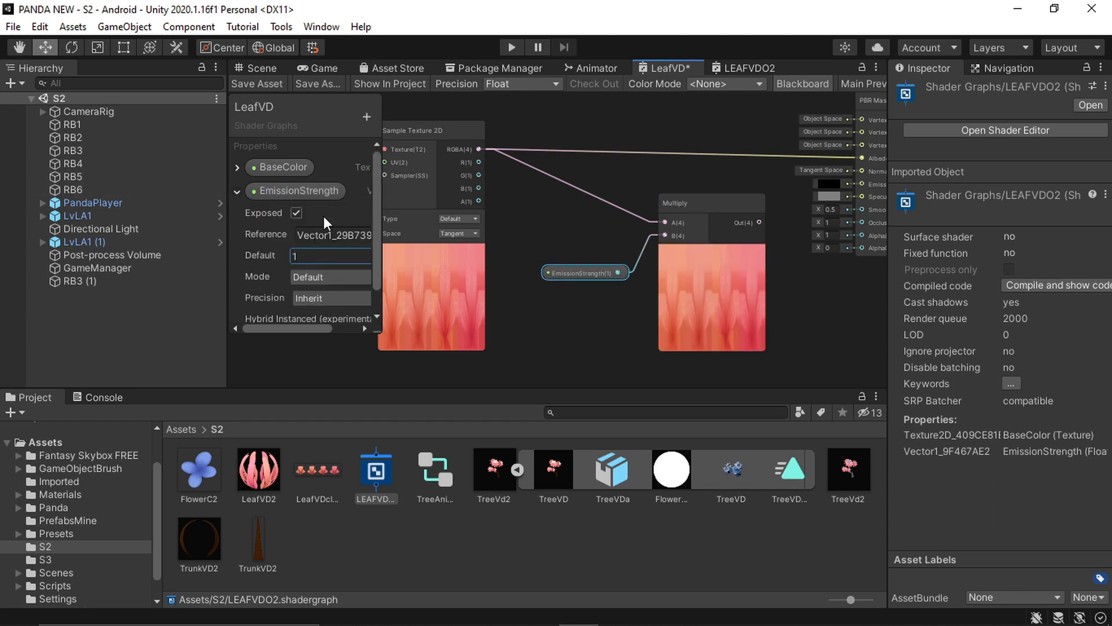
pyautogui.click(322, 256)
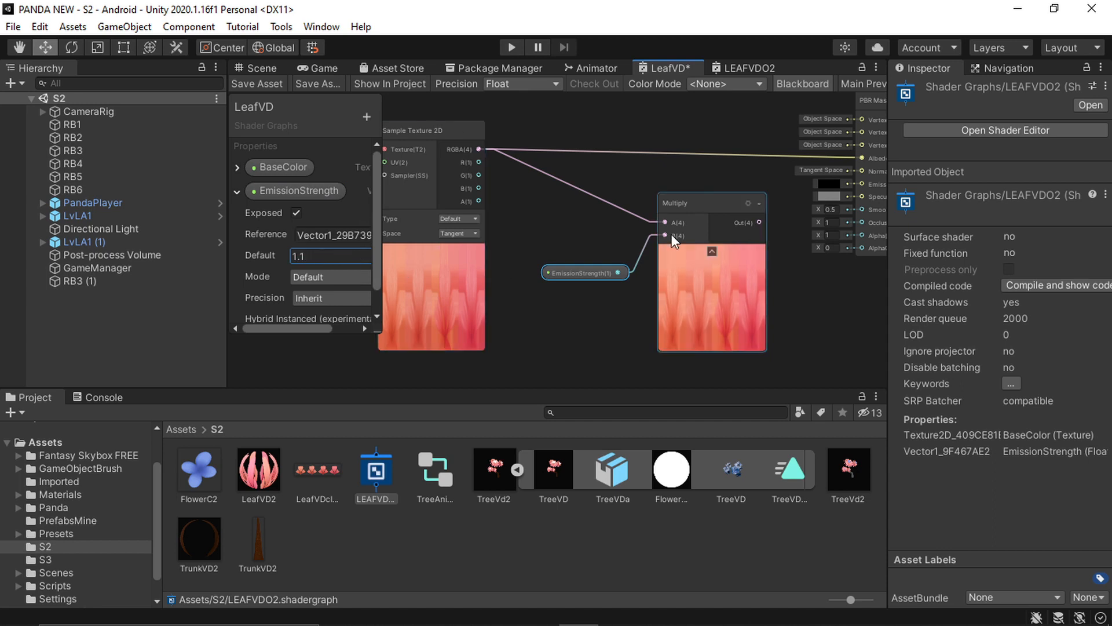
# Connect the Multiply node's output to the PBR Master's Emission input and save the LeafVD graph asset
pyautogui.moveTo(640, 281); pyautogui.dragTo(495, 304, button='middle')
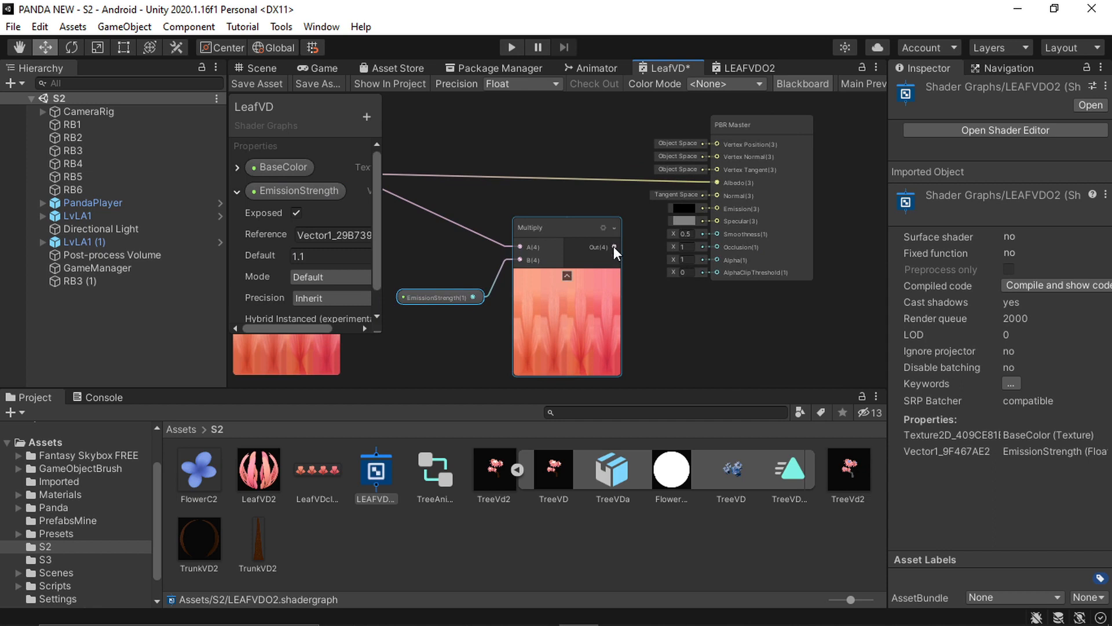
pyautogui.moveTo(613, 246); pyautogui.dragTo(718, 207)
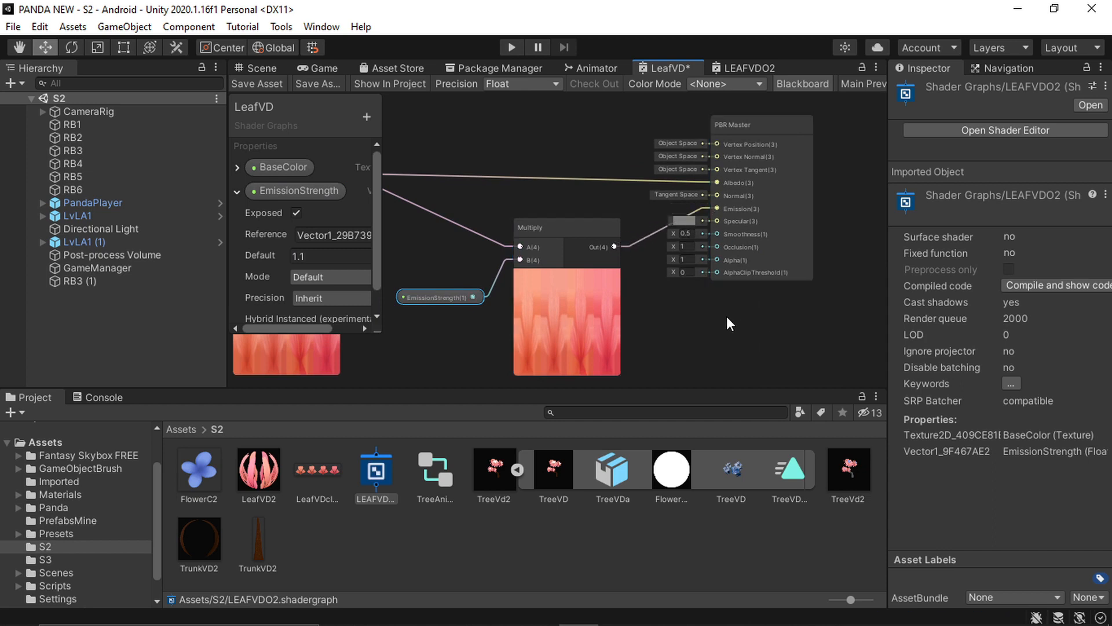
pyautogui.scroll(3, 699, 300)
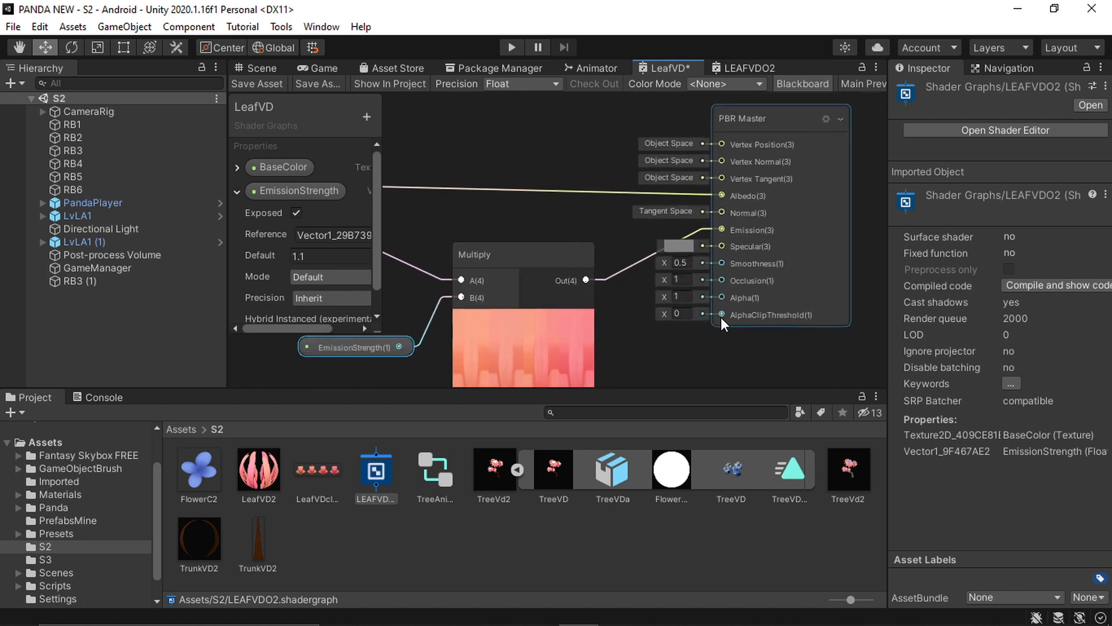
pyautogui.scroll(-2, 718, 307)
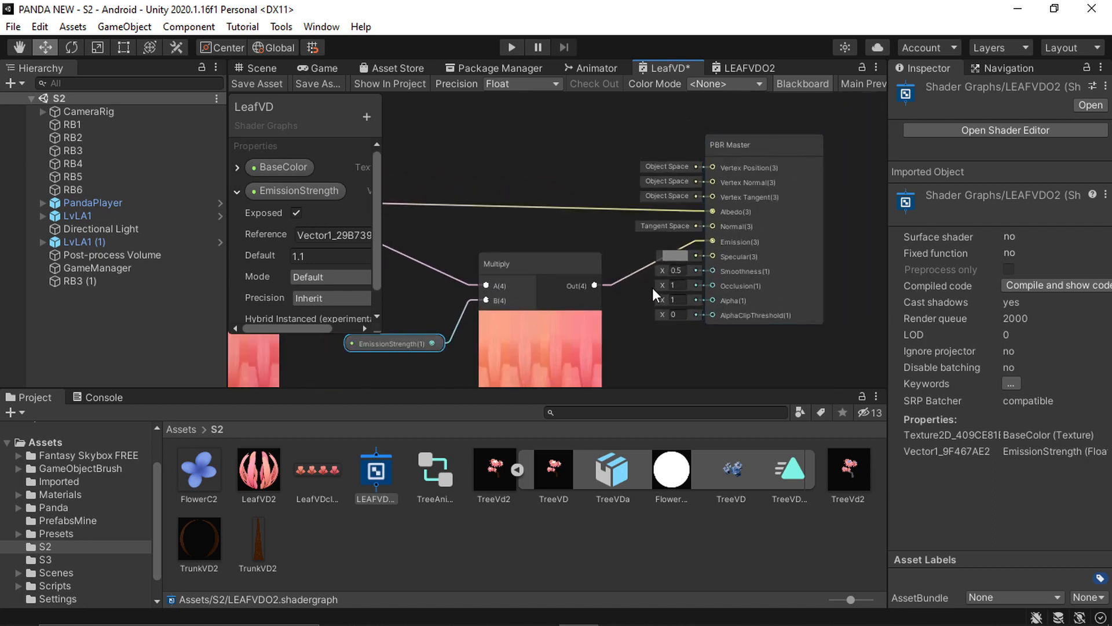
pyautogui.scroll(-2, 652, 288)
pyautogui.moveTo(652, 289); pyautogui.dragTo(727, 278, button='middle')
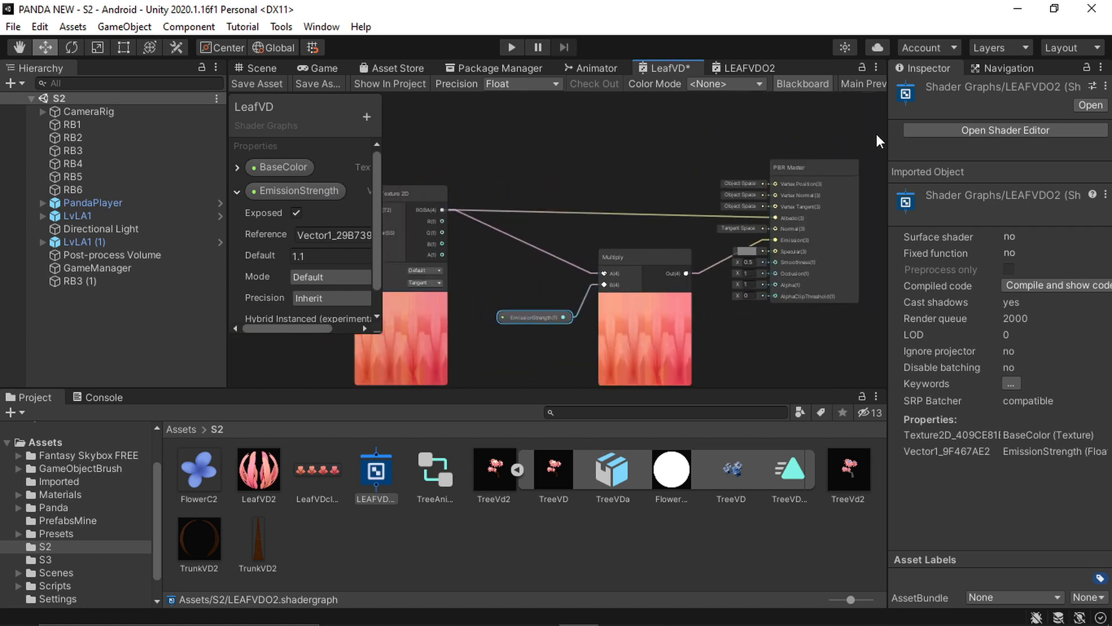
pyautogui.click(264, 84)
# Create a material from the LeafVD shader graph in the S3 folder, name it LEafVD, and check its properties
pyautogui.click(47, 559)
pyautogui.click(252, 471)
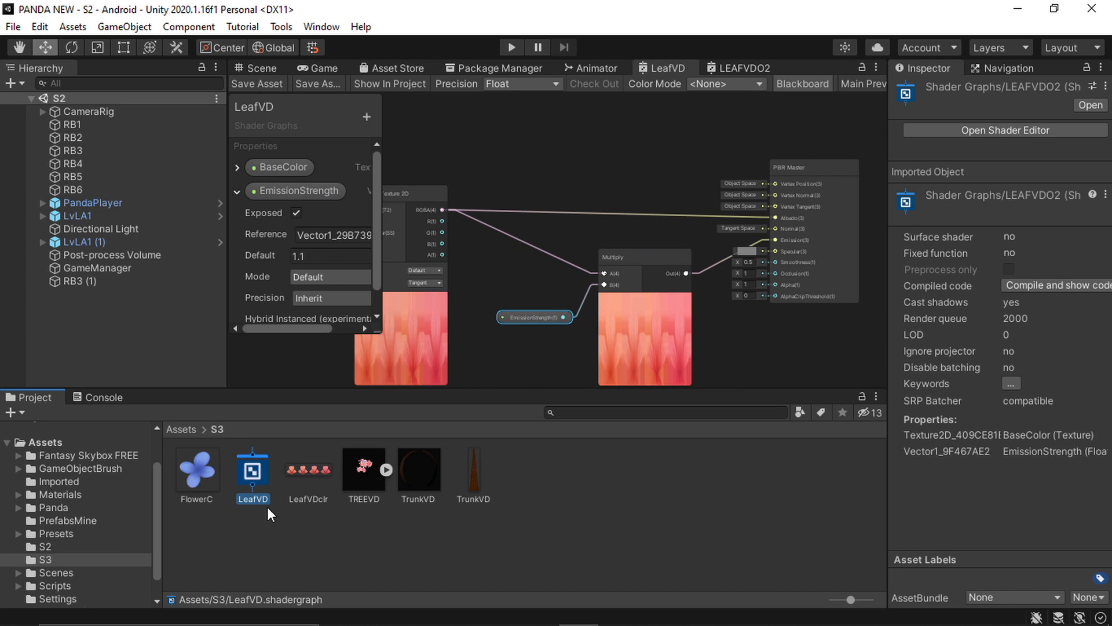
pyautogui.rightClick(252, 474)
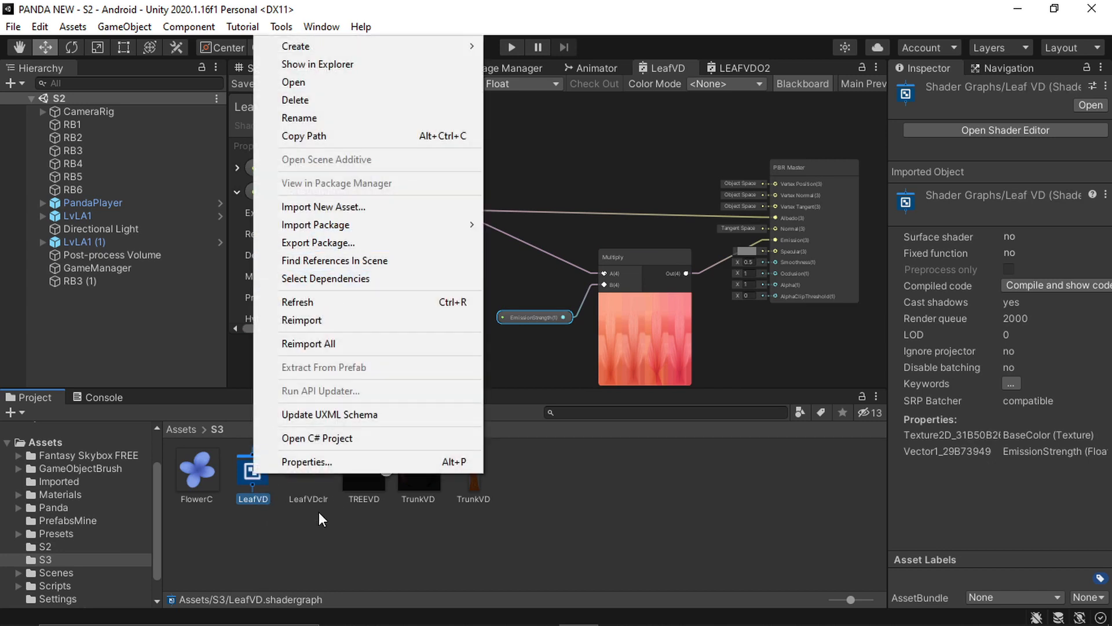
pyautogui.moveTo(391, 45)
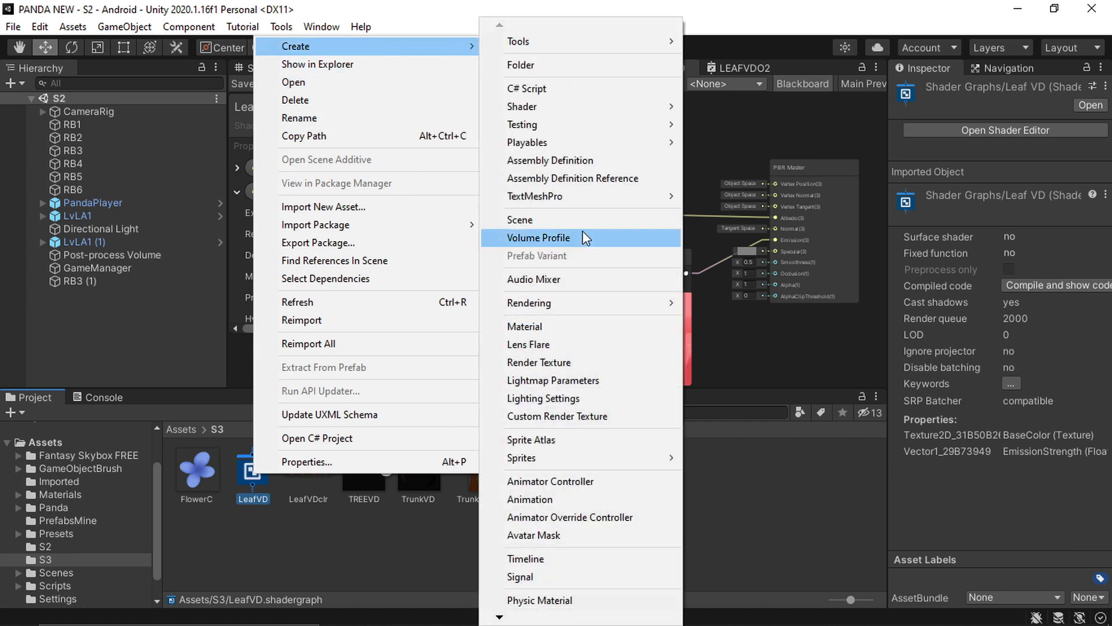
pyautogui.click(564, 327)
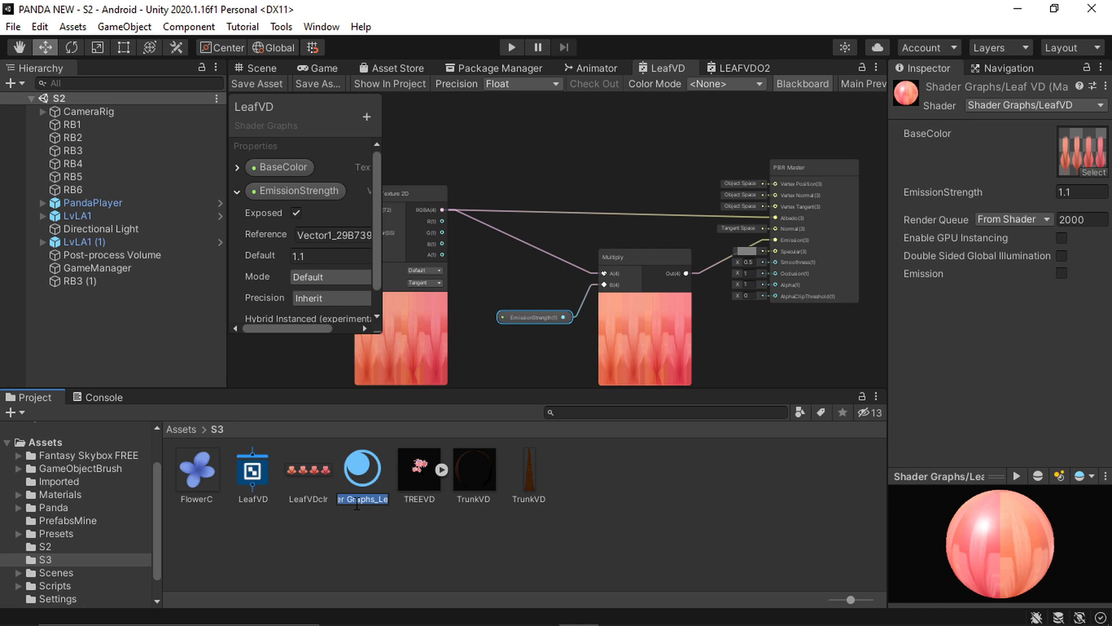
pyautogui.write('LEafVD')
pyautogui.press('Return')
pyautogui.click(364, 546)
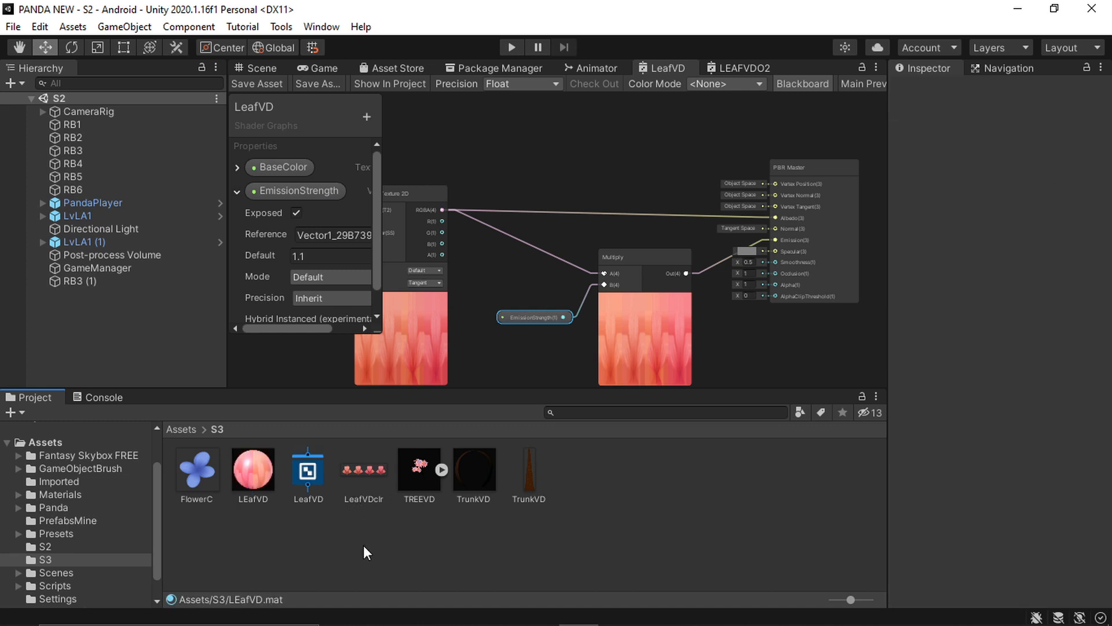
pyautogui.click(254, 475)
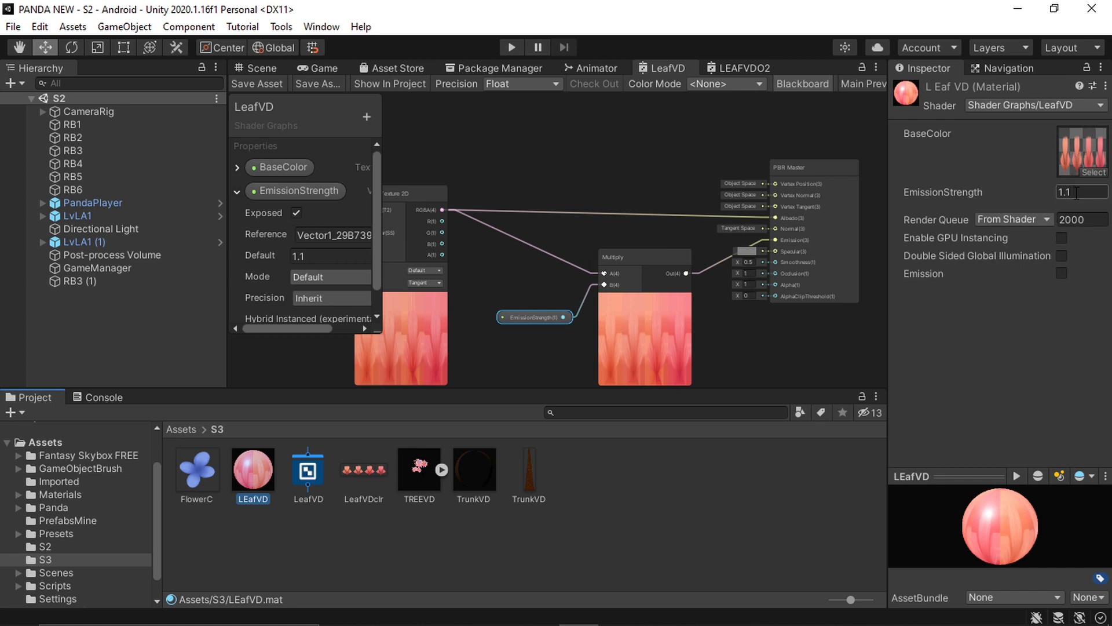
pyautogui.click(638, 526)
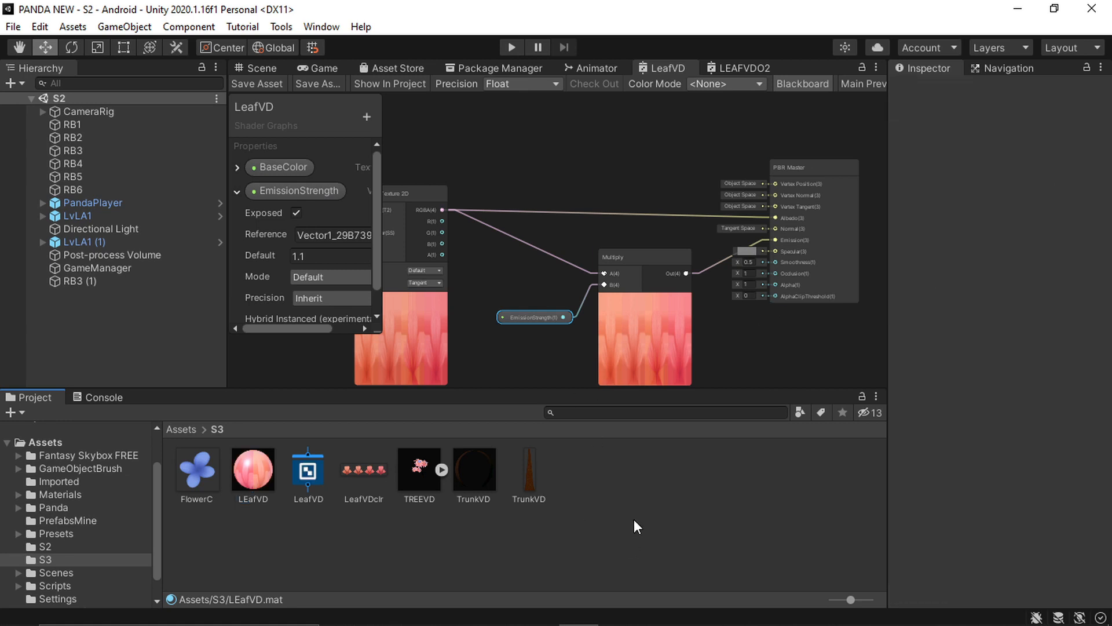
# Move the BaseColor node slightly closer to the Sample Texture 2D node
pyautogui.scroll(-4, 596, 266)
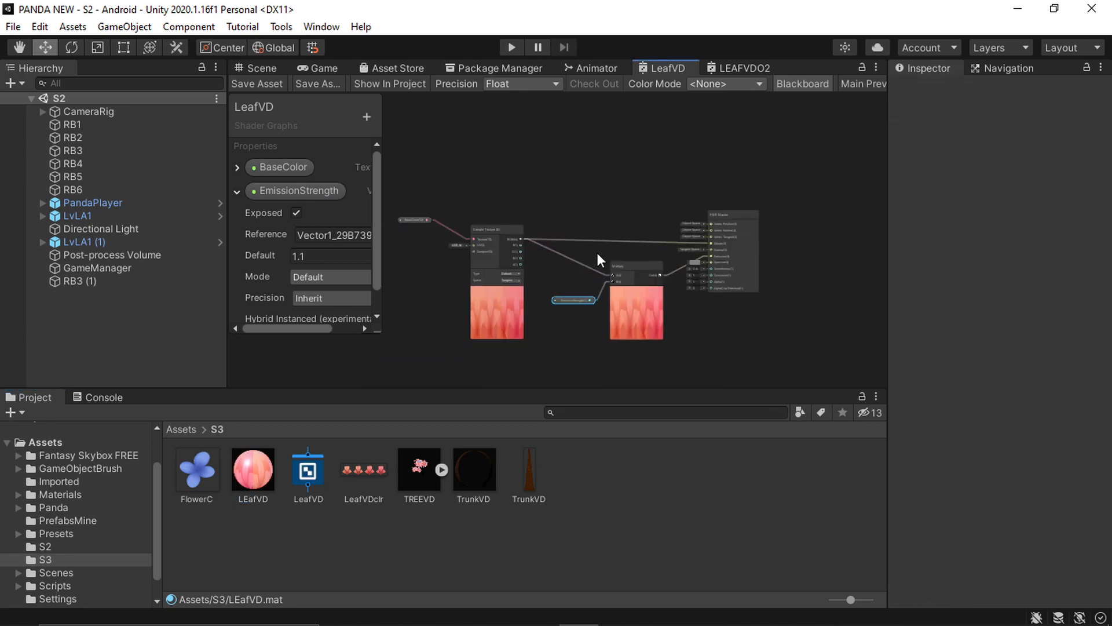
pyautogui.scroll(2, 594, 263)
pyautogui.moveTo(391, 228); pyautogui.dragTo(405, 228)
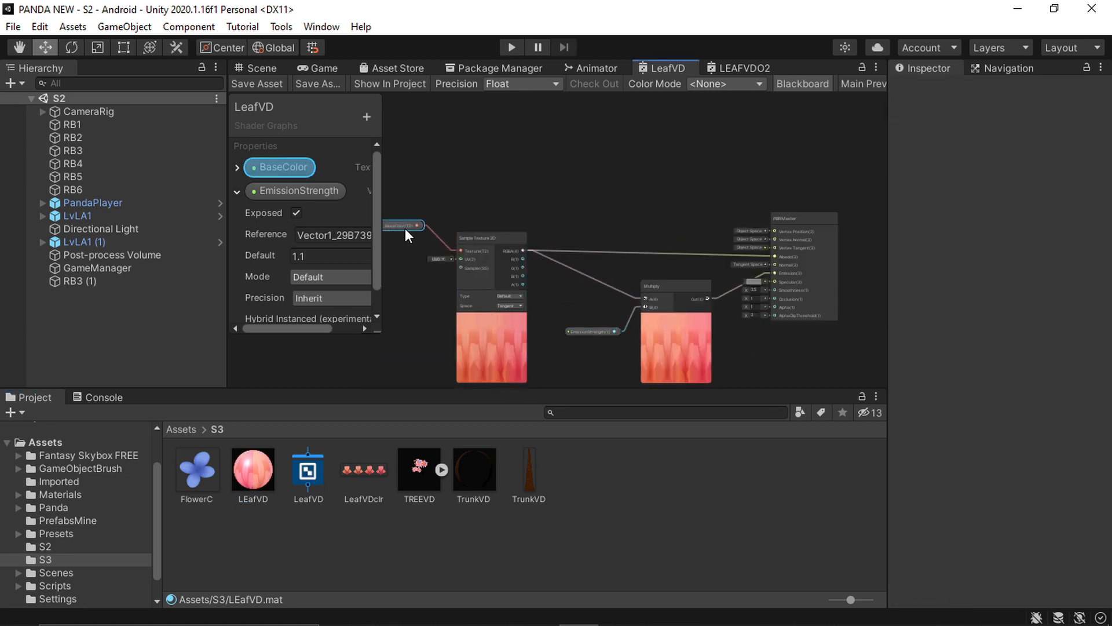
pyautogui.moveTo(517, 210); pyautogui.dragTo(540, 212, button='middle')
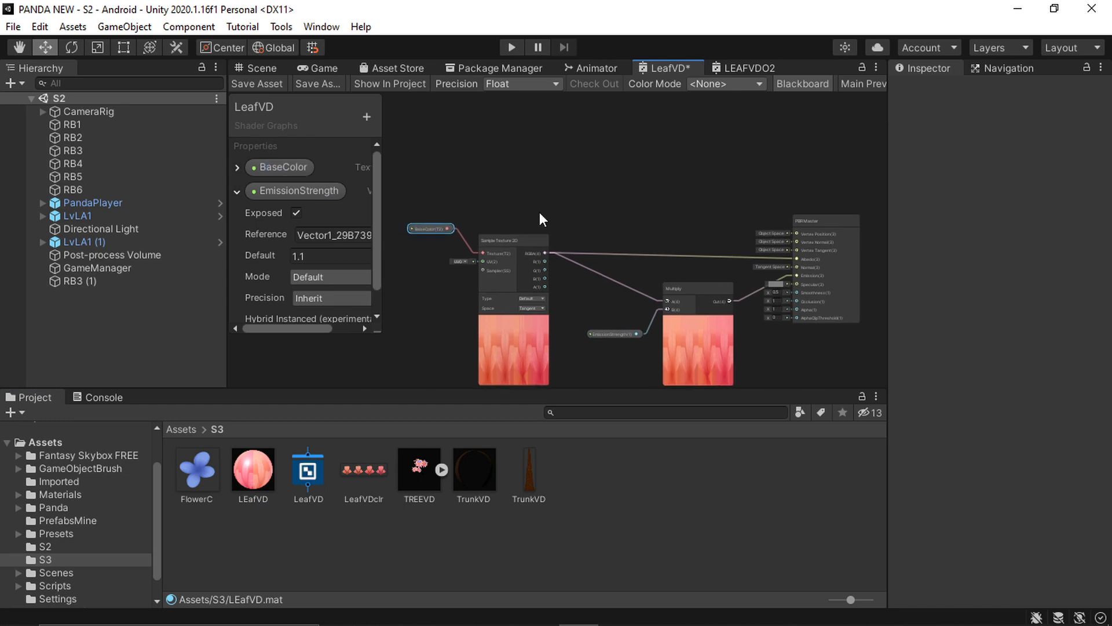
# Return to the scene view, bring up the TREEVD model's material import settings and expand its sub-assets in the S3 folder
pyautogui.click(260, 68)
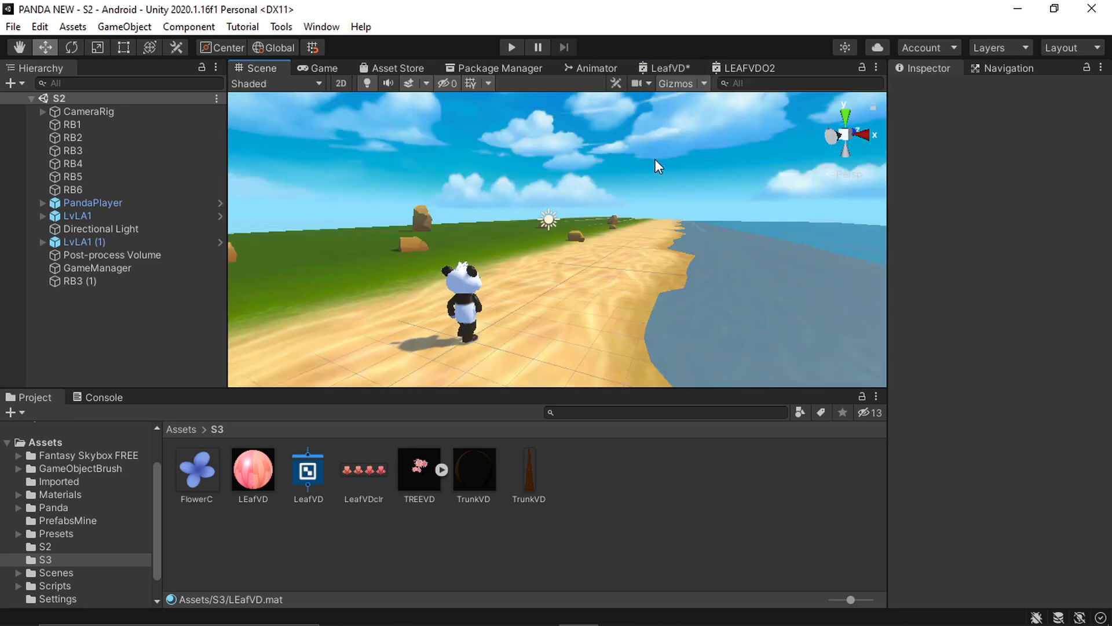
pyautogui.moveTo(654, 159); pyautogui.dragTo(606, 180, button='right')
pyautogui.moveTo(606, 179); pyautogui.dragTo(555, 153, button='middle')
pyautogui.scroll(-3, 600, 193)
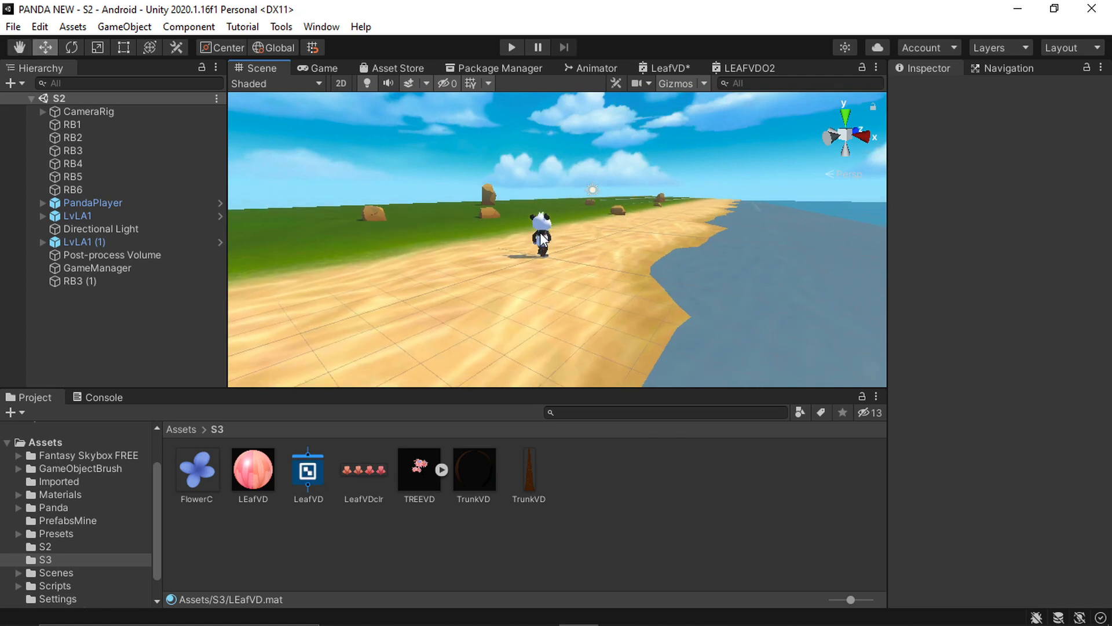
pyautogui.moveTo(468, 225); pyautogui.dragTo(508, 258, button='middle')
pyautogui.click(426, 471)
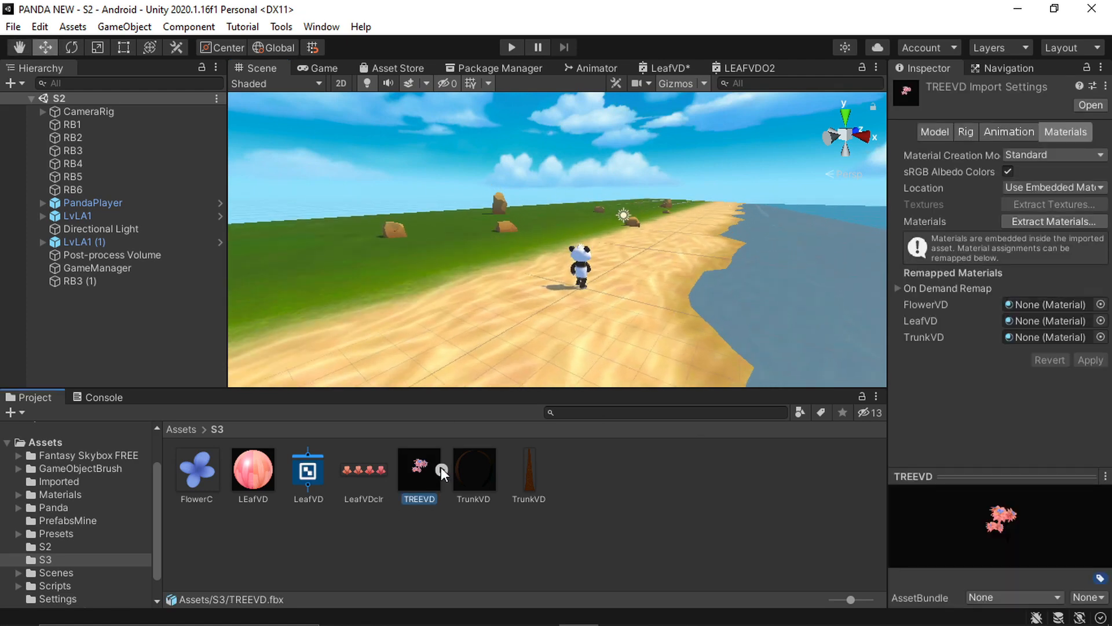
pyautogui.click(442, 469)
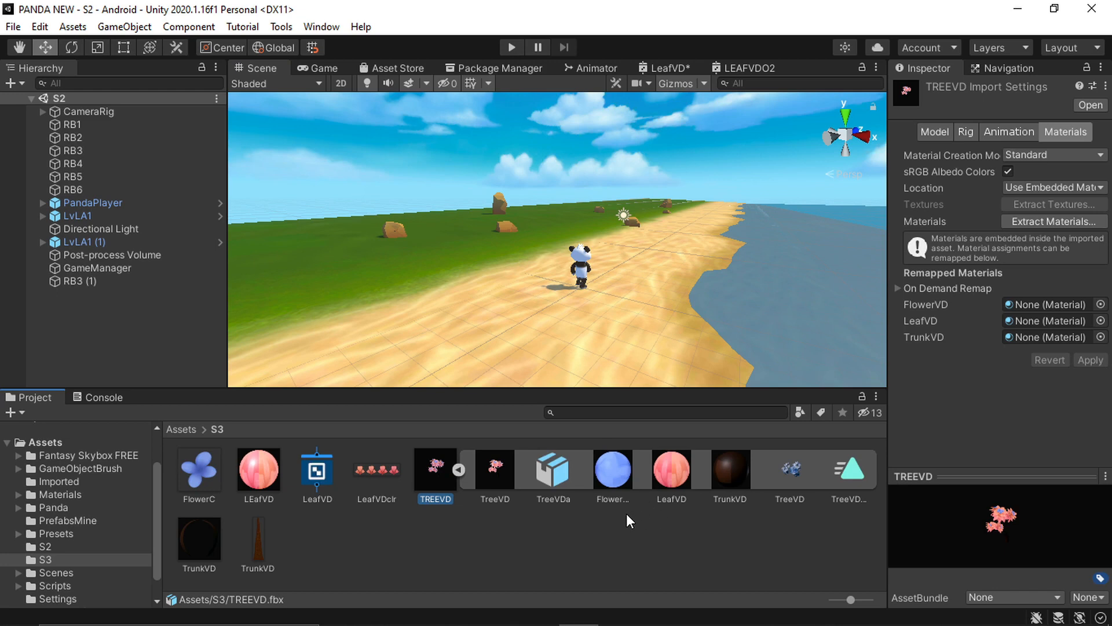
pyautogui.moveTo(887, 318); pyautogui.dragTo(835, 323)
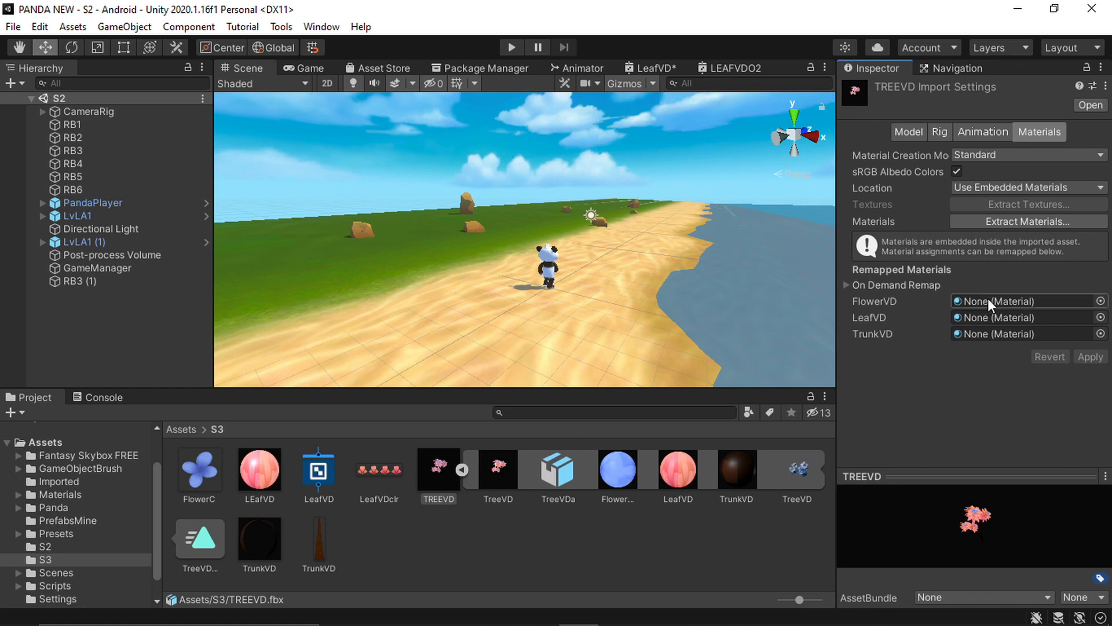
# Remap TREEVD's TrunkVD slot to the TrunkVD material and its LeafVD slot to the LEafVD material, and apply the import settings
pyautogui.click(257, 543)
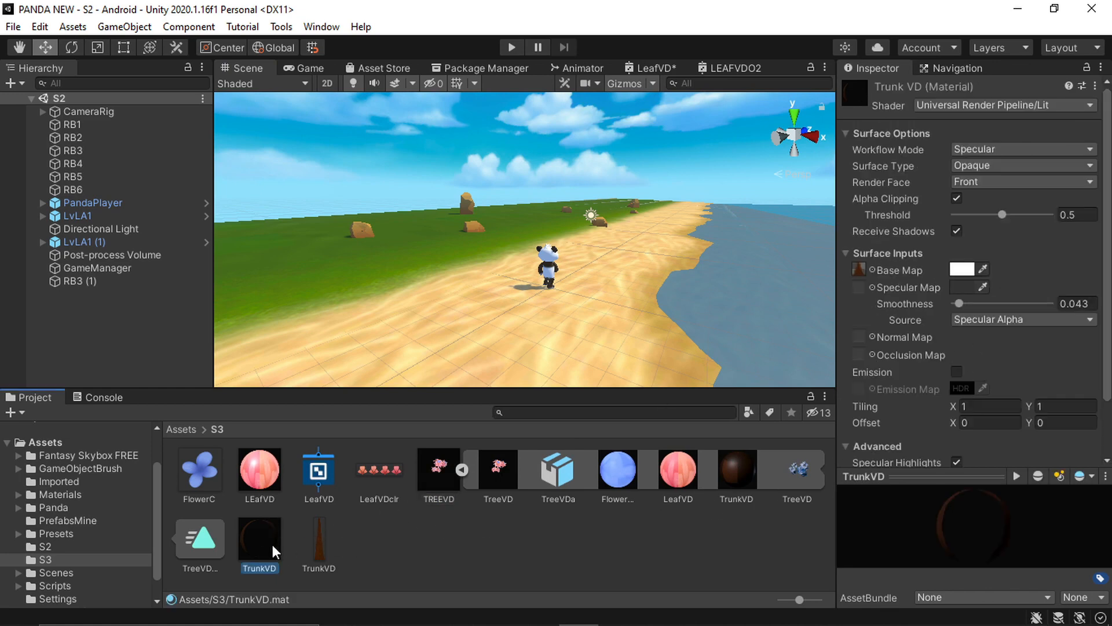
pyautogui.click(447, 464)
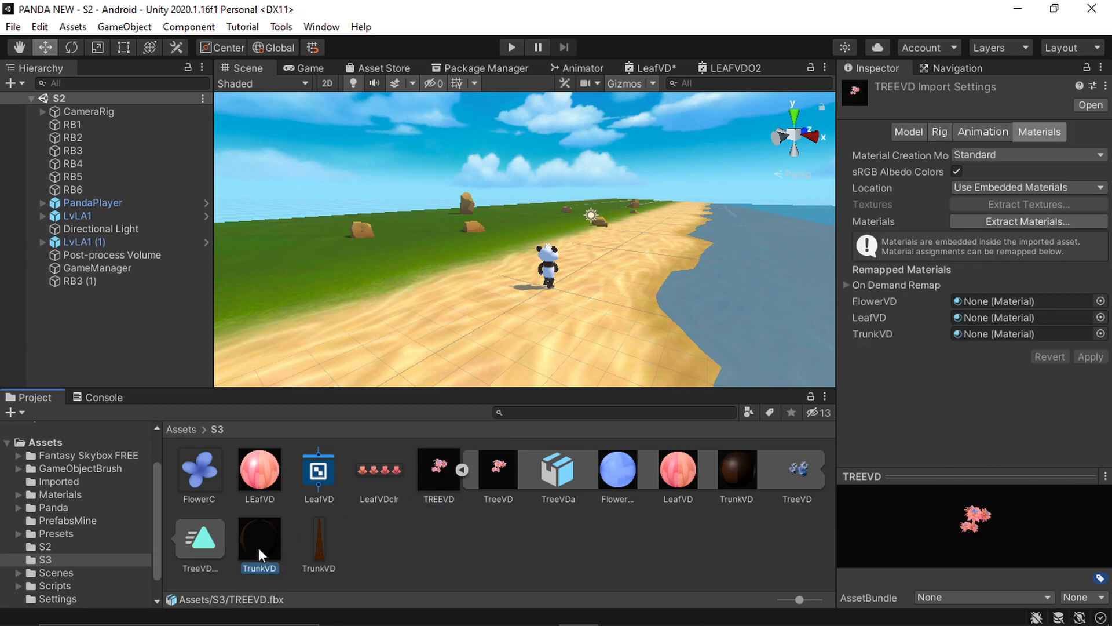
pyautogui.moveTo(258, 547); pyautogui.dragTo(1009, 339)
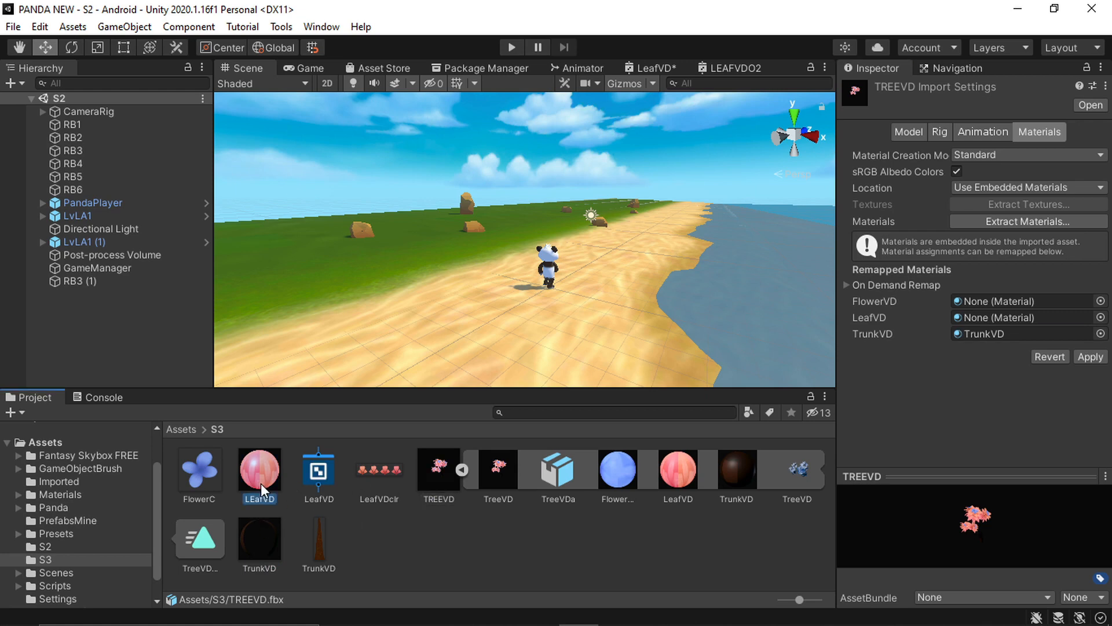
pyautogui.moveTo(261, 483); pyautogui.dragTo(987, 318)
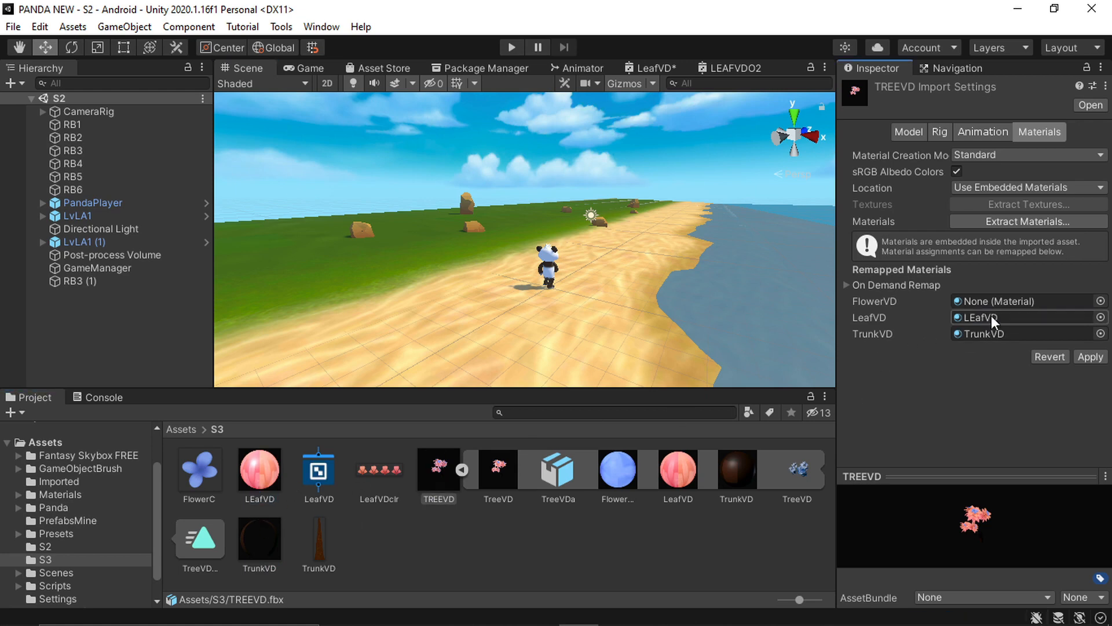
pyautogui.click(1091, 357)
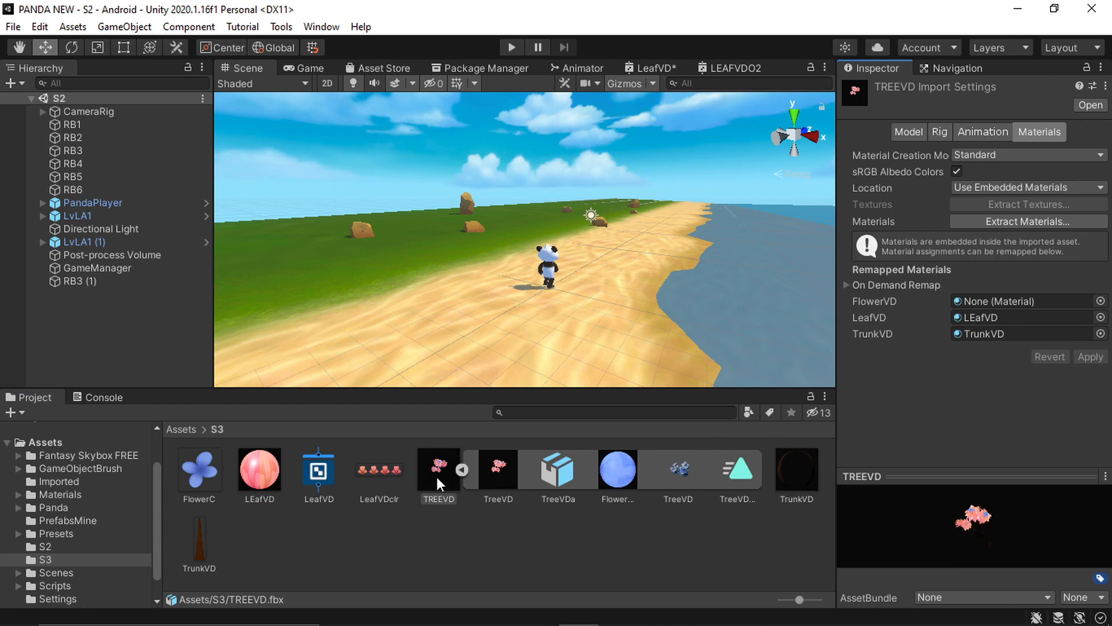
# Place the TREEVD model in the S2 scene near the panda and move it along the edge of the beach, away from the panda
pyautogui.moveTo(437, 478); pyautogui.dragTo(500, 249)
pyautogui.moveTo(499, 249); pyautogui.dragTo(508, 288, button='middle')
pyautogui.keyDown('alt'); pyautogui.moveTo(508, 288); pyautogui.dragTo(415, 288); pyautogui.keyUp('alt')
pyautogui.keyDown('alt'); pyautogui.moveTo(556, 295); pyautogui.dragTo(472, 283); pyautogui.keyUp('alt')
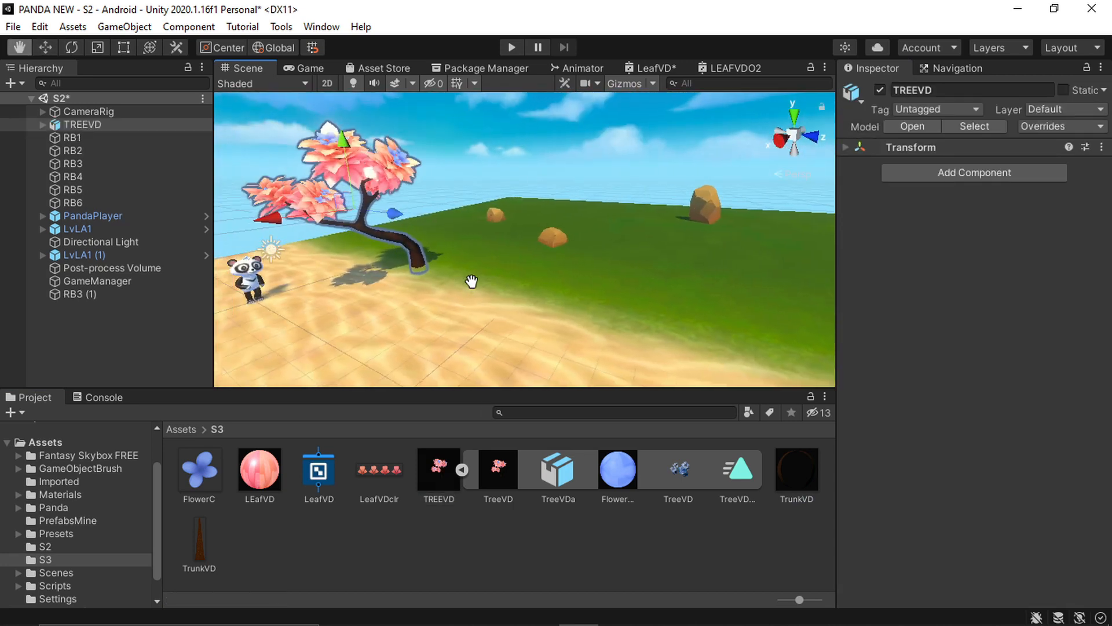
pyautogui.moveTo(472, 284); pyautogui.dragTo(499, 287, button='middle')
pyautogui.moveTo(435, 228); pyautogui.dragTo(582, 256)
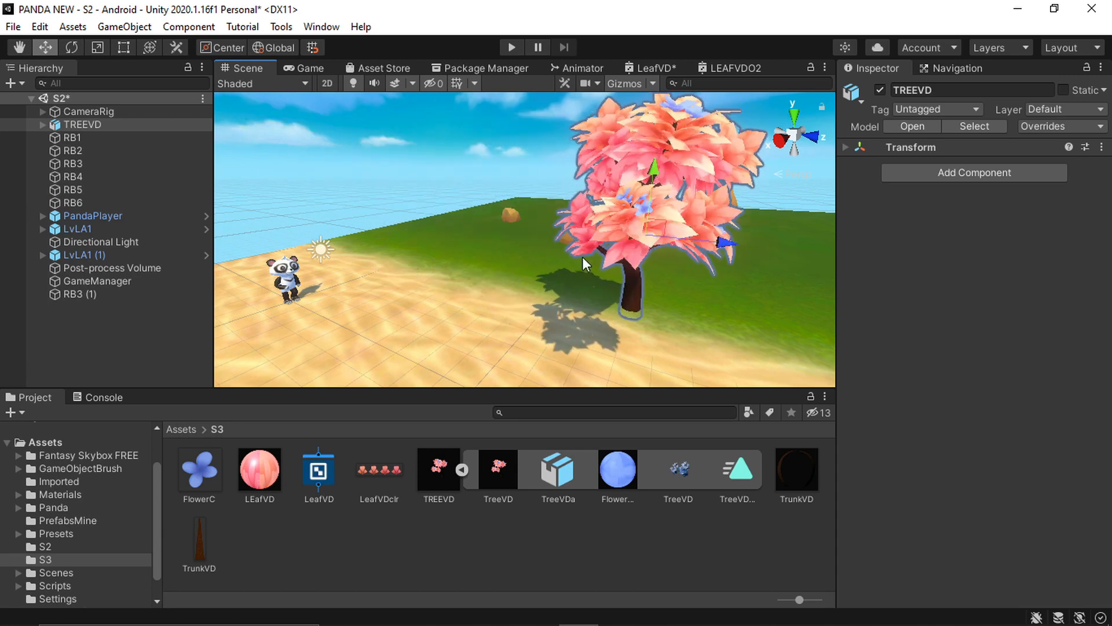
# Rotate the TREEVD tree about its vertical axis so its canopy leans towards the sand, and save the S2 scene
pyautogui.press('e')
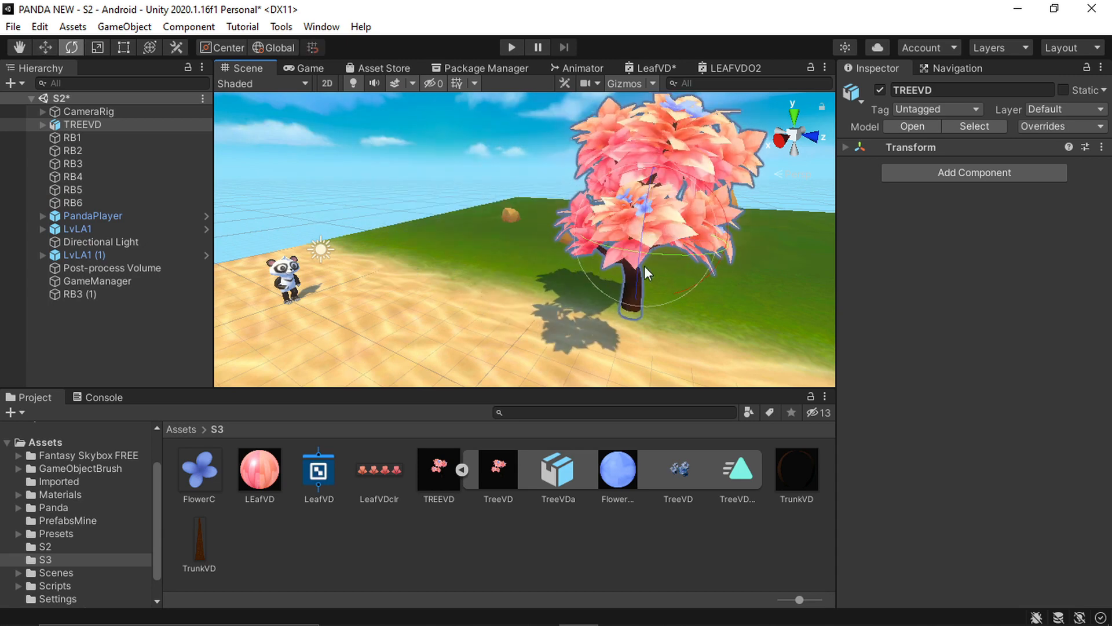
pyautogui.moveTo(690, 253); pyautogui.dragTo(532, 246)
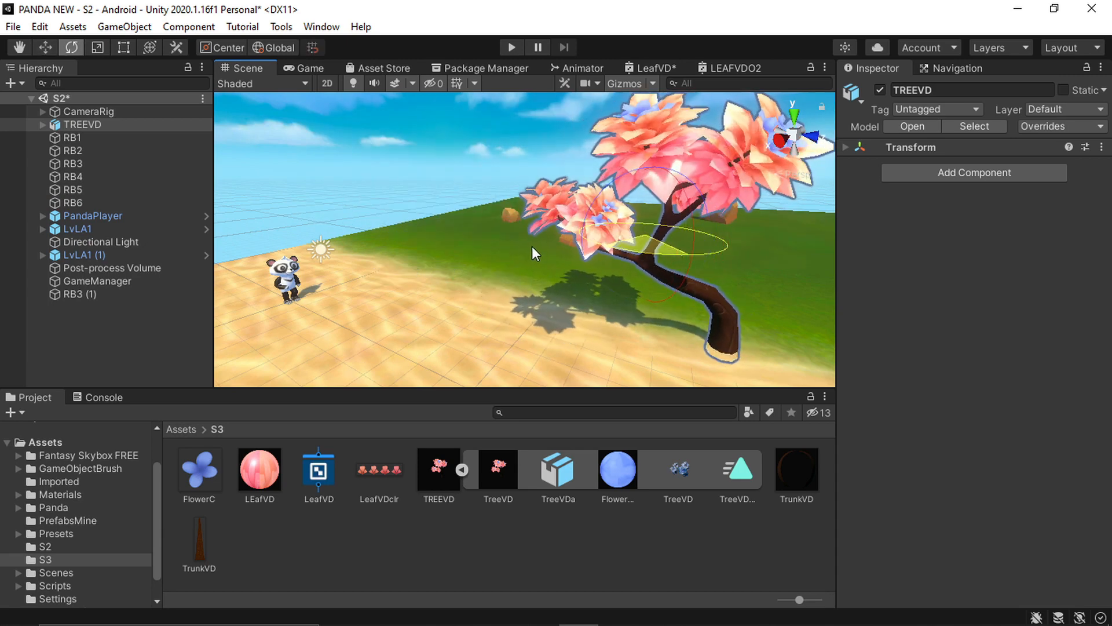
pyautogui.moveTo(774, 313); pyautogui.dragTo(600, 307, button='middle')
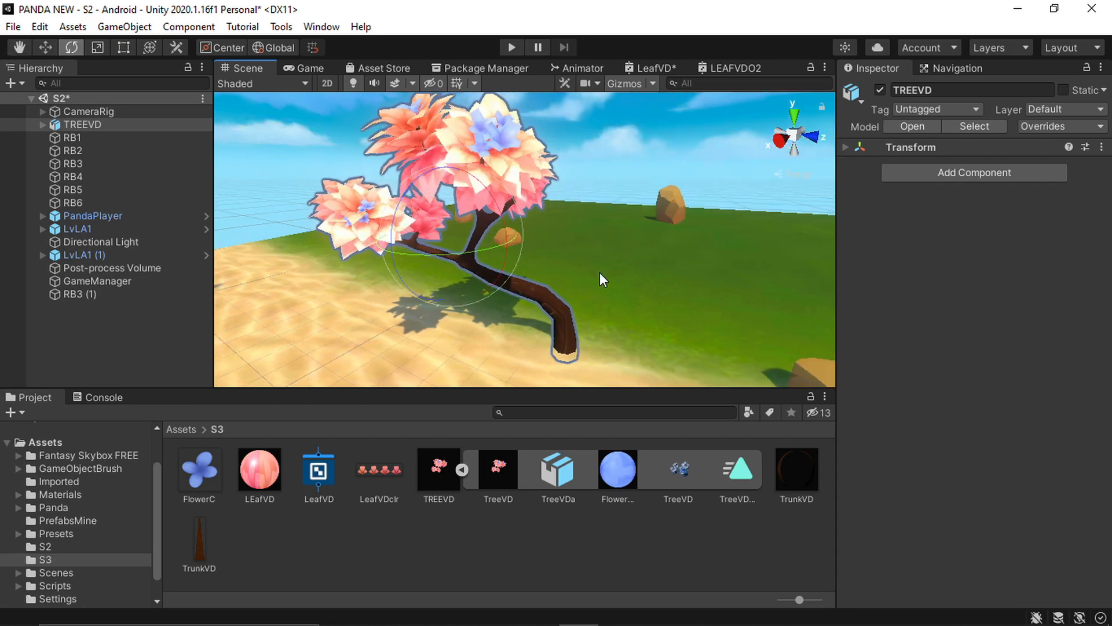
pyautogui.click(614, 148)
pyautogui.keyDown('alt'); pyautogui.moveTo(478, 176); pyautogui.dragTo(533, 246); pyautogui.keyUp('alt')
pyautogui.keyDown('alt'); pyautogui.moveTo(533, 247); pyautogui.dragTo(526, 192, button='right'); pyautogui.keyUp('alt')
pyautogui.hotkey('ctrl', 's')
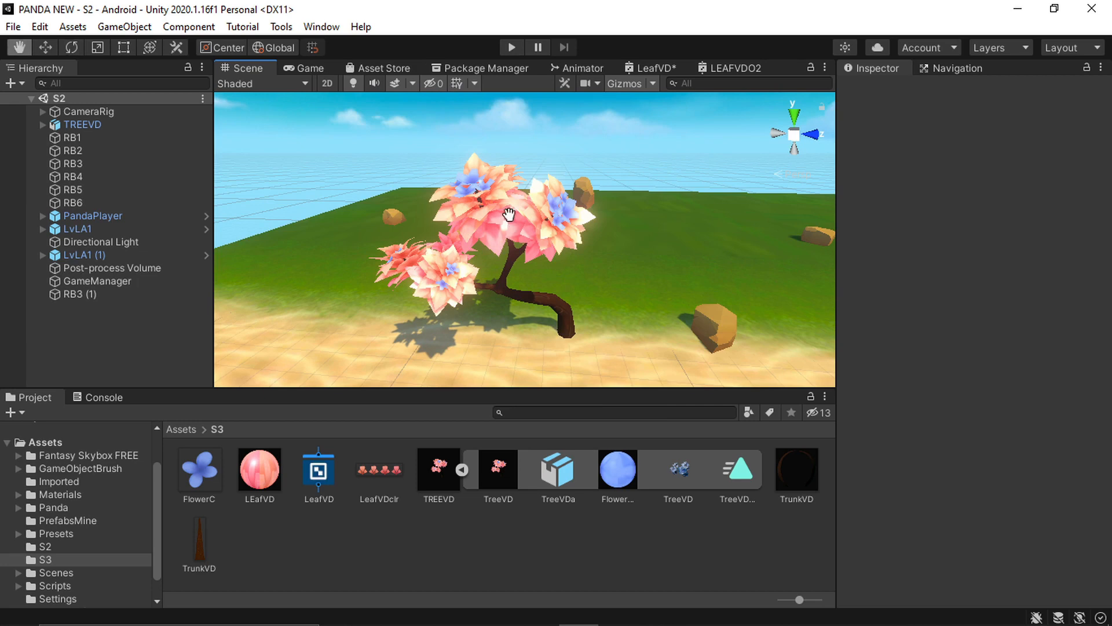
# Examine the placed tree's leaves, flowers and trunk in the scene from several angles and distances
pyautogui.keyDown('alt'); pyautogui.moveTo(508, 212); pyautogui.dragTo(538, 230); pyautogui.keyUp('alt')
pyautogui.moveTo(538, 235); pyautogui.dragTo(537, 234, button='middle')
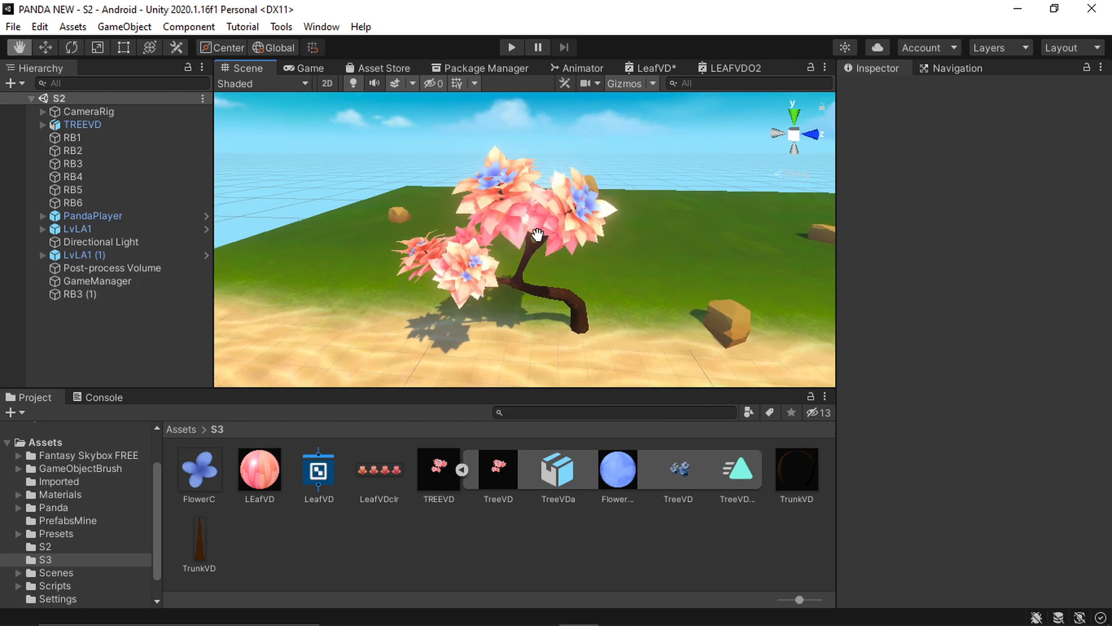
pyautogui.keyDown('alt'); pyautogui.moveTo(558, 275); pyautogui.dragTo(547, 272); pyautogui.keyUp('alt')
pyautogui.moveTo(546, 271); pyautogui.dragTo(530, 271, button='middle')
pyautogui.moveTo(457, 232); pyautogui.dragTo(480, 233, button='middle')
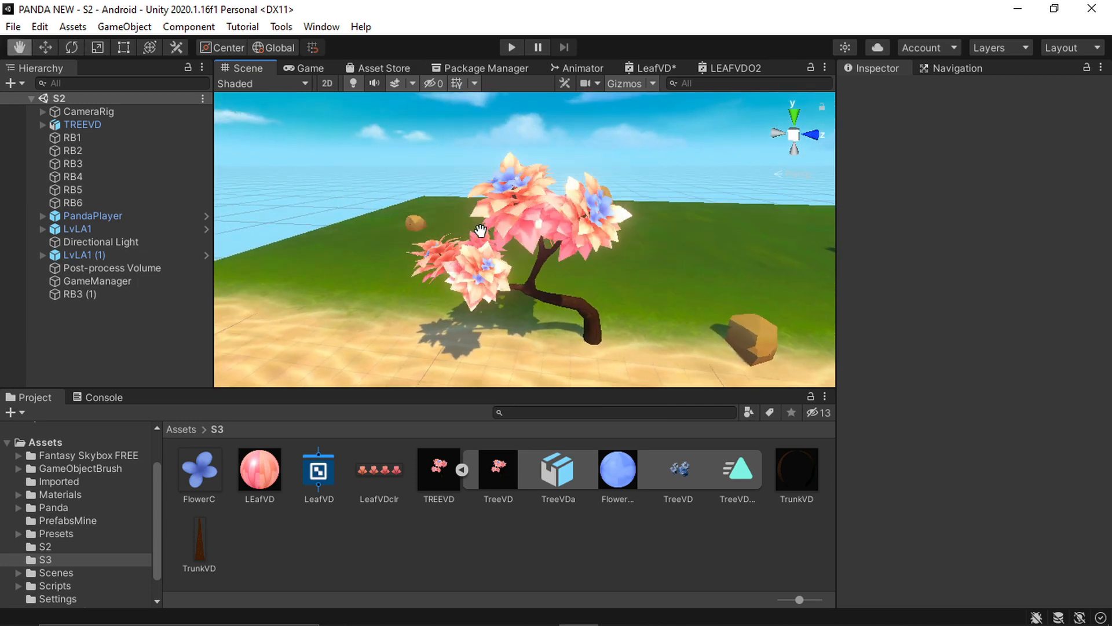
pyautogui.moveTo(573, 259); pyautogui.dragTo(561, 259, button='middle')
pyautogui.scroll(4, 466, 235)
pyautogui.moveTo(466, 235); pyautogui.dragTo(533, 231, button='middle')
pyautogui.scroll(-5, 482, 204)
pyautogui.scroll(3, 510, 269)
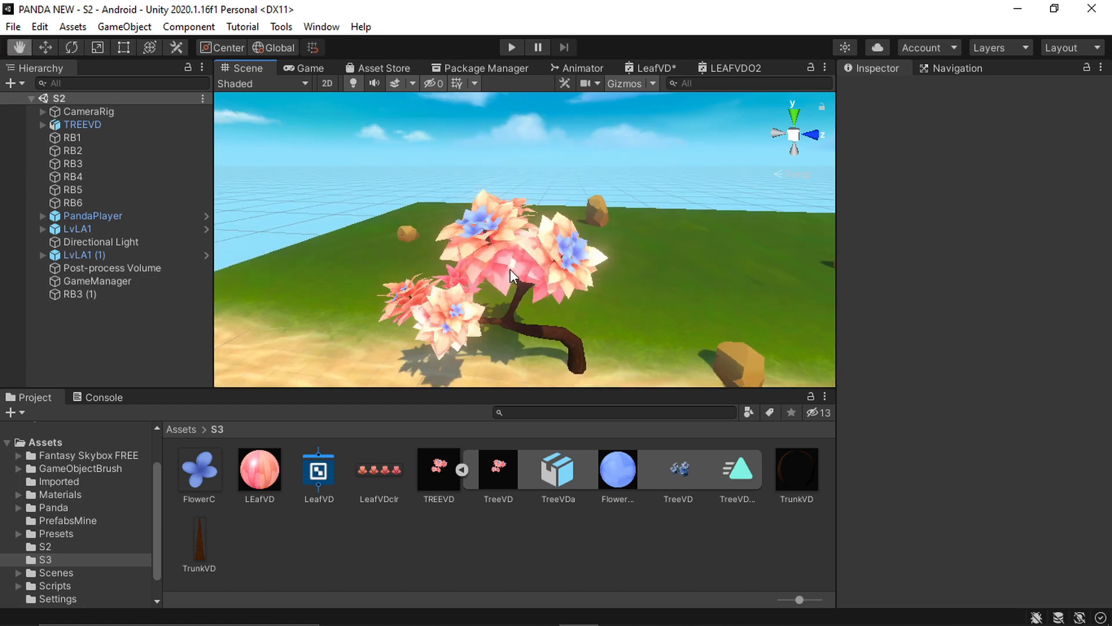
pyautogui.moveTo(510, 268); pyautogui.dragTo(492, 254, button='middle')
pyautogui.click(486, 239)
pyautogui.keyDown('alt'); pyautogui.moveTo(484, 196); pyautogui.dragTo(499, 233); pyautogui.keyUp('alt')
pyautogui.click(571, 131)
pyautogui.click(490, 289)
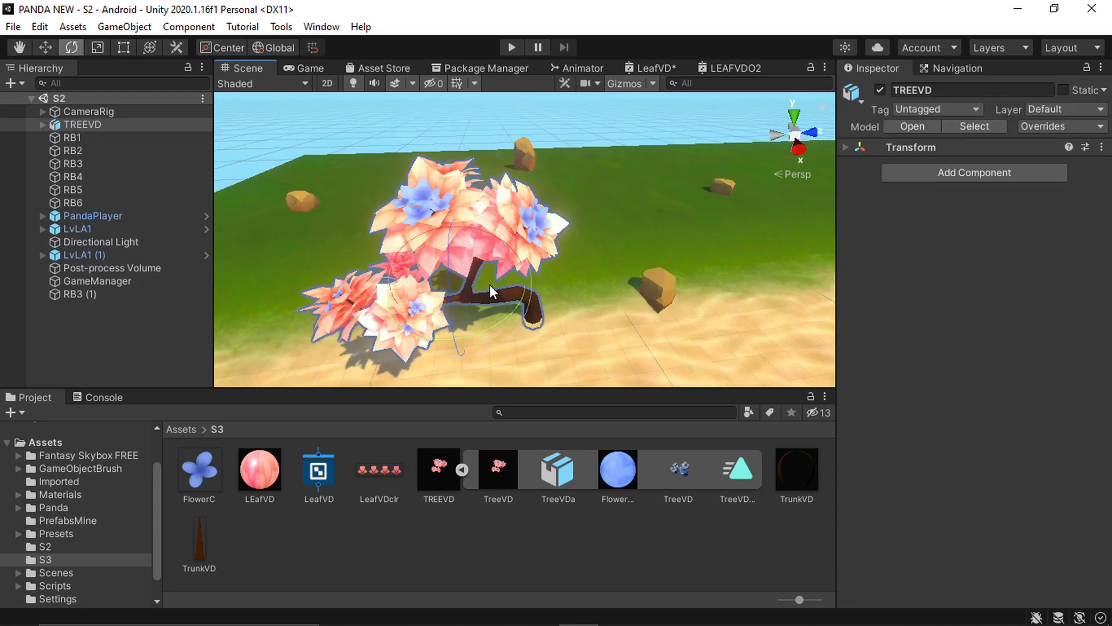
pyautogui.moveTo(488, 294); pyautogui.dragTo(495, 297, button='middle')
pyautogui.moveTo(560, 309); pyautogui.dragTo(546, 288, button='right')
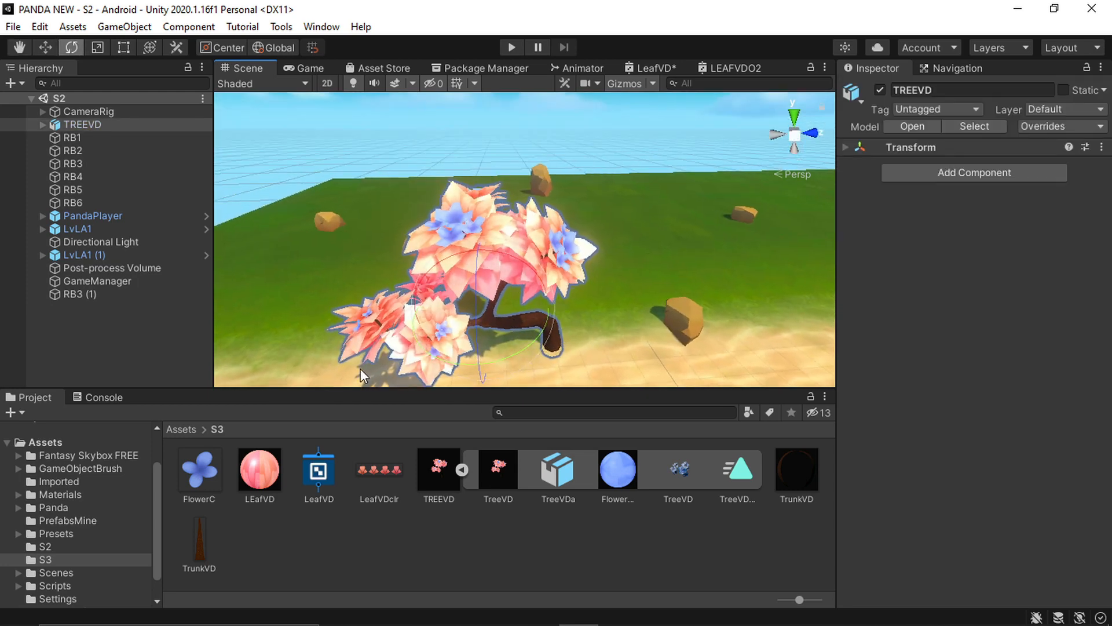
# Open the LeafVD shader graph and move the Multiply and EmissionStrength nodes lower, clear of the Sample Texture 2D to PBR Master connections
pyautogui.doubleClick(319, 469)
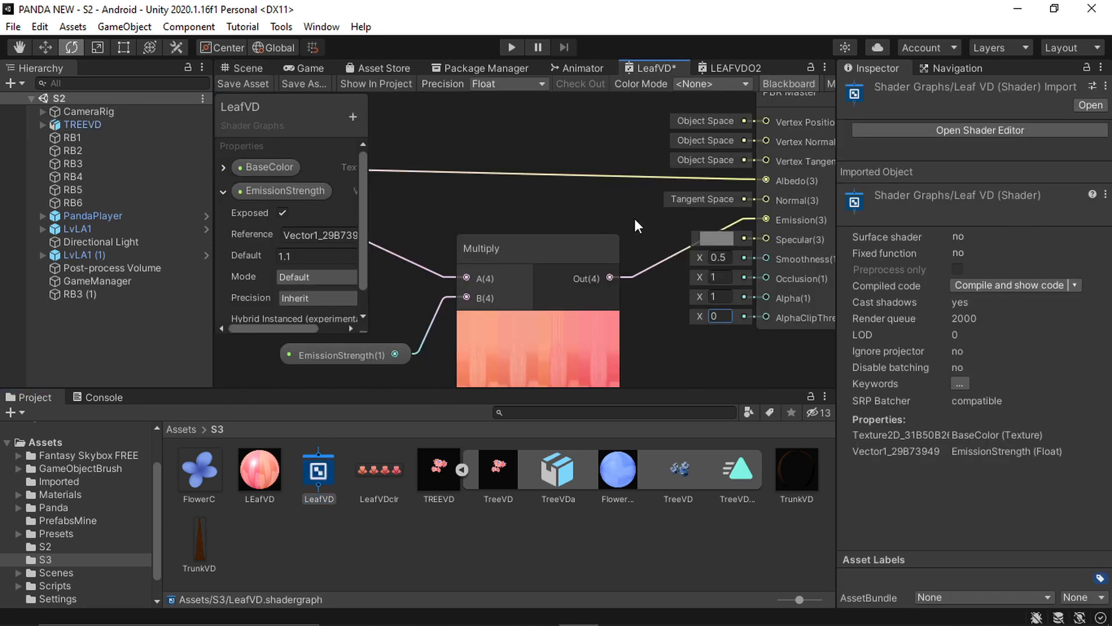
pyautogui.scroll(-3, 666, 322)
pyautogui.moveTo(515, 233); pyautogui.dragTo(668, 249, button='middle')
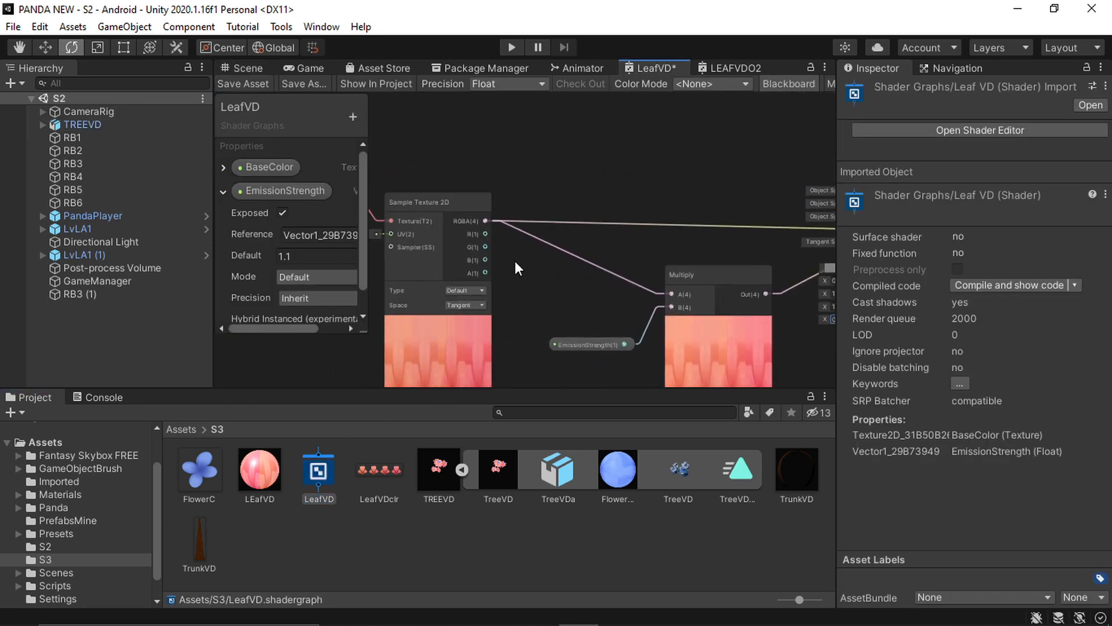
pyautogui.moveTo(515, 261); pyautogui.dragTo(530, 290, button='middle')
pyautogui.scroll(-2, 559, 290)
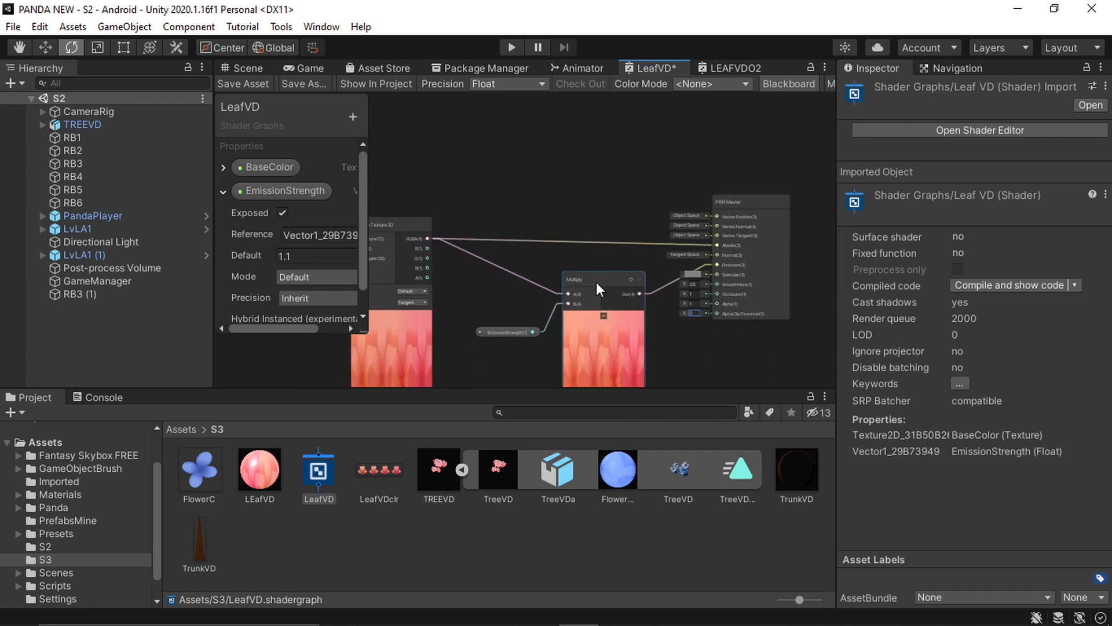
pyautogui.moveTo(600, 288); pyautogui.dragTo(594, 318)
pyautogui.moveTo(594, 318); pyautogui.dragTo(602, 258, button='middle')
pyautogui.click(508, 280)
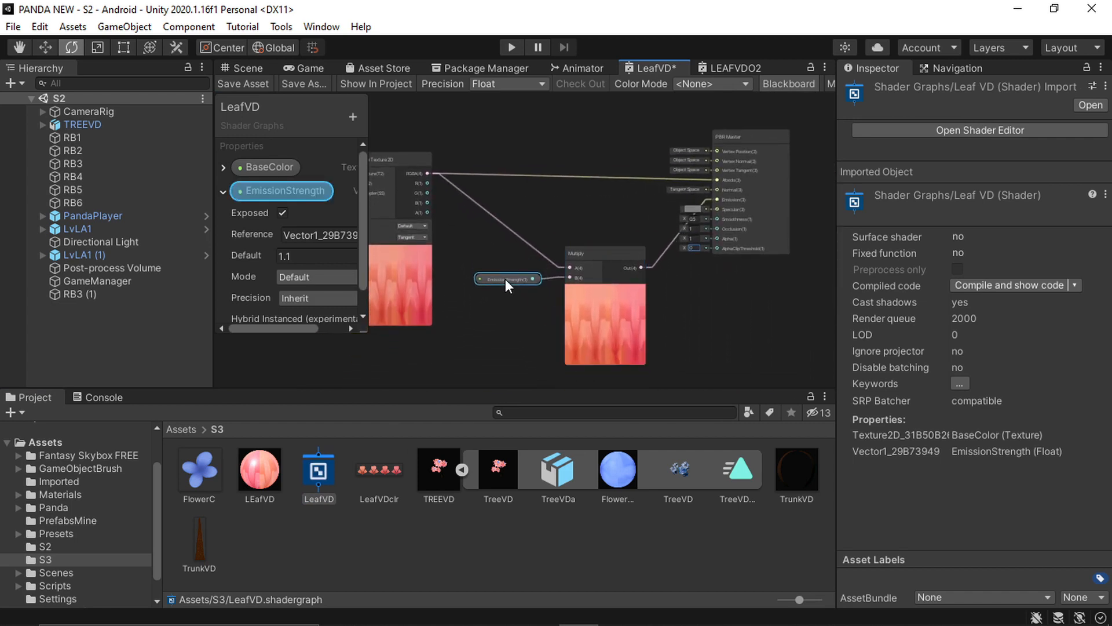
# Connect the Sample Texture 2D node's A output to the PBR Master's Alpha input
pyautogui.scroll(3, 580, 224)
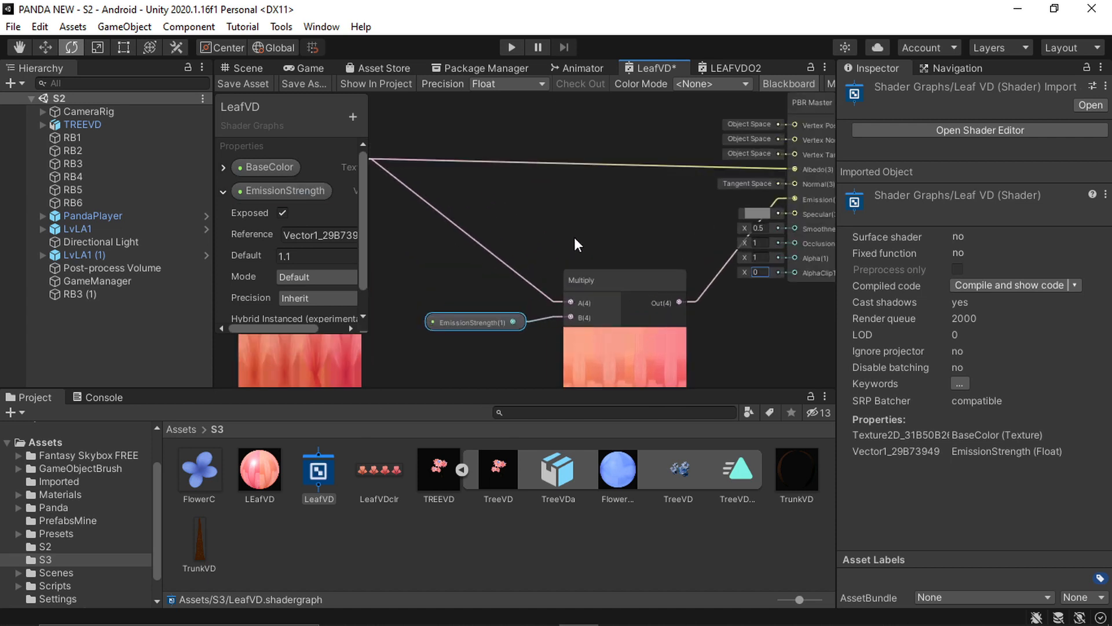
pyautogui.scroll(-1, 575, 237)
pyautogui.moveTo(575, 237); pyautogui.dragTo(592, 242, button='middle')
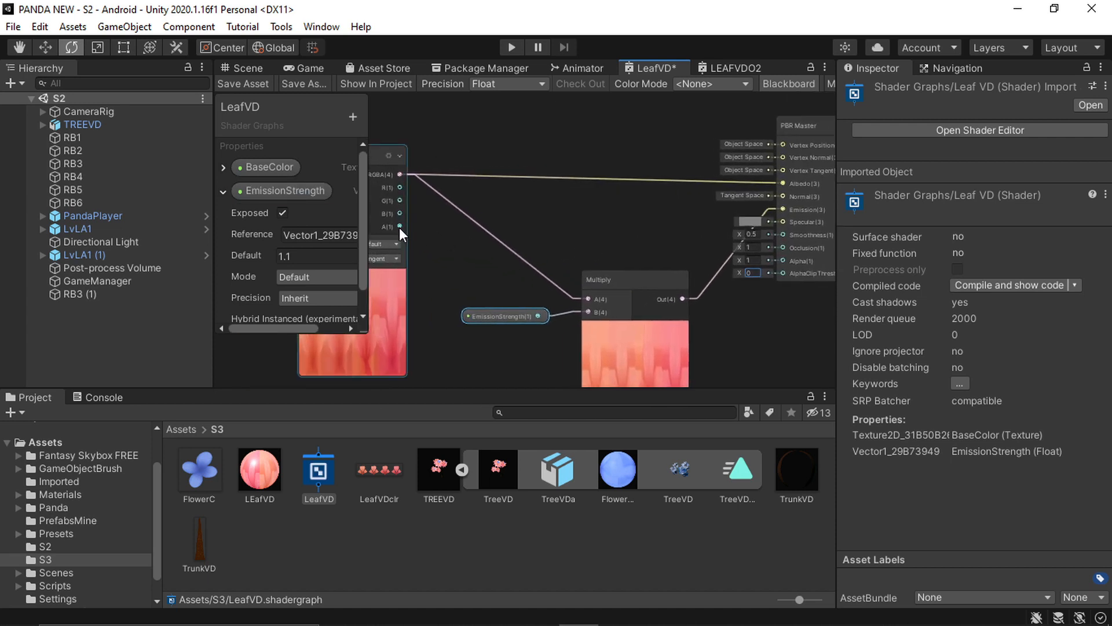
pyautogui.moveTo(399, 227); pyautogui.dragTo(705, 261)
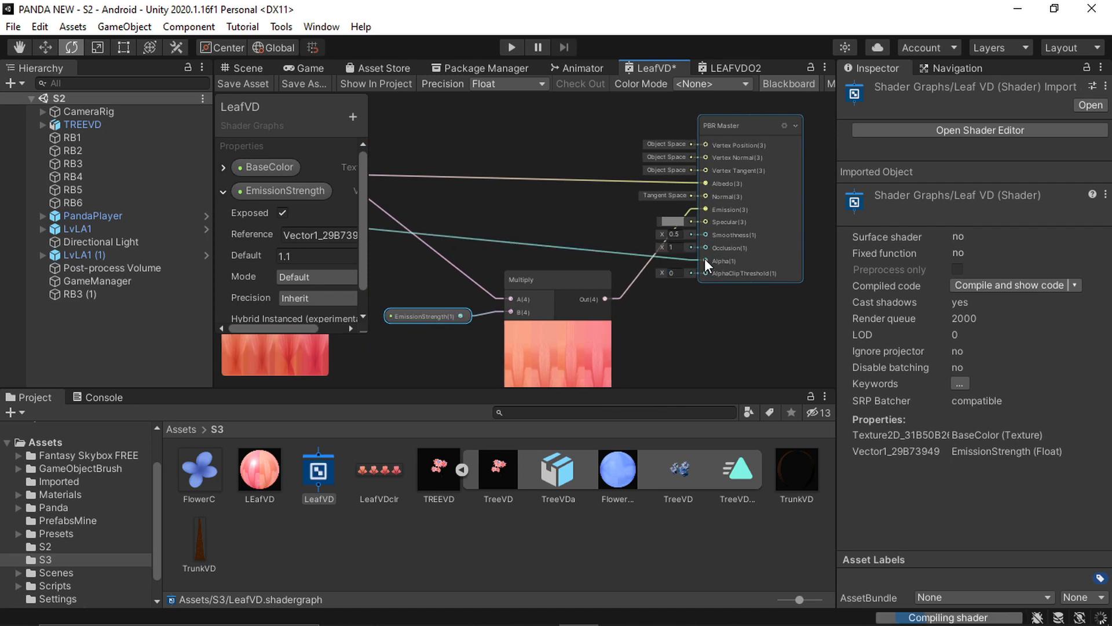
# Set the PBR Master's AlphaClipThreshold to 0.5 and save the LeafVD graph asset
pyautogui.scroll(4, 732, 267)
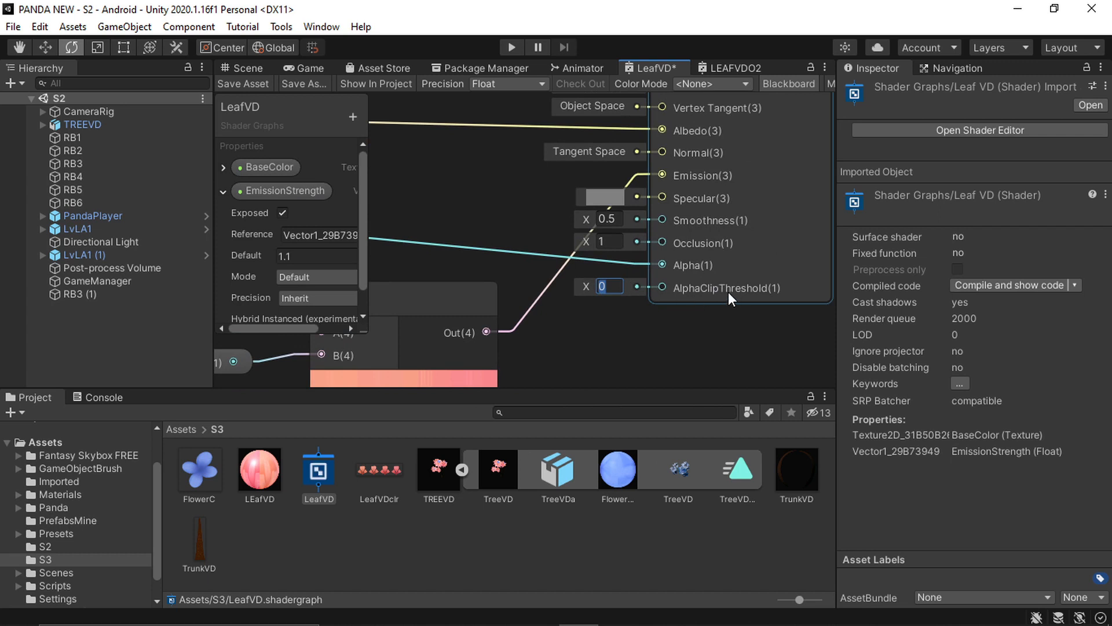
pyautogui.write('0.5')
pyautogui.click(655, 69)
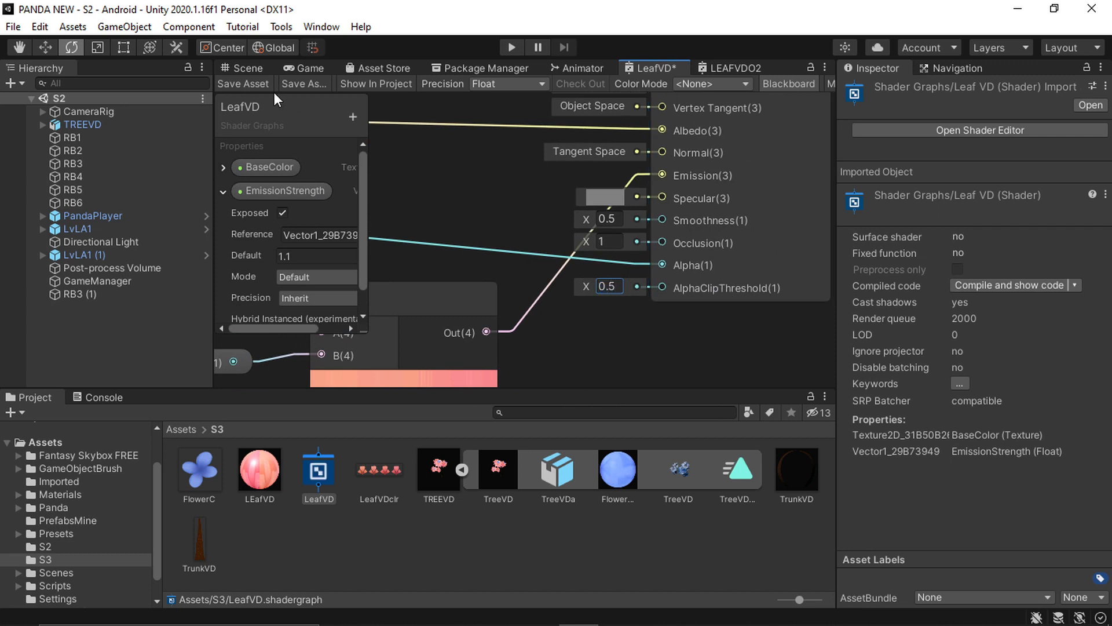
pyautogui.click(245, 85)
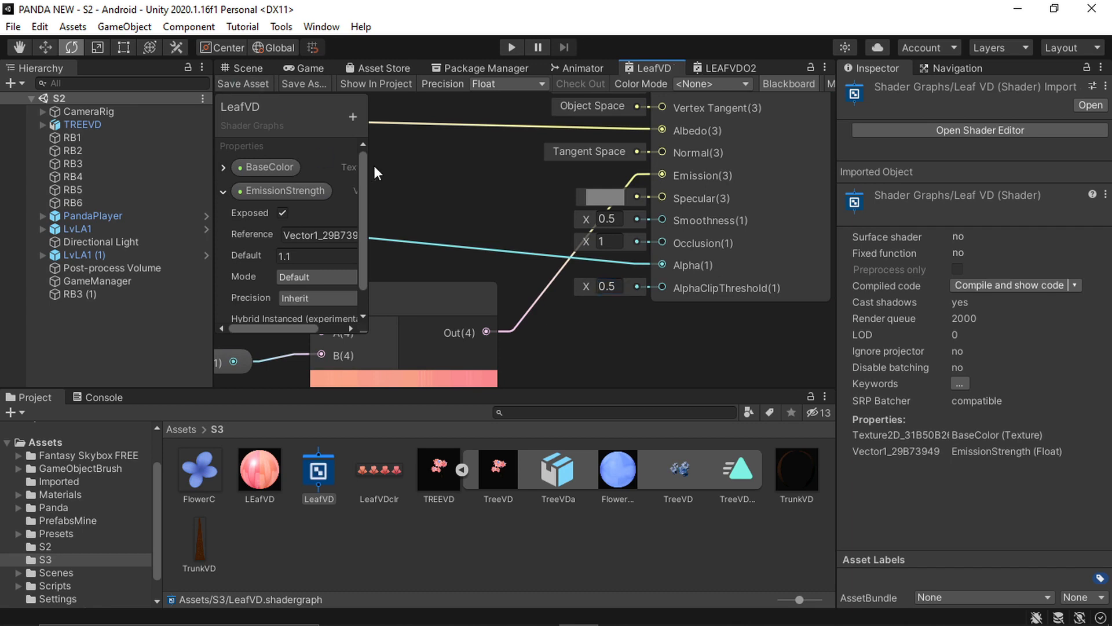
# Examine the tree's alpha-clipped leaves in the scene, up close and from a distance
pyautogui.click(245, 68)
pyautogui.click(600, 130)
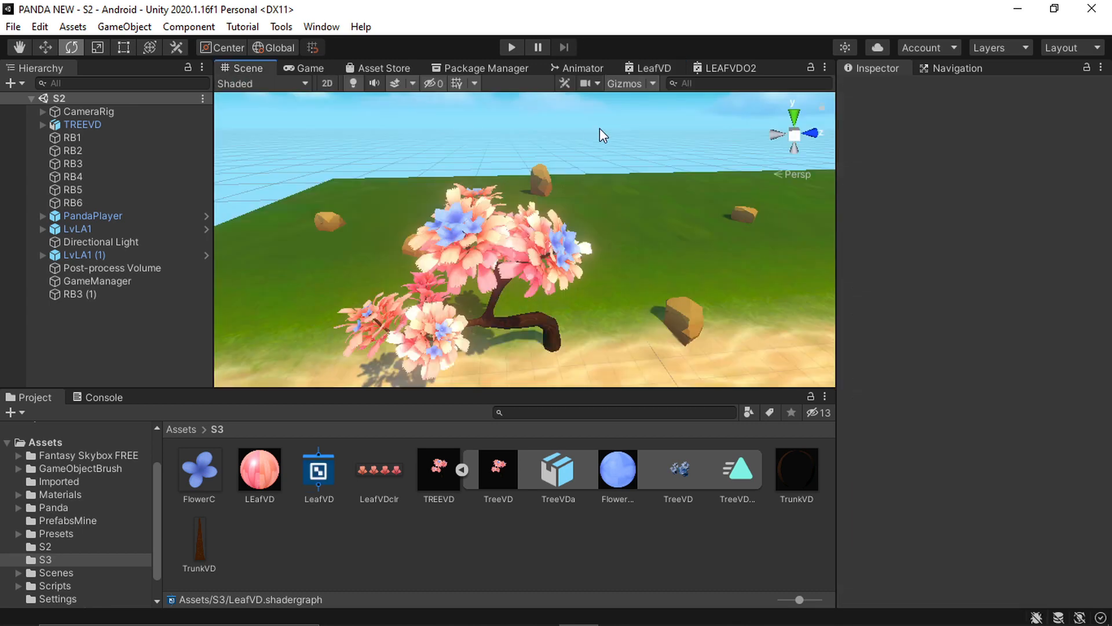
pyautogui.keyDown('alt'); pyautogui.moveTo(411, 303); pyautogui.dragTo(432, 293); pyautogui.keyUp('alt')
pyautogui.moveTo(433, 293); pyautogui.dragTo(488, 259, button='middle')
pyautogui.scroll(3, 488, 259)
pyautogui.scroll(3, 491, 259)
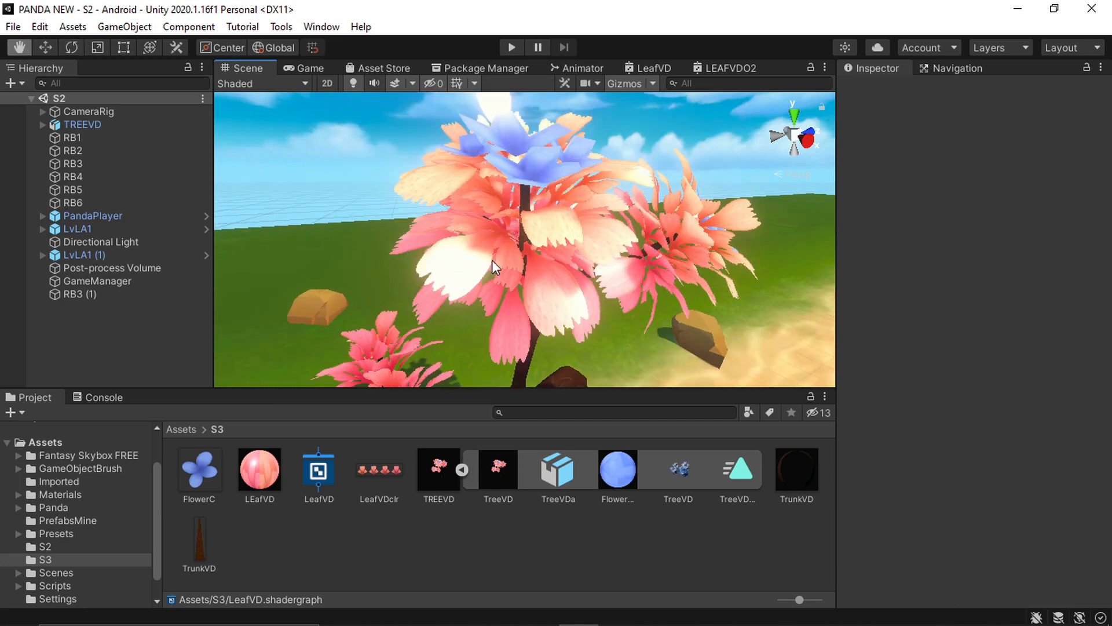
pyautogui.scroll(-5, 537, 188)
pyautogui.scroll(3, 550, 236)
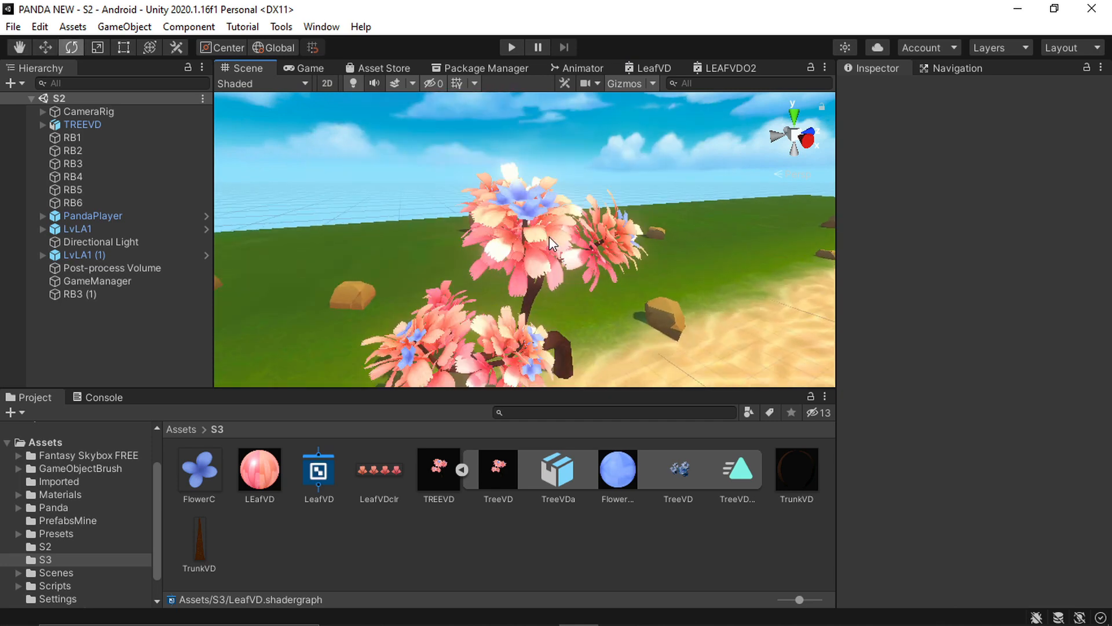
pyautogui.moveTo(432, 278); pyautogui.dragTo(455, 234, button='right')
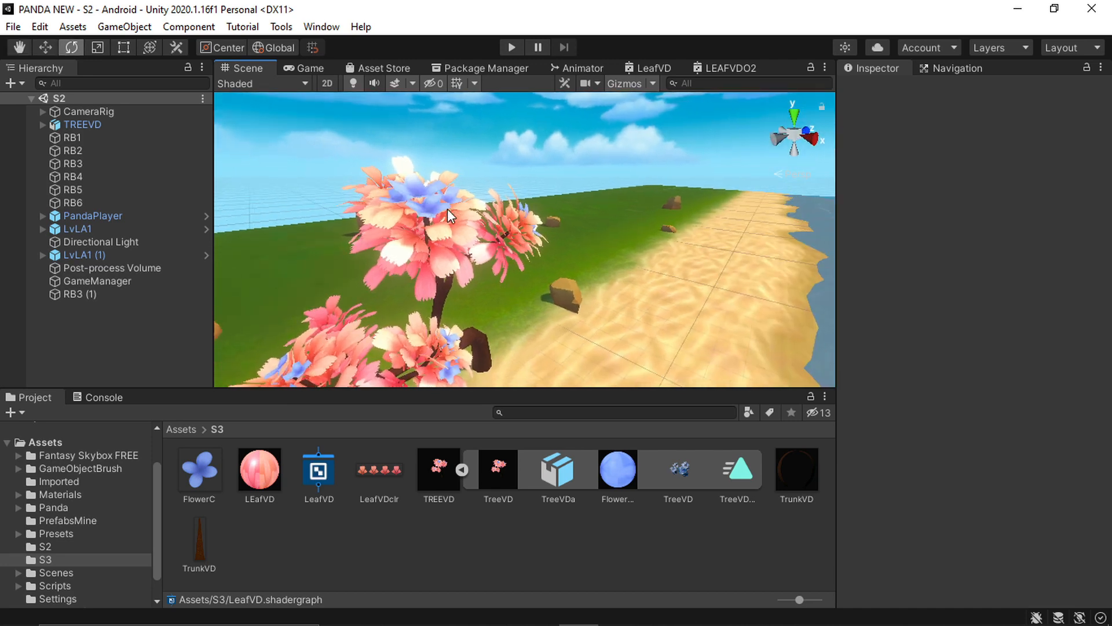
# Examine the blossom tree's leaves, branches and trunk in the scene from several sides, distances and a low angle
pyautogui.scroll(-4, 430, 256)
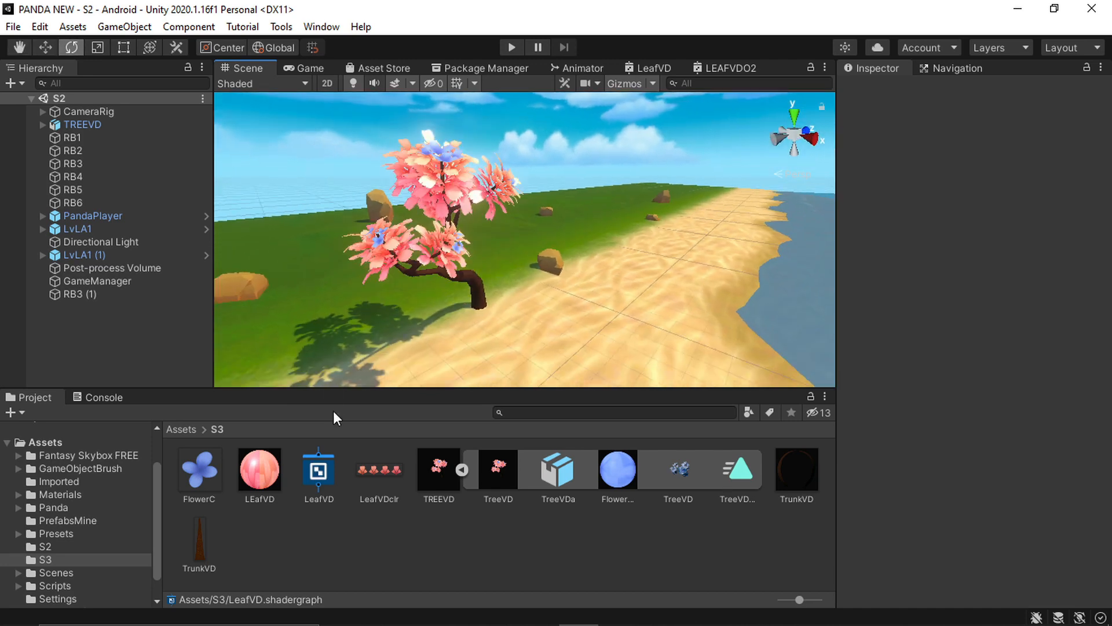
pyautogui.keyDown('alt'); pyautogui.moveTo(476, 206); pyautogui.dragTo(614, 255); pyautogui.keyUp('alt')
pyautogui.scroll(3, 533, 220)
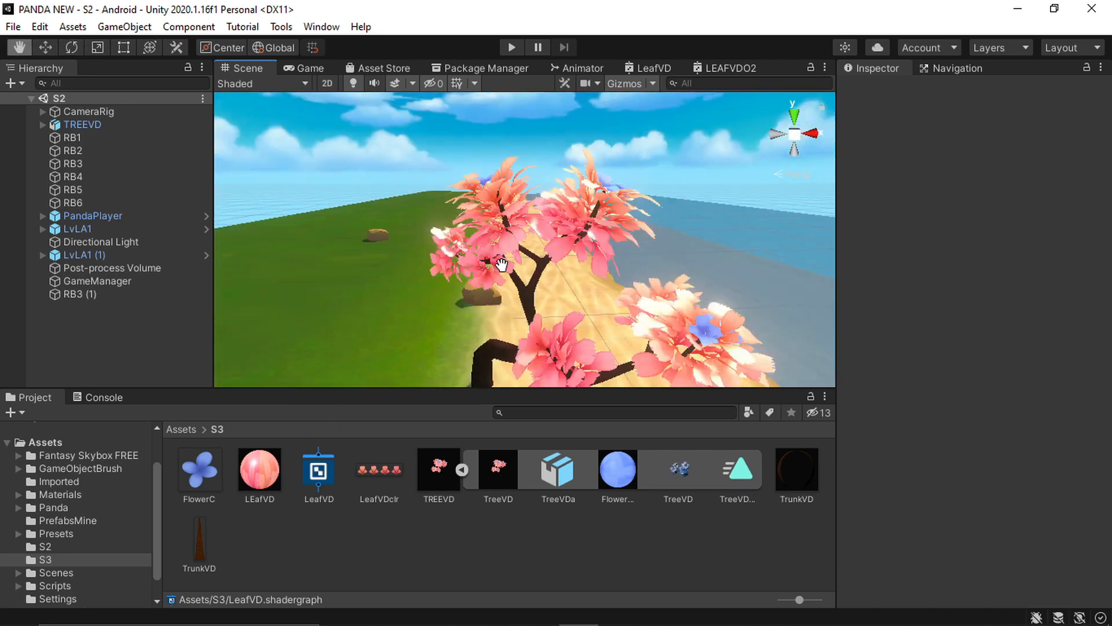
pyautogui.scroll(-4, 501, 262)
pyautogui.moveTo(544, 266); pyautogui.dragTo(464, 269, button='right')
pyautogui.moveTo(556, 270); pyautogui.dragTo(492, 270, button='middle')
pyautogui.moveTo(524, 268); pyautogui.dragTo(484, 266, button='right')
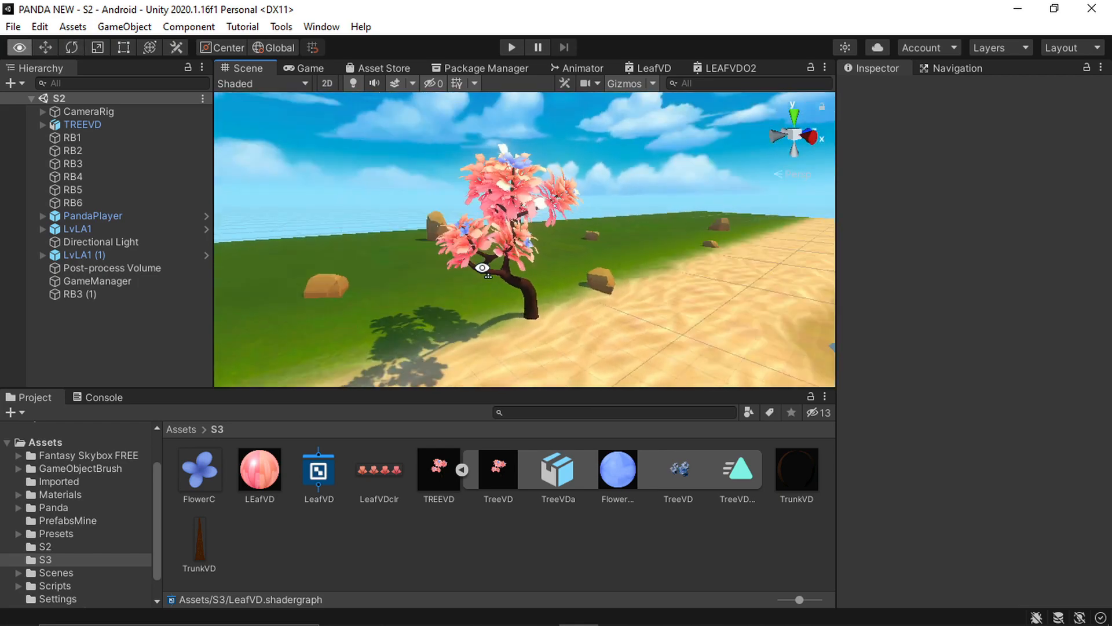
pyautogui.moveTo(521, 268); pyautogui.dragTo(444, 270, button='middle')
pyautogui.scroll(2, 431, 264)
pyautogui.moveTo(342, 265); pyautogui.dragTo(470, 267, button='middle')
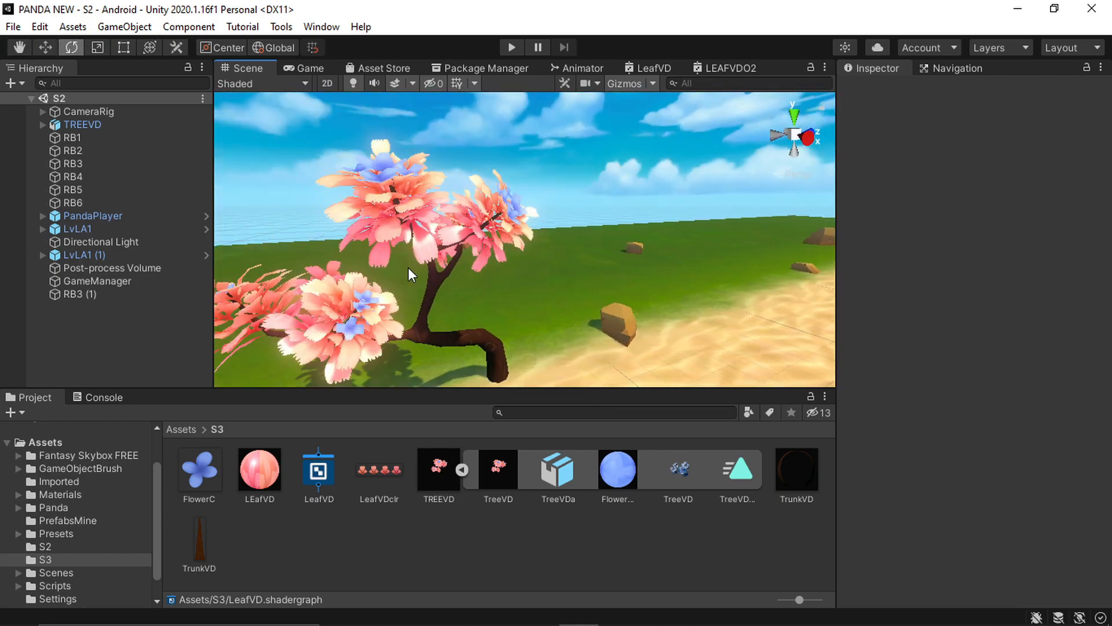
pyautogui.moveTo(408, 266); pyautogui.dragTo(373, 267, button='right')
pyautogui.moveTo(487, 268); pyautogui.dragTo(464, 266, button='middle')
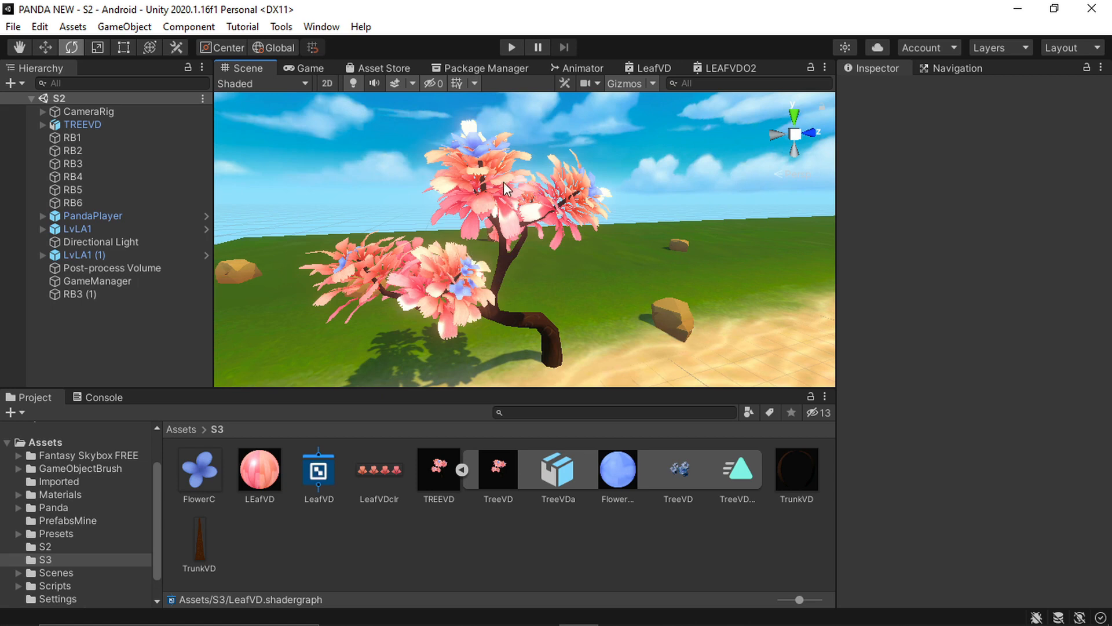
pyautogui.moveTo(506, 307); pyautogui.dragTo(505, 282, button='middle')
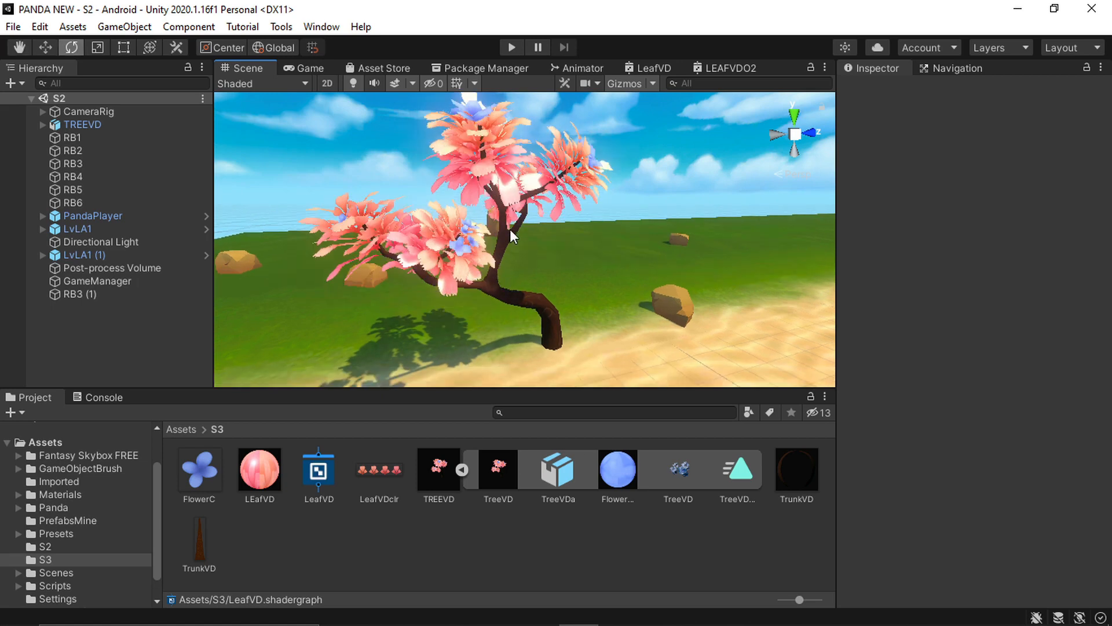
pyautogui.moveTo(518, 188); pyautogui.dragTo(511, 242, button='middle')
pyautogui.scroll(-5, 520, 256)
pyautogui.keyDown('alt'); pyautogui.moveTo(519, 284); pyautogui.dragTo(524, 194); pyautogui.keyUp('alt')
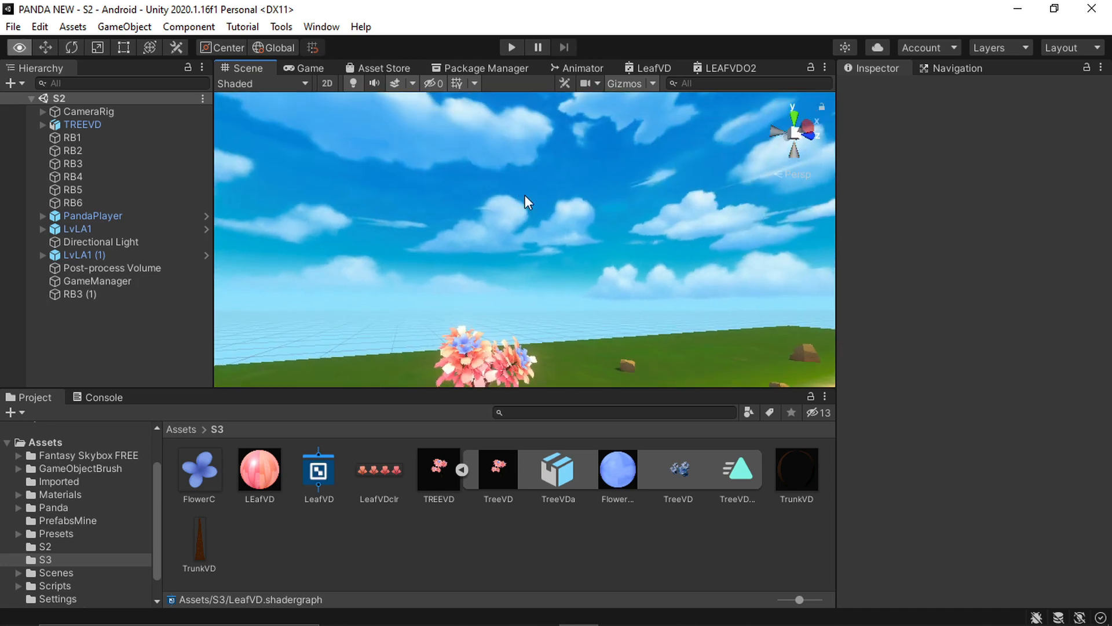
pyautogui.moveTo(523, 316); pyautogui.dragTo(468, 202, button='middle')
pyautogui.scroll(-2, 512, 256)
pyautogui.scroll(3, 512, 260)
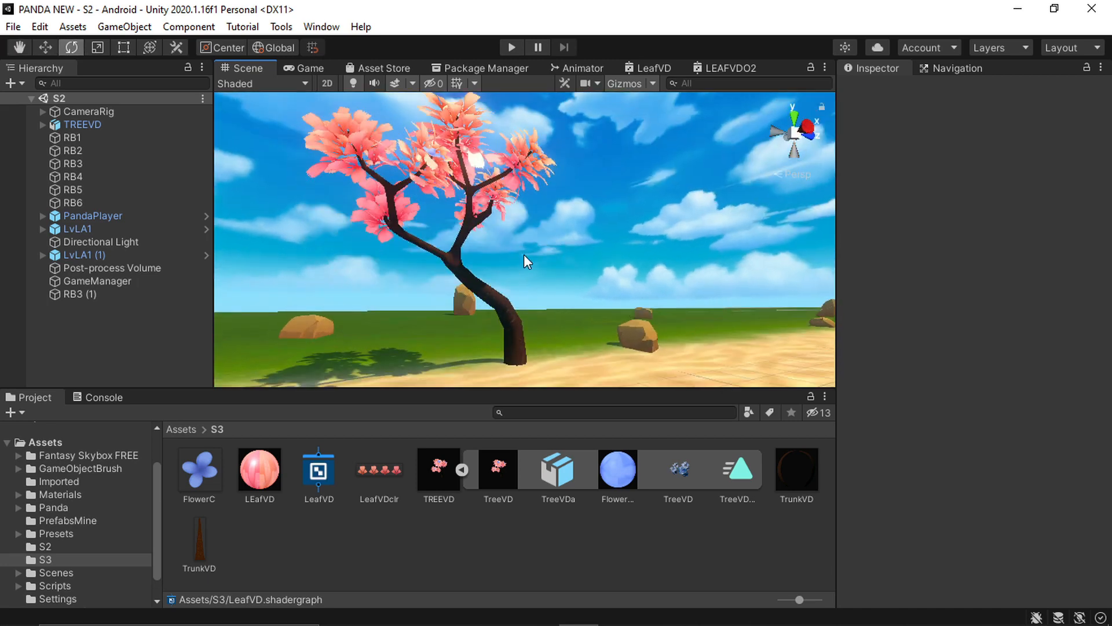
pyautogui.keyDown('alt'); pyautogui.moveTo(524, 255); pyautogui.dragTo(492, 270); pyautogui.keyUp('alt')
pyautogui.moveTo(434, 224); pyautogui.dragTo(486, 286, button='middle')
# Enable Emission on the TrunkVD material and assign the TrunkVD texture as its Emission Map
pyautogui.click(529, 331)
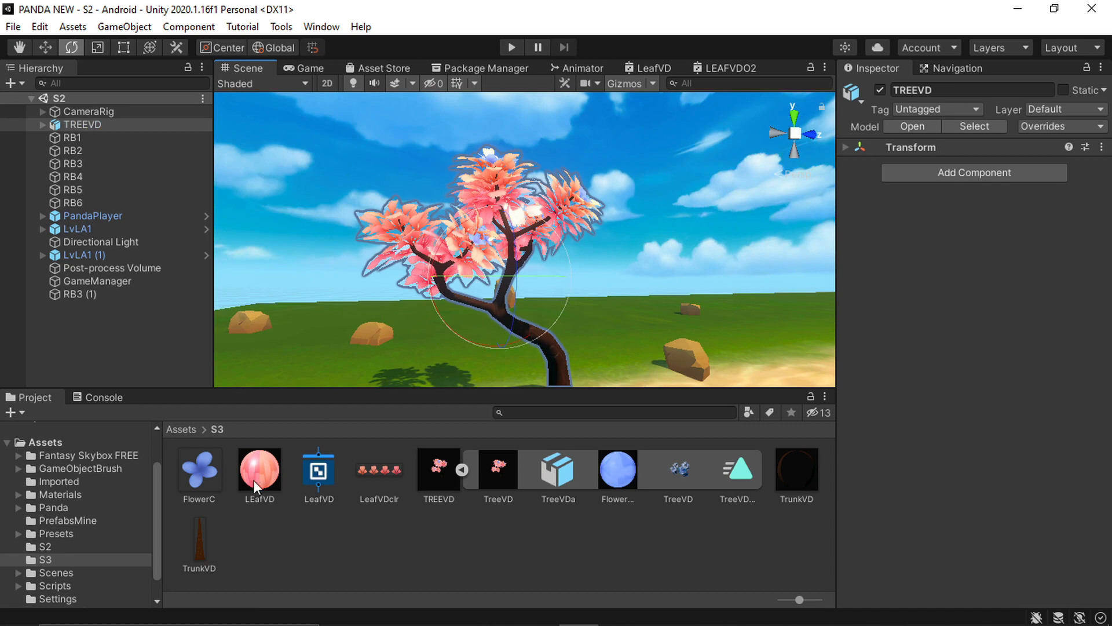
pyautogui.click(200, 545)
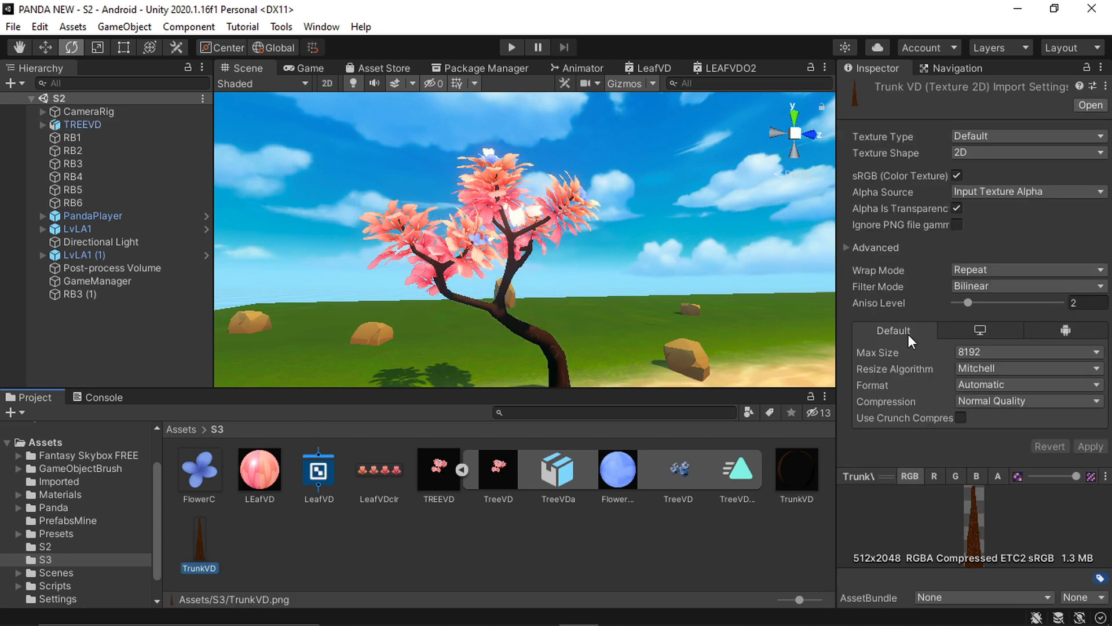
pyautogui.click(806, 474)
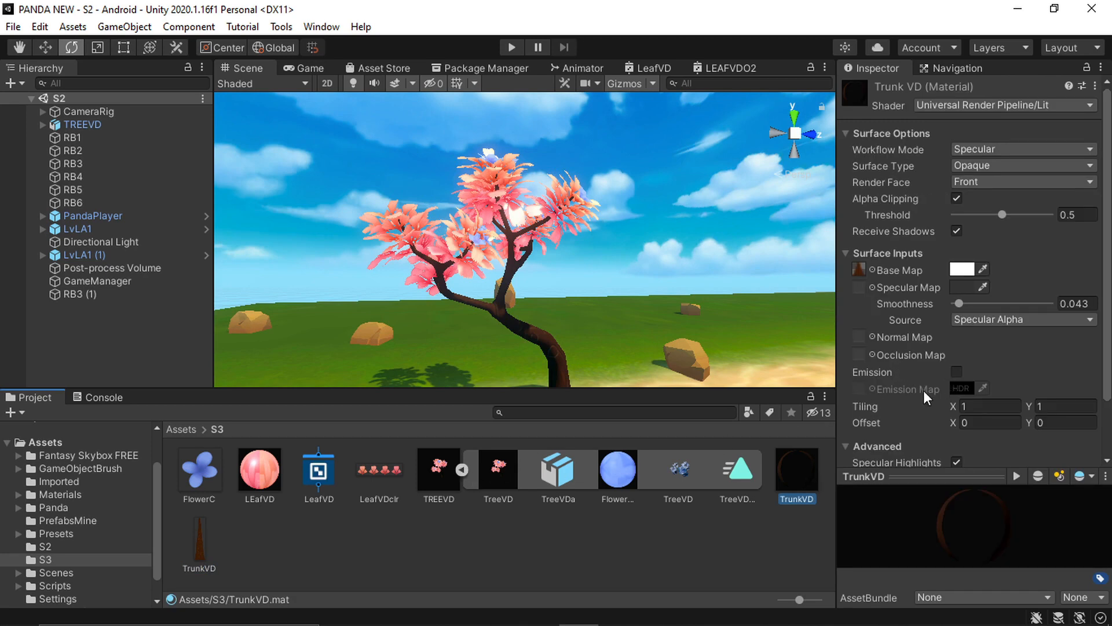
pyautogui.scroll(-3, 923, 390)
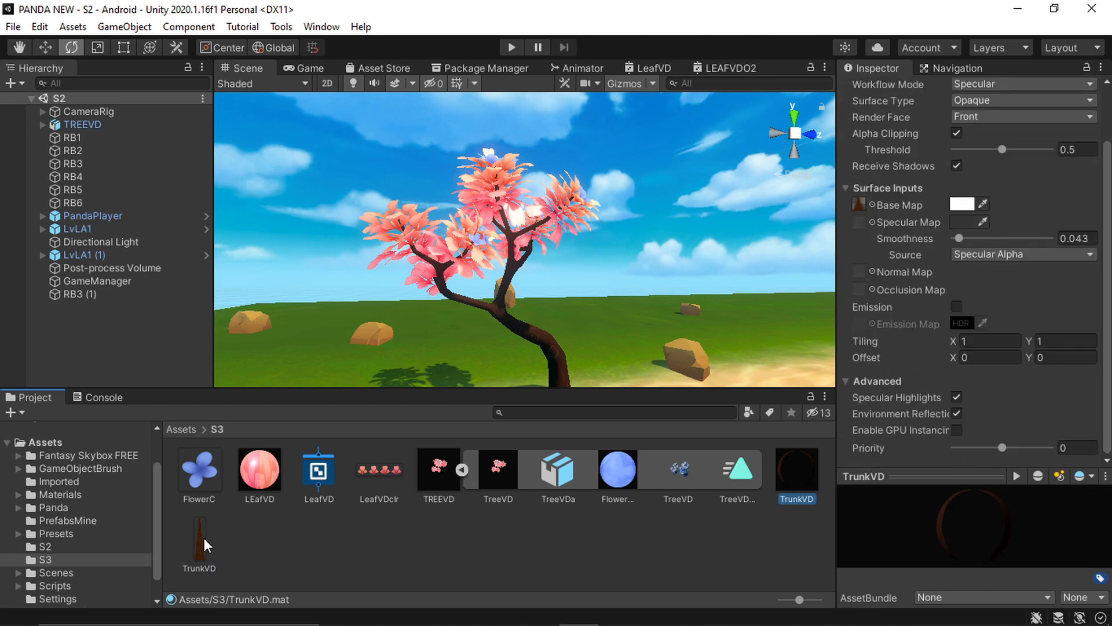
pyautogui.moveTo(200, 541); pyautogui.dragTo(866, 324)
pyautogui.click(955, 308)
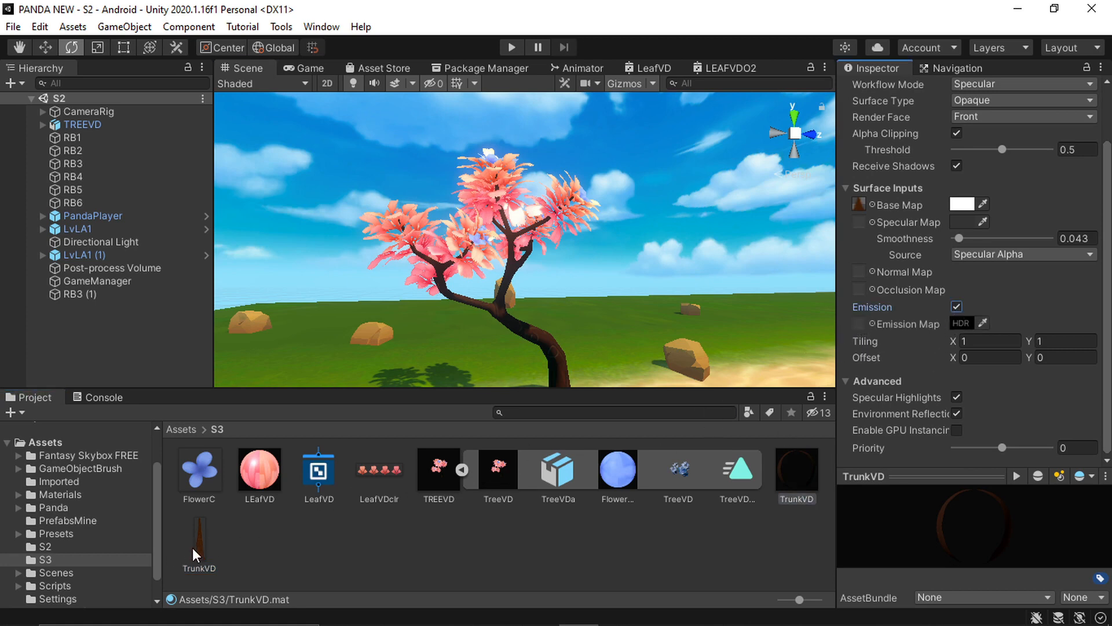
pyautogui.moveTo(198, 553); pyautogui.dragTo(861, 326)
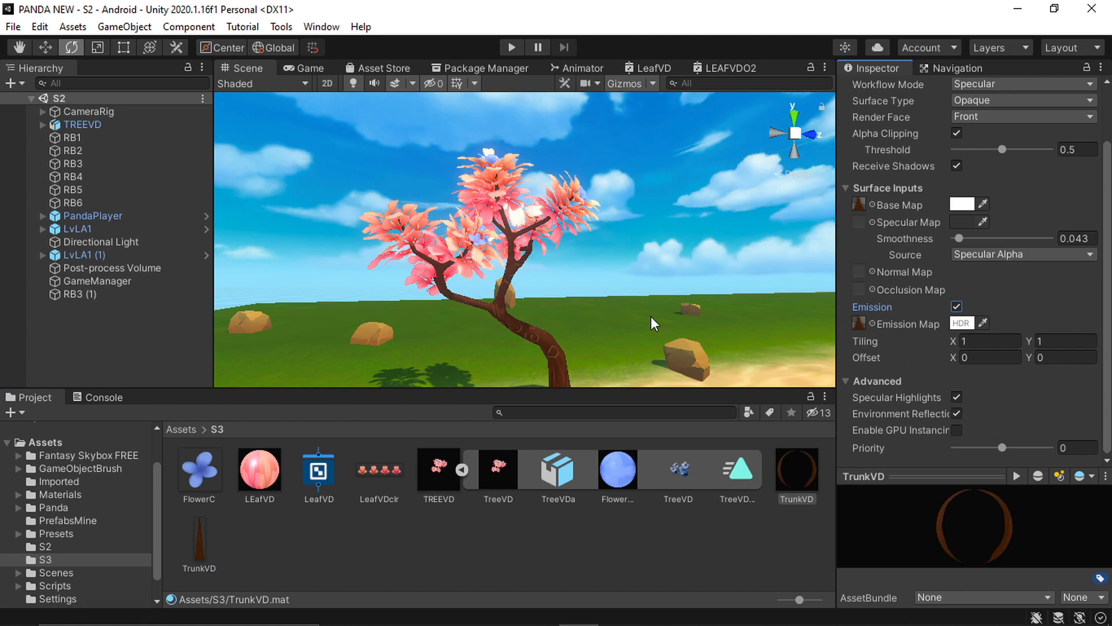
# Examine the tree's emissive trunk in the scene, up close and from a distance
pyautogui.moveTo(658, 323); pyautogui.dragTo(628, 248, button='middle')
pyautogui.click(613, 204)
pyautogui.moveTo(613, 204); pyautogui.dragTo(558, 241, button='right')
pyautogui.moveTo(558, 241); pyautogui.dragTo(534, 270, button='middle')
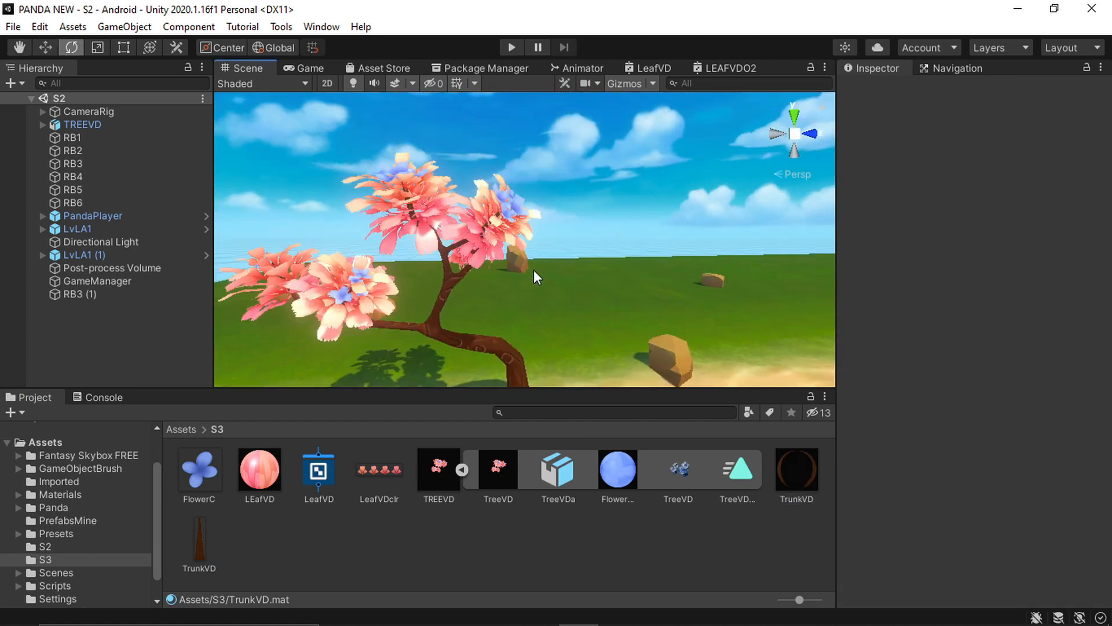
pyautogui.scroll(-3, 533, 270)
pyautogui.moveTo(500, 302)
pyautogui.mouseDown(button='middle')
pyautogui.moveTo(492, 313)
pyautogui.moveTo(502, 307)
pyautogui.mouseUp(button='middle')
pyautogui.scroll(5, 509, 265)
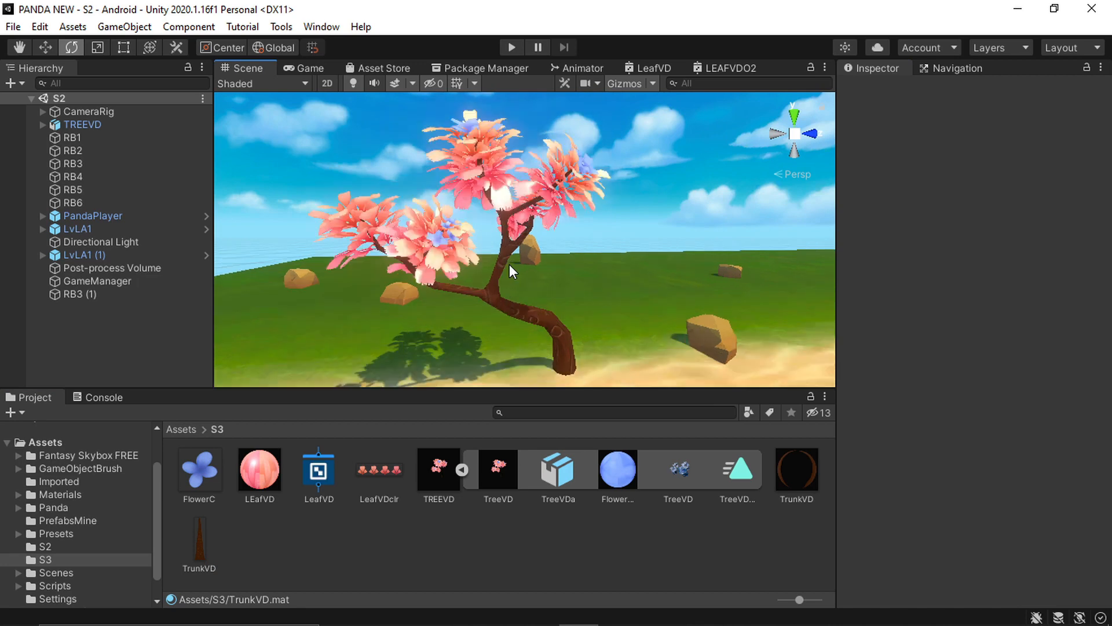
pyautogui.scroll(-3, 523, 283)
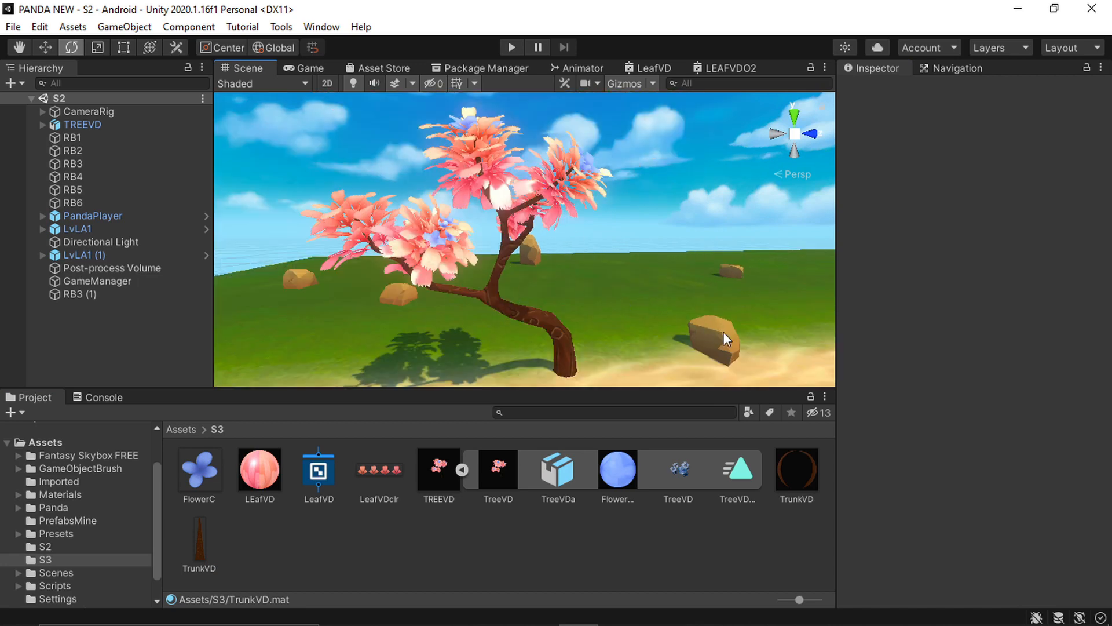
pyautogui.click(492, 299)
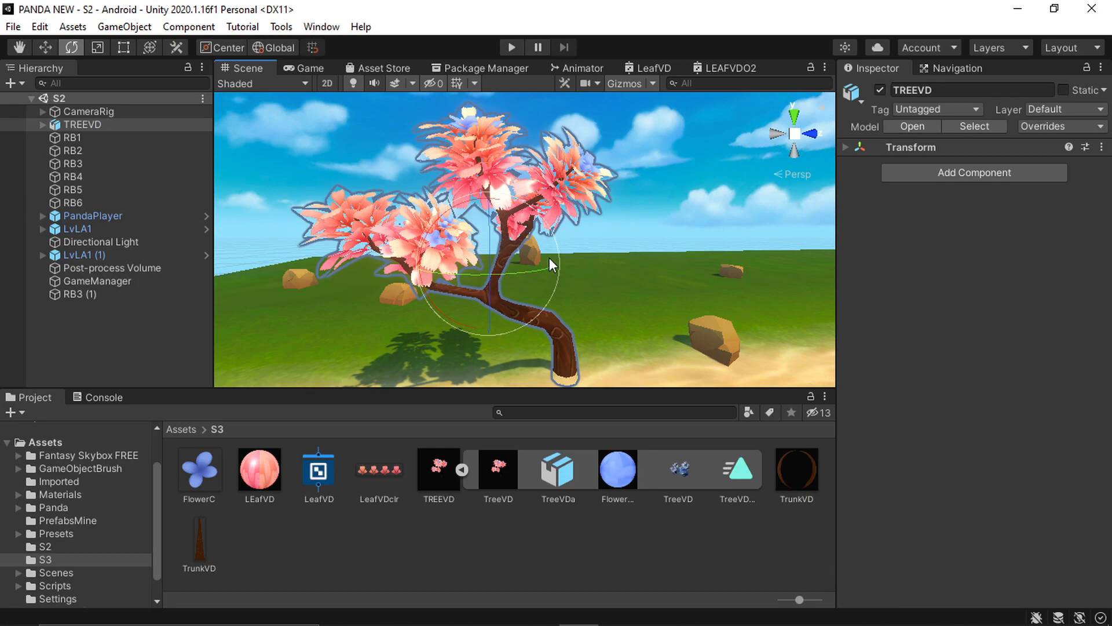
pyautogui.keyDown('alt'); pyautogui.moveTo(549, 258); pyautogui.dragTo(614, 304); pyautogui.keyUp('alt')
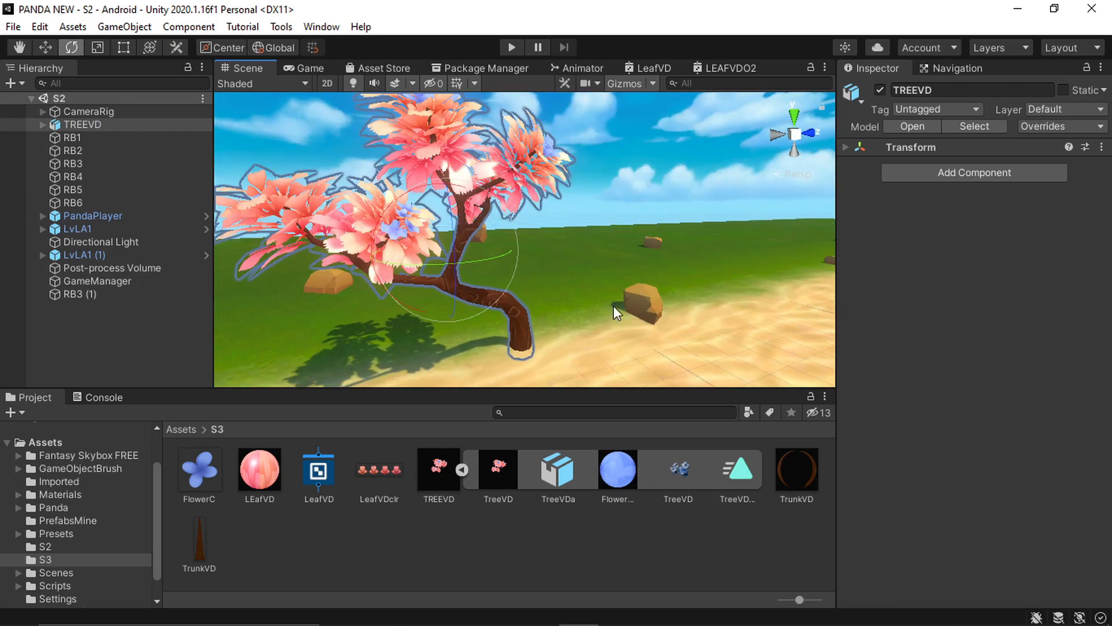
pyautogui.click(606, 194)
pyautogui.keyDown('alt'); pyautogui.moveTo(506, 253); pyautogui.dragTo(515, 288); pyautogui.keyUp('alt')
pyautogui.click(524, 223)
pyautogui.click(495, 277)
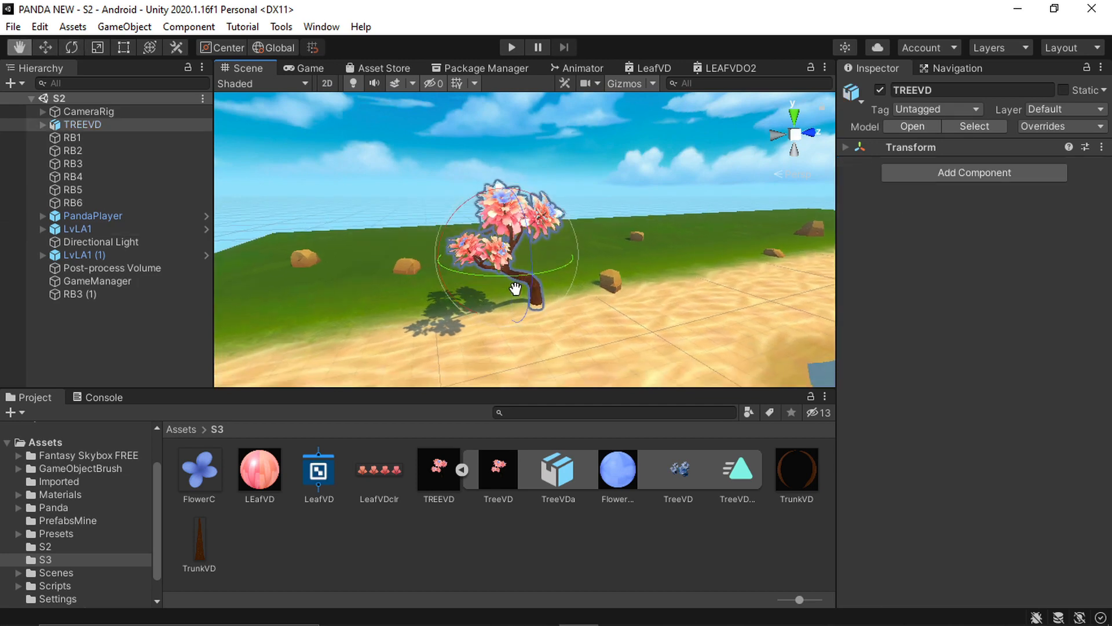
# Inspect the TREEVD model's TreeVDa|TVD animation clip and the child objects of TREEVD in the scene
pyautogui.click(732, 471)
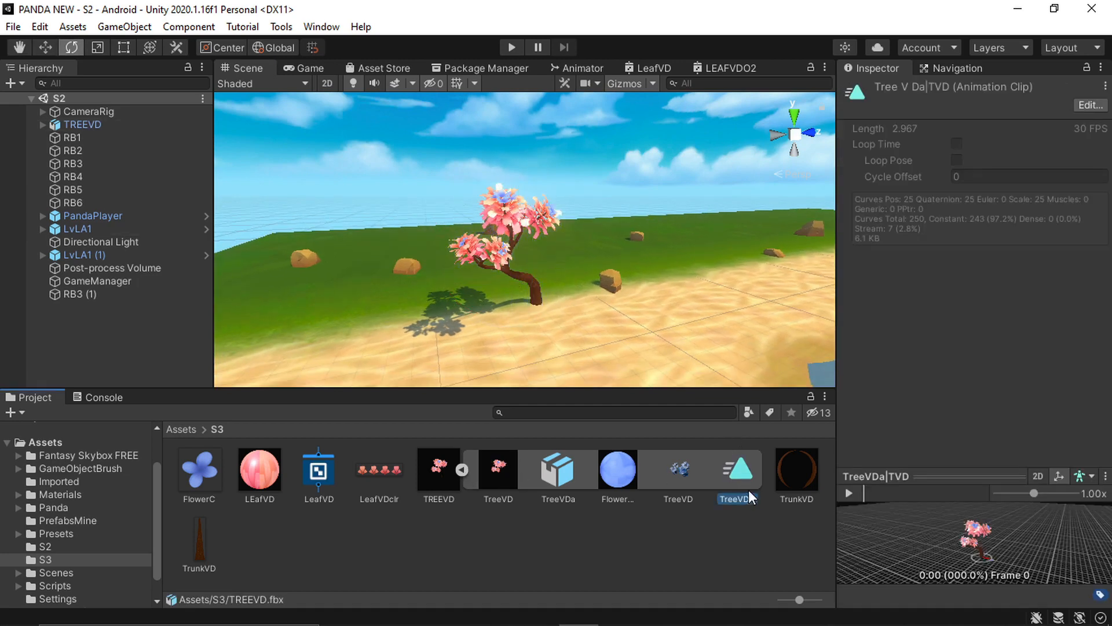
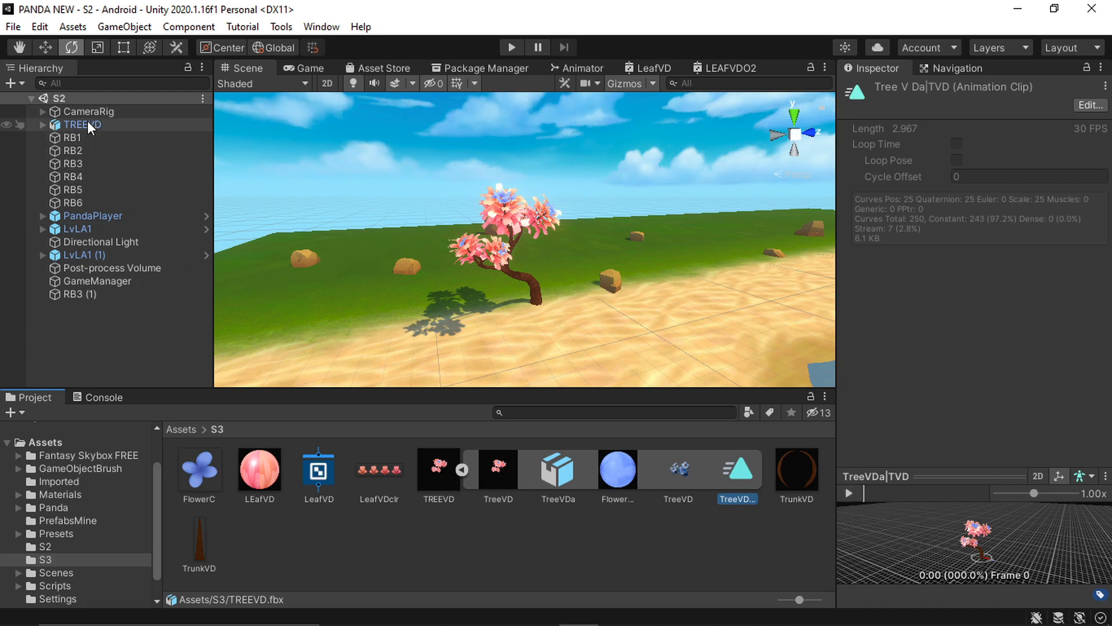
pyautogui.click(42, 124)
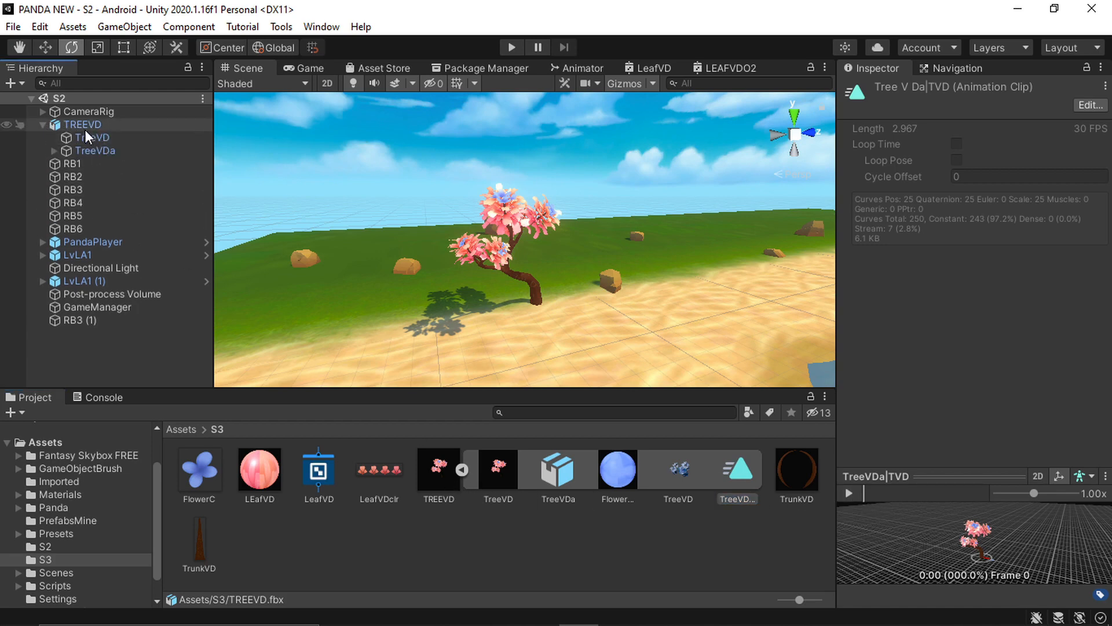
pyautogui.click(76, 124)
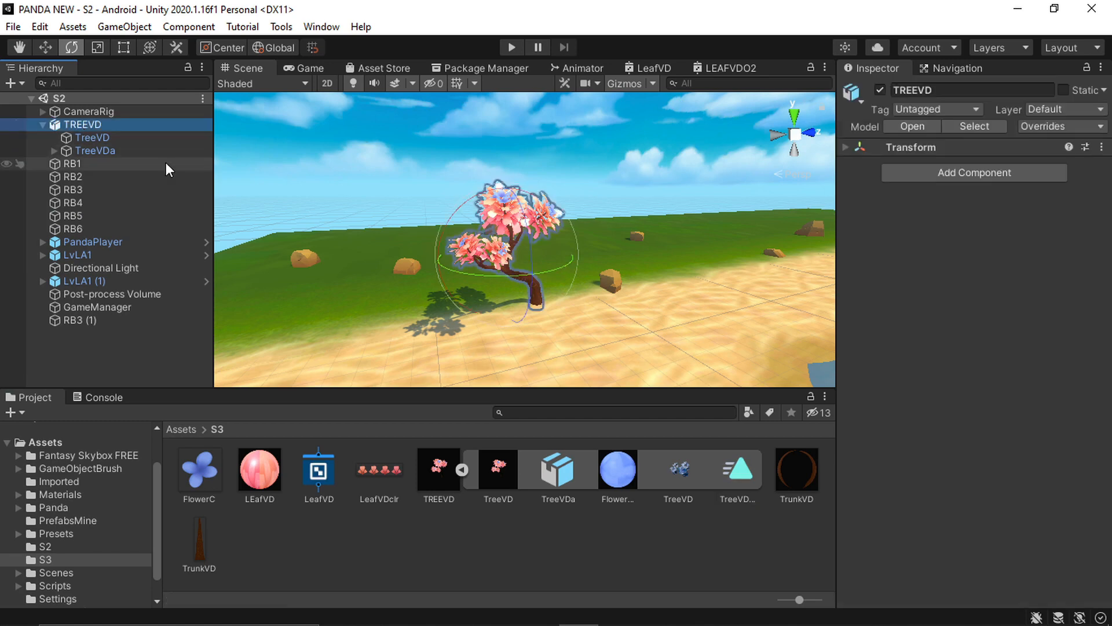
pyautogui.click(461, 469)
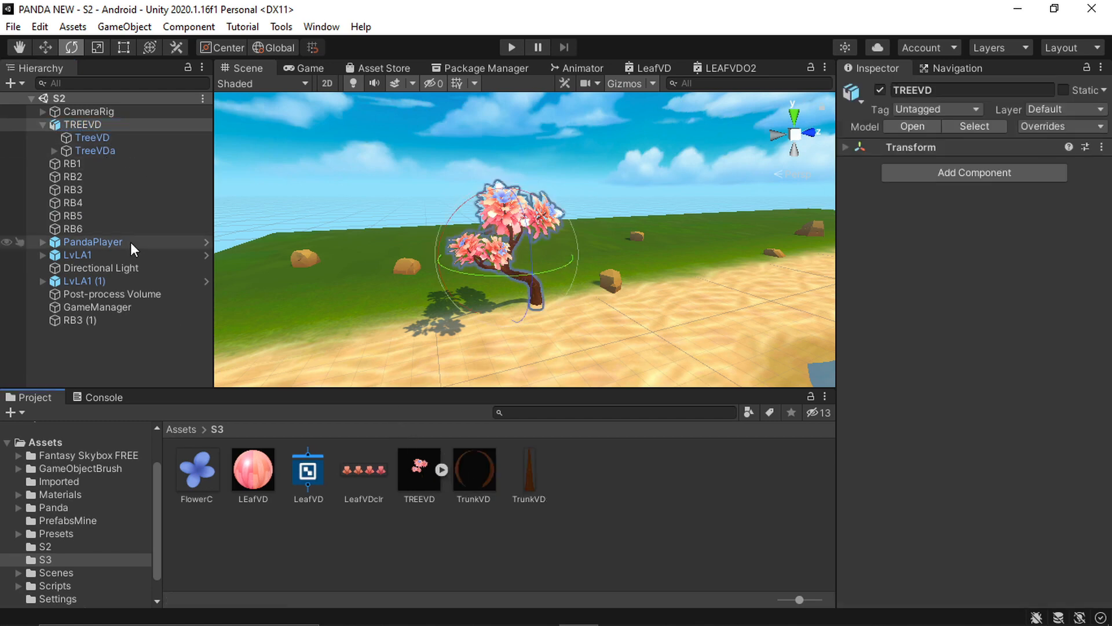
# Unpack the scene's TREEVD object completely and save it as a new prefab in the S3 folder
pyautogui.rightClick(84, 122)
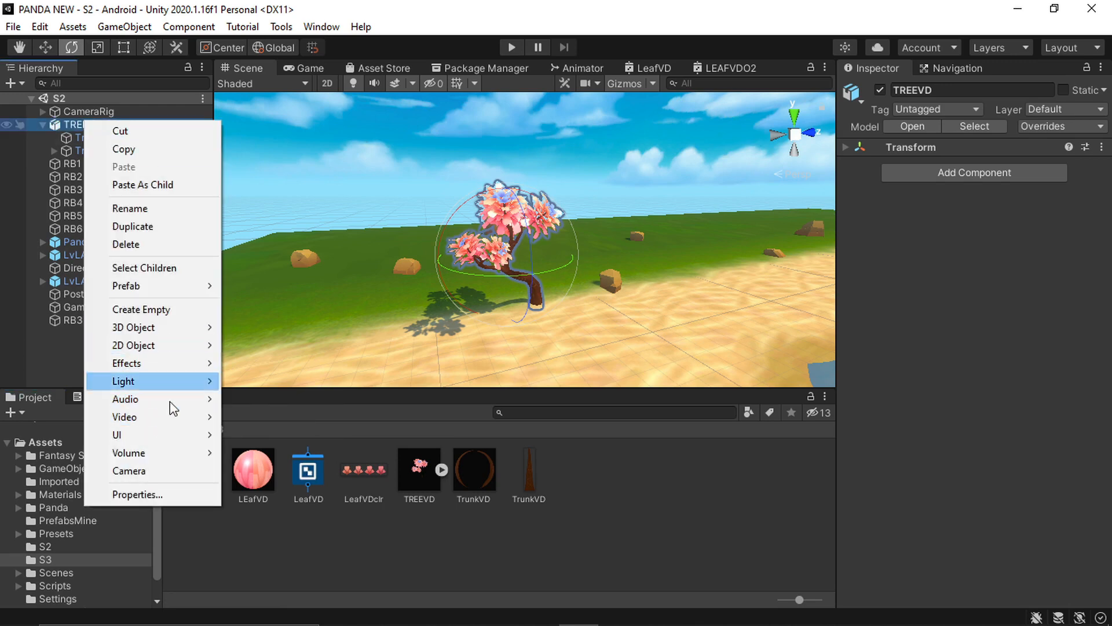
pyautogui.moveTo(165, 289)
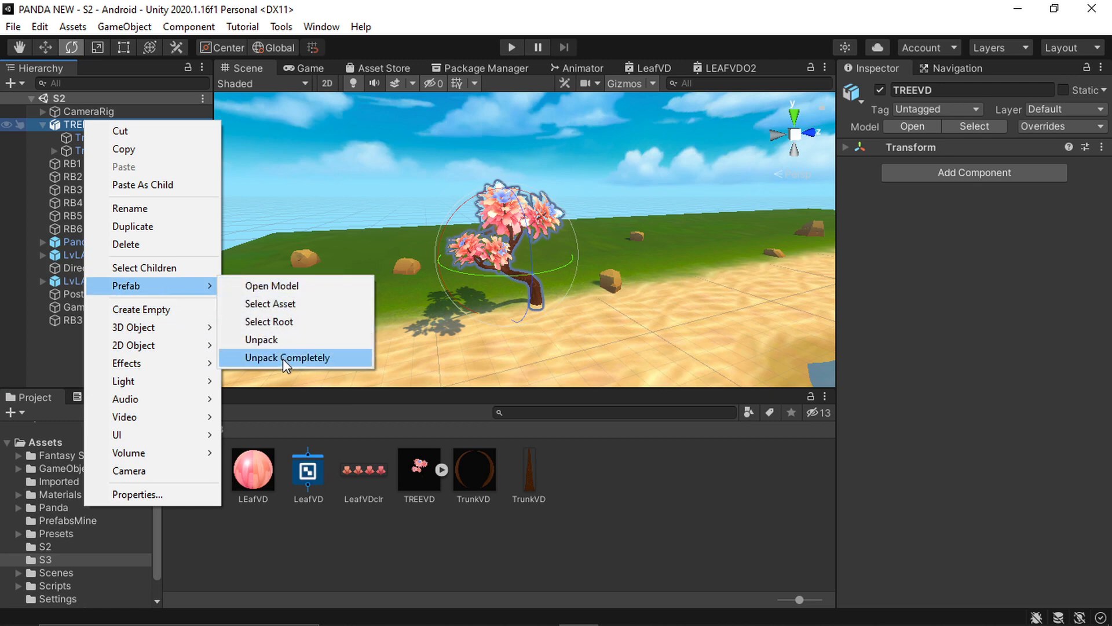
pyautogui.click(301, 357)
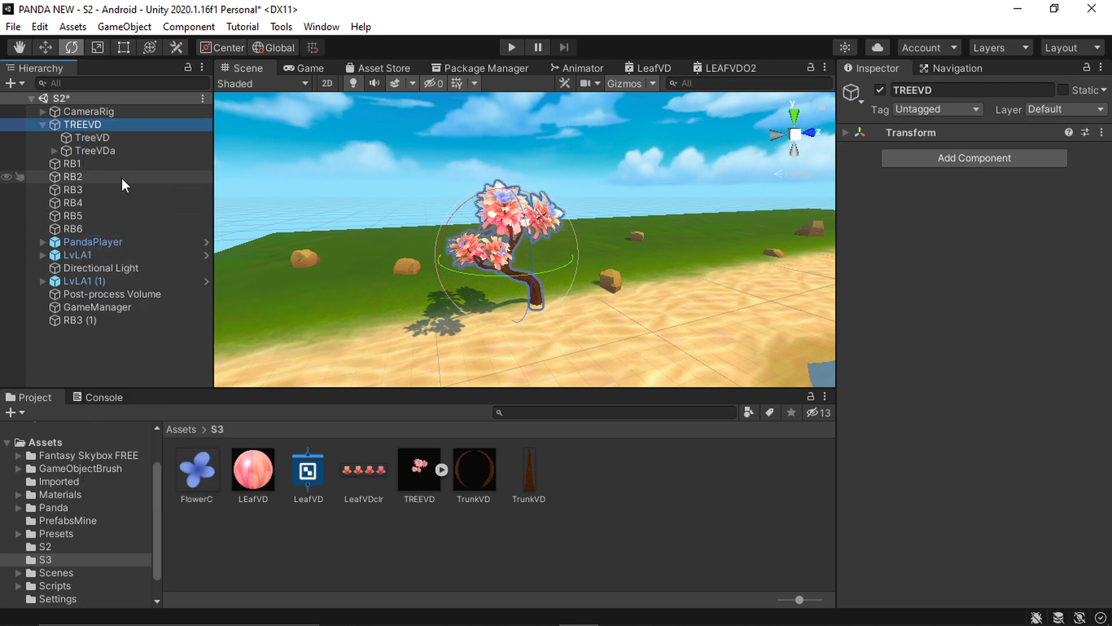
pyautogui.click(43, 125)
pyautogui.moveTo(70, 122); pyautogui.dragTo(632, 476)
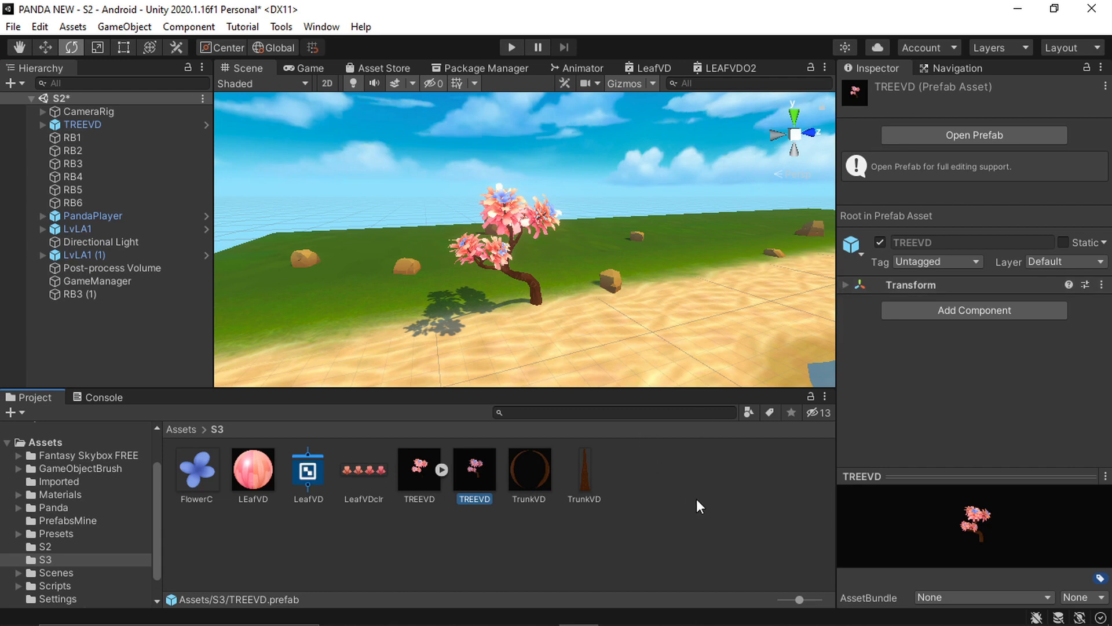
pyautogui.click(425, 509)
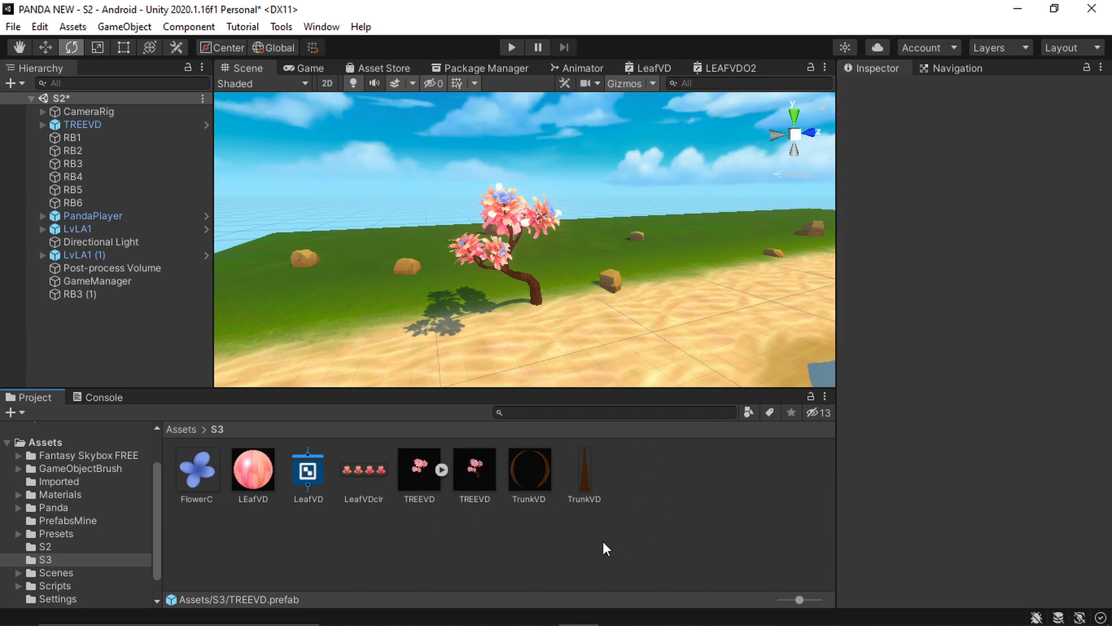
# Create an Animator Controller named TreeVD in the S3 folder and open it for editing
pyautogui.rightClick(640, 527)
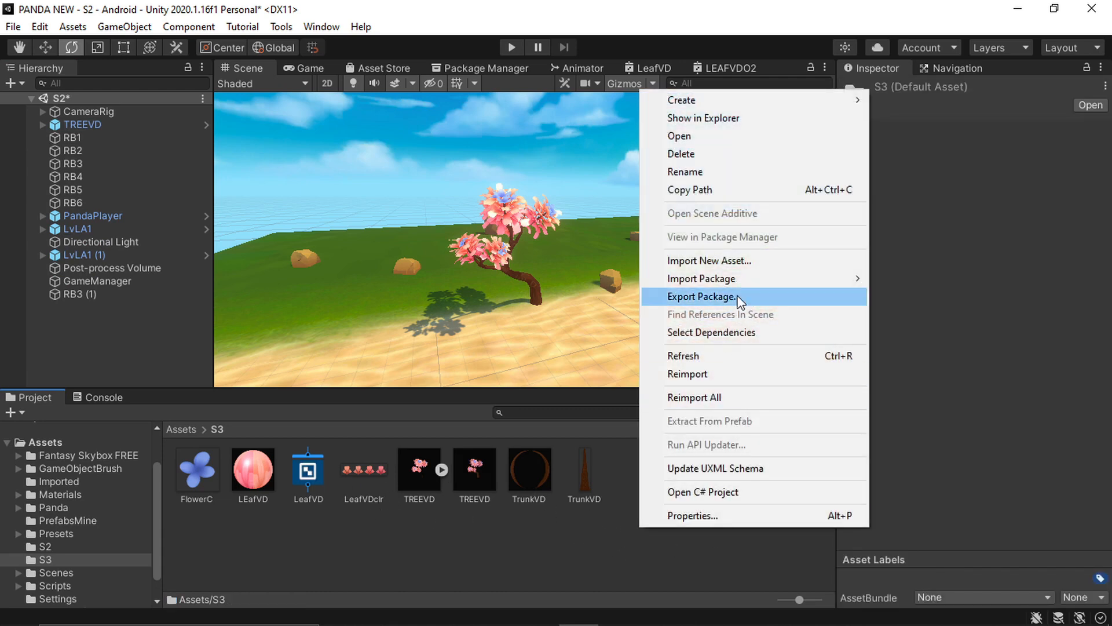
pyautogui.moveTo(847, 100)
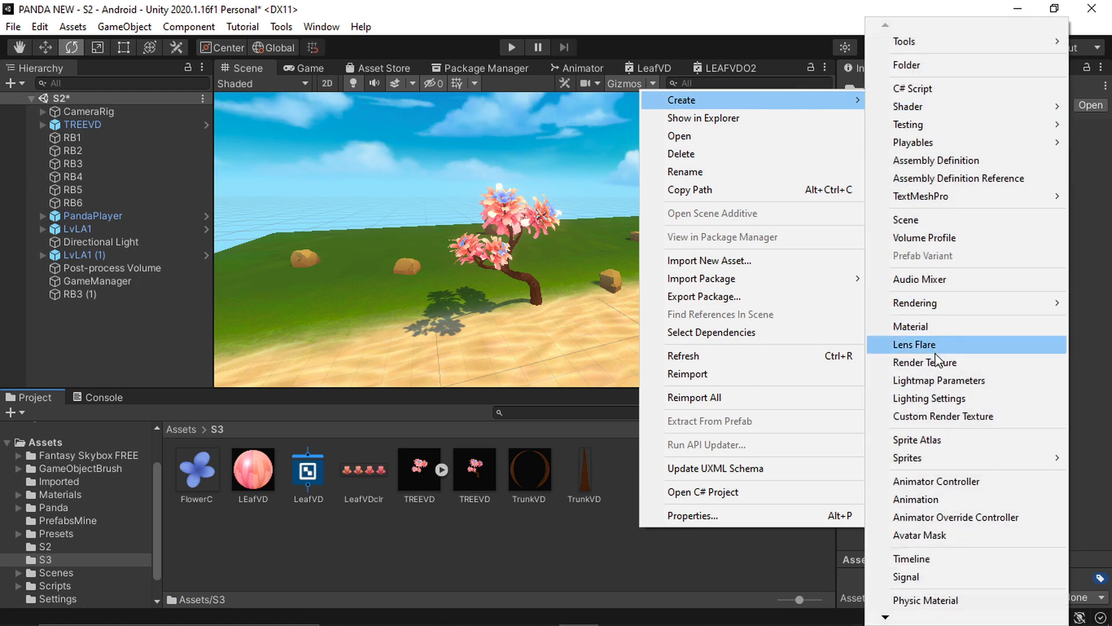
pyautogui.click(957, 489)
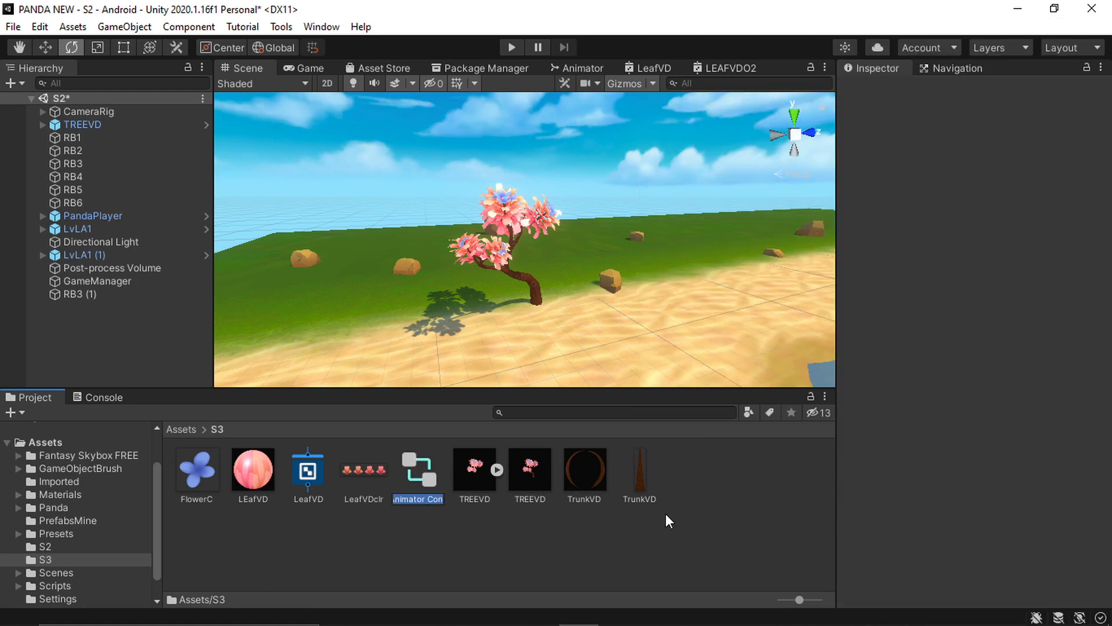
pyautogui.write('TreeVD')
pyautogui.press('Return')
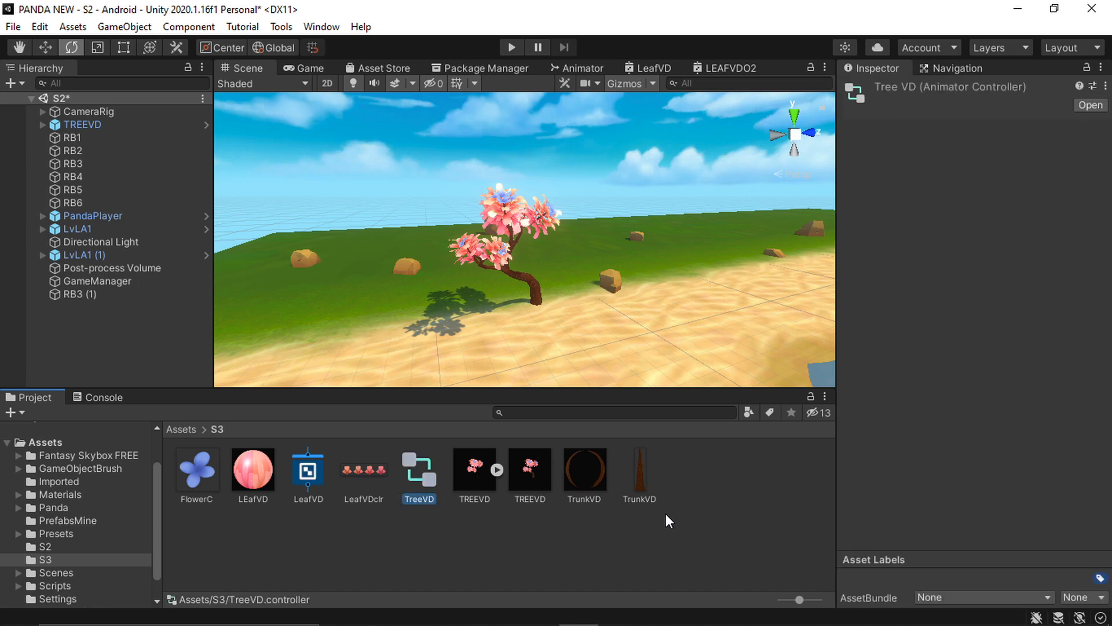
pyautogui.doubleClick(426, 472)
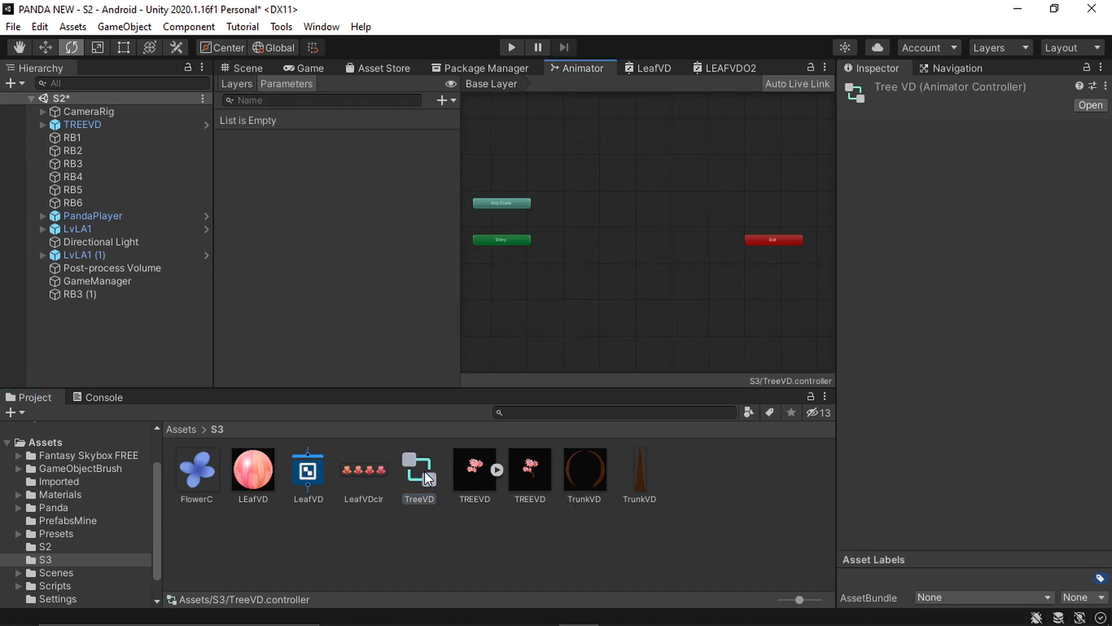
# Add the TREEVD model's TreeVDa|TVD clip as a state in the TreeVD controller and place it directly below Entry
pyautogui.moveTo(461, 301); pyautogui.dragTo(415, 296)
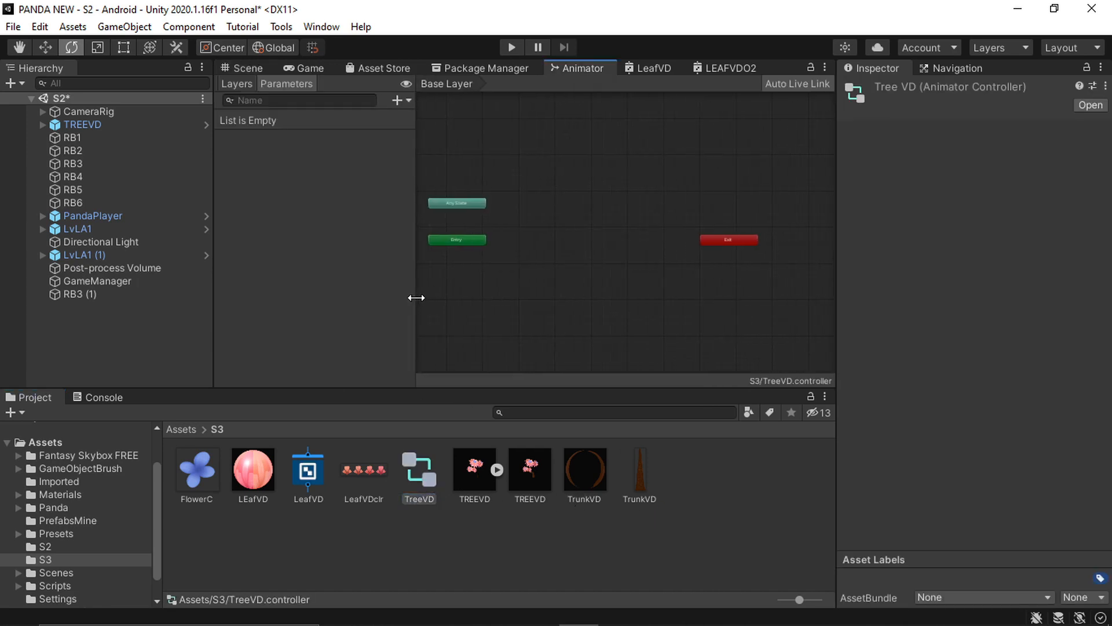
pyautogui.scroll(1, 490, 252)
pyautogui.moveTo(489, 250); pyautogui.dragTo(583, 223, button='middle')
pyautogui.moveTo(505, 225); pyautogui.dragTo(547, 227, button='middle')
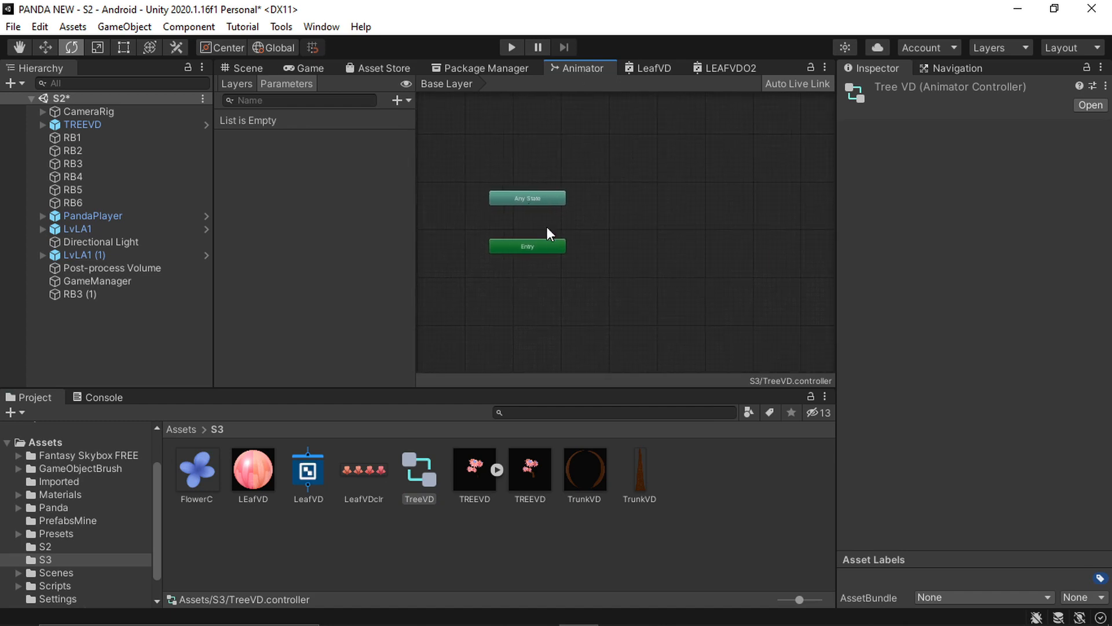
pyautogui.click(497, 468)
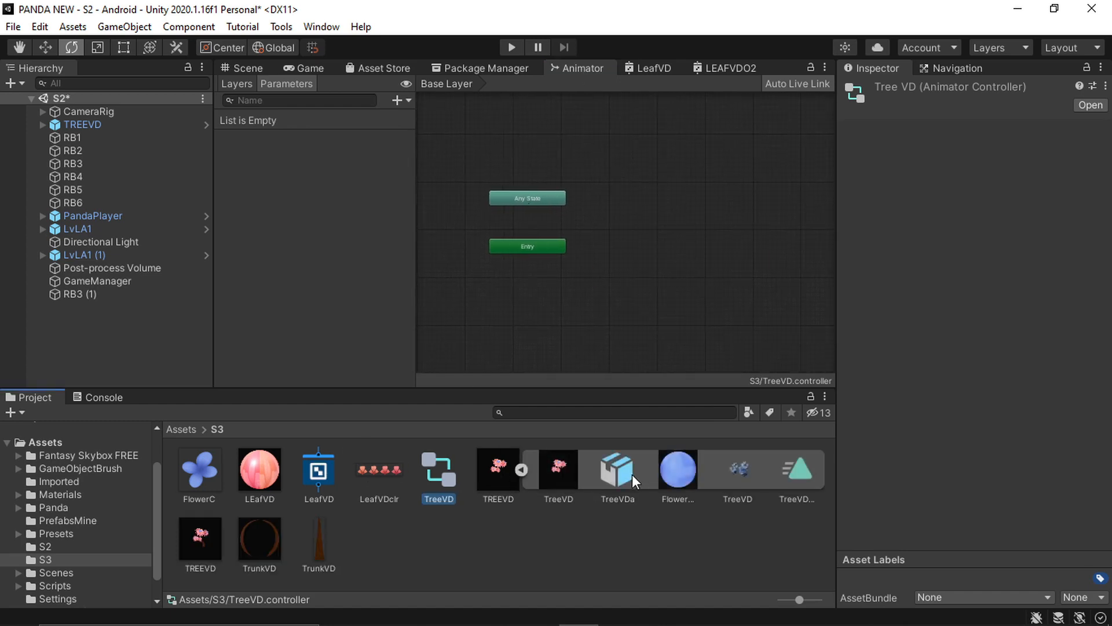
pyautogui.click(798, 471)
pyautogui.moveTo(798, 468); pyautogui.dragTo(631, 276)
pyautogui.moveTo(612, 222); pyautogui.dragTo(524, 296)
pyautogui.scroll(3, 568, 279)
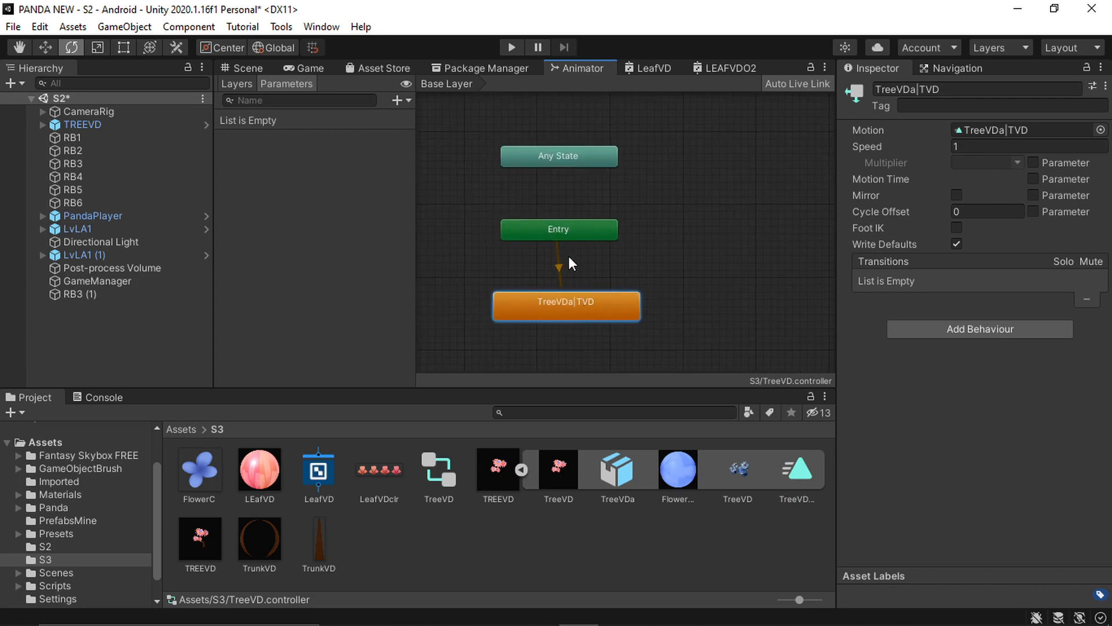
pyautogui.moveTo(592, 314); pyautogui.dragTo(585, 313)
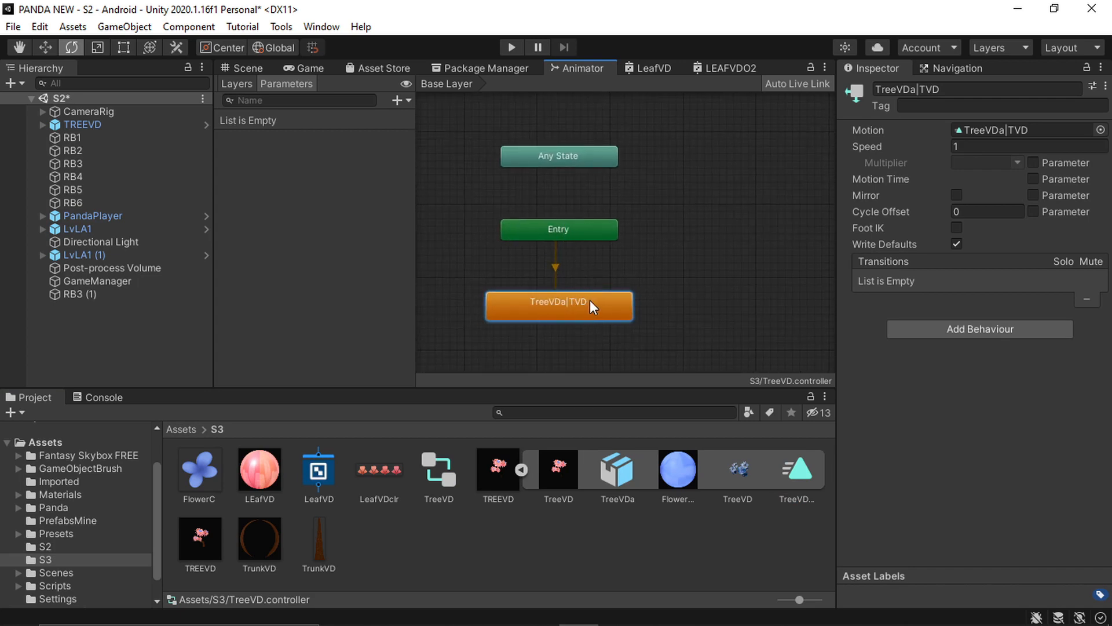
pyautogui.click(653, 289)
pyautogui.click(584, 294)
# Attach the TreeVD controller to the scene's TREEVD object and return to the scene view of the tree
pyautogui.click(85, 126)
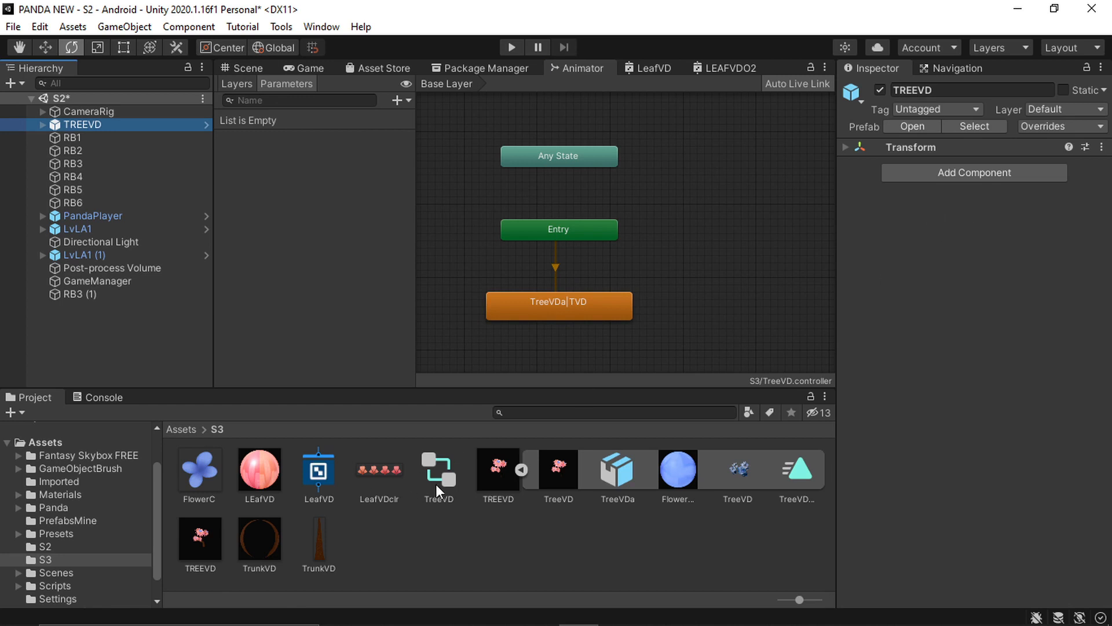
pyautogui.moveTo(436, 484); pyautogui.dragTo(964, 157)
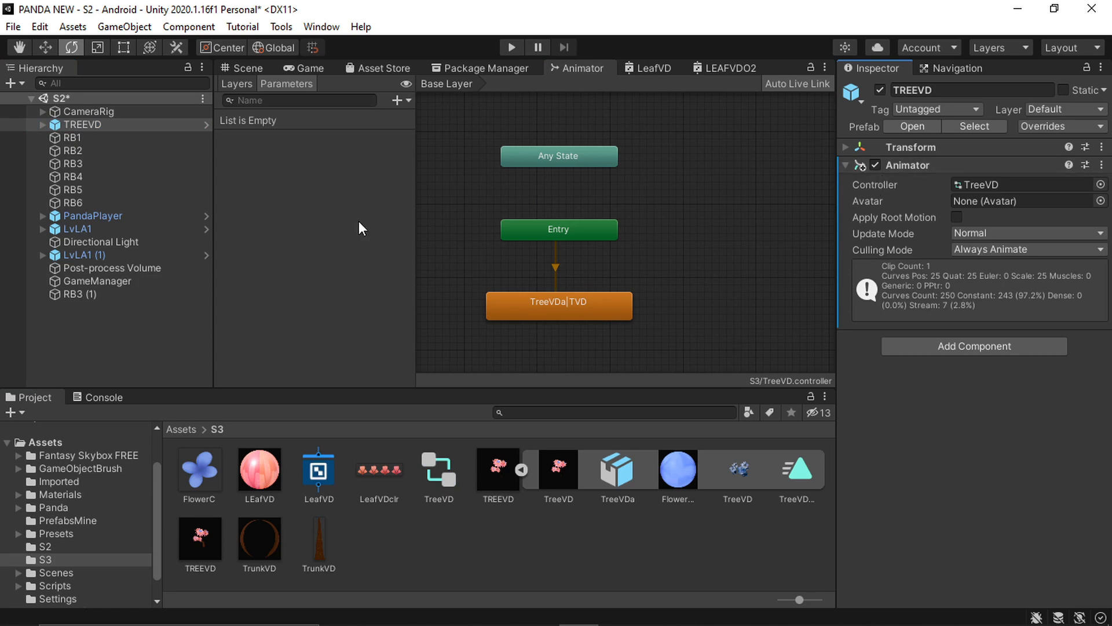
pyautogui.click(249, 68)
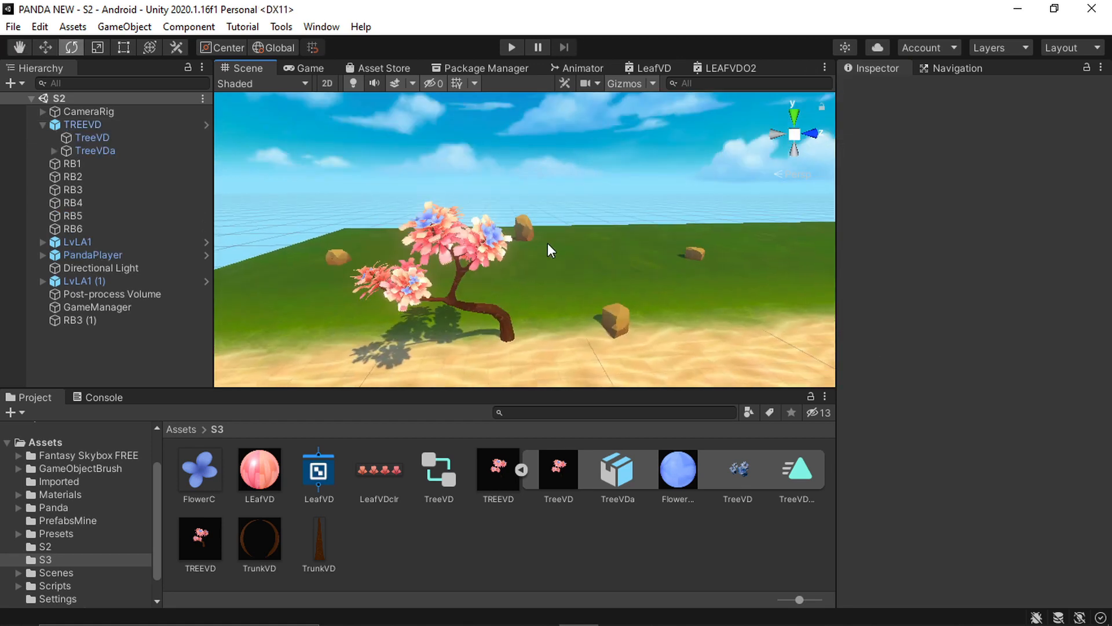
pyautogui.moveTo(548, 244); pyautogui.dragTo(563, 227, button='middle')
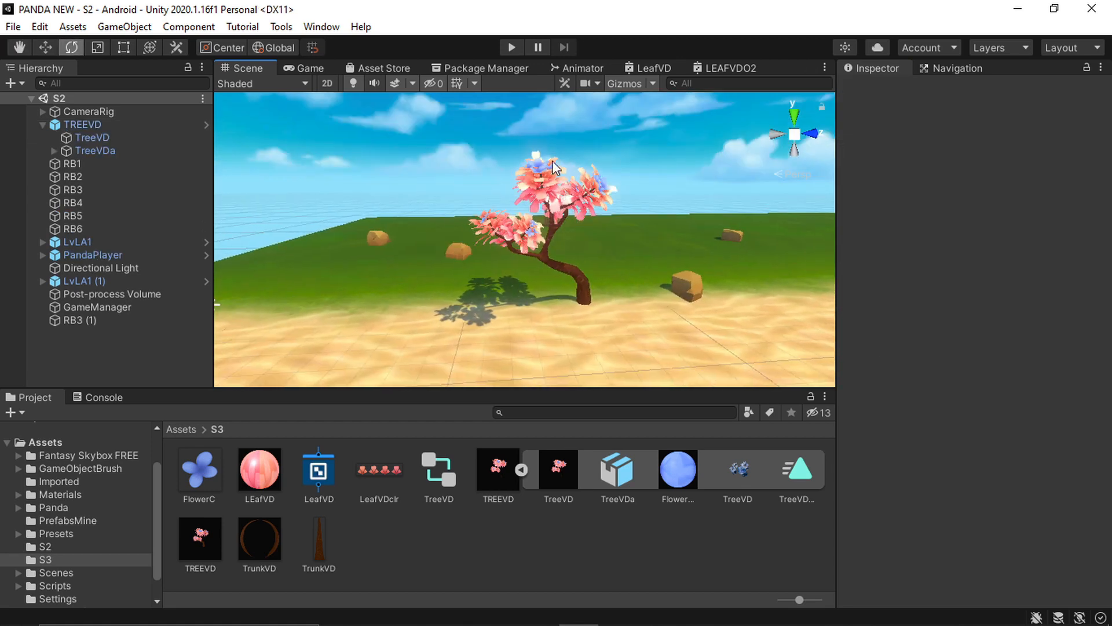
# Run the scene in play mode, examine the blossom tree's animation in the Scene view, and stop playback
pyautogui.moveTo(552, 161); pyautogui.dragTo(526, 166, button='middle')
pyautogui.click(512, 47)
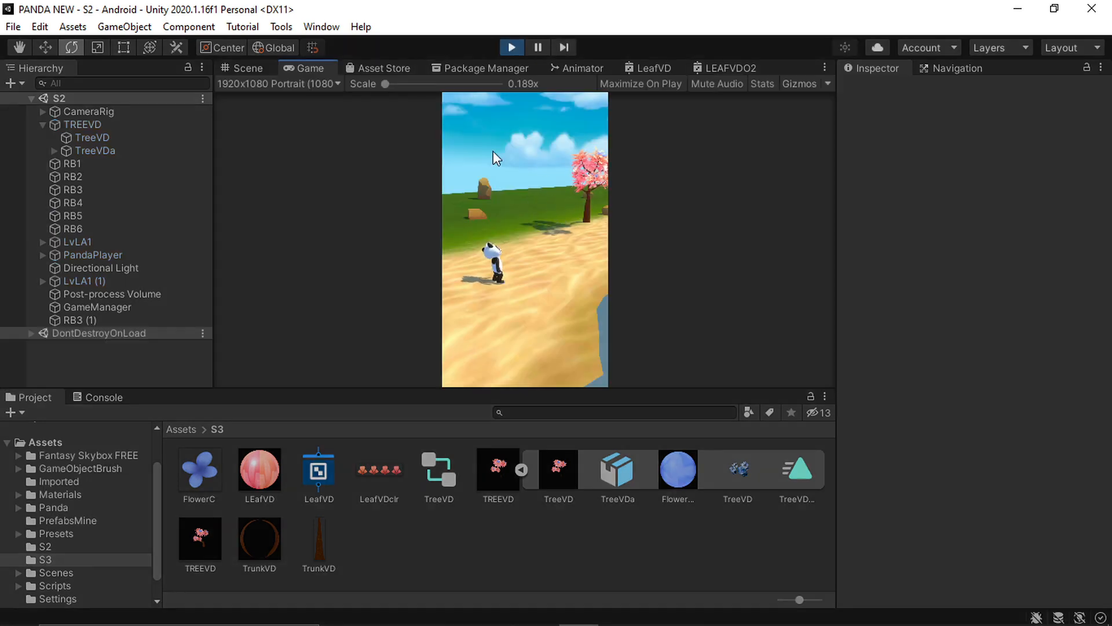
pyautogui.click(248, 65)
pyautogui.scroll(5, 554, 226)
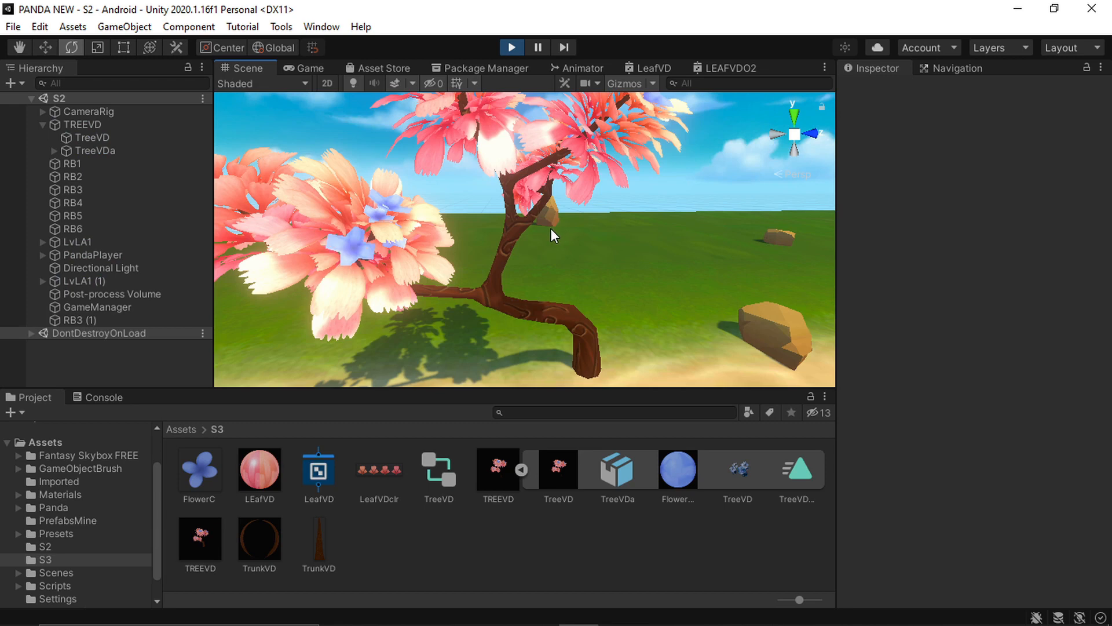
pyautogui.scroll(-3, 550, 229)
pyautogui.click(528, 194)
pyautogui.press('f')
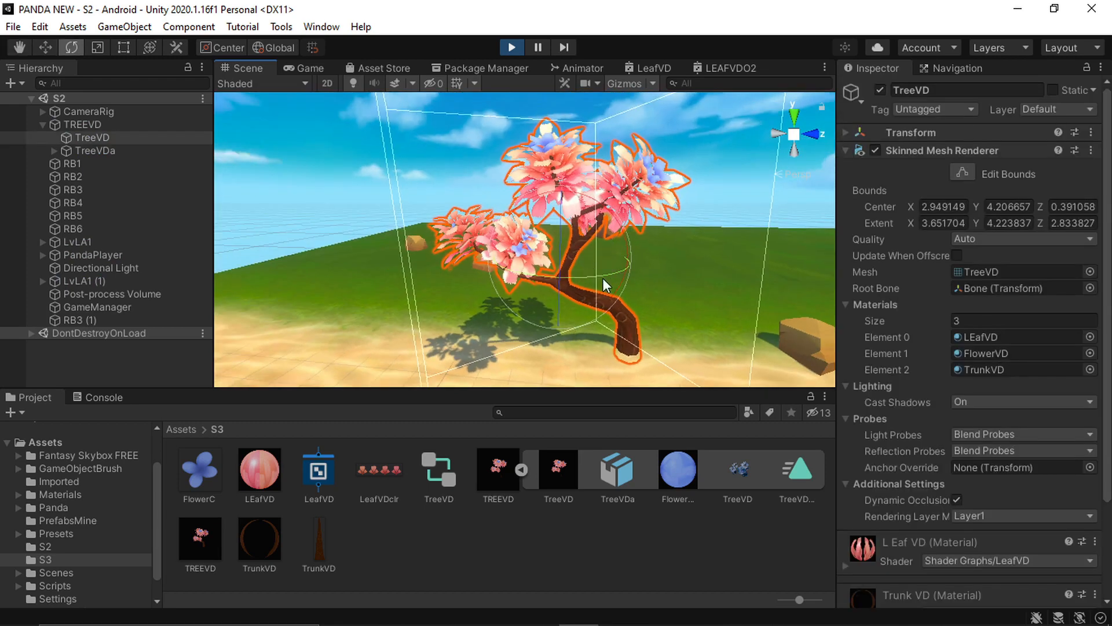
pyautogui.click(744, 204)
pyautogui.moveTo(438, 294); pyautogui.dragTo(522, 287, button='right')
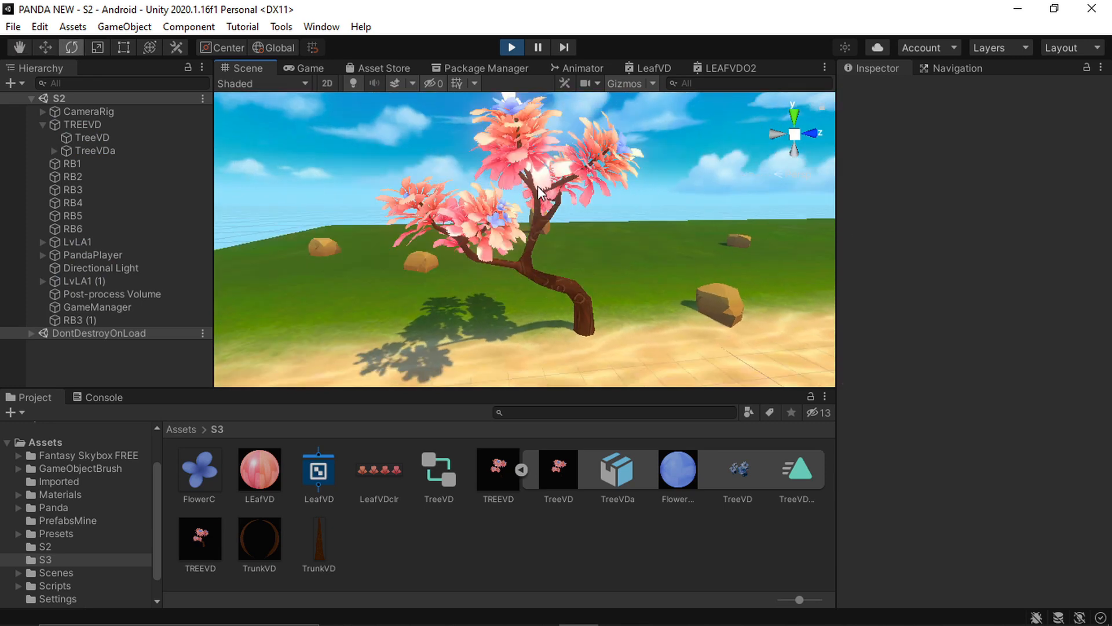
pyautogui.click(537, 186)
pyautogui.press('f')
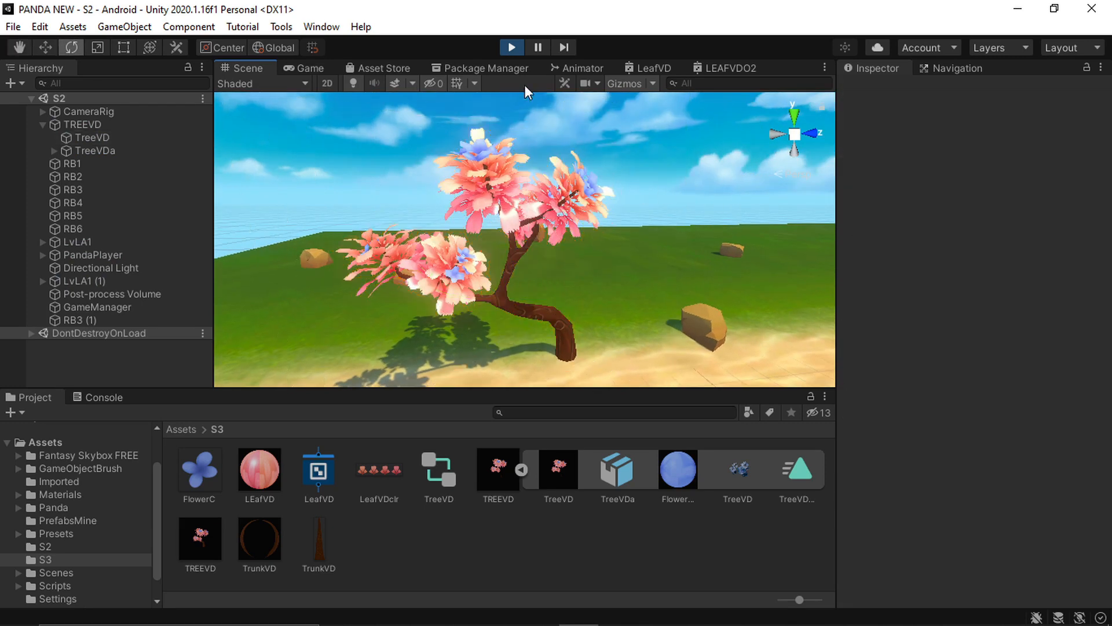
pyautogui.click(512, 47)
# Enable Loop Time and Loop Pose for the TreeVDa|TVD clip of the TREEVD model and apply the import settings
pyautogui.click(523, 223)
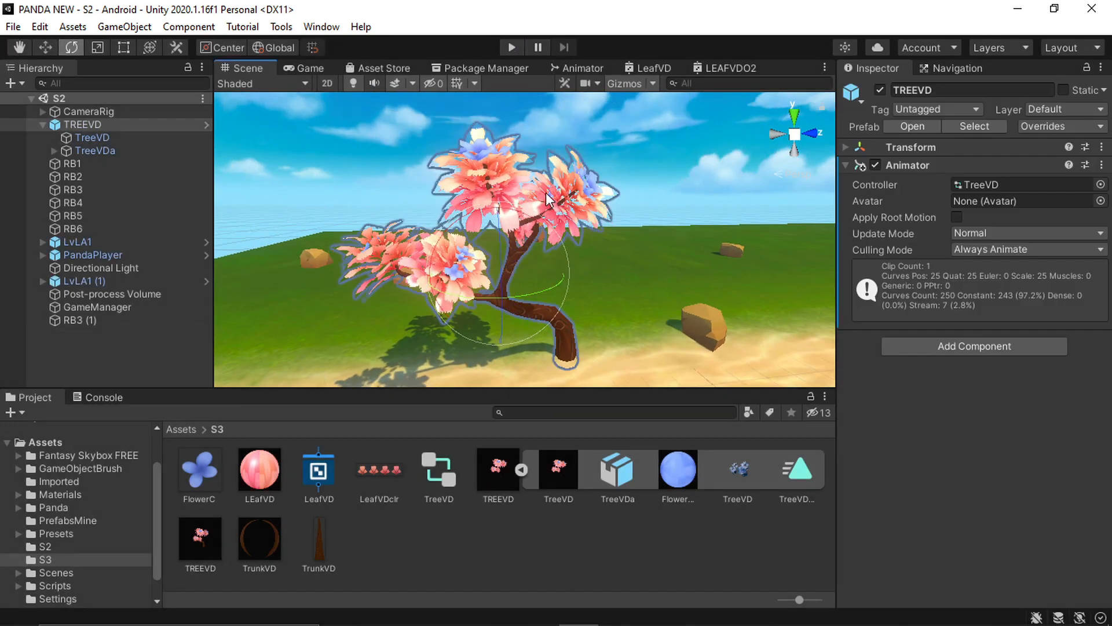
pyautogui.keyDown('alt'); pyautogui.moveTo(631, 210); pyautogui.dragTo(486, 201); pyautogui.keyUp('alt')
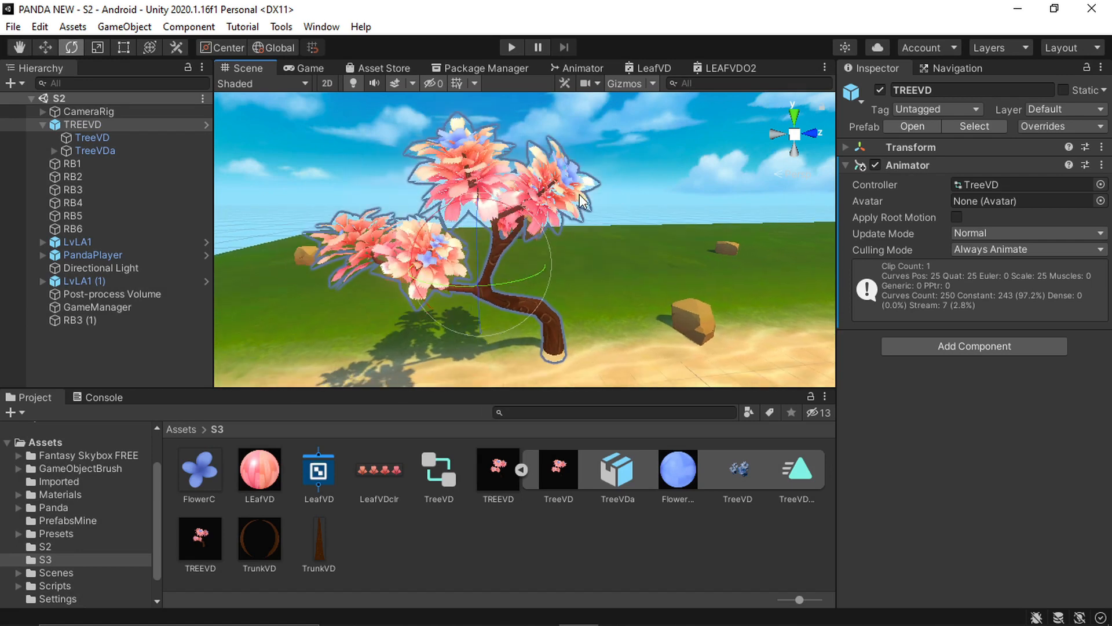
pyautogui.keyDown('alt'); pyautogui.moveTo(582, 202); pyautogui.dragTo(560, 230); pyautogui.keyUp('alt')
pyautogui.scroll(-5, 560, 230)
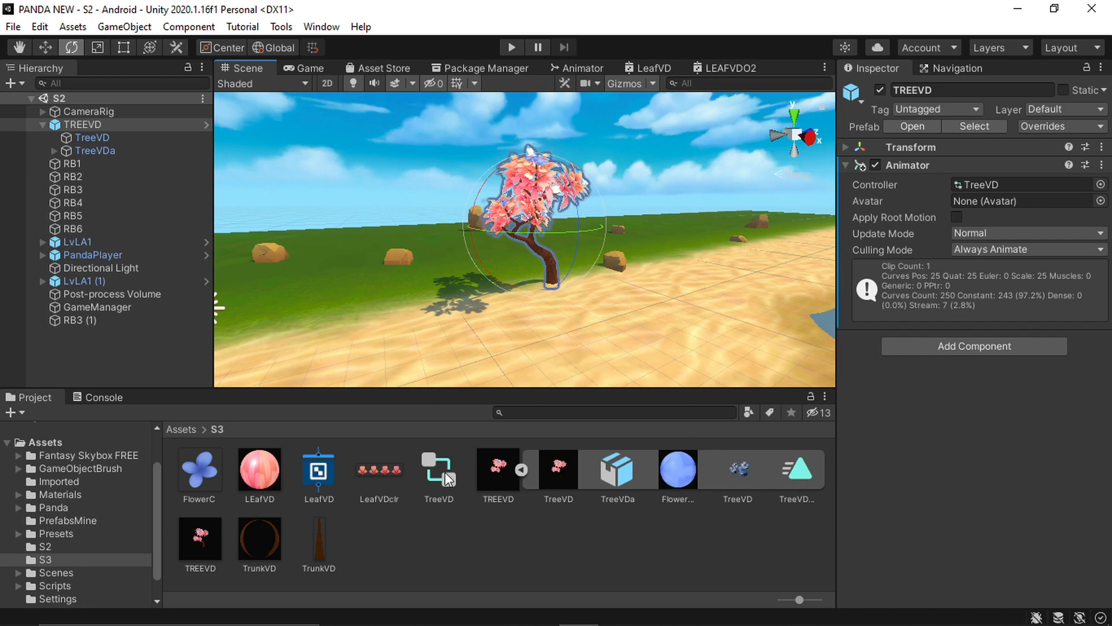
pyautogui.click(776, 475)
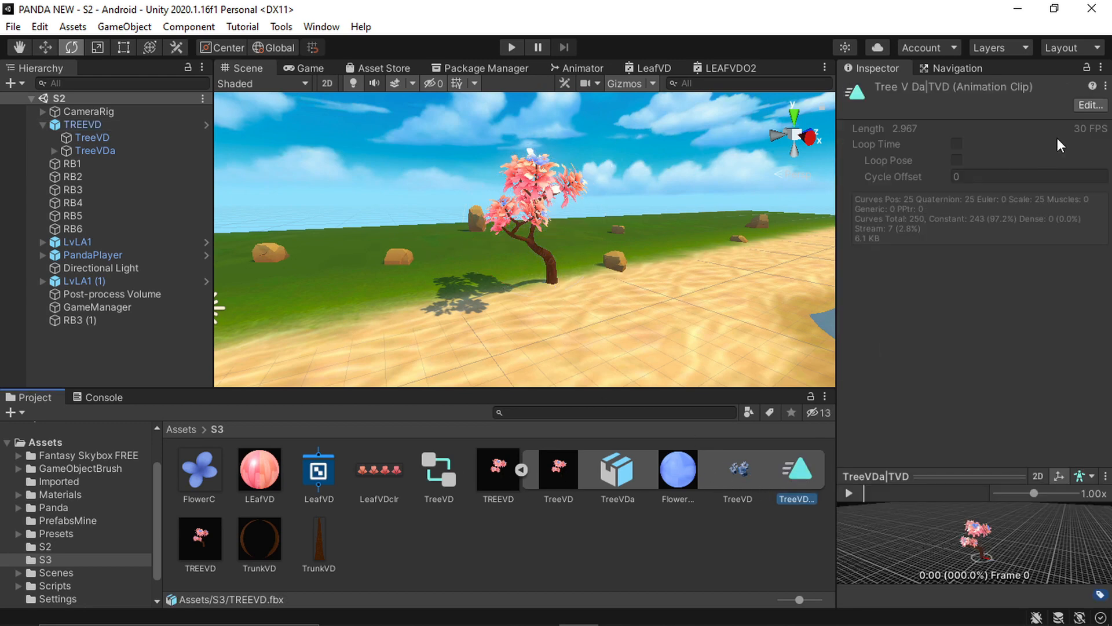
pyautogui.click(1079, 106)
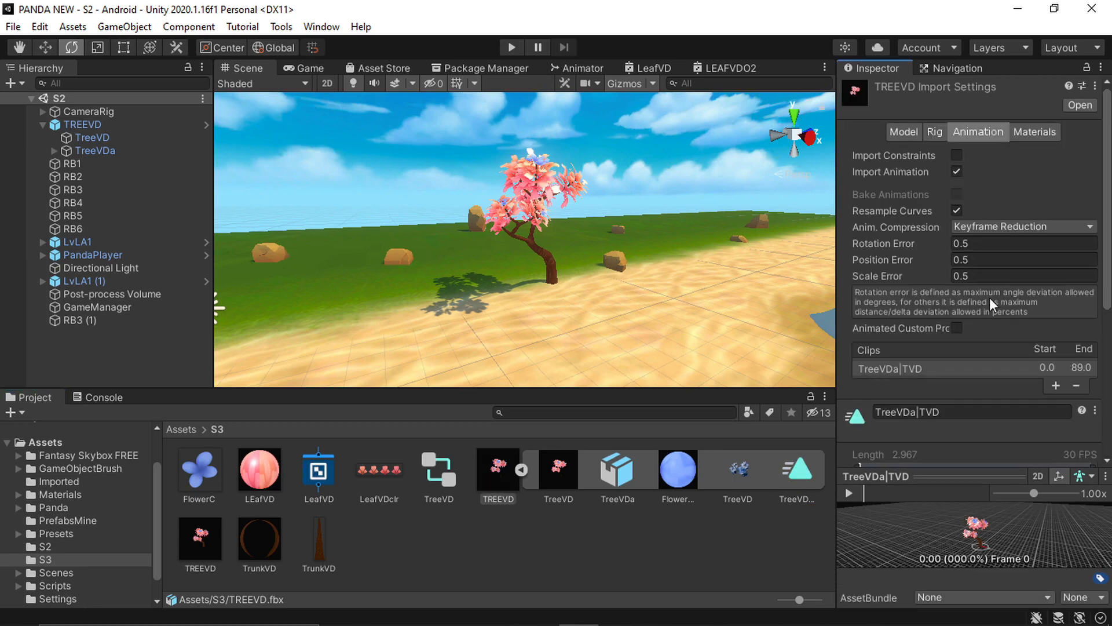
pyautogui.scroll(-5, 990, 313)
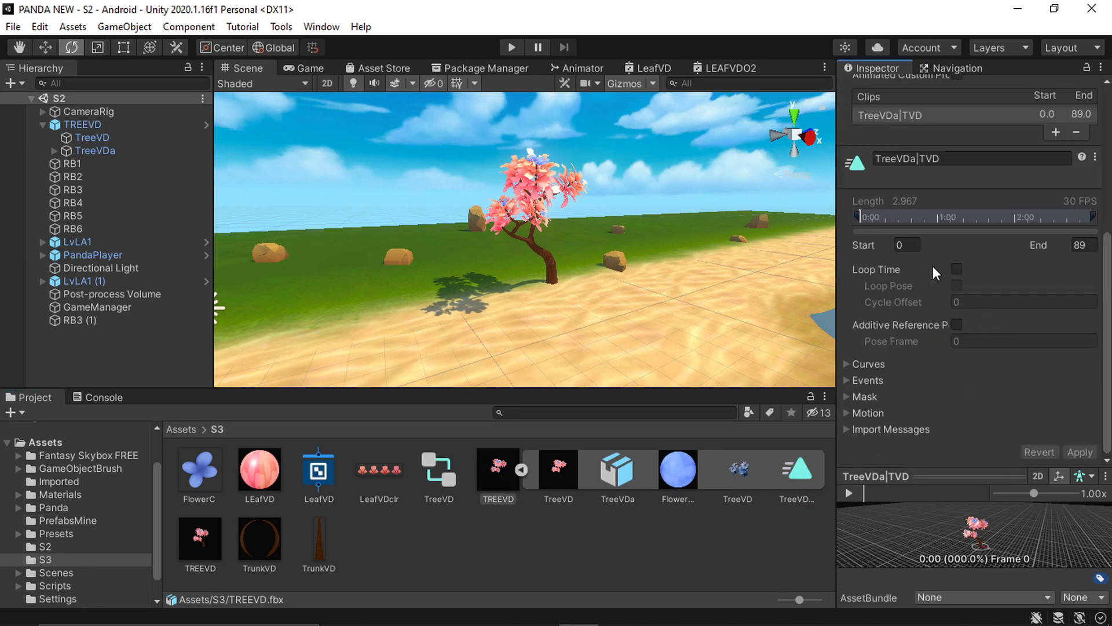
pyautogui.click(957, 268)
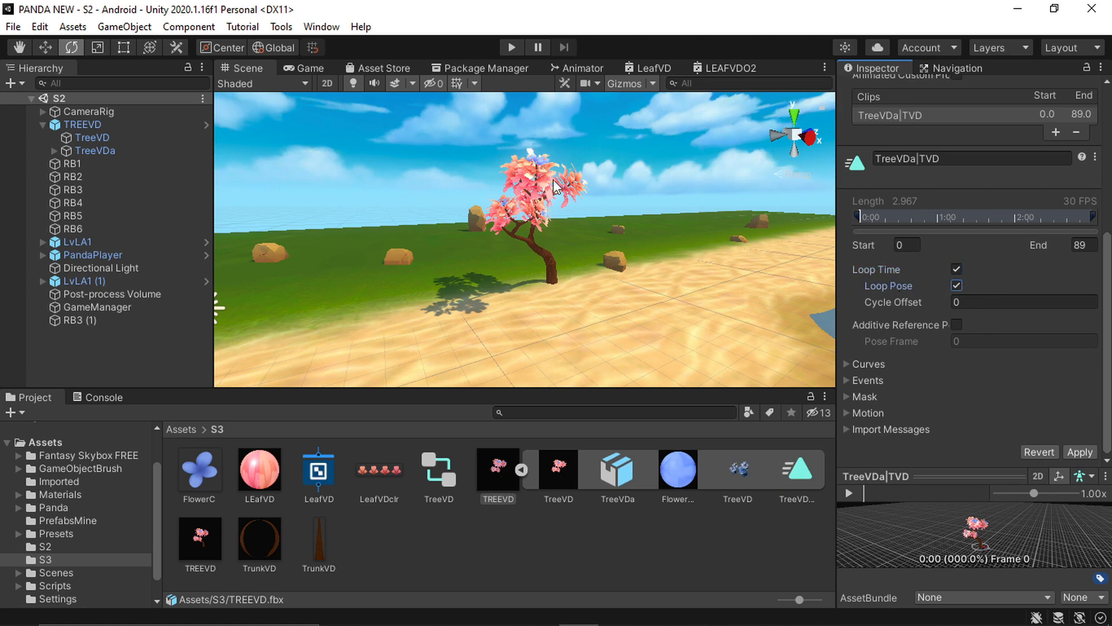
pyautogui.click(1081, 452)
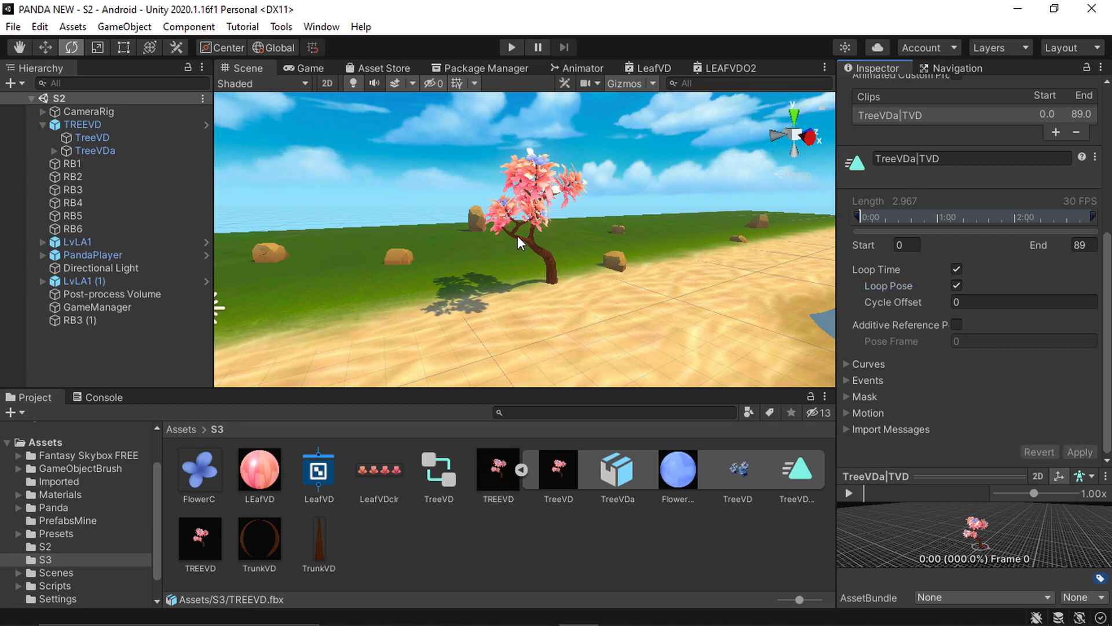
# Run the scene again and examine the tree's looping animation in the Scene view from several angles and distances
pyautogui.click(515, 44)
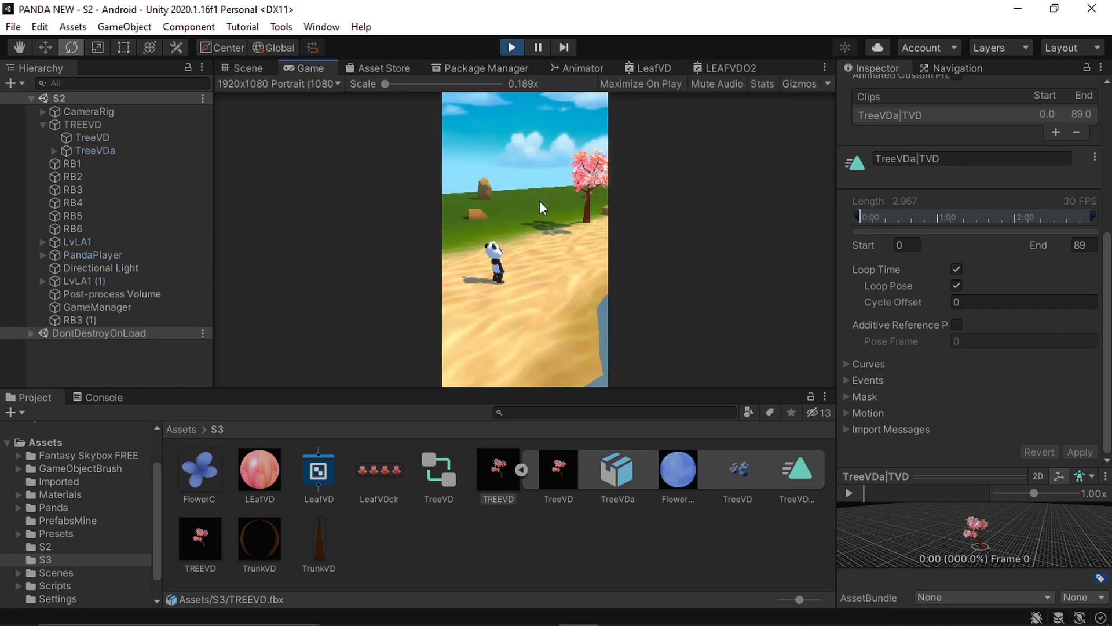
pyautogui.click(249, 65)
pyautogui.scroll(3, 527, 239)
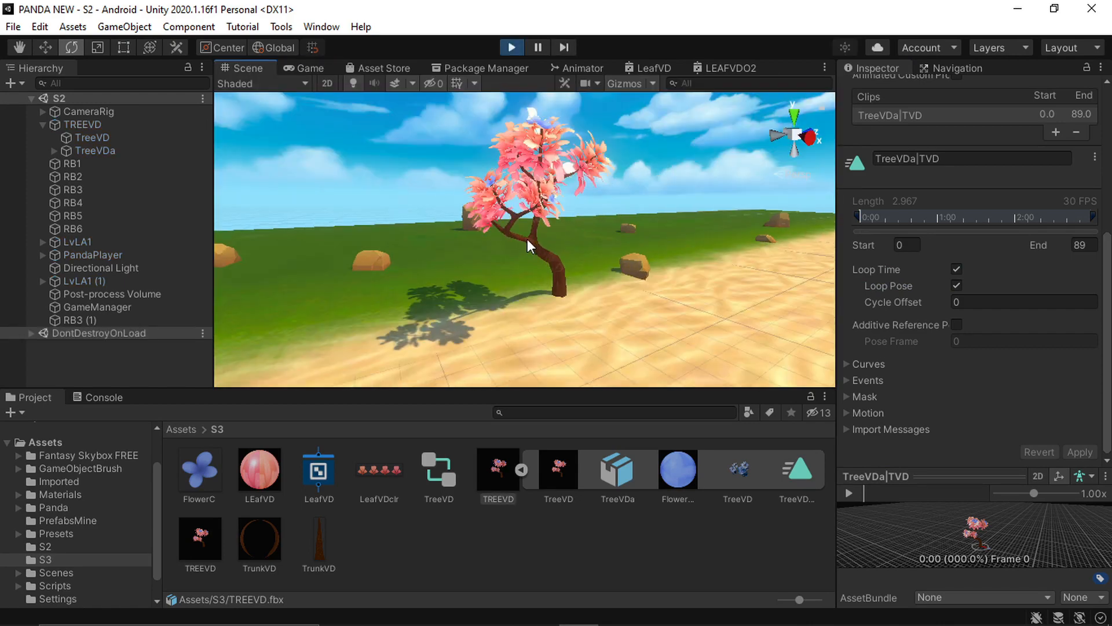
pyautogui.moveTo(606, 270); pyautogui.dragTo(536, 308, button='right')
pyautogui.scroll(-4, 534, 303)
pyautogui.scroll(1, 573, 220)
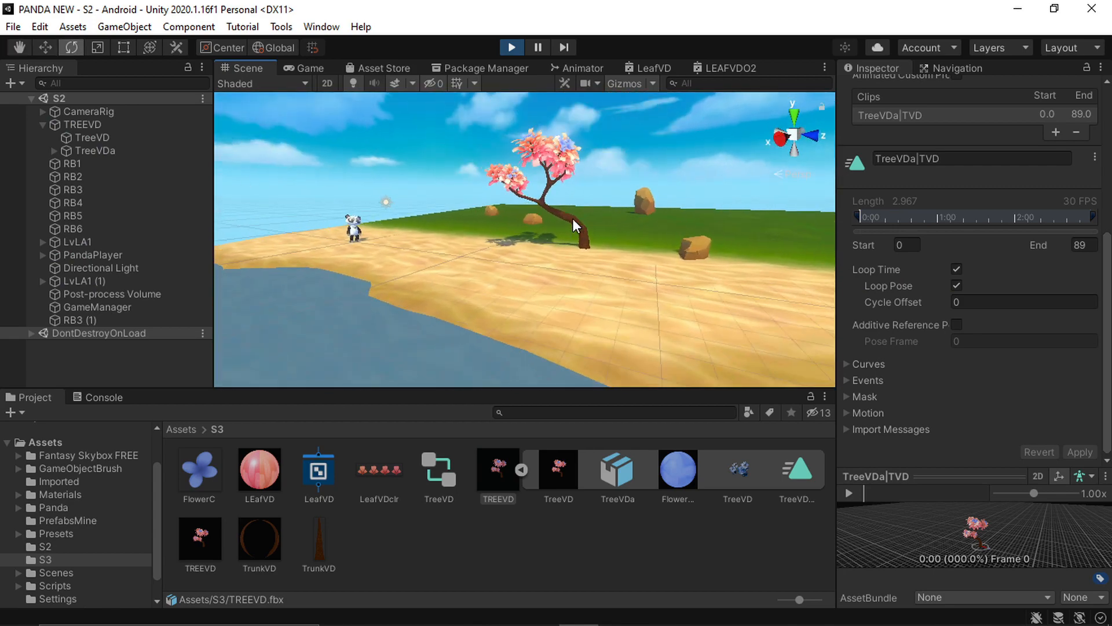
pyautogui.moveTo(573, 219); pyautogui.dragTo(560, 244, button='middle')
pyautogui.scroll(8, 600, 199)
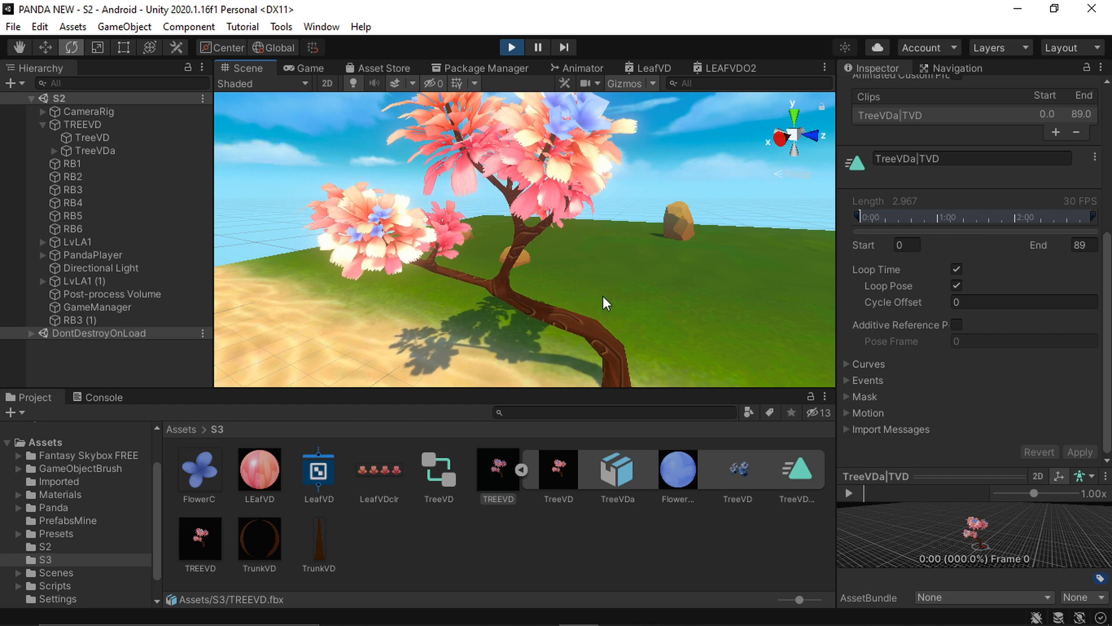
pyautogui.scroll(-2, 597, 298)
pyautogui.moveTo(442, 286); pyautogui.dragTo(450, 287, button='right')
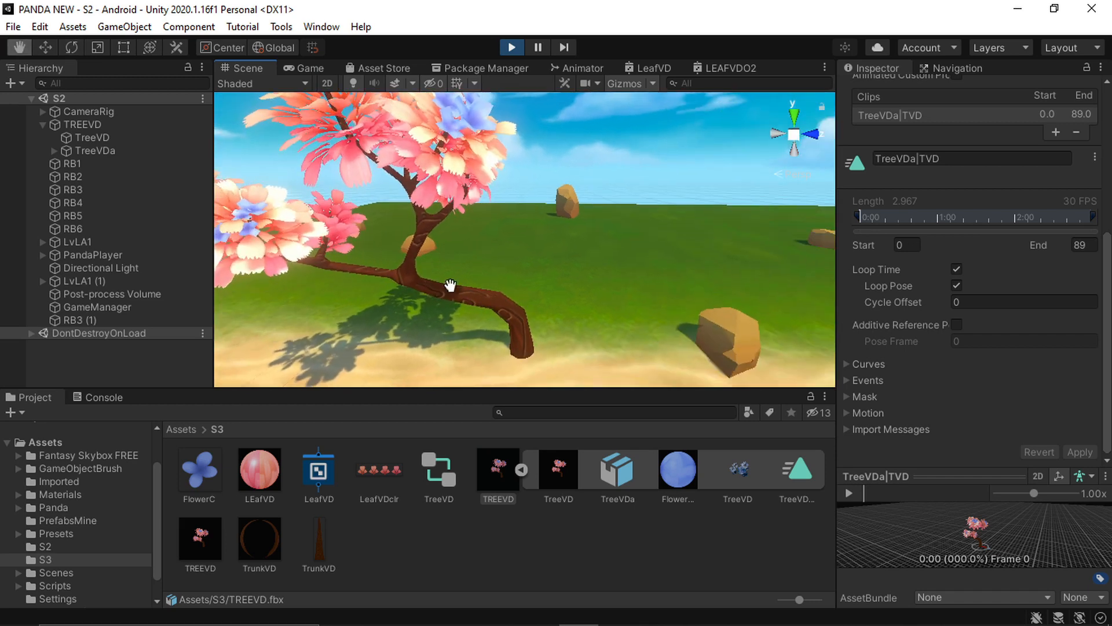
pyautogui.moveTo(451, 287); pyautogui.dragTo(517, 298, button='middle')
pyautogui.moveTo(586, 329); pyautogui.dragTo(556, 283, button='right')
pyautogui.moveTo(620, 331); pyautogui.dragTo(593, 308, button='middle')
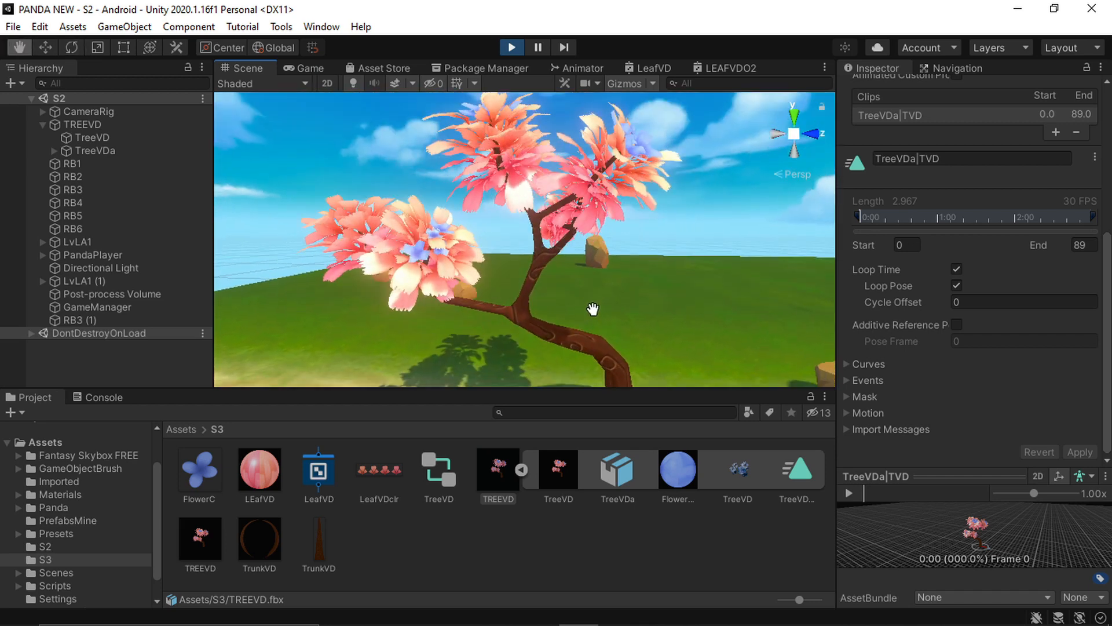
pyautogui.scroll(-2, 540, 234)
pyautogui.moveTo(458, 244); pyautogui.dragTo(512, 297, button='right')
pyautogui.moveTo(481, 253); pyautogui.dragTo(521, 279, button='middle')
pyautogui.moveTo(471, 247); pyautogui.dragTo(497, 250, button='middle')
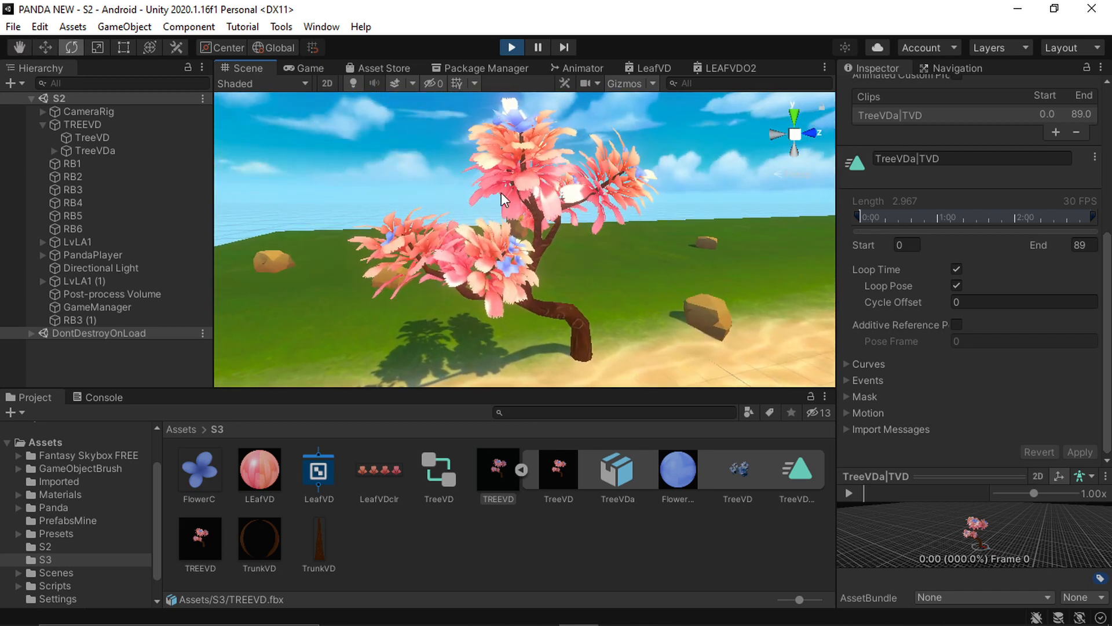
pyautogui.moveTo(636, 292); pyautogui.dragTo(606, 293, button='right')
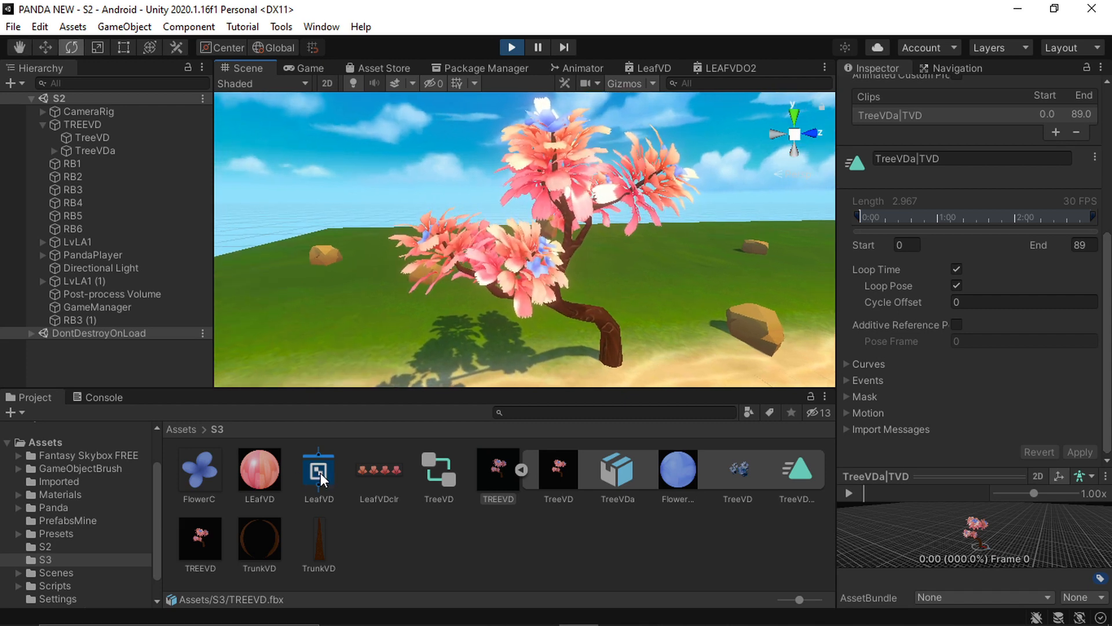
pyautogui.moveTo(642, 293); pyautogui.dragTo(614, 280, button='right')
pyautogui.moveTo(614, 281); pyautogui.dragTo(592, 266, button='middle')
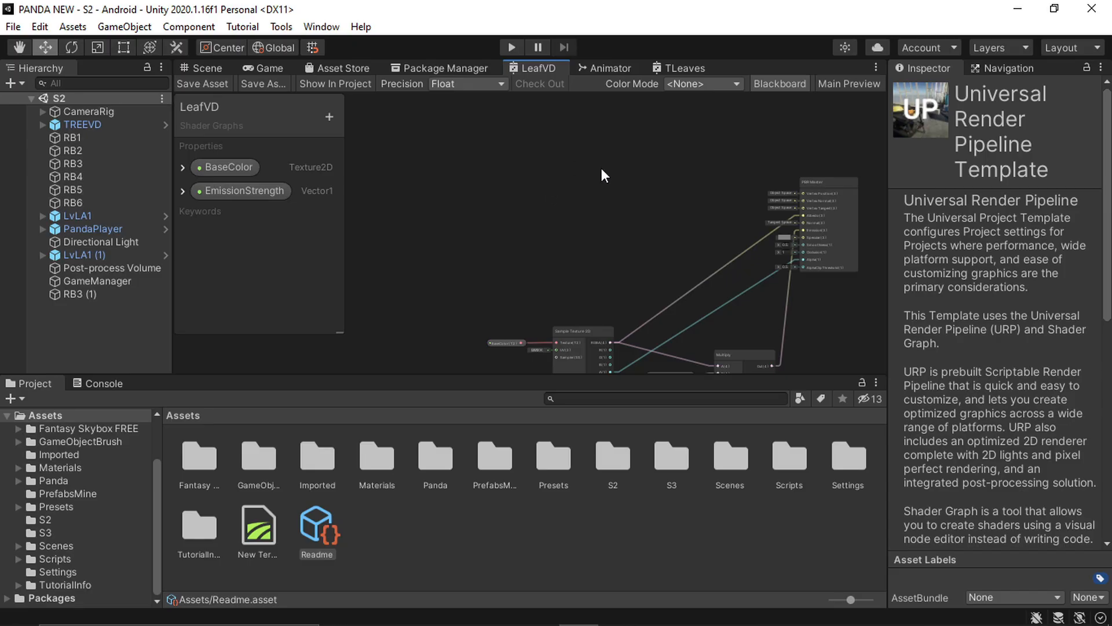
# Examine the nodes and connections of the LeafVD shader graph, from Sample Texture 2D to PBR Master
pyautogui.moveTo(566, 165); pyautogui.dragTo(574, 168, button='middle')
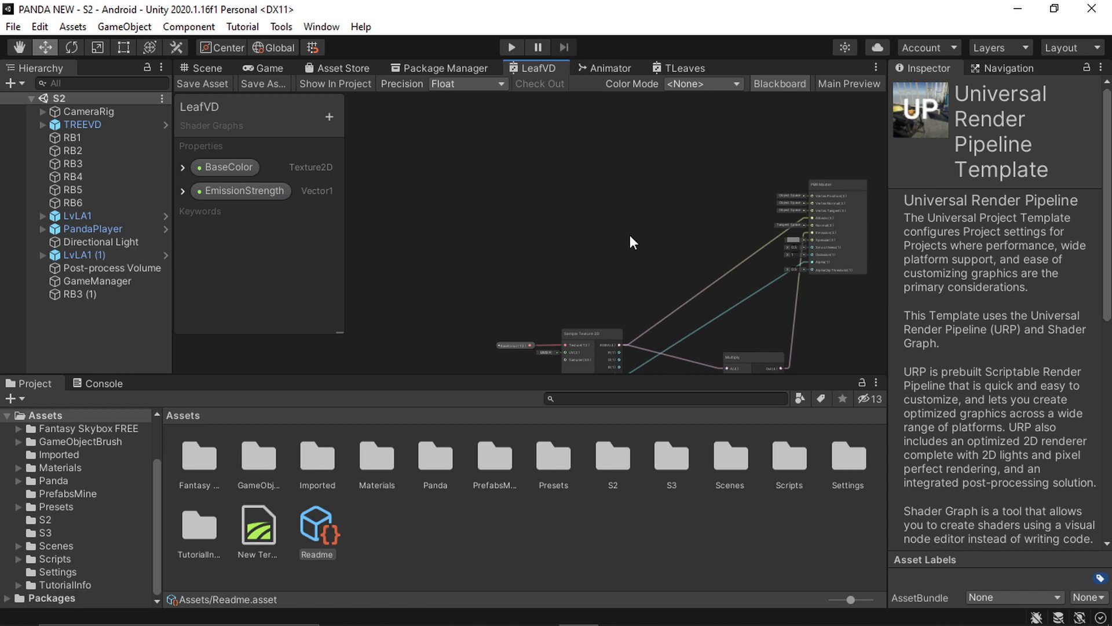
pyautogui.moveTo(636, 241); pyautogui.dragTo(596, 240, button='middle')
pyautogui.scroll(3, 560, 189)
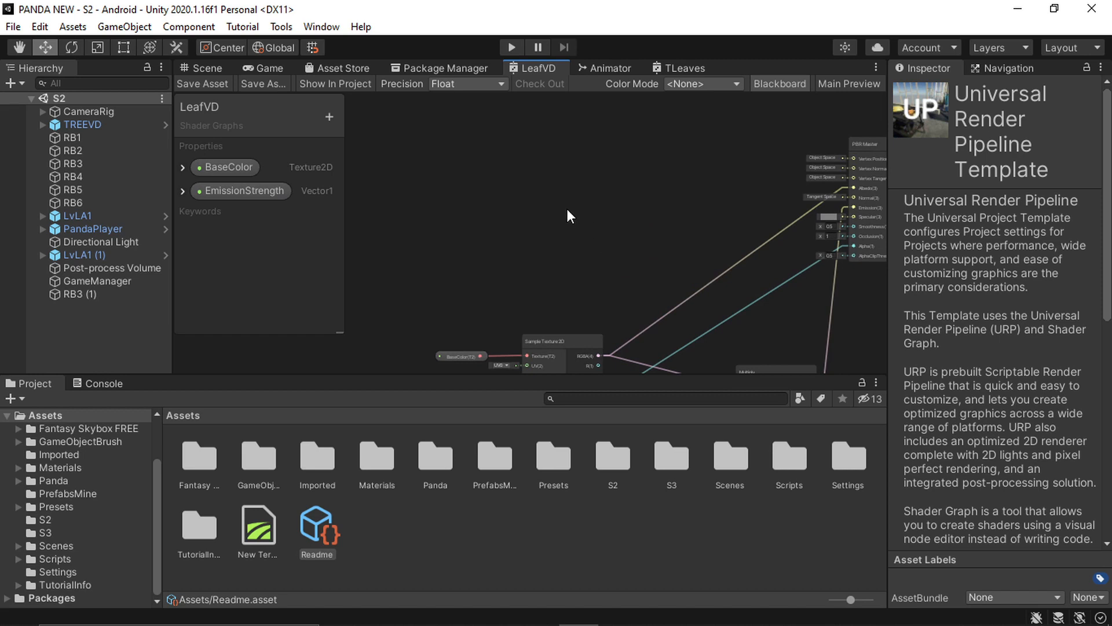
pyautogui.moveTo(498, 217); pyautogui.dragTo(586, 219, button='middle')
pyautogui.moveTo(679, 253); pyautogui.dragTo(612, 218, button='middle')
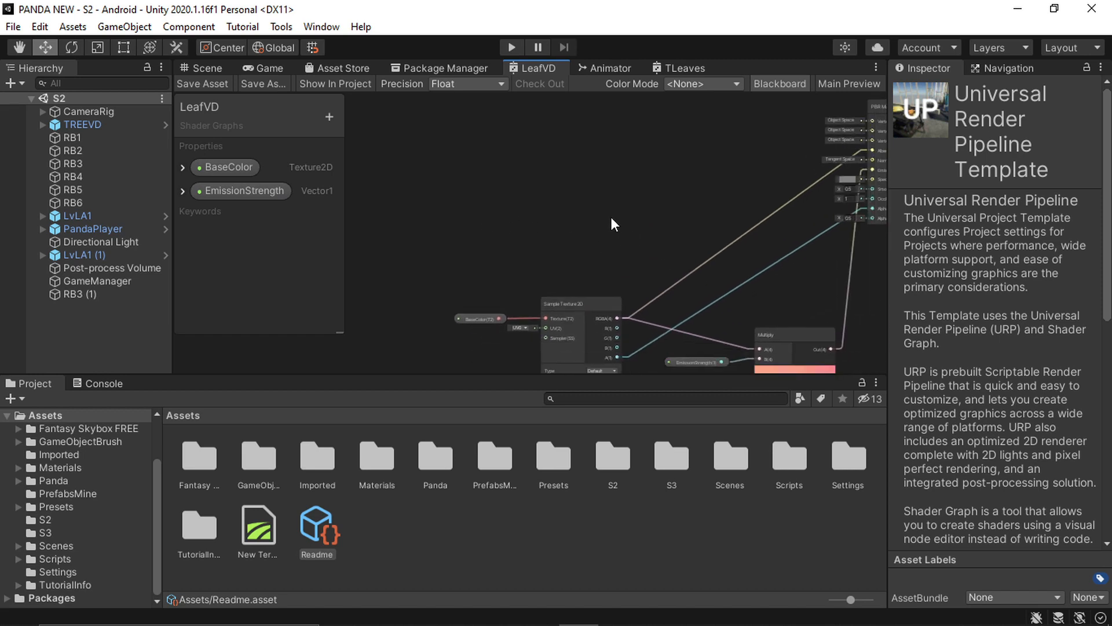
pyautogui.moveTo(688, 184); pyautogui.dragTo(656, 196, button='middle')
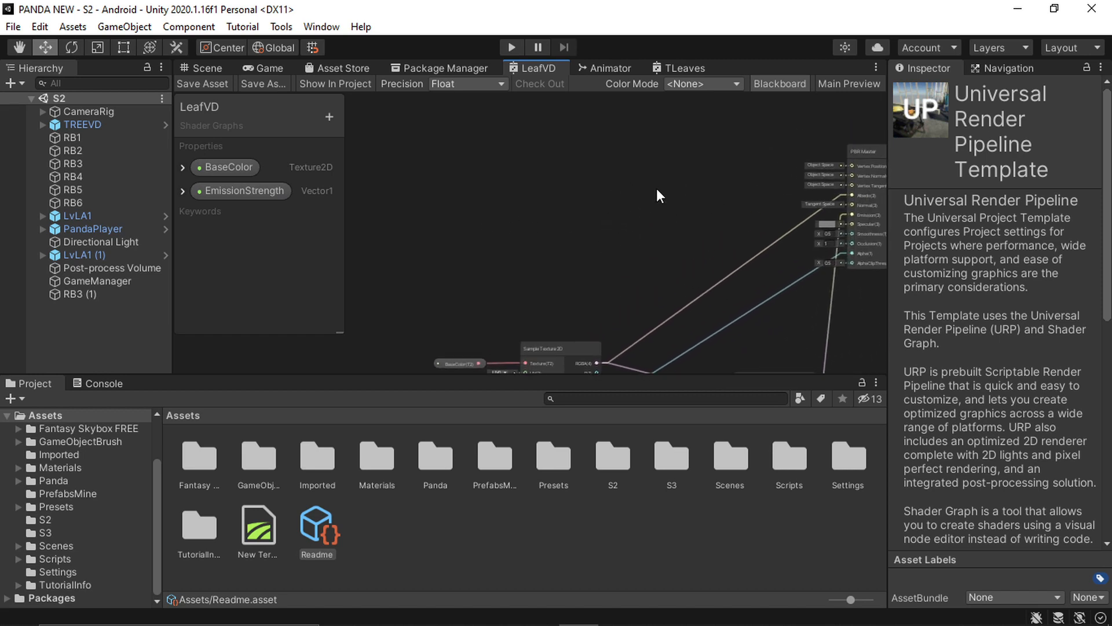
pyautogui.moveTo(573, 200); pyautogui.dragTo(651, 196, button='middle')
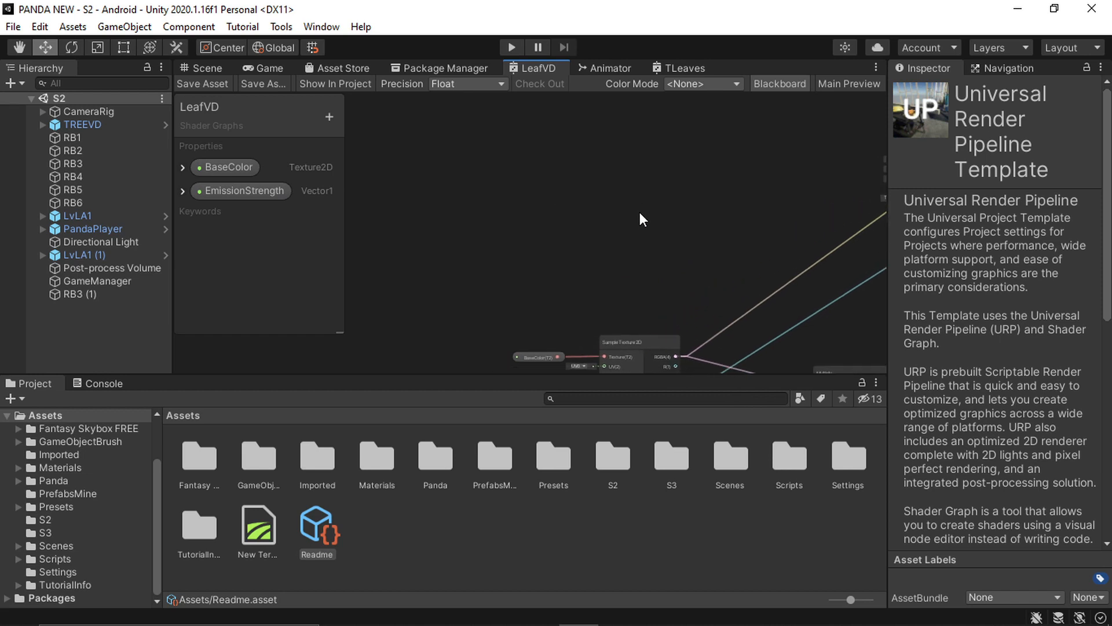
pyautogui.moveTo(675, 236); pyautogui.dragTo(640, 195, button='middle')
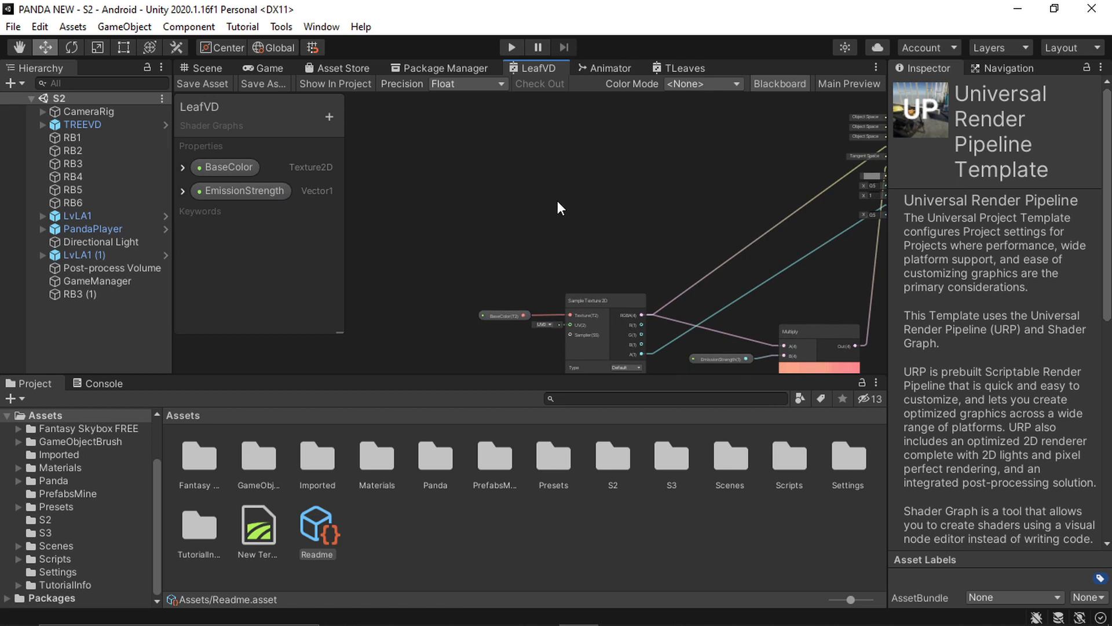
# Move the PBR Master node lower in the LeafVD graph, closer to the level of the Sample Texture 2D node
pyautogui.moveTo(557, 202); pyautogui.dragTo(490, 248, button='middle')
pyautogui.scroll(-2, 533, 242)
pyautogui.scroll(2, 586, 218)
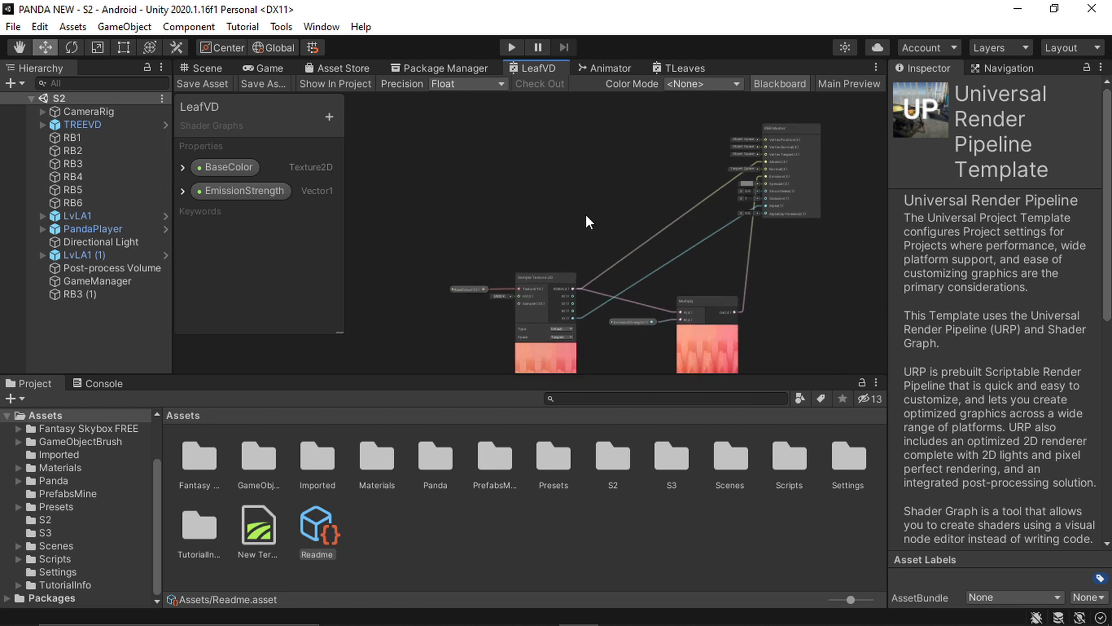
pyautogui.scroll(-2, 792, 156)
pyautogui.moveTo(791, 156); pyautogui.dragTo(783, 274)
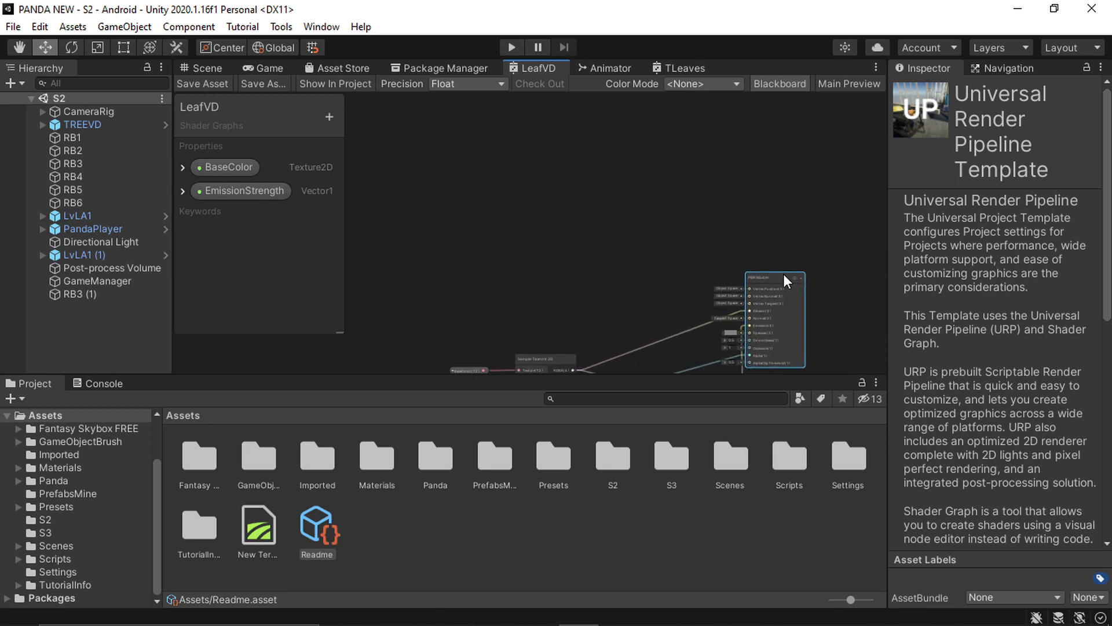
# Add a Position node to the LeafVD graph and place it in the empty area above and left of Sample Texture 2D
pyautogui.moveTo(439, 245); pyautogui.dragTo(510, 216, button='middle')
pyautogui.scroll(2, 526, 188)
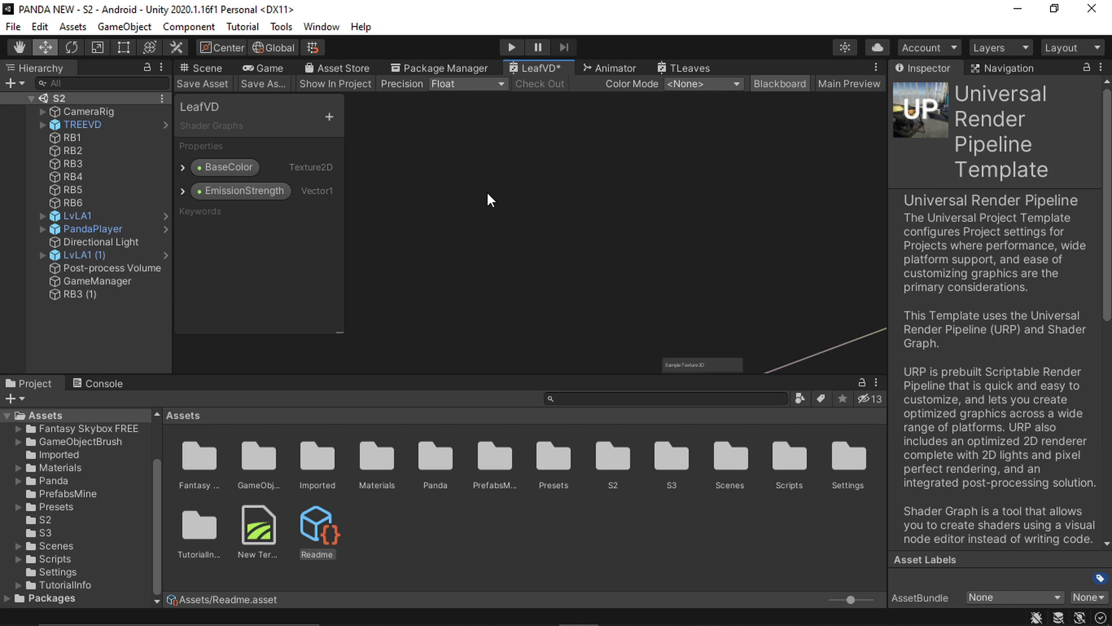
pyautogui.rightClick(488, 193)
pyautogui.click(524, 204)
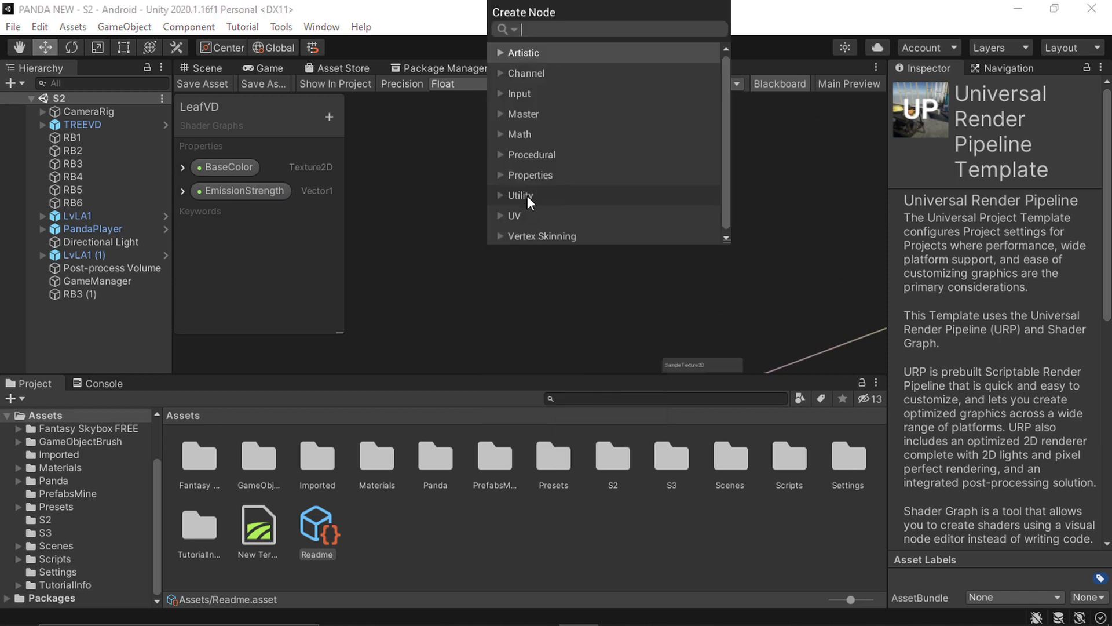
pyautogui.write('positio')
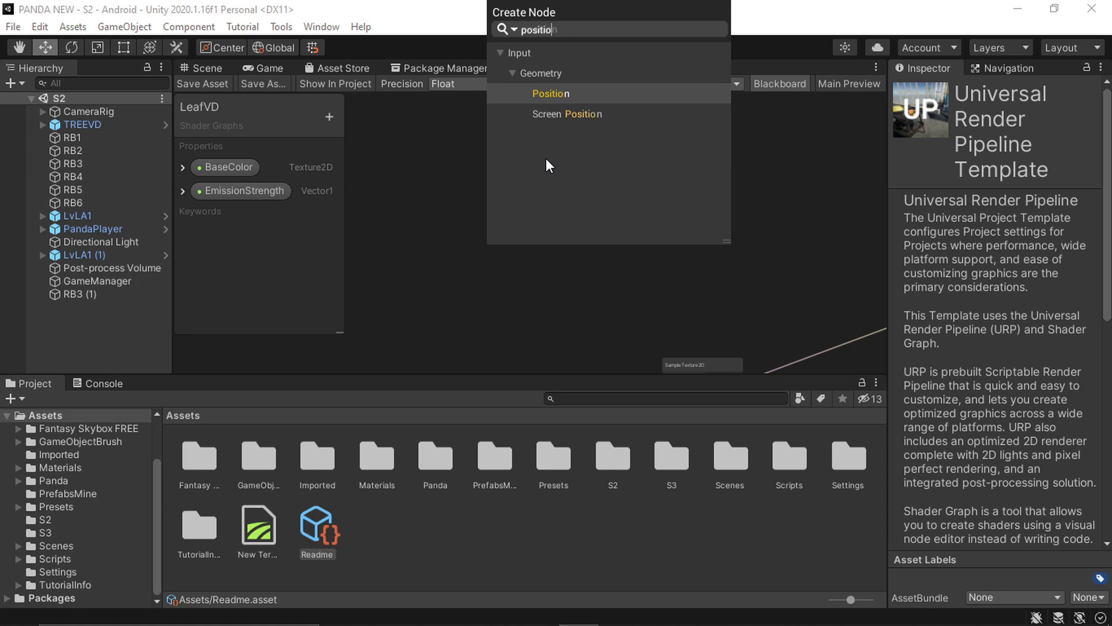
pyautogui.click(584, 93)
pyautogui.moveTo(529, 212); pyautogui.dragTo(486, 159)
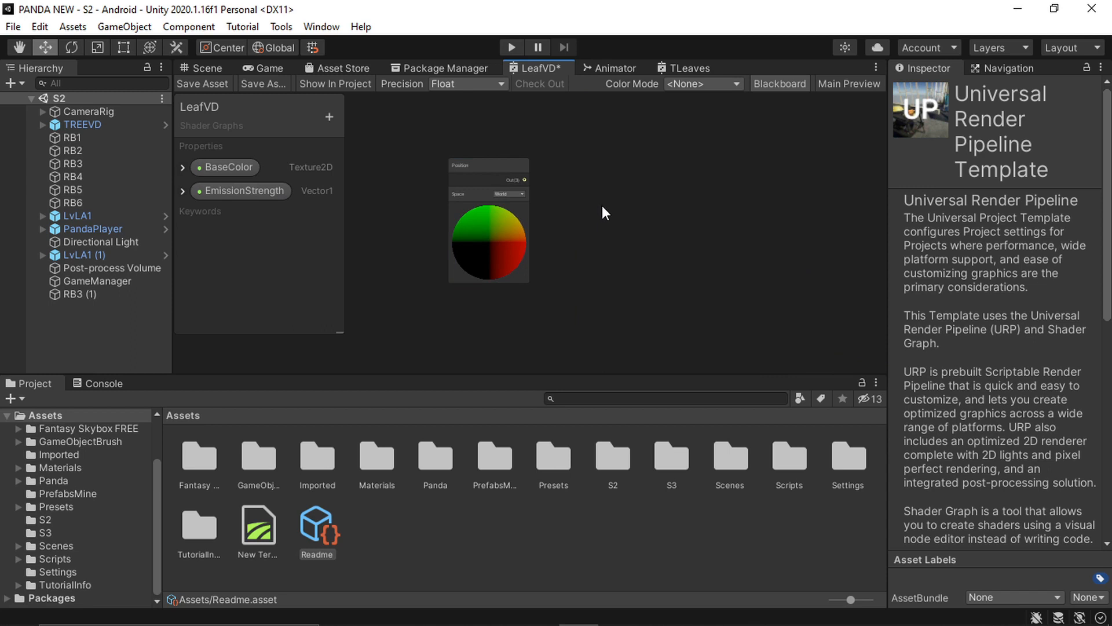
pyautogui.moveTo(500, 168); pyautogui.dragTo(491, 143)
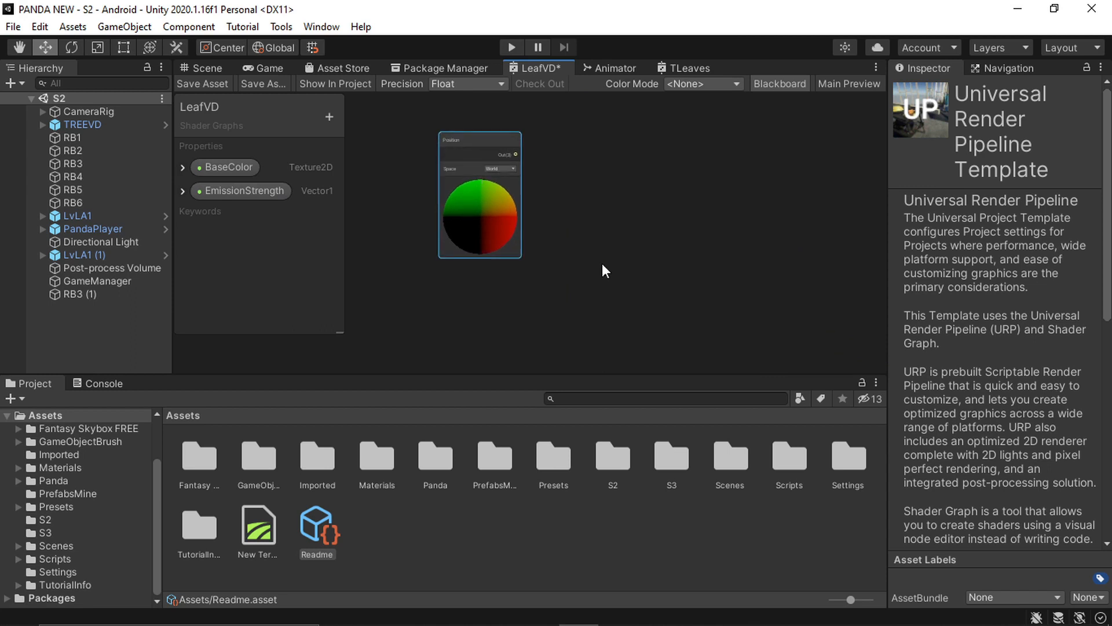
# Add a Time node to the LeafVD graph and place it below the Position node
pyautogui.rightClick(605, 271)
pyautogui.click(606, 278)
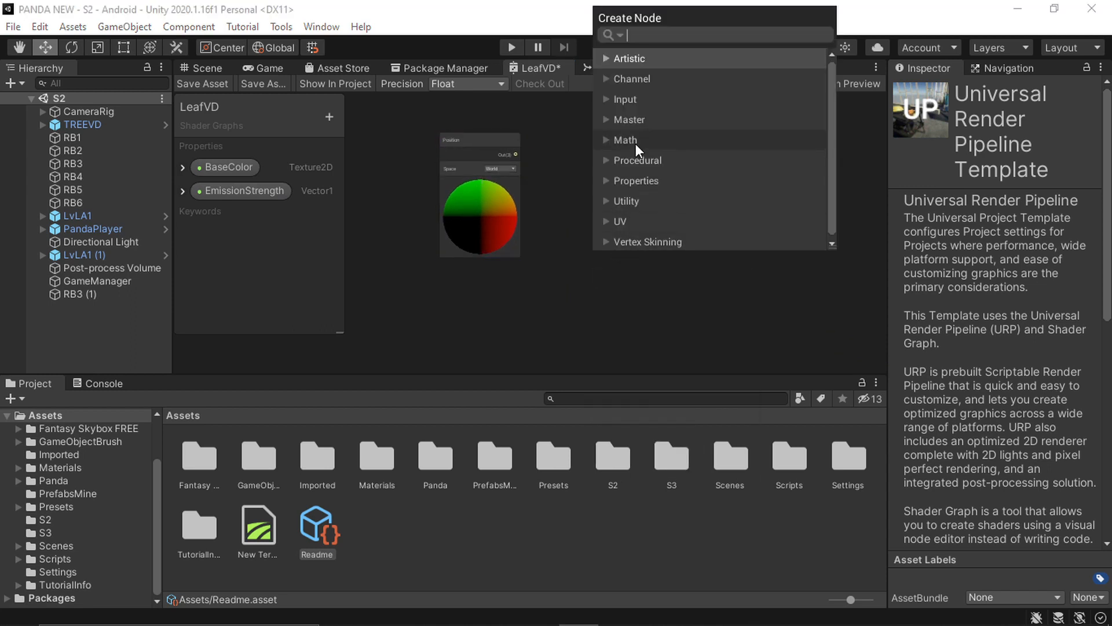
pyautogui.write('time')
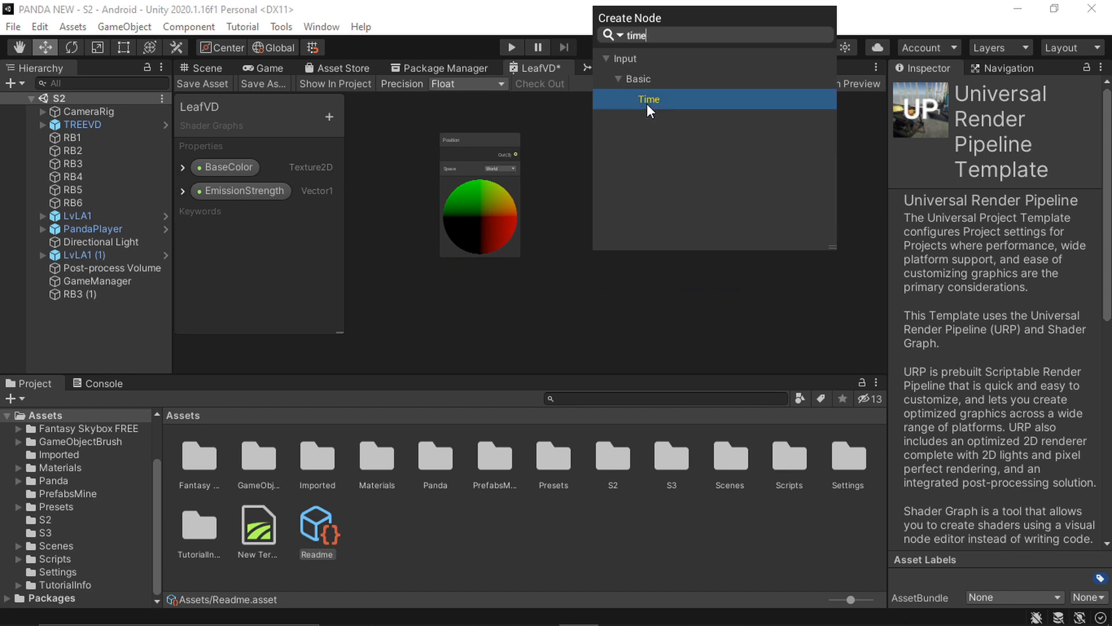
pyautogui.click(647, 103)
pyautogui.moveTo(616, 296); pyautogui.dragTo(475, 238)
pyautogui.click(591, 253)
pyautogui.moveTo(613, 239); pyautogui.dragTo(611, 284, button='middle')
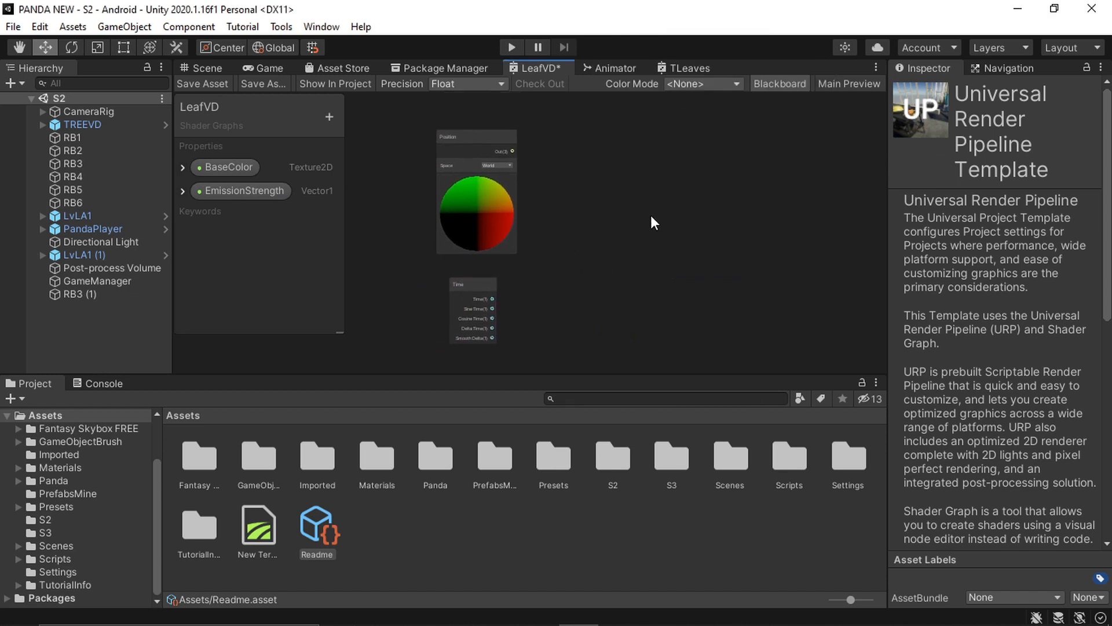
# Add a Tiling And Offset node and place it to the right of the Position node
pyautogui.rightClick(575, 230)
pyautogui.click(621, 238)
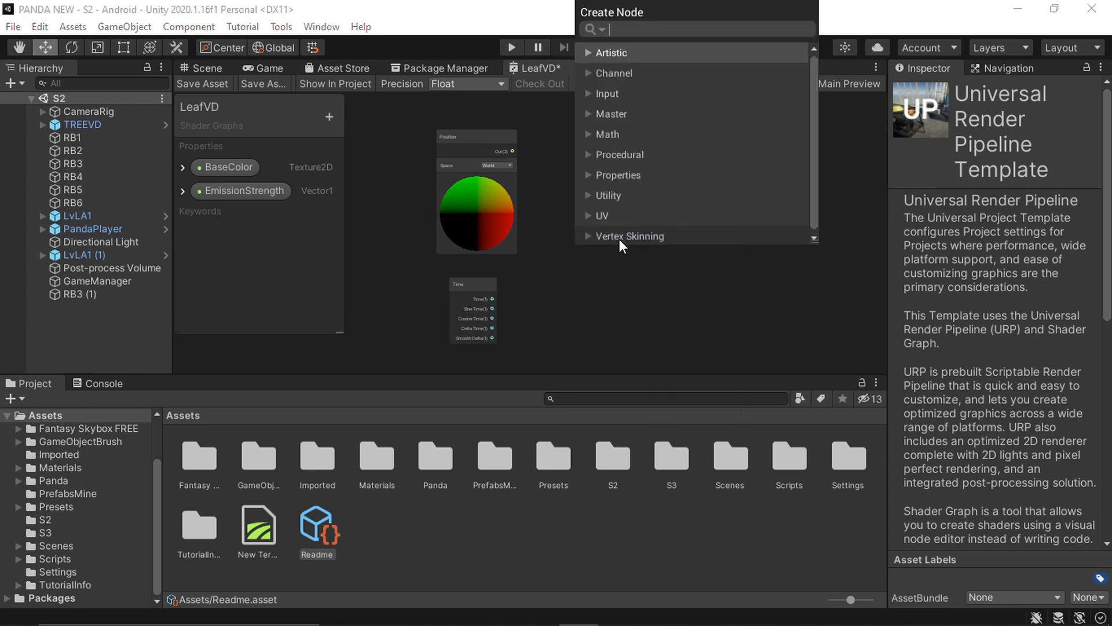
pyautogui.write('tili')
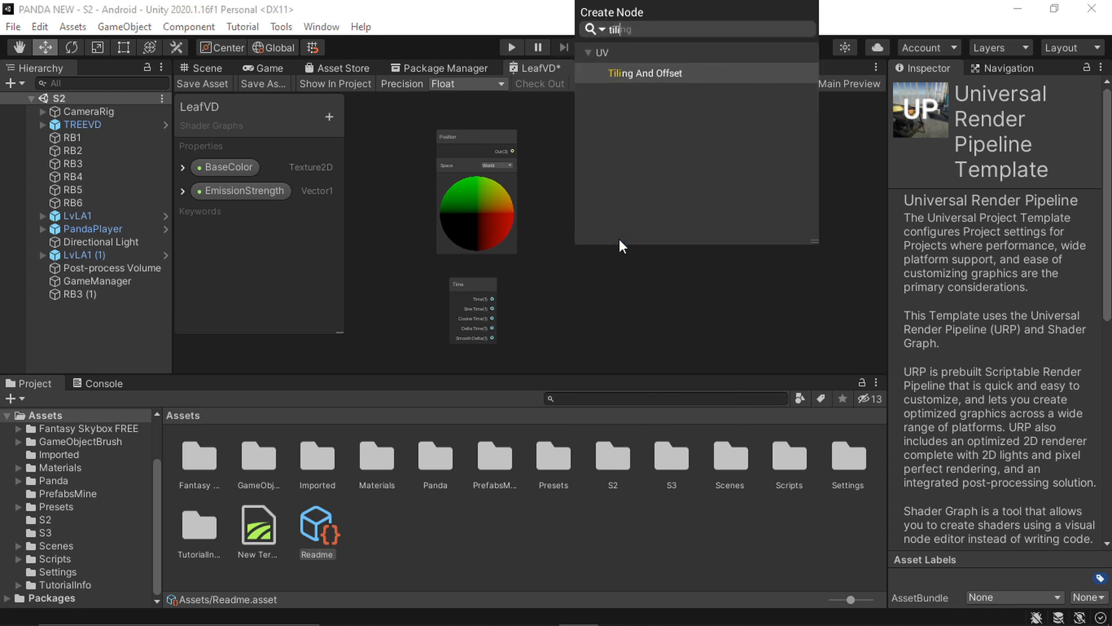
pyautogui.click(667, 72)
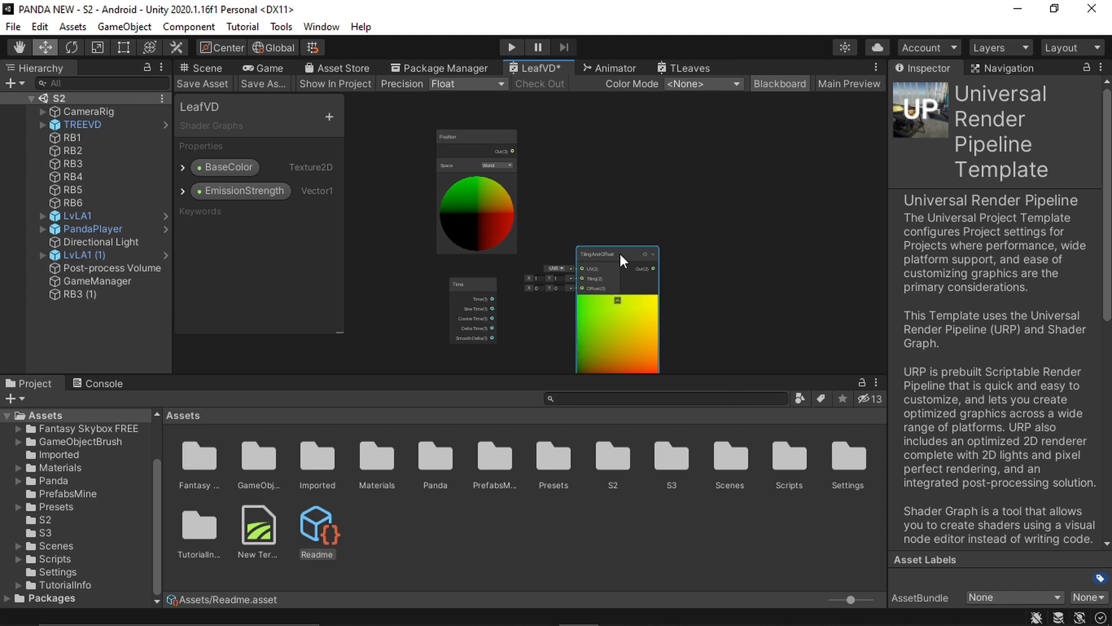
pyautogui.moveTo(620, 253); pyautogui.dragTo(641, 217)
pyautogui.moveTo(779, 275); pyautogui.dragTo(773, 247, button='middle')
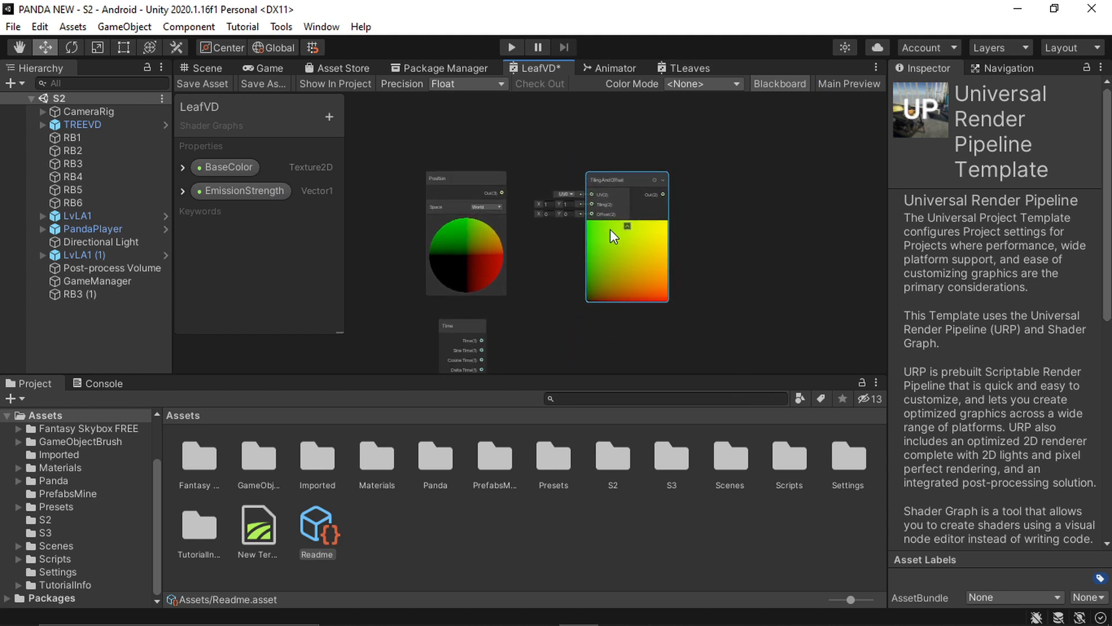
# Move the Position node level with Tiling And Offset, collapse its preview, and connect its output to the UV input
pyautogui.moveTo(465, 176); pyautogui.dragTo(457, 221)
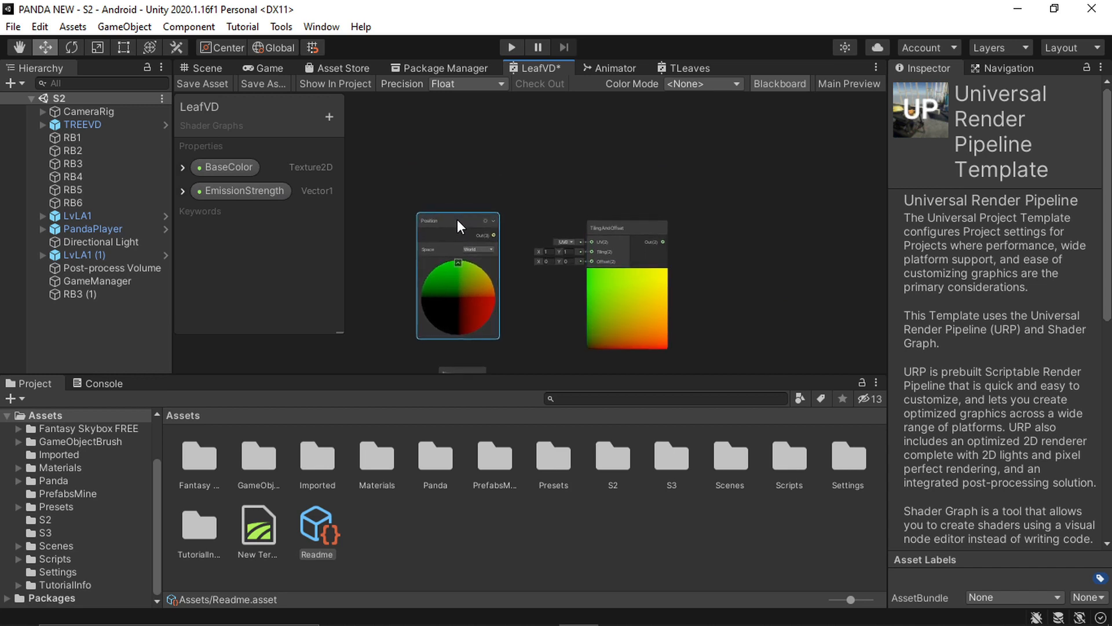
pyautogui.moveTo(511, 370); pyautogui.dragTo(527, 310, button='middle')
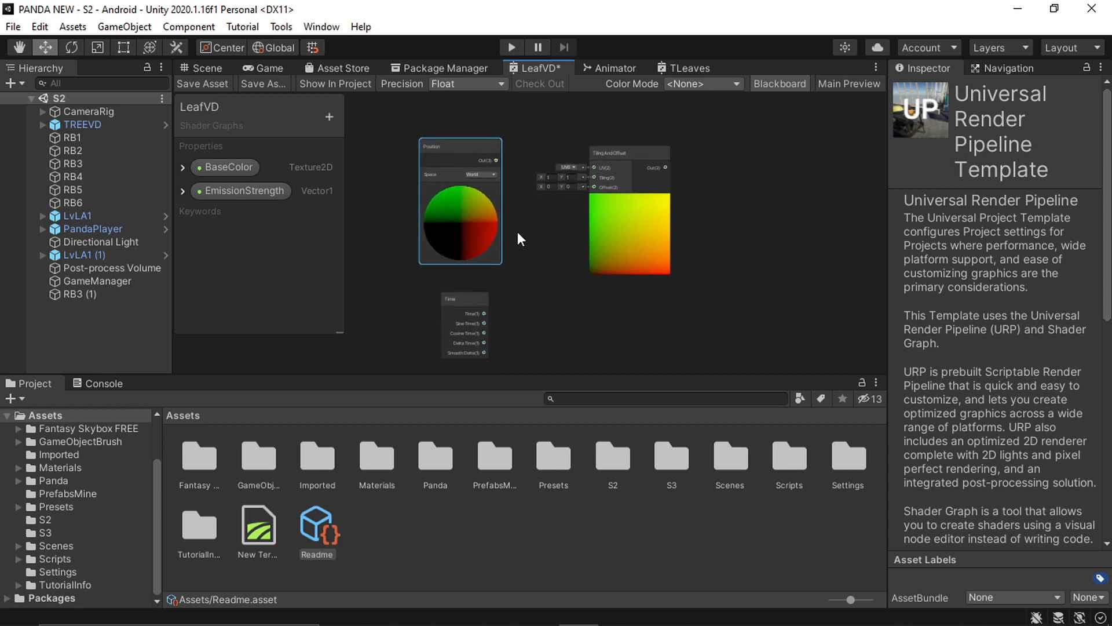
pyautogui.scroll(1, 537, 168)
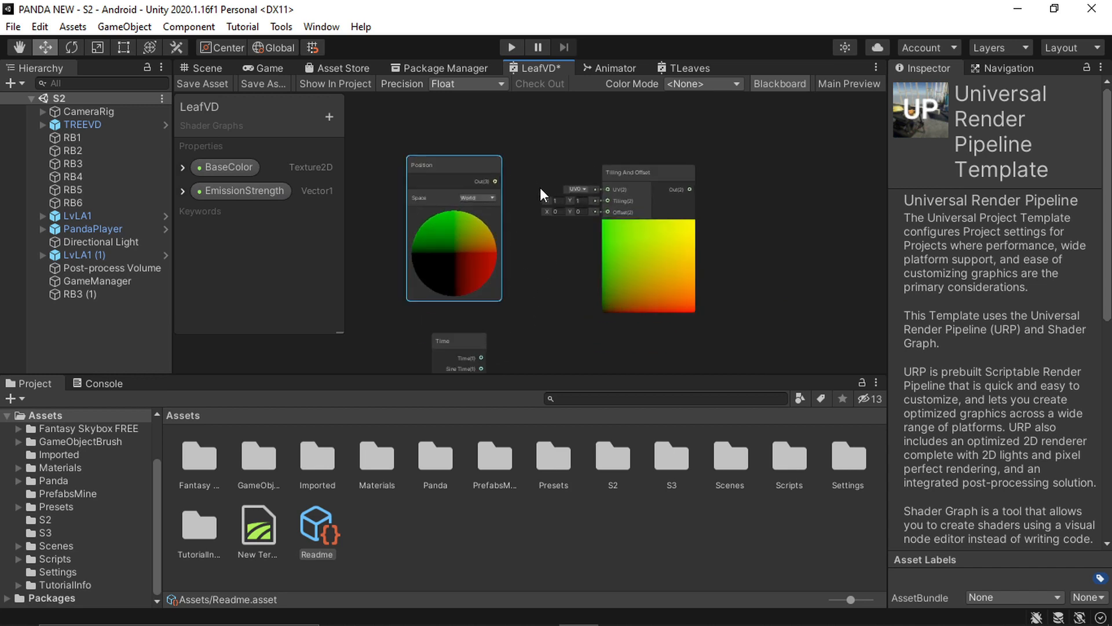
pyautogui.click(457, 214)
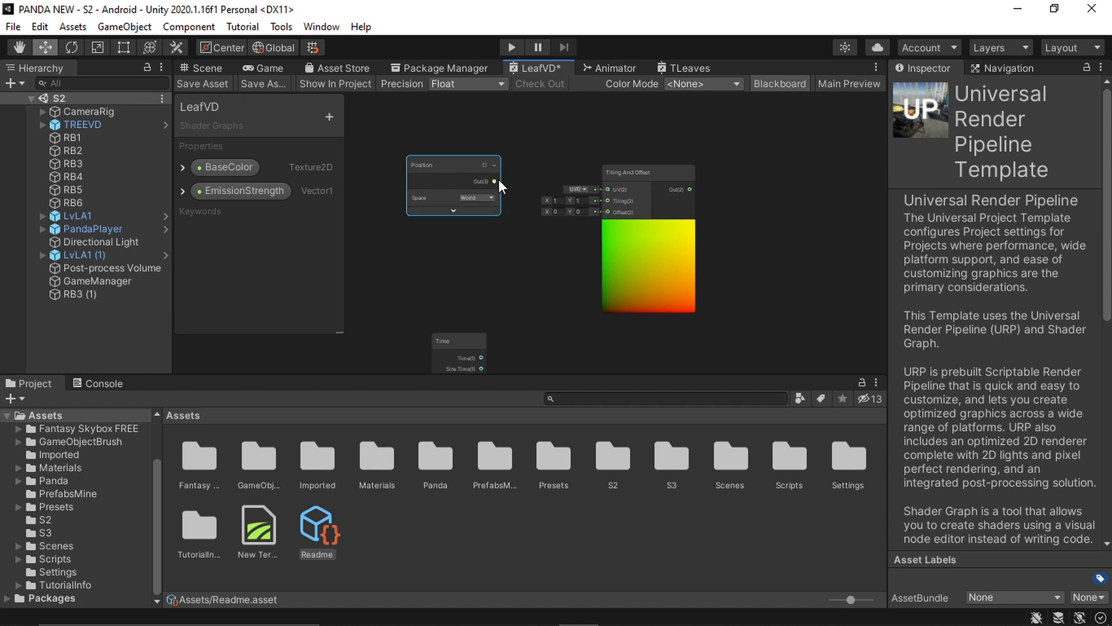
pyautogui.moveTo(495, 181); pyautogui.dragTo(607, 190)
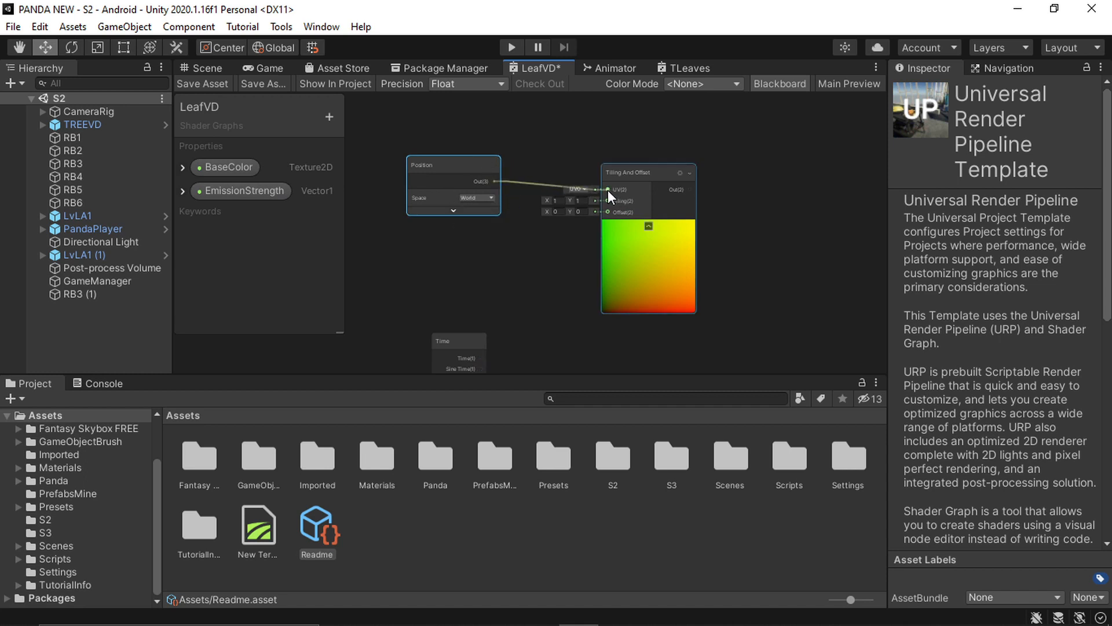
pyautogui.moveTo(766, 266); pyautogui.dragTo(760, 242, button='middle')
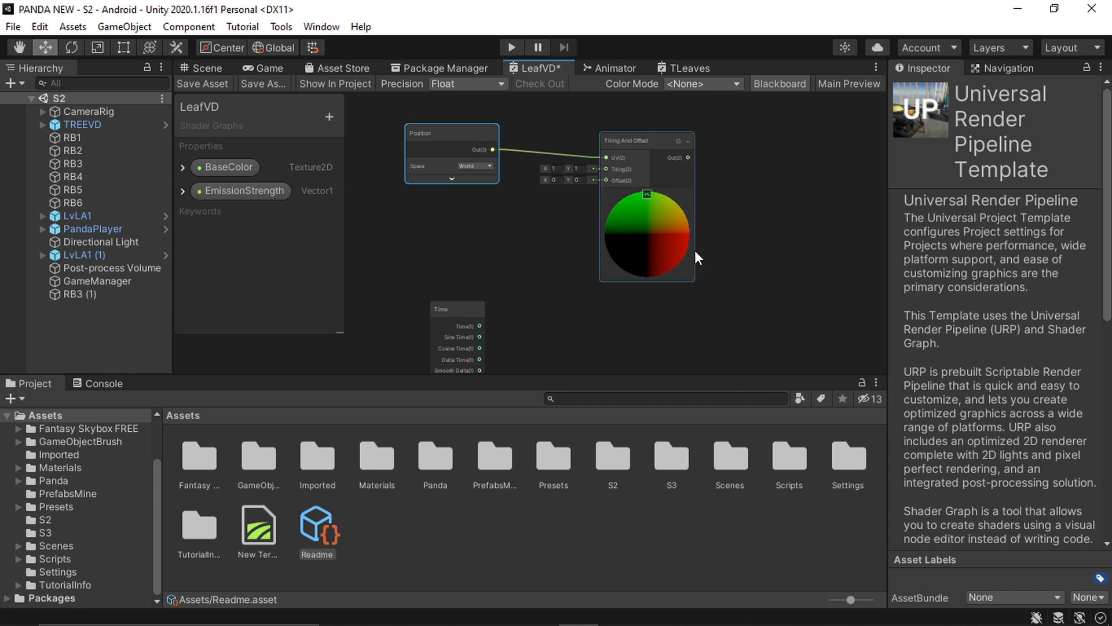
# Add a Multiply node with its preview collapsed and arrange it beside the Time node, below Position
pyautogui.moveTo(462, 308); pyautogui.dragTo(452, 232)
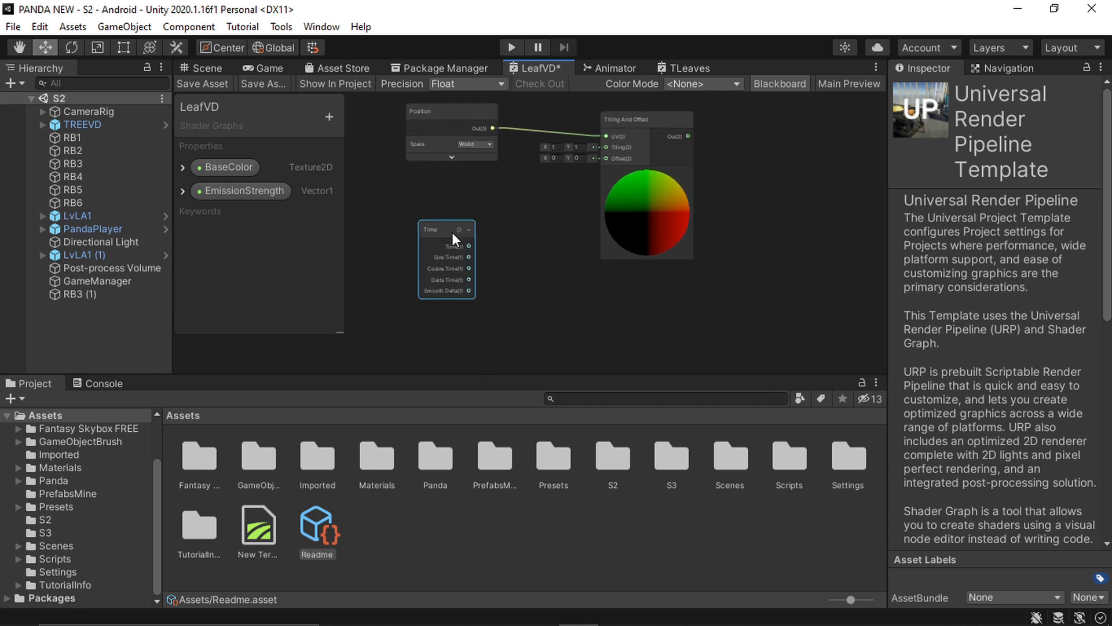
pyautogui.moveTo(534, 256); pyautogui.dragTo(547, 272, button='middle')
pyautogui.rightClick(531, 264)
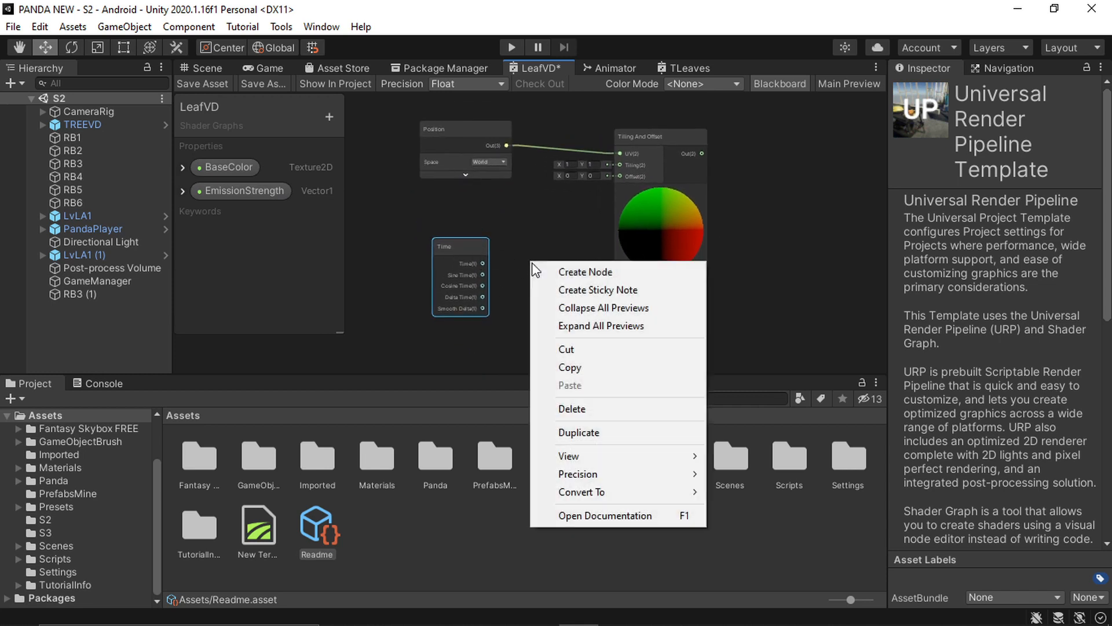
pyautogui.click(592, 272)
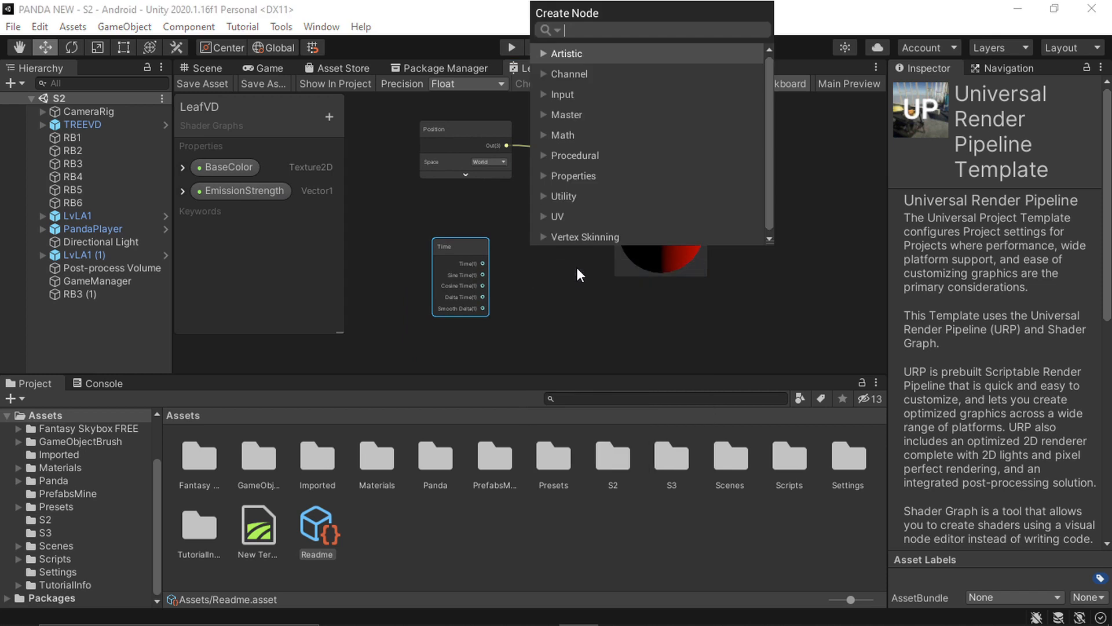
pyautogui.write('mu')
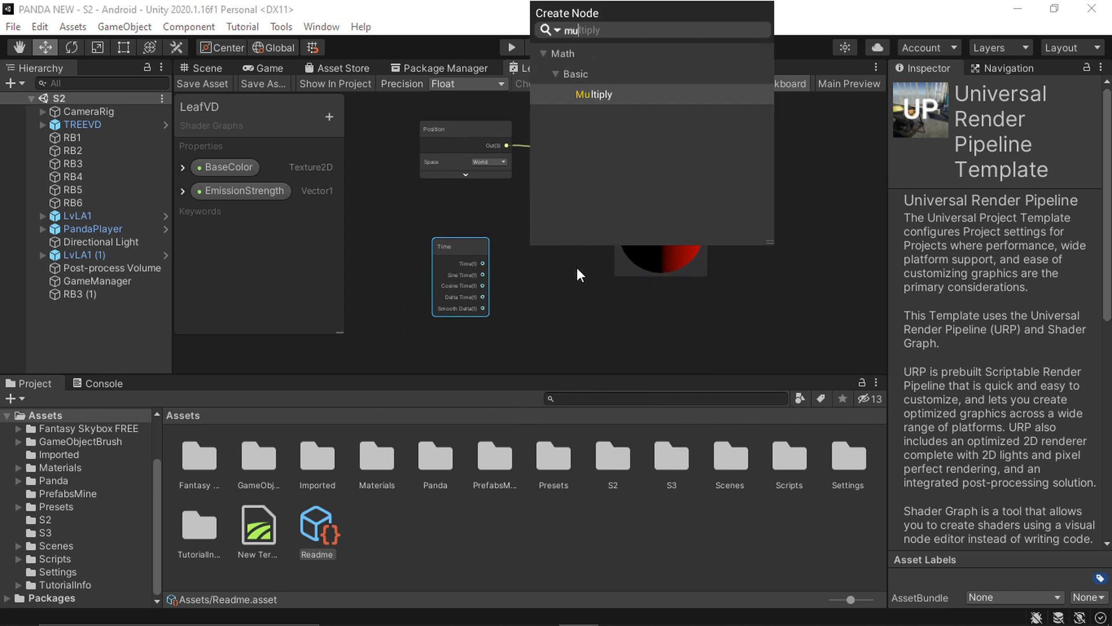
pyautogui.click(594, 97)
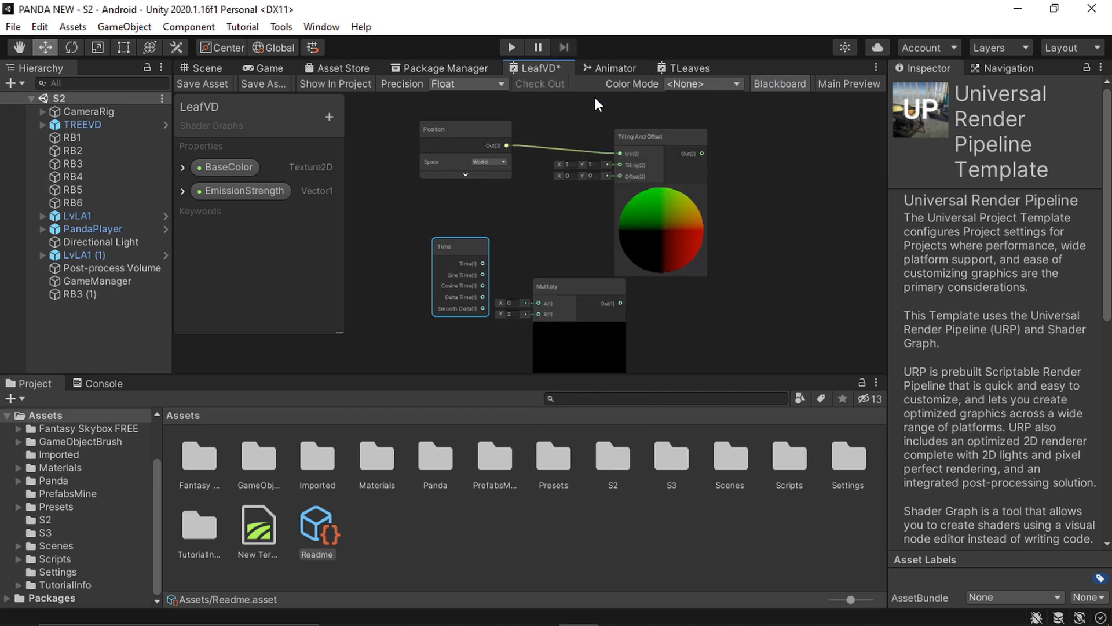
pyautogui.moveTo(575, 290); pyautogui.dragTo(550, 249)
pyautogui.click(556, 286)
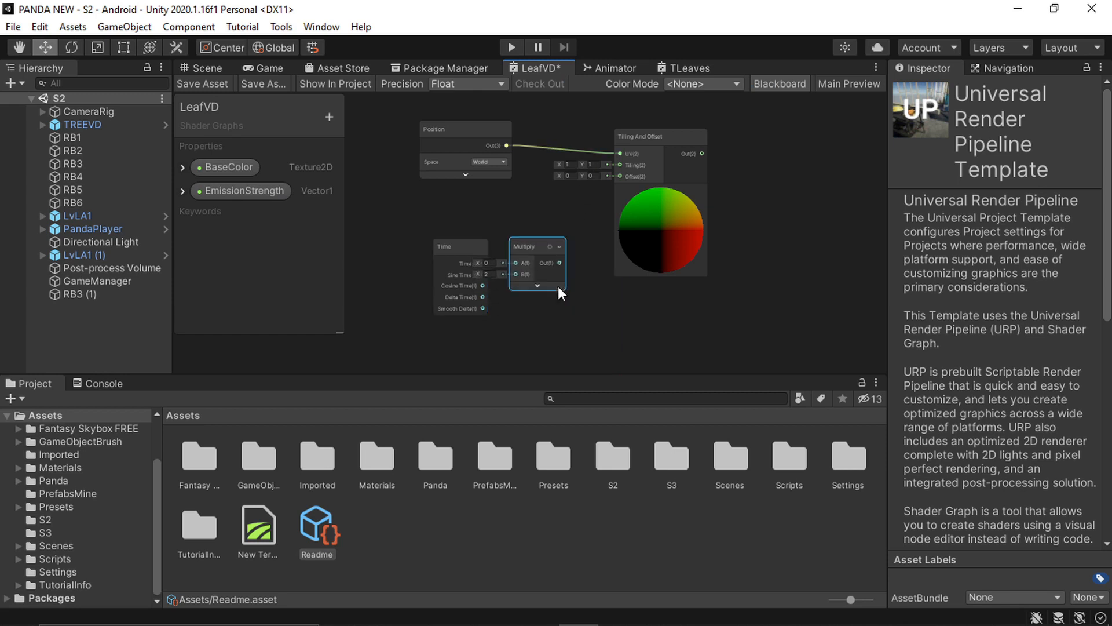
pyautogui.moveTo(443, 237); pyautogui.dragTo(400, 224)
pyautogui.moveTo(531, 246); pyautogui.dragTo(533, 247)
pyautogui.moveTo(558, 288); pyautogui.dragTo(584, 279, button='middle')
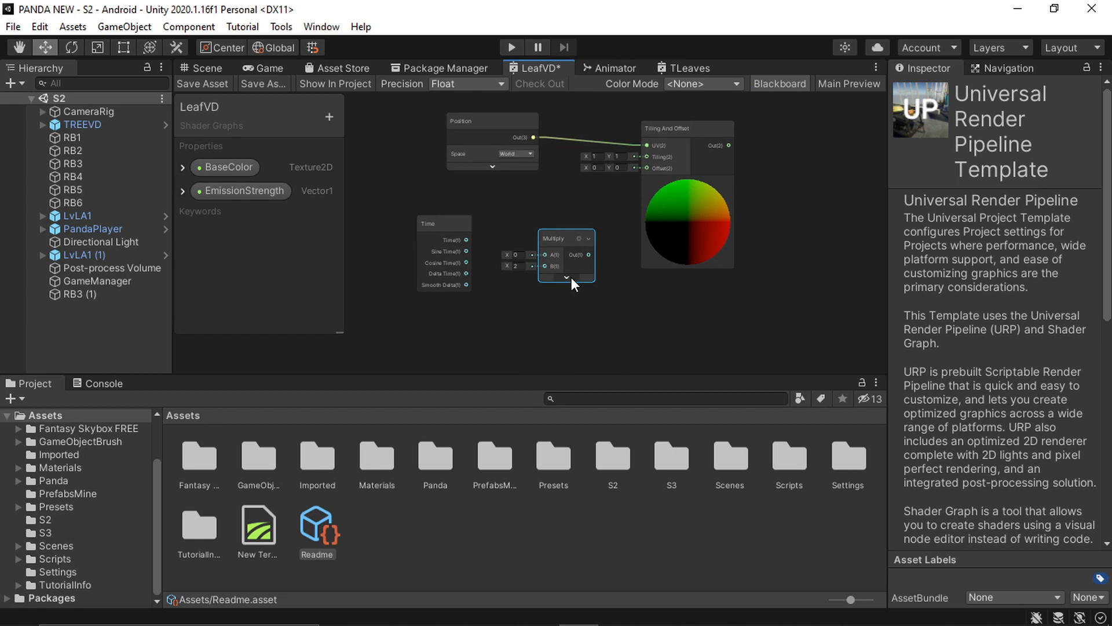
# Add a Vector1 property named WindMovement to the graph with a default value of 1
pyautogui.click(263, 235)
pyautogui.click(328, 117)
pyautogui.click(394, 125)
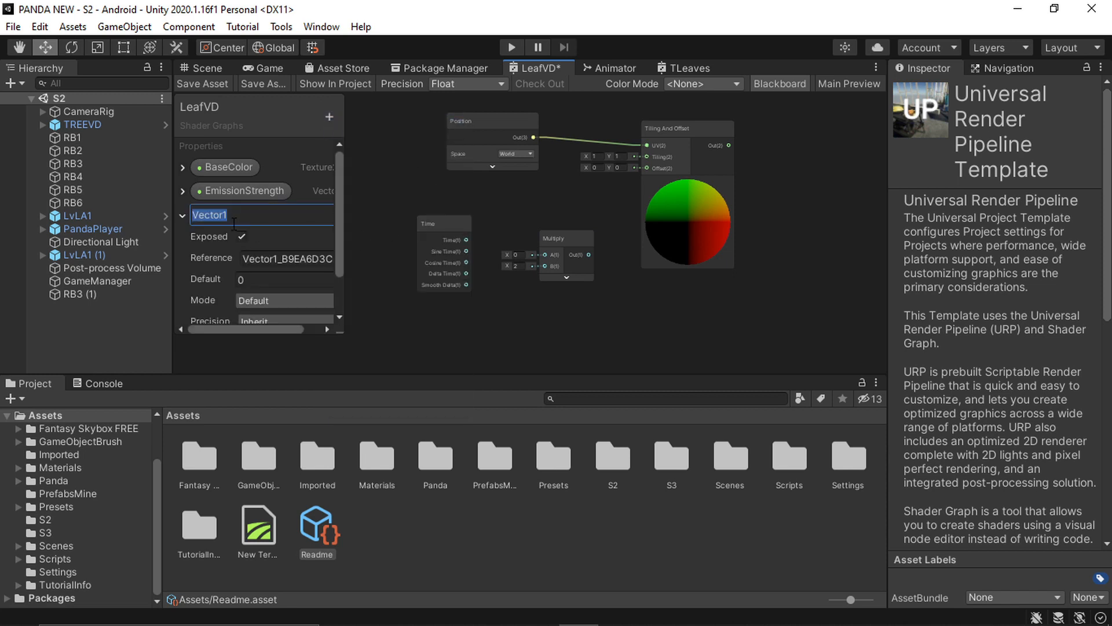
pyautogui.write('WindMovement')
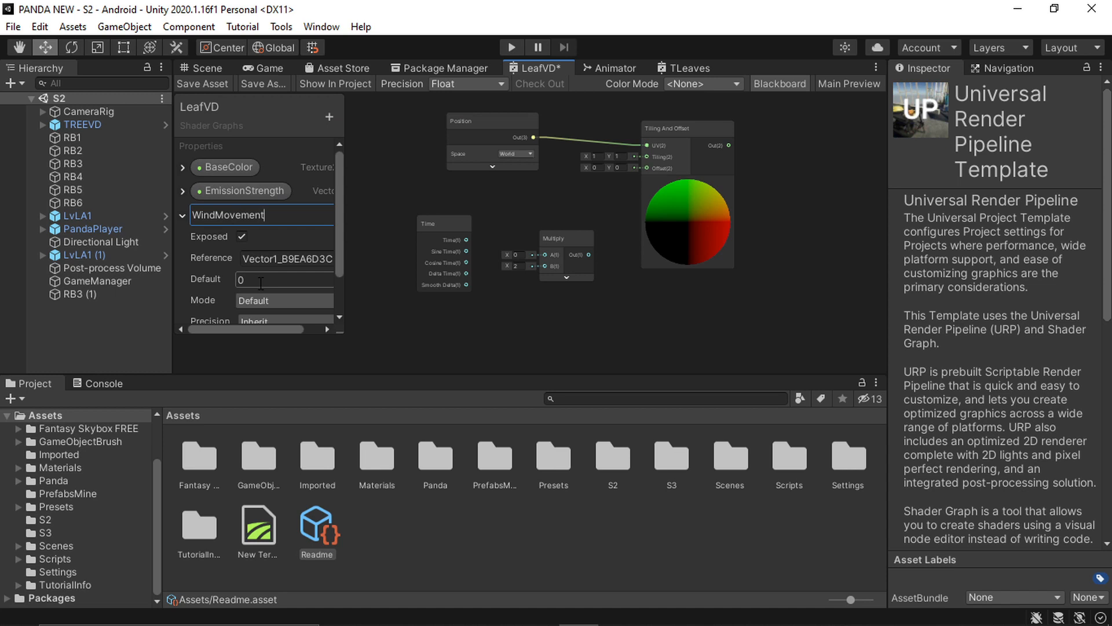
pyautogui.click(234, 284)
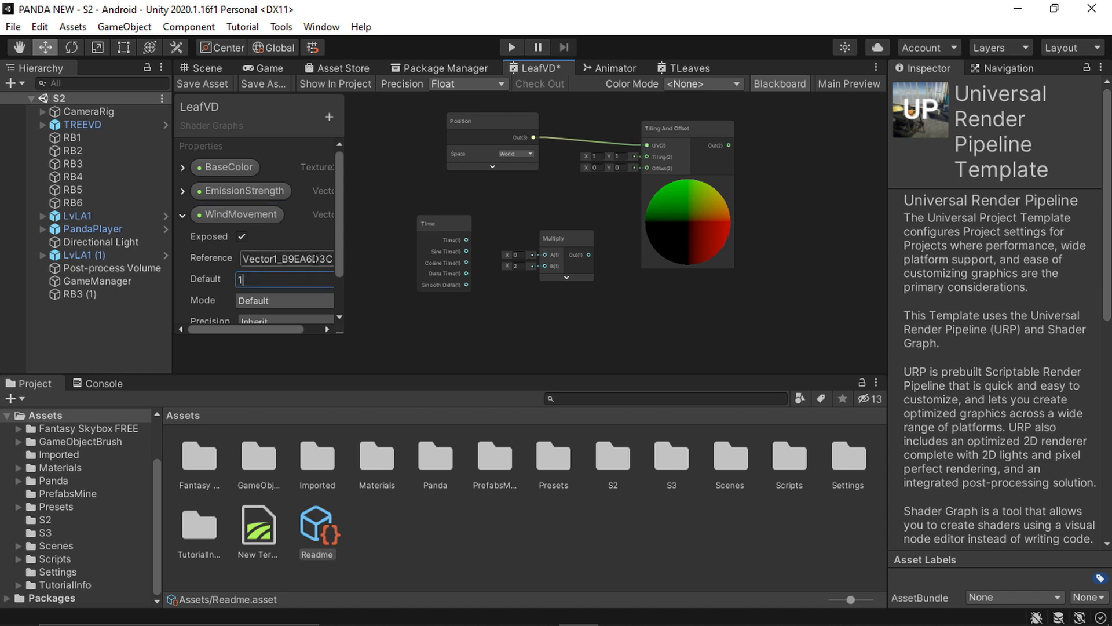
# Place WindMovement in the graph below Time, then connect Time to Multiply's A input and WindMovement to its B input
pyautogui.moveTo(222, 215); pyautogui.dragTo(469, 221)
pyautogui.moveTo(523, 222); pyautogui.dragTo(517, 260, button='middle')
pyautogui.moveTo(461, 189); pyautogui.dragTo(538, 203)
pyautogui.moveTo(479, 262); pyautogui.dragTo(538, 215)
pyautogui.moveTo(641, 310); pyautogui.dragTo(598, 371, button='middle')
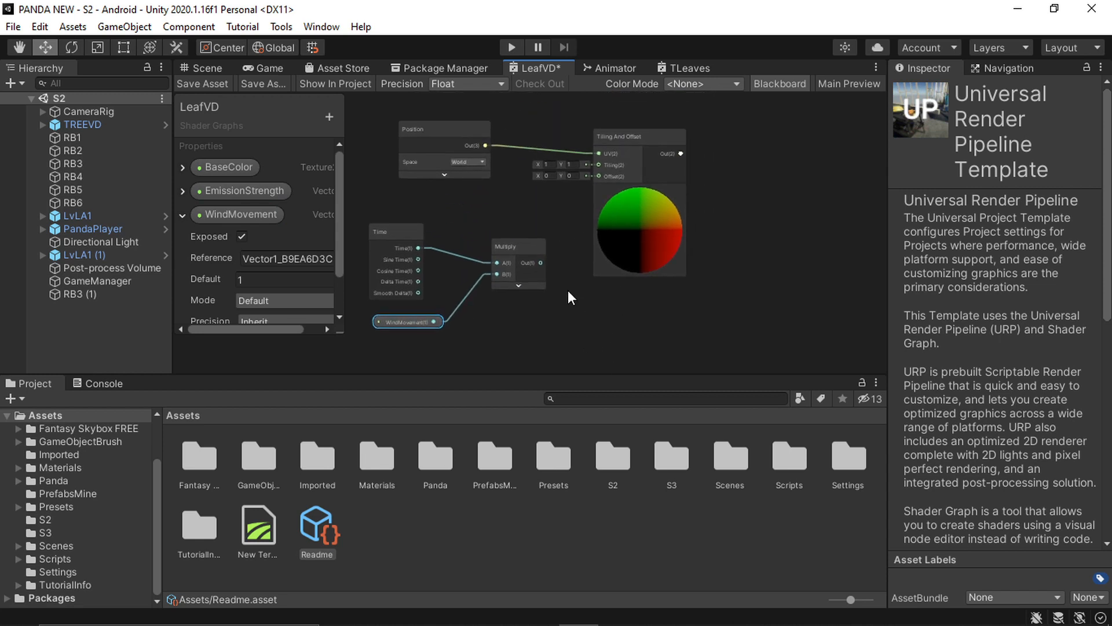
# Connect Multiply's output to the Offset input of Tiling And Offset and collapse that node's preview
pyautogui.moveTo(568, 291); pyautogui.dragTo(559, 304, button='middle')
pyautogui.moveTo(530, 276); pyautogui.dragTo(590, 189)
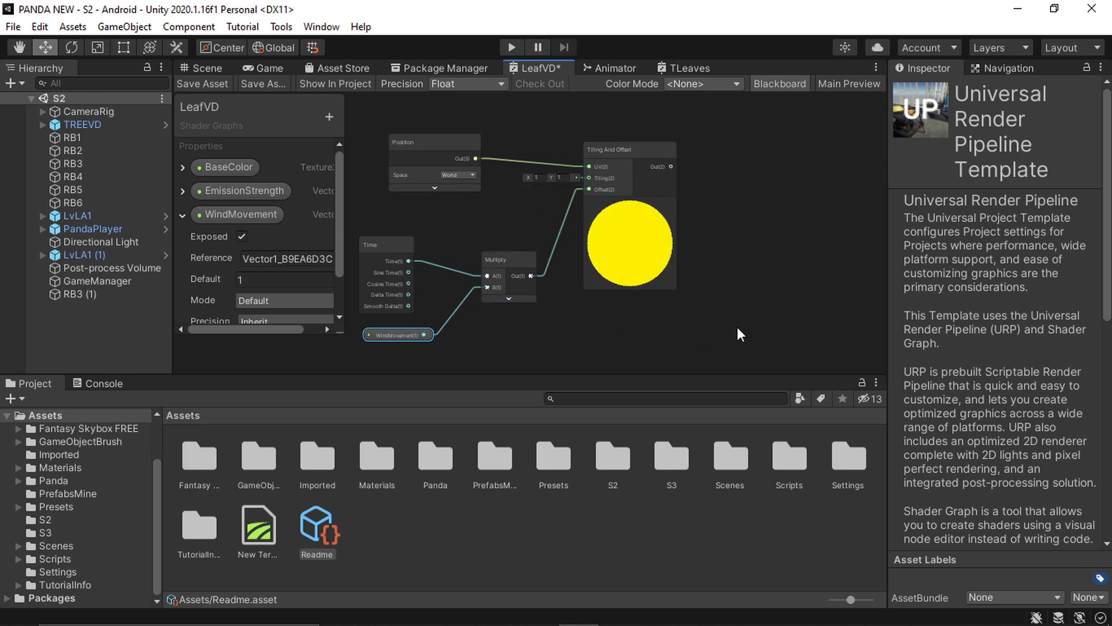
pyautogui.moveTo(735, 314); pyautogui.dragTo(616, 324, button='middle')
pyautogui.click(516, 224)
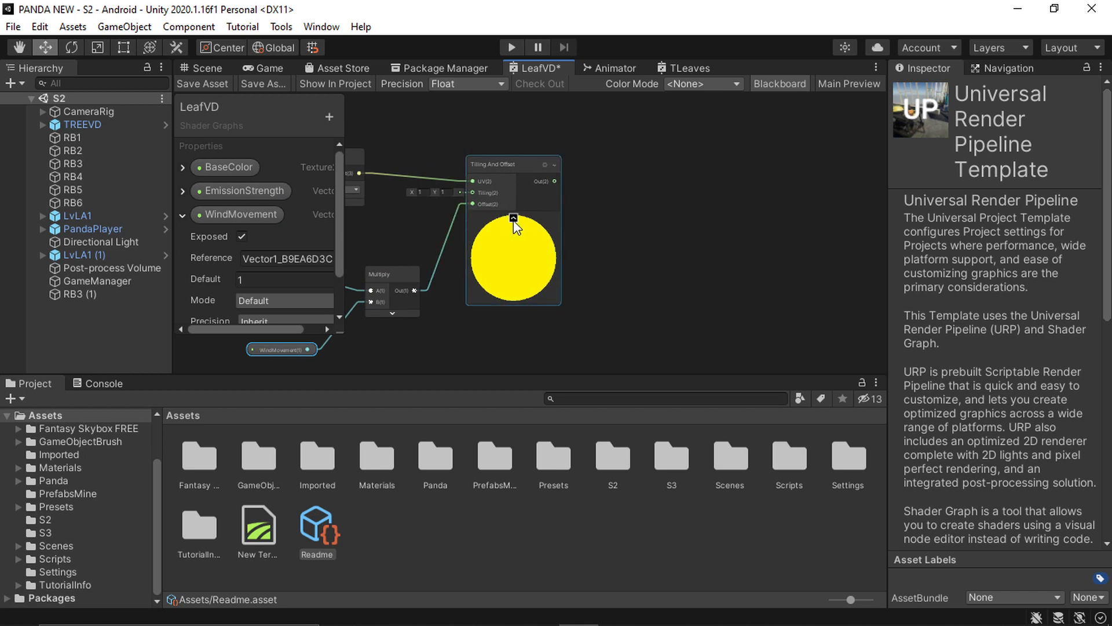
pyautogui.click(513, 217)
# Add a Gradient Noise node to the right of Tiling And Offset and connect that node's output to the noise UV input
pyautogui.moveTo(660, 239); pyautogui.dragTo(543, 258, button='middle')
pyautogui.click(602, 223)
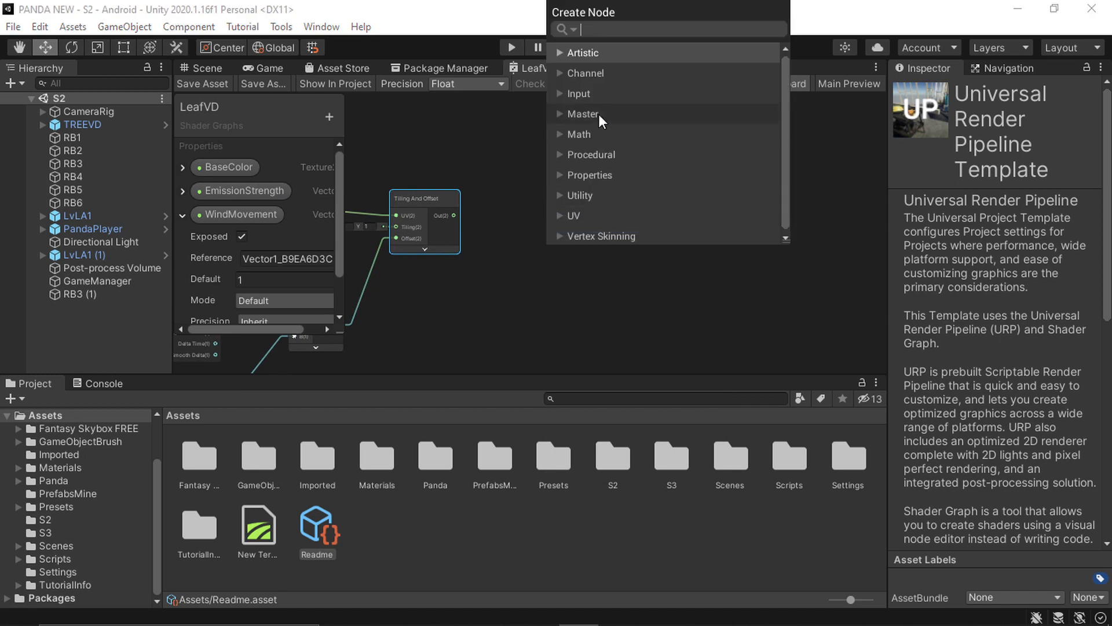
pyautogui.write('grad')
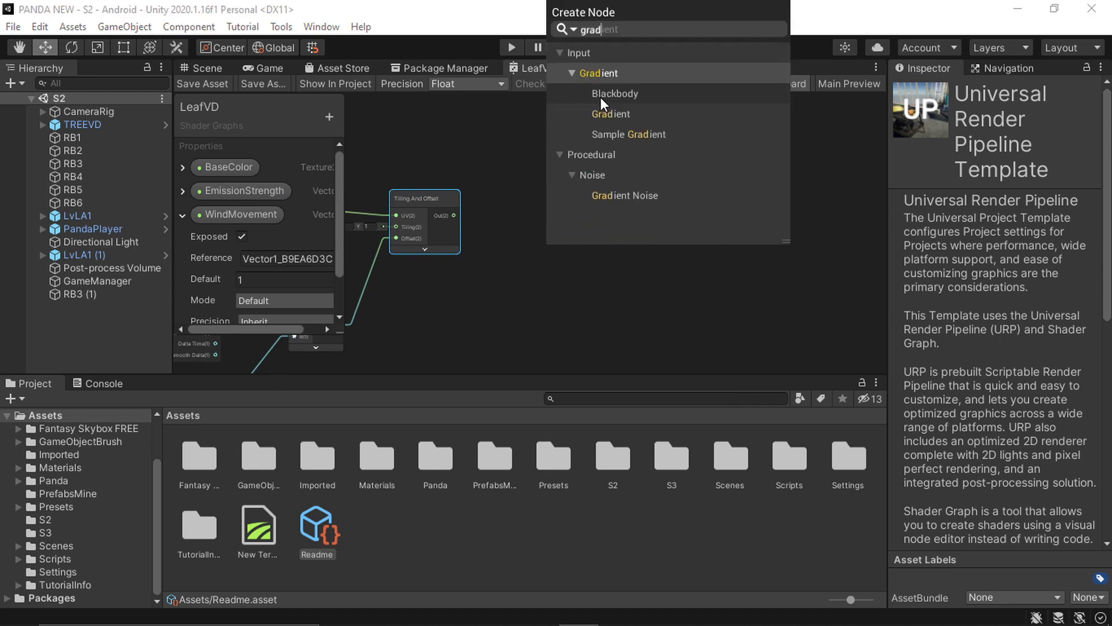
pyautogui.write('ien')
pyautogui.click(647, 195)
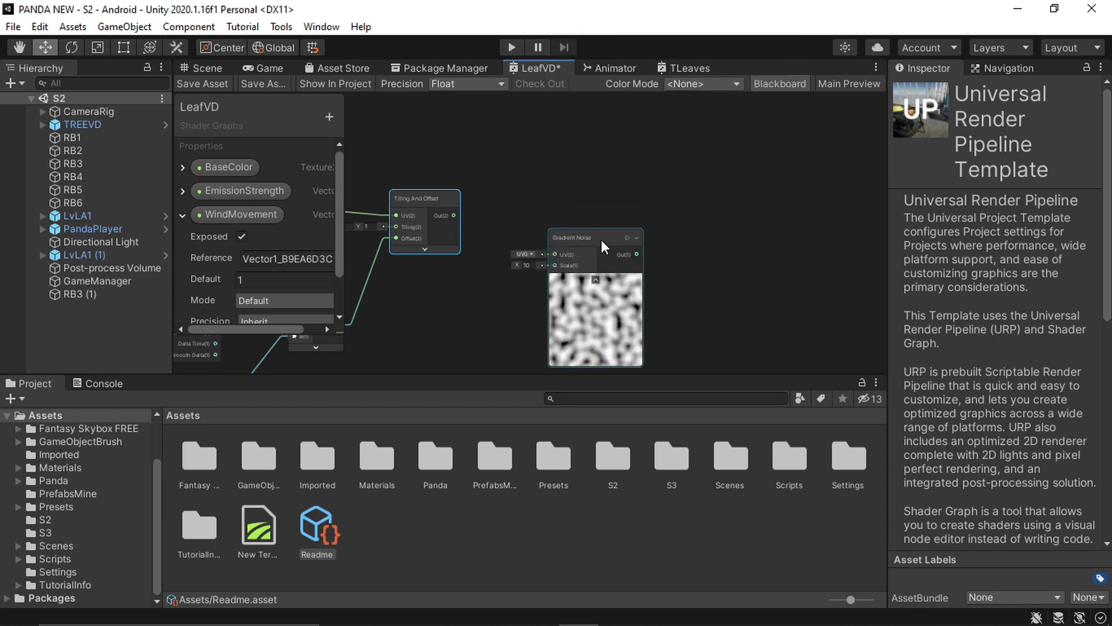
pyautogui.moveTo(602, 239); pyautogui.dragTo(576, 196)
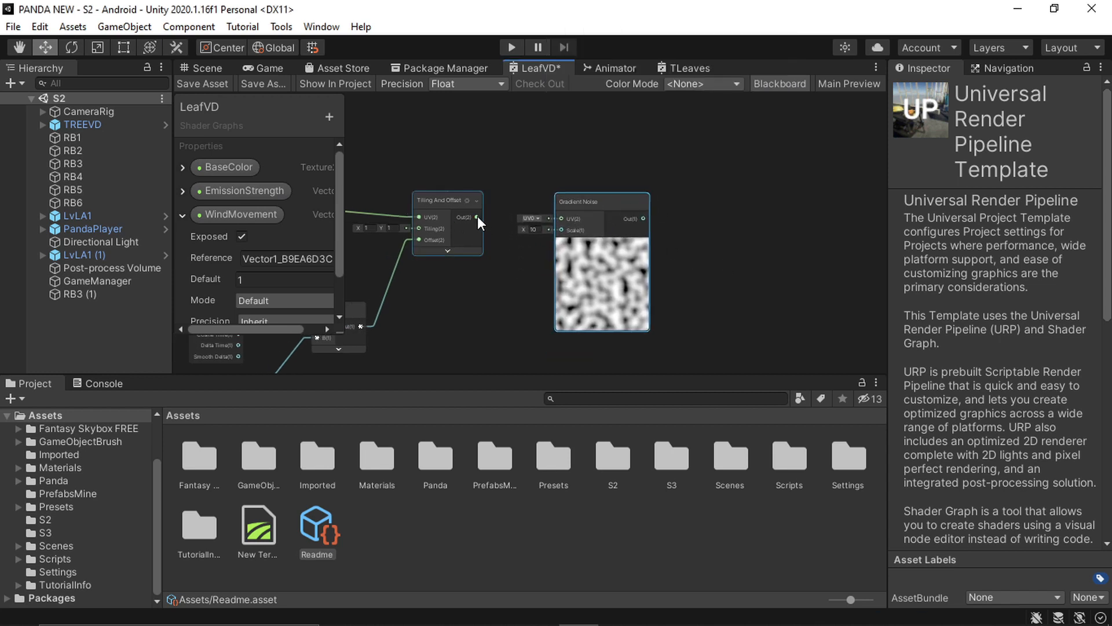
pyautogui.moveTo(477, 216); pyautogui.dragTo(561, 219)
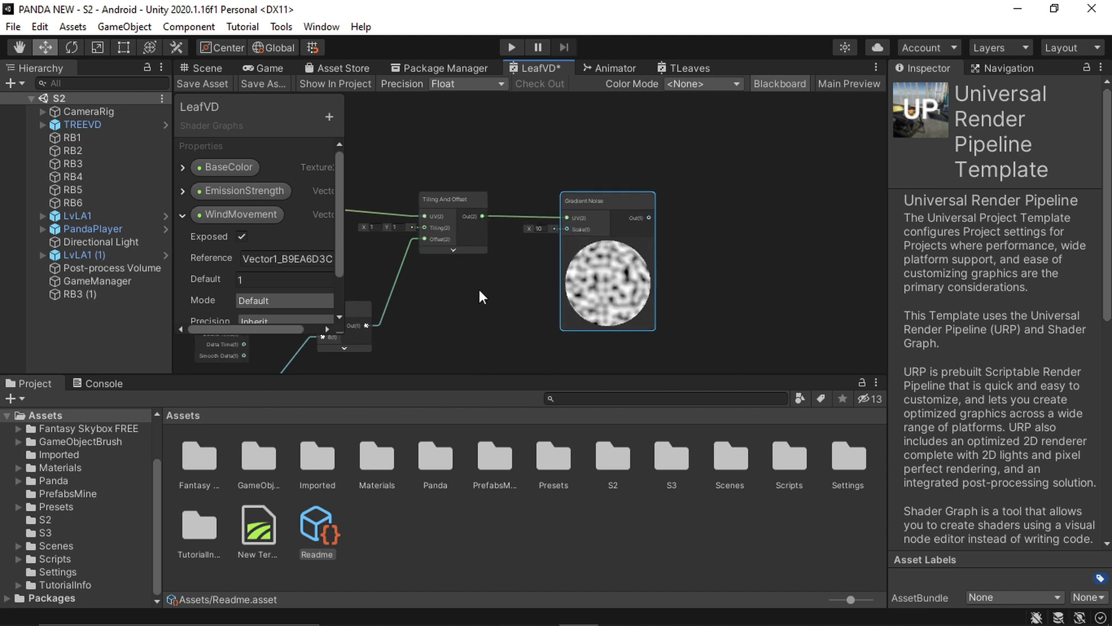
pyautogui.moveTo(479, 290); pyautogui.dragTo(512, 277, button='middle')
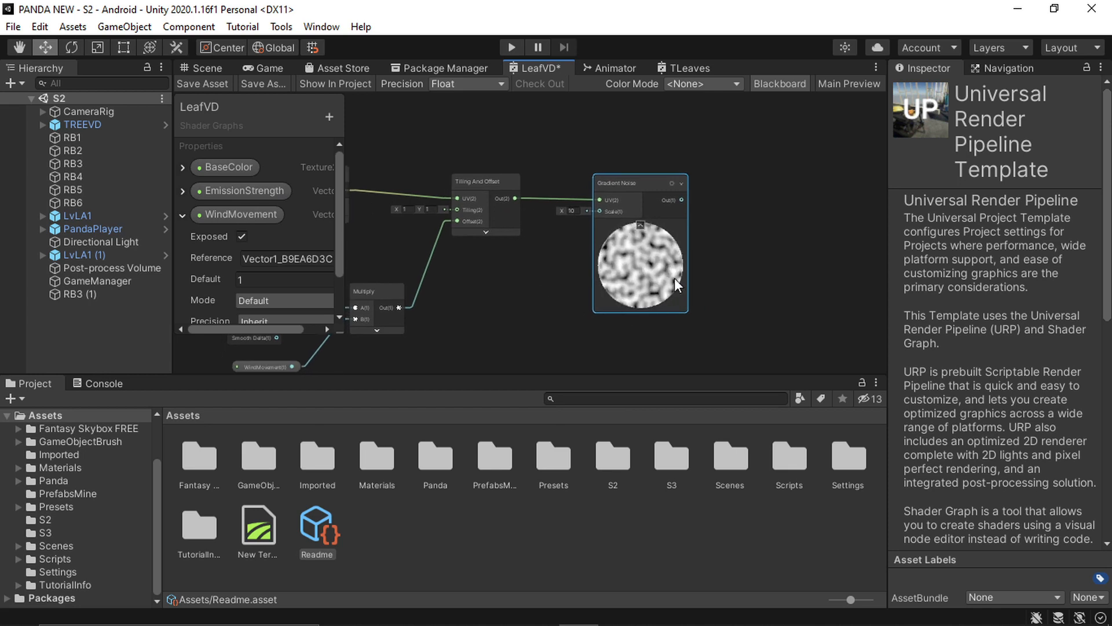
# Add a Vector1 property named WindDensity to the graph with a default value of 1
pyautogui.moveTo(505, 304); pyautogui.dragTo(527, 303, button='middle')
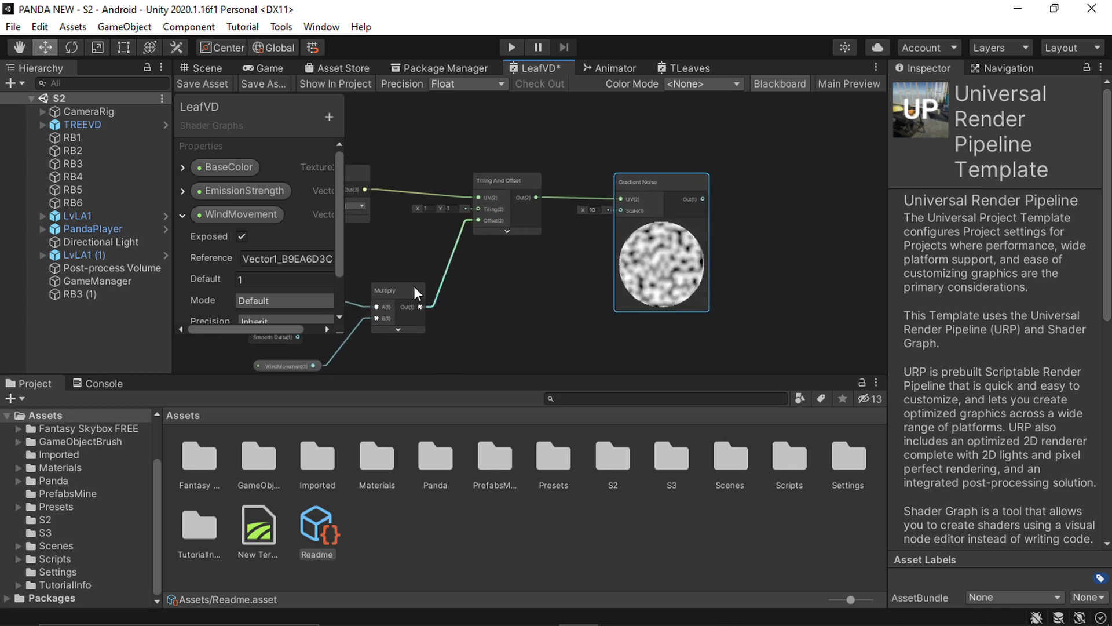
pyautogui.click(183, 220)
pyautogui.click(330, 117)
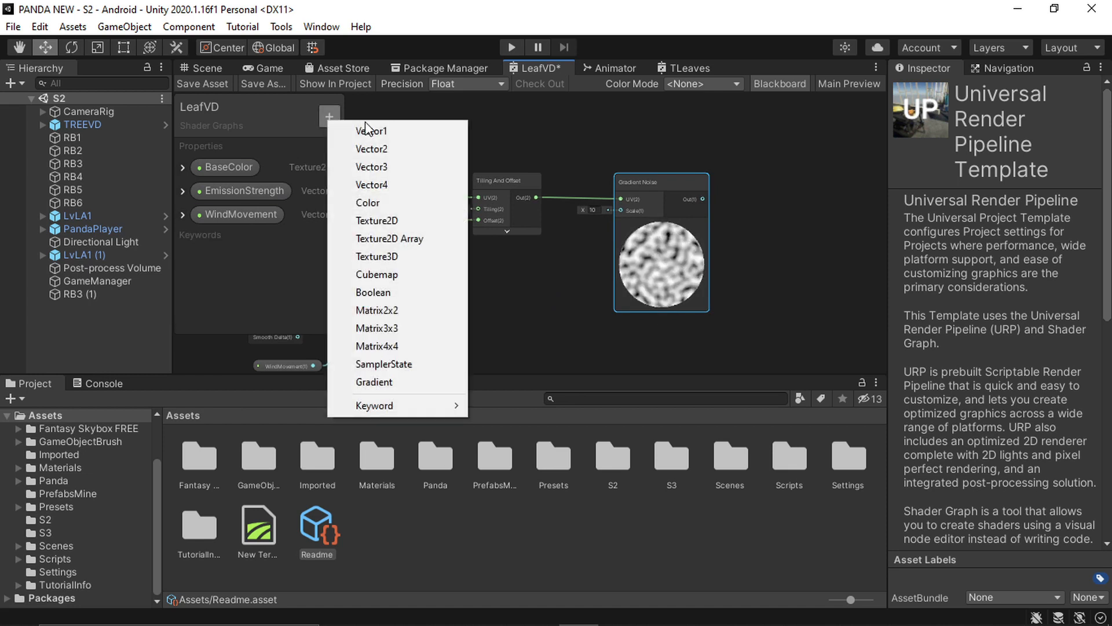
pyautogui.click(373, 129)
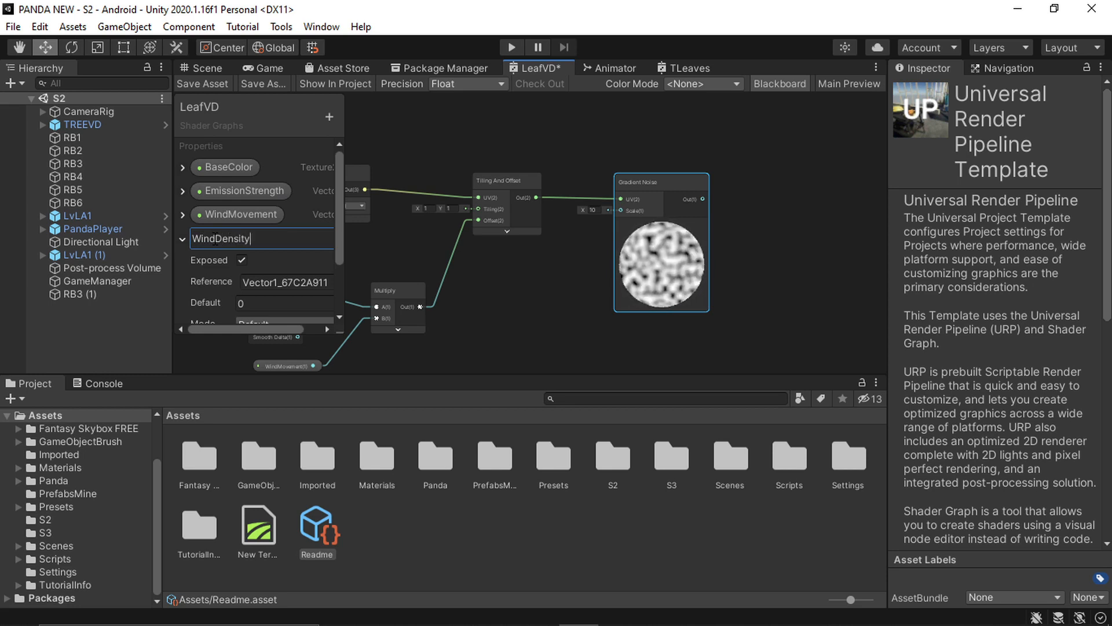
pyautogui.press('Return')
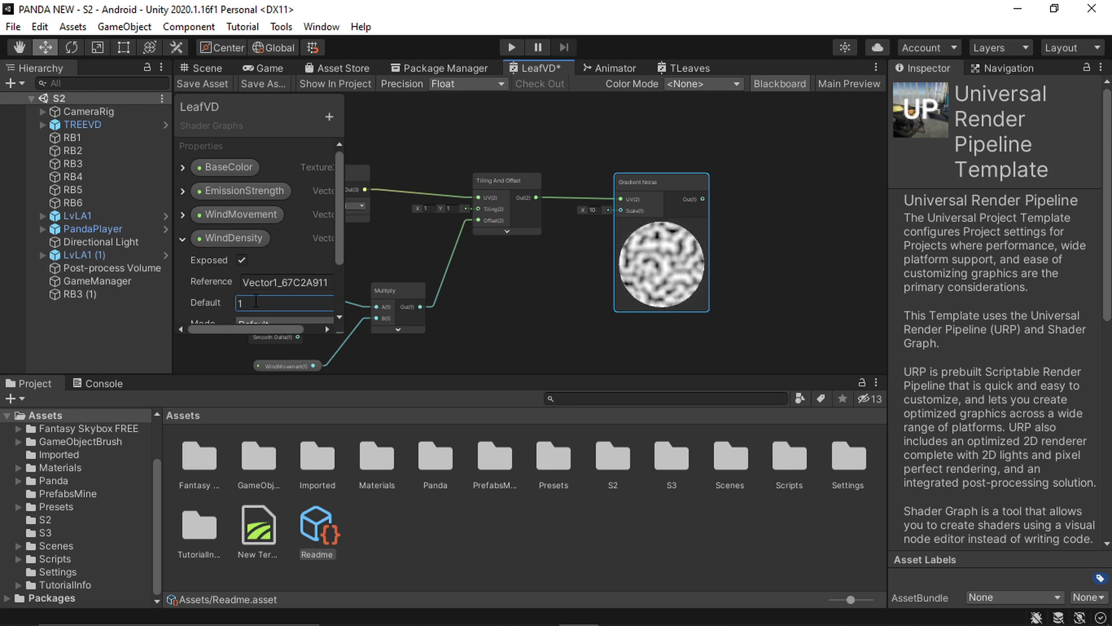
pyautogui.click(182, 239)
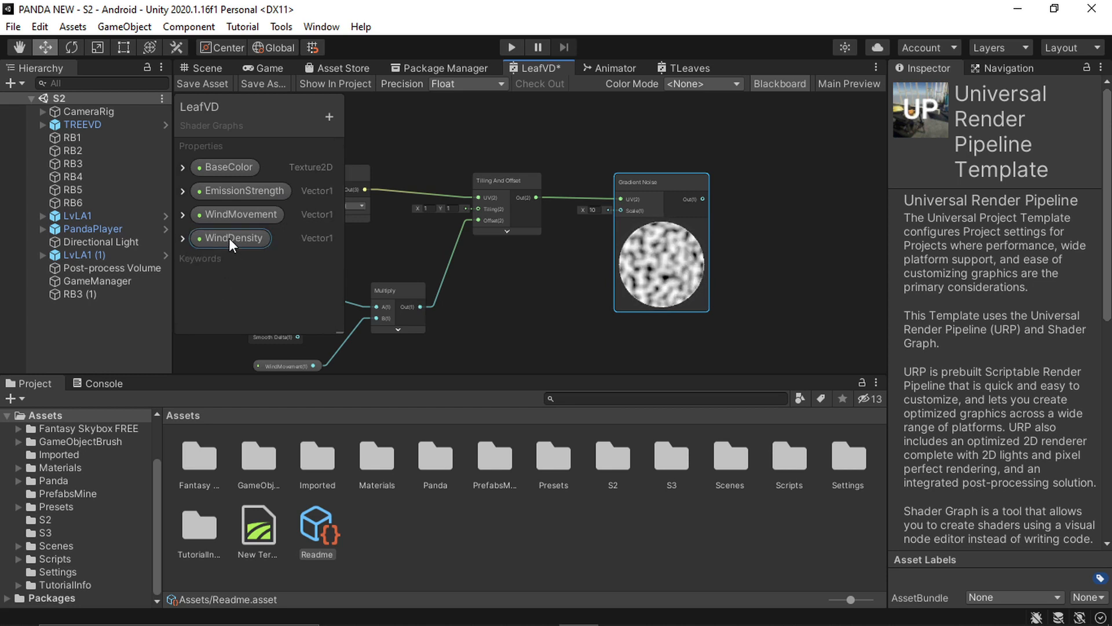
# Place WindDensity in the graph below Tiling And Offset and connect it to the Scale input of Gradient Noise
pyautogui.moveTo(229, 238); pyautogui.dragTo(519, 294)
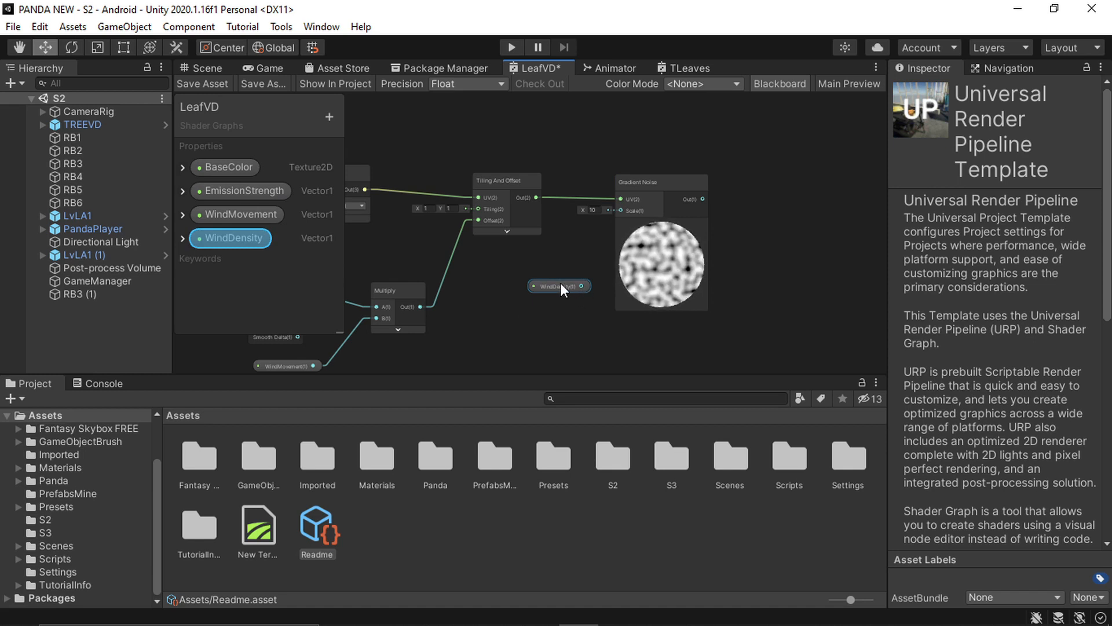
pyautogui.scroll(3, 670, 233)
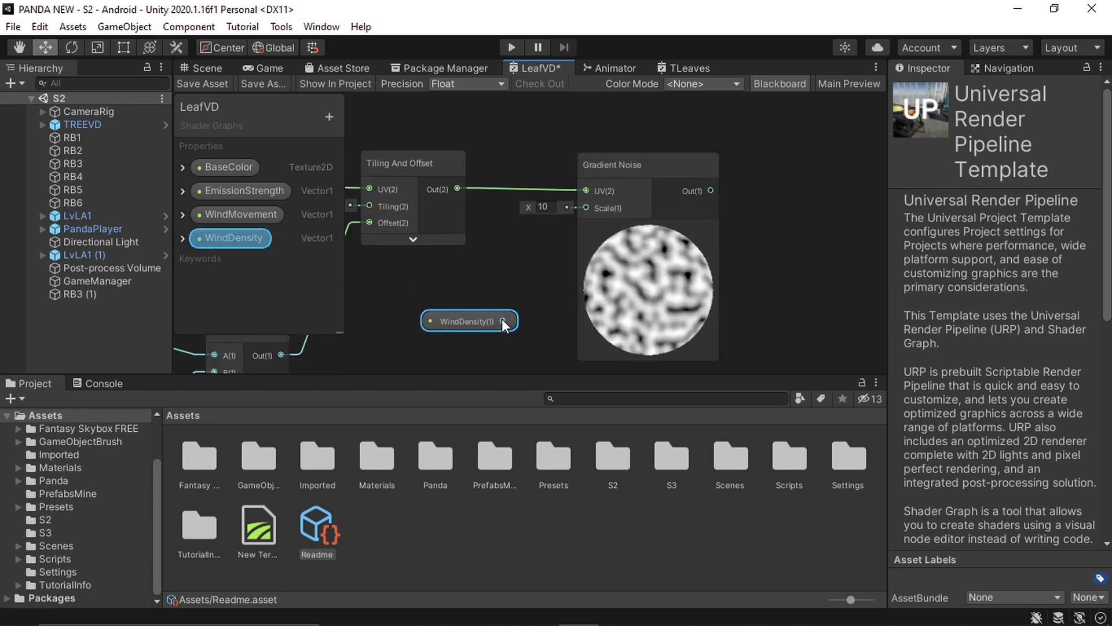
pyautogui.moveTo(501, 319); pyautogui.dragTo(589, 195)
pyautogui.scroll(-4, 628, 294)
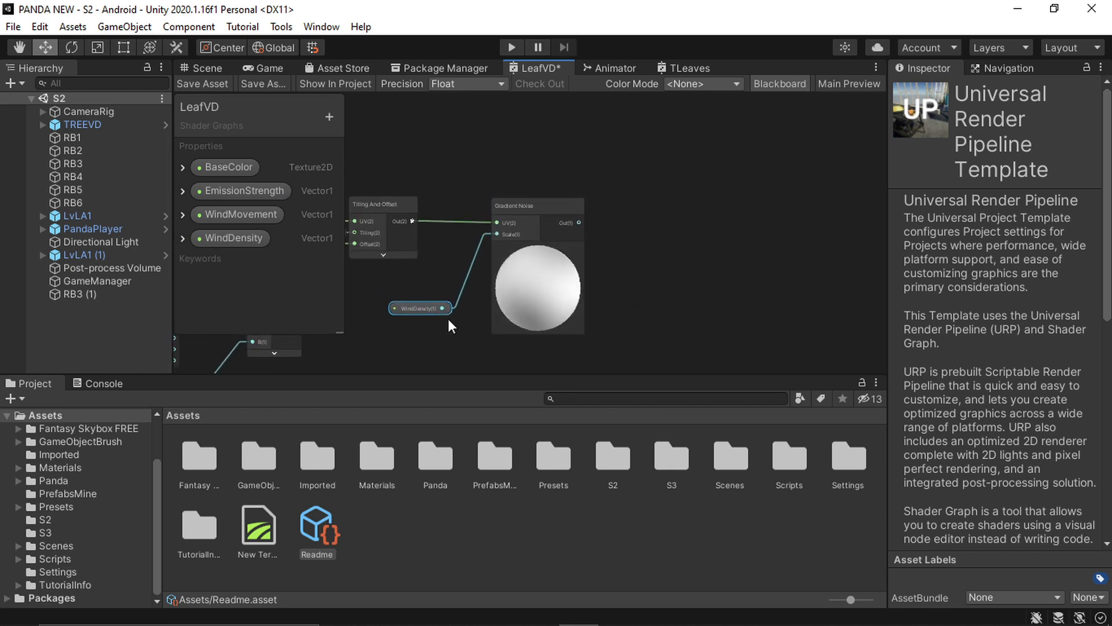
pyautogui.moveTo(413, 304); pyautogui.dragTo(415, 238)
pyautogui.moveTo(425, 281); pyautogui.dragTo(451, 322, button='middle')
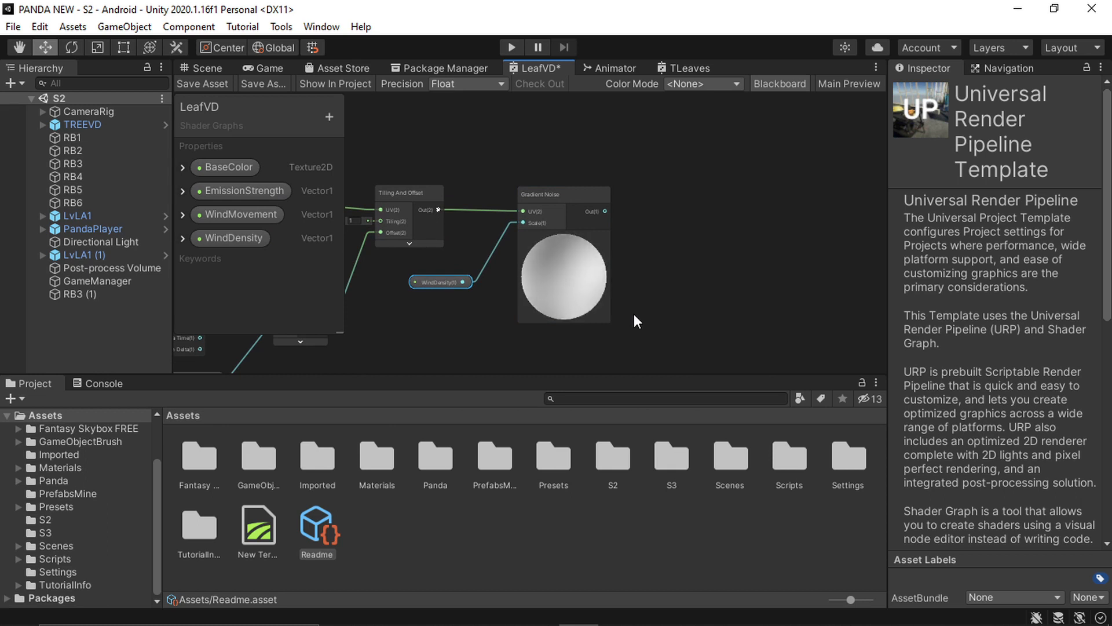
# Add a Subtract node to the right of Gradient Noise
pyautogui.moveTo(632, 263); pyautogui.dragTo(571, 234, button='middle')
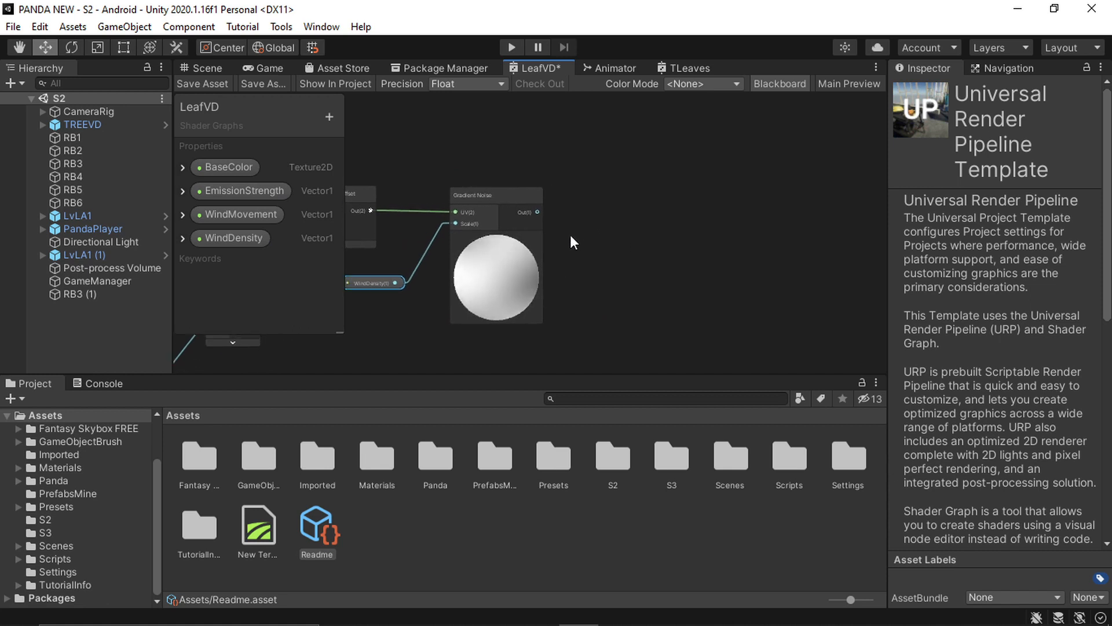
pyautogui.rightClick(616, 207)
pyautogui.click(682, 217)
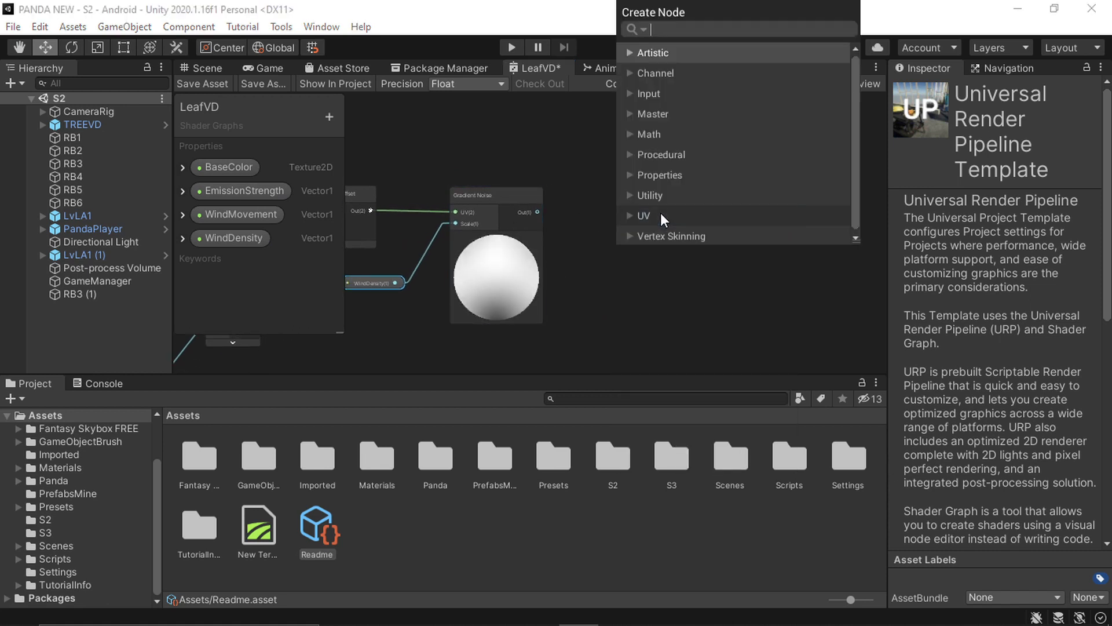
pyautogui.write('sub')
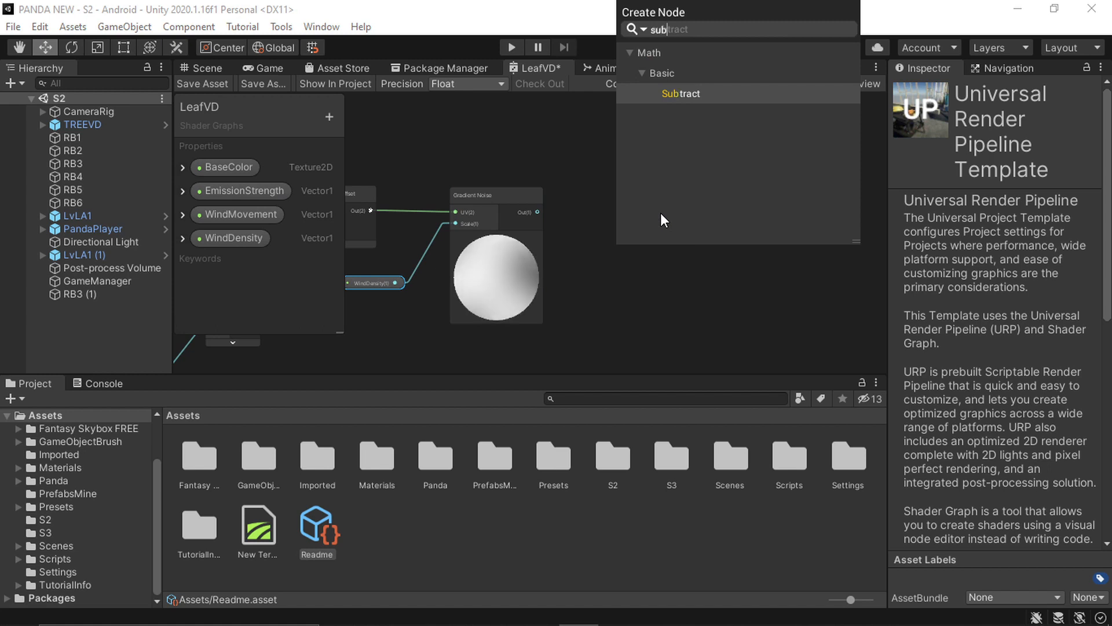
pyautogui.write('stract')
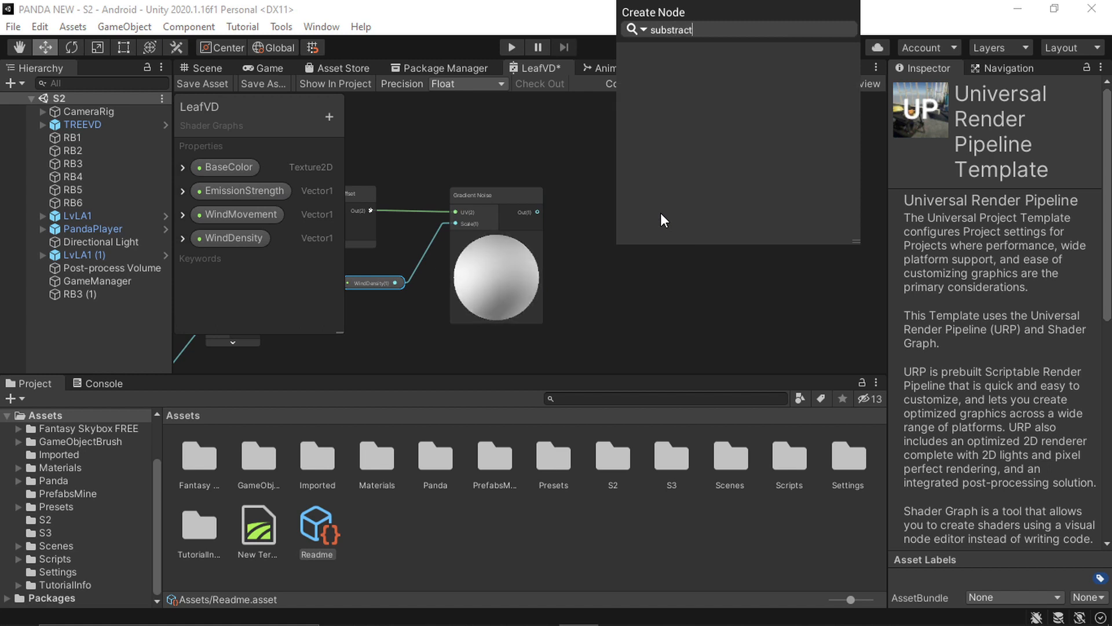
pyautogui.press('BackSpace')
pyautogui.press('BackSpace')
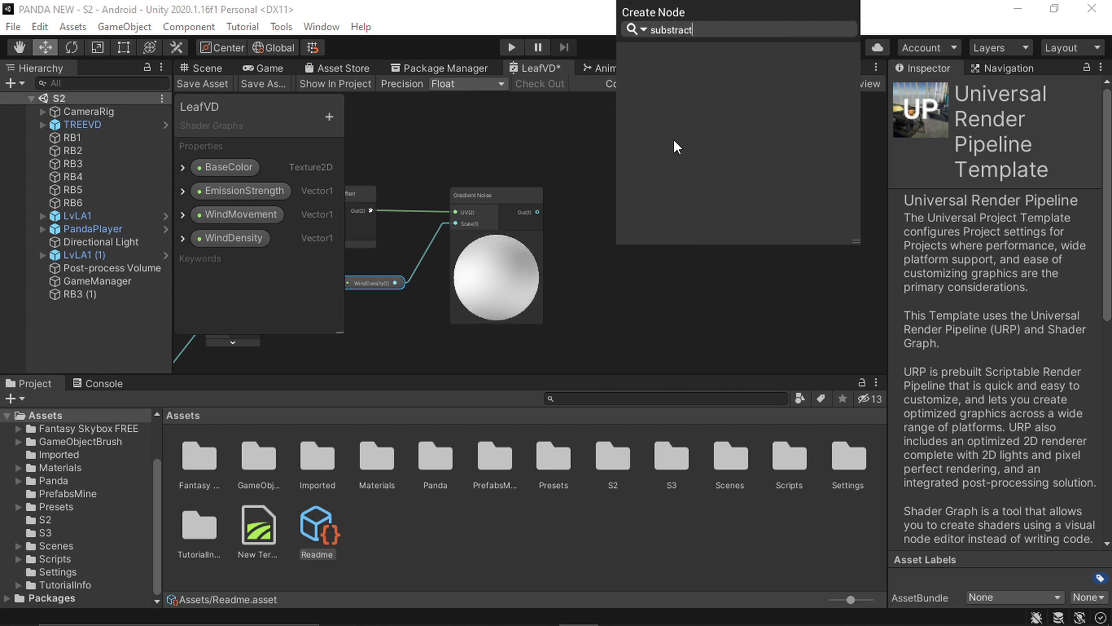
pyautogui.press('BackSpace')
pyautogui.press('BackSpace')
pyautogui.press('BackSpace')
pyautogui.press('BackSpace')
pyautogui.press('BackSpace')
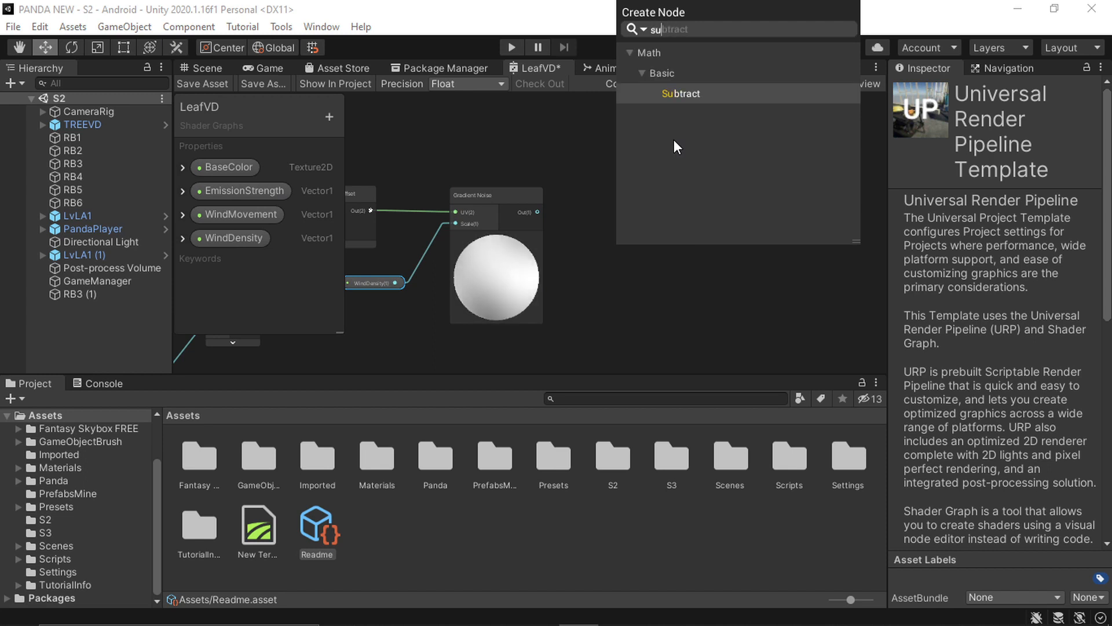
pyautogui.click(717, 96)
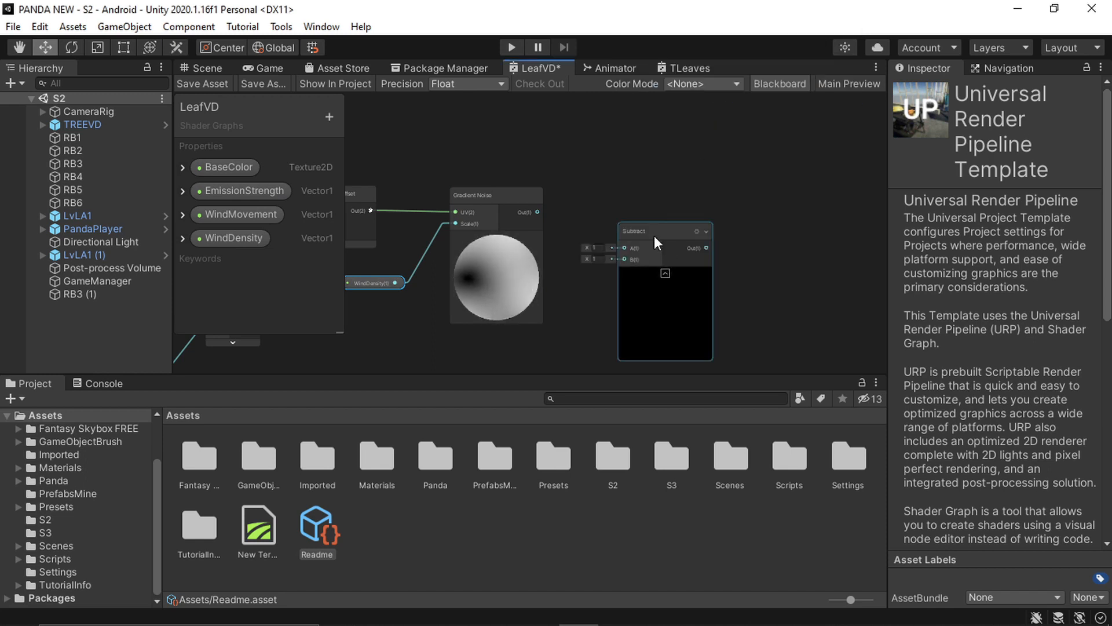
# Connect Gradient Noise's output to Subtract's A input, set its B value to 0.5 and move the node closer to the noise node
pyautogui.moveTo(537, 212); pyautogui.dragTo(619, 212)
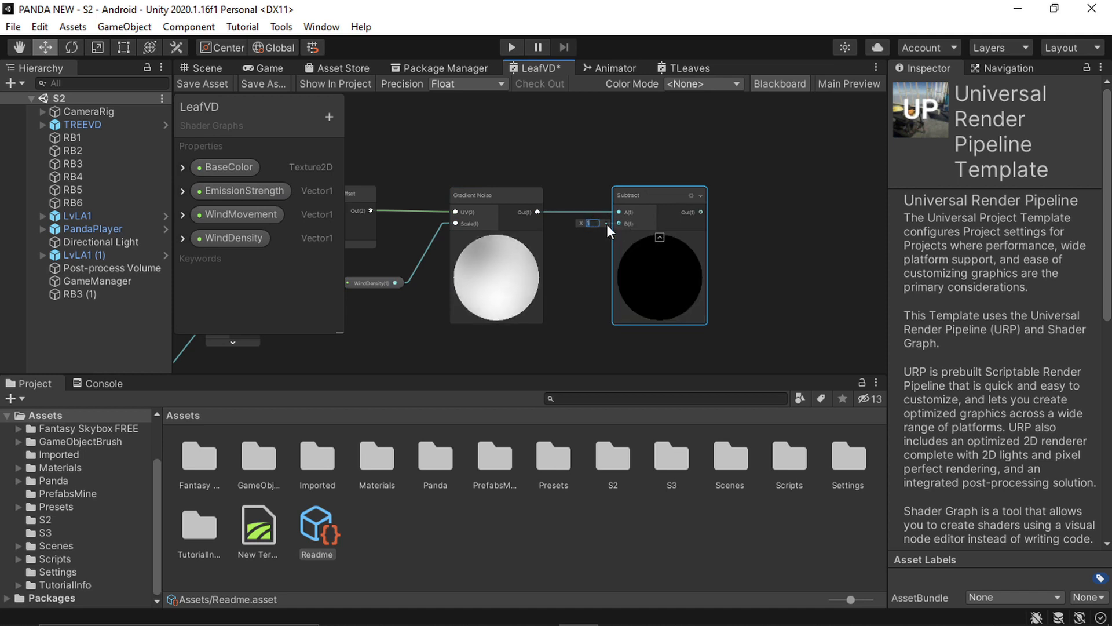
pyautogui.write('0.5')
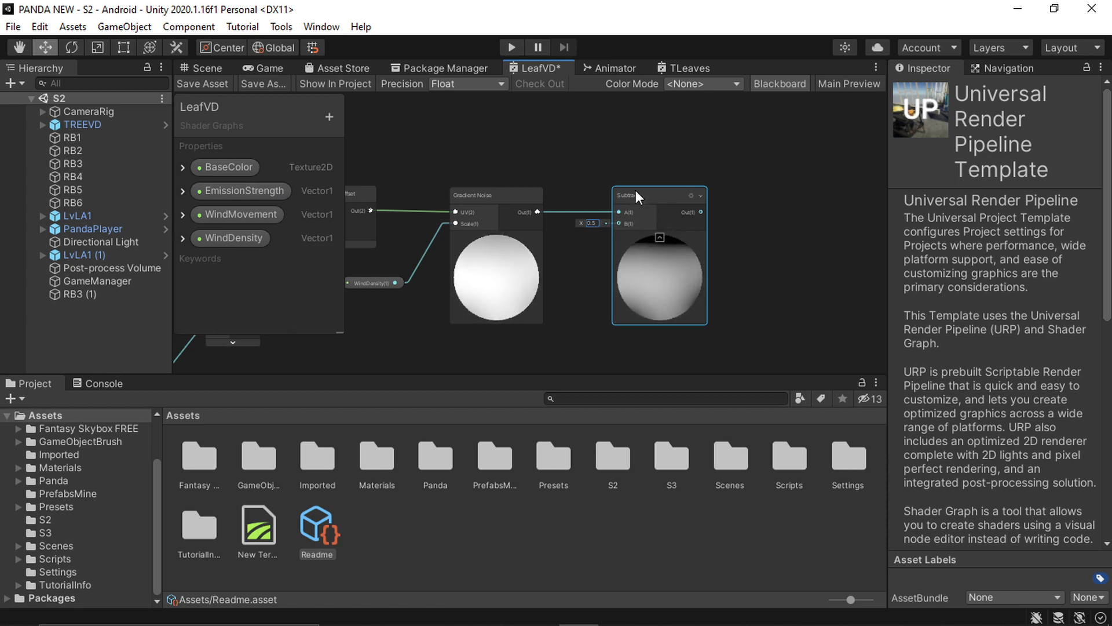
pyautogui.moveTo(643, 193); pyautogui.dragTo(611, 194)
# Add a Multiply node to the right of Subtract, roughly level with it
pyautogui.moveTo(720, 233); pyautogui.dragTo(620, 225, button='middle')
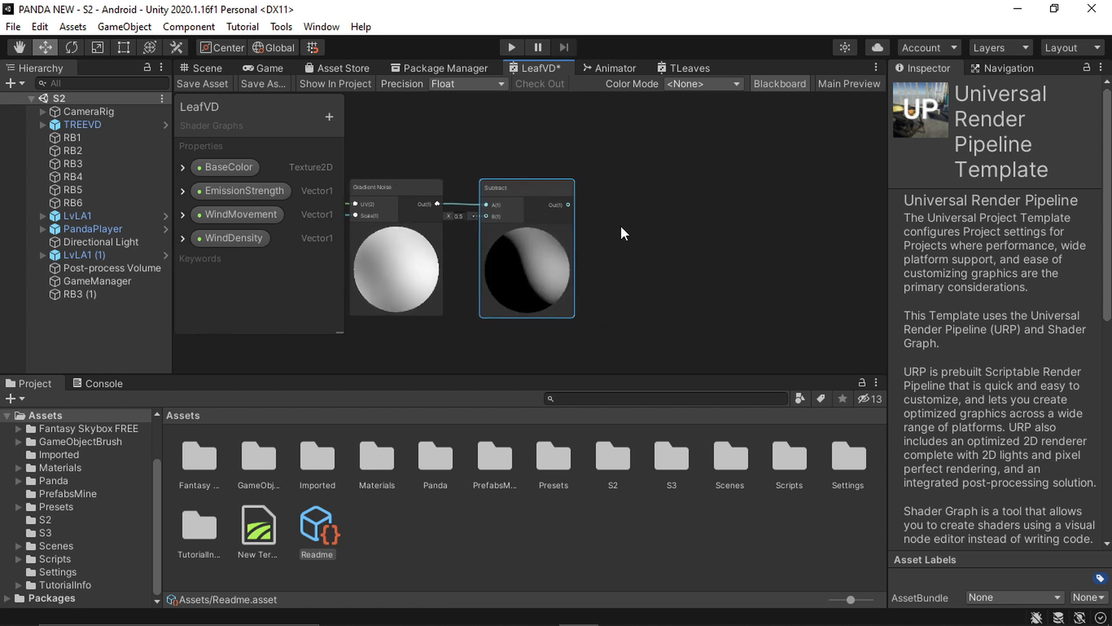
pyautogui.rightClick(641, 225)
pyautogui.click(702, 230)
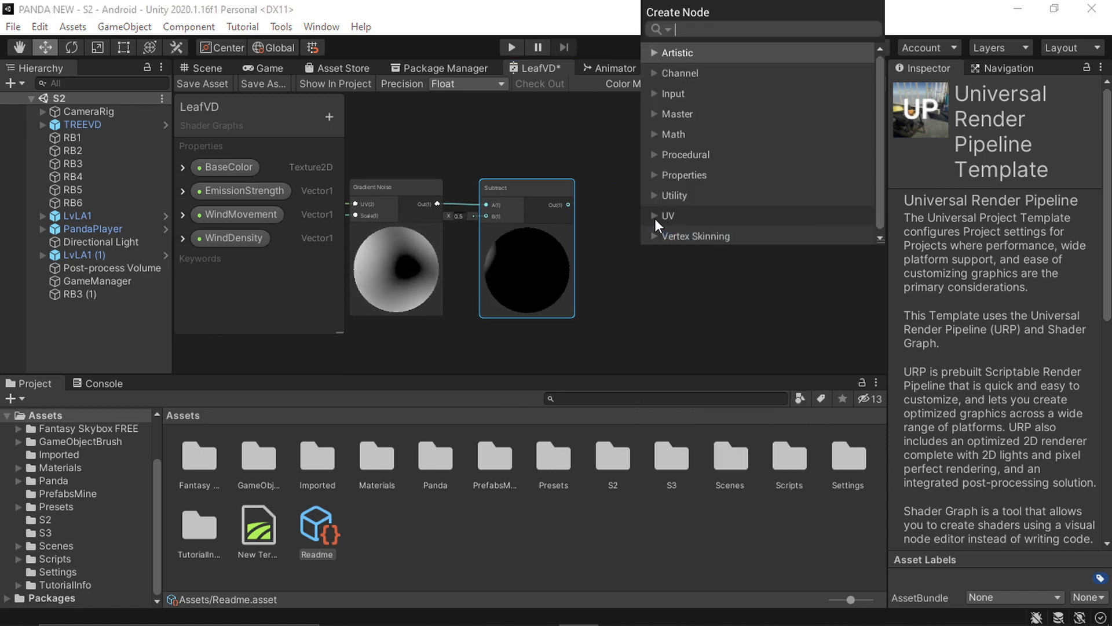
pyautogui.write('multi')
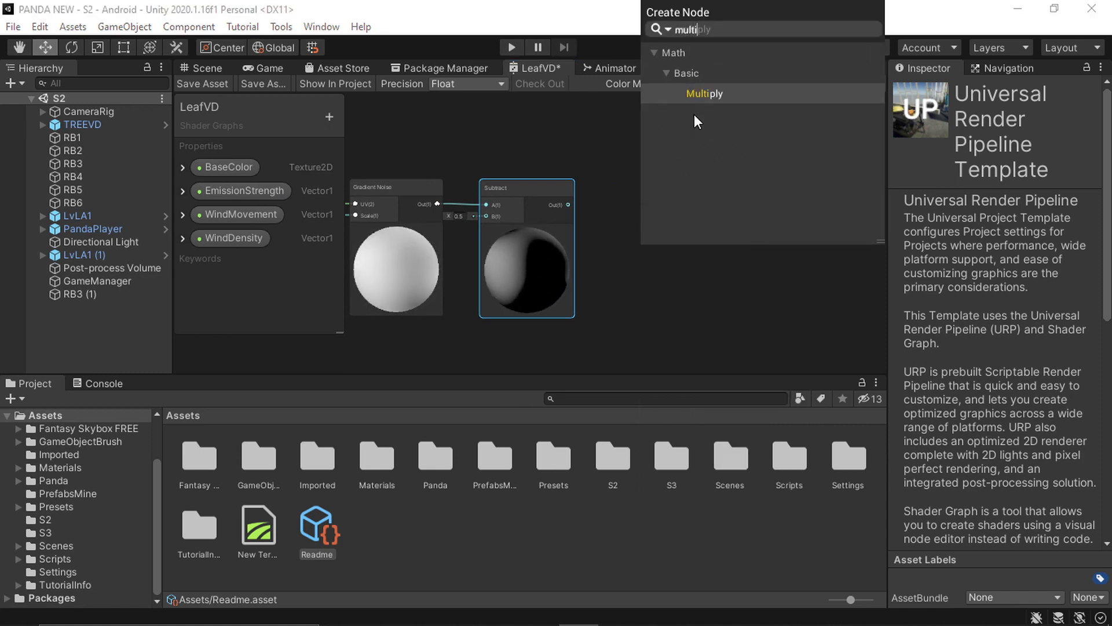
pyautogui.click(722, 95)
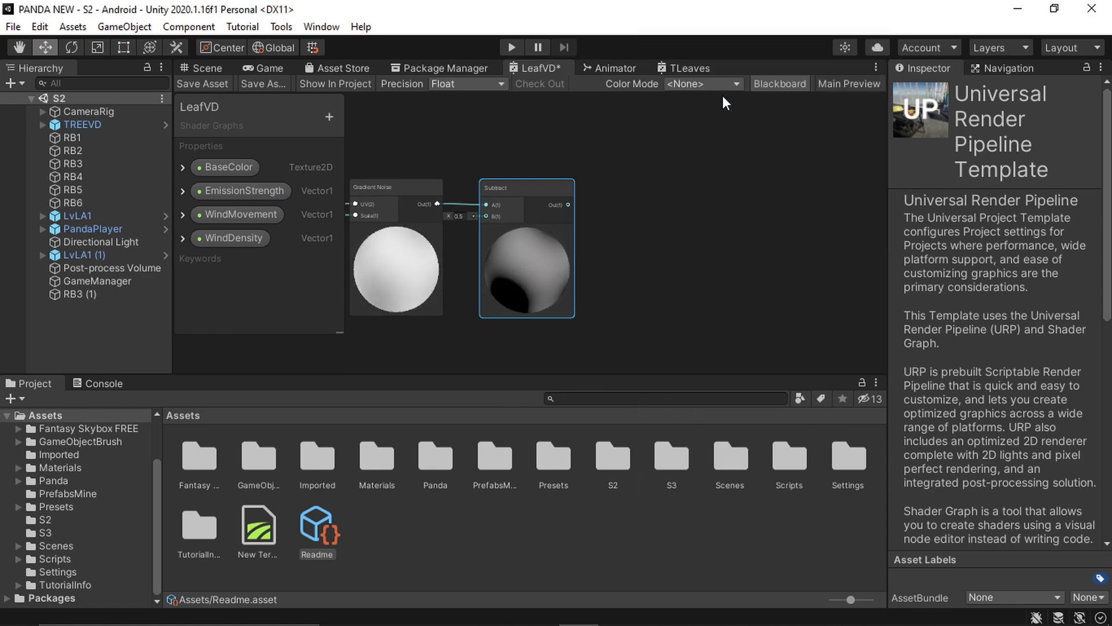
pyautogui.moveTo(690, 242); pyautogui.dragTo(694, 190)
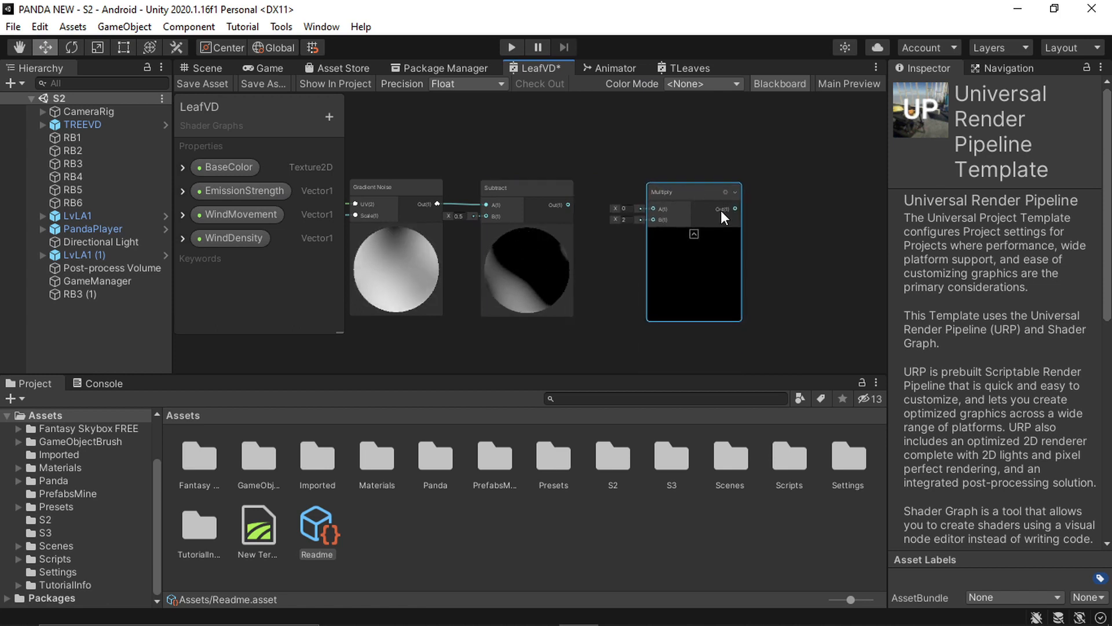
pyautogui.moveTo(687, 196); pyautogui.dragTo(694, 187)
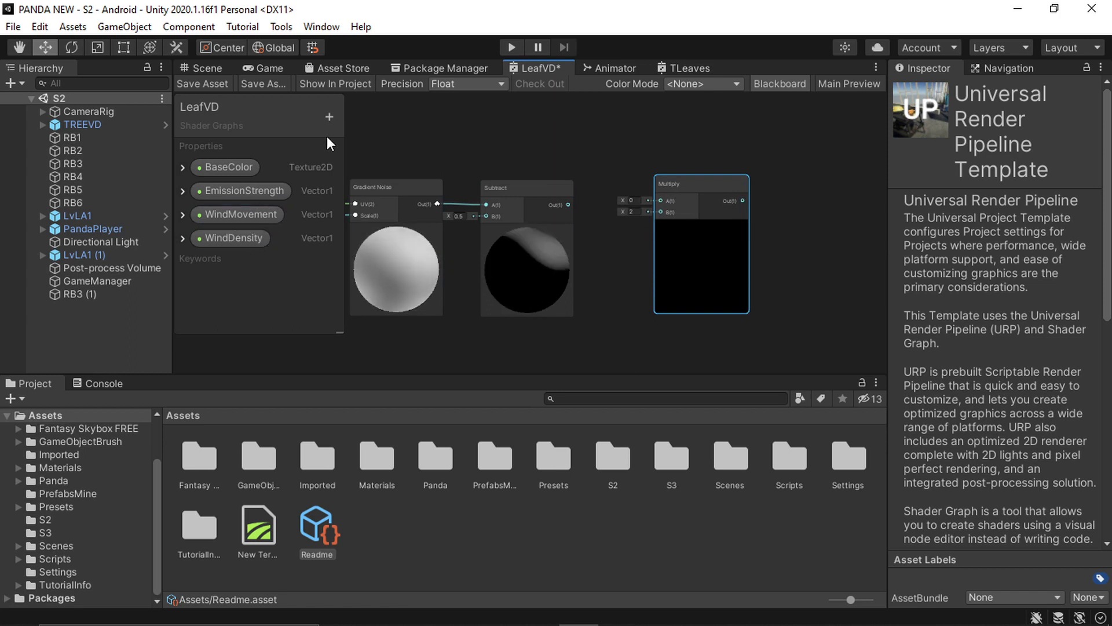
# Add a Vector1 property named WindStrength to the graph with a default value of 1
pyautogui.click(329, 116)
pyautogui.click(399, 125)
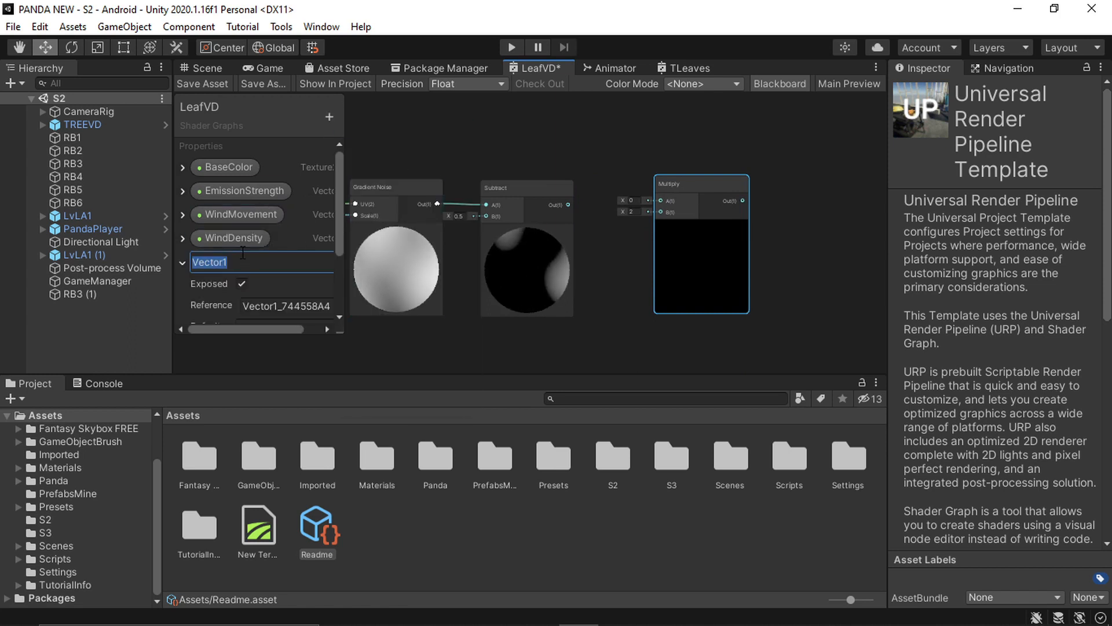
pyautogui.write('Win')
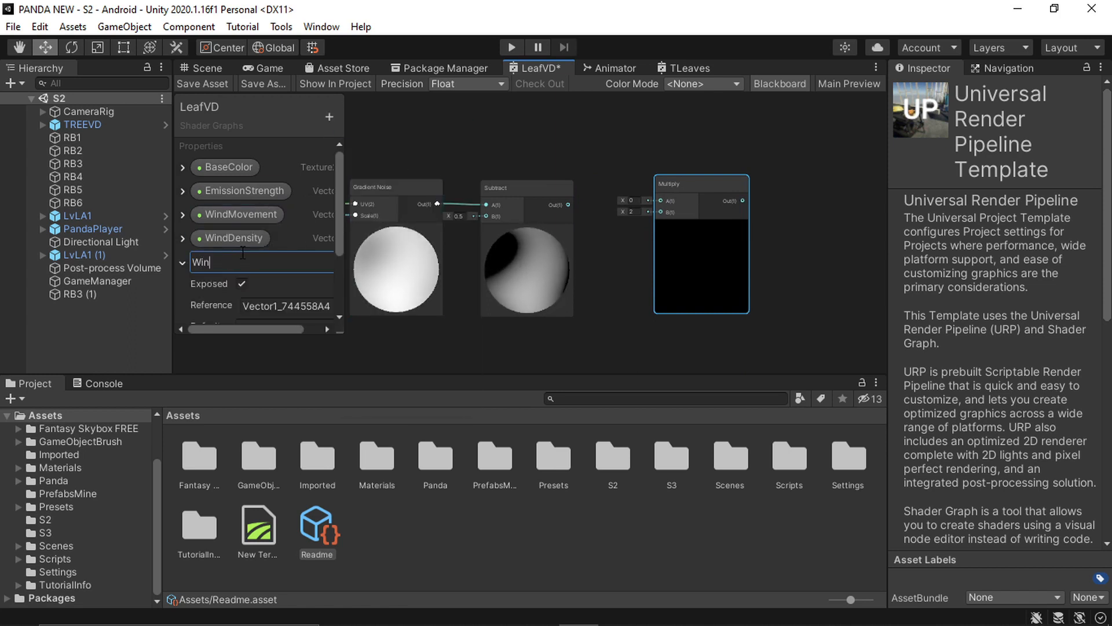
pyautogui.write('dStre')
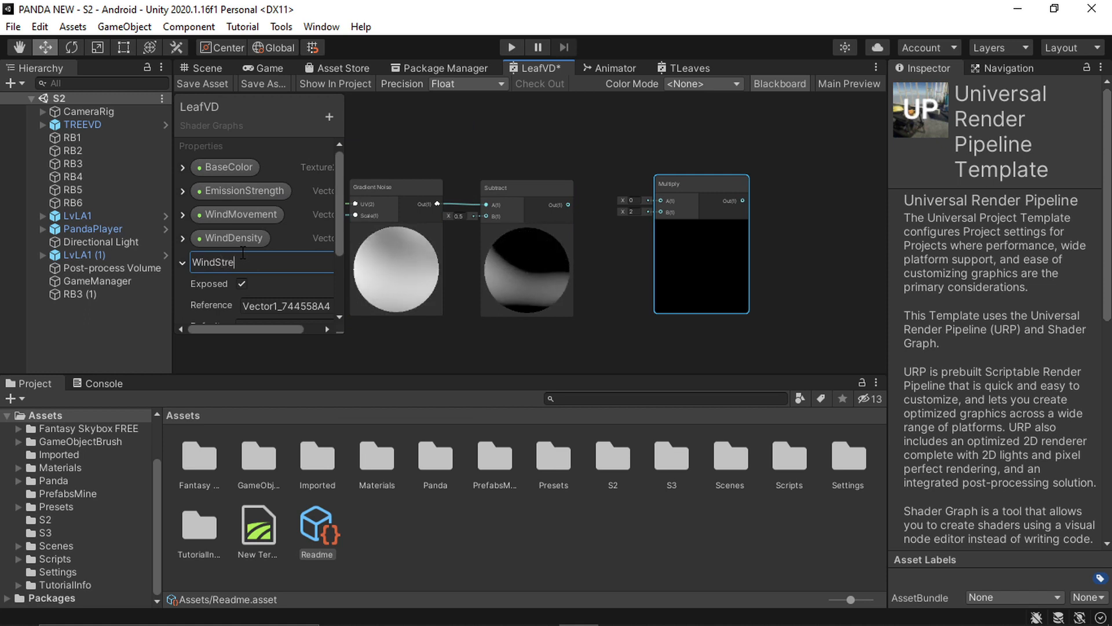
pyautogui.write('ngth')
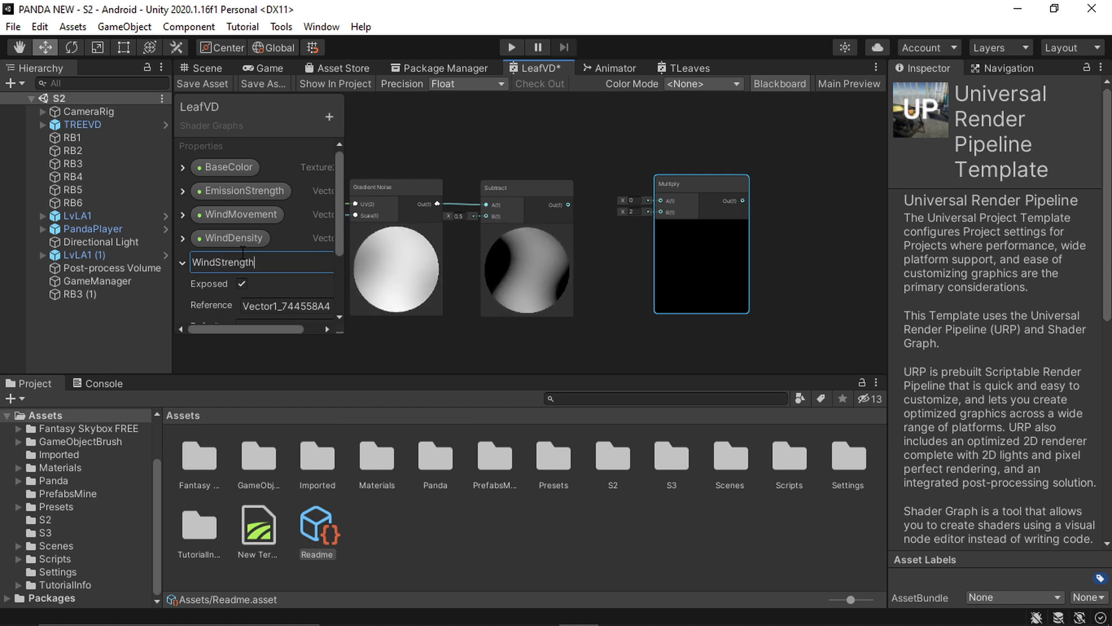
pyautogui.click(341, 295)
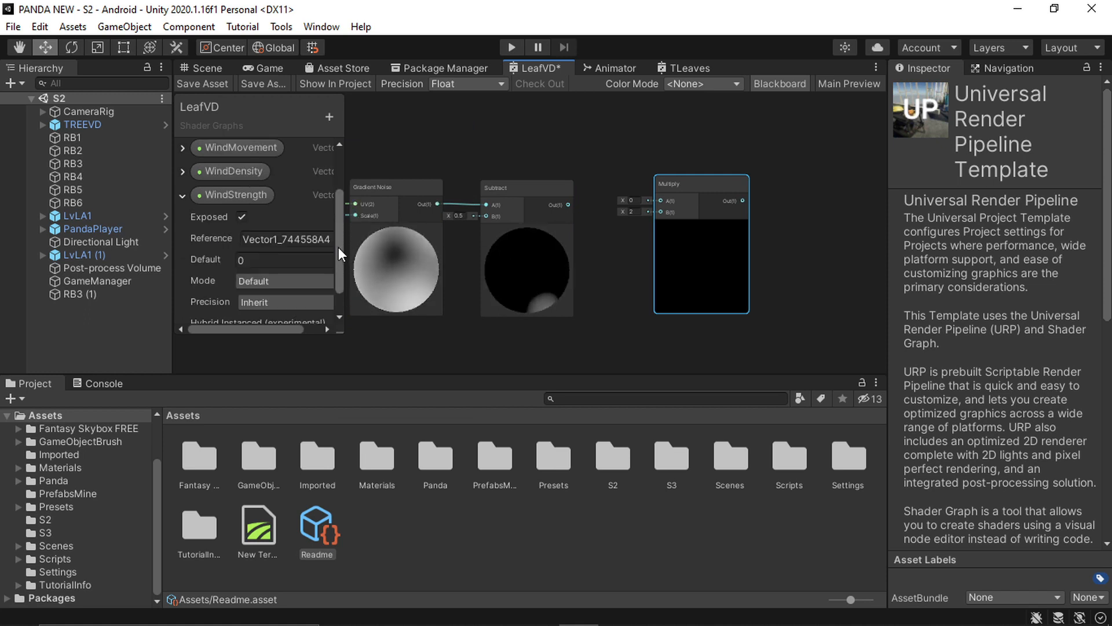
pyautogui.moveTo(256, 262); pyautogui.dragTo(219, 260)
pyautogui.write('1')
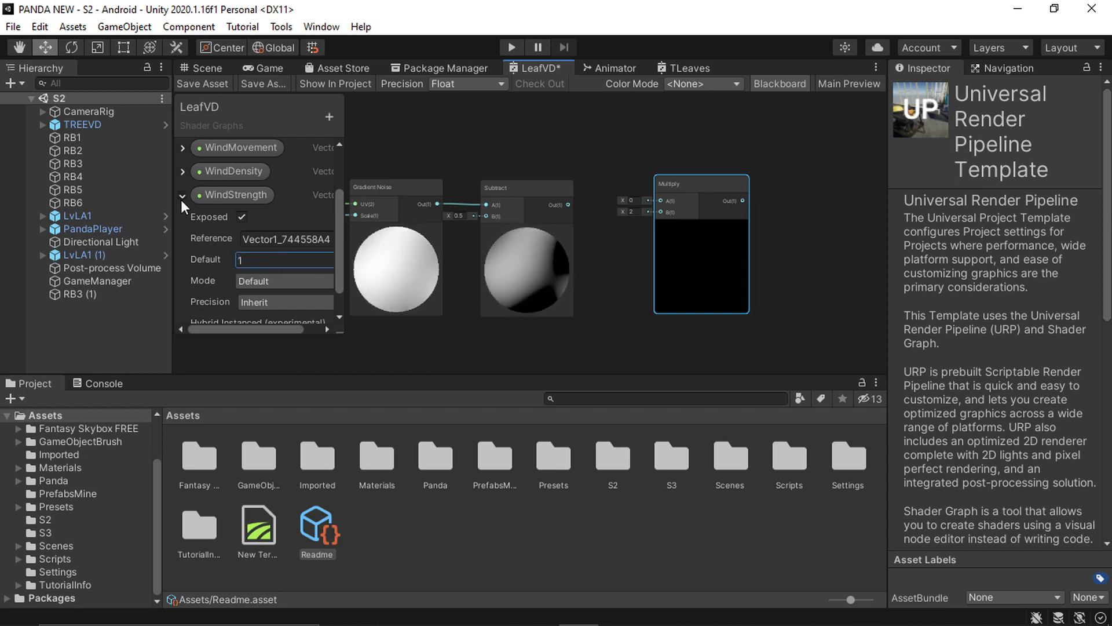
pyautogui.click(182, 196)
# Place WindStrength in the graph between Subtract and the new Multiply node and connect it to Multiply's B input
pyautogui.click(231, 262)
pyautogui.moveTo(231, 258); pyautogui.dragTo(628, 343)
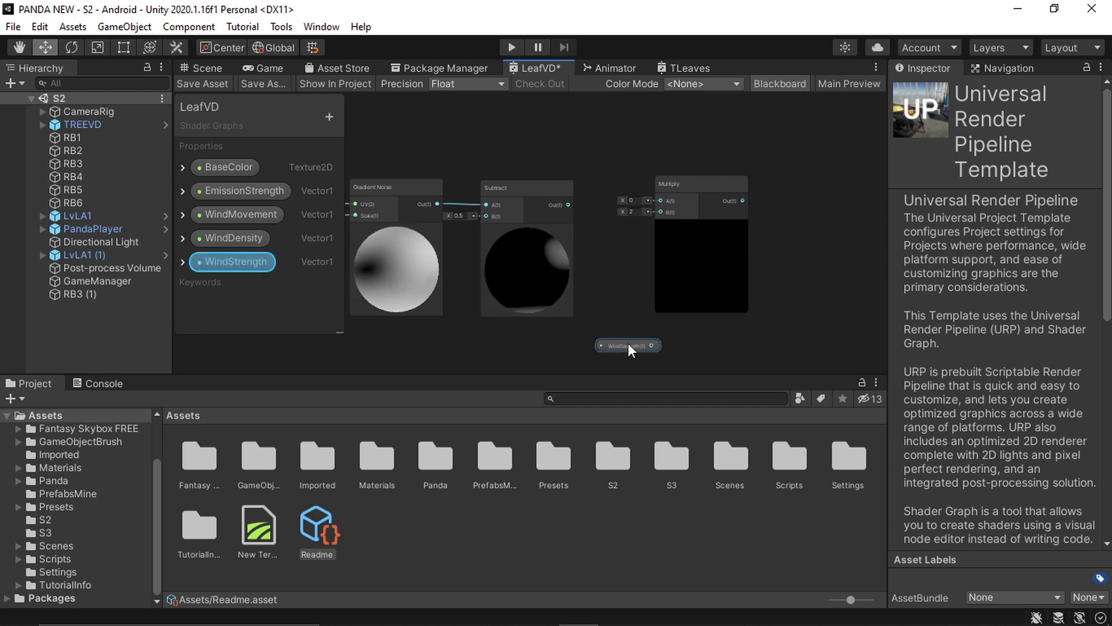
pyautogui.scroll(4, 626, 281)
pyautogui.moveTo(633, 284); pyautogui.dragTo(606, 274, button='middle')
pyautogui.scroll(-3, 606, 275)
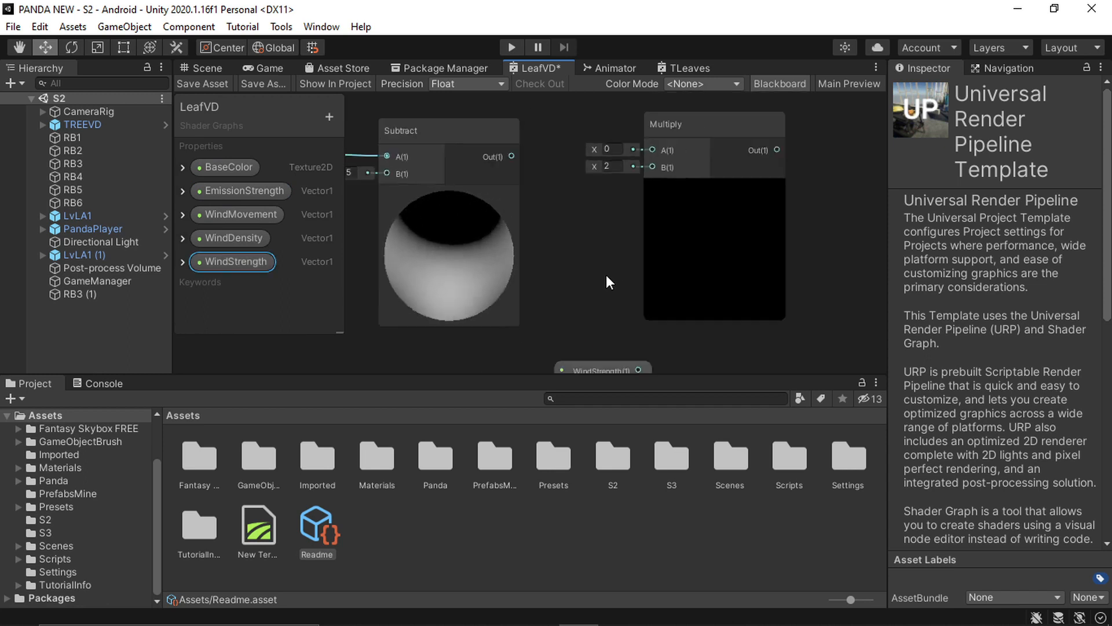
pyautogui.scroll(1, 612, 341)
pyautogui.click(609, 352)
pyautogui.moveTo(608, 352); pyautogui.dragTo(649, 228)
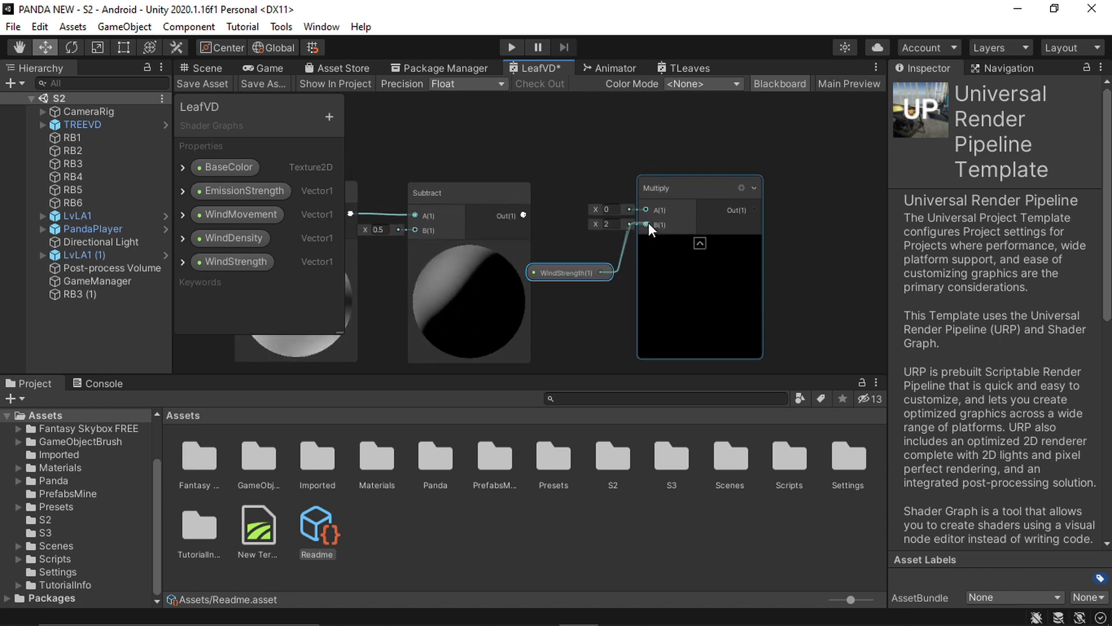
# Connect Subtract's output to the A input of the new Multiply node
pyautogui.click(526, 215)
pyautogui.moveTo(526, 215); pyautogui.dragTo(645, 210)
pyautogui.moveTo(614, 332); pyautogui.dragTo(572, 304, button='middle')
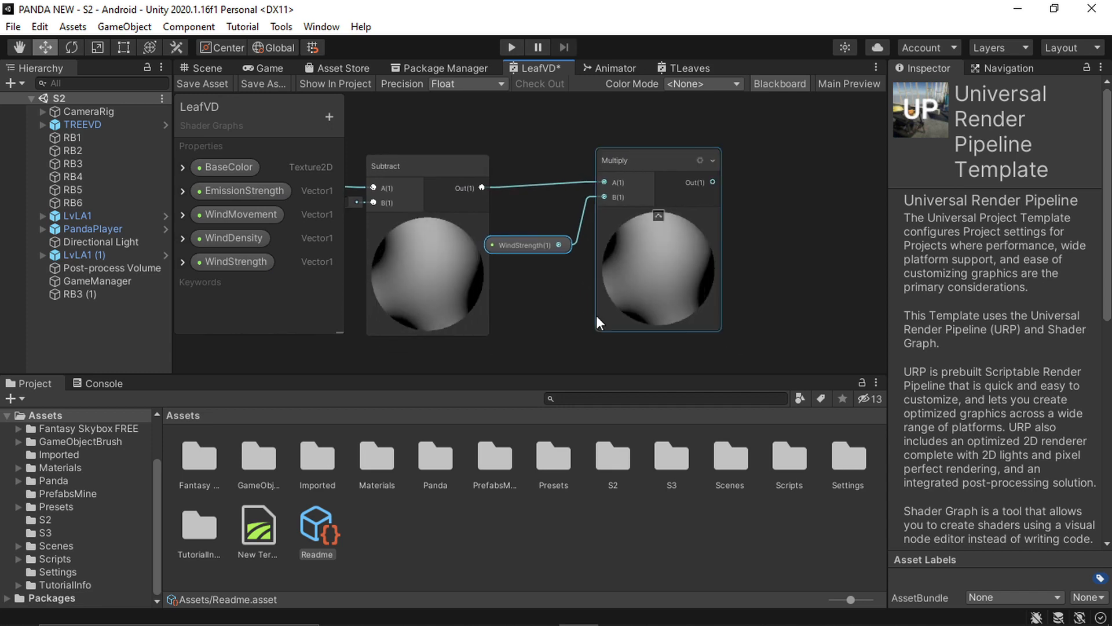
# Maximize the shader graph view and add an Add node to the right of the last Multiply node
pyautogui.hotkey('shift', 'space')
pyautogui.moveTo(638, 263); pyautogui.dragTo(676, 305, button='middle')
pyautogui.rightClick(688, 256)
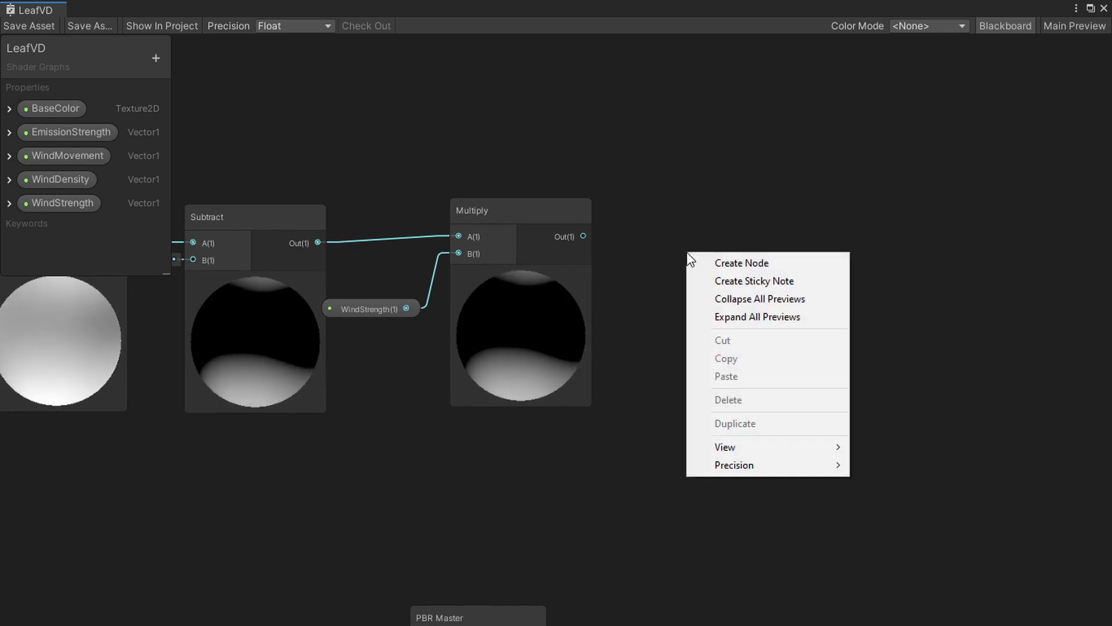
pyautogui.click(756, 264)
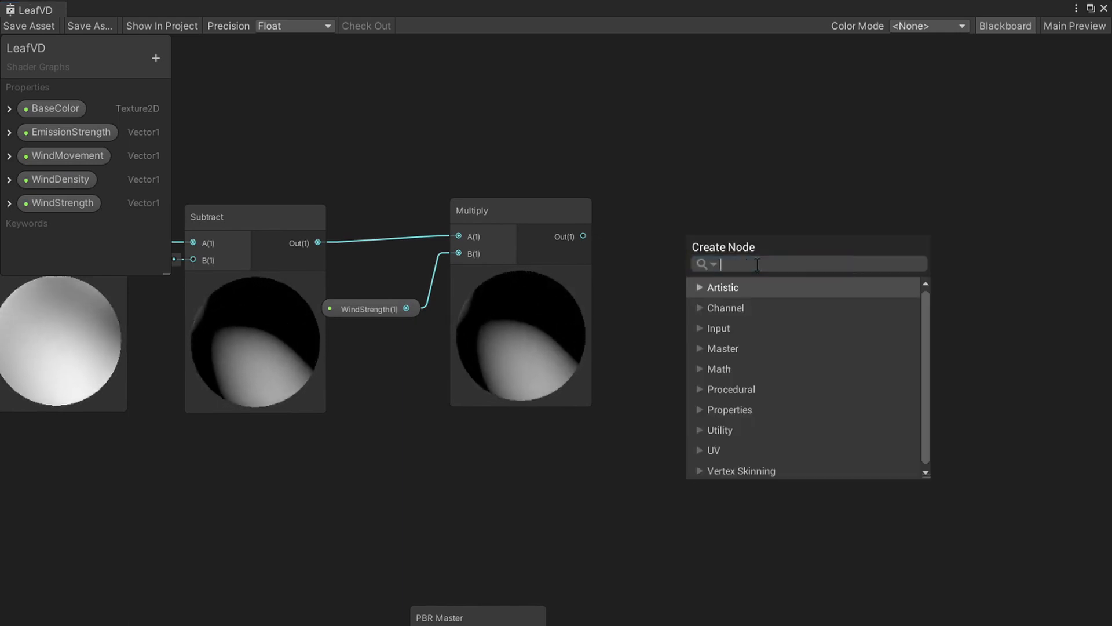
pyautogui.write('add')
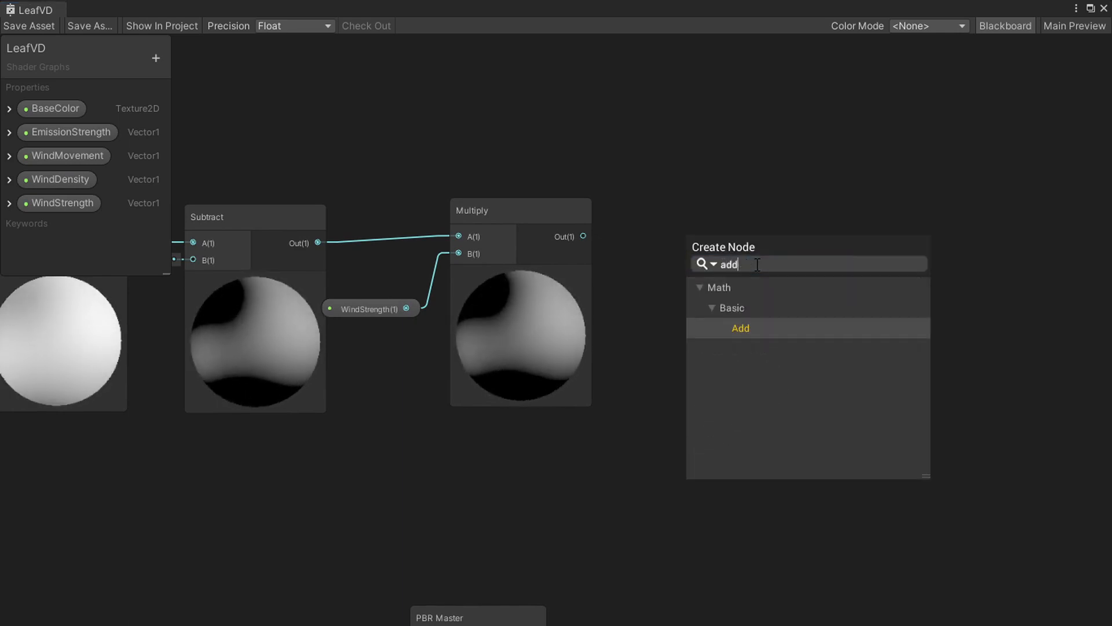
pyautogui.click(763, 329)
pyautogui.moveTo(742, 256); pyautogui.dragTo(742, 235)
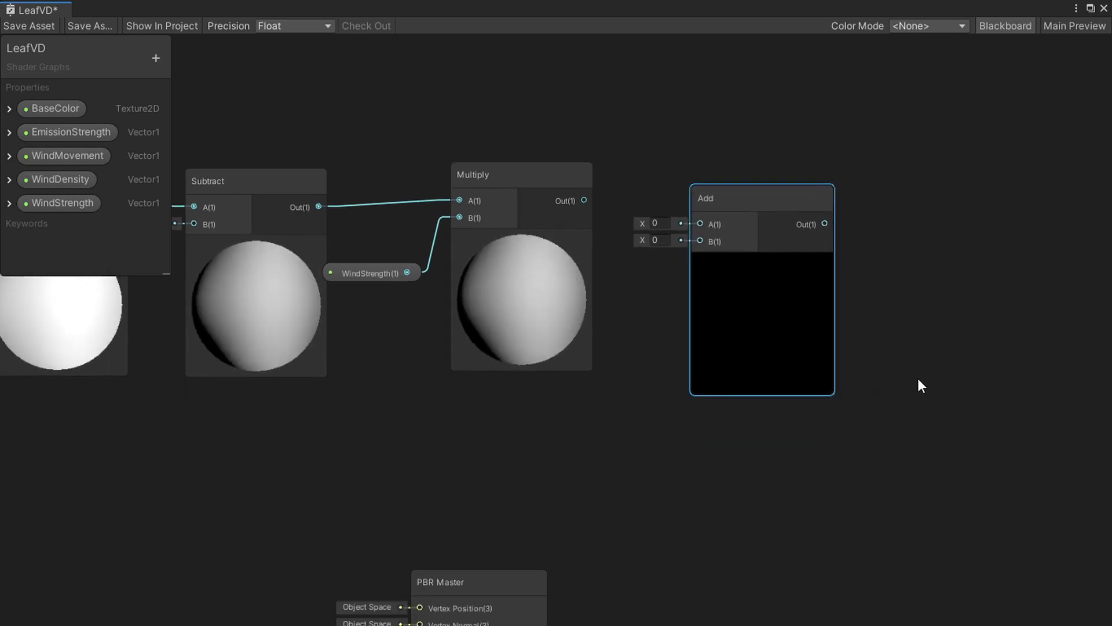
# Add a Position node below the last Multiply node and collapse its preview
pyautogui.rightClick(613, 406)
pyautogui.click(664, 150)
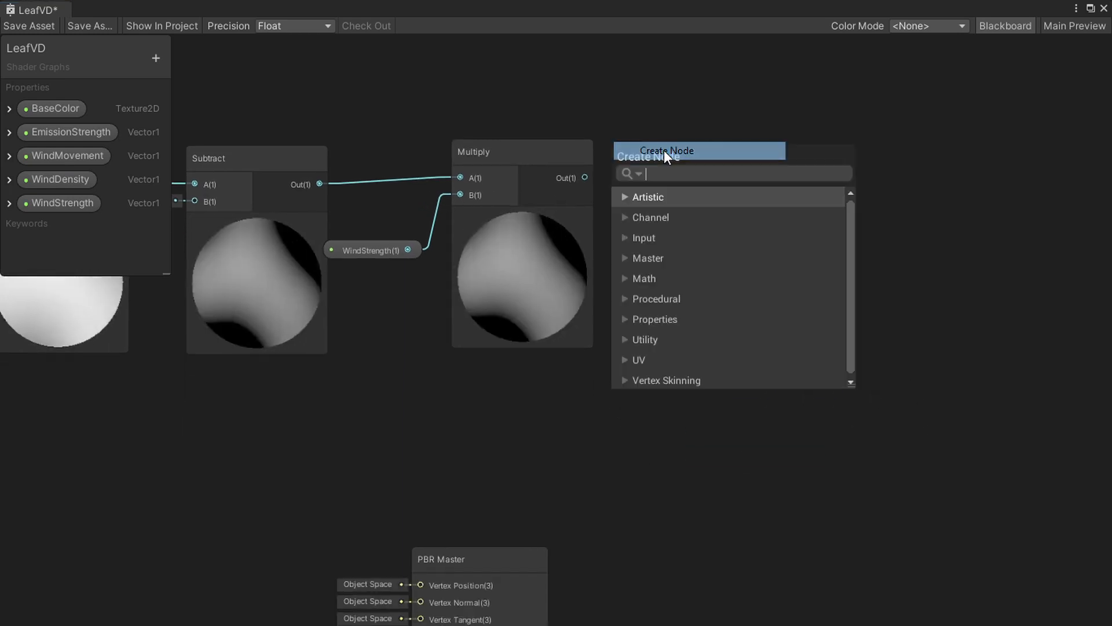
pyautogui.write('posit')
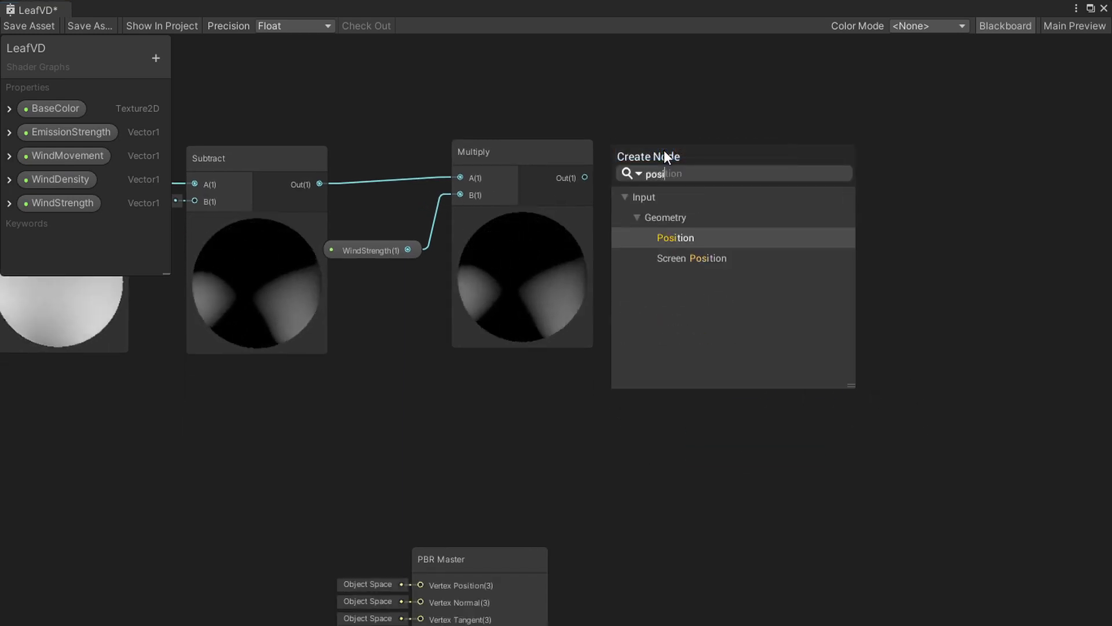
pyautogui.click(711, 235)
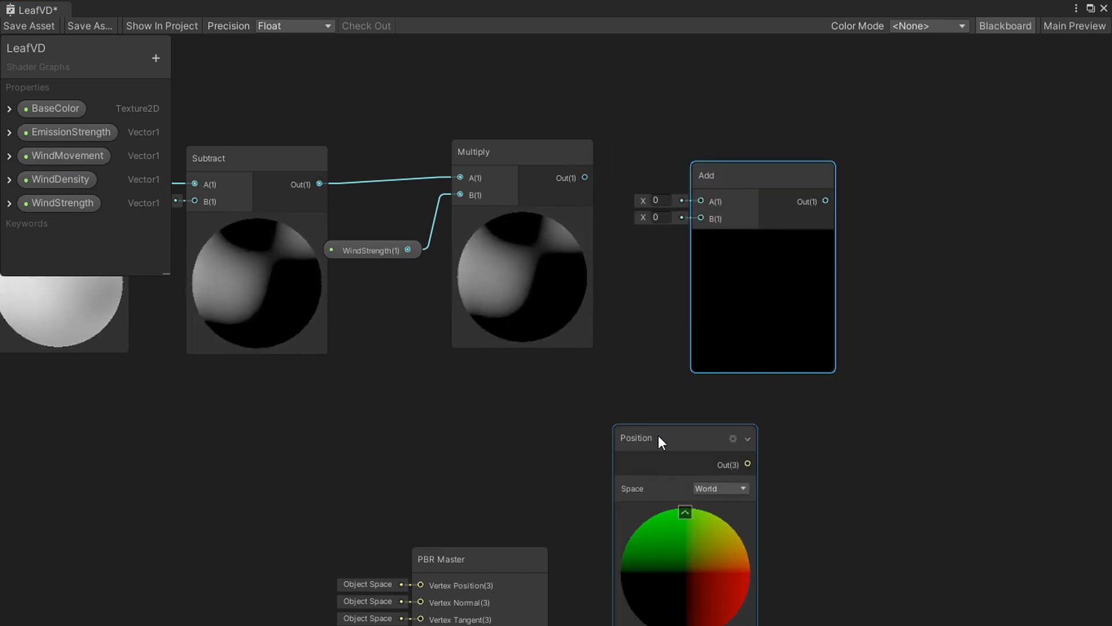
pyautogui.moveTo(659, 439); pyautogui.dragTo(461, 396)
pyautogui.click(490, 467)
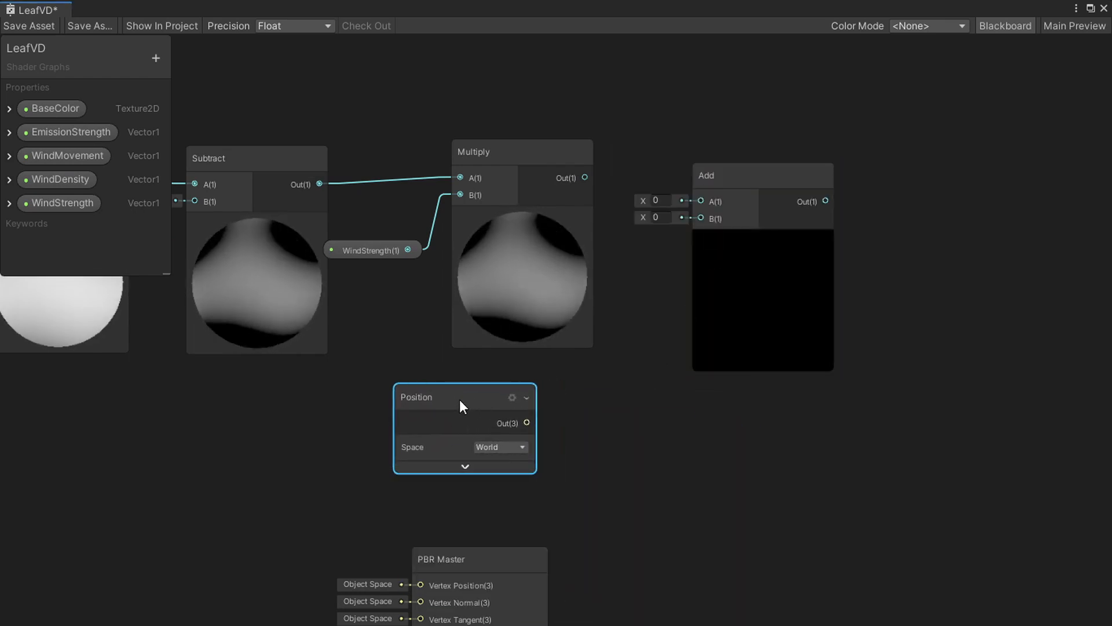
# Add a Split node to the right of Position and connect Position's output to Split's input
pyautogui.rightClick(597, 420)
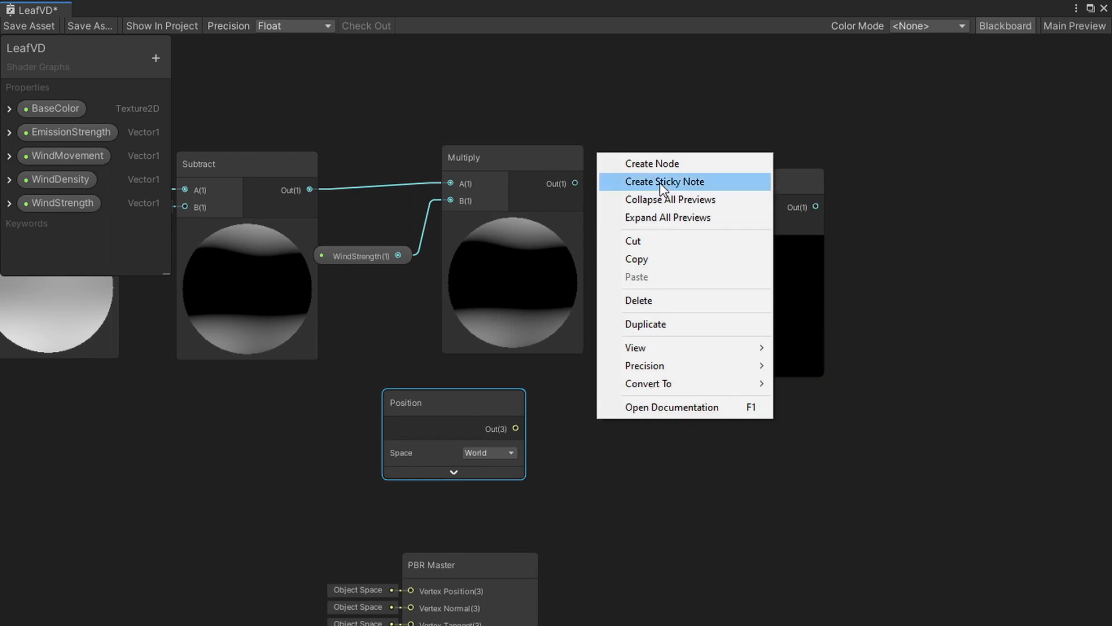
pyautogui.click(662, 165)
pyautogui.write('spli')
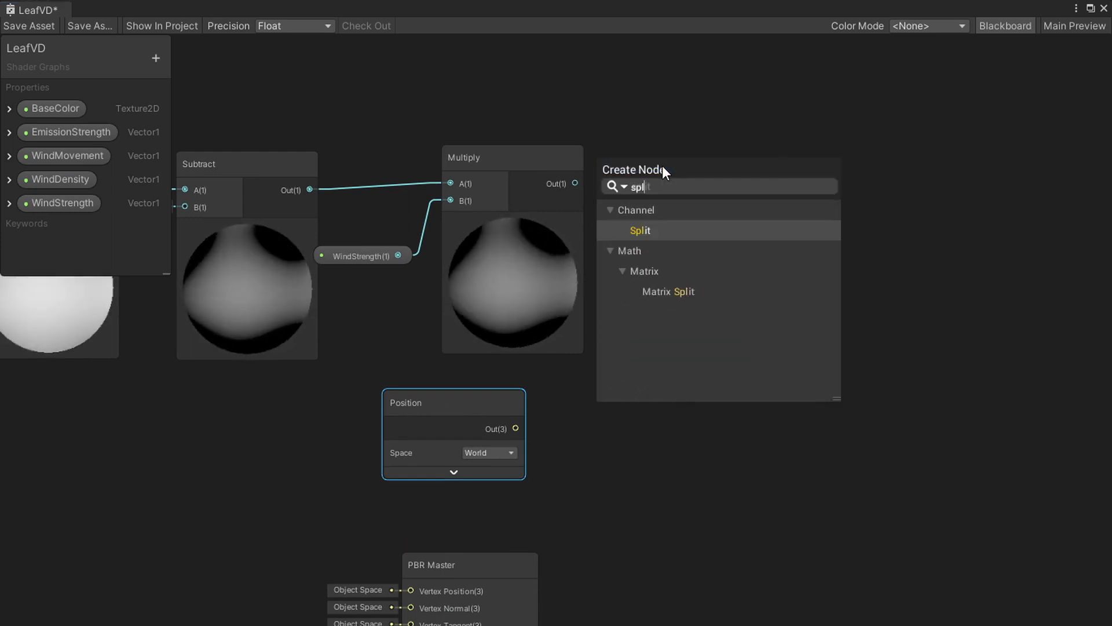
pyautogui.click(666, 231)
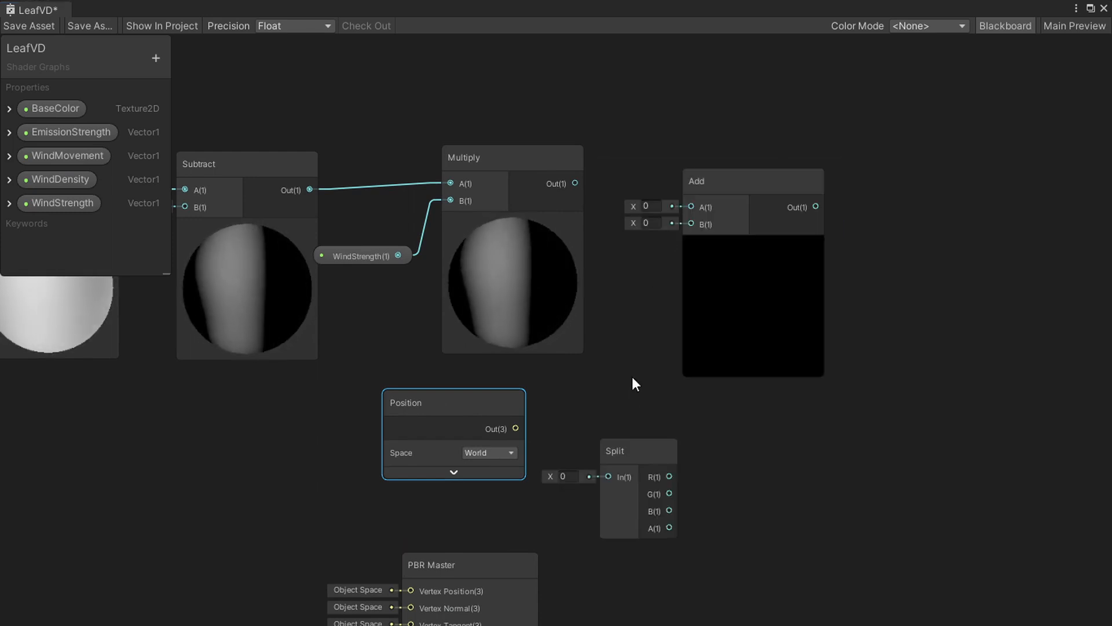
pyautogui.moveTo(515, 429); pyautogui.dragTo(602, 446)
# Connect Multiply's output to Add's A input and Split's R output to Add's B input, placing Split closer to Position
pyautogui.moveTo(742, 448); pyautogui.dragTo(658, 461, button='middle')
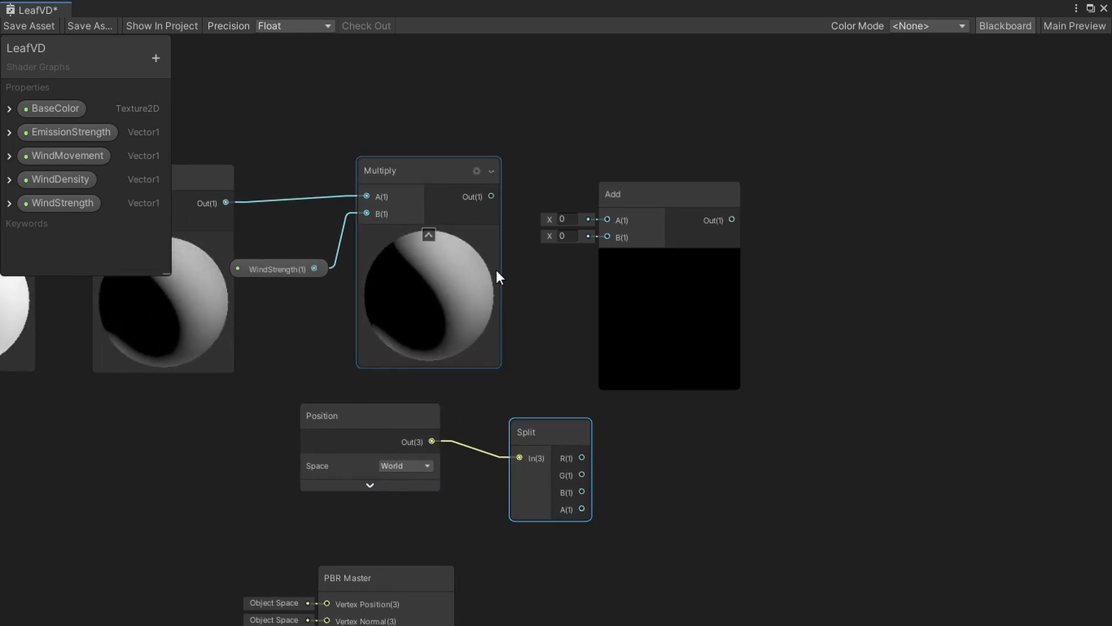
pyautogui.moveTo(602, 223); pyautogui.dragTo(607, 219)
pyautogui.moveTo(581, 457); pyautogui.dragTo(608, 237)
pyautogui.moveTo(536, 435); pyautogui.dragTo(499, 423)
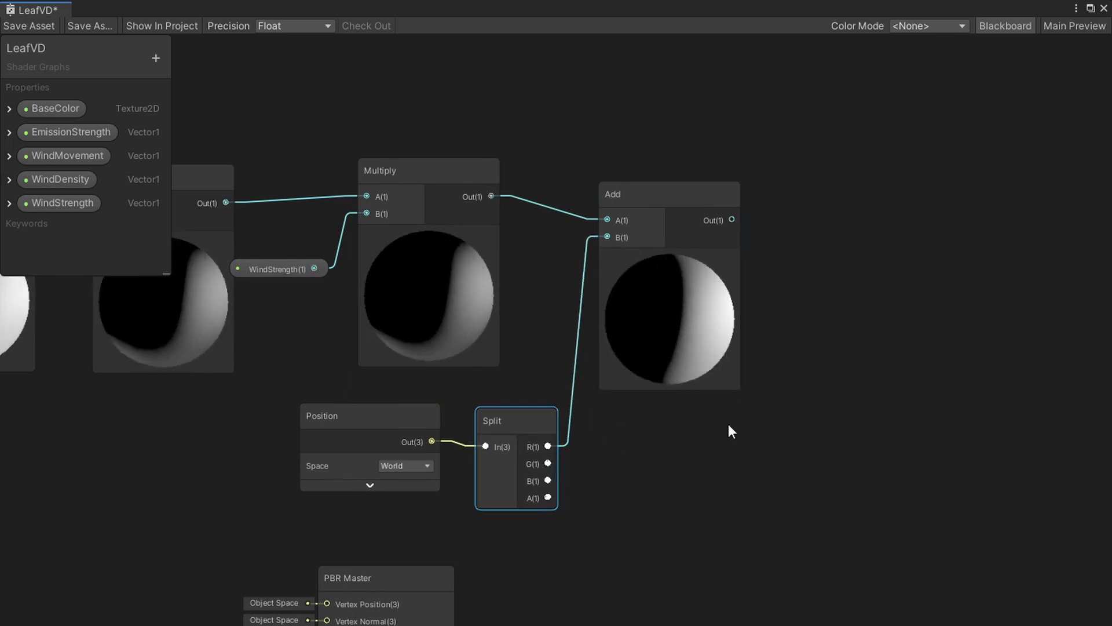
# Add a Combine node to the right of the Add node, slightly lower
pyautogui.moveTo(729, 426); pyautogui.dragTo(672, 432, button='middle')
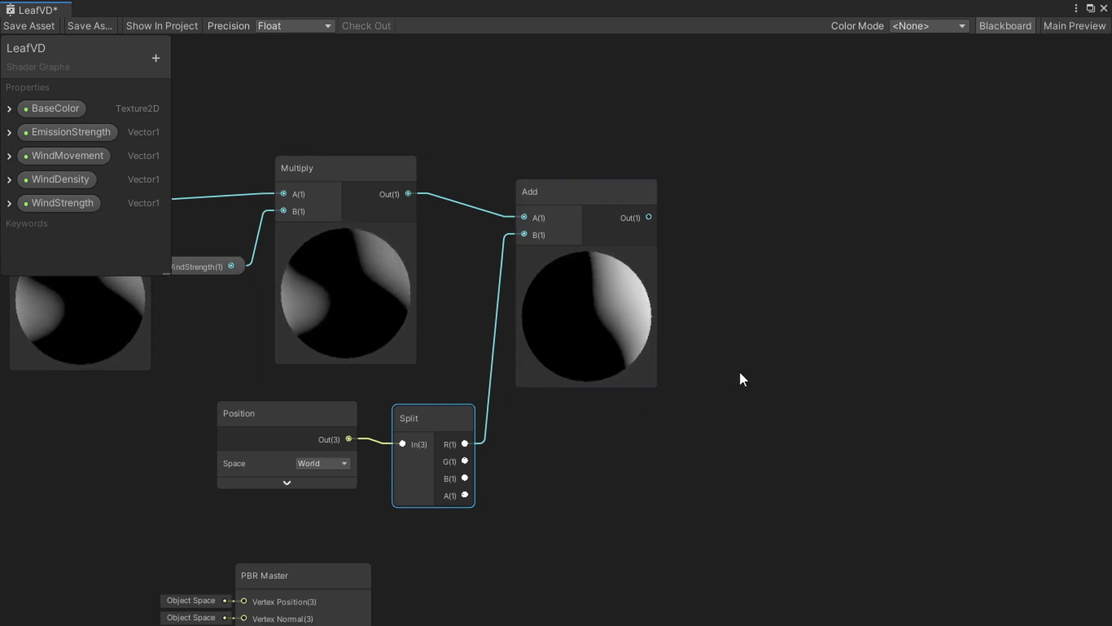
pyautogui.rightClick(745, 280)
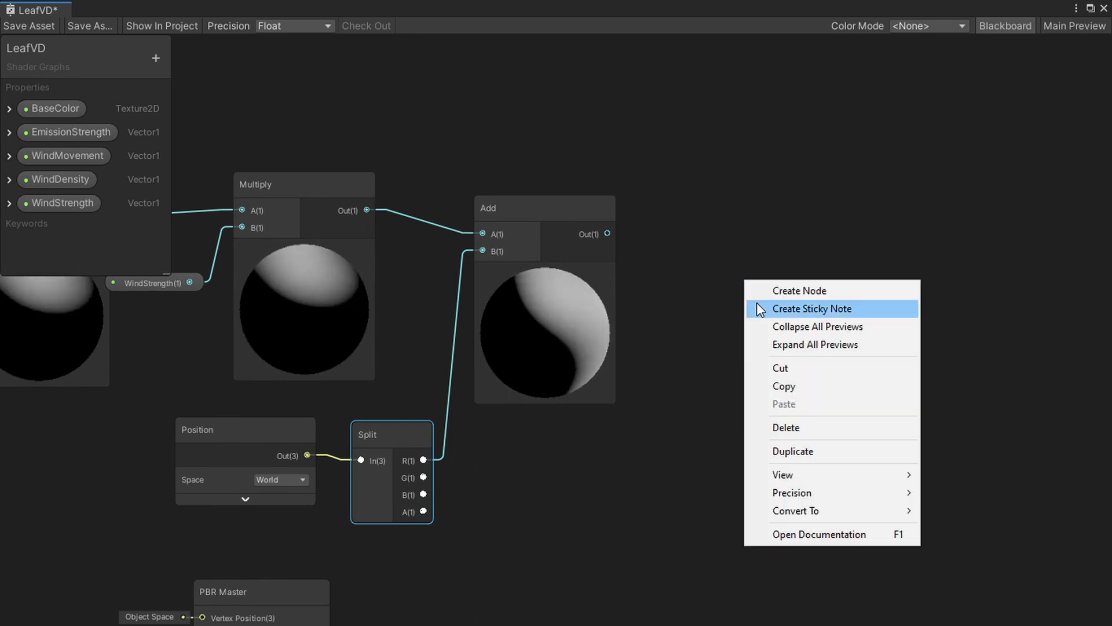
pyautogui.click(798, 293)
pyautogui.write('combin')
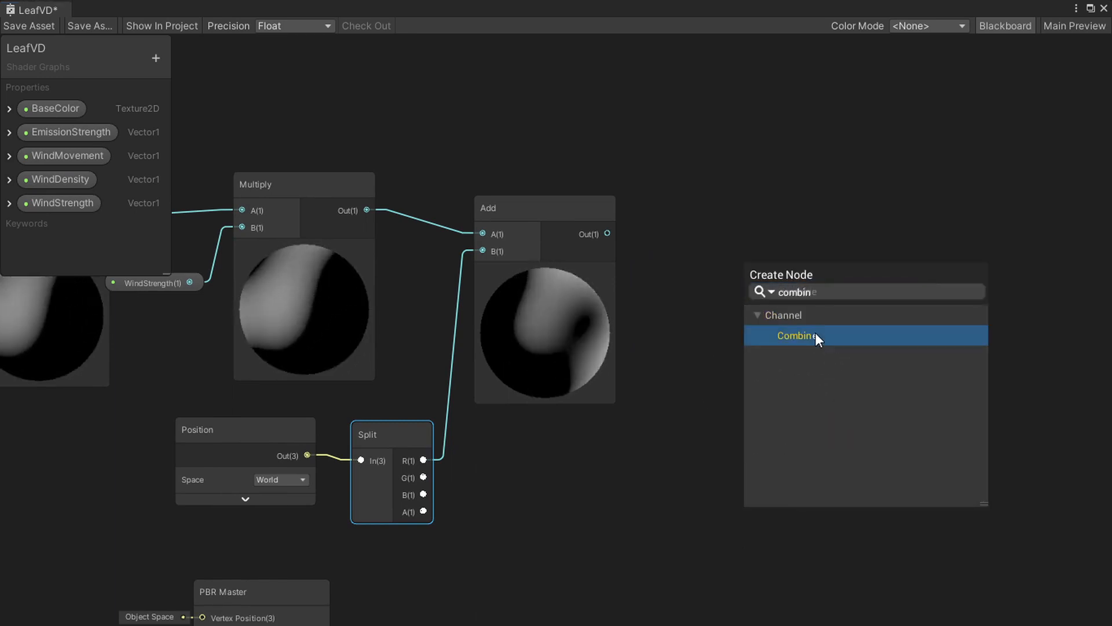
pyautogui.click(815, 335)
pyautogui.moveTo(773, 293); pyautogui.dragTo(774, 294)
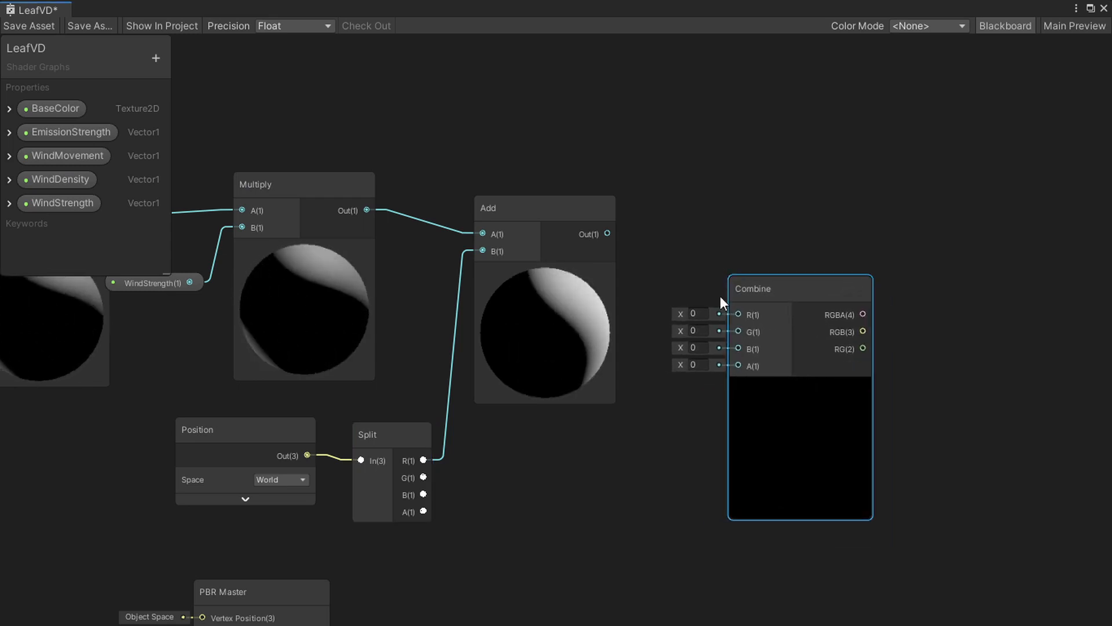
# Connect Add's output to Combine's R input, and Split's G and B outputs to Combine's G and B inputs
pyautogui.moveTo(680, 374); pyautogui.dragTo(696, 376, button='middle')
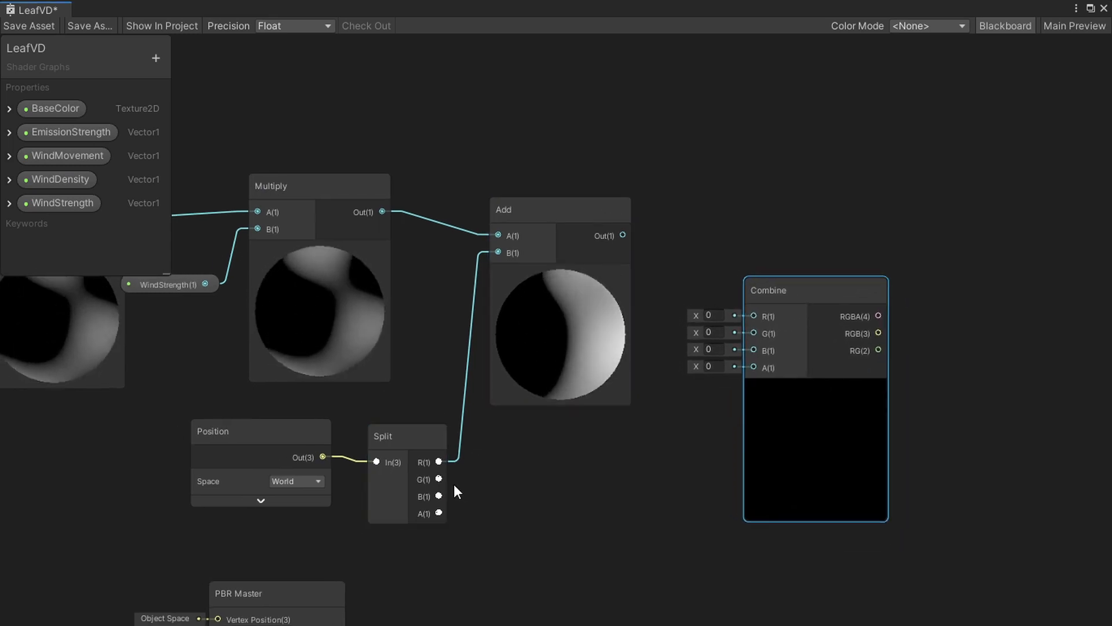
pyautogui.moveTo(648, 327); pyautogui.dragTo(620, 355, button='middle')
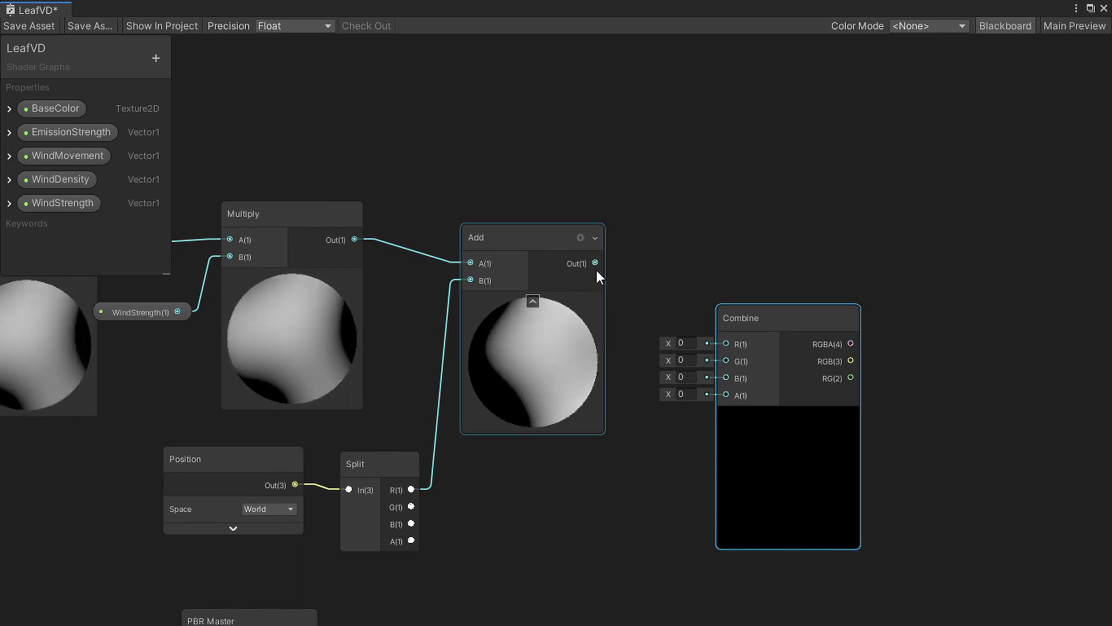
pyautogui.moveTo(596, 260); pyautogui.dragTo(732, 343)
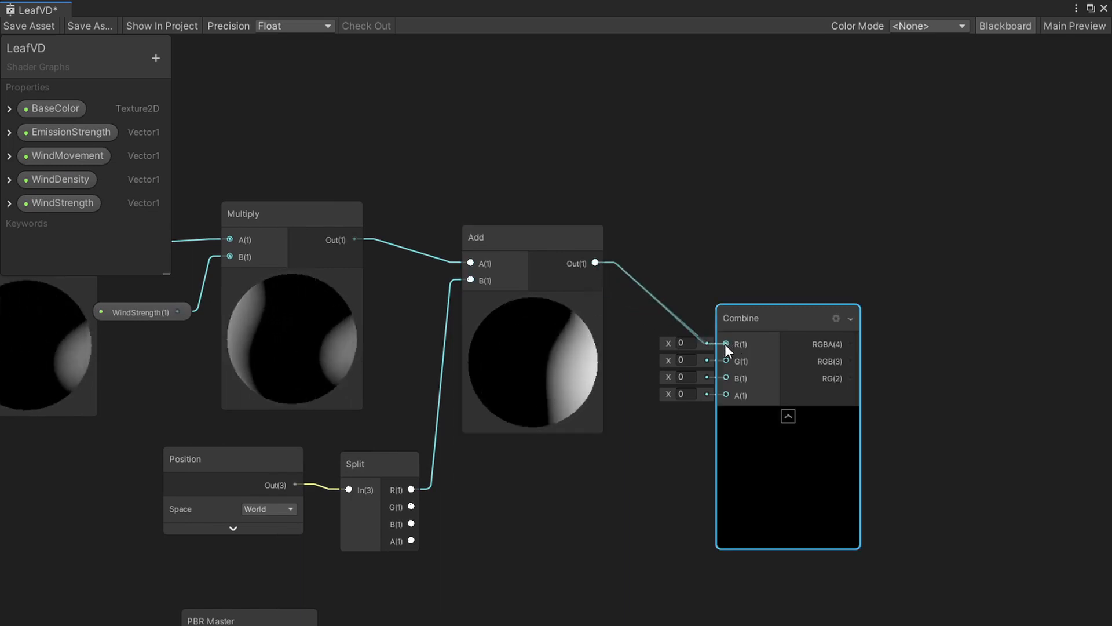
pyautogui.moveTo(413, 505); pyautogui.dragTo(724, 362)
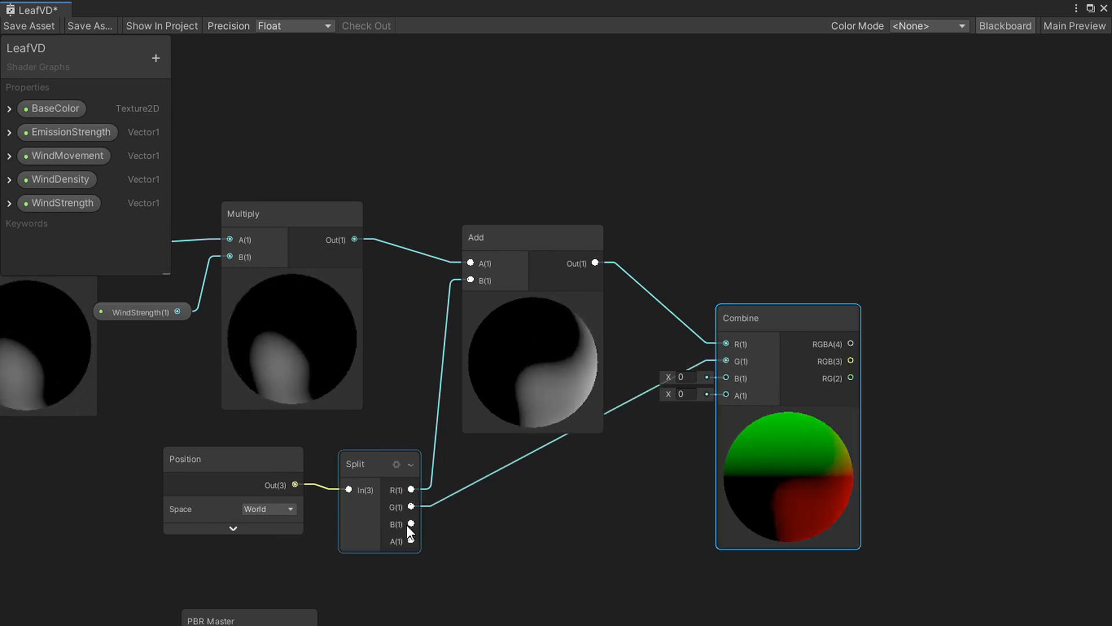
pyautogui.moveTo(410, 524); pyautogui.dragTo(716, 380)
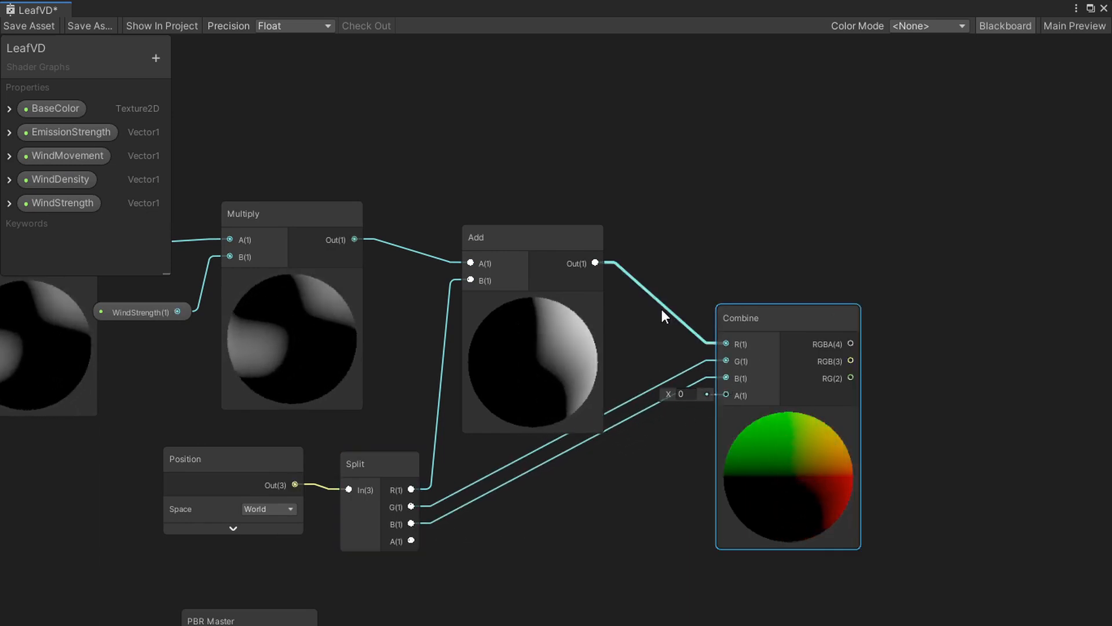
# Shift the Add node closer to Multiply and the Combine node closer to Add to tighten the layout
pyautogui.moveTo(516, 236); pyautogui.dragTo(493, 233)
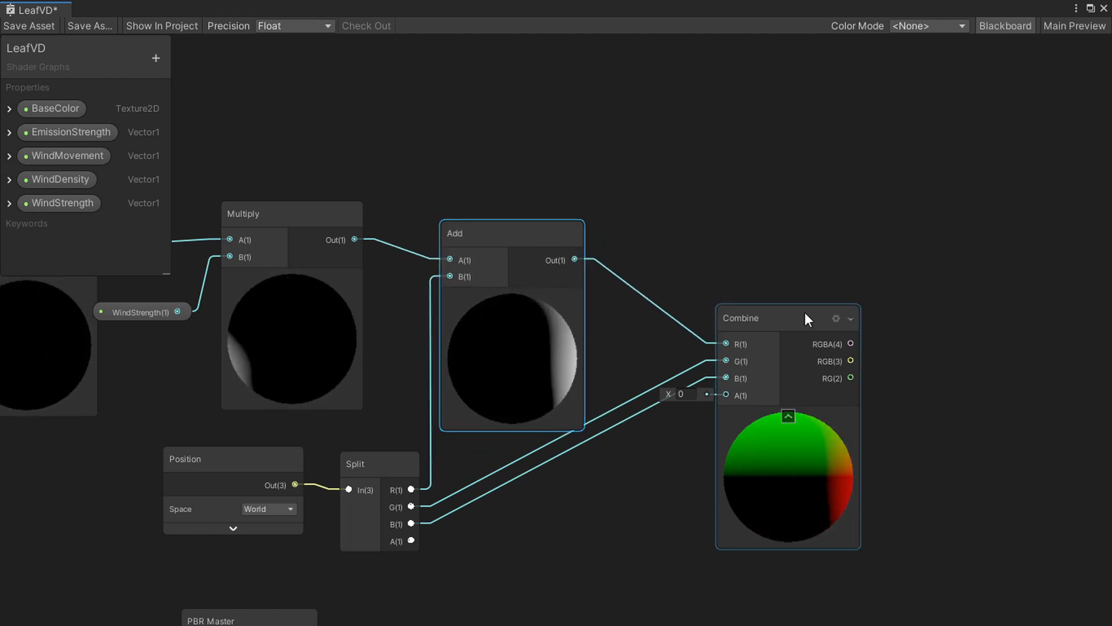
pyautogui.moveTo(805, 313); pyautogui.dragTo(777, 311)
pyautogui.moveTo(721, 387); pyautogui.dragTo(542, 430, button='middle')
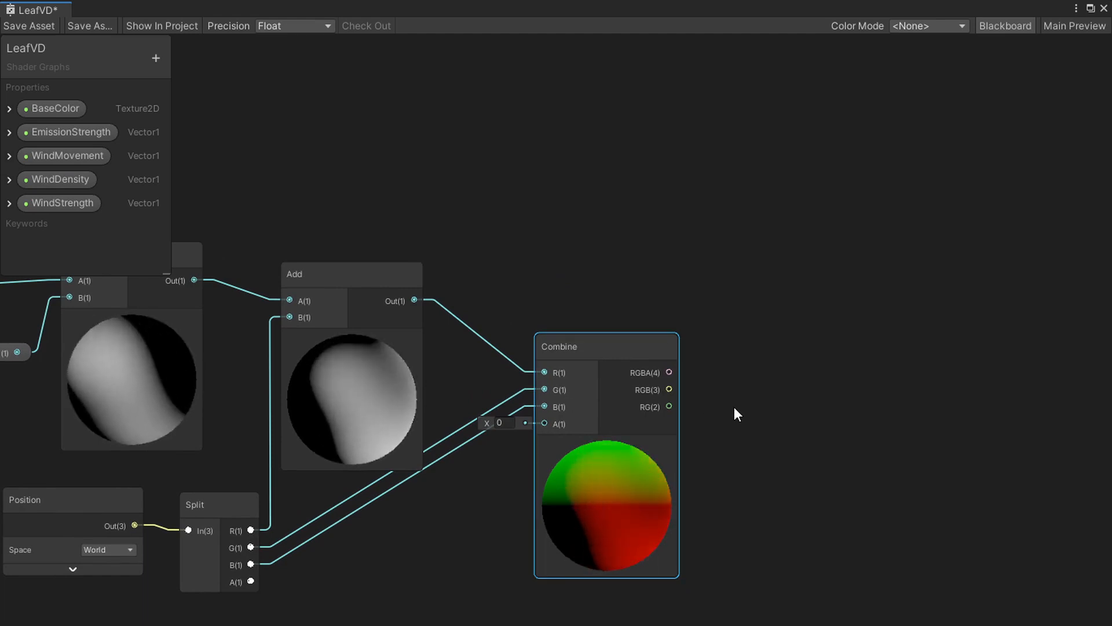
pyautogui.moveTo(746, 409); pyautogui.dragTo(686, 385, button='middle')
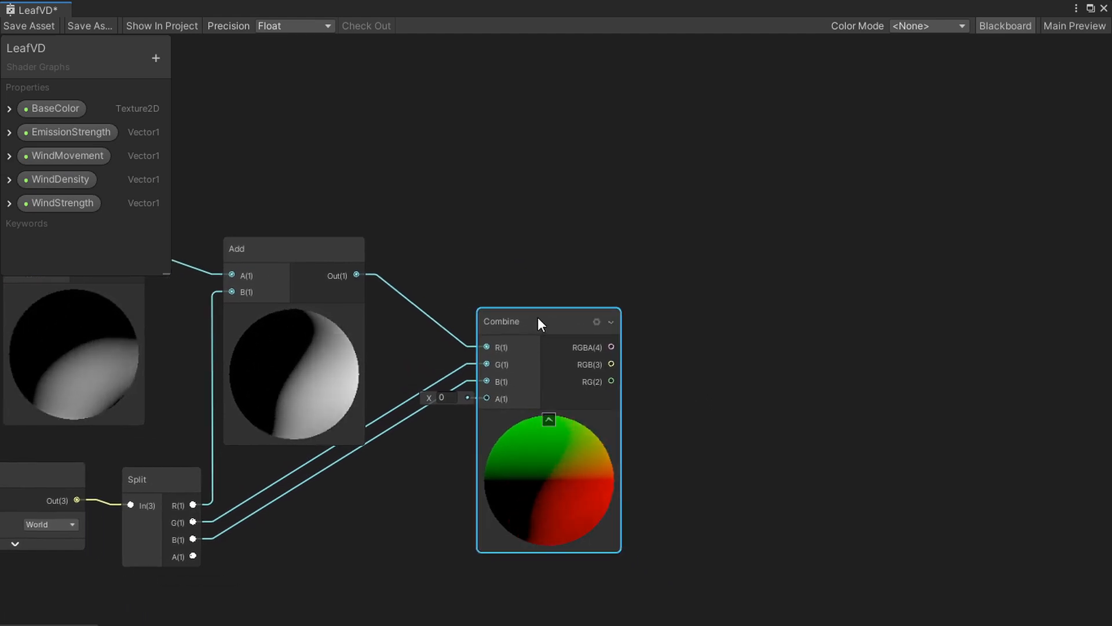
pyautogui.moveTo(538, 317); pyautogui.dragTo(507, 319)
# Add a Transform node to the right of Combine and connect Combine's RGBA output to its input
pyautogui.rightClick(642, 320)
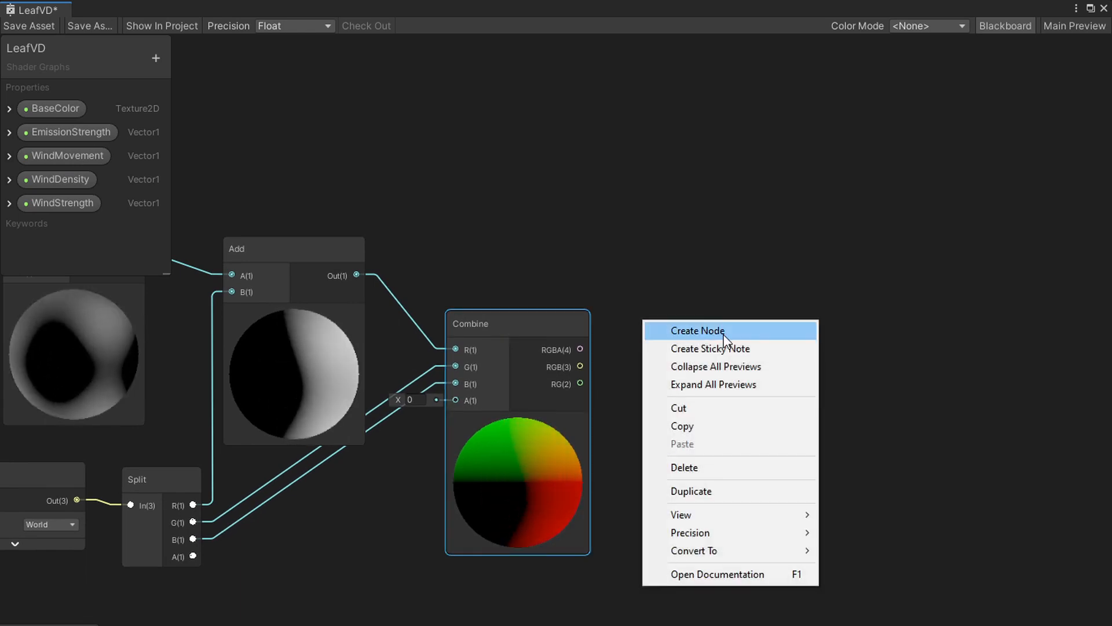
pyautogui.click(651, 327)
pyautogui.write('an')
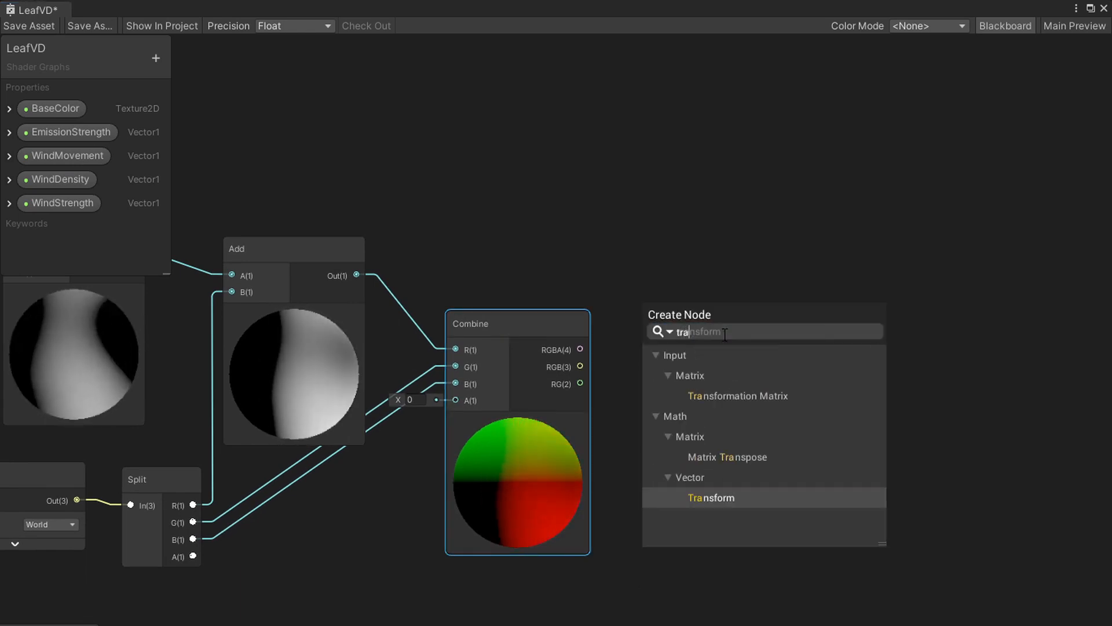
pyautogui.click(713, 497)
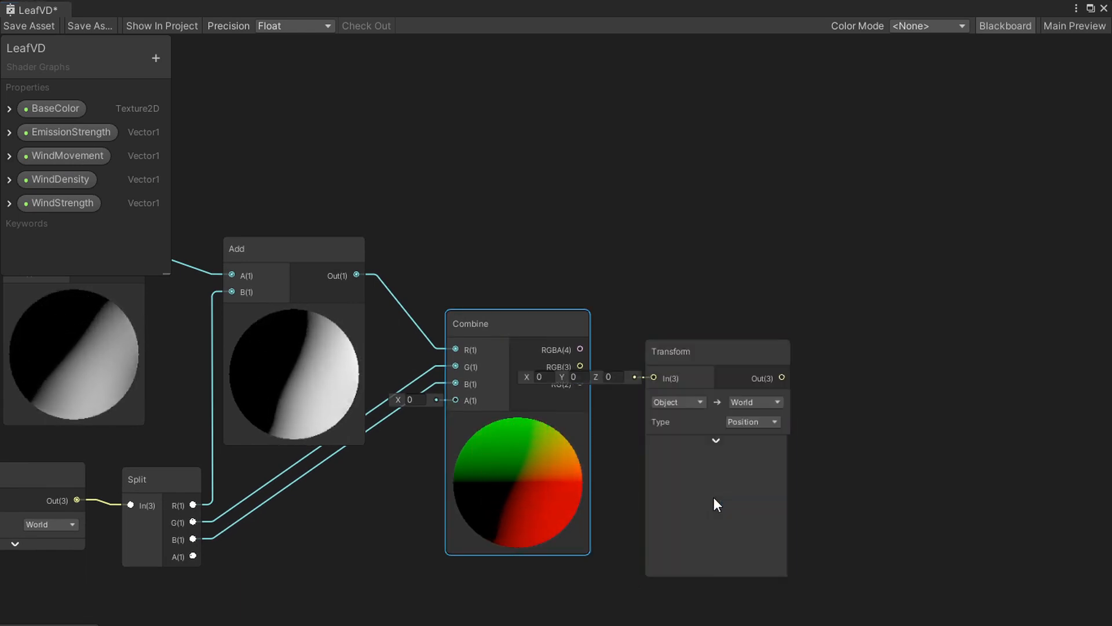
pyautogui.moveTo(706, 367); pyautogui.dragTo(768, 344)
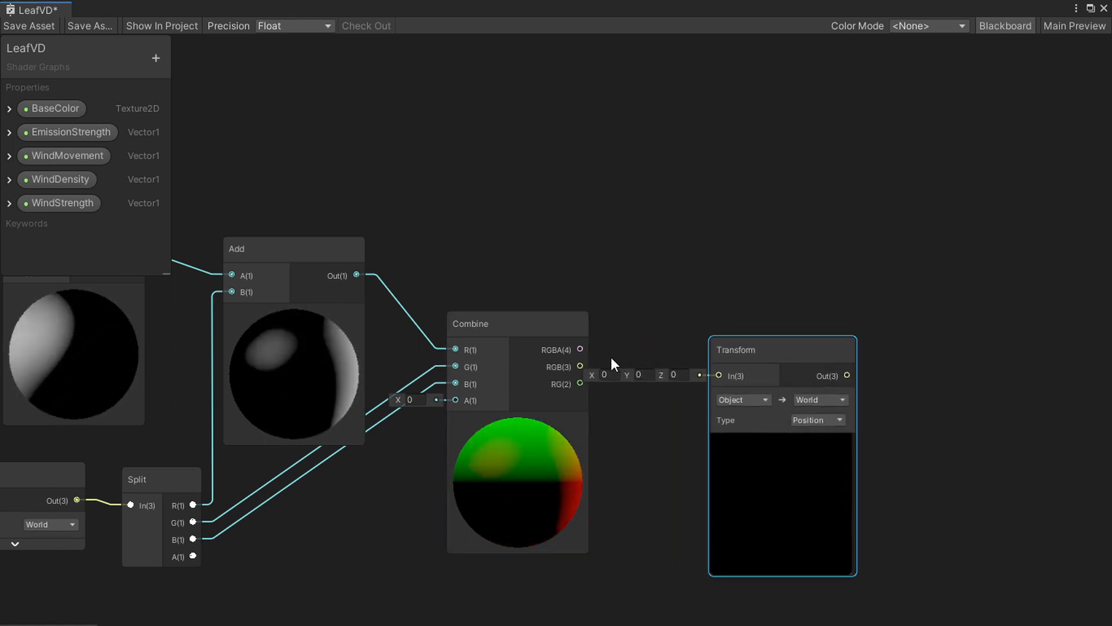
pyautogui.moveTo(580, 350); pyautogui.dragTo(718, 376)
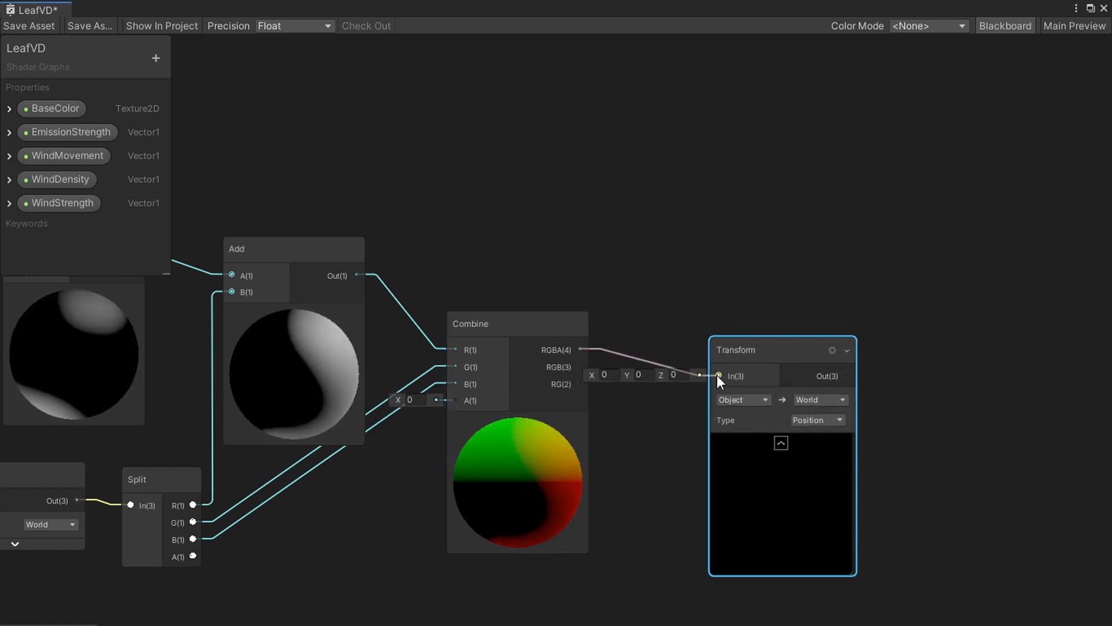
# Set the Transform node to convert from World to Object space and place it closer to Combine
pyautogui.click(753, 400)
pyautogui.click(757, 453)
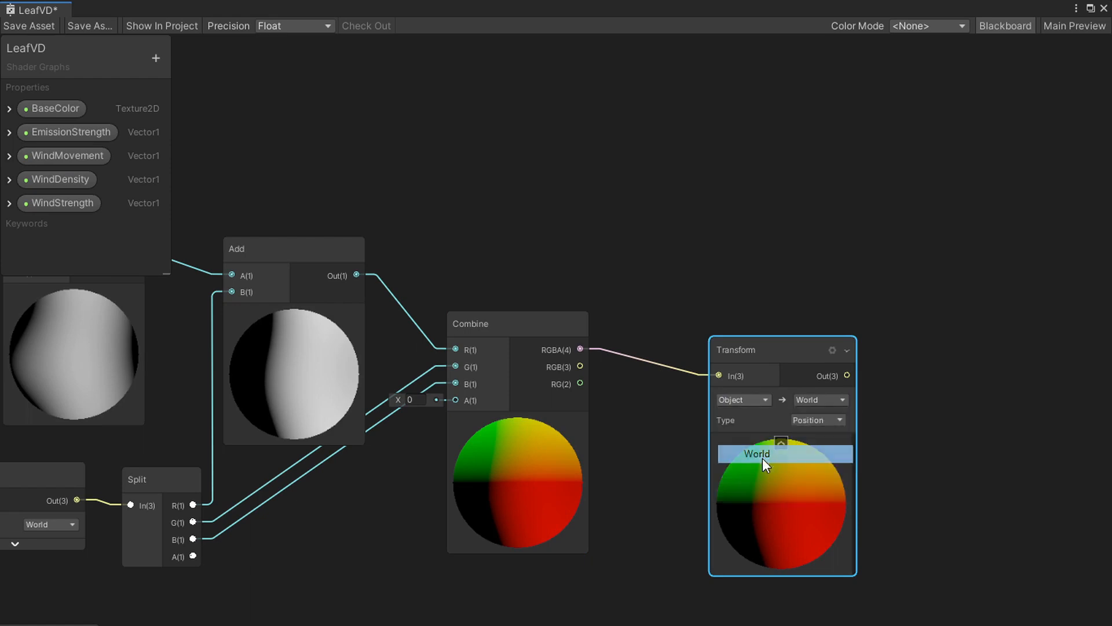
pyautogui.click(809, 399)
pyautogui.click(843, 420)
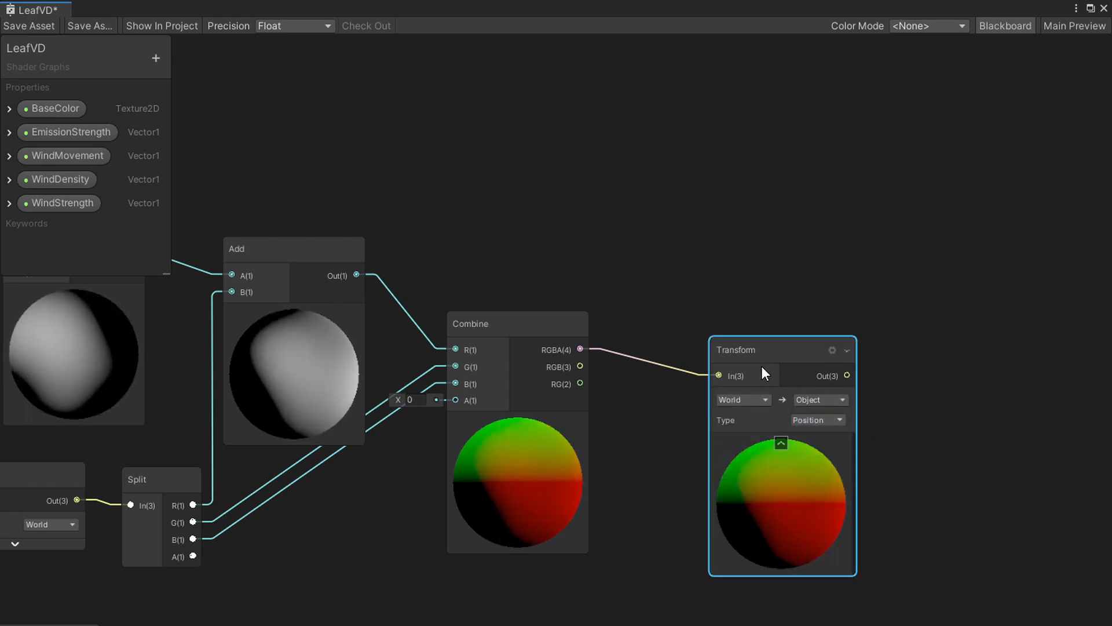
pyautogui.moveTo(762, 360); pyautogui.dragTo(693, 337)
# Add a UV node below the Transform node and collapse its preview
pyautogui.moveTo(887, 399); pyautogui.dragTo(720, 369, button='middle')
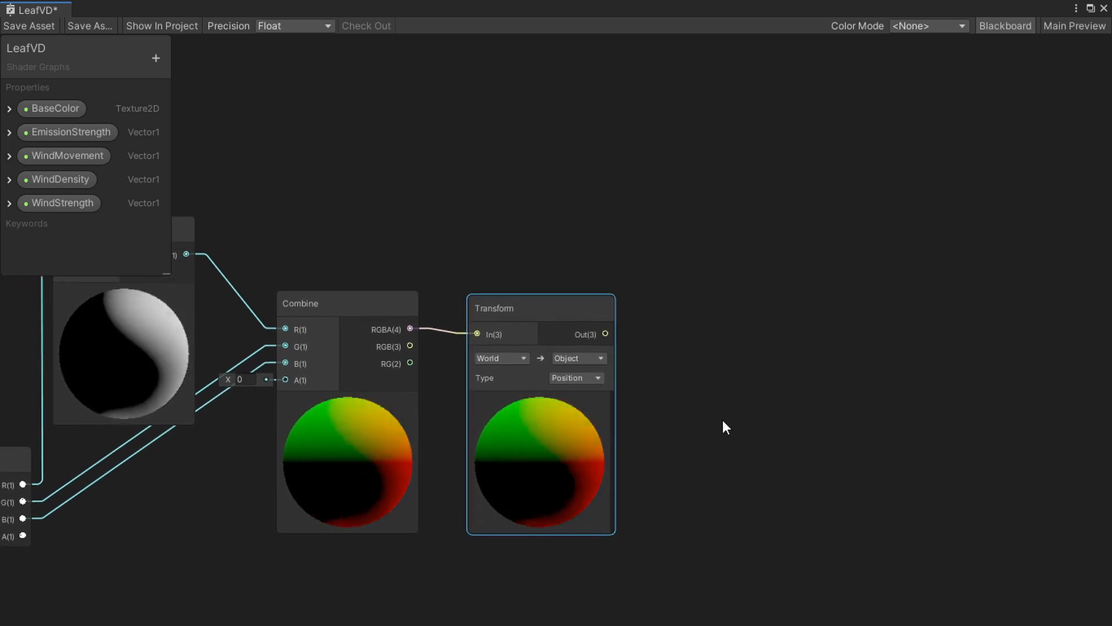
pyautogui.moveTo(723, 421); pyautogui.dragTo(800, 308, button='middle')
pyautogui.rightClick(545, 523)
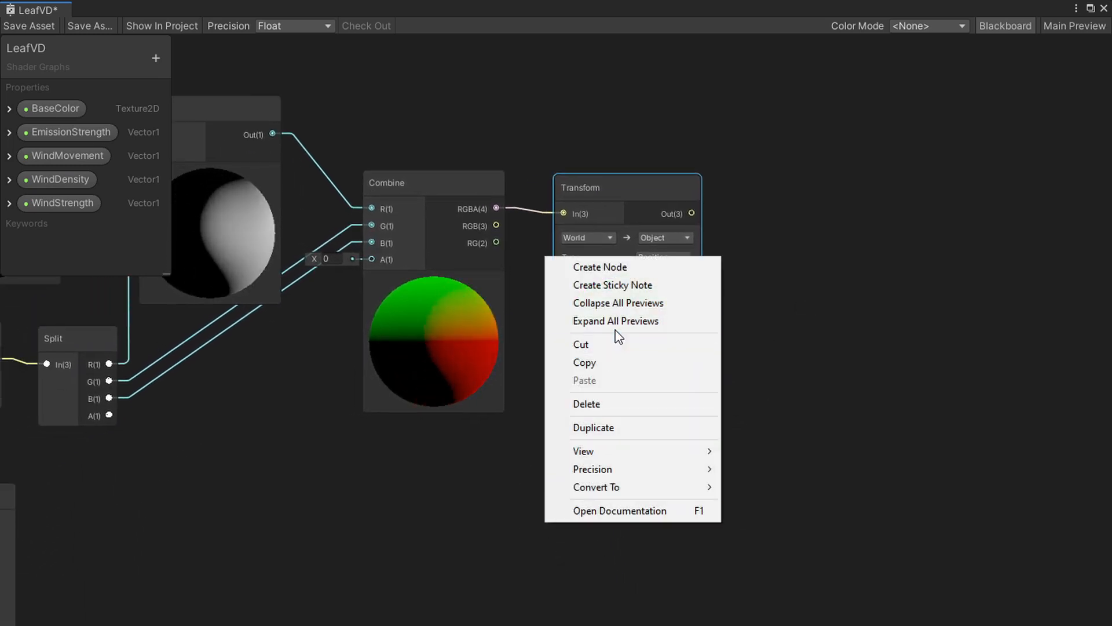
pyautogui.click(625, 268)
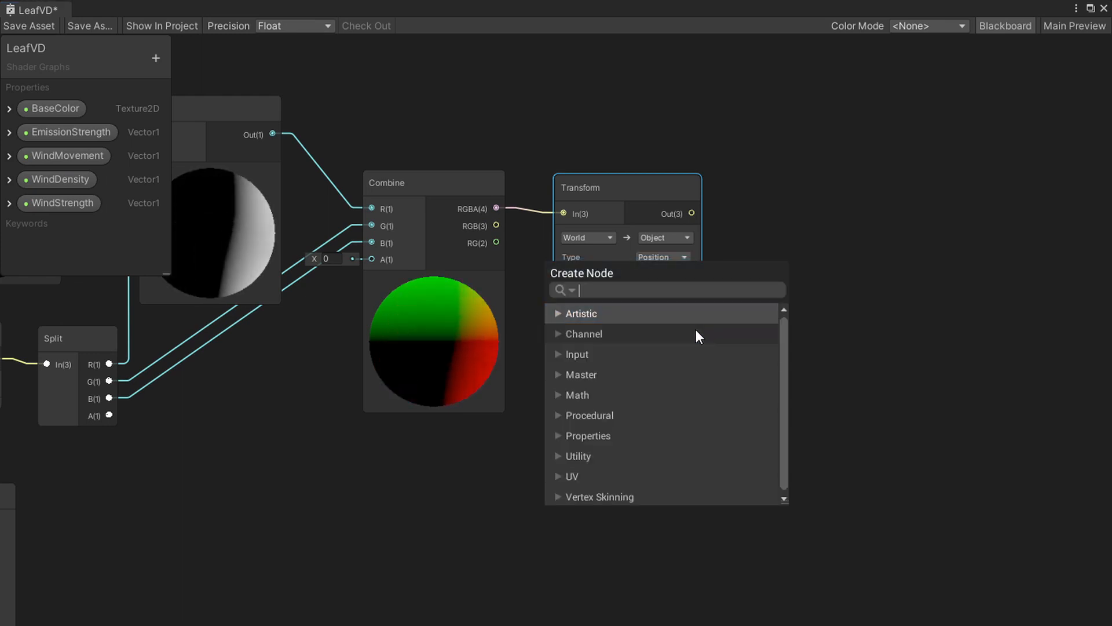
pyautogui.write('uv')
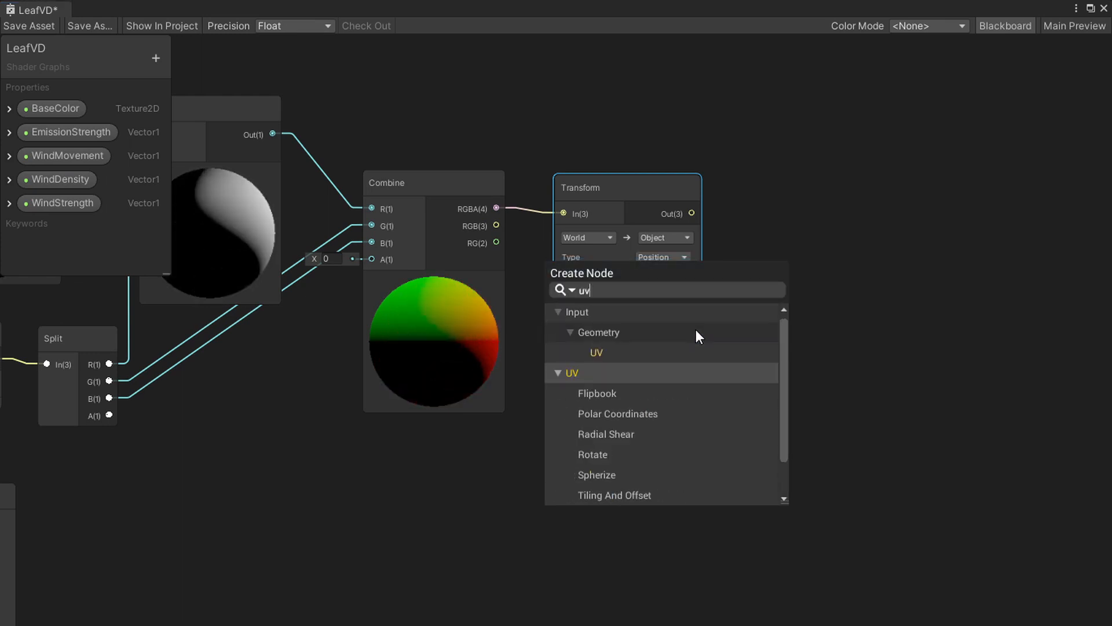
pyautogui.click(630, 353)
pyautogui.moveTo(613, 558); pyautogui.dragTo(601, 468)
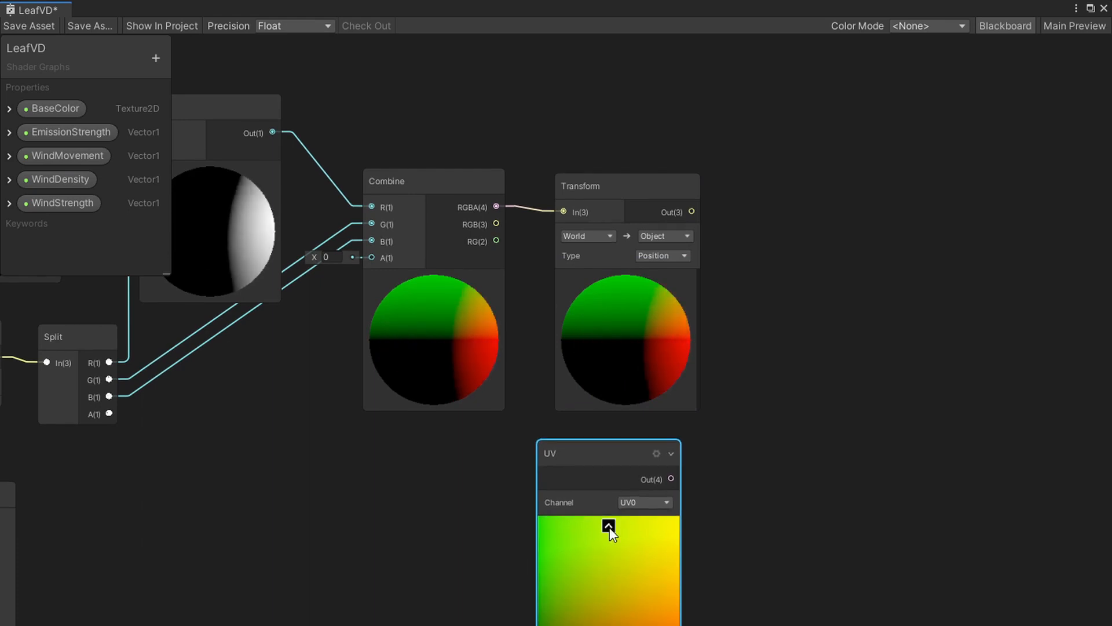
pyautogui.click(601, 542)
# Add a Lerp node to the right of the Transform node, level with it
pyautogui.moveTo(858, 460); pyautogui.dragTo(831, 475, button='middle')
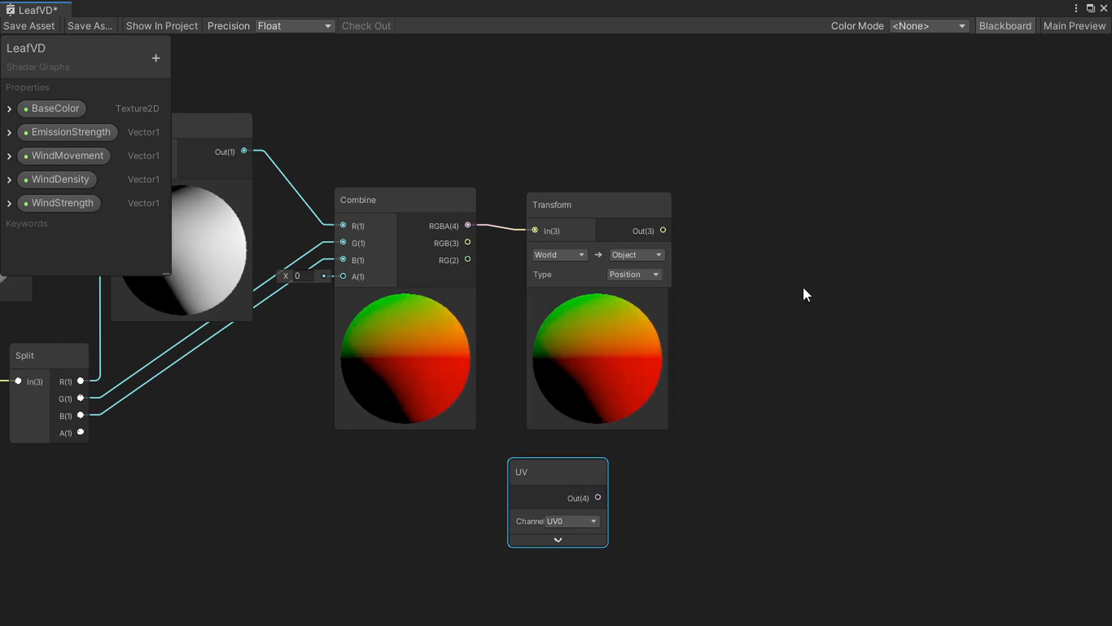
pyautogui.rightClick(750, 255)
pyautogui.click(787, 264)
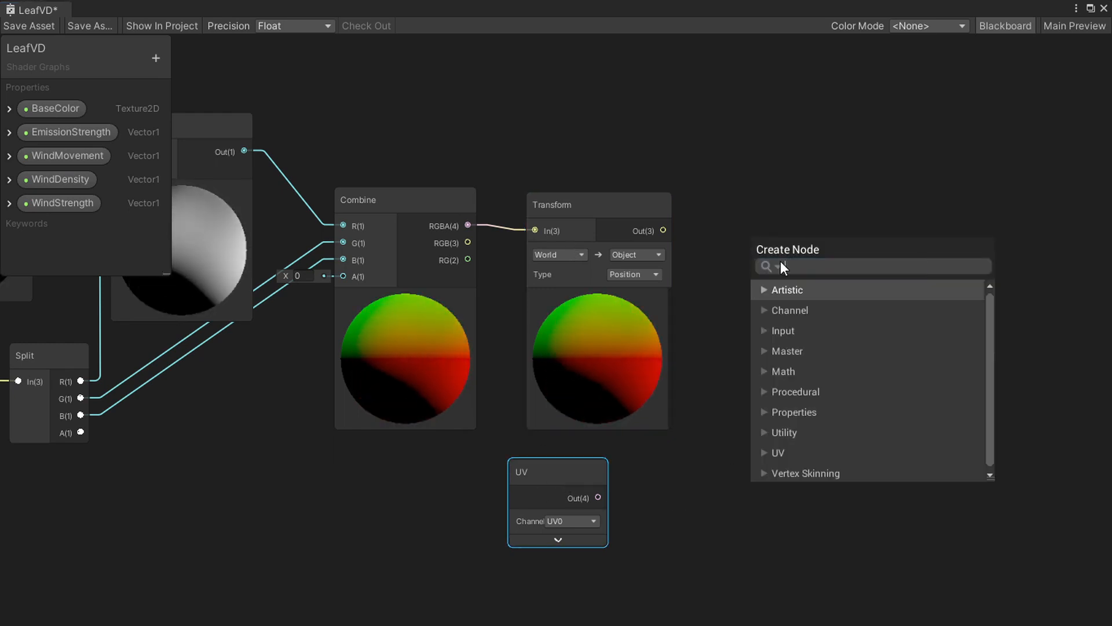
pyautogui.write('lerp')
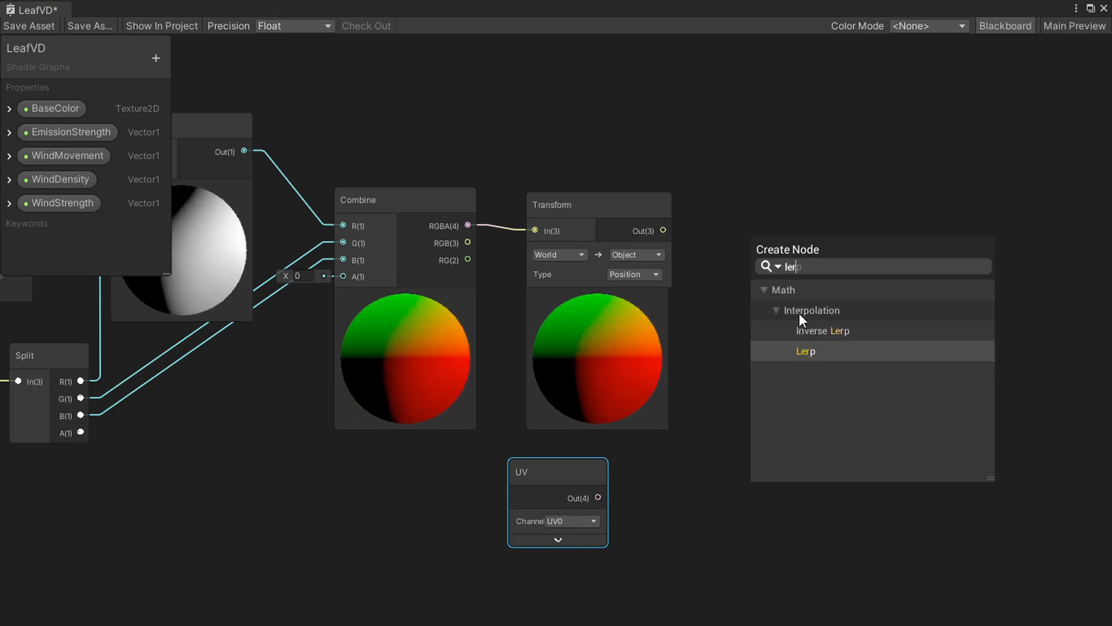
pyautogui.click(814, 349)
pyautogui.moveTo(820, 254); pyautogui.dragTo(848, 212)
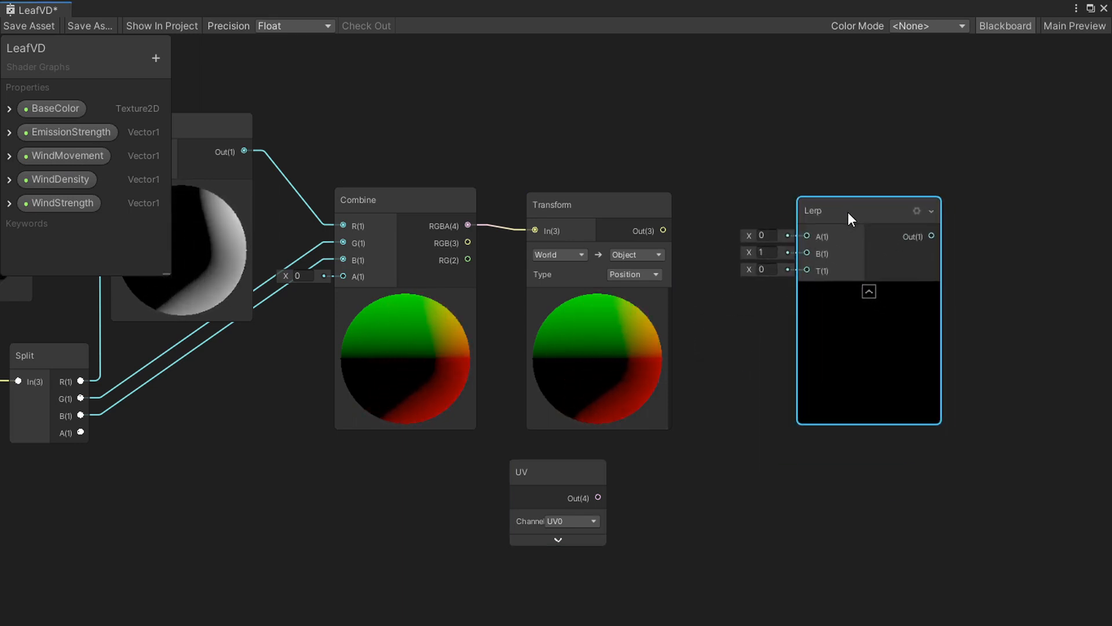
# Add a second Position node above the Transform node and collapse its preview
pyautogui.moveTo(777, 349); pyautogui.dragTo(790, 373, button='middle')
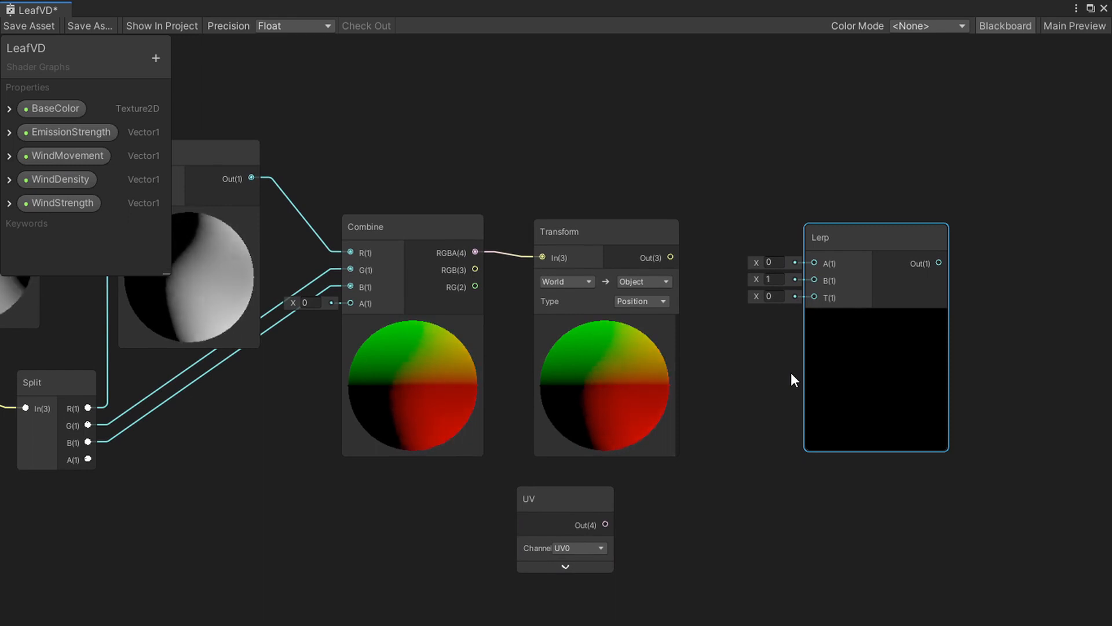
pyautogui.rightClick(641, 138)
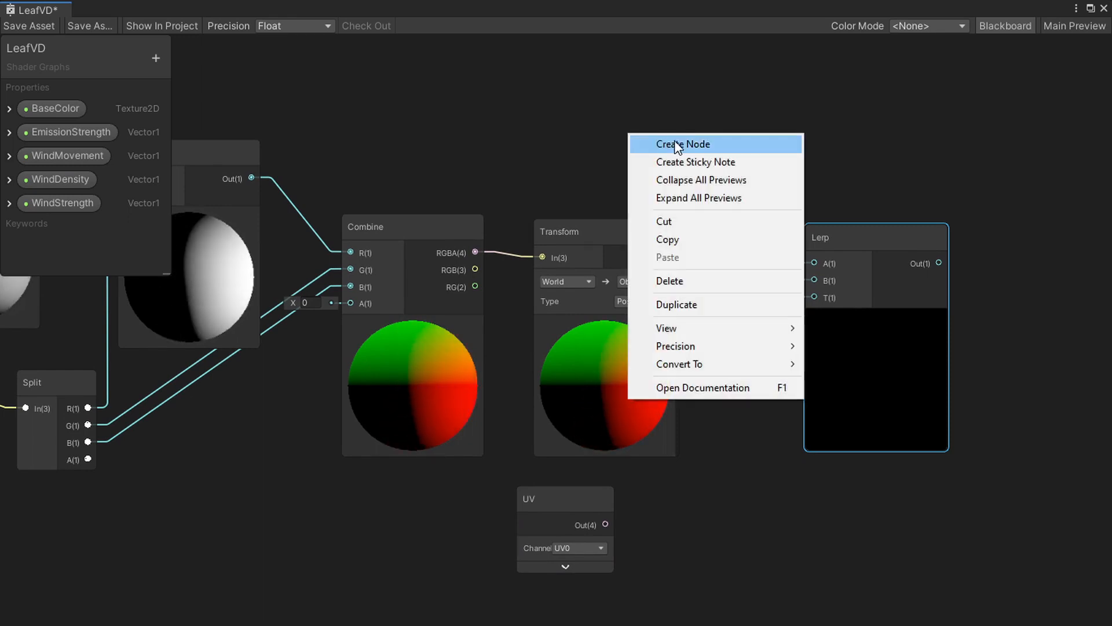
pyautogui.click(675, 143)
pyautogui.write('posi')
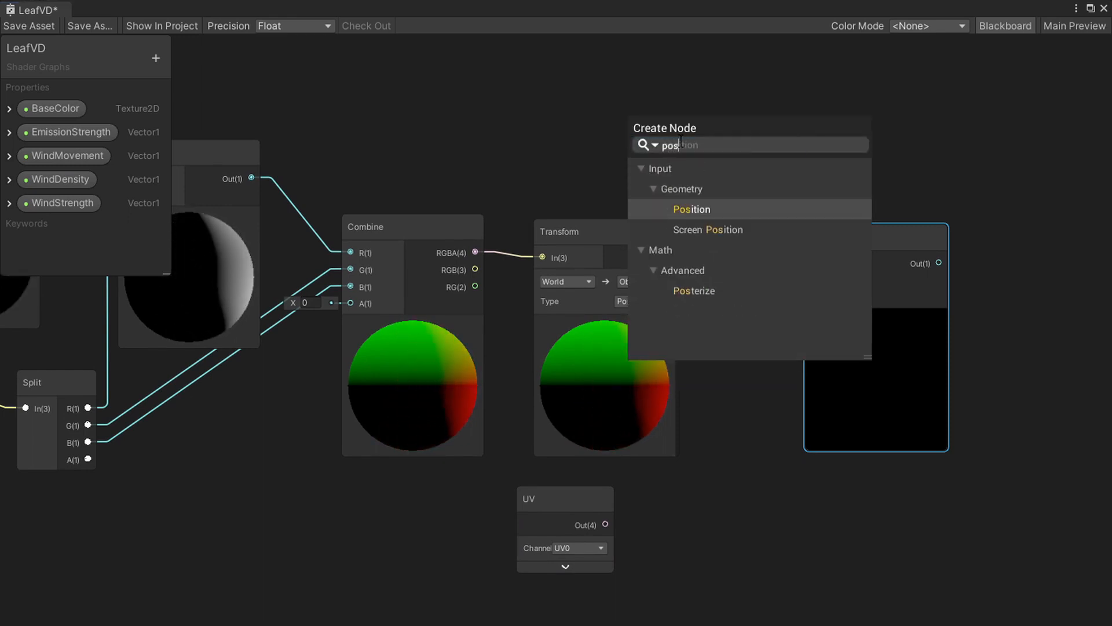
pyautogui.click(698, 211)
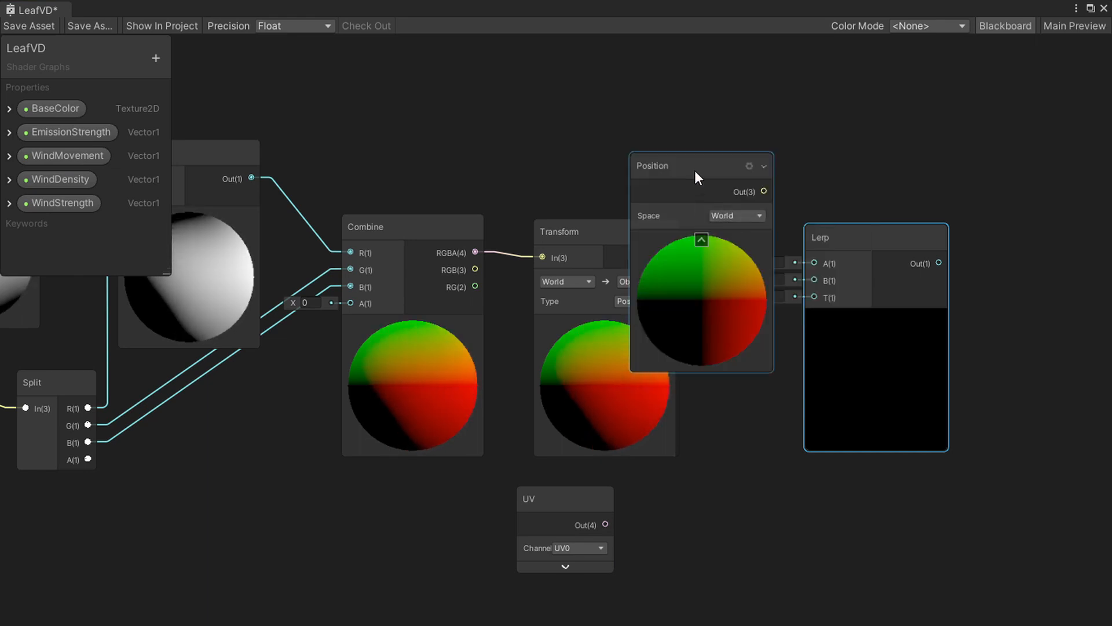
pyautogui.moveTo(694, 169); pyautogui.dragTo(621, 92)
pyautogui.click(624, 177)
# Set the new Position node's space to Object and connect its output to Lerp's A input
pyautogui.moveTo(740, 189); pyautogui.dragTo(716, 195, button='middle')
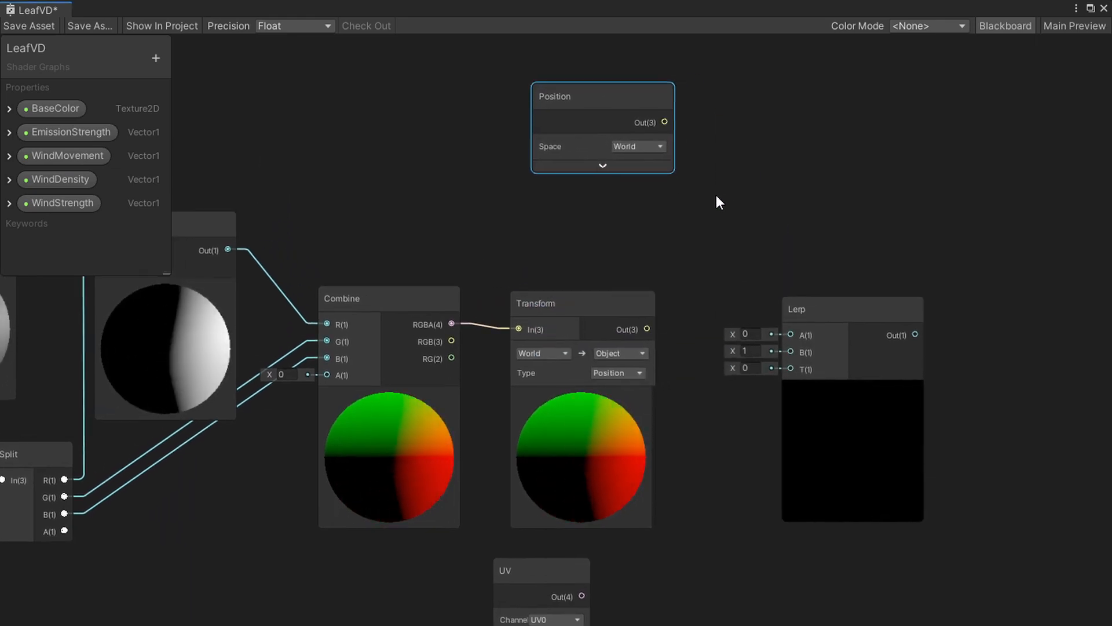
pyautogui.scroll(-1, 680, 217)
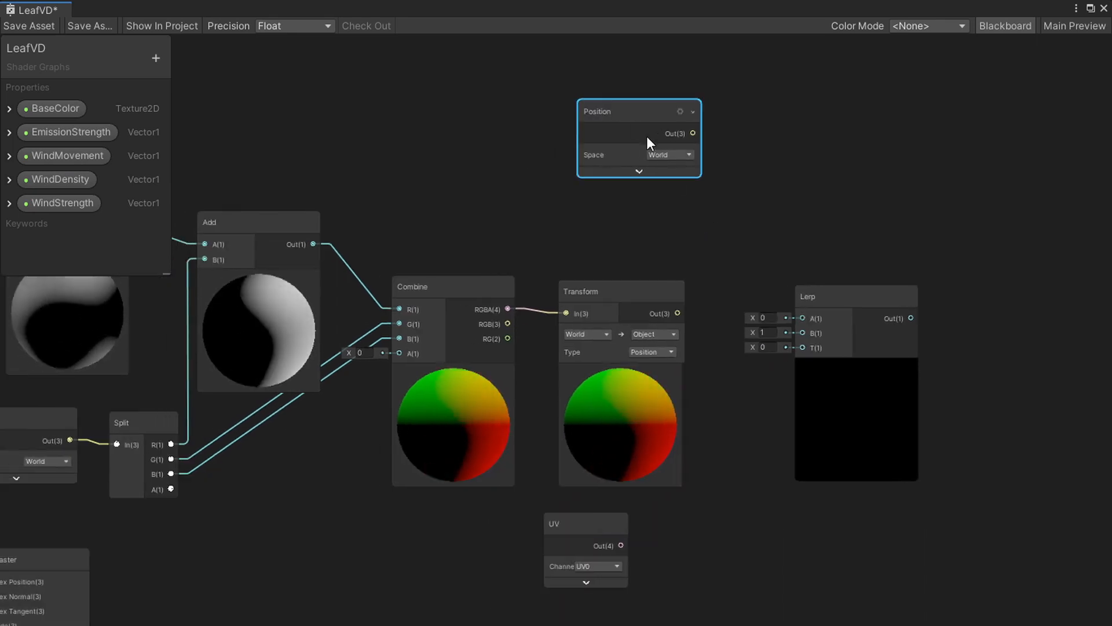
pyautogui.moveTo(647, 137); pyautogui.dragTo(628, 209)
pyautogui.click(660, 241)
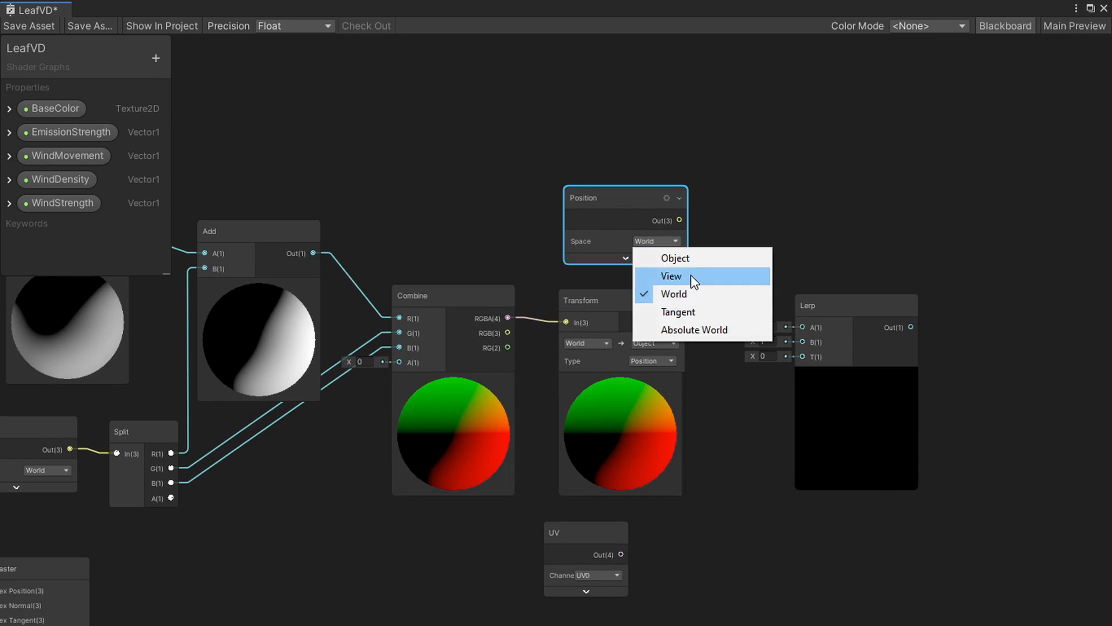
pyautogui.click(690, 255)
pyautogui.moveTo(648, 207); pyautogui.dragTo(617, 190, button='middle')
pyautogui.moveTo(617, 190); pyautogui.dragTo(770, 311)
# Add a Split node beside the UV node and connect UV's output to its input
pyautogui.moveTo(707, 434); pyautogui.dragTo(693, 380, button='middle')
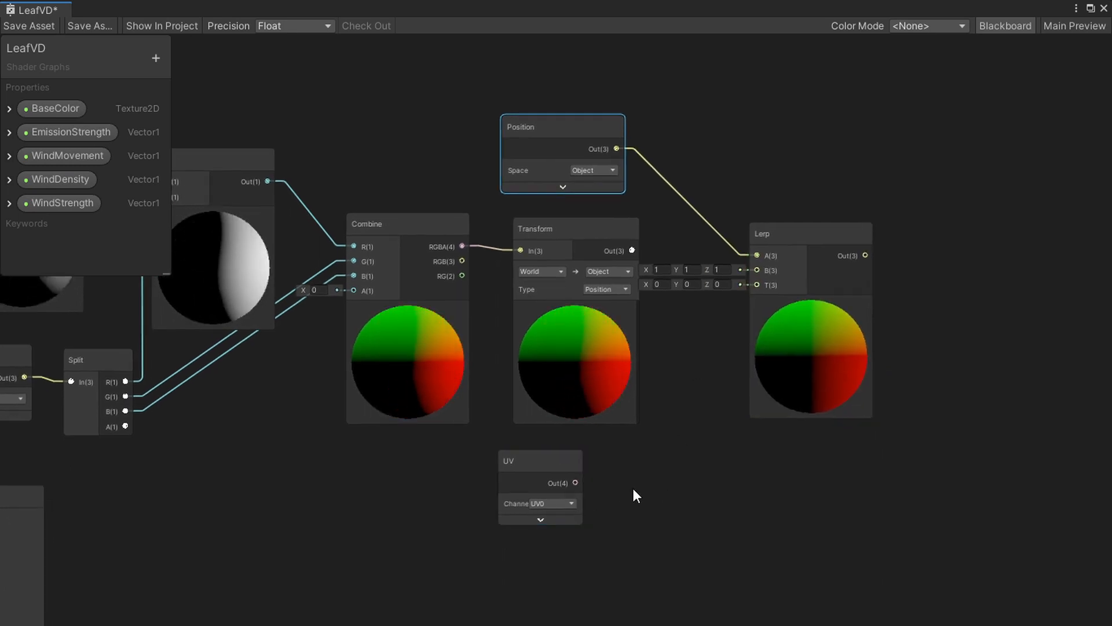
pyautogui.scroll(-2, 683, 466)
pyautogui.rightClick(659, 474)
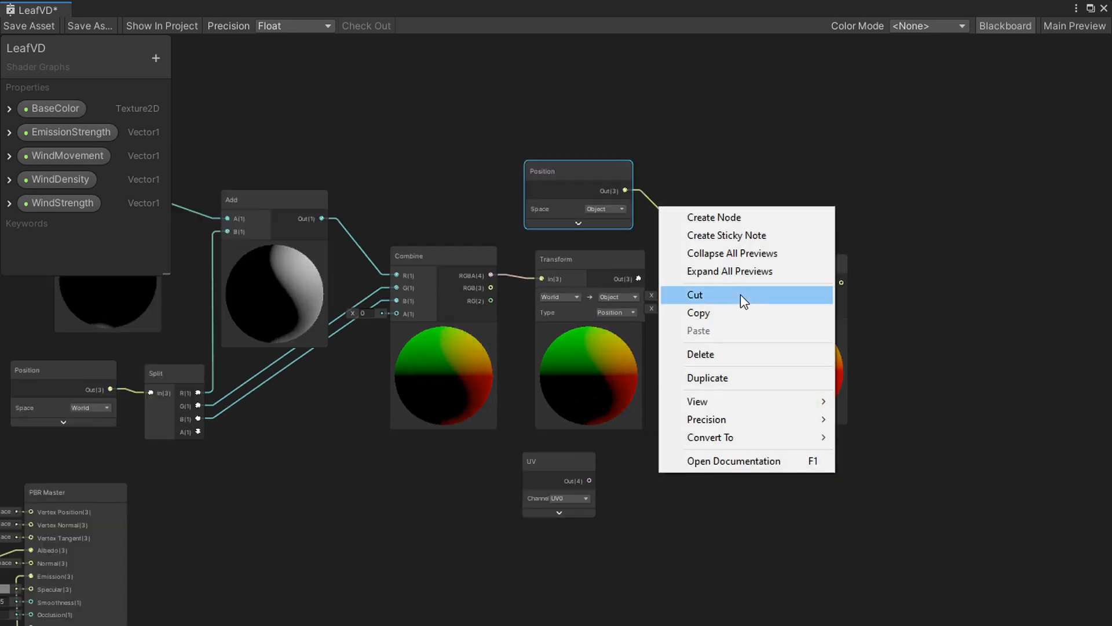
pyautogui.click(732, 223)
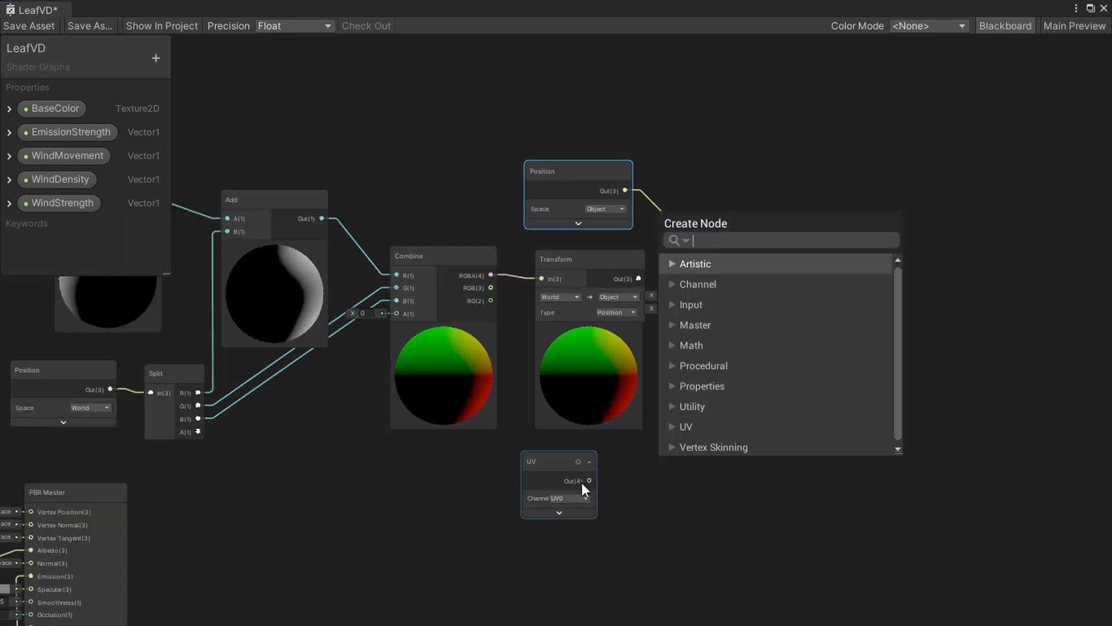
pyautogui.write('split')
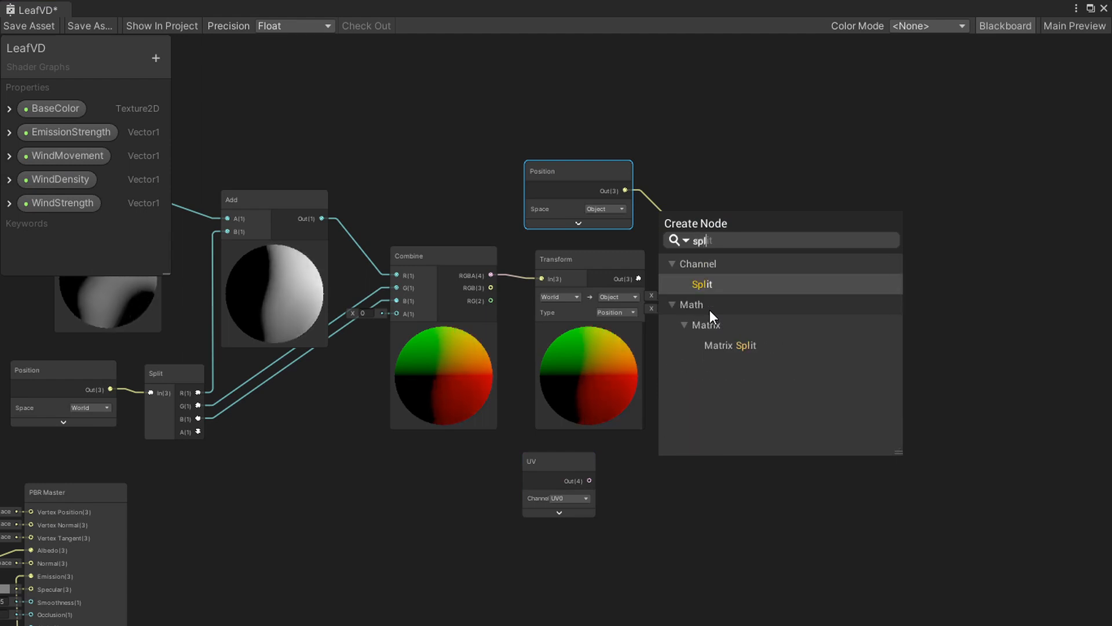
pyautogui.doubleClick(725, 278)
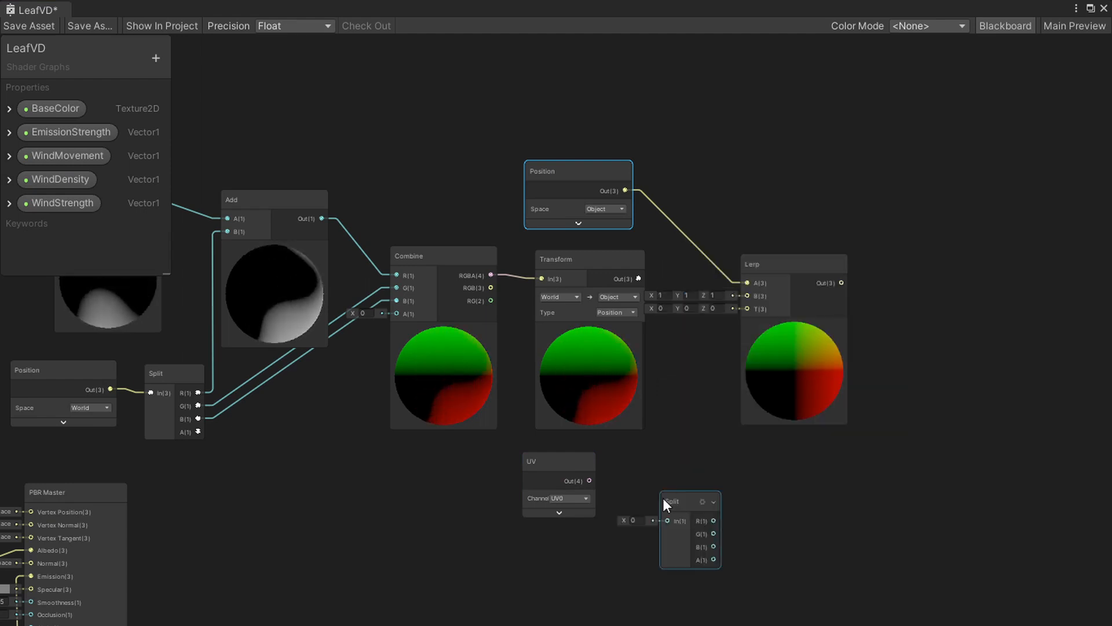
pyautogui.moveTo(664, 502); pyautogui.dragTo(671, 467)
pyautogui.moveTo(589, 480); pyautogui.dragTo(665, 483)
# Connect the new Split's G output to Lerp's T input and Transform's output to Lerp's B input
pyautogui.moveTo(776, 478); pyautogui.dragTo(674, 504, button='middle')
pyautogui.moveTo(674, 291); pyautogui.dragTo(714, 287)
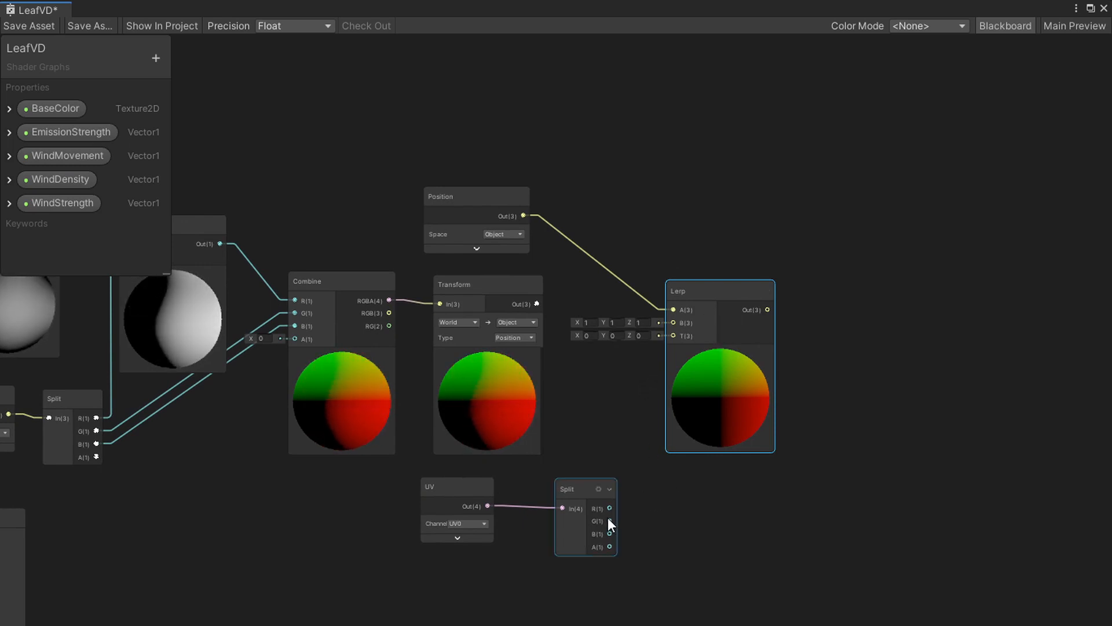
pyautogui.moveTo(609, 520); pyautogui.dragTo(674, 335)
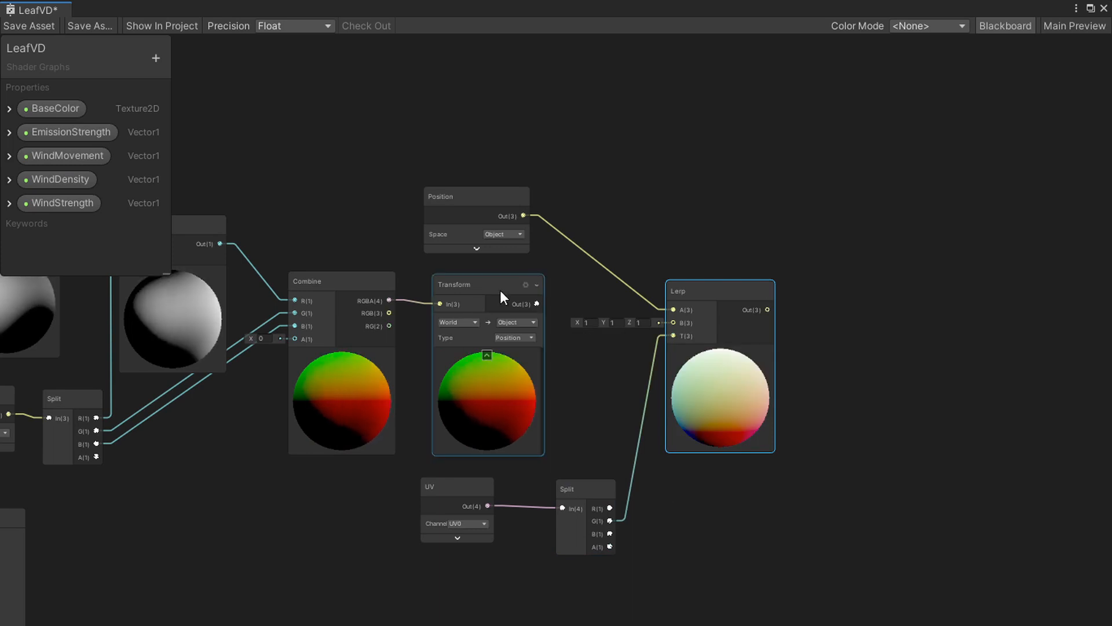
pyautogui.moveTo(536, 304); pyautogui.dragTo(672, 324)
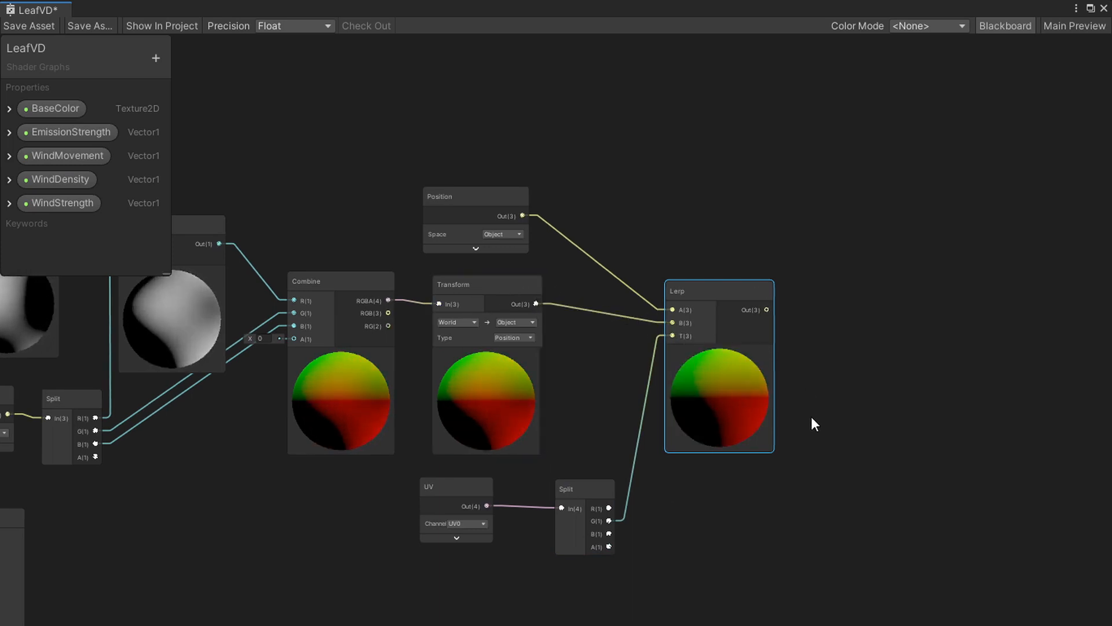
# Move the Split node closer to UV and the Lerp node closer to Transform to tighten the layout
pyautogui.moveTo(811, 416); pyautogui.dragTo(739, 403, button='middle')
pyautogui.moveTo(492, 479); pyautogui.dragTo(471, 471)
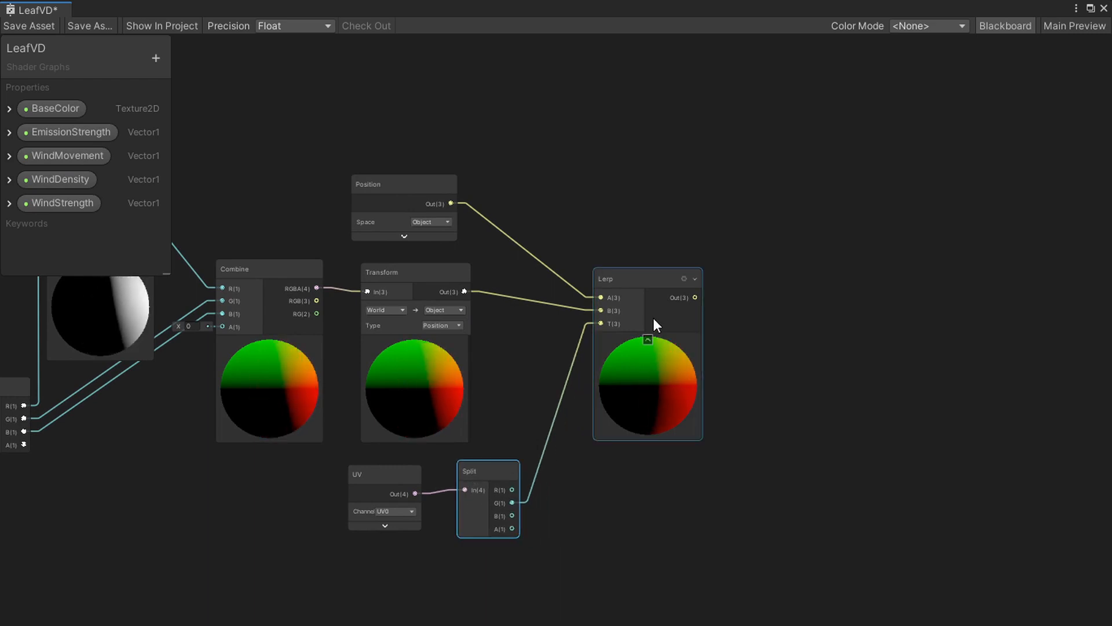
pyautogui.moveTo(646, 283); pyautogui.dragTo(599, 283)
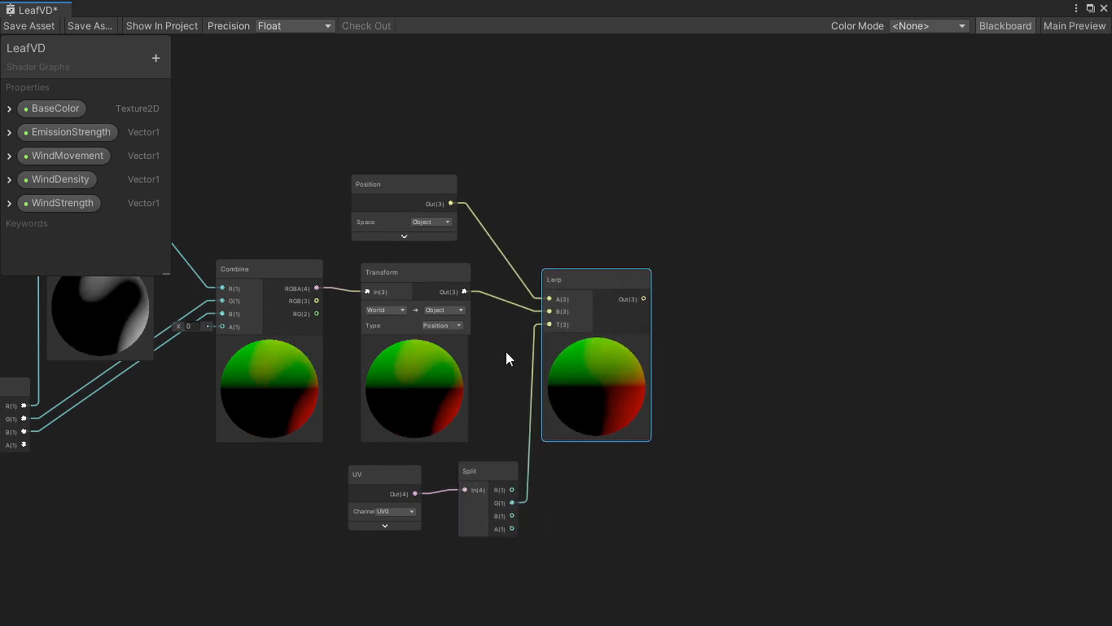
# Select the whole chain of wind nodes and move it left so that Lerp sits before PBR Master
pyautogui.scroll(-8, 506, 351)
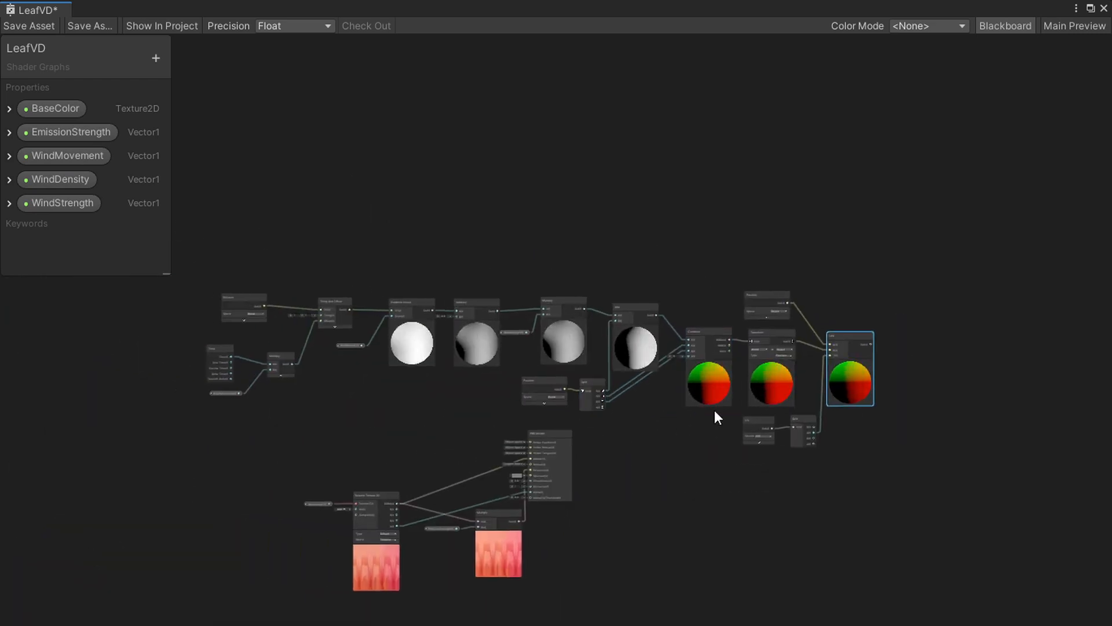
pyautogui.moveTo(955, 233); pyautogui.dragTo(216, 430)
pyautogui.moveTo(657, 476); pyautogui.dragTo(747, 483, button='middle')
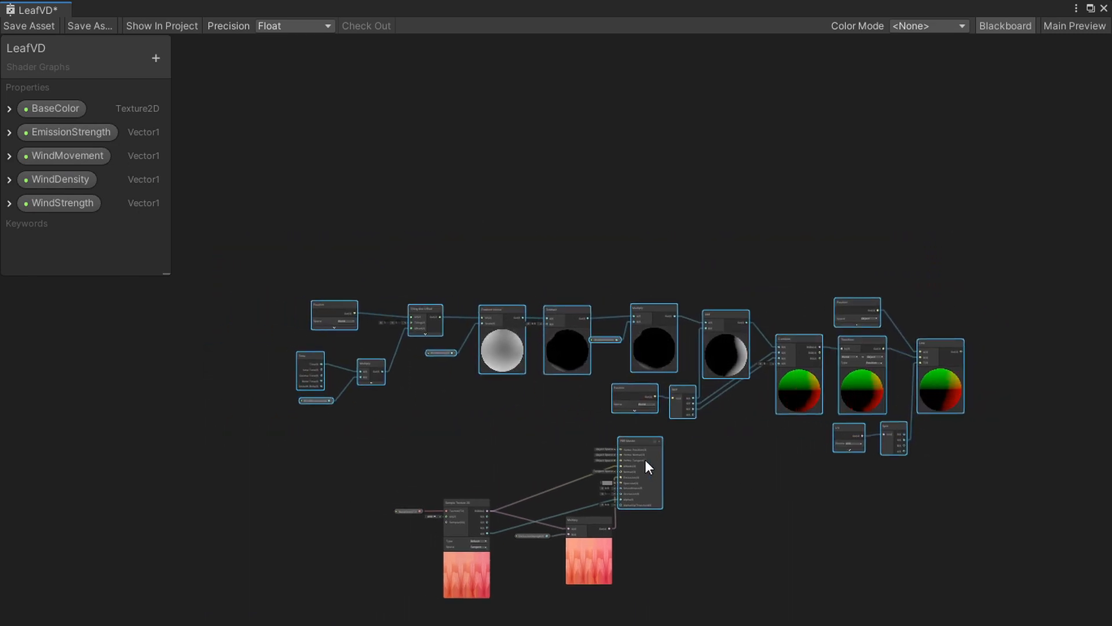
pyautogui.moveTo(1023, 236); pyautogui.dragTo(238, 416)
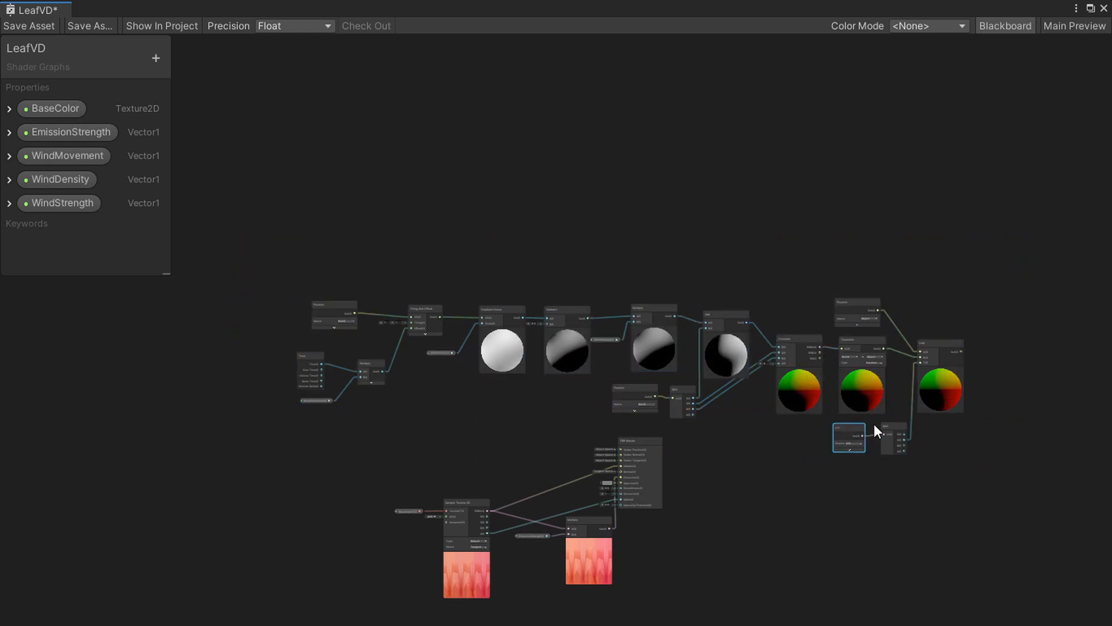
pyautogui.moveTo(1011, 286); pyautogui.dragTo(289, 453)
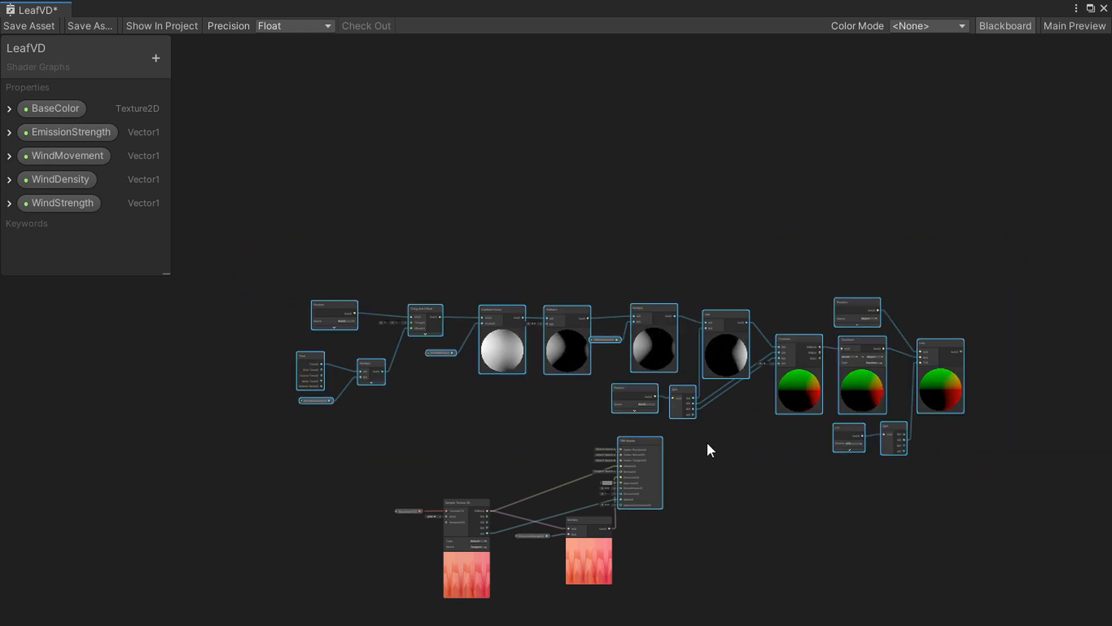
pyautogui.moveTo(728, 316); pyautogui.dragTo(331, 325)
# Connect Lerp's output to the Vertex Position input of PBR Master
pyautogui.scroll(3, 652, 429)
pyautogui.scroll(3, 652, 428)
pyautogui.moveTo(606, 403); pyautogui.dragTo(664, 360, button='middle')
pyautogui.click(643, 345)
pyautogui.moveTo(505, 247); pyautogui.dragTo(639, 433)
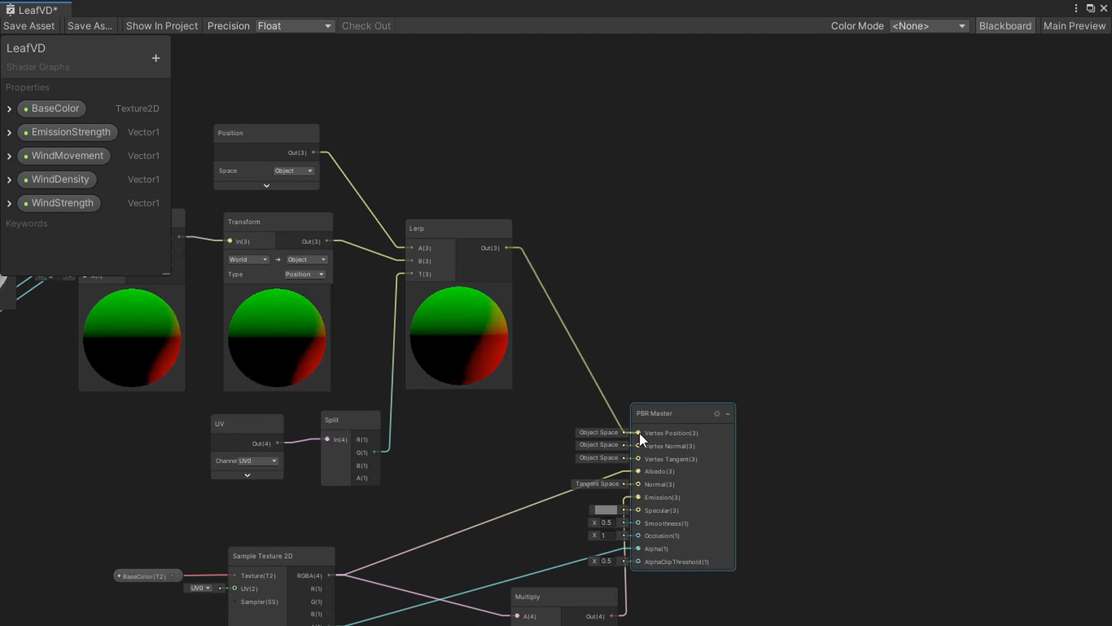
# Save the LeafVD shader graph asset and close its editor window
pyautogui.moveTo(652, 330); pyautogui.dragTo(856, 315, button='middle')
pyautogui.scroll(-4, 844, 311)
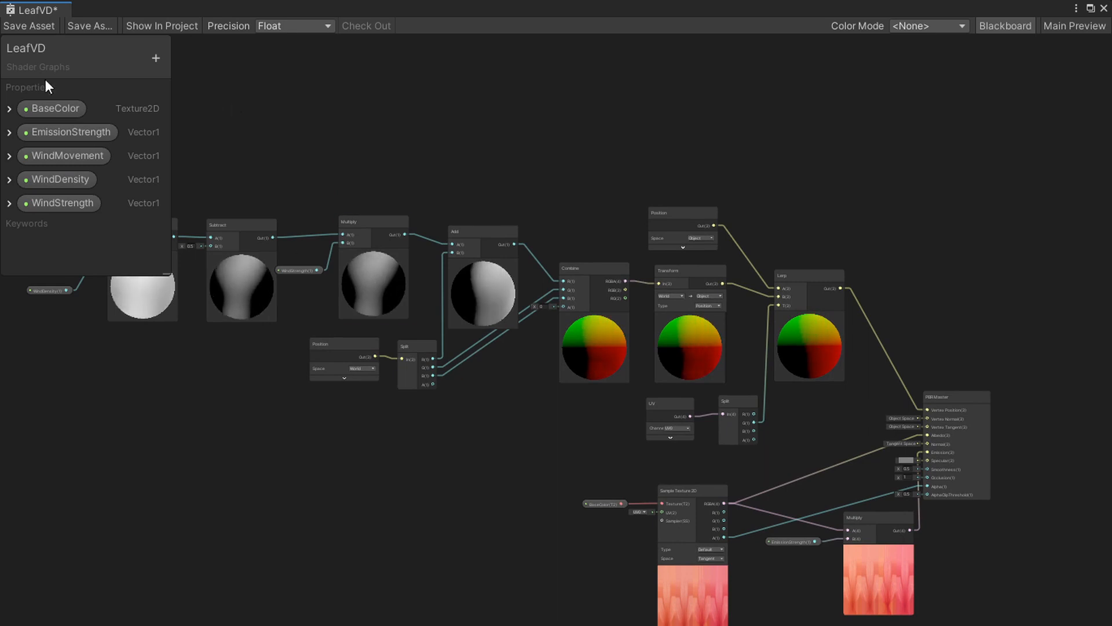
pyautogui.click(31, 26)
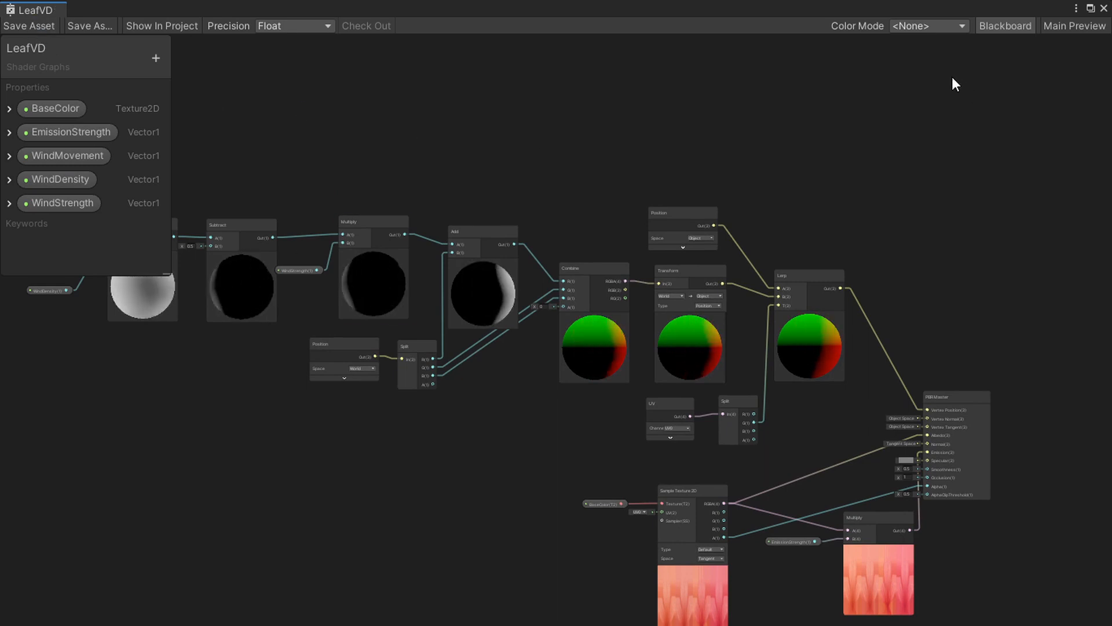
pyautogui.click(1104, 8)
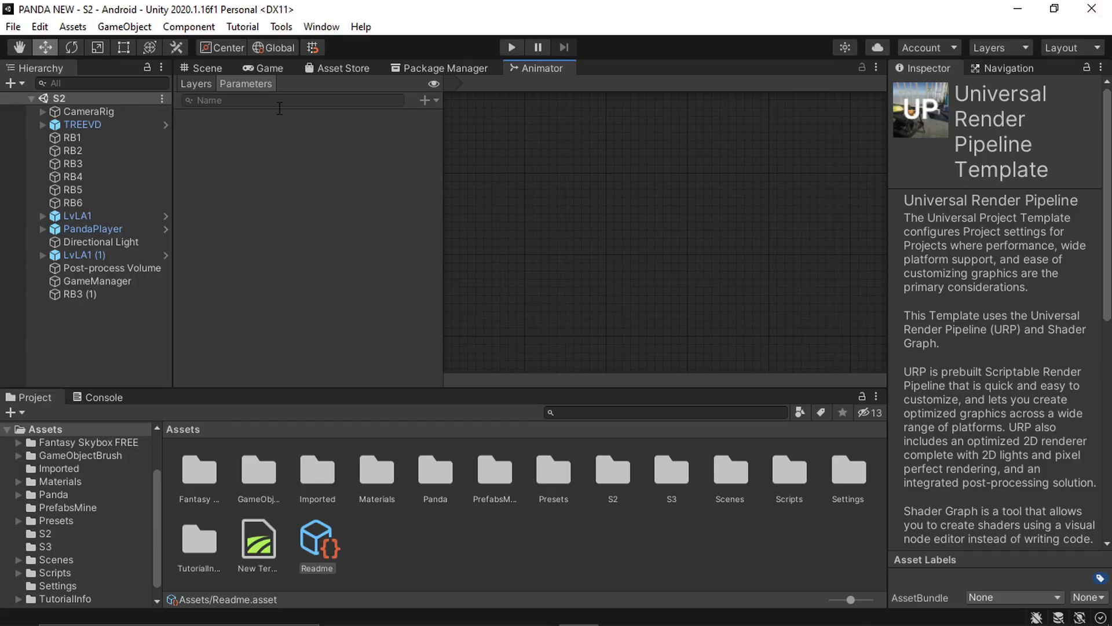
# Bring up the Scene view and frame the blossom tree to check its leaves
pyautogui.click(204, 67)
pyautogui.scroll(-10, 583, 241)
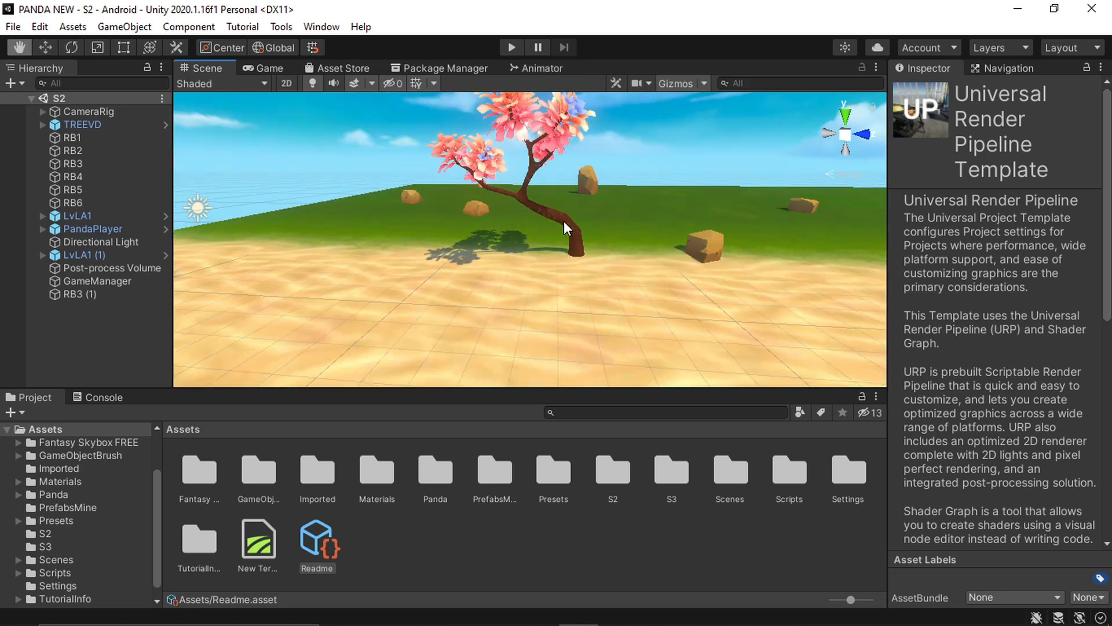
# Frame the blossom tree, run the scene in play mode and return to the Scene view to watch the tree
pyautogui.moveTo(565, 221); pyautogui.dragTo(521, 262, button='middle')
pyautogui.scroll(2, 545, 249)
pyautogui.keyDown('alt'); pyautogui.moveTo(522, 263); pyautogui.dragTo(541, 238); pyautogui.keyUp('alt')
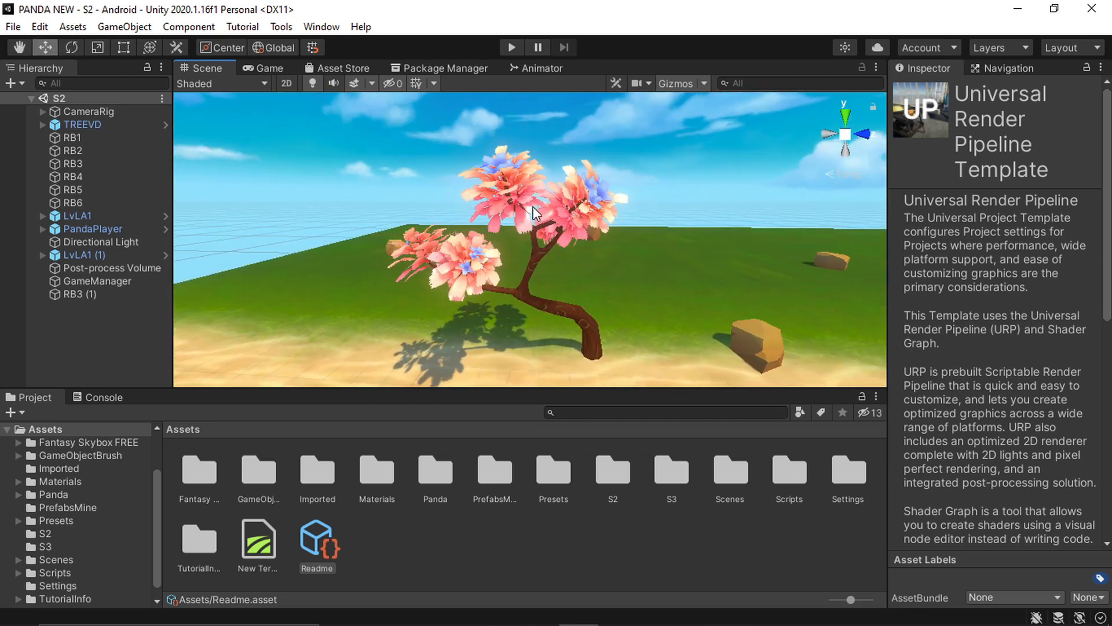
pyautogui.click(511, 49)
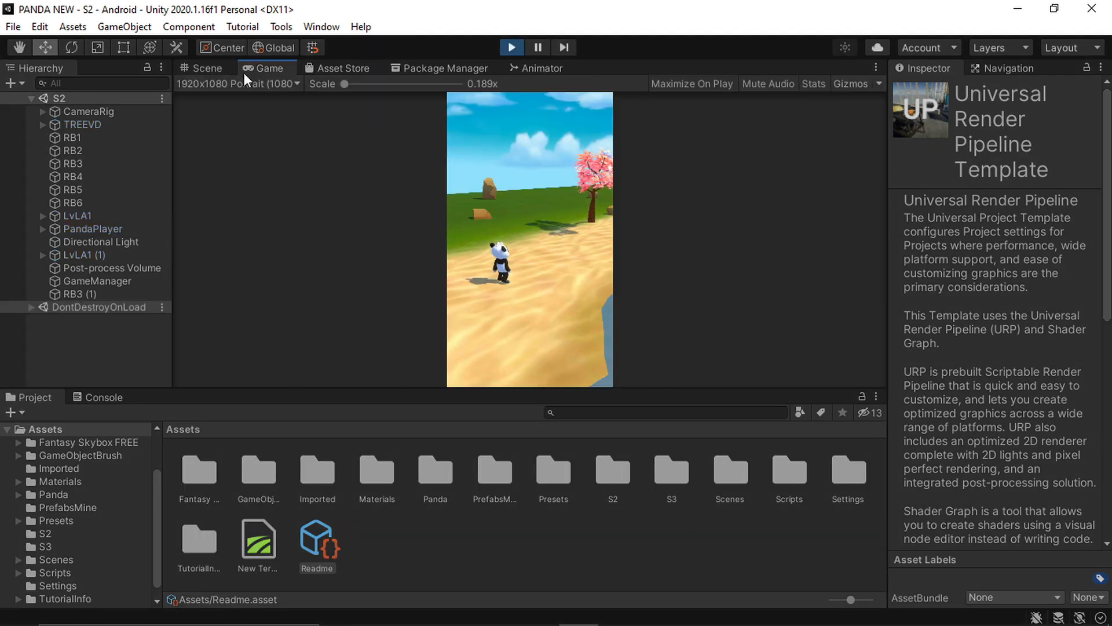
pyautogui.click(209, 69)
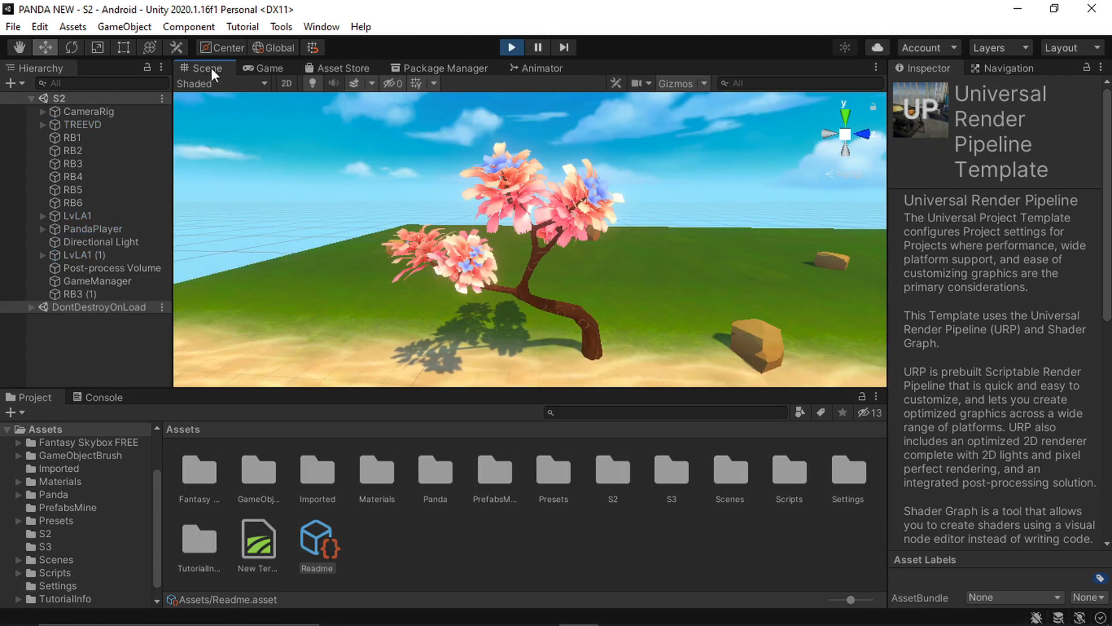
# Examine the leaf displacement on the blossom tree from several angles and up close while the scene runs, and stop play mode
pyautogui.keyDown('alt'); pyautogui.moveTo(647, 277); pyautogui.dragTo(538, 238); pyautogui.keyUp('alt')
pyautogui.scroll(3, 544, 278)
pyautogui.moveTo(539, 295); pyautogui.dragTo(573, 283, button='middle')
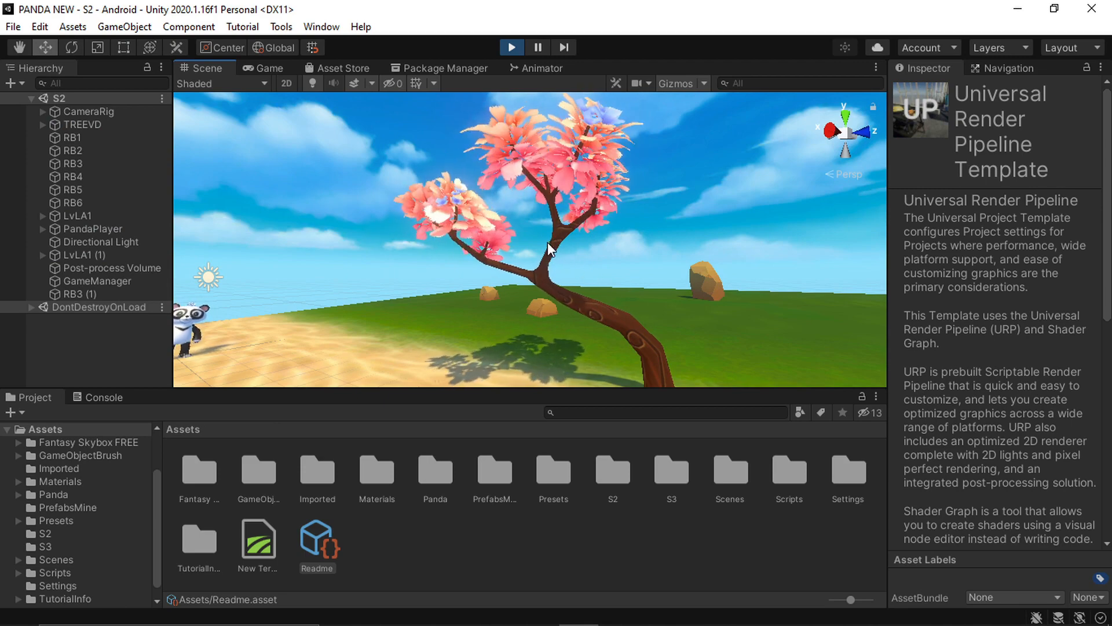
pyautogui.scroll(-2, 546, 241)
pyautogui.keyDown('alt'); pyautogui.moveTo(525, 236); pyautogui.dragTo(550, 255); pyautogui.keyUp('alt')
pyautogui.moveTo(550, 255); pyautogui.dragTo(527, 264, button='middle')
pyautogui.moveTo(590, 280); pyautogui.dragTo(573, 263, button='middle')
pyautogui.moveTo(501, 222); pyautogui.dragTo(537, 244, button='middle')
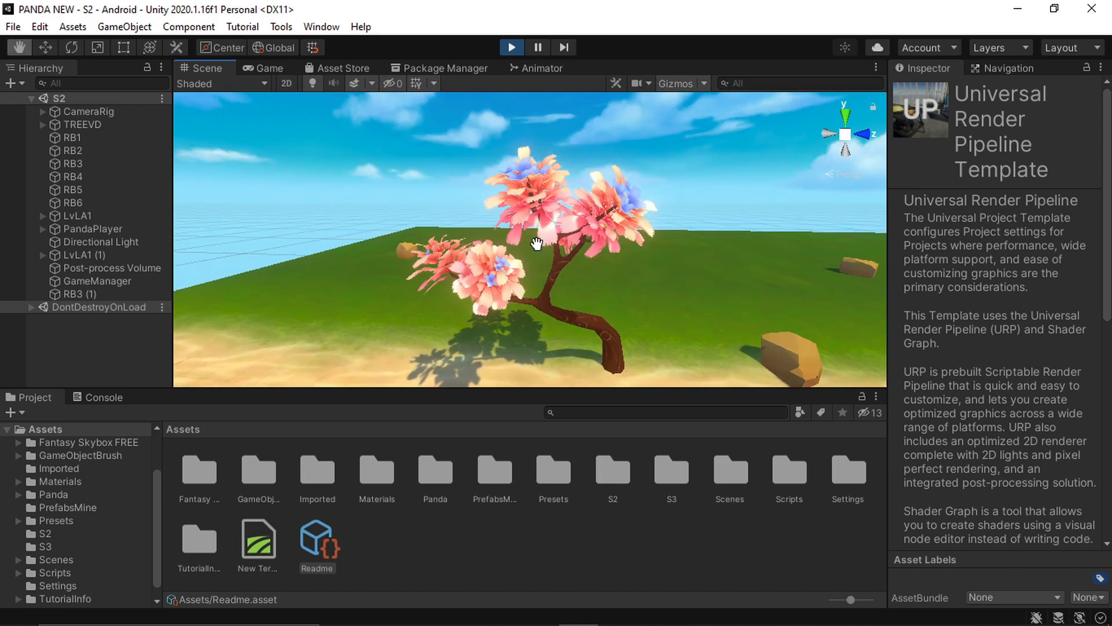
pyautogui.scroll(6, 549, 260)
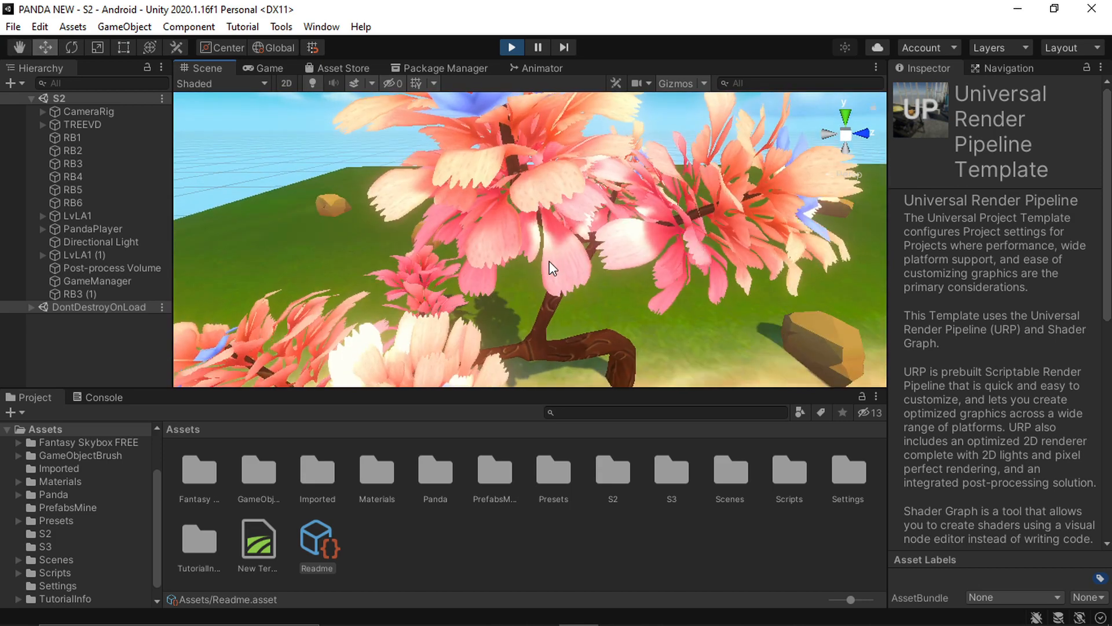
pyautogui.scroll(-5, 549, 261)
pyautogui.click(557, 268)
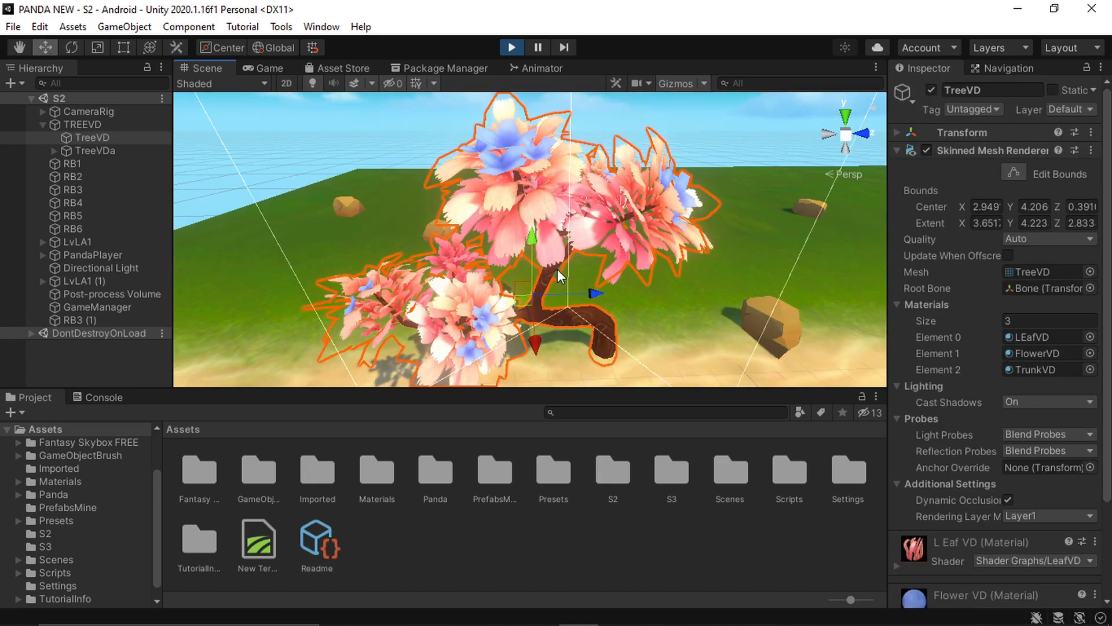
pyautogui.click(511, 47)
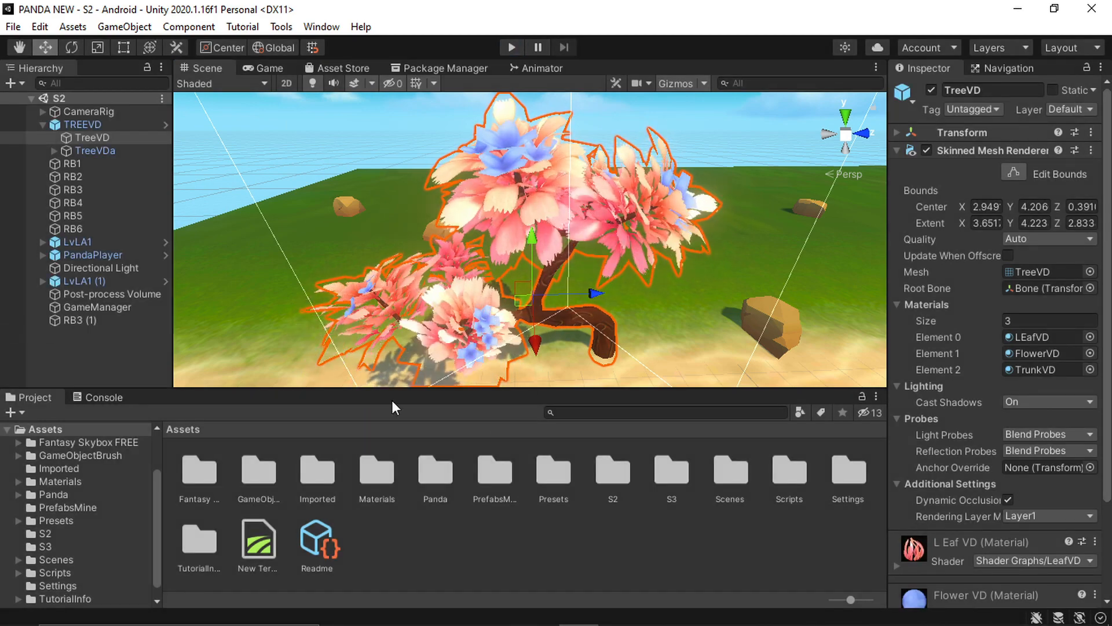
# Open the LEafVD material from the S3 folder and adjust its WindMovement value
pyautogui.click(51, 545)
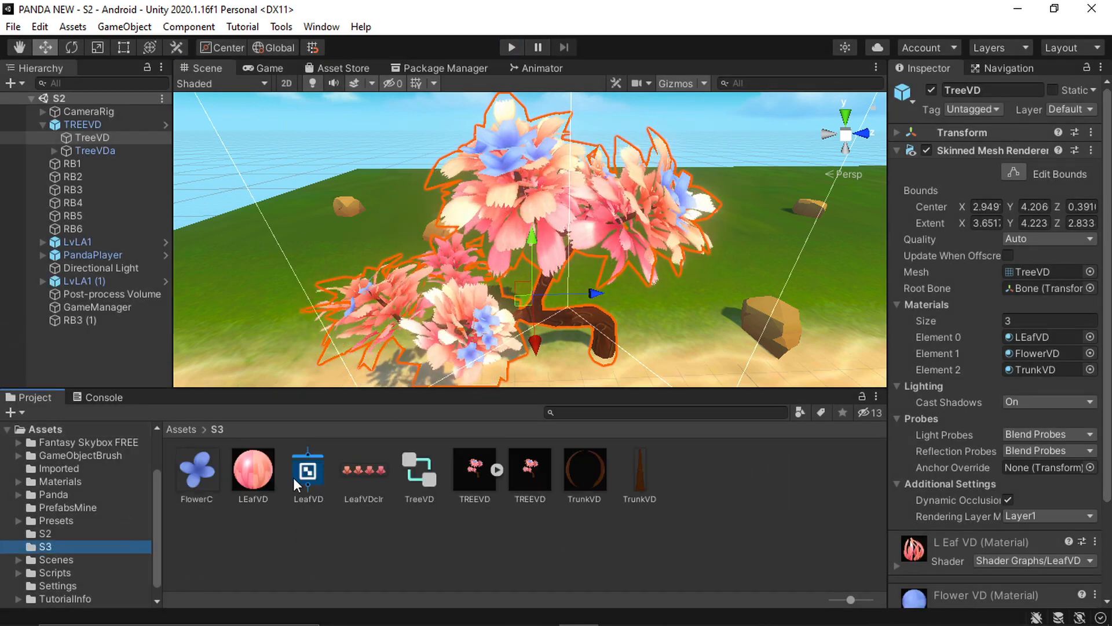
pyautogui.click(315, 469)
pyautogui.click(253, 471)
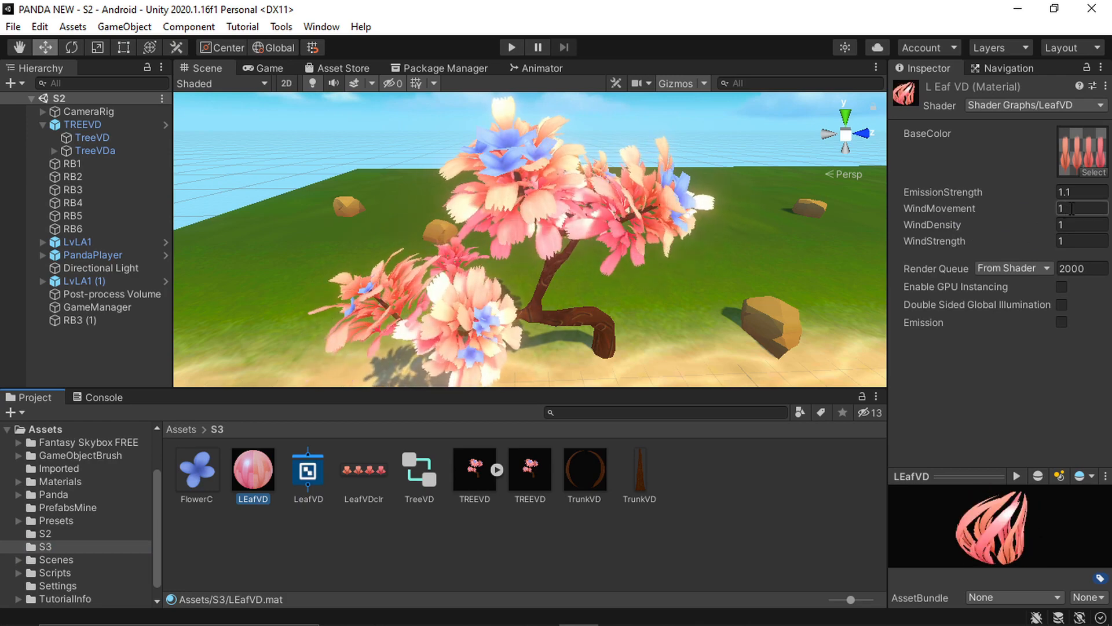
pyautogui.moveTo(941, 207)
pyautogui.mouseDown()
pyautogui.moveTo(971, 210)
pyautogui.moveTo(927, 208)
pyautogui.moveTo(944, 206)
pyautogui.mouseUp()
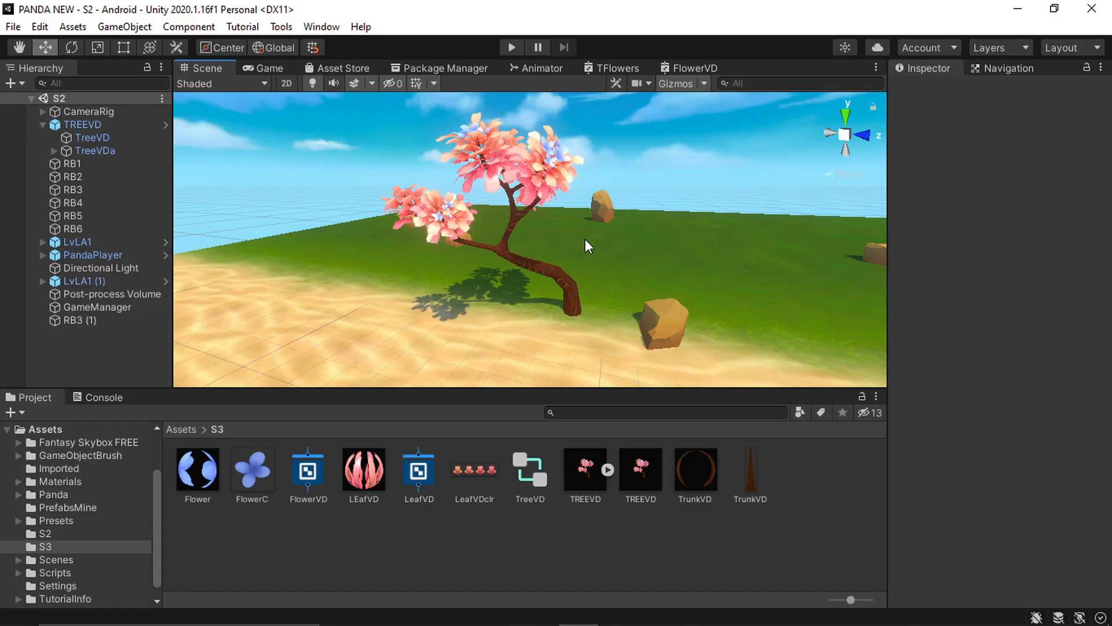
# Inspect the leaves and flowers of the blossom tree from the side and from above
pyautogui.keyDown('alt'); pyautogui.moveTo(585, 239); pyautogui.dragTo(558, 290); pyautogui.keyUp('alt')
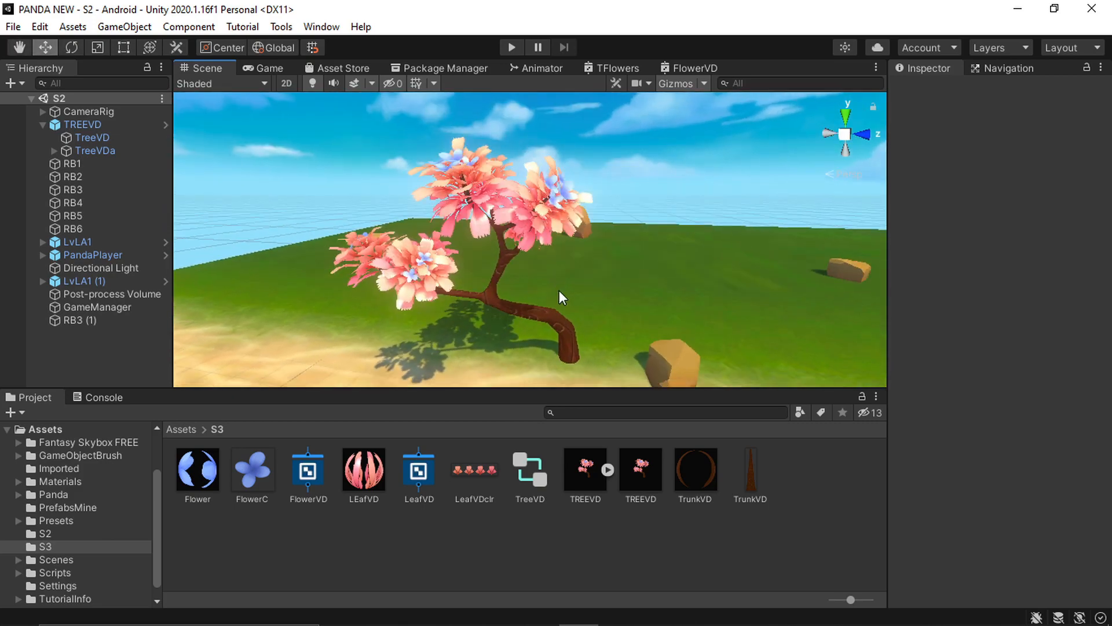
pyautogui.click(481, 186)
pyautogui.keyDown('alt'); pyautogui.moveTo(628, 231); pyautogui.dragTo(638, 269); pyautogui.keyUp('alt')
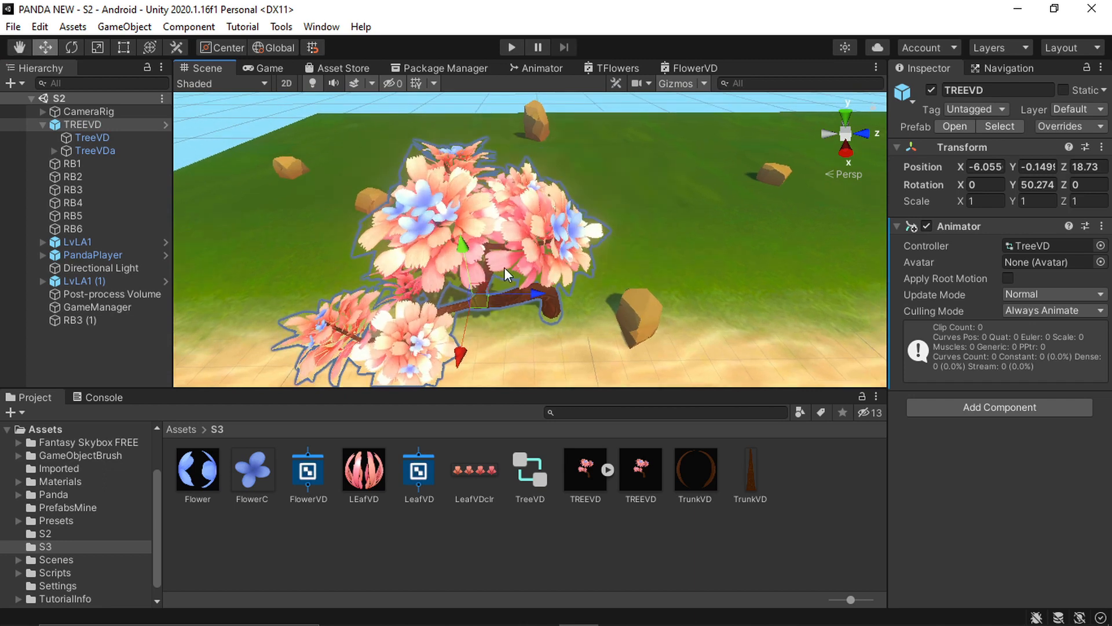
pyautogui.click(433, 519)
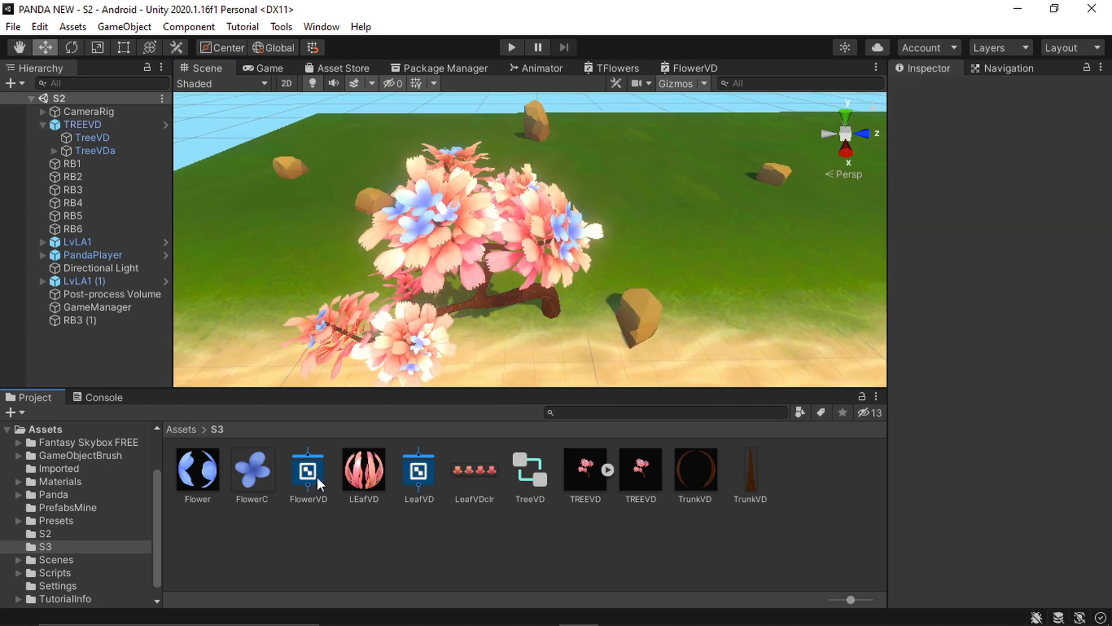
# Open the FlowerVD shader graph and examine the Transform node feeding PBR Master's Vertex Position
pyautogui.click(310, 475)
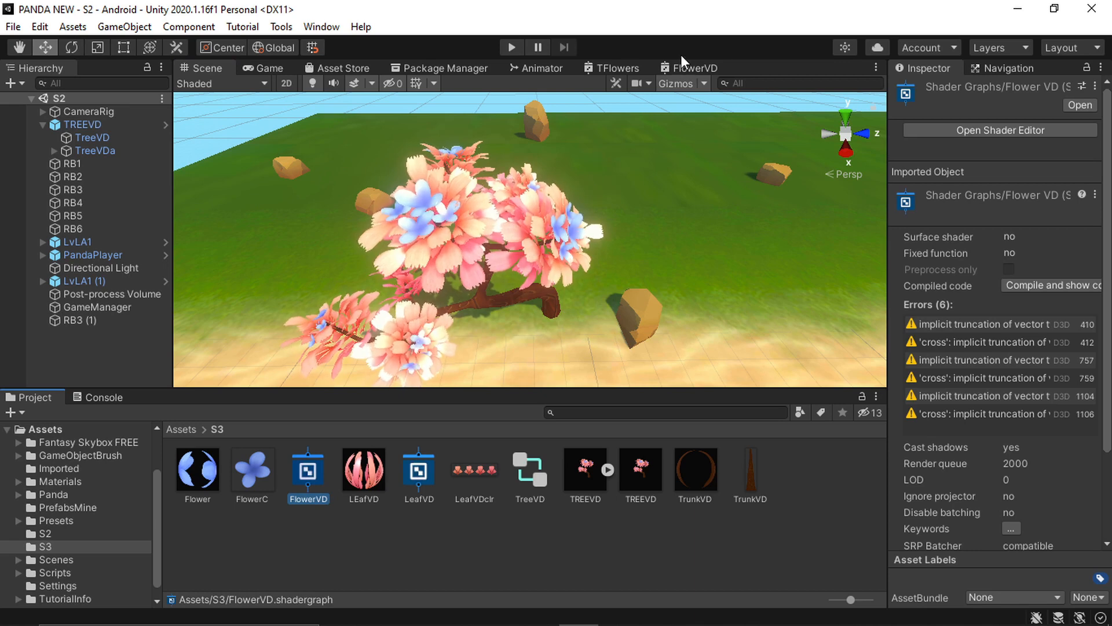
pyautogui.click(687, 68)
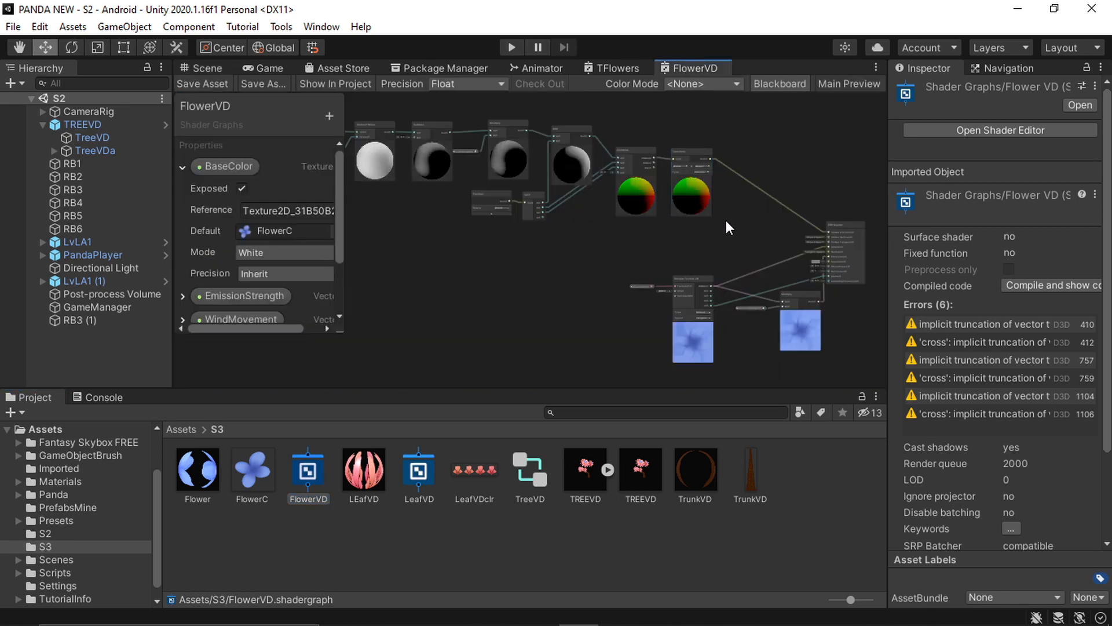
pyautogui.scroll(6, 725, 220)
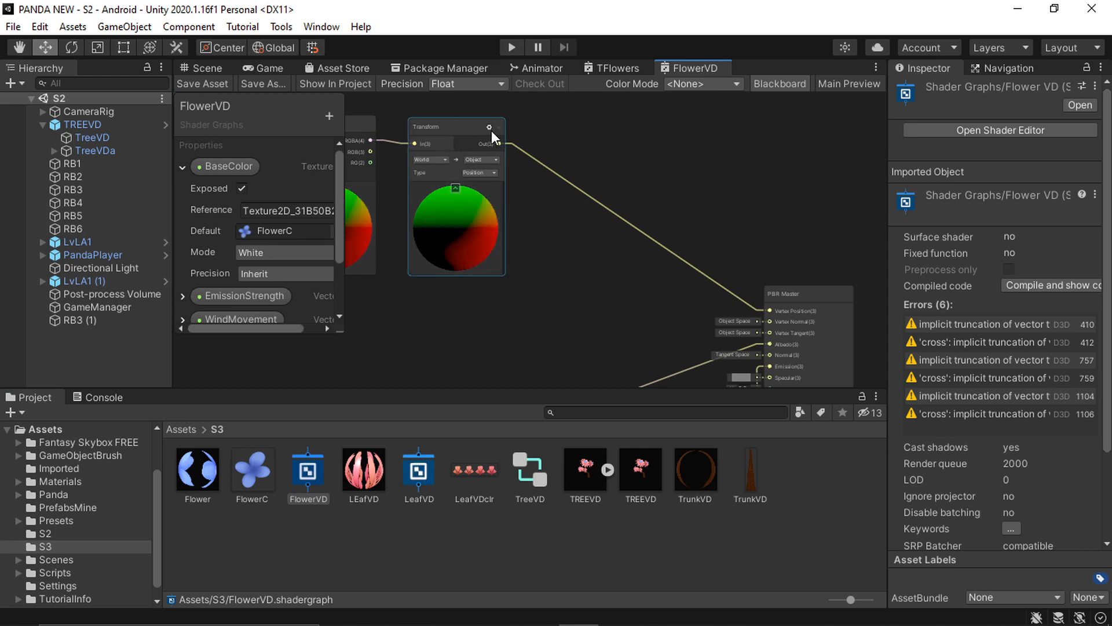
pyautogui.scroll(3, 779, 317)
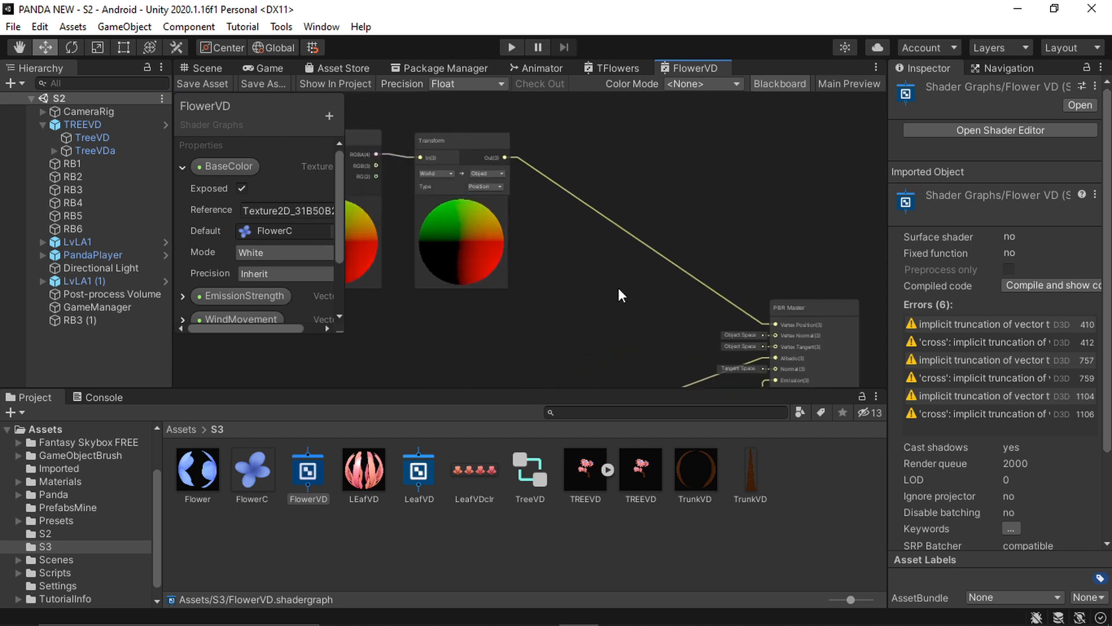
pyautogui.click(204, 69)
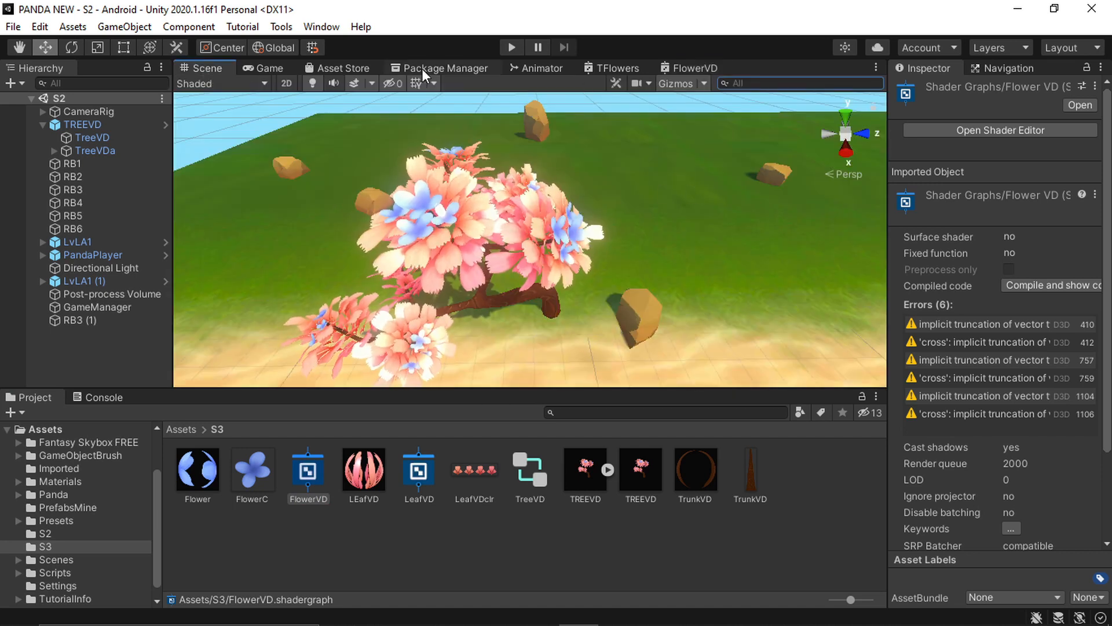
pyautogui.click(264, 67)
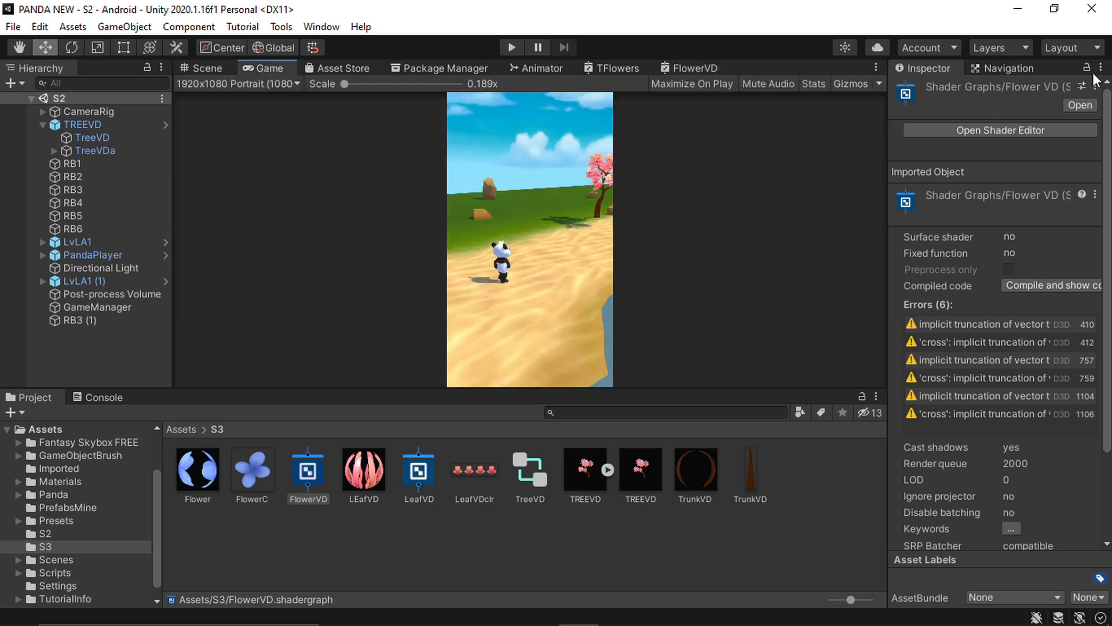
pyautogui.click(541, 69)
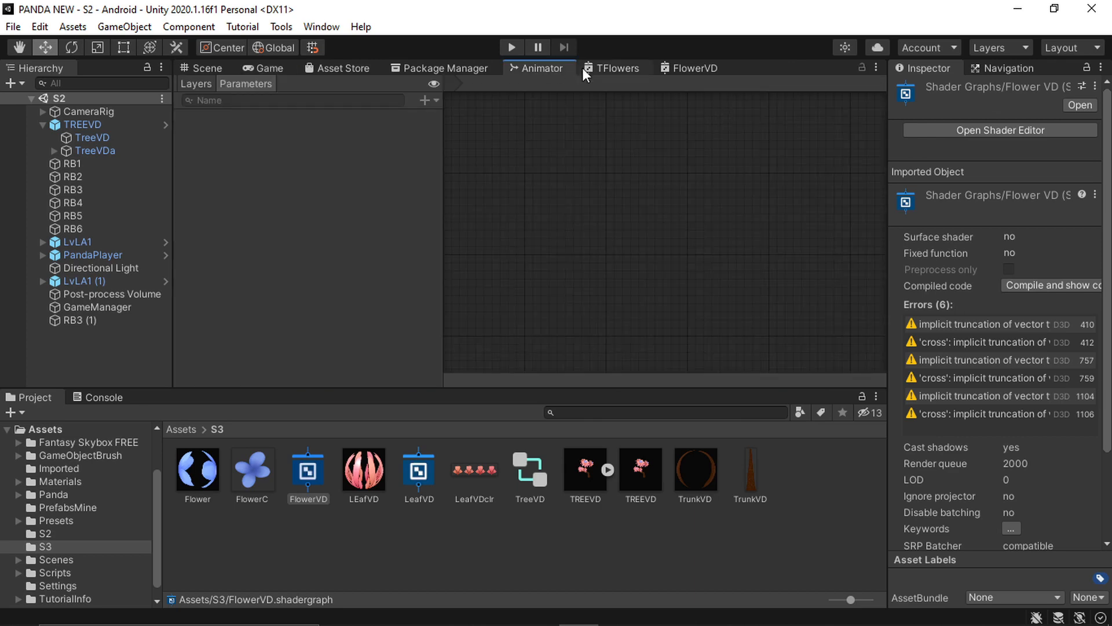
pyautogui.click(599, 67)
pyautogui.click(207, 70)
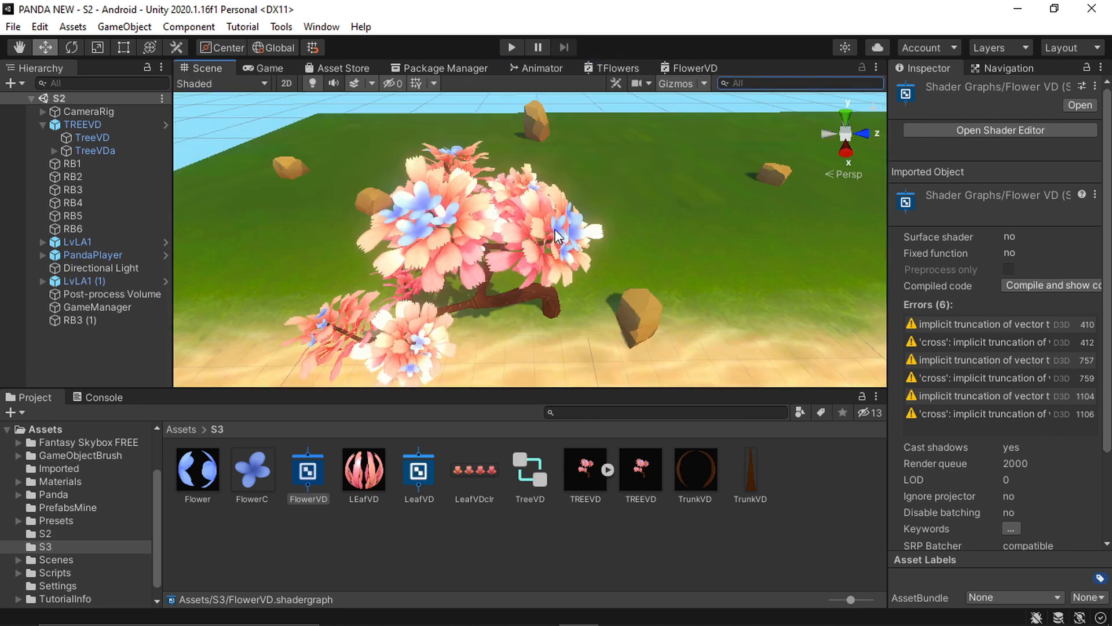
# Review the LEafVD material's wind settings and examine the leaf movement on the blossom tree from several angles in the Scene view
pyautogui.keyDown('alt'); pyautogui.moveTo(555, 230); pyautogui.dragTo(571, 304); pyautogui.keyUp('alt')
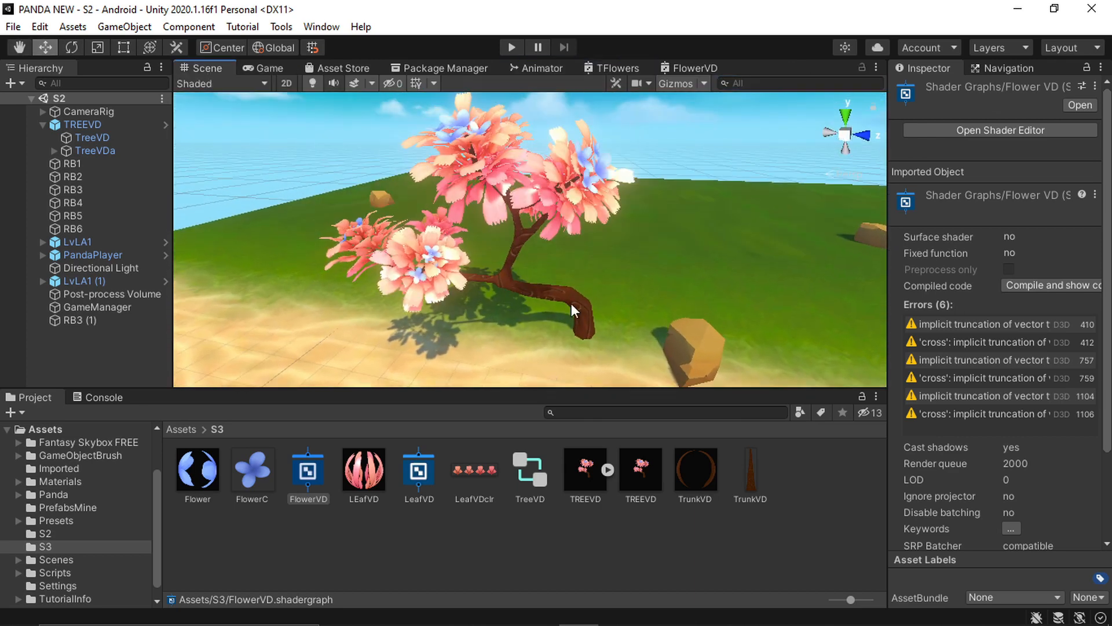
pyautogui.click(364, 471)
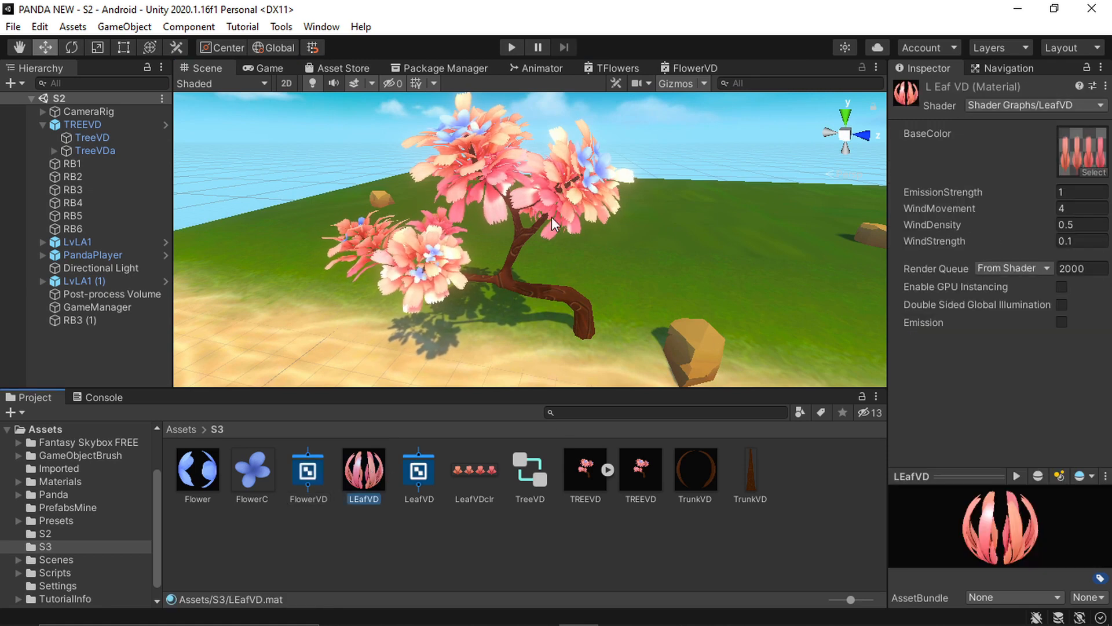
pyautogui.keyDown('alt'); pyautogui.moveTo(586, 196); pyautogui.dragTo(560, 312); pyautogui.keyUp('alt')
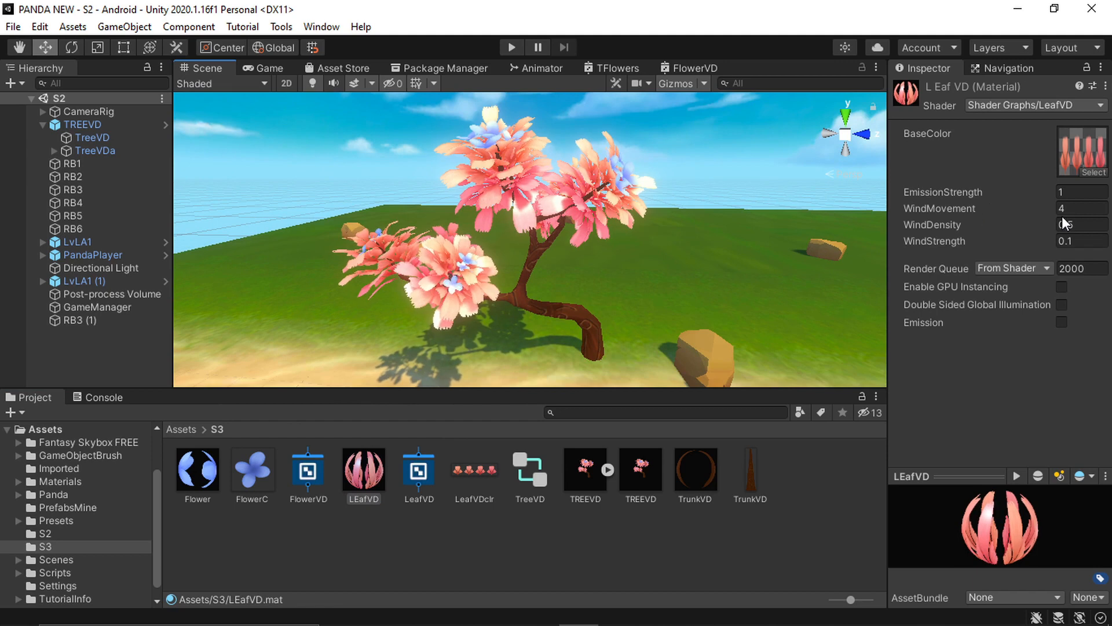
pyautogui.keyDown('alt'); pyautogui.moveTo(574, 215); pyautogui.dragTo(519, 247); pyautogui.keyUp('alt')
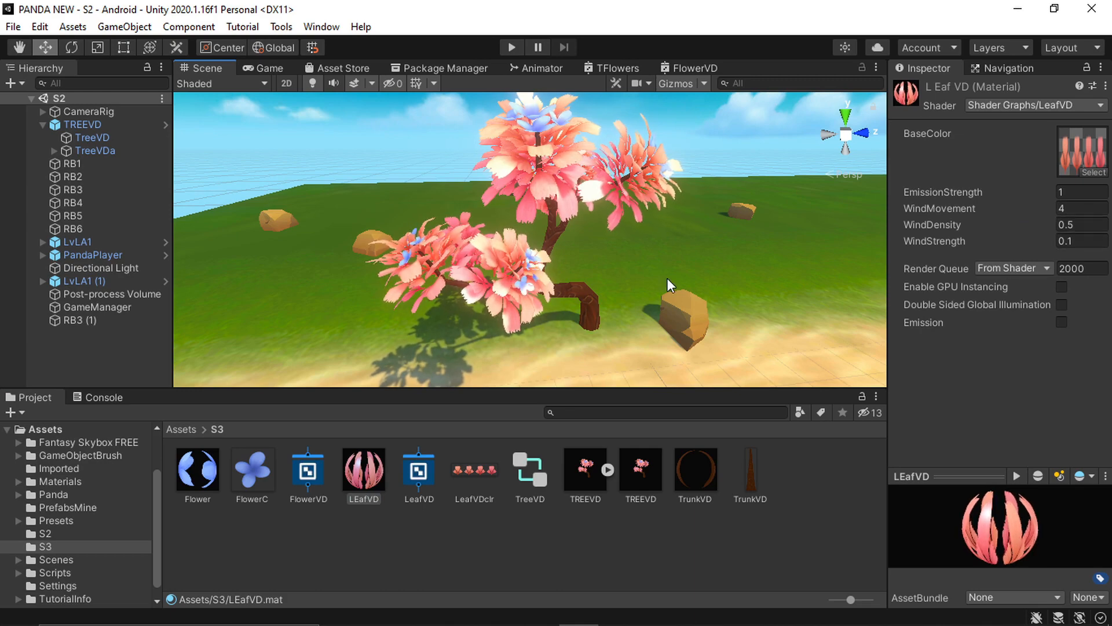
pyautogui.keyDown('alt'); pyautogui.moveTo(683, 266); pyautogui.dragTo(552, 270); pyautogui.keyUp('alt')
pyautogui.scroll(4, 552, 269)
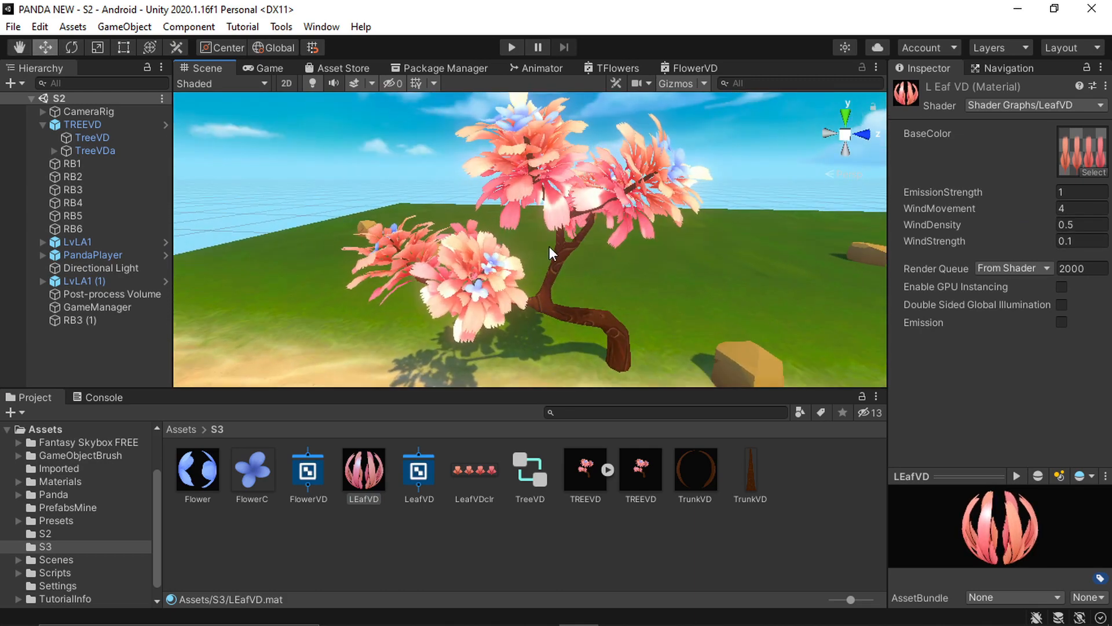
pyautogui.keyDown('alt'); pyautogui.moveTo(550, 246); pyautogui.dragTo(519, 258); pyautogui.keyUp('alt')
pyautogui.click(534, 255)
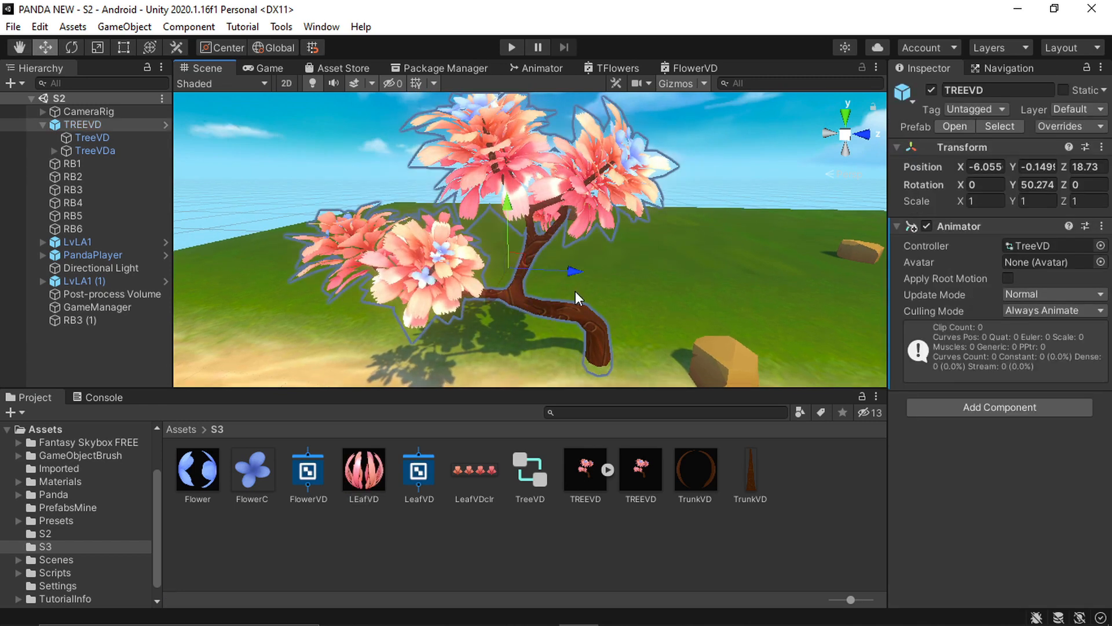
pyautogui.press('f')
pyautogui.moveTo(644, 270); pyautogui.dragTo(598, 266, button='middle')
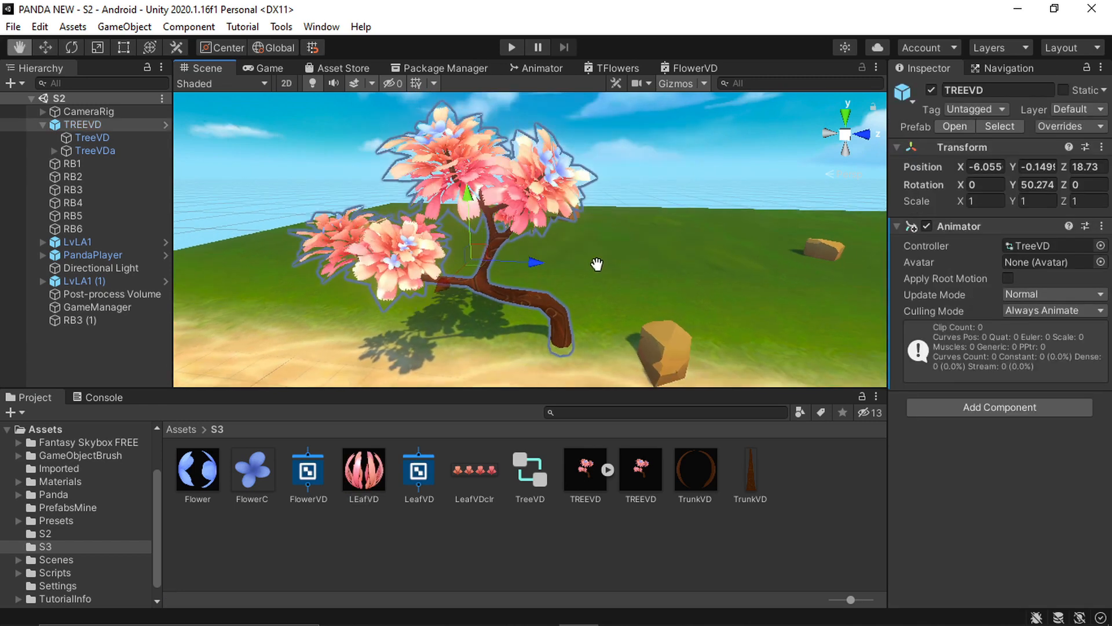
pyautogui.click(628, 174)
pyautogui.click(537, 483)
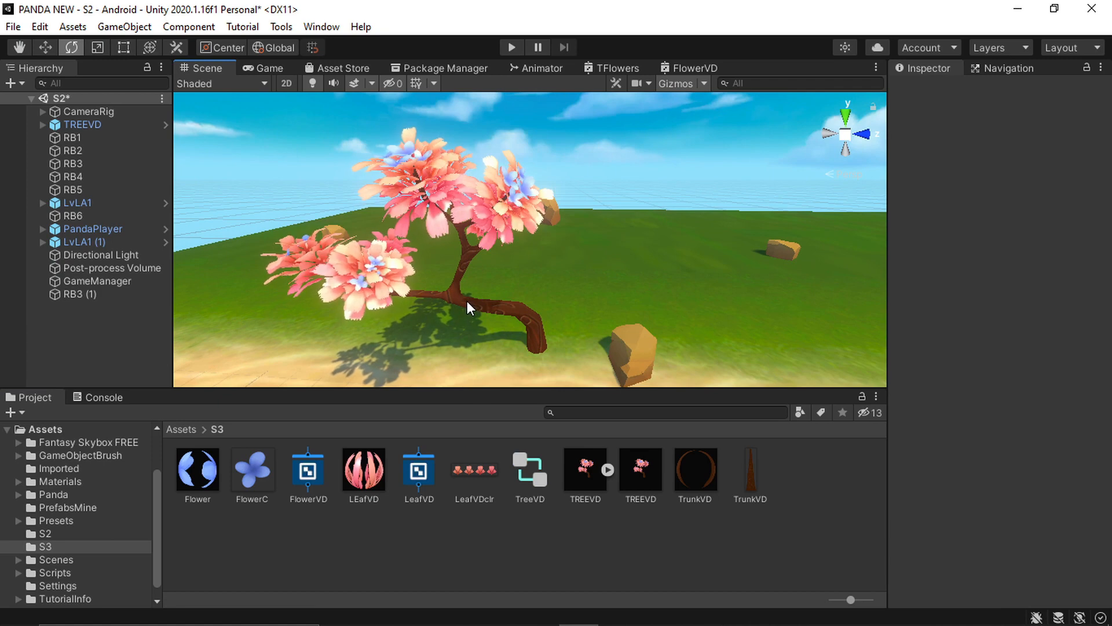
# Duplicate the TREEVD tree and move the copy along the Z axis to 27.23, beside the original
pyautogui.click(81, 125)
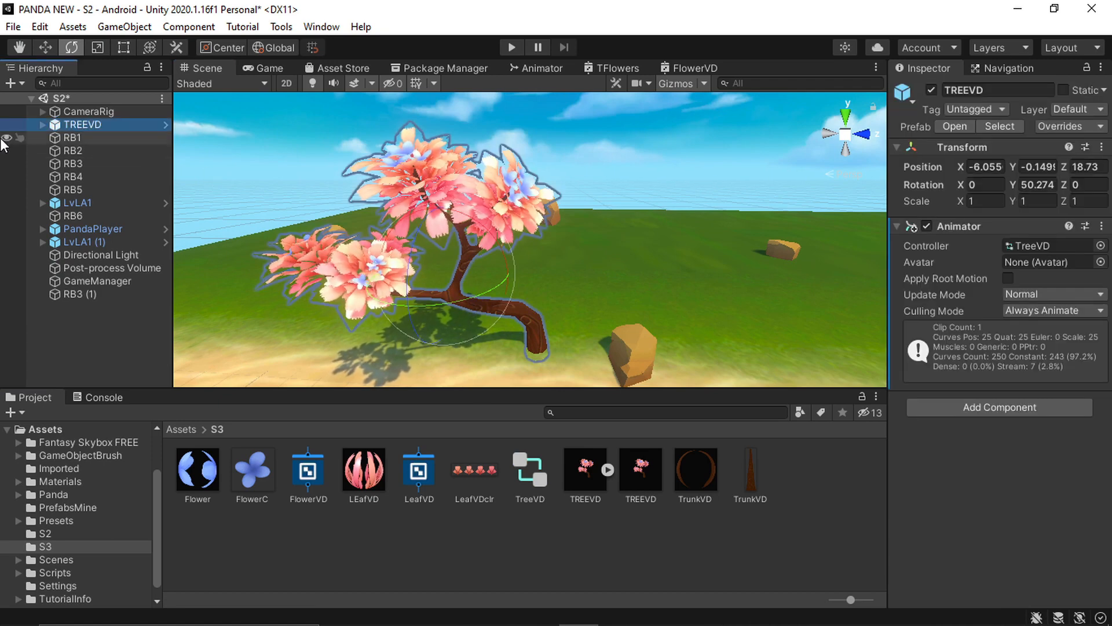
pyautogui.hotkey('ctrl', 'd')
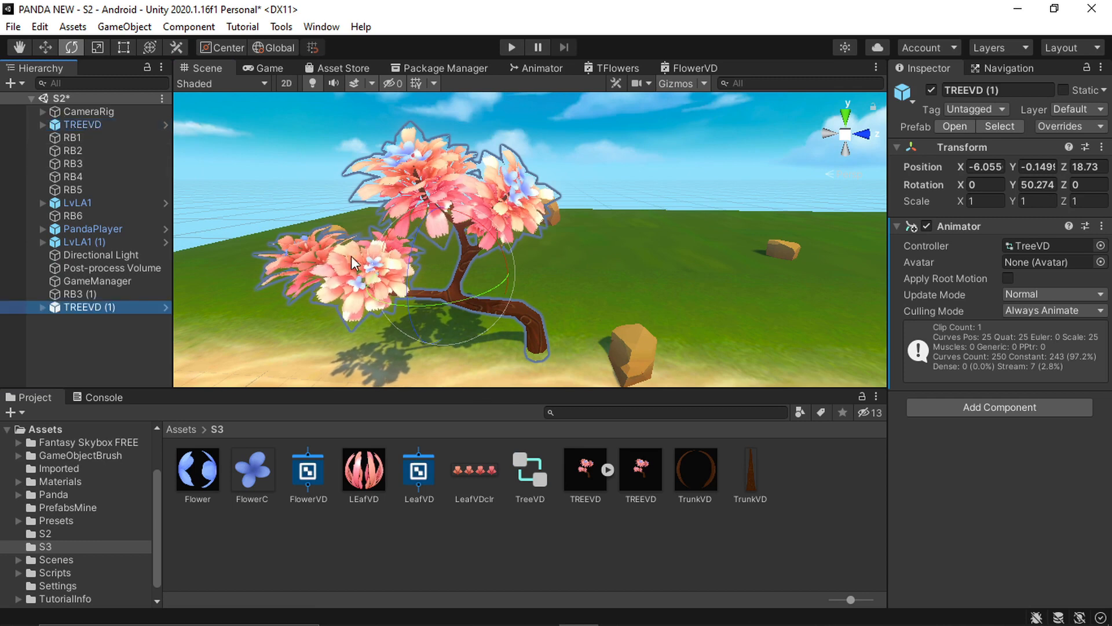
pyautogui.press('w')
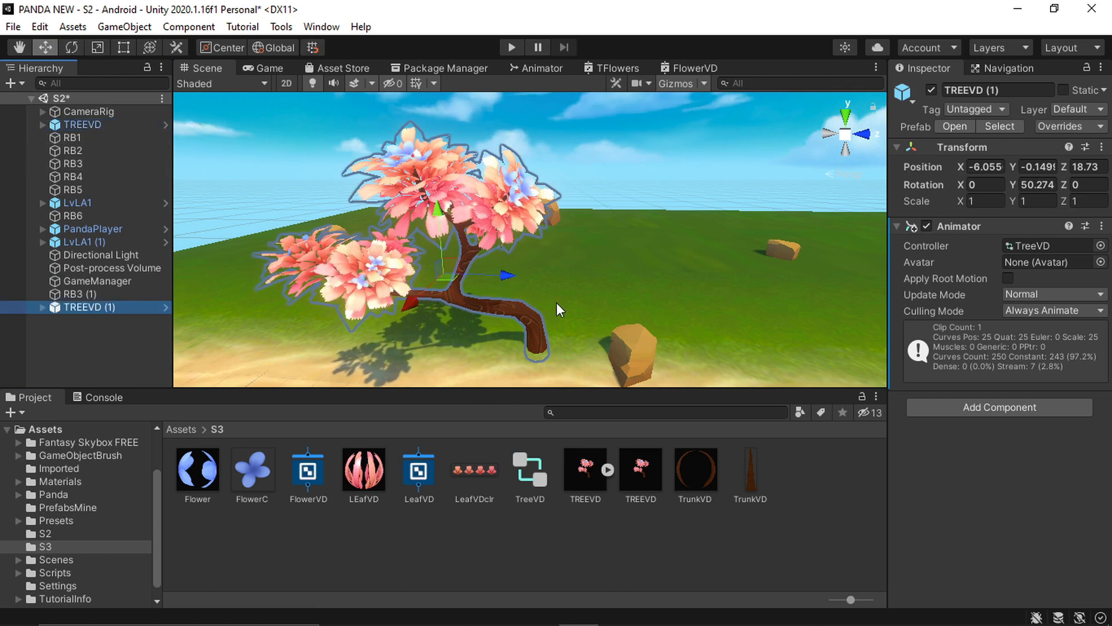
pyautogui.moveTo(500, 270); pyautogui.dragTo(823, 301)
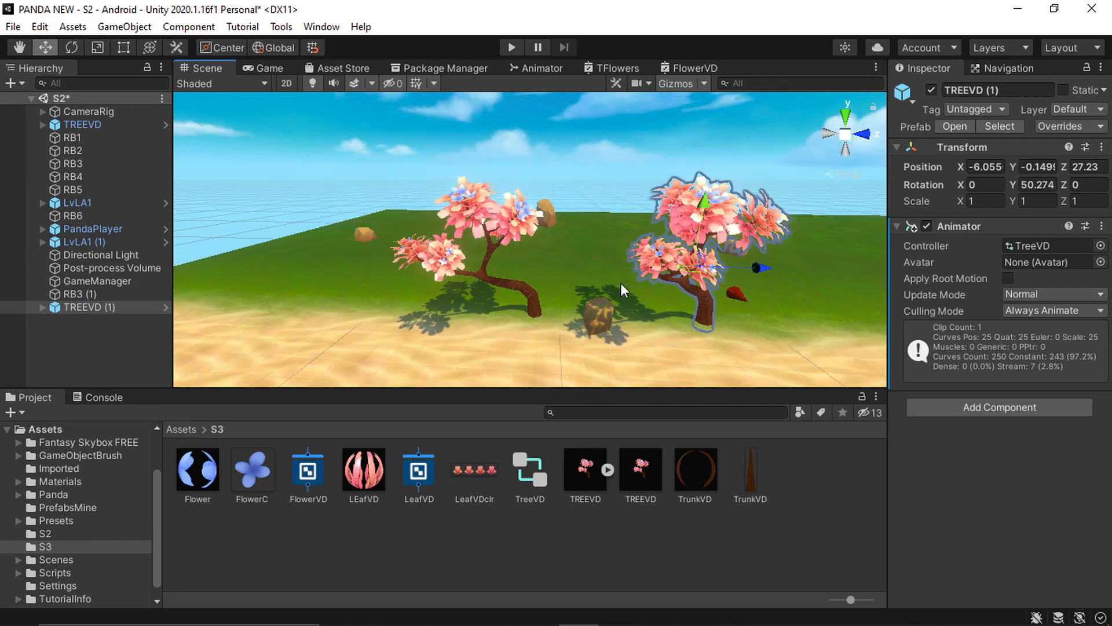
pyautogui.keyDown('alt'); pyautogui.moveTo(621, 283); pyautogui.dragTo(550, 290); pyautogui.keyUp('alt')
pyautogui.scroll(3, 620, 290)
pyautogui.moveTo(742, 304); pyautogui.dragTo(590, 286, button='middle')
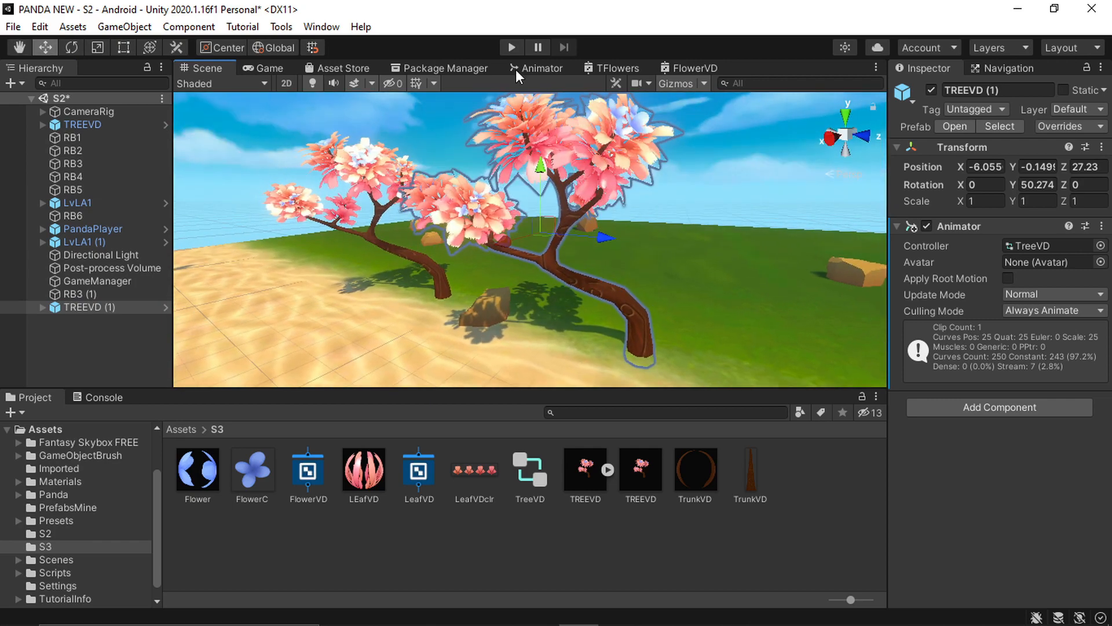
# Run the scene and compare the sway of the two blossom trees in the Scene view, then stop playback
pyautogui.hotkey('ctrl', 'p')
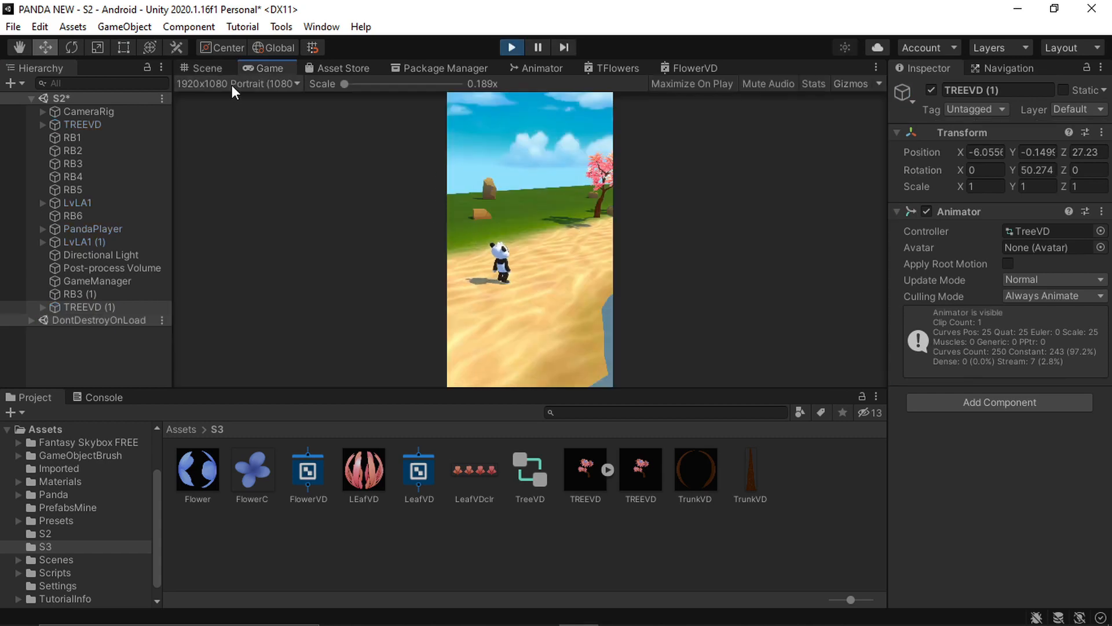
pyautogui.click(204, 68)
pyautogui.click(684, 194)
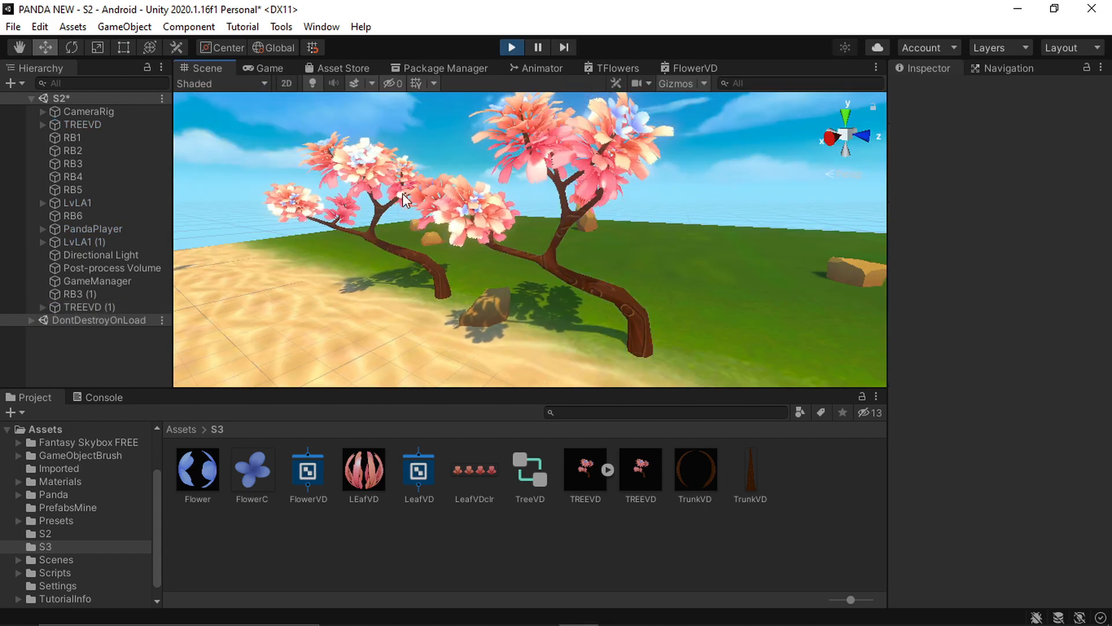
pyautogui.moveTo(403, 225); pyautogui.dragTo(481, 243, button='middle')
pyautogui.moveTo(481, 244); pyautogui.dragTo(539, 286, button='right')
pyautogui.moveTo(538, 286)
pyautogui.mouseDown(button='middle')
pyautogui.moveTo(556, 276)
pyautogui.moveTo(541, 280)
pyautogui.mouseUp(button='middle')
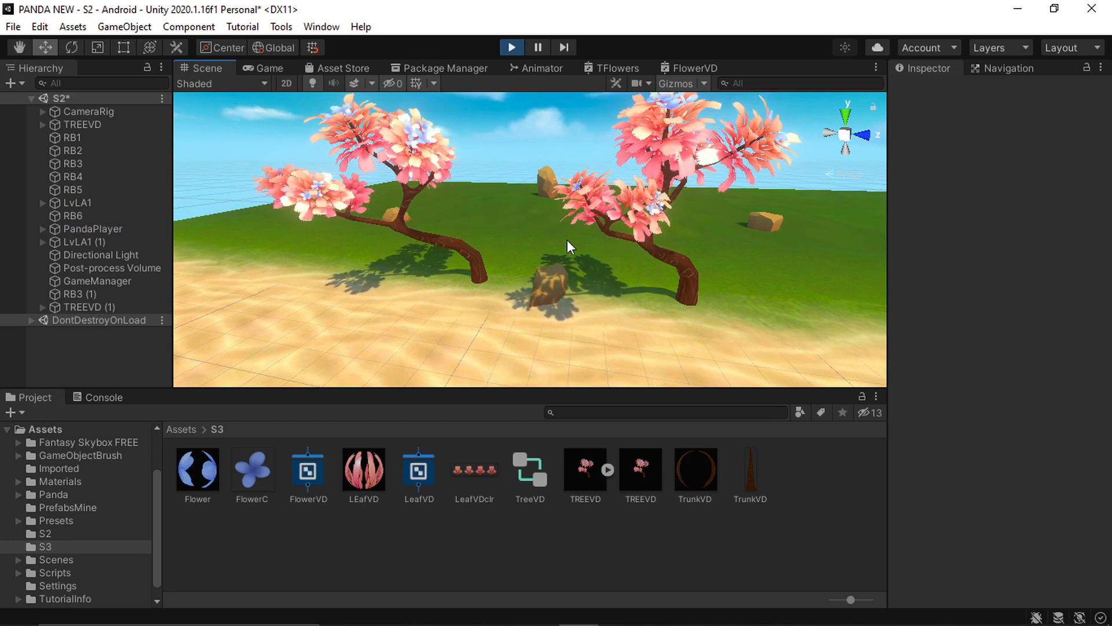
pyautogui.moveTo(692, 236); pyautogui.dragTo(638, 247, button='middle')
pyautogui.moveTo(528, 259); pyautogui.dragTo(621, 284, button='middle')
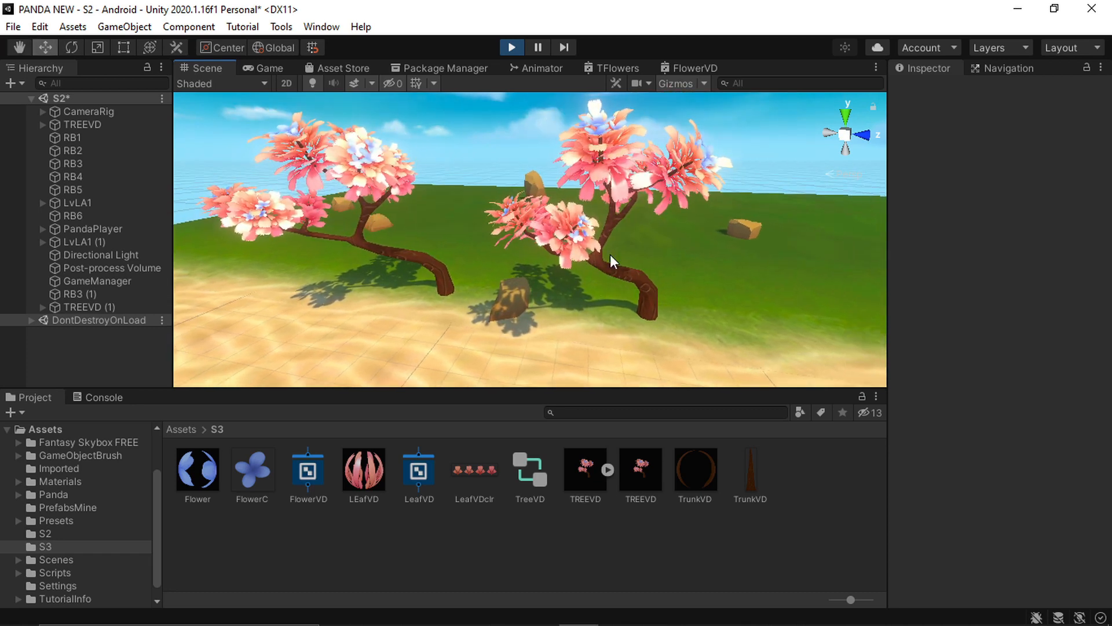
pyautogui.click(511, 47)
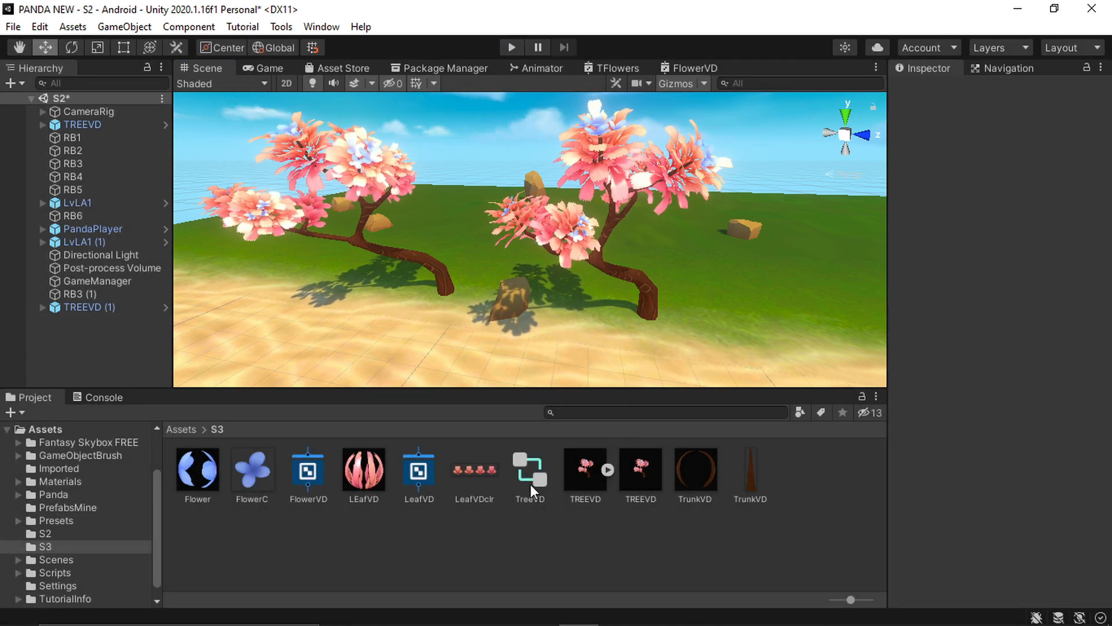
# Duplicate the TREEVD model's animation clip as TreeVD2 and set the copy's Cycle Offset to 1.5
pyautogui.click(607, 469)
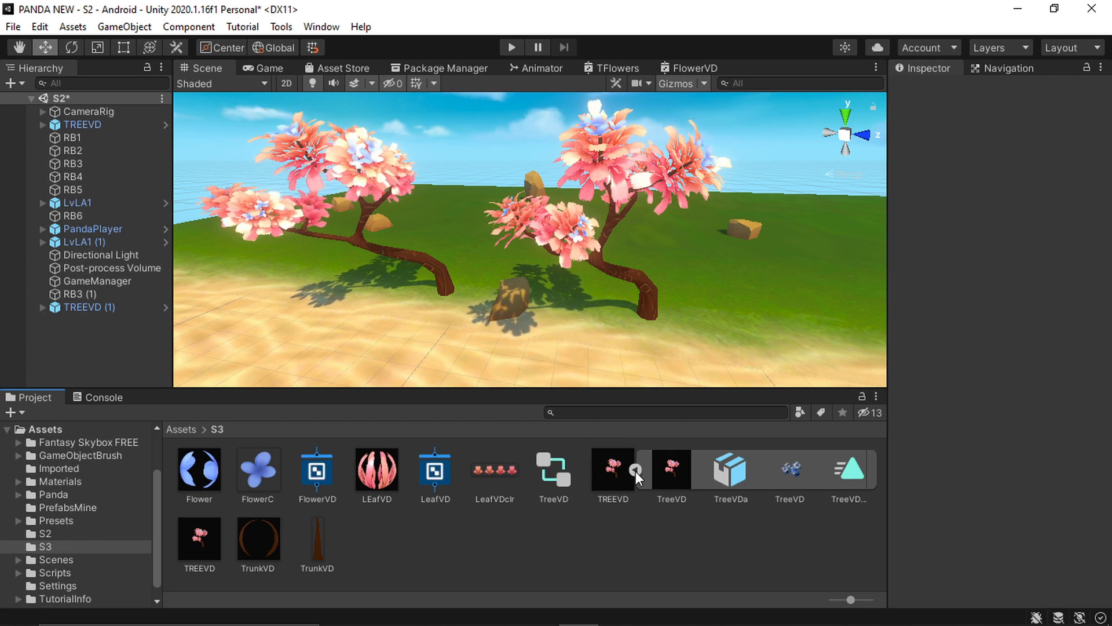
pyautogui.click(849, 470)
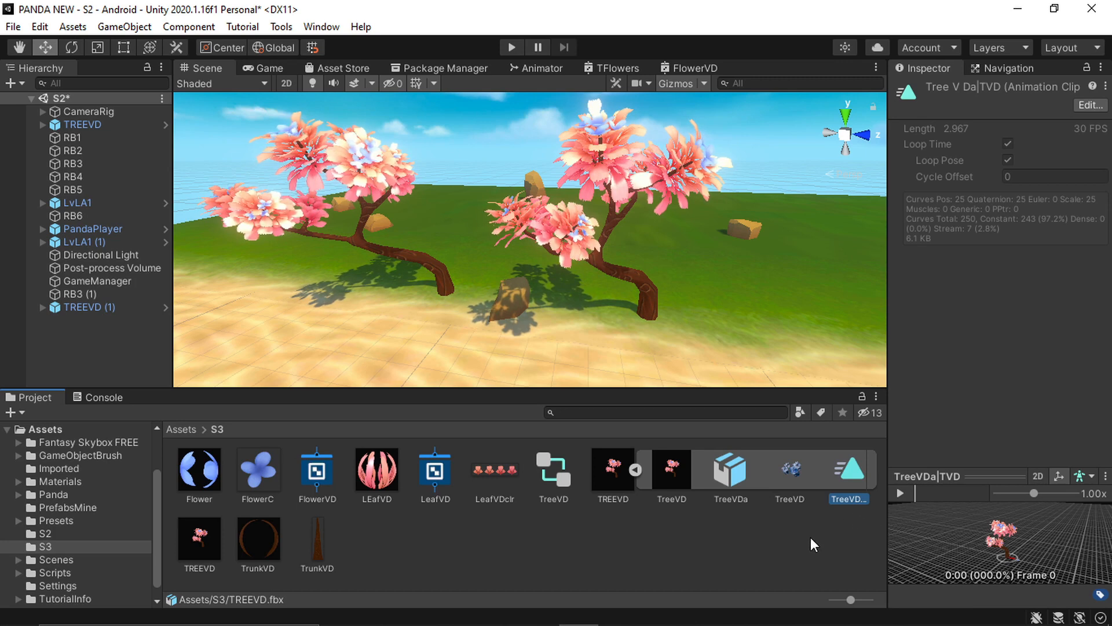
pyautogui.hotkey('ctrl', 'd')
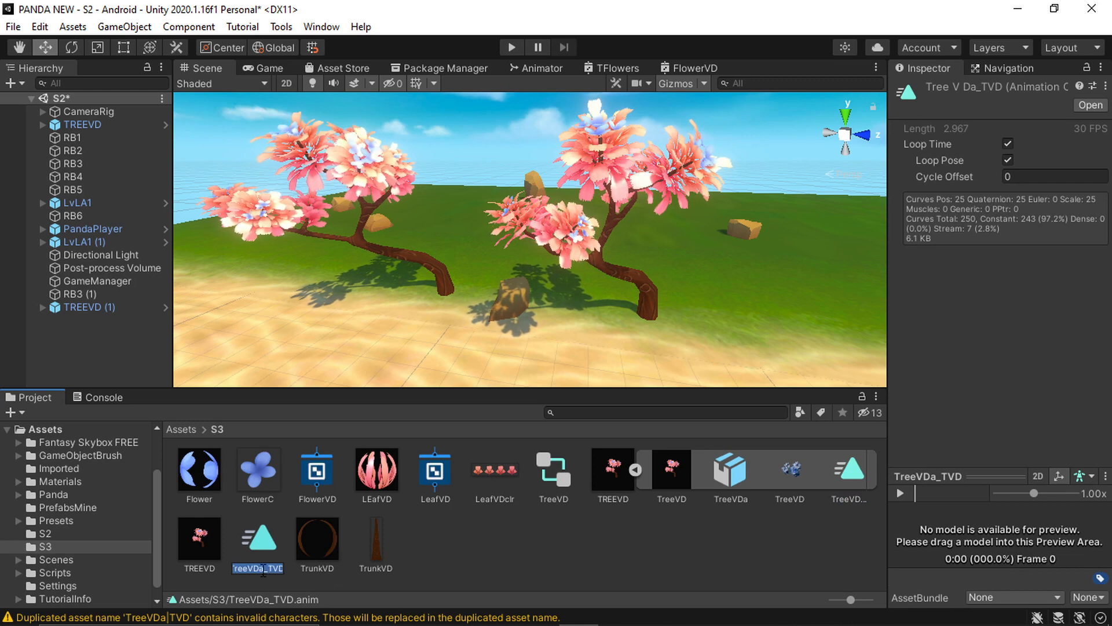
pyautogui.write('2')
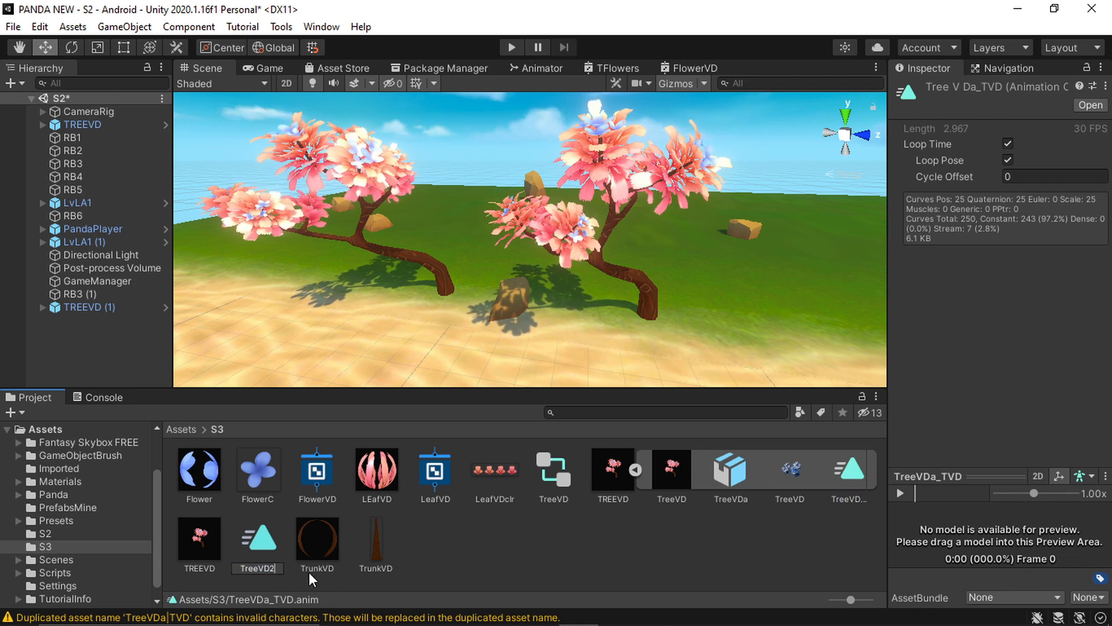
pyautogui.press('Return')
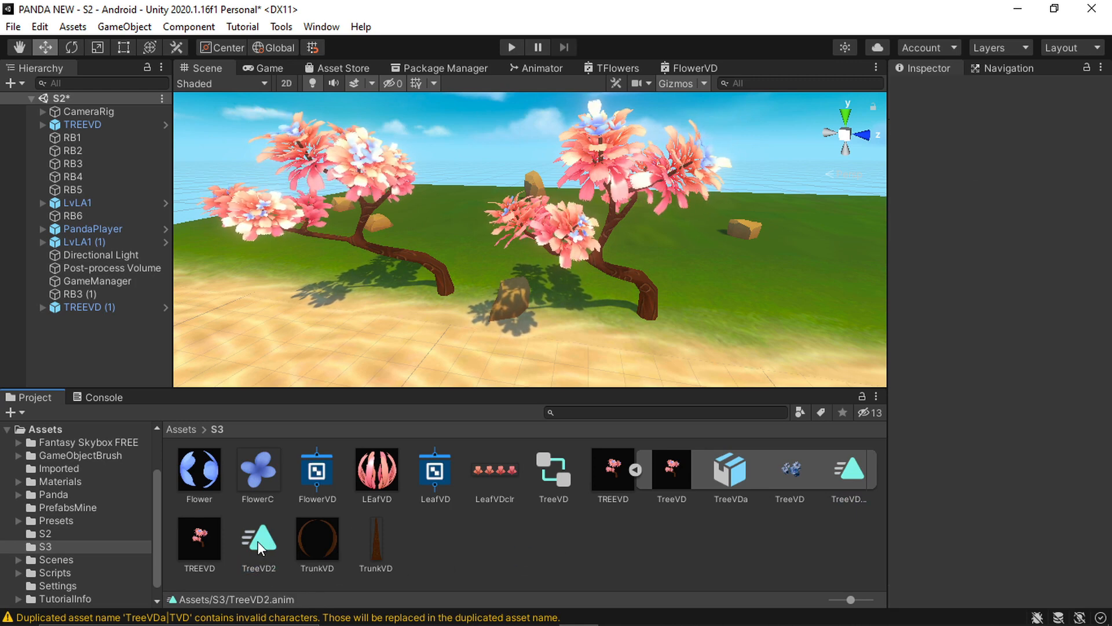
pyautogui.click(259, 541)
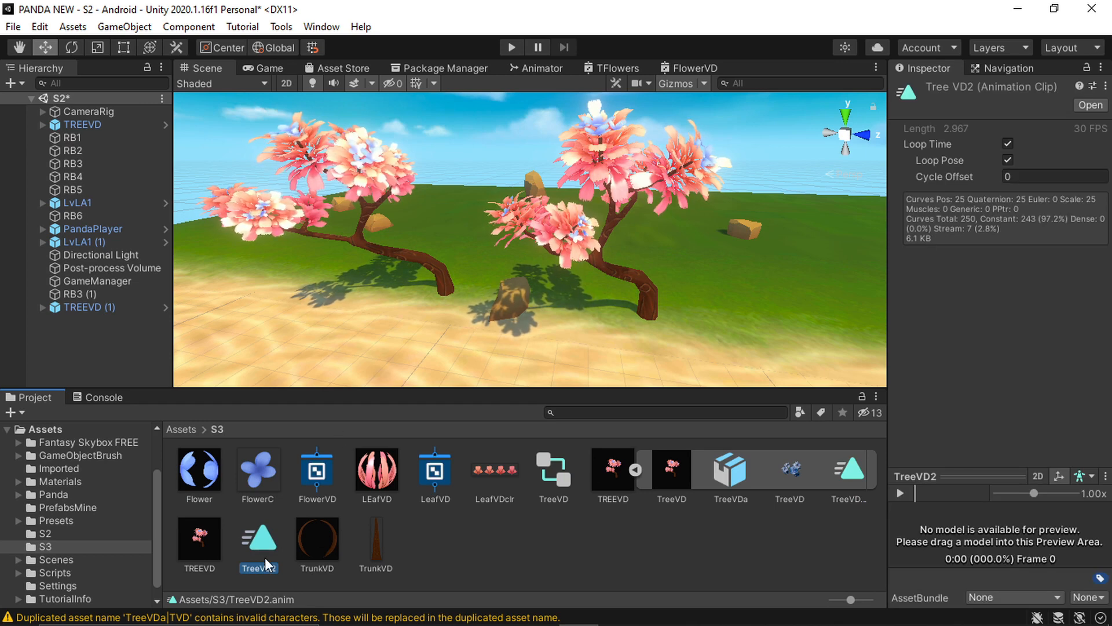
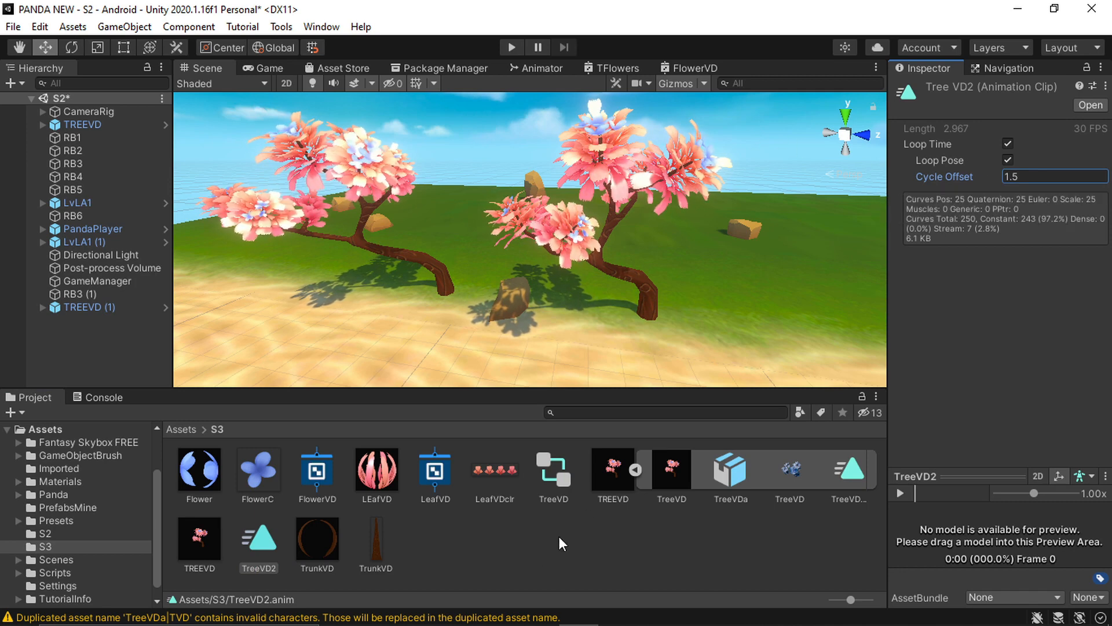
pyautogui.click(467, 542)
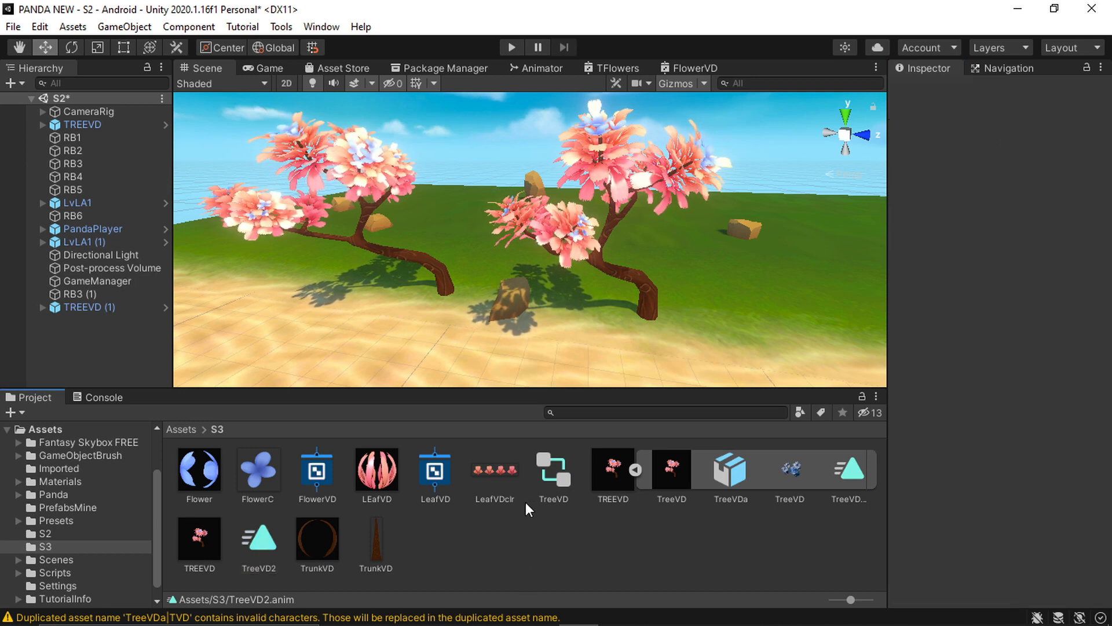
# Create an Animator Controller named TreeVD2 in the S3 folder
pyautogui.rightClick(475, 549)
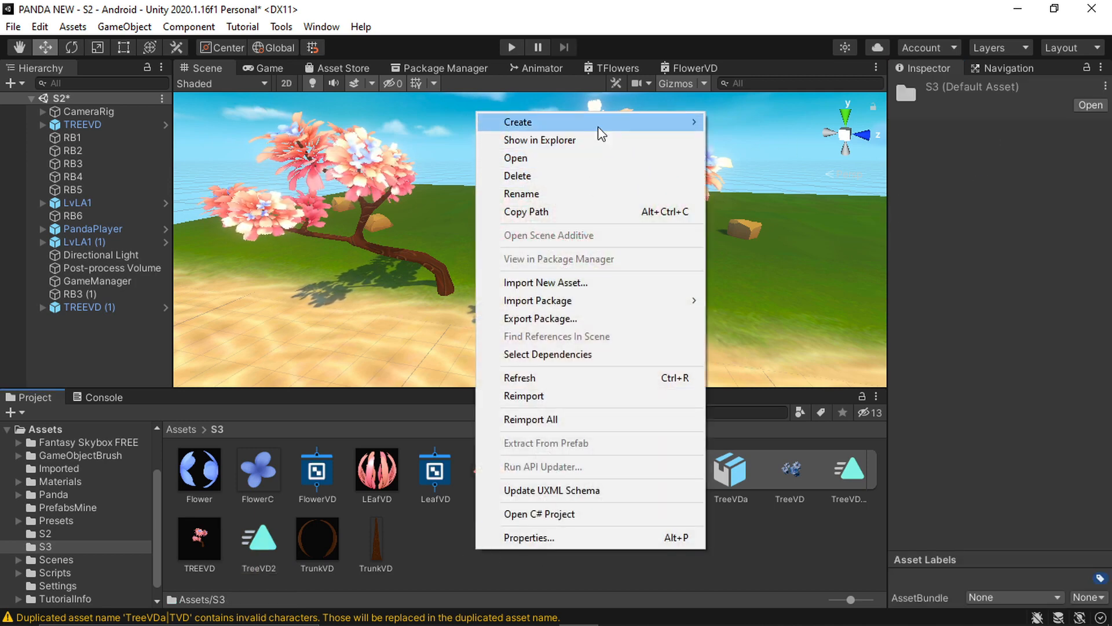
pyautogui.moveTo(598, 126)
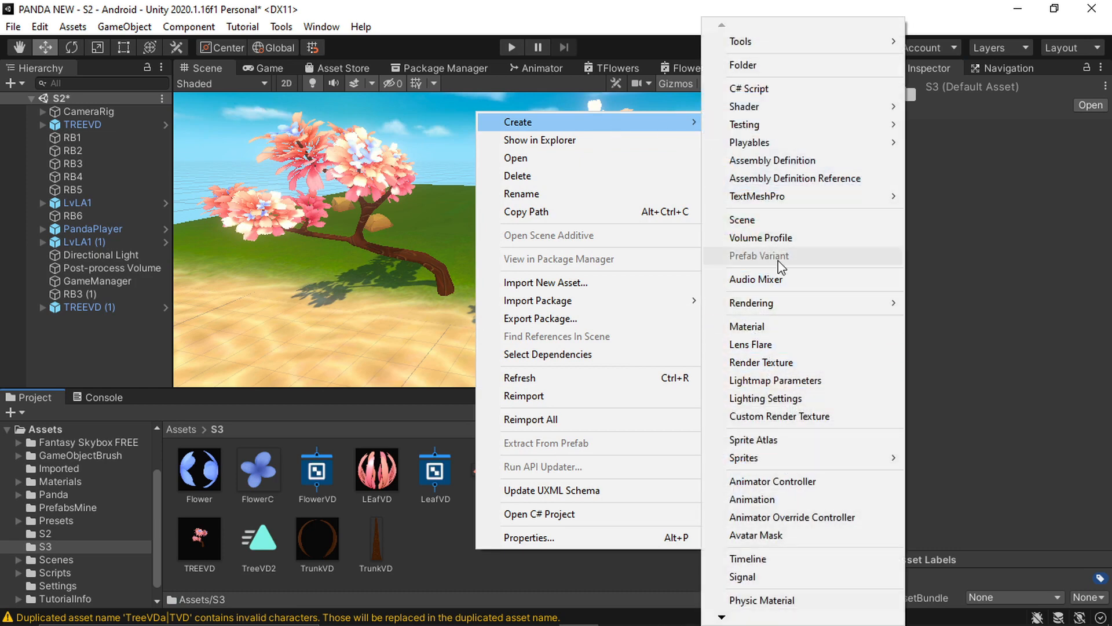
pyautogui.click(776, 482)
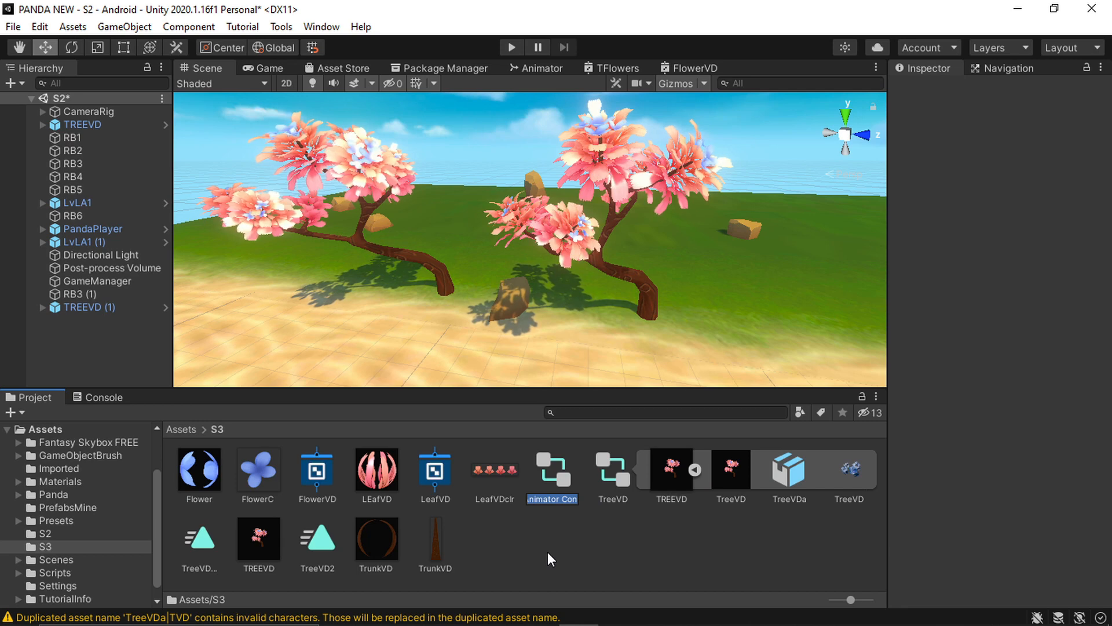
pyautogui.write('Tree')
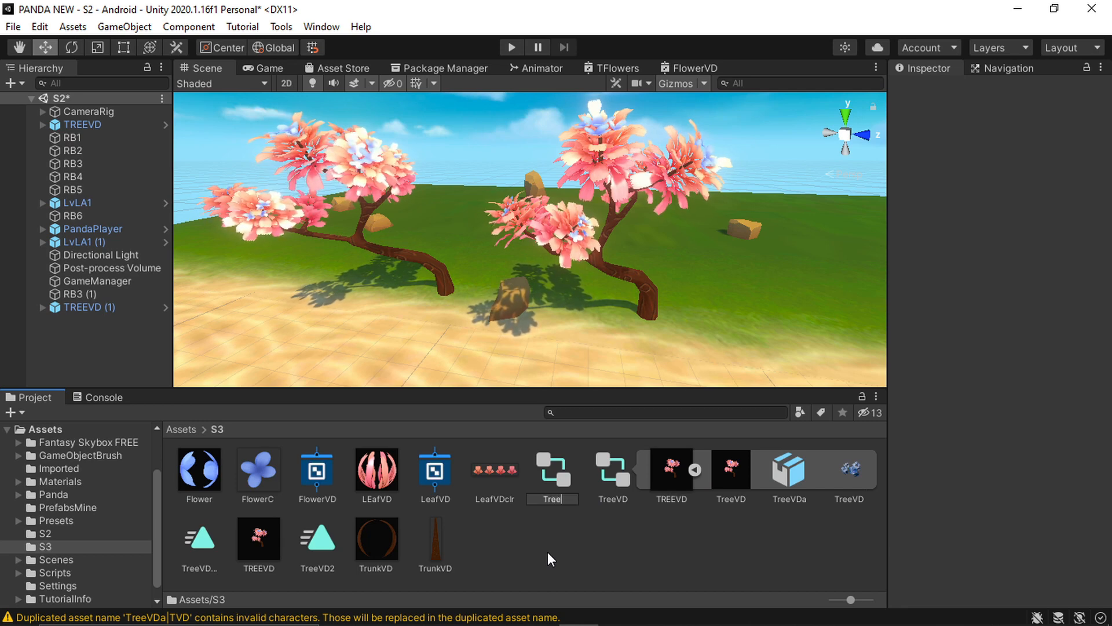
pyautogui.write('VD2')
pyautogui.press('Return')
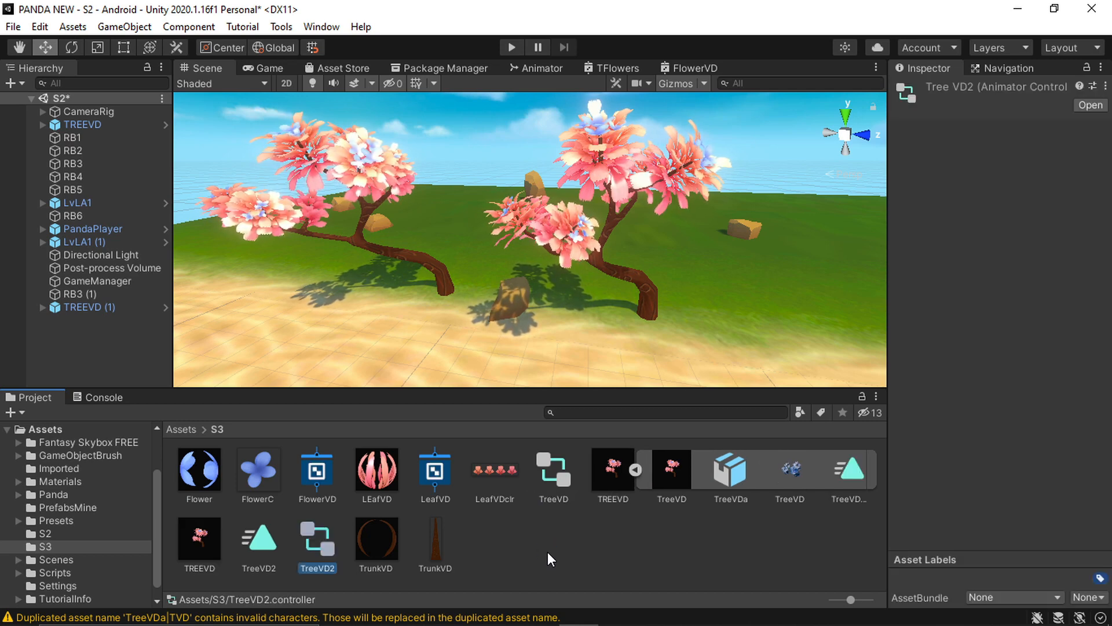
pyautogui.click(548, 553)
# Add the TreeVD2 clip to the TreeVD2 controller as its default state, aligned below Entry
pyautogui.doubleClick(322, 547)
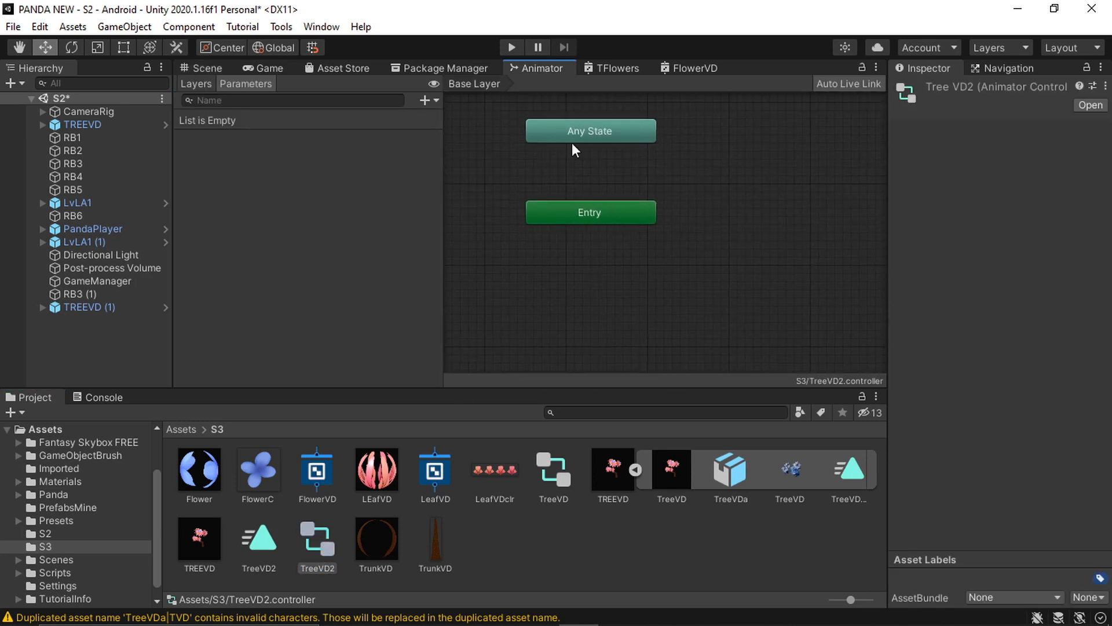
pyautogui.moveTo(265, 549); pyautogui.dragTo(593, 276)
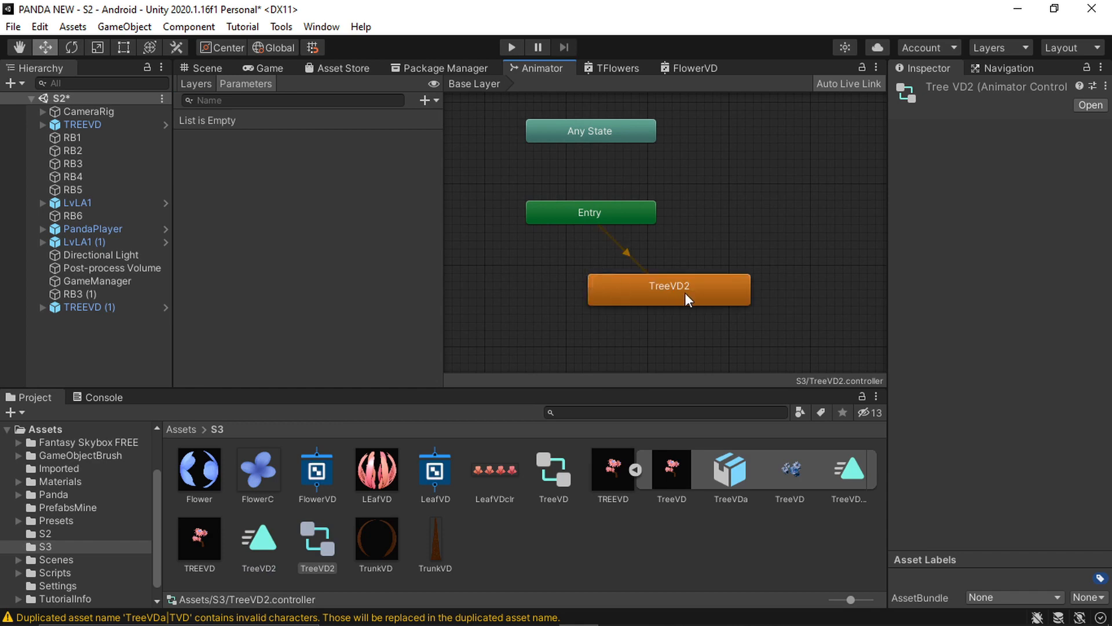
pyautogui.moveTo(685, 293); pyautogui.dragTo(603, 299)
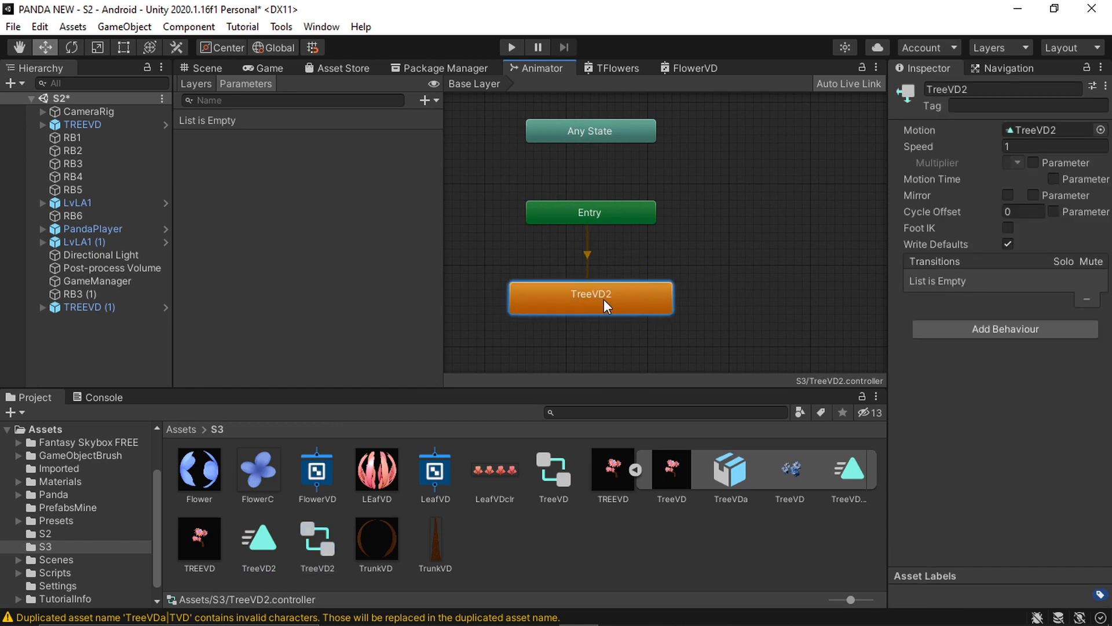
# Assign the TreeVD2 controller to the Animator of the TREEVD (1) tree in the scene
pyautogui.click(215, 68)
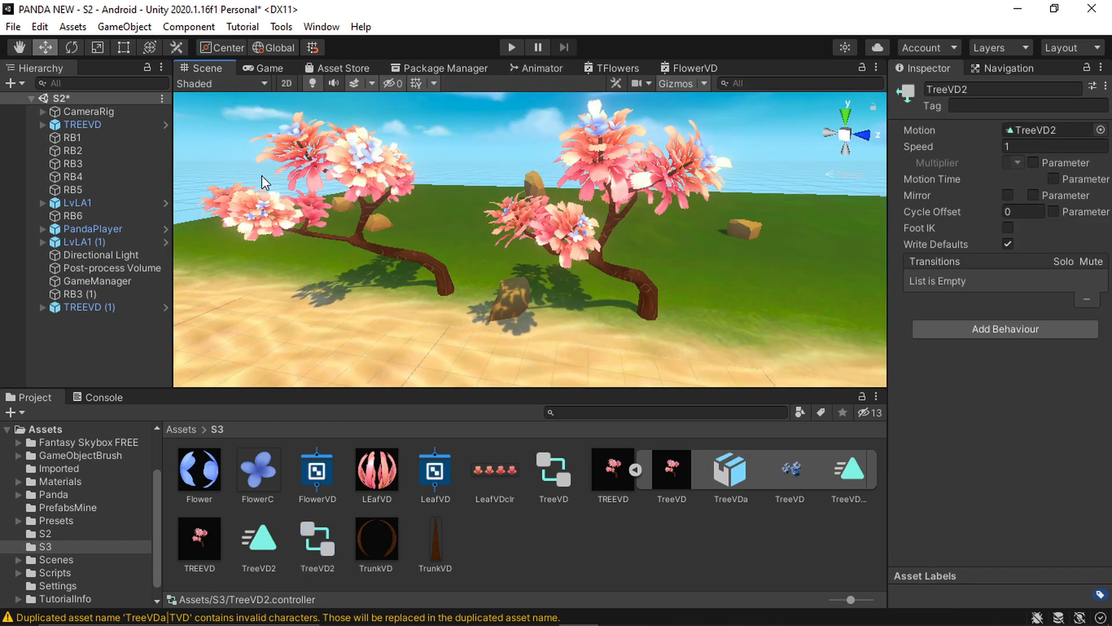
pyautogui.click(88, 308)
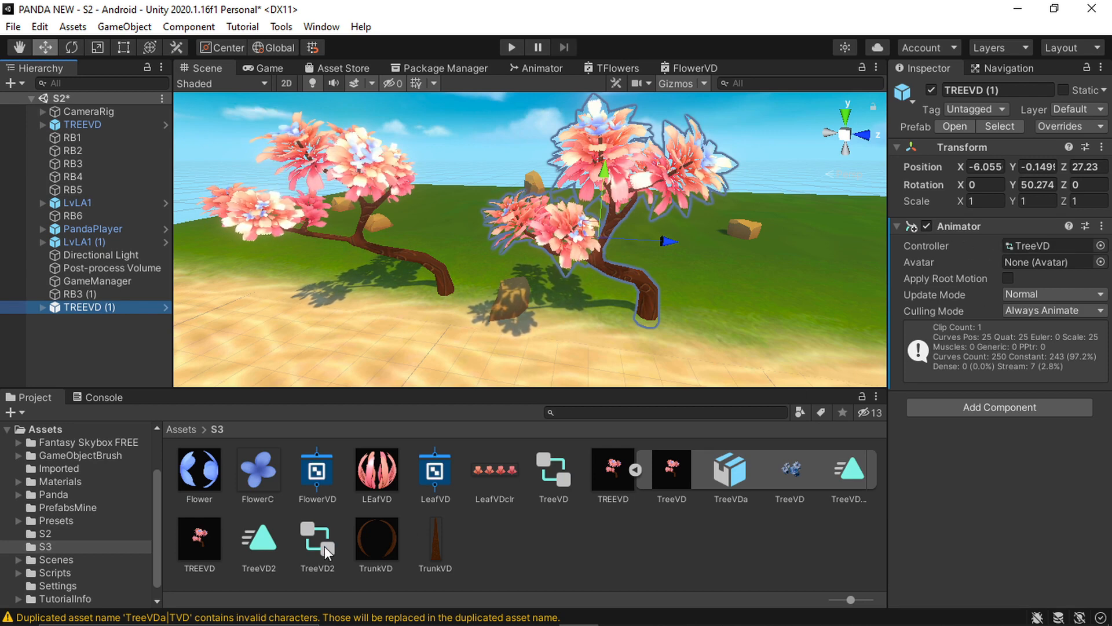
pyautogui.moveTo(325, 546); pyautogui.dragTo(1051, 246)
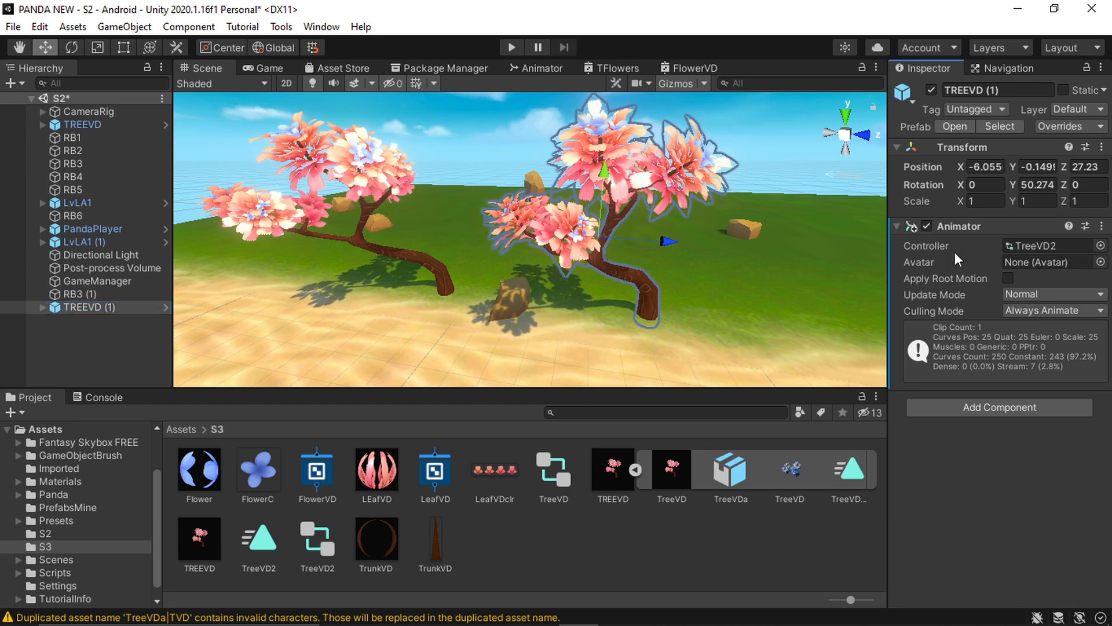
pyautogui.click(482, 119)
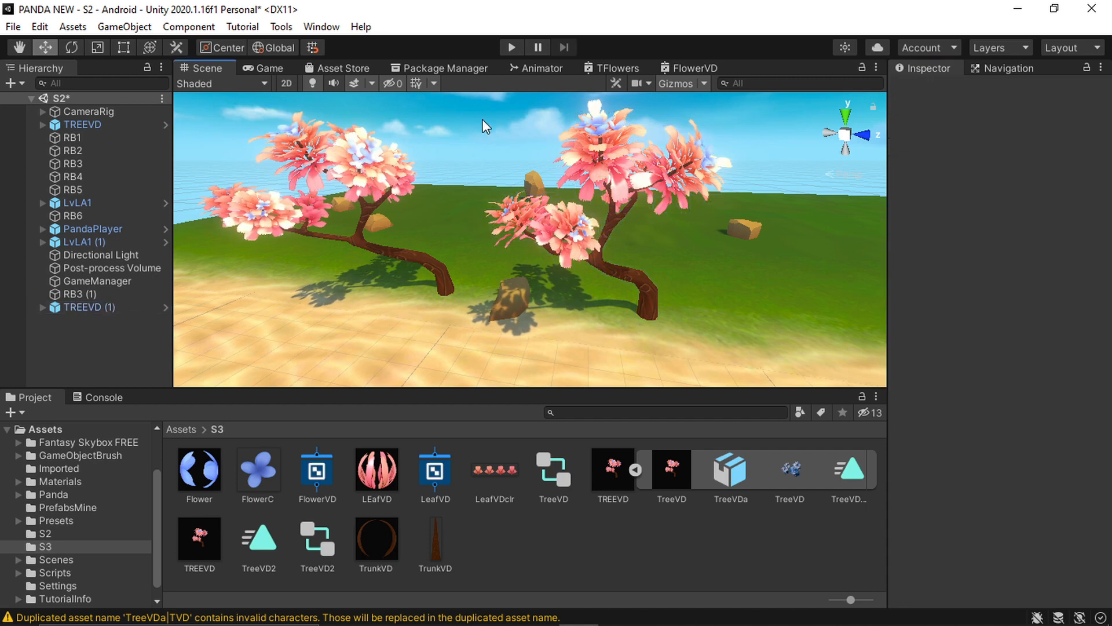
# Run the scene and examine the timing offset between the two trees' sway from several angles, then stop playback
pyautogui.click(511, 47)
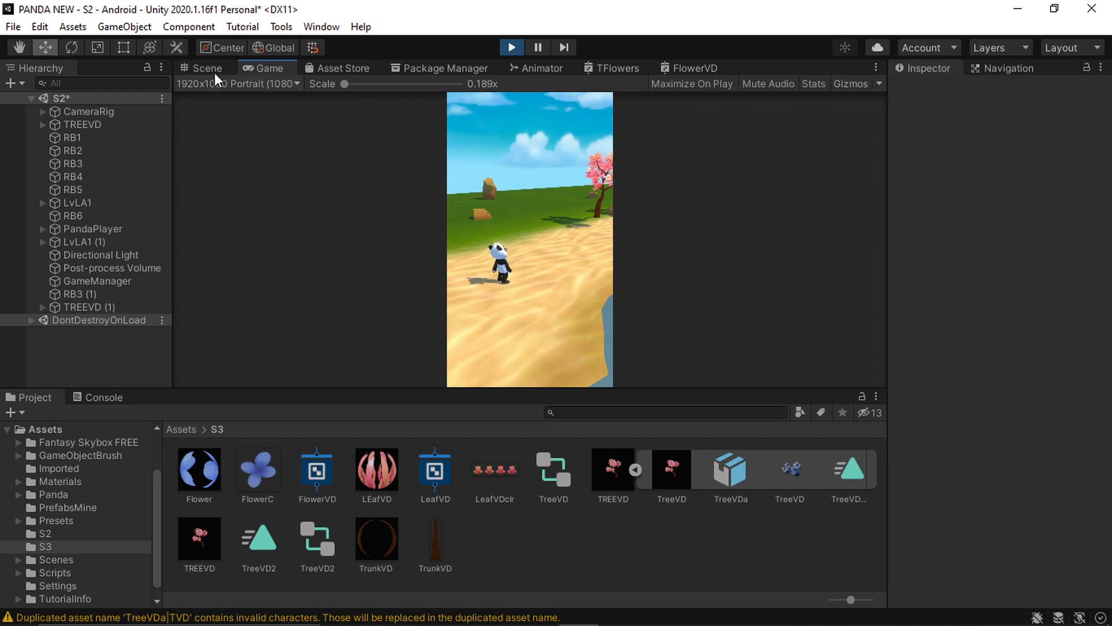
pyautogui.click(210, 68)
pyautogui.moveTo(471, 321); pyautogui.dragTo(524, 315, button='right')
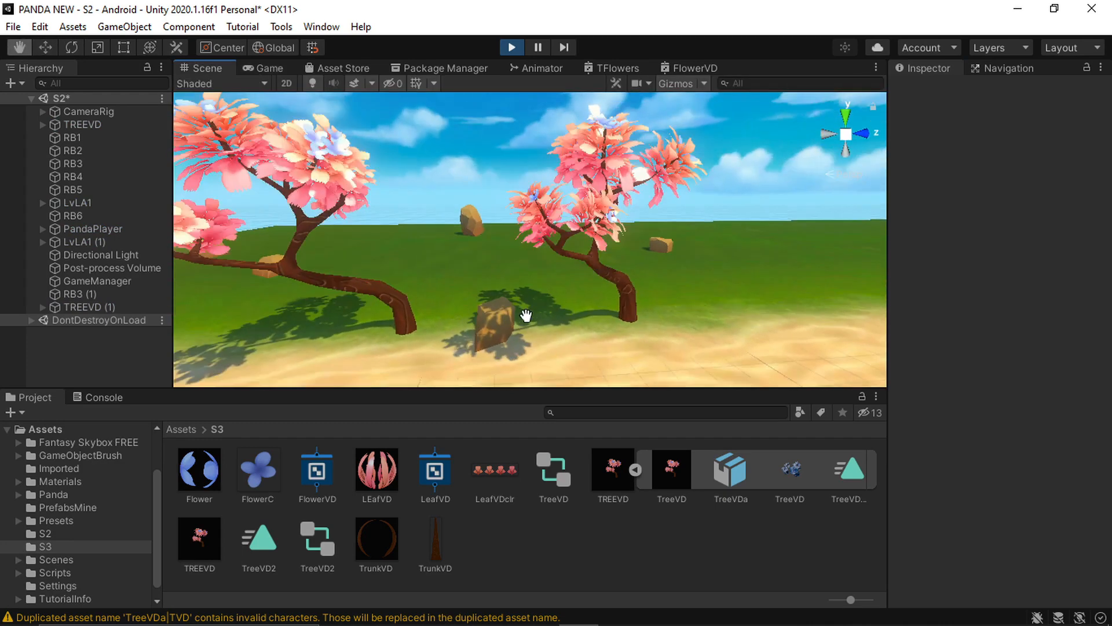
pyautogui.moveTo(524, 315); pyautogui.dragTo(554, 344, button='middle')
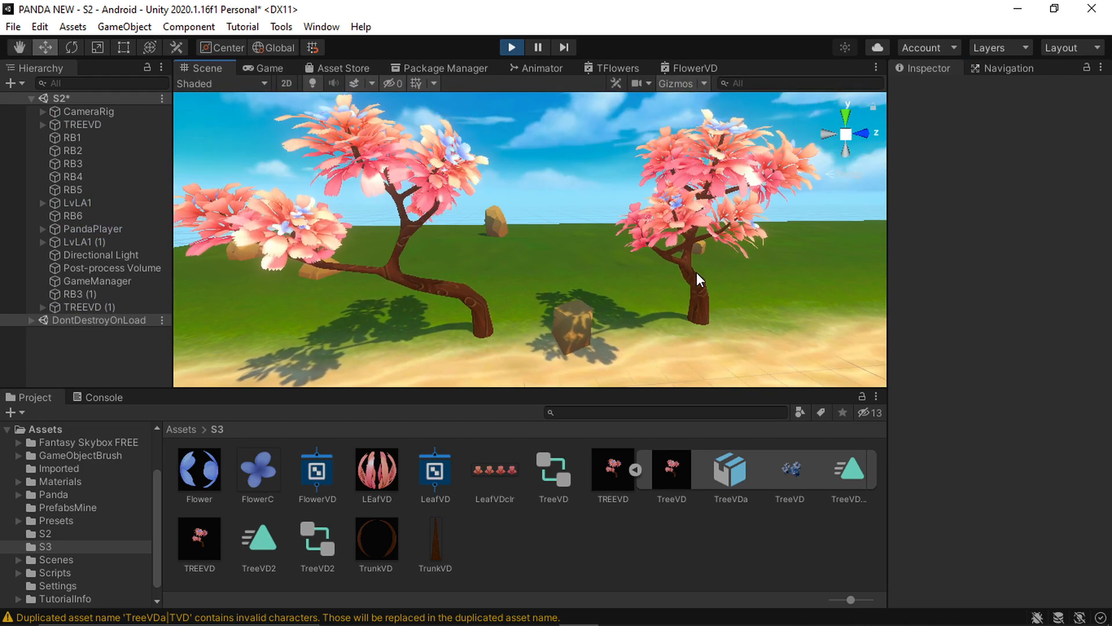
pyautogui.moveTo(606, 315); pyautogui.dragTo(655, 270, button='right')
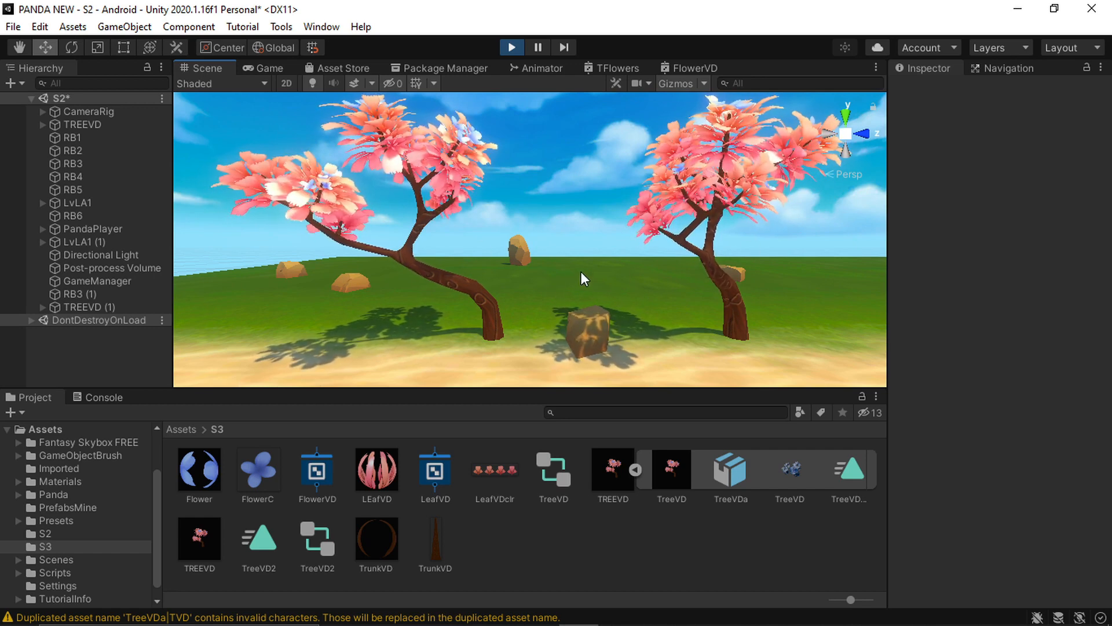
pyautogui.moveTo(581, 271); pyautogui.dragTo(631, 321, button='middle')
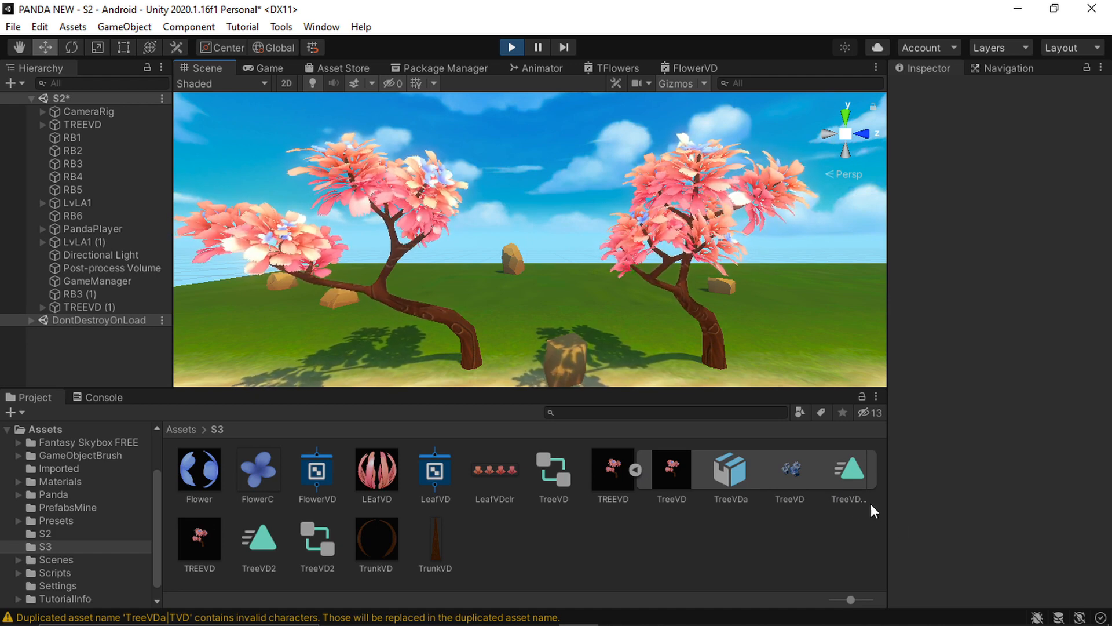
pyautogui.click(635, 469)
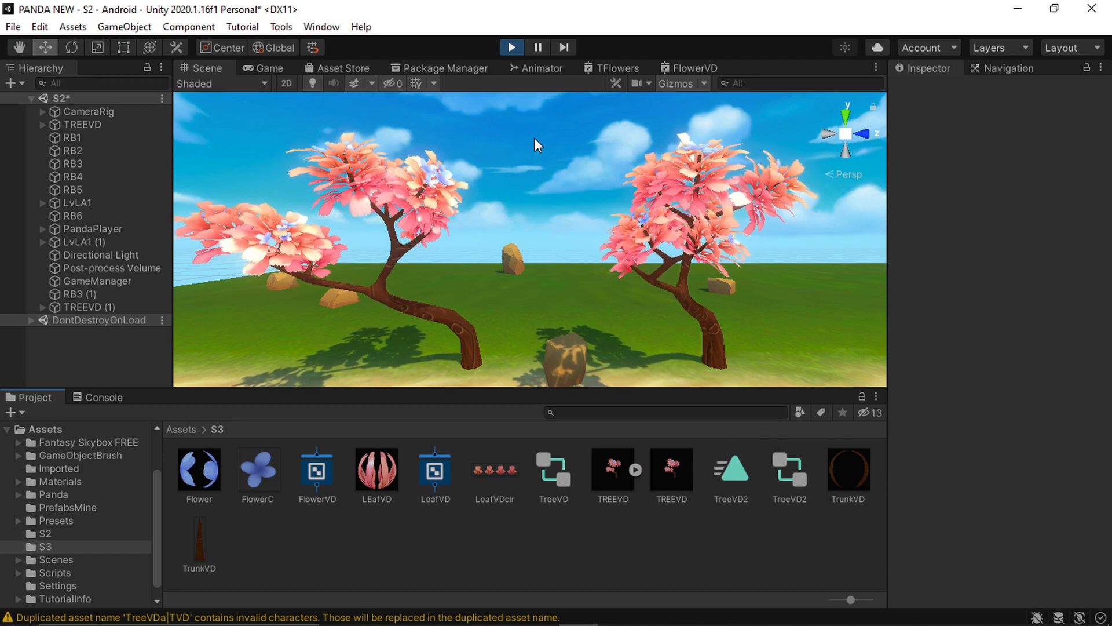
pyautogui.click(512, 47)
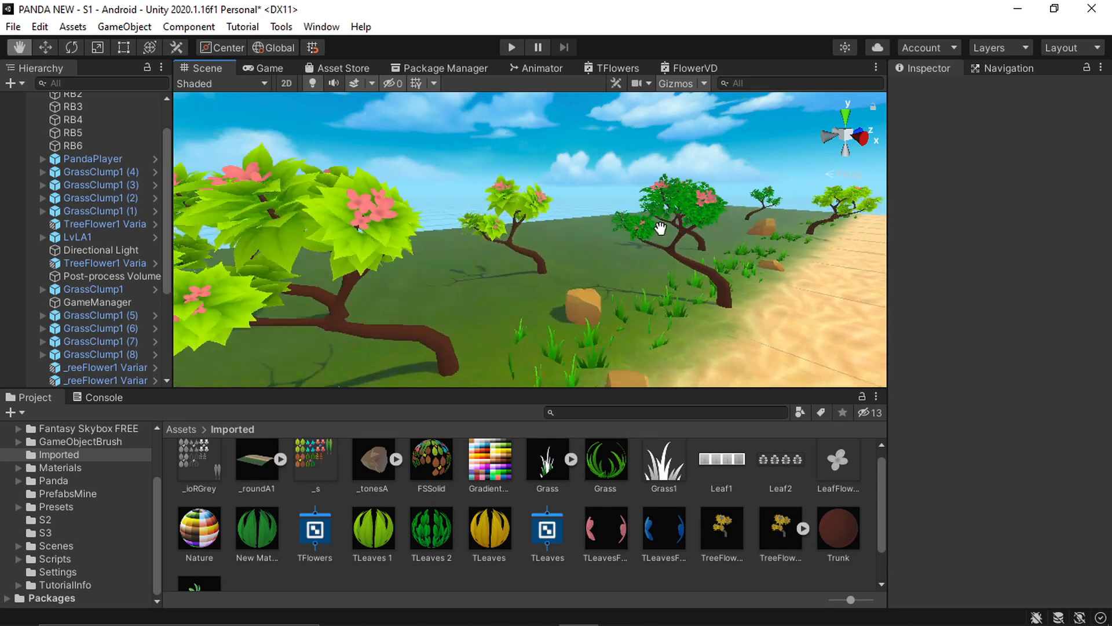
# Examine the green flowering trees in the S1 scene from the front, from above and up close
pyautogui.keyDown('alt'); pyautogui.moveTo(677, 230); pyautogui.dragTo(533, 232); pyautogui.keyUp('alt')
pyautogui.scroll(-6, 498, 230)
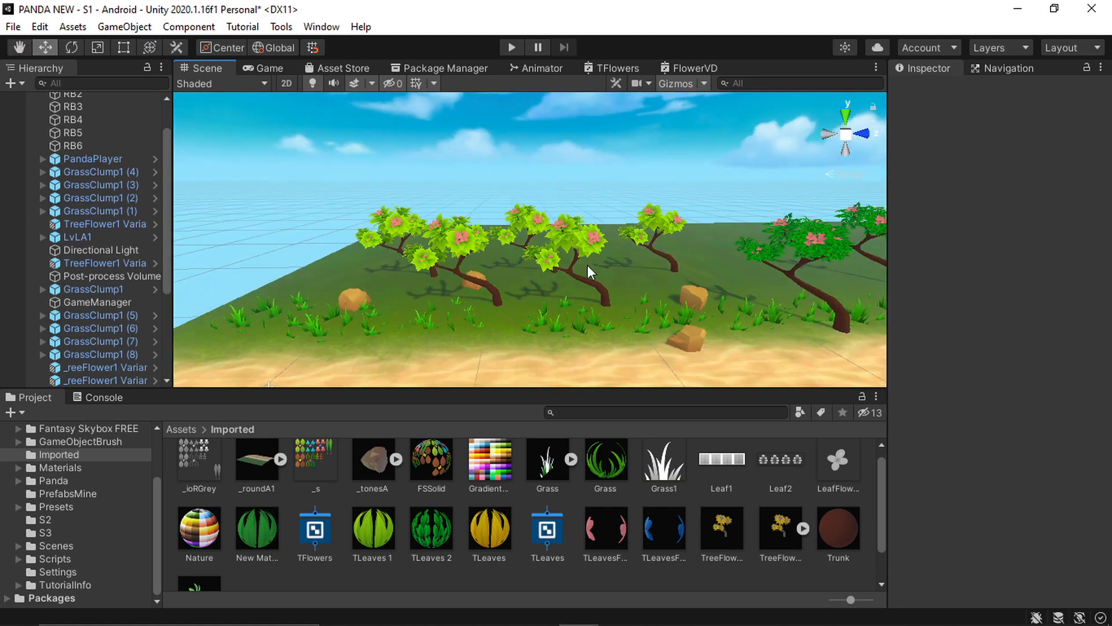
pyautogui.moveTo(623, 305); pyautogui.dragTo(629, 259, button='middle')
pyautogui.keyDown('alt'); pyautogui.moveTo(596, 260); pyautogui.dragTo(496, 284); pyautogui.keyUp('alt')
pyautogui.moveTo(655, 185); pyautogui.dragTo(444, 308, button='middle')
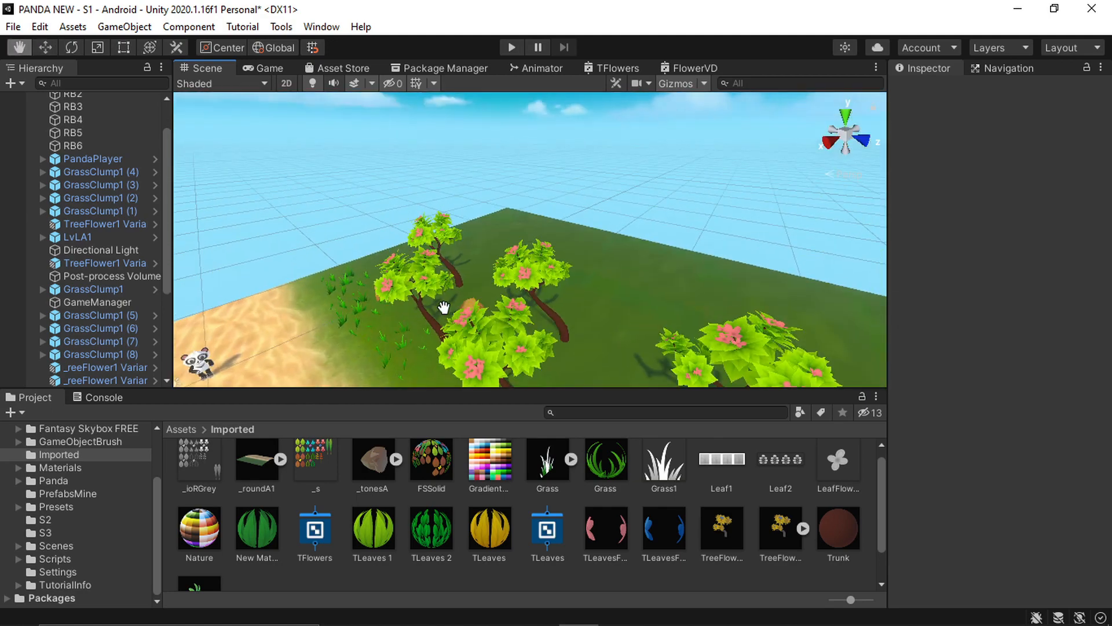
pyautogui.scroll(2, 471, 294)
pyautogui.scroll(3, 471, 292)
pyautogui.moveTo(493, 371); pyautogui.dragTo(479, 272, button='middle')
pyautogui.scroll(4, 558, 259)
pyautogui.keyDown('alt'); pyautogui.moveTo(371, 290); pyautogui.dragTo(459, 269); pyautogui.keyUp('alt')
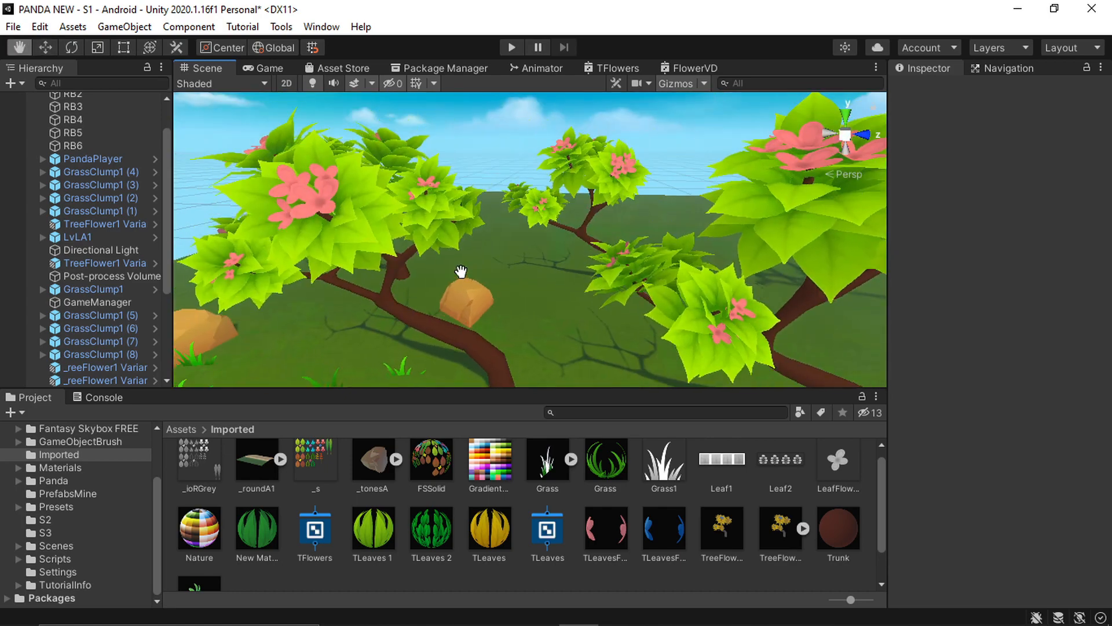
# Examine the green flowering trees in the scene from a wider view and different angles
pyautogui.scroll(-3, 459, 258)
pyautogui.moveTo(709, 277); pyautogui.dragTo(558, 287, button='middle')
pyautogui.keyDown('alt'); pyautogui.moveTo(521, 284); pyautogui.dragTo(574, 283); pyautogui.keyUp('alt')
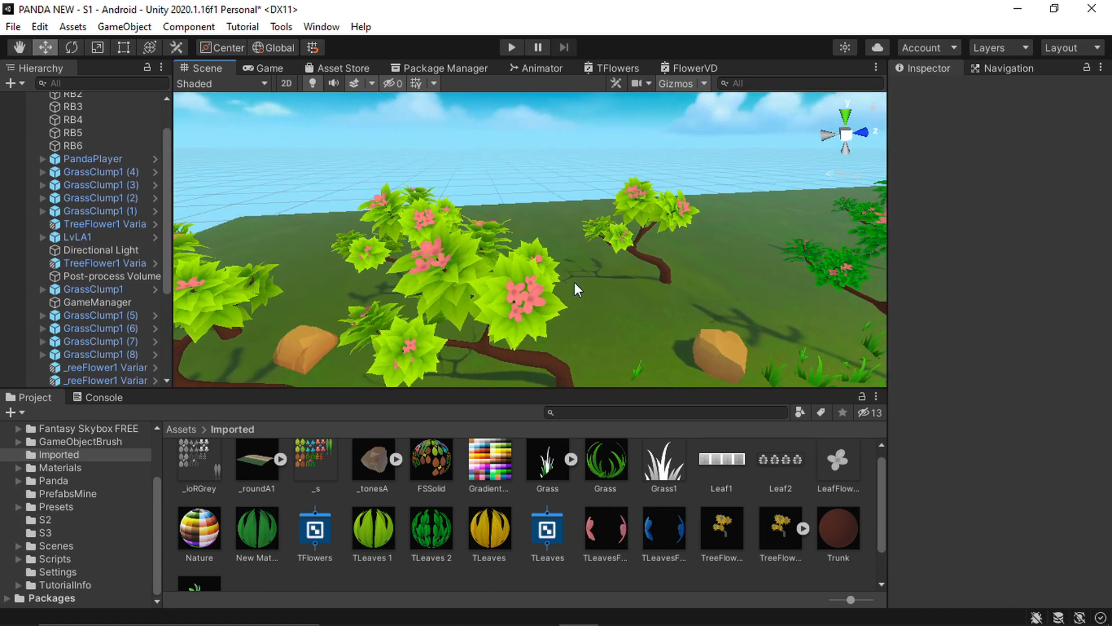
pyautogui.scroll(-2, 574, 283)
pyautogui.moveTo(533, 278); pyautogui.dragTo(568, 275, button='middle')
pyautogui.scroll(3, 569, 276)
pyautogui.scroll(-3, 579, 256)
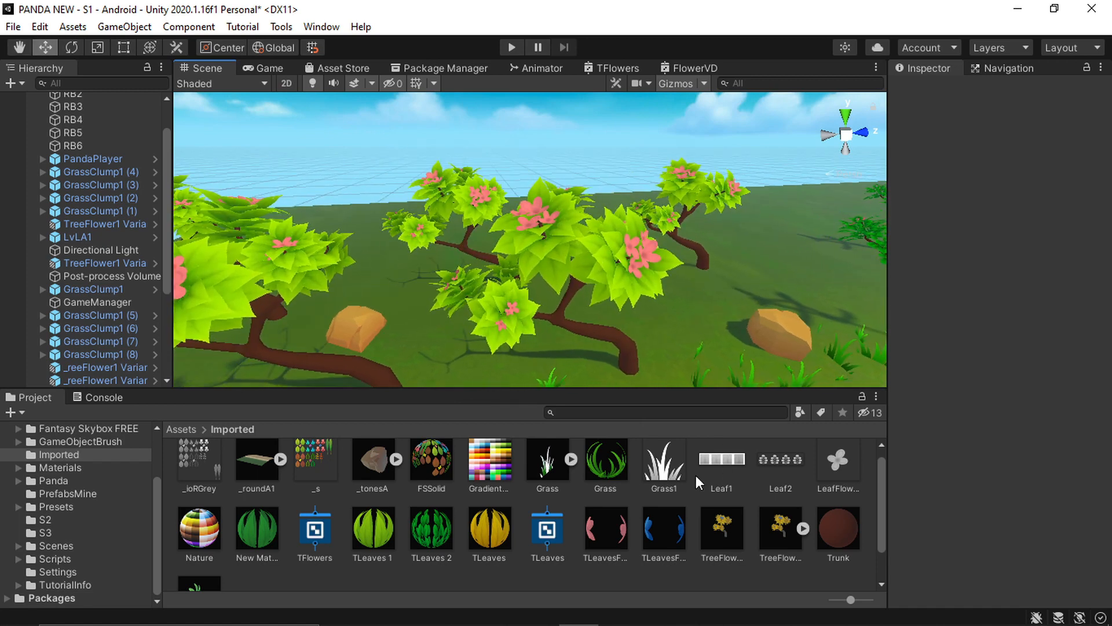
# Inspect the Leaf1 texture in the Imported assets and the materials of the middle flowering tree
pyautogui.scroll(1, 666, 486)
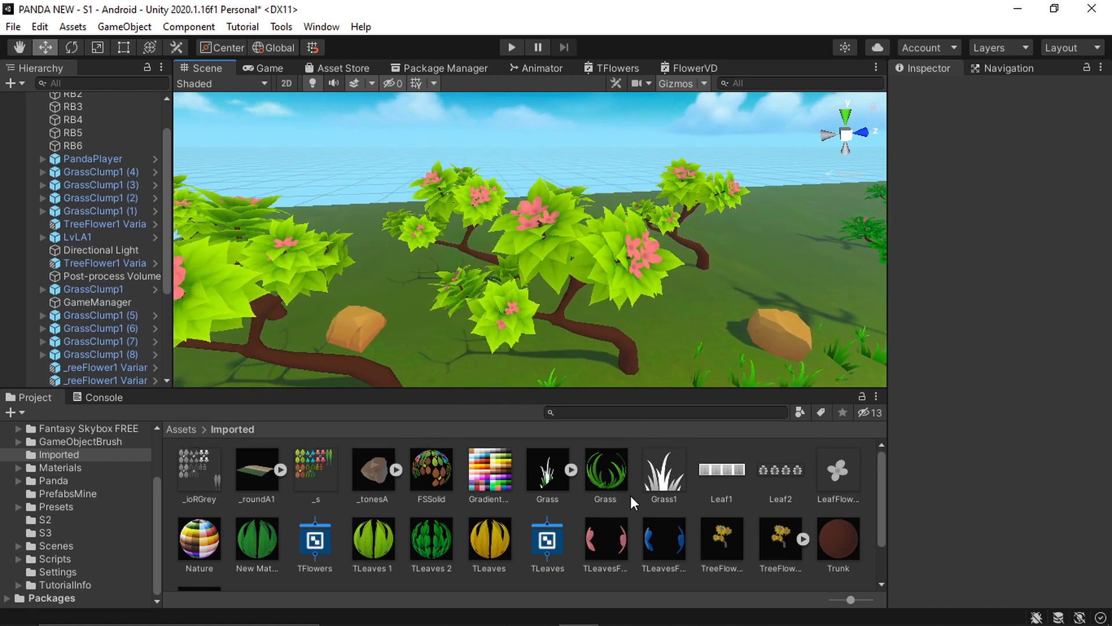
pyautogui.click(719, 471)
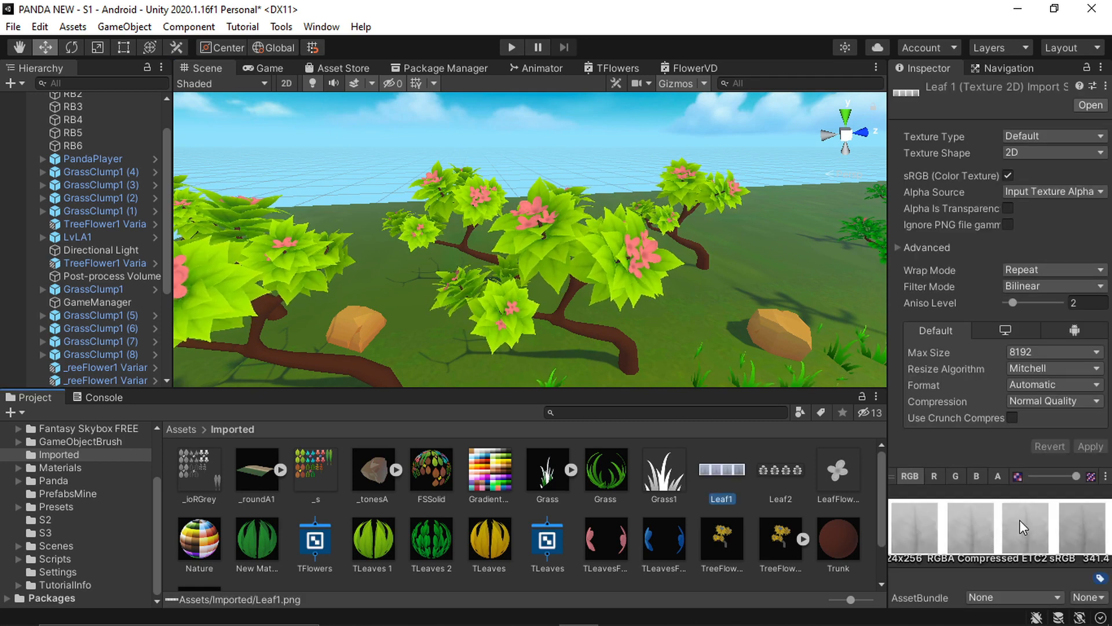
pyautogui.click(584, 251)
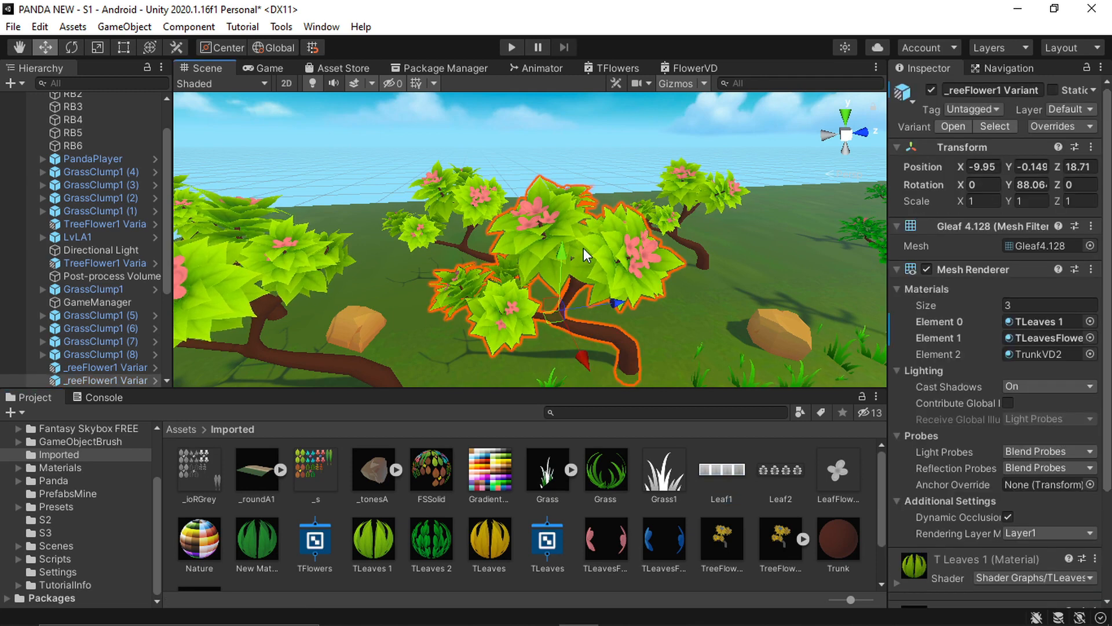
# Open the TLeaves shader graph and line up the ColorBottom and ColorTop nodes beside the Blend node
pyautogui.click(552, 542)
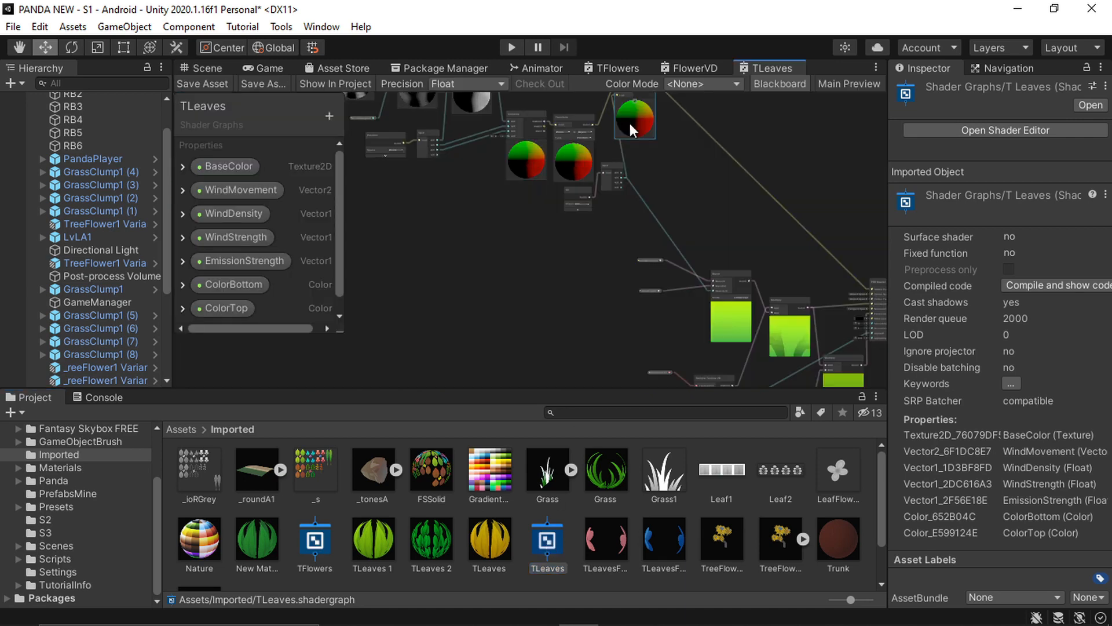
pyautogui.moveTo(732, 307); pyautogui.dragTo(604, 249, button='middle')
pyautogui.scroll(6, 602, 251)
pyautogui.scroll(1, 602, 252)
pyautogui.moveTo(524, 252); pyautogui.dragTo(581, 317, button='middle')
pyautogui.scroll(1, 581, 318)
pyautogui.moveTo(436, 170); pyautogui.dragTo(446, 220)
pyautogui.moveTo(417, 261); pyautogui.dragTo(433, 263)
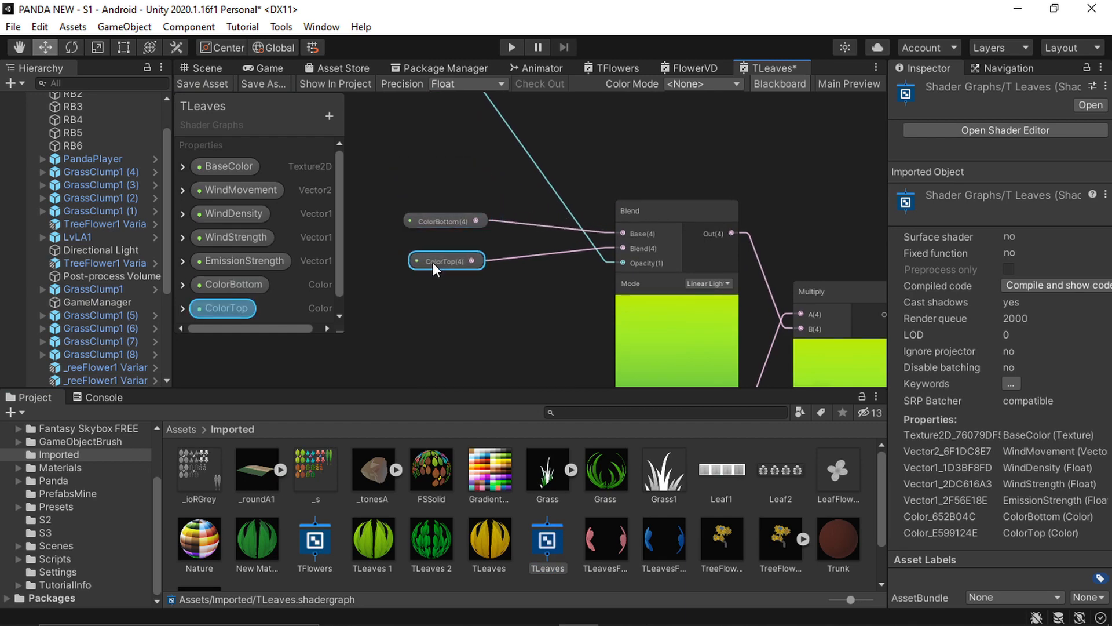
# Examine how the Blend, texture sample and Multiply nodes feed the PBR Master in the TLeaves graph
pyautogui.moveTo(519, 309); pyautogui.dragTo(499, 304, button='middle')
pyautogui.click(617, 208)
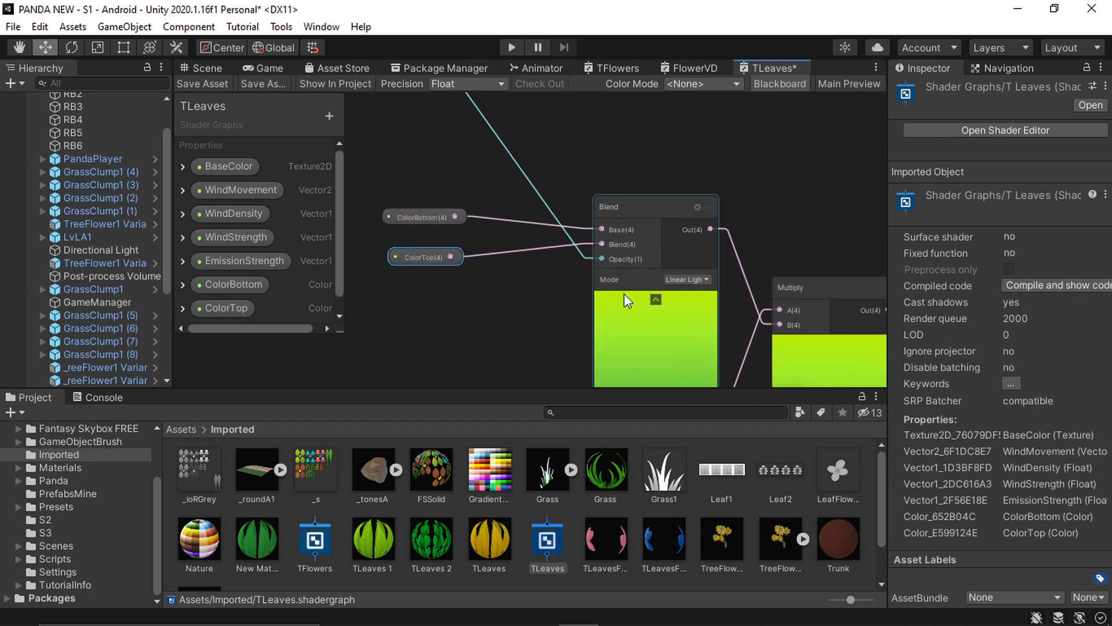
pyautogui.scroll(-3, 621, 279)
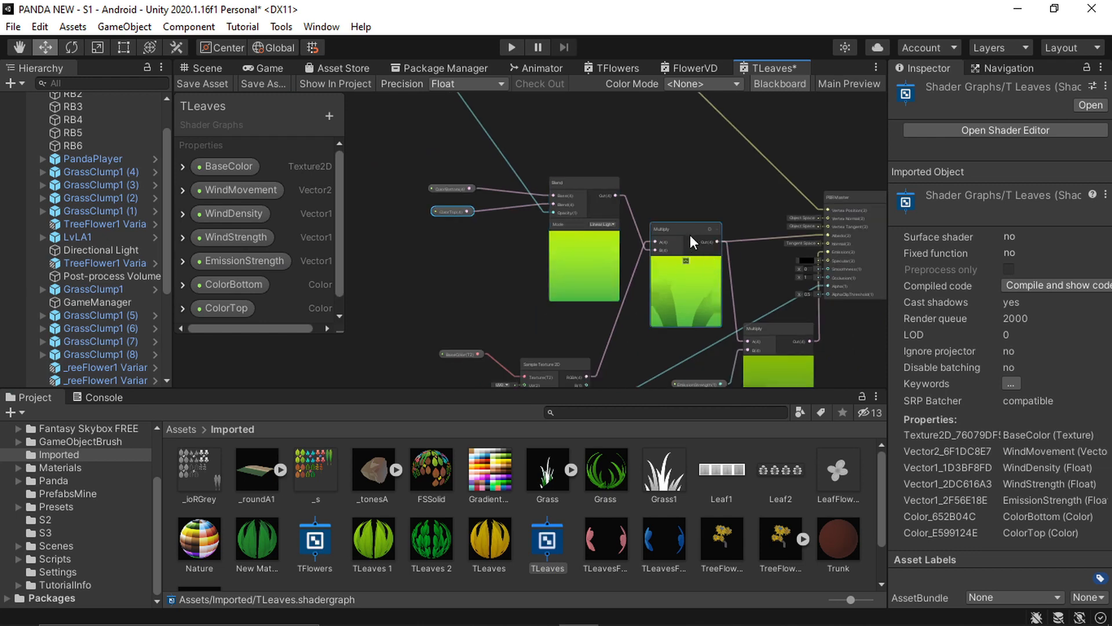
pyautogui.moveTo(607, 345); pyautogui.dragTo(611, 219, button='middle')
pyautogui.moveTo(677, 204); pyautogui.dragTo(586, 278, button='middle')
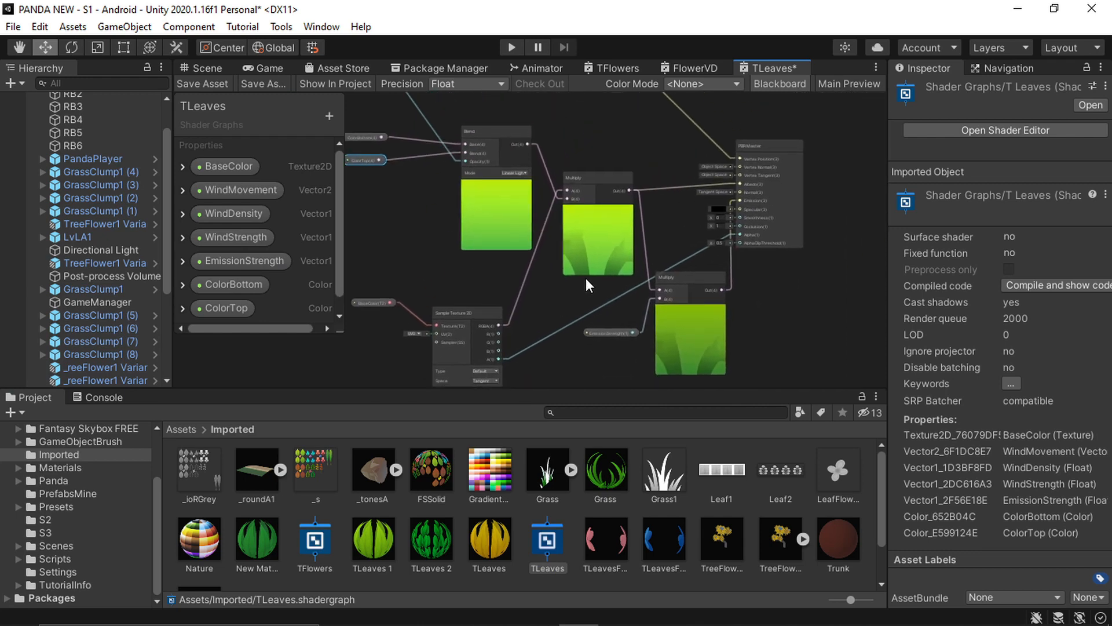
pyautogui.scroll(3, 621, 187)
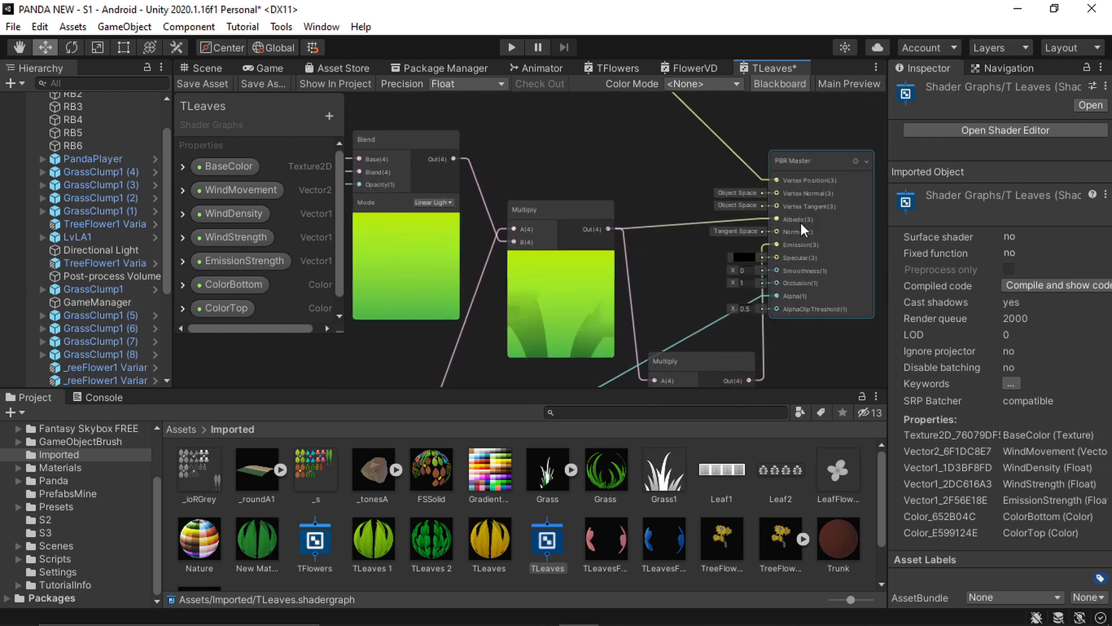
pyautogui.moveTo(600, 168); pyautogui.dragTo(641, 193, button='middle')
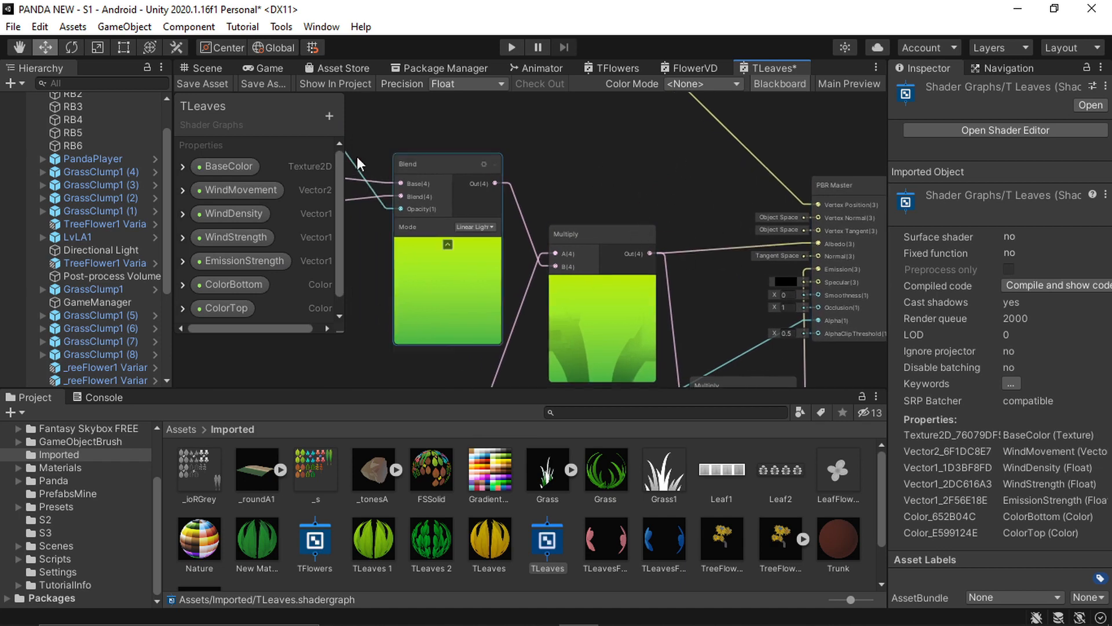
# Save the TLeaves shader graph and show the T Leaves 1 material settings of the middle tree in the scene
pyautogui.click(201, 82)
pyautogui.click(205, 68)
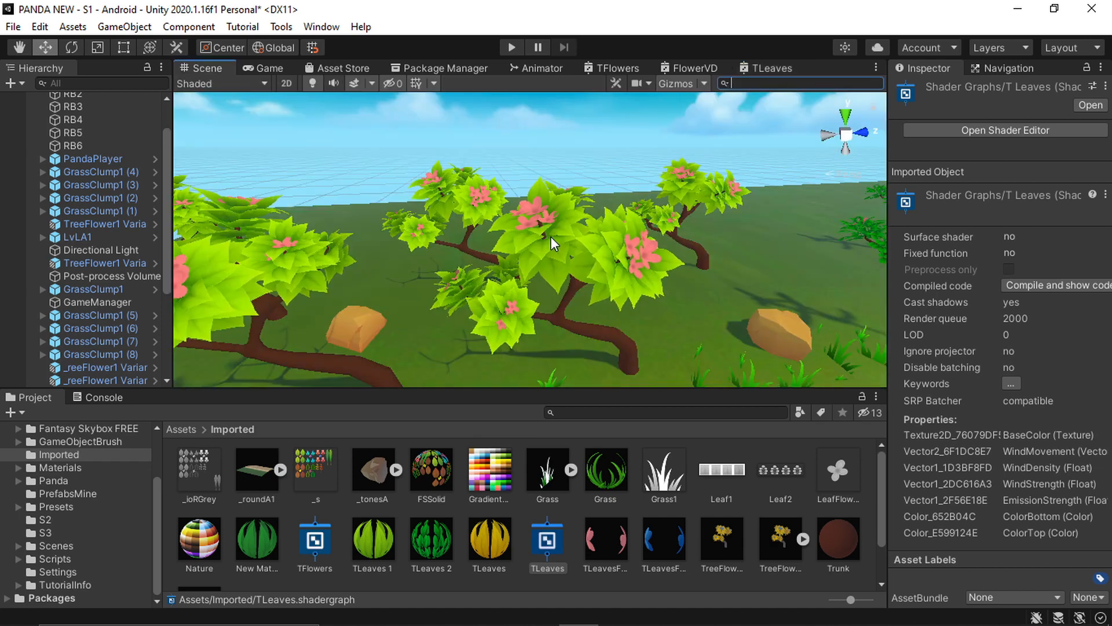
pyautogui.click(506, 266)
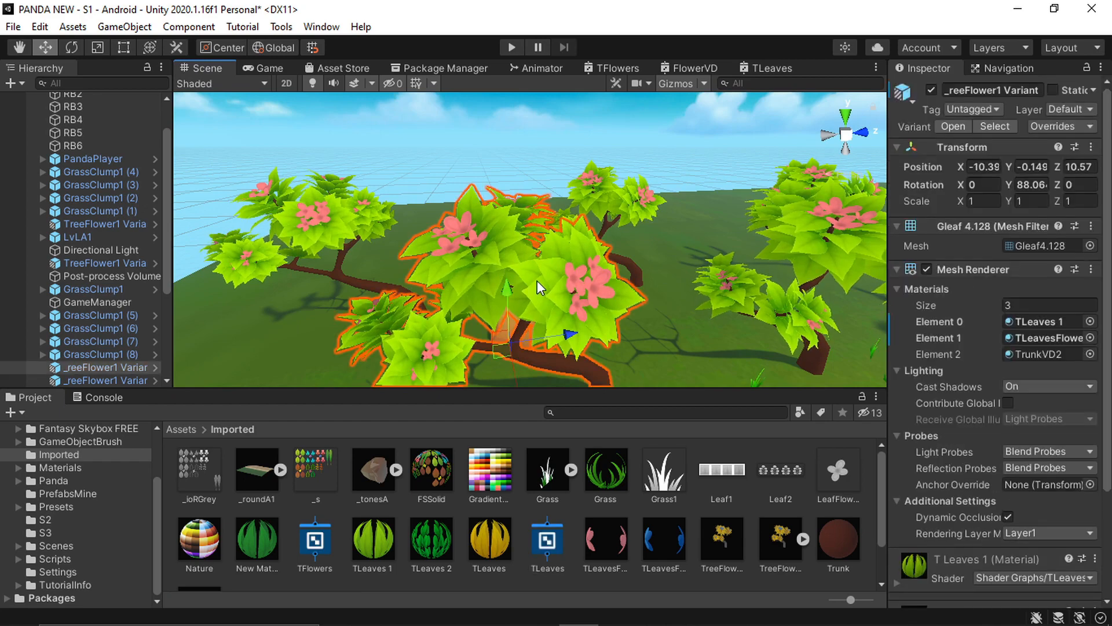
pyautogui.scroll(-4, 956, 331)
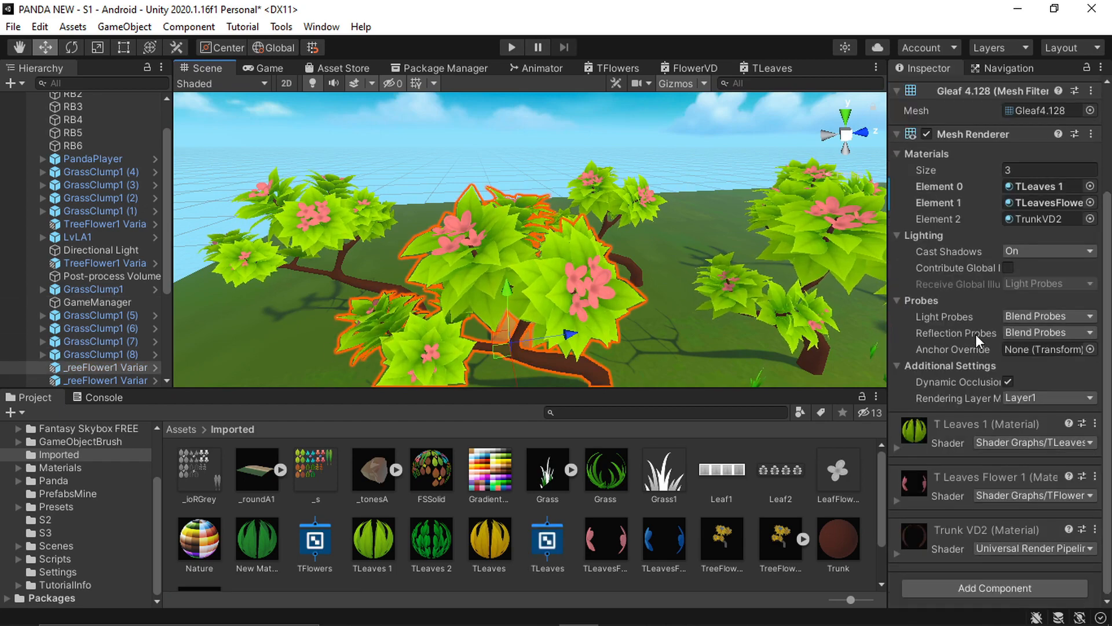
pyautogui.click(955, 418)
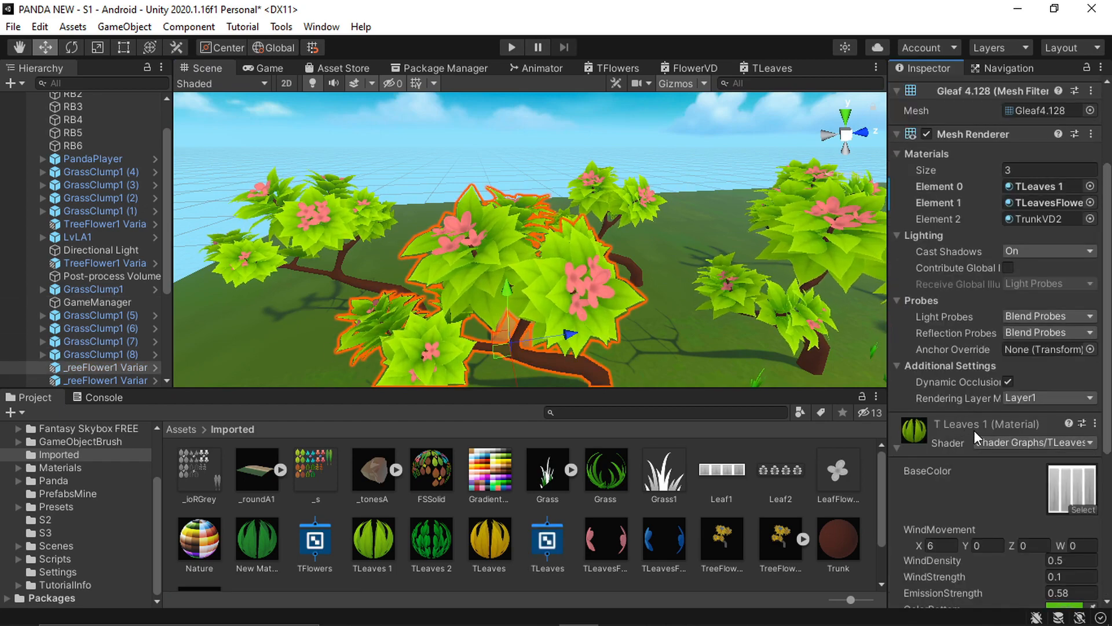
pyautogui.scroll(-7, 983, 348)
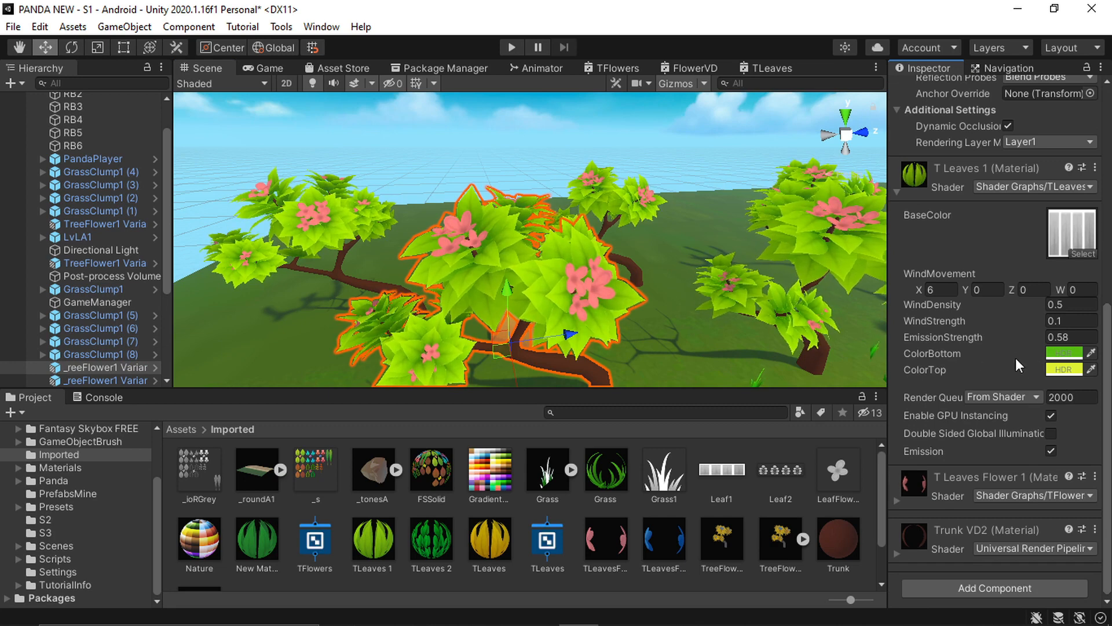
# Set the T Leaves 1 material's ColorBottom to dark red, RGB 91, 0, 1
pyautogui.click(1056, 356)
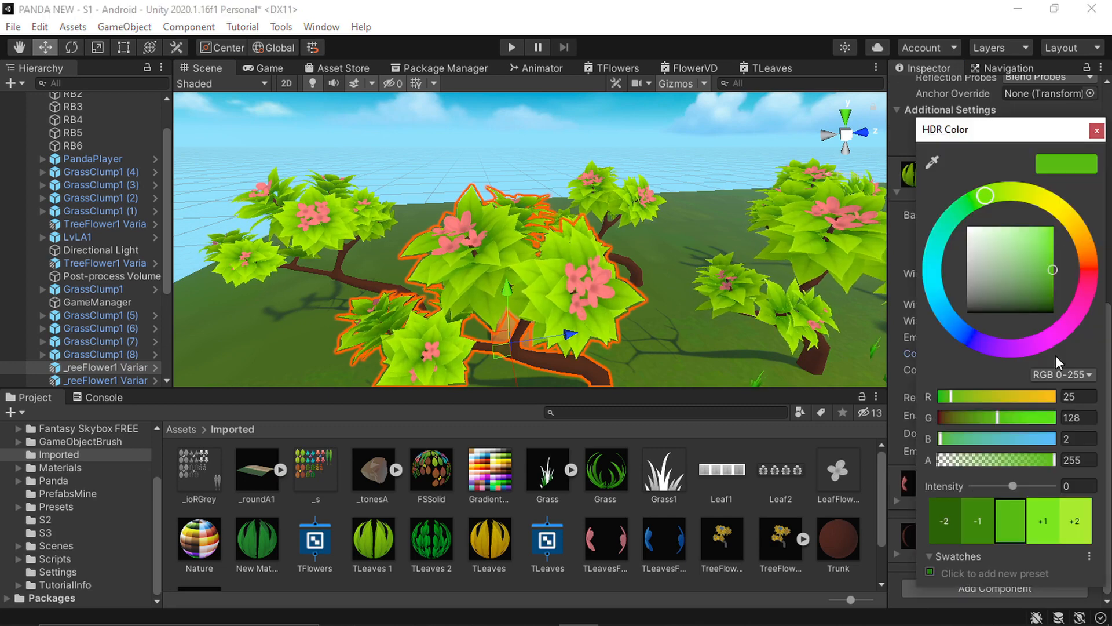
pyautogui.moveTo(996, 141); pyautogui.dragTo(844, 103)
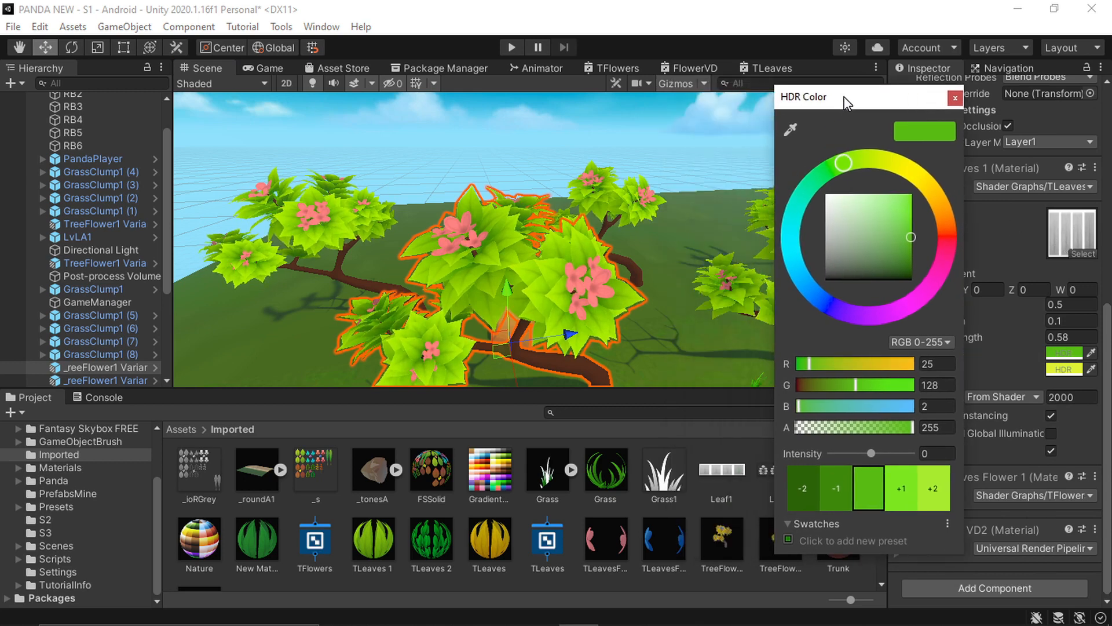
pyautogui.click(948, 234)
pyautogui.moveTo(945, 233)
pyautogui.mouseDown()
pyautogui.moveTo(917, 259)
pyautogui.moveTo(921, 221)
pyautogui.mouseUp()
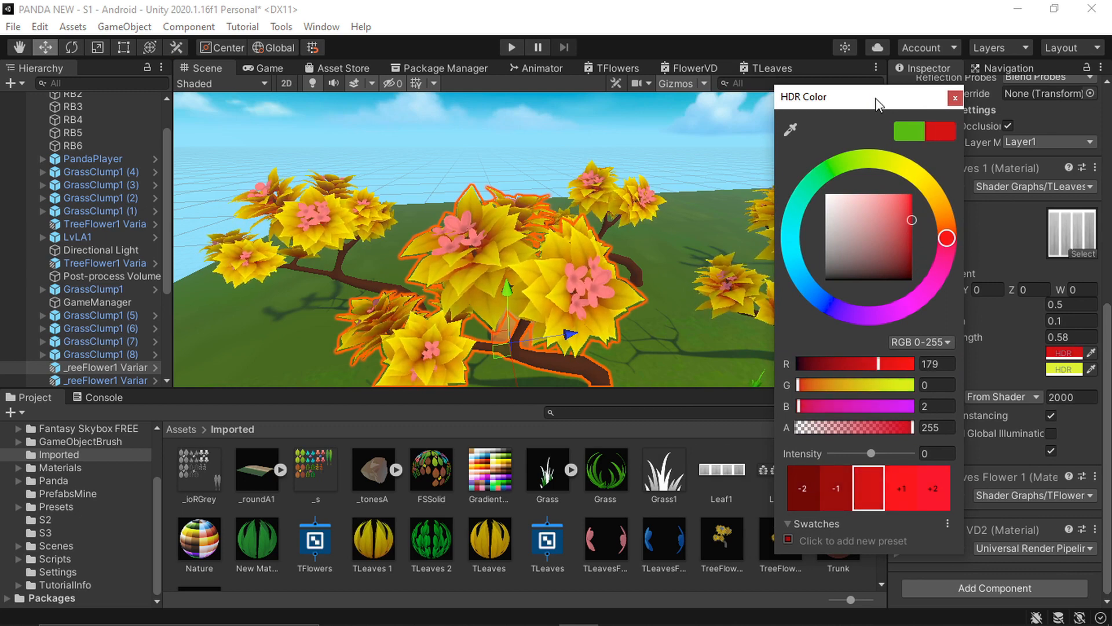
pyautogui.moveTo(875, 98); pyautogui.dragTo(807, 91)
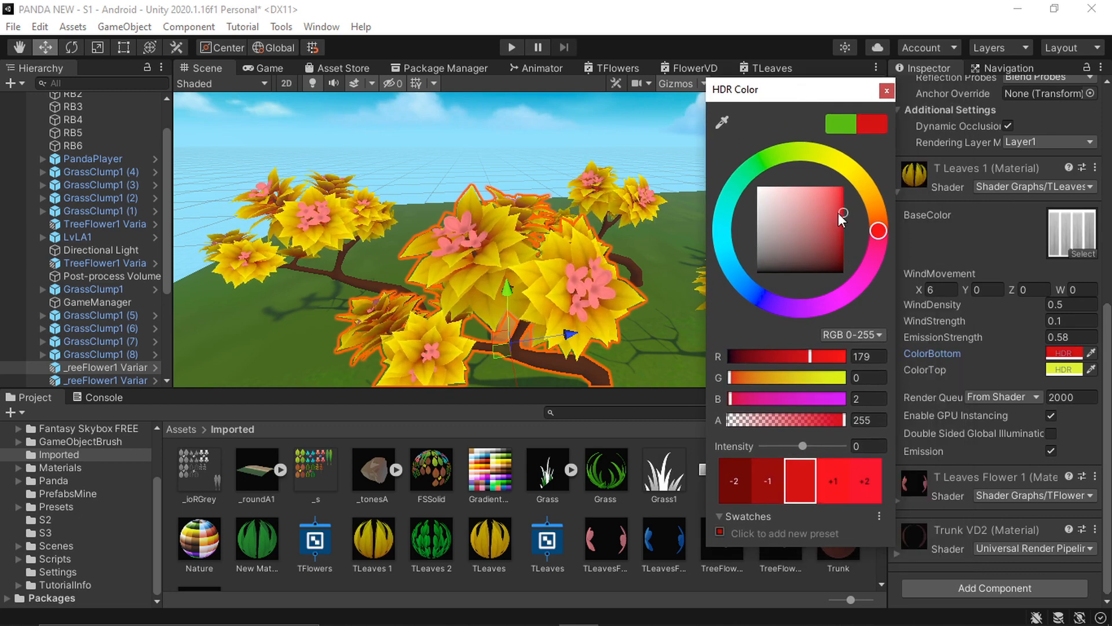
pyautogui.click(886, 91)
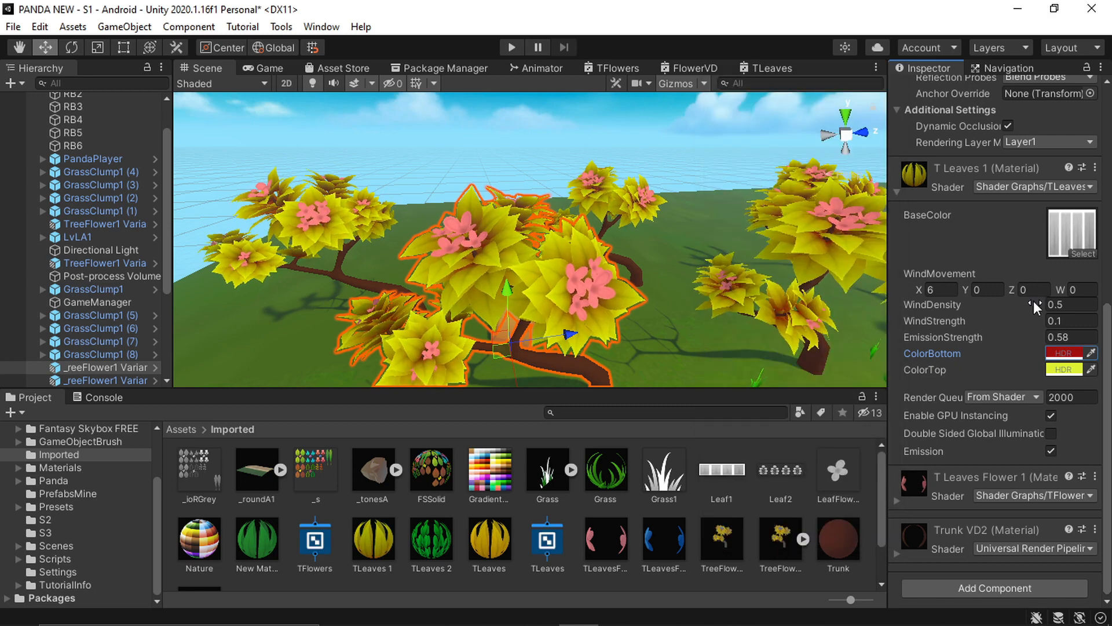
# Set the material's ColorTop to a pale pinkish grey, RGB 166, 143, 142, and review the recoloured trees
pyautogui.click(1064, 369)
pyautogui.moveTo(1079, 238)
pyautogui.mouseDown()
pyautogui.moveTo(1070, 268)
pyautogui.moveTo(1020, 241)
pyautogui.moveTo(981, 258)
pyautogui.mouseUp()
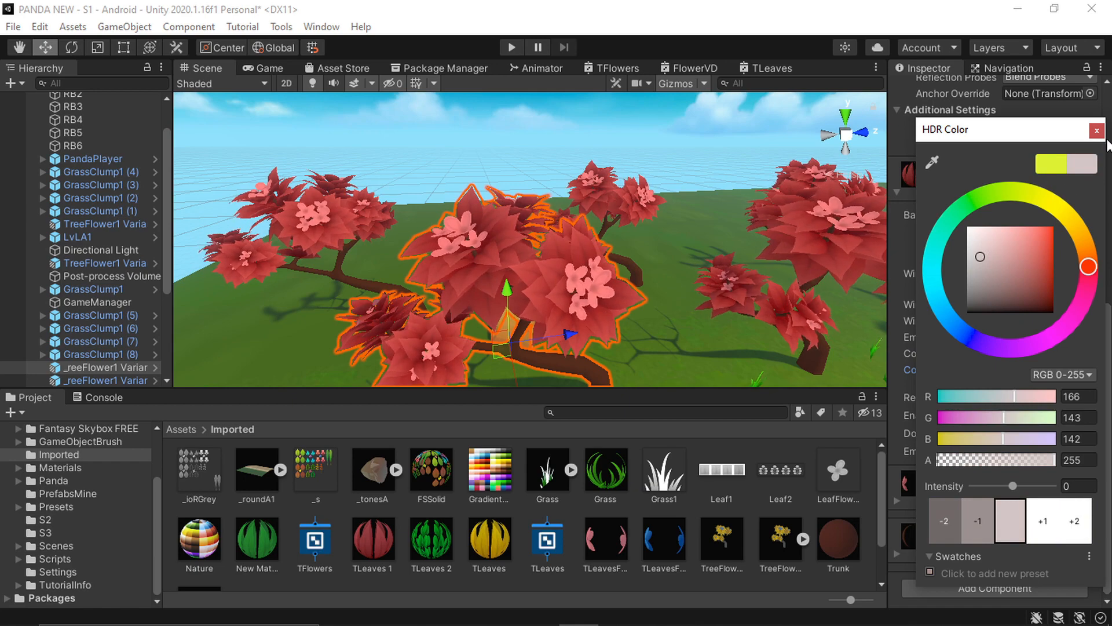
pyautogui.click(1096, 130)
pyautogui.click(670, 148)
pyautogui.scroll(-5, 607, 240)
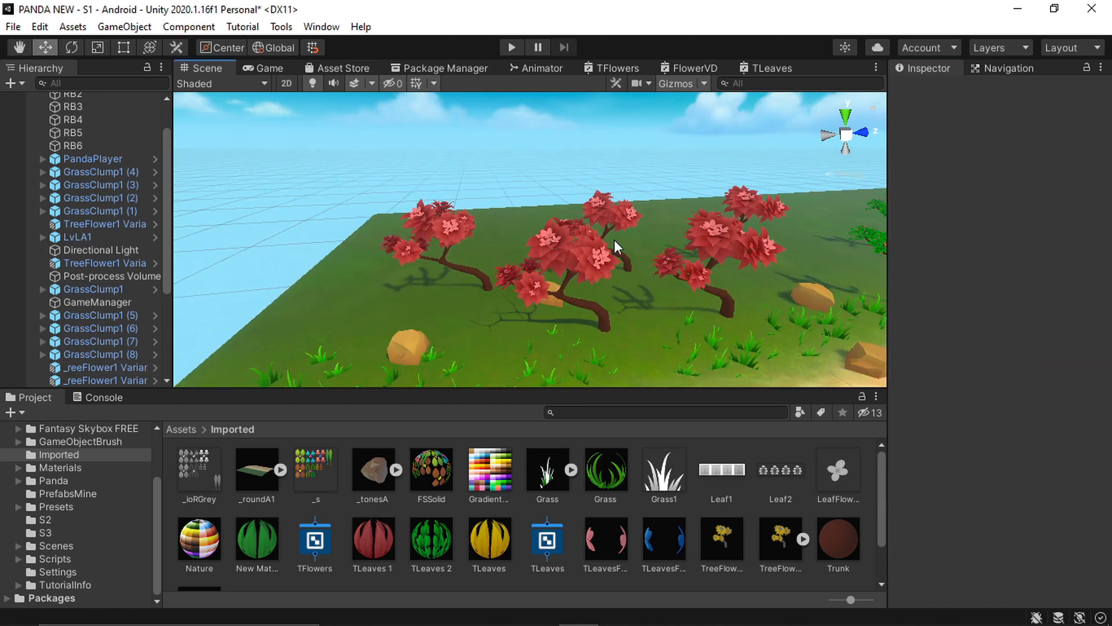
pyautogui.scroll(5, 614, 240)
pyautogui.scroll(-3, 616, 242)
pyautogui.moveTo(632, 242)
pyautogui.mouseDown(button='middle')
pyautogui.moveTo(611, 240)
pyautogui.moveTo(621, 243)
pyautogui.mouseUp(button='middle')
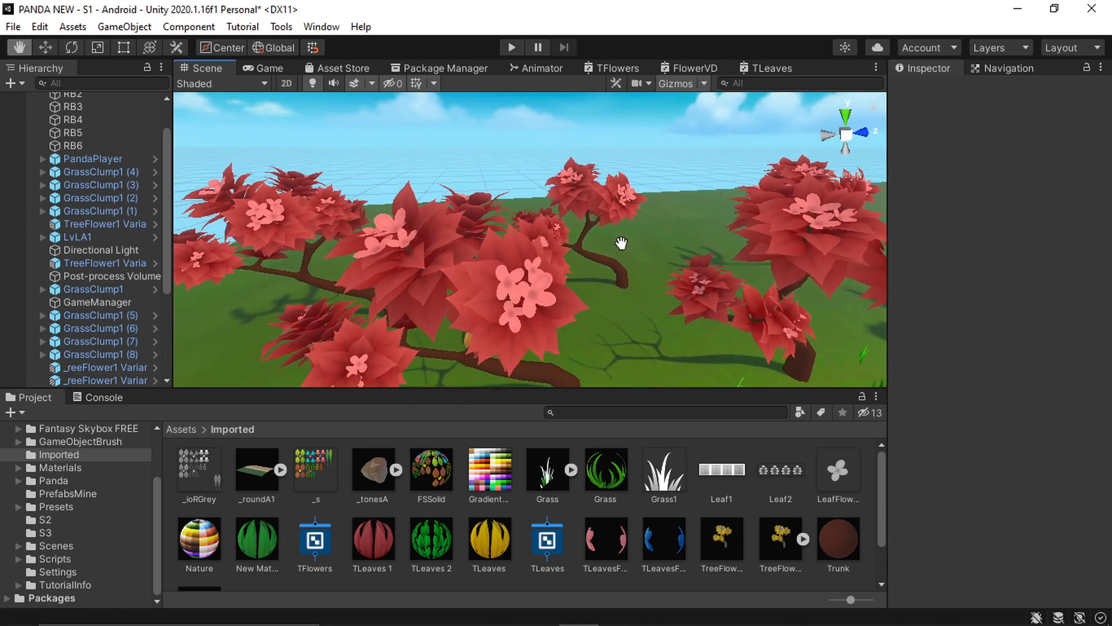
# Set the T Leaves 1 material's ColorBottom to yellow, RGB 193, 172, 18
pyautogui.click(500, 258)
pyautogui.scroll(-10, 1036, 362)
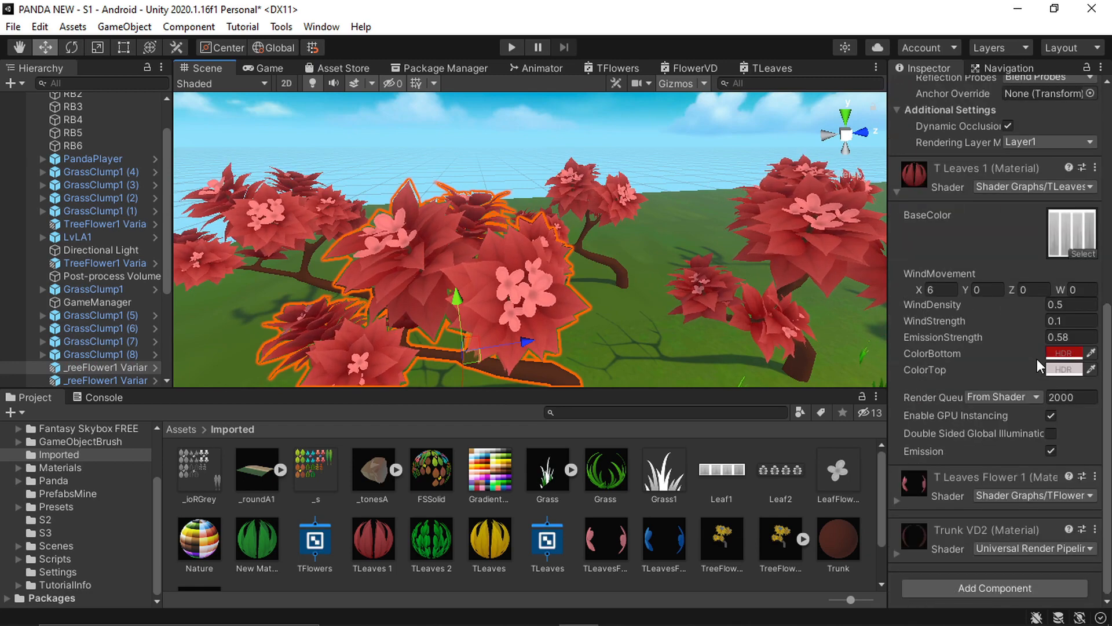
pyautogui.click(1053, 354)
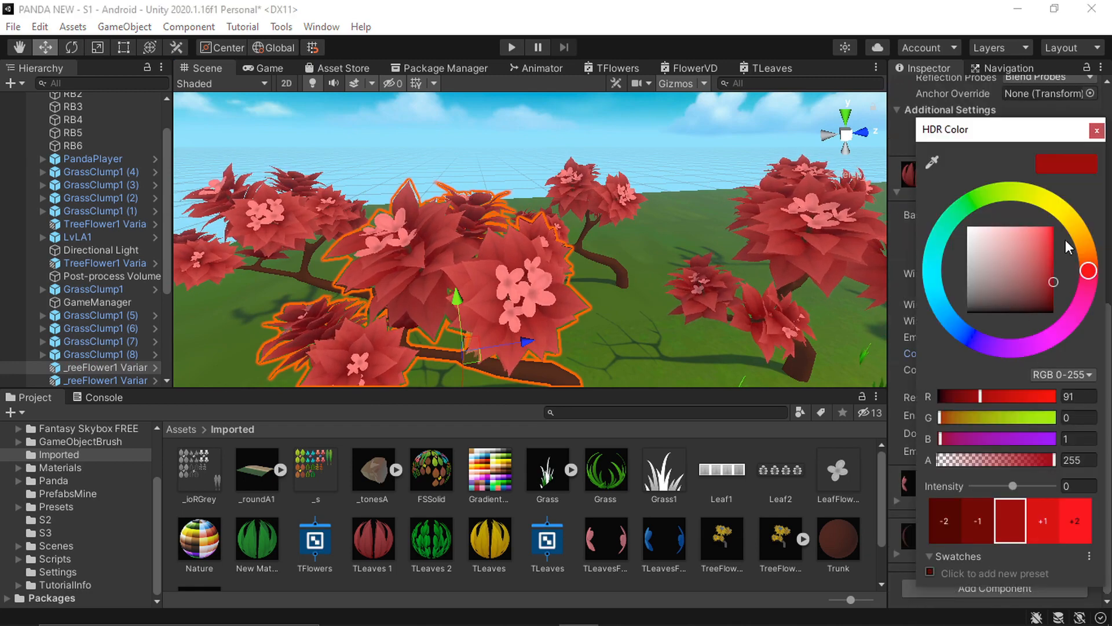
pyautogui.click(1059, 215)
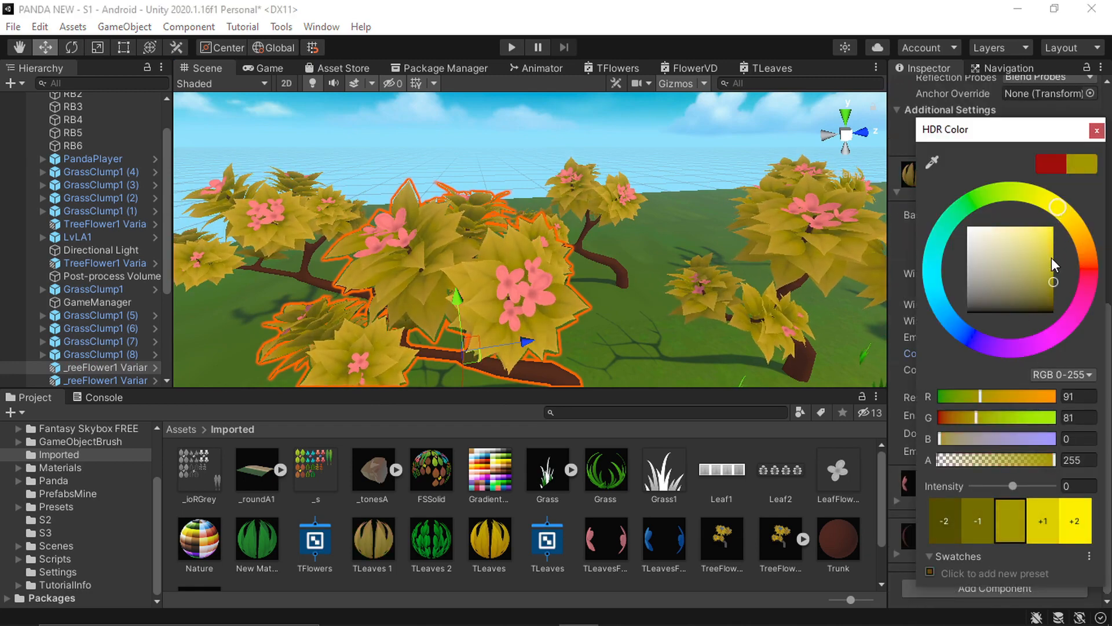
pyautogui.moveTo(1052, 255); pyautogui.dragTo(1050, 248)
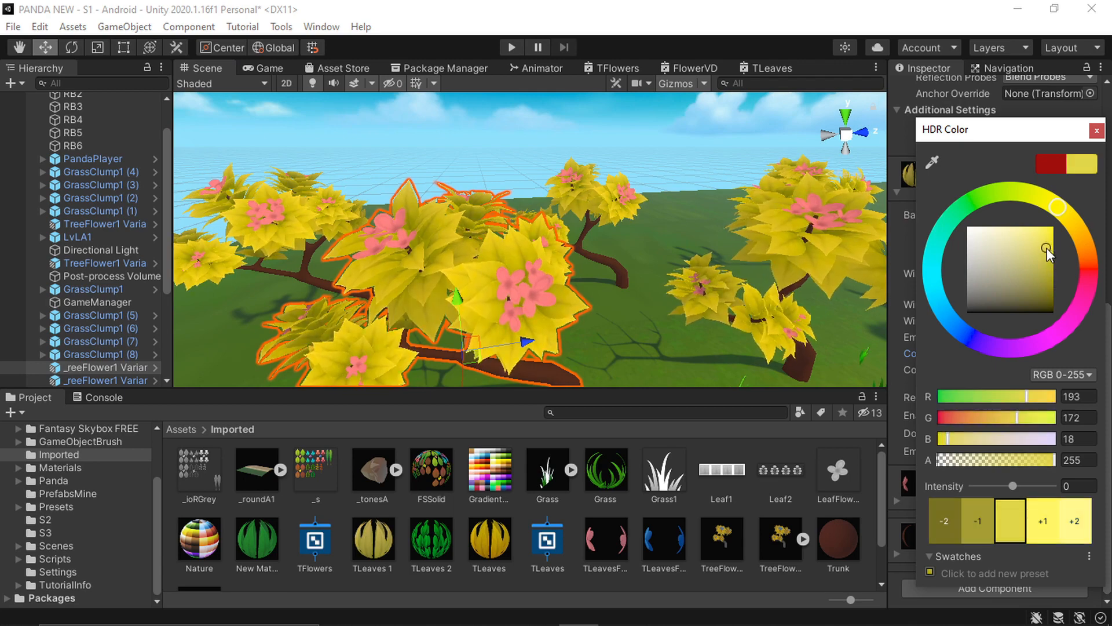
pyautogui.click(1096, 130)
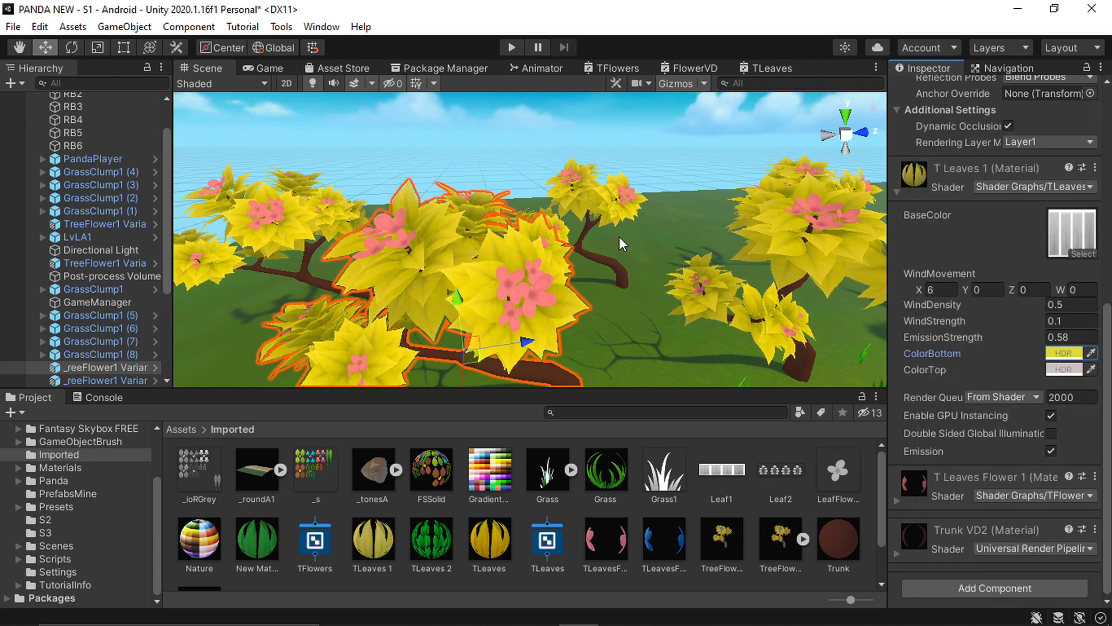
# Set the T Leaves 1 material's ColorTop to light pink, RGB 222, 159, 156
pyautogui.click(1058, 371)
pyautogui.click(1045, 251)
pyautogui.moveTo(1045, 252); pyautogui.dragTo(993, 237)
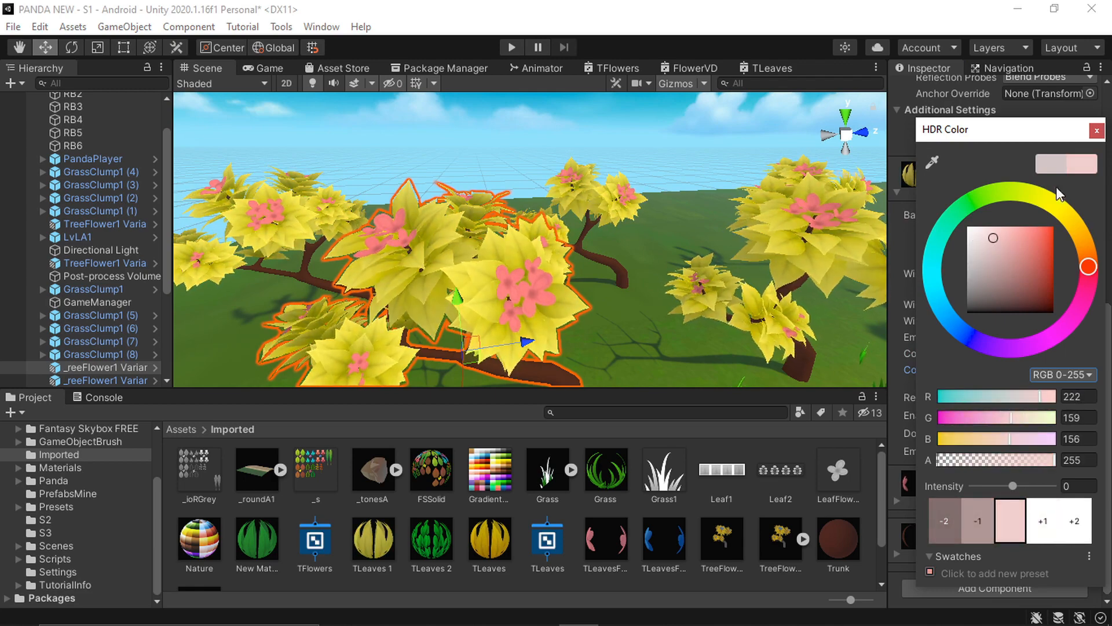
pyautogui.click(1096, 131)
# Examine the yellow-leaved trees from a distance, from a lower angle and up close, with the middle tree selected
pyautogui.scroll(-5, 628, 211)
pyautogui.moveTo(581, 228); pyautogui.dragTo(625, 241, button='middle')
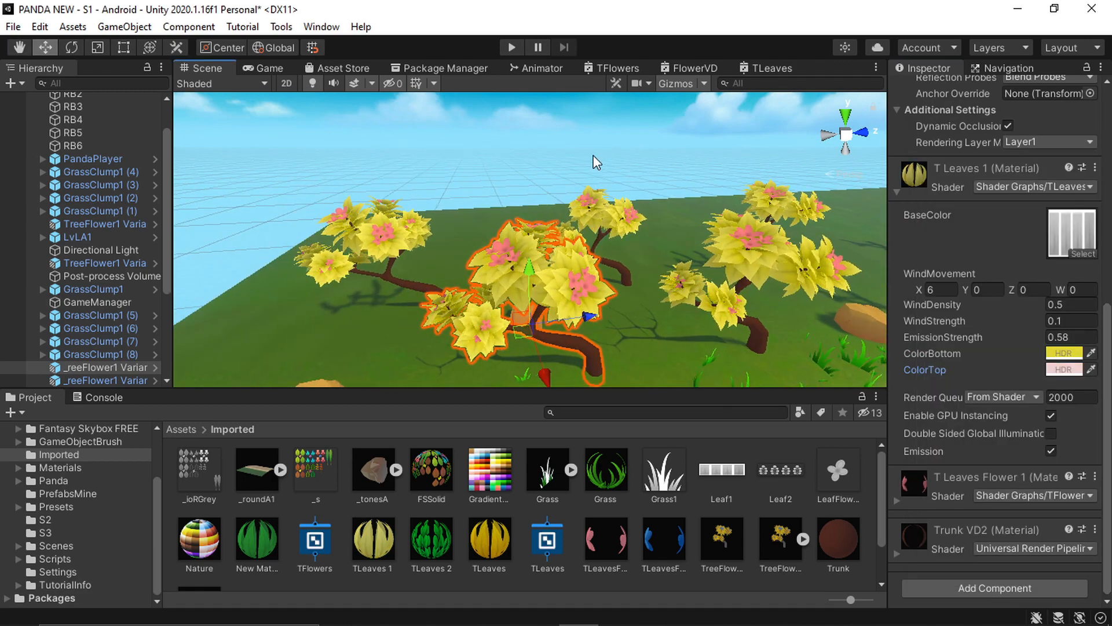
pyautogui.click(593, 156)
pyautogui.keyDown('alt'); pyautogui.moveTo(655, 309); pyautogui.dragTo(620, 299); pyautogui.keyUp('alt')
pyautogui.moveTo(621, 300); pyautogui.dragTo(628, 301, button='middle')
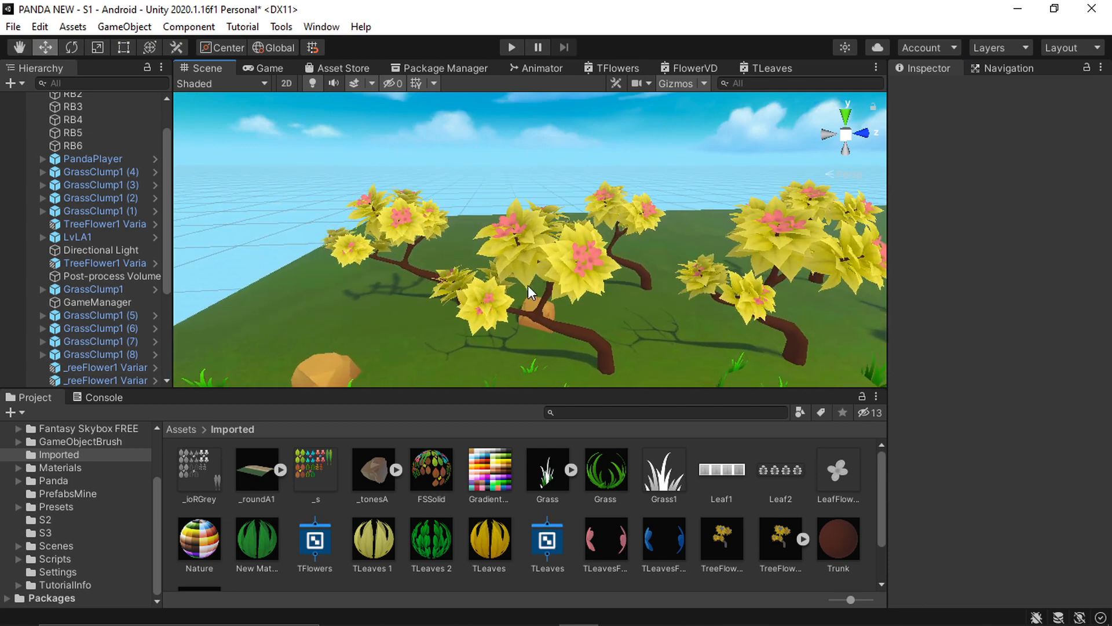
pyautogui.moveTo(553, 289)
pyautogui.mouseDown(button='middle')
pyautogui.moveTo(570, 271)
pyautogui.moveTo(566, 285)
pyautogui.mouseUp(button='middle')
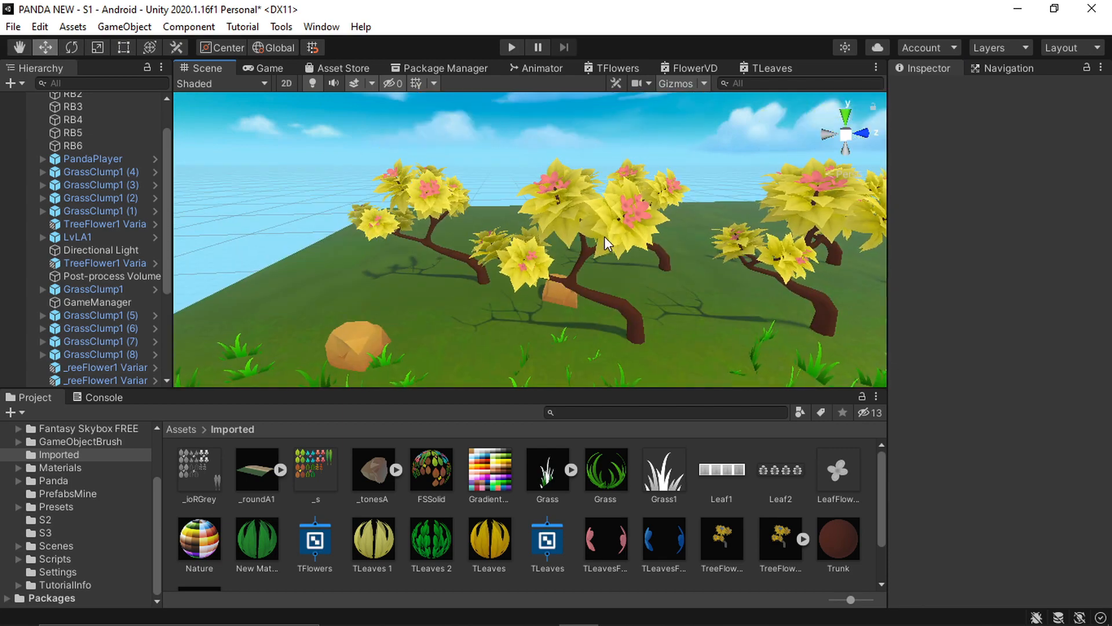
pyautogui.moveTo(568, 262); pyautogui.dragTo(570, 269, button='middle')
pyautogui.scroll(4, 600, 281)
pyautogui.click(600, 301)
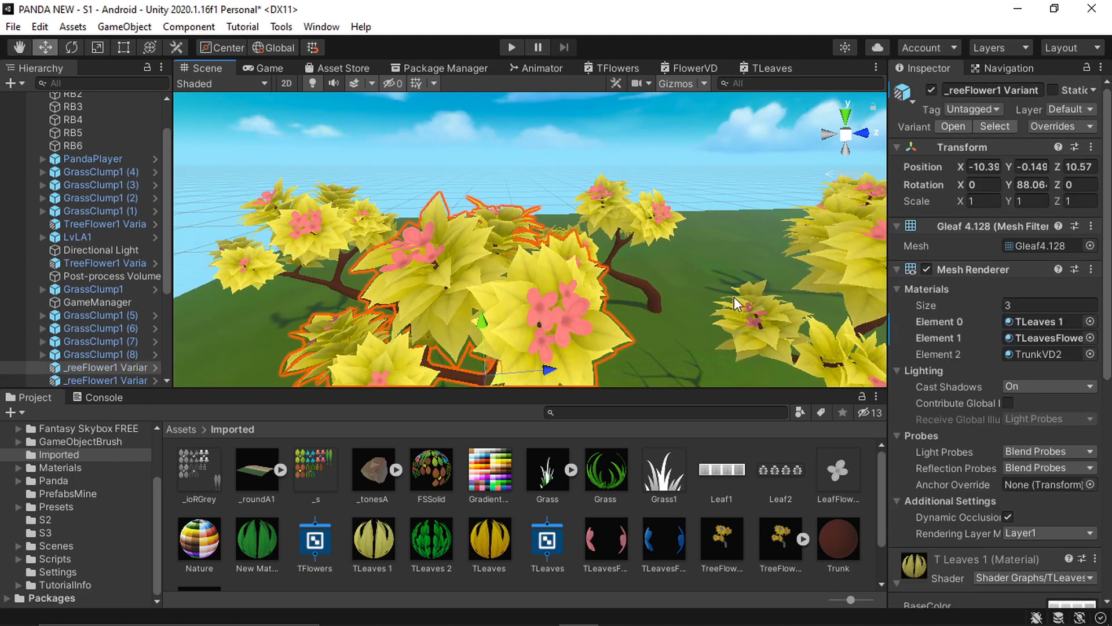
# While the S2 scene is playing, examine its two pink blossom trees in the Scene view from several angles and distances
pyautogui.scroll(-5, 988, 365)
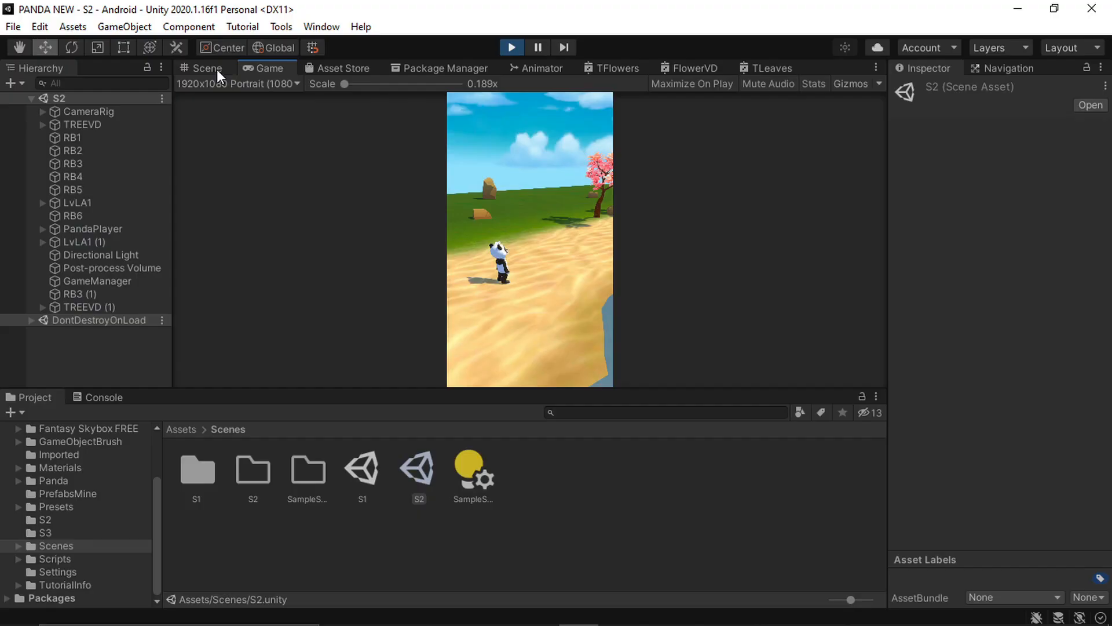
pyautogui.click(209, 68)
pyautogui.moveTo(590, 271); pyautogui.dragTo(578, 266, button='middle')
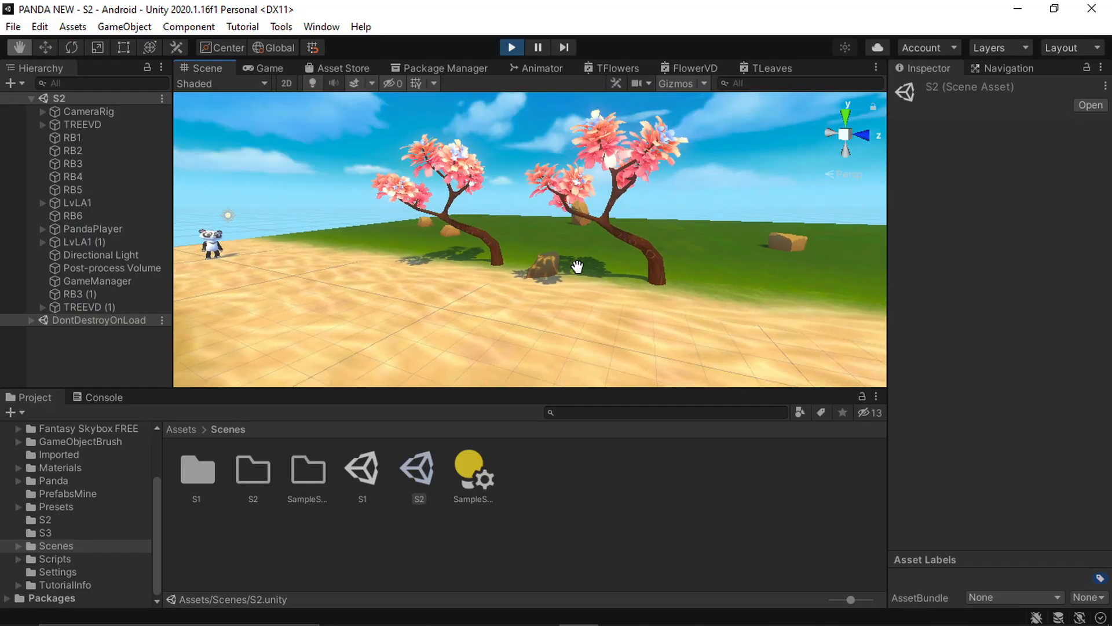
pyautogui.moveTo(513, 281); pyautogui.dragTo(533, 280, button='middle')
pyautogui.moveTo(479, 228); pyautogui.dragTo(513, 243, button='right')
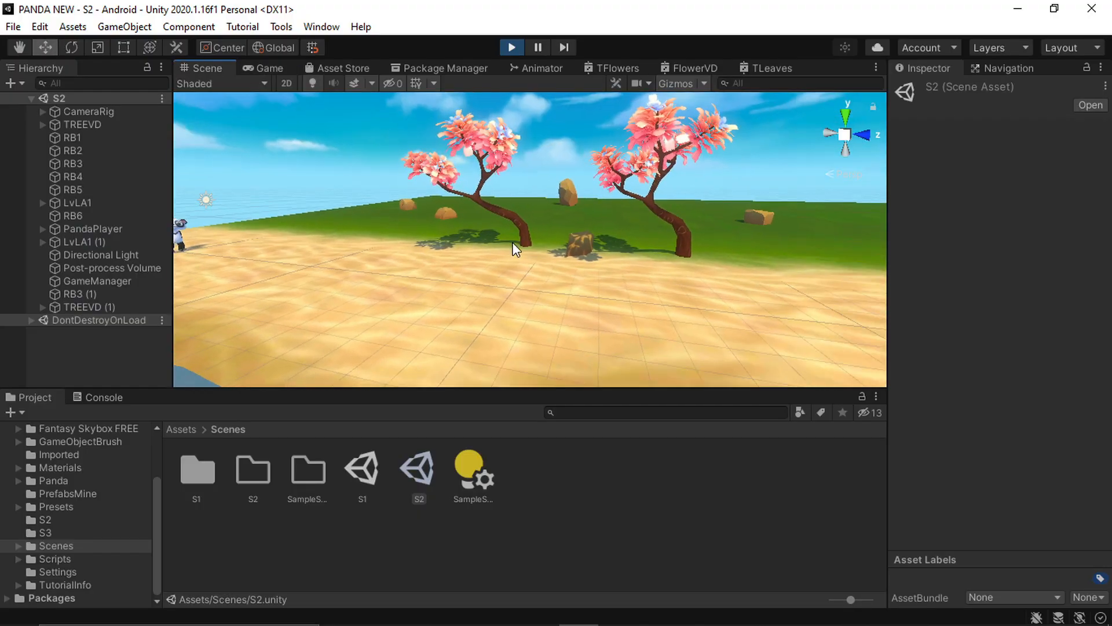
pyautogui.moveTo(515, 245); pyautogui.dragTo(578, 317, button='middle')
pyautogui.moveTo(707, 329); pyautogui.dragTo(697, 270, button='middle')
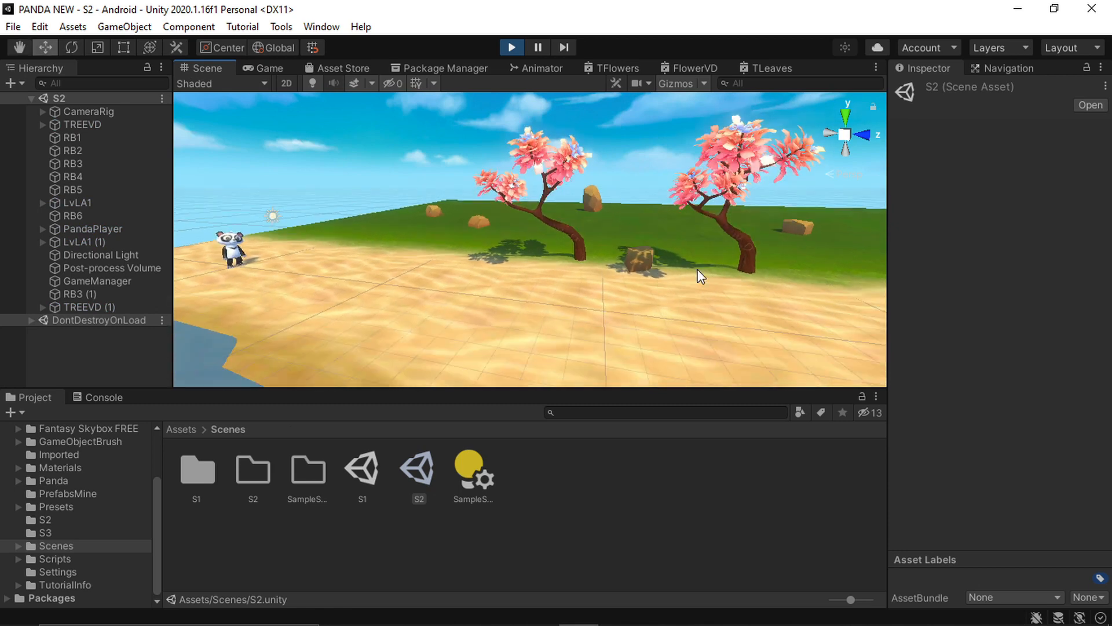
pyautogui.keyDown('alt'); pyautogui.moveTo(697, 270); pyautogui.dragTo(643, 266); pyautogui.keyUp('alt')
pyautogui.moveTo(643, 266); pyautogui.dragTo(668, 287, button='middle')
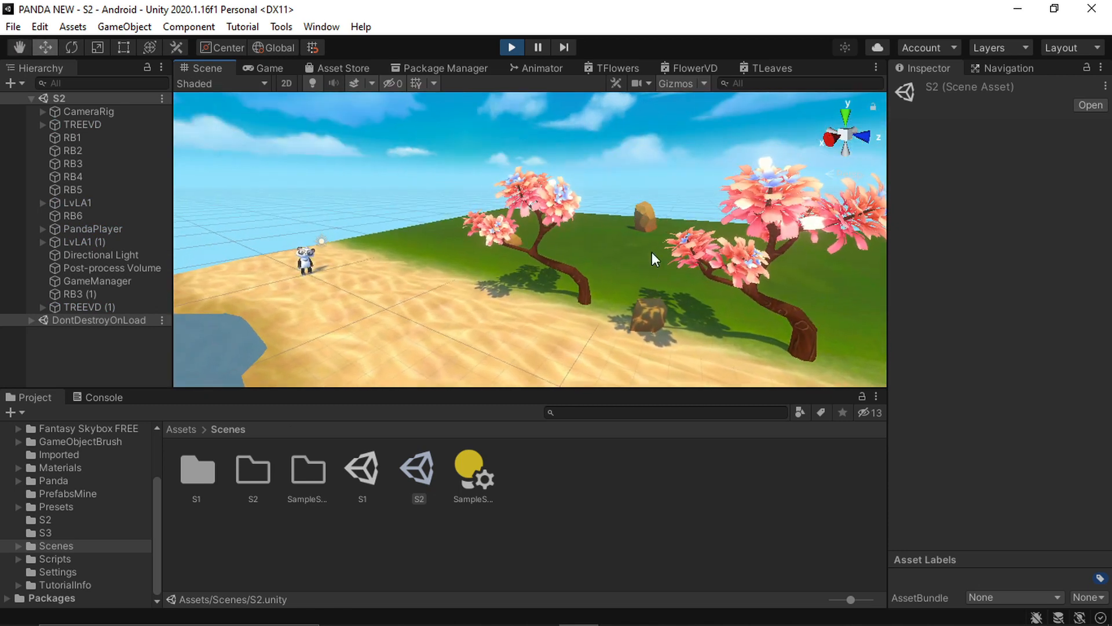
pyautogui.moveTo(652, 252); pyautogui.dragTo(579, 245, button='middle')
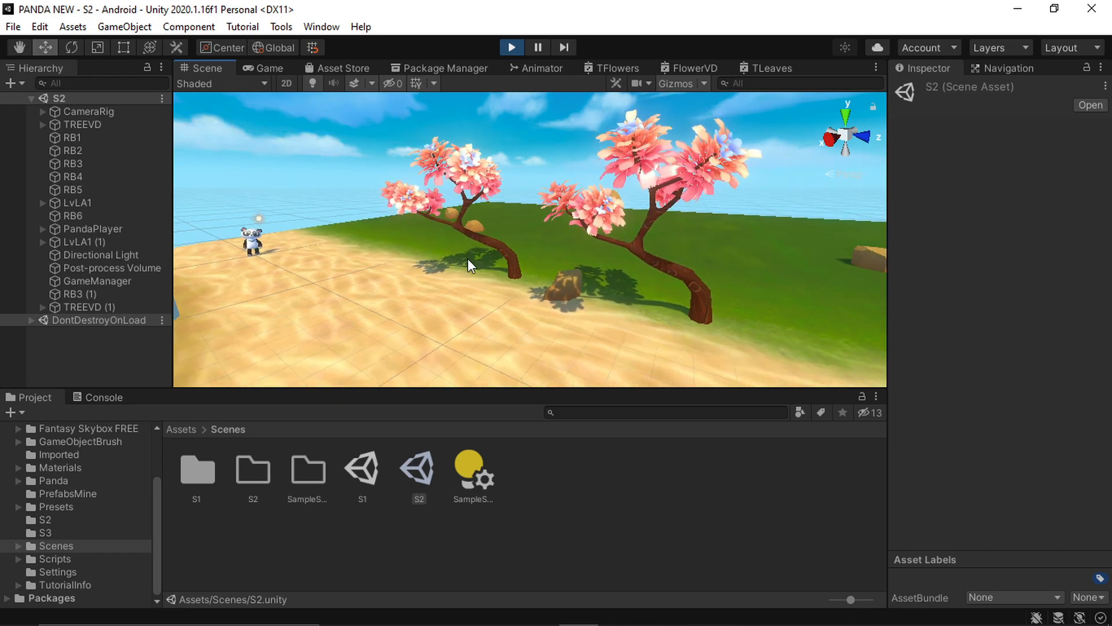
pyautogui.moveTo(460, 258); pyautogui.dragTo(478, 269, button='middle')
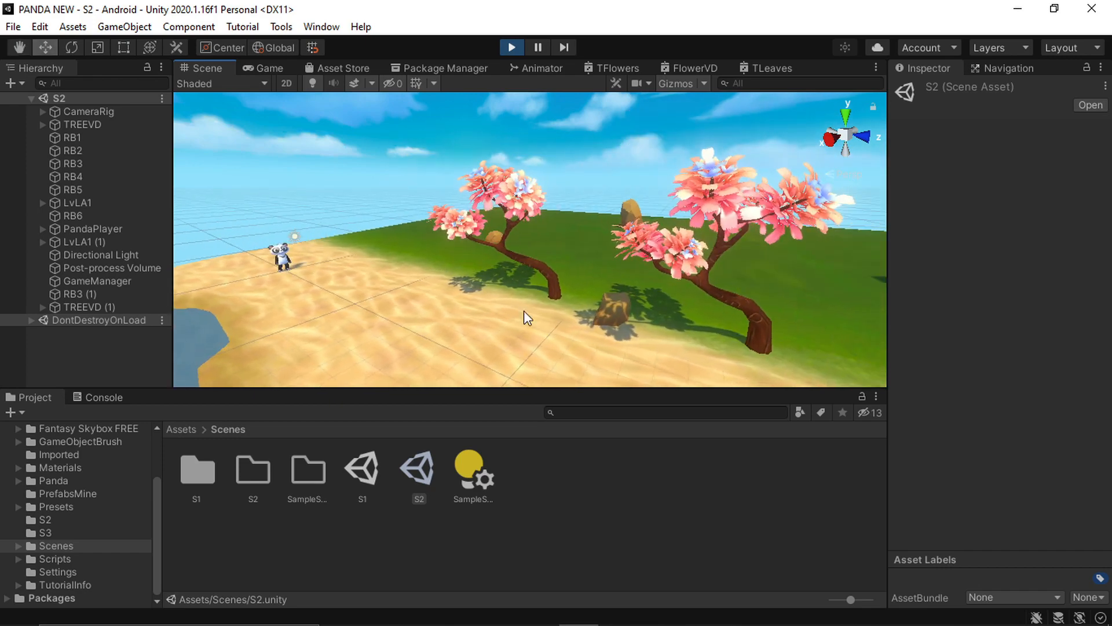
pyautogui.moveTo(543, 312); pyautogui.dragTo(547, 283, button='right')
pyautogui.moveTo(547, 324); pyautogui.dragTo(550, 280, button='middle')
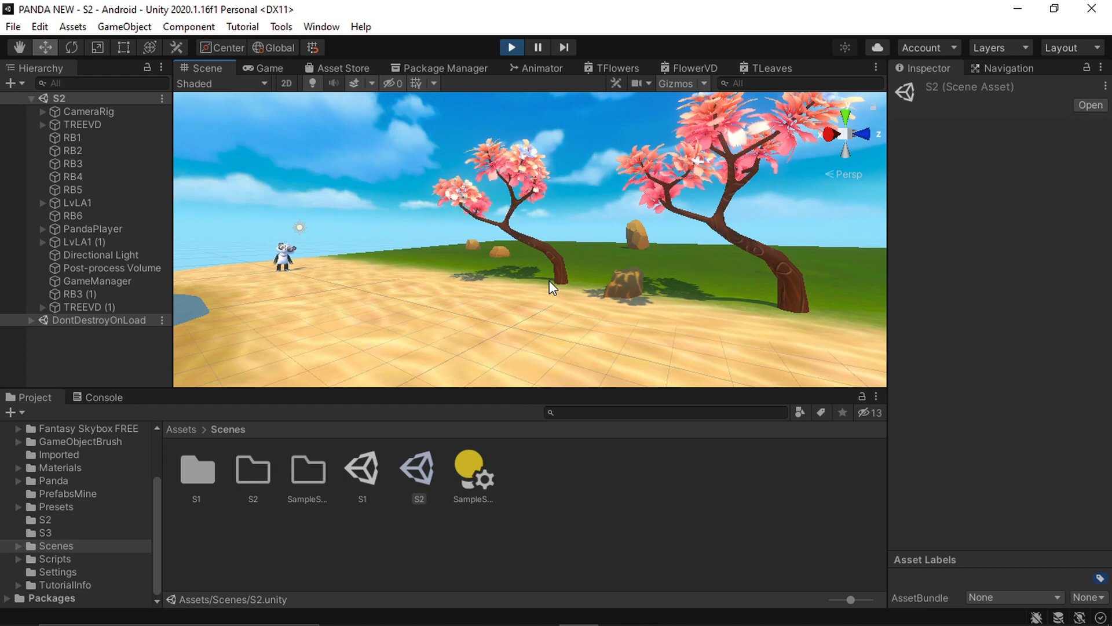